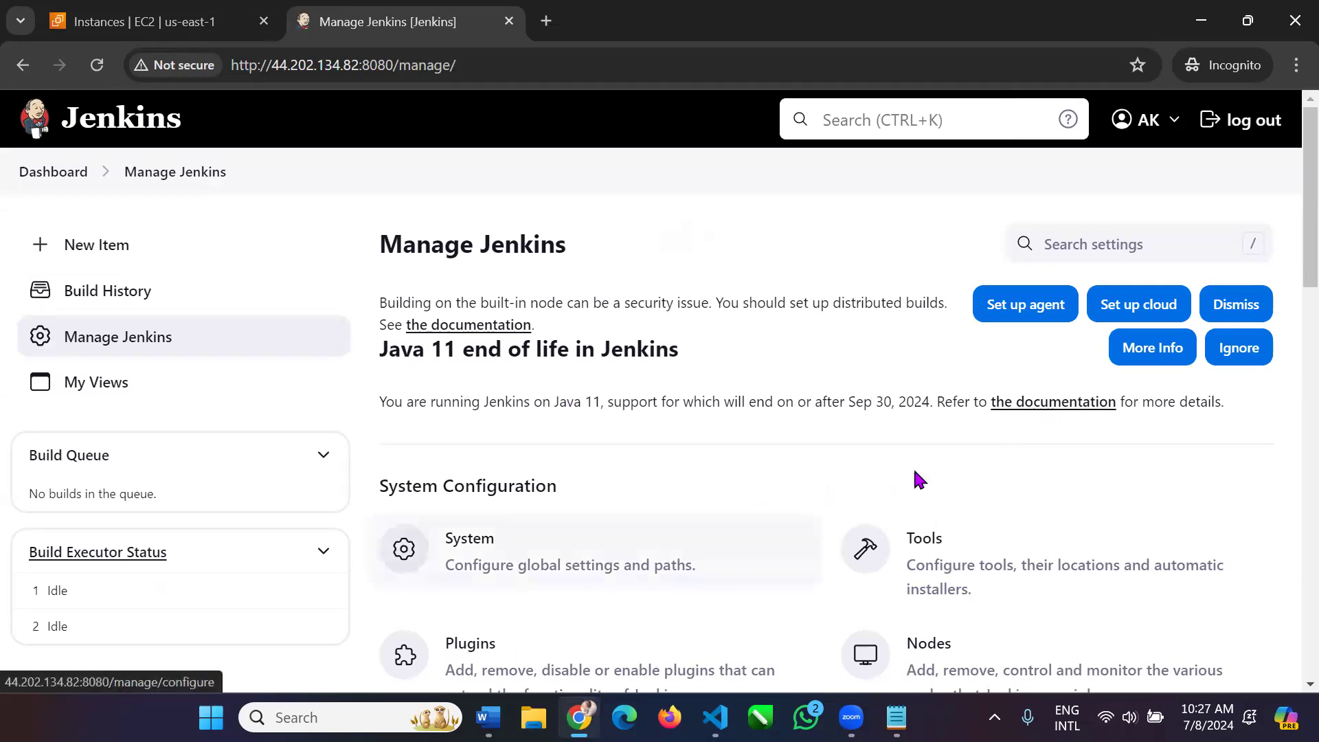
# Open the Tools configuration and add a new JDK installation
pyautogui.click(917, 553)
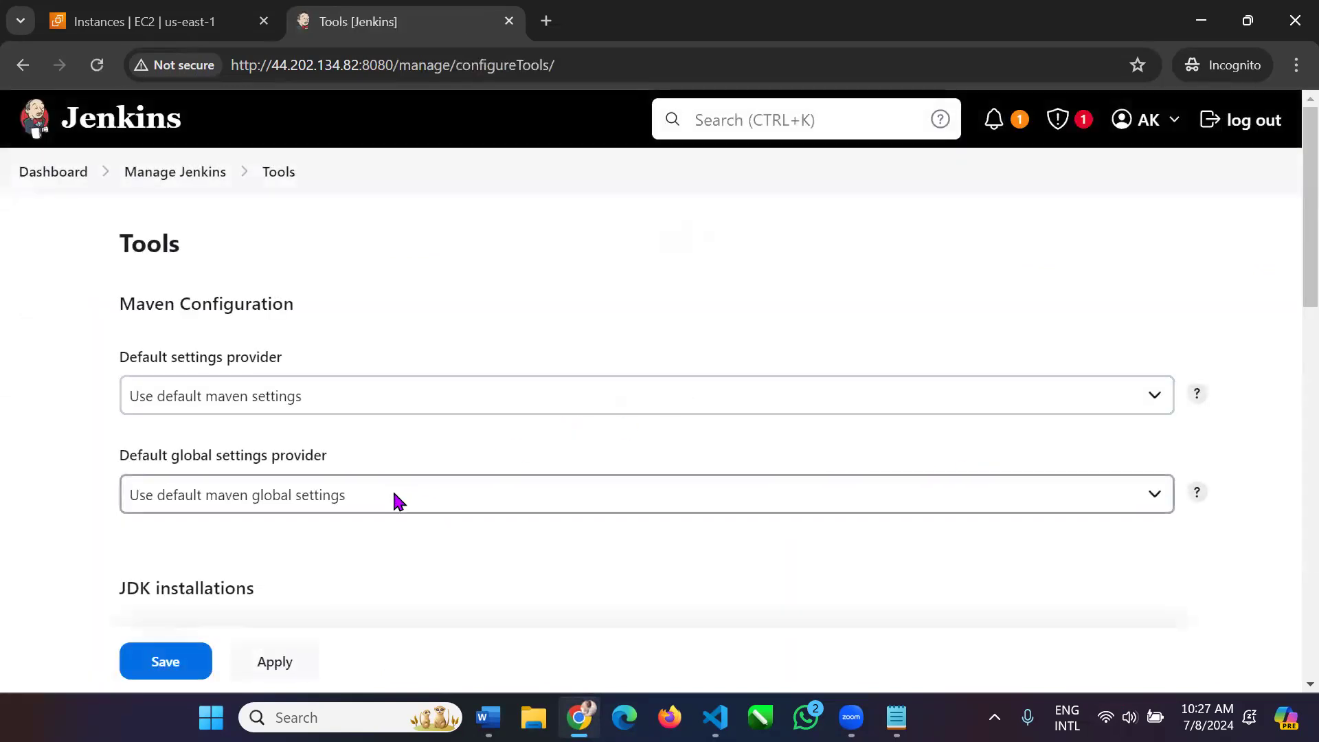
pyautogui.scroll(-1, 495, 453)
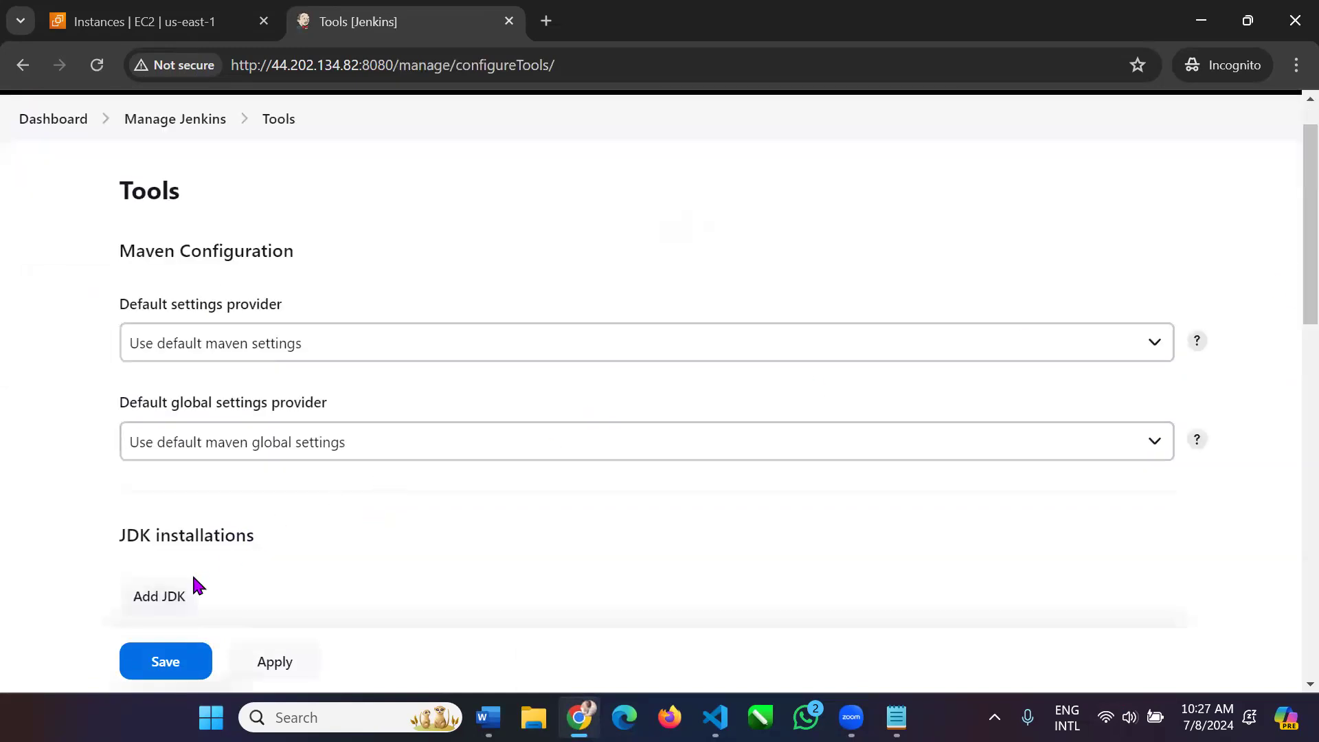
pyautogui.moveTo(1292, 280); pyautogui.dragTo(1288, 309)
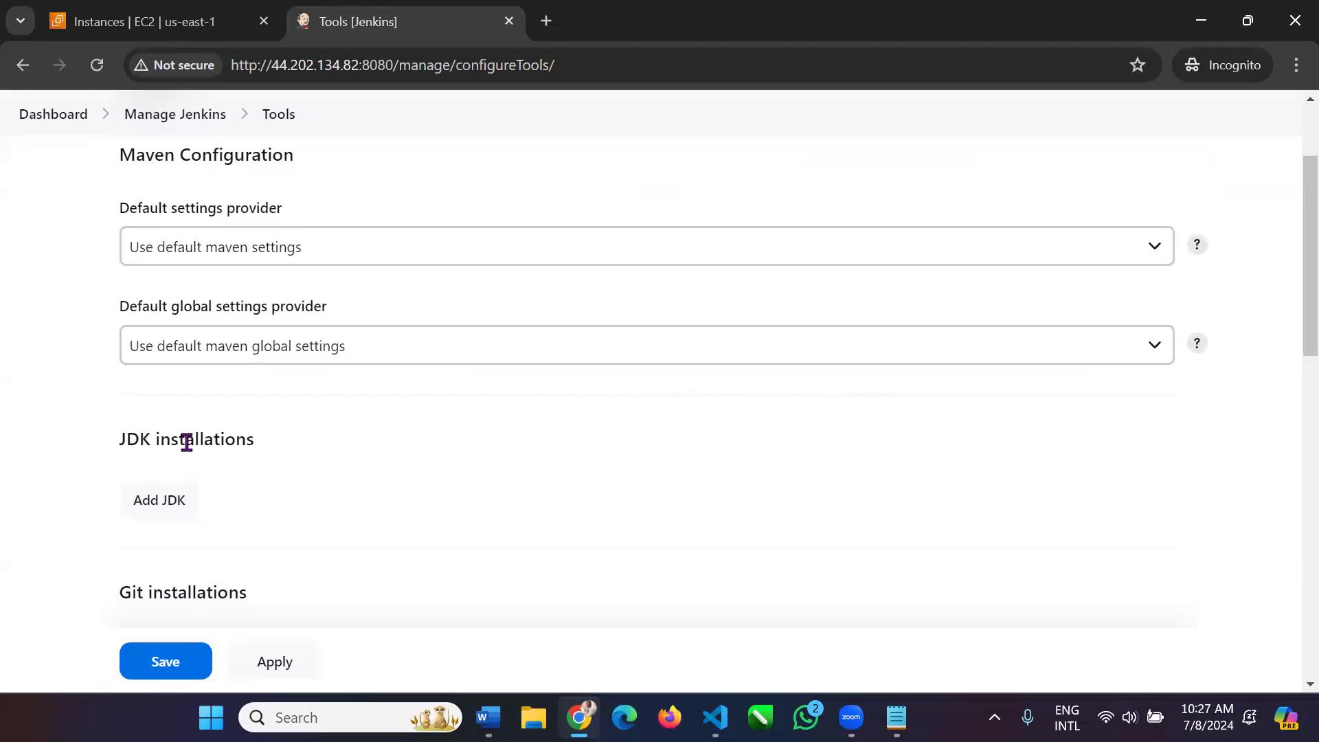
pyautogui.click(160, 501)
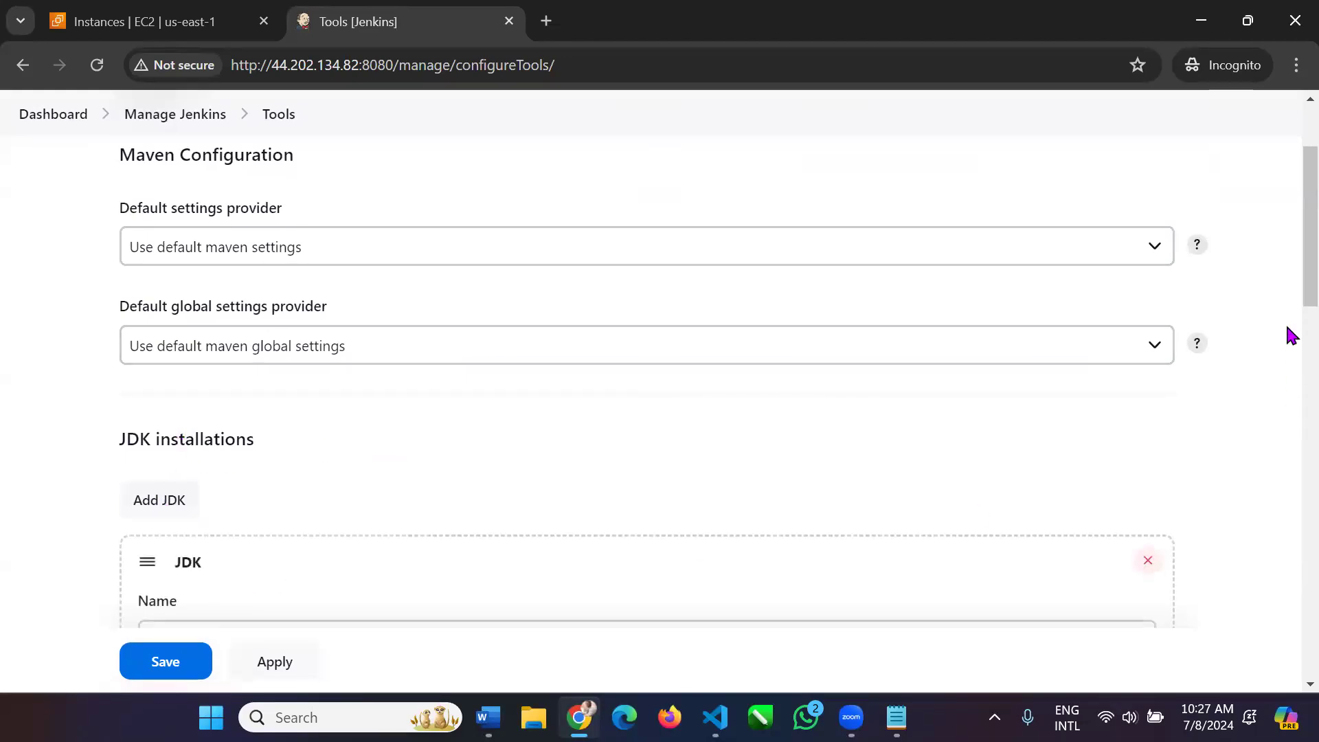
# Name the new JDK installation myjava
pyautogui.scroll(-3, 1292, 291)
pyautogui.click(344, 467)
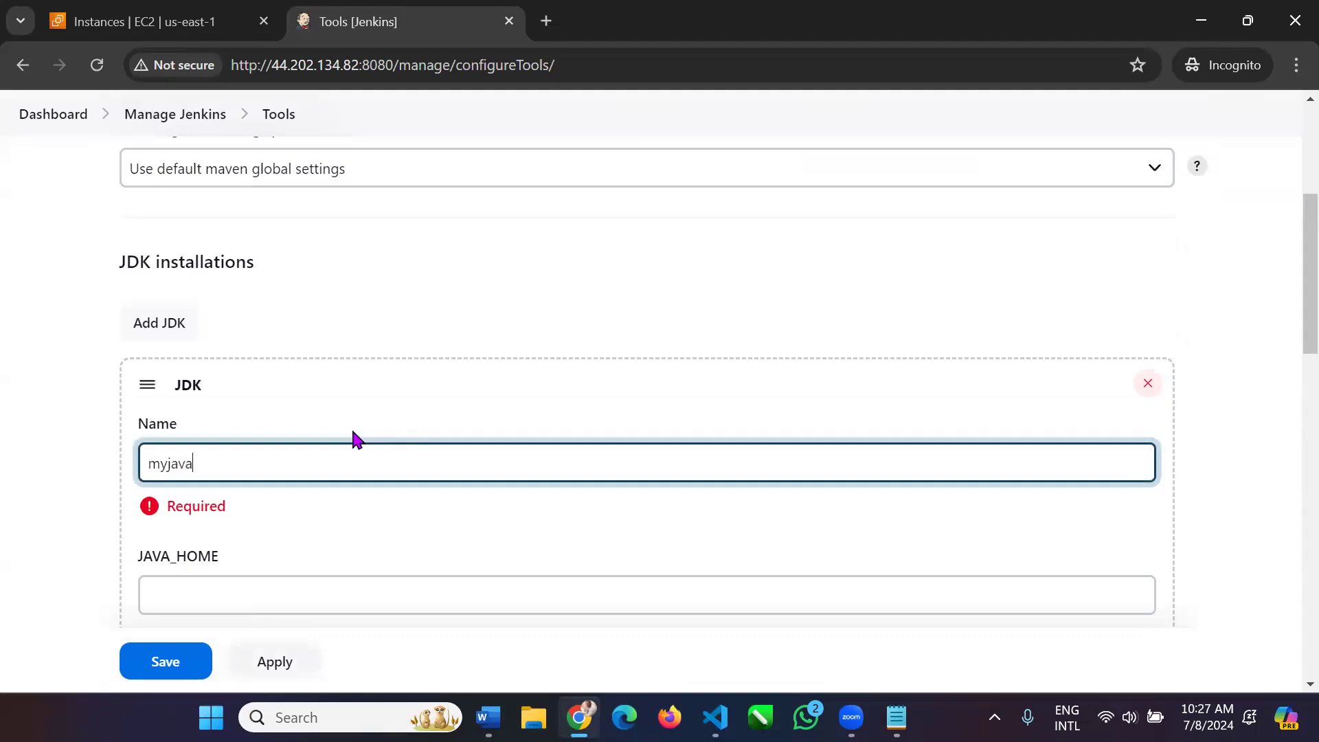
pyautogui.click(307, 565)
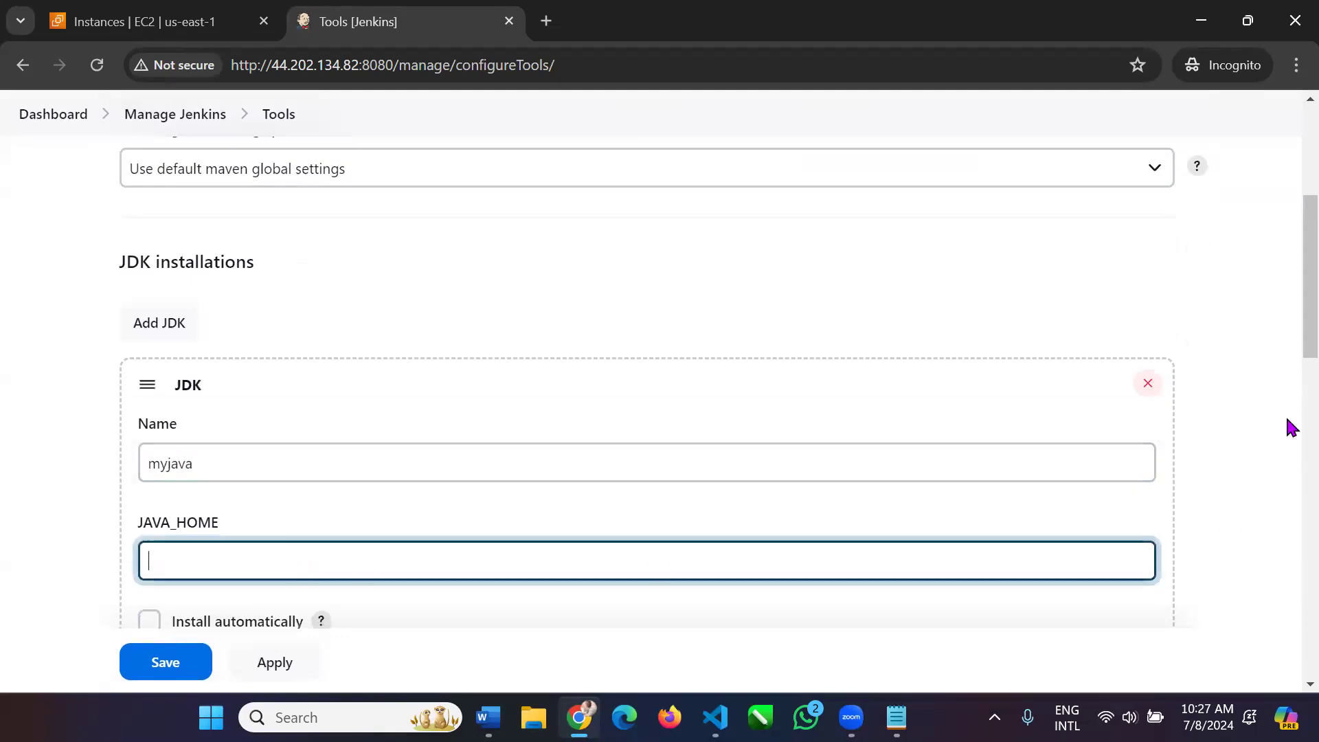
pyautogui.scroll(-2, 1226, 382)
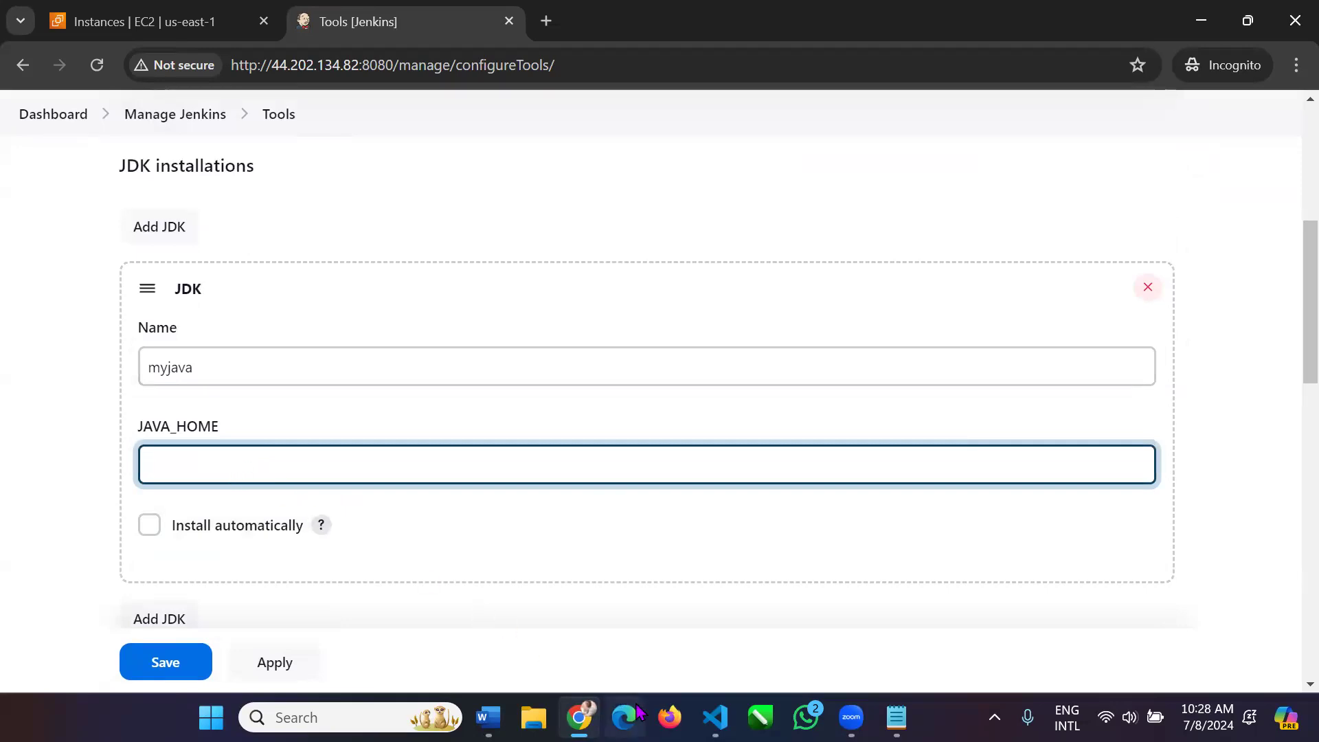
# Switch to VS Code and run mvn --version in the server terminal
pyautogui.click(715, 717)
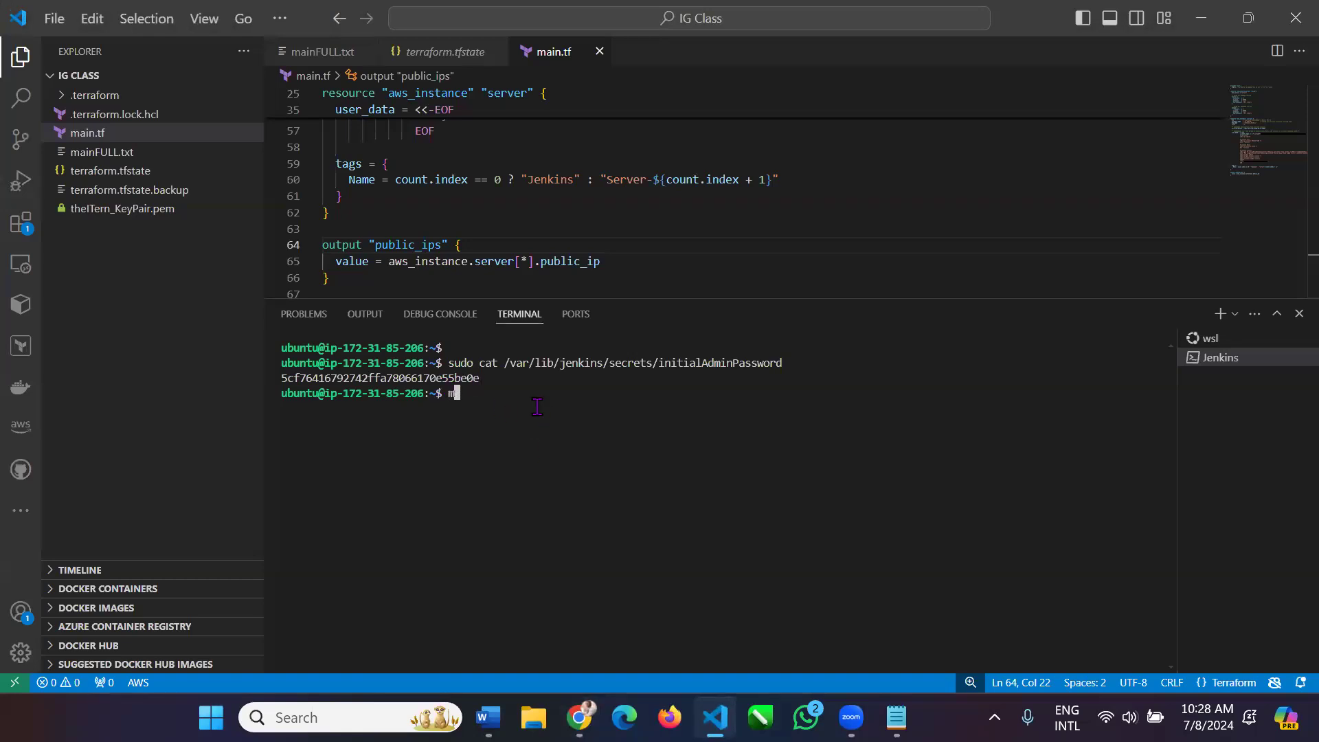
pyautogui.write('--version')
pyautogui.press('Return')
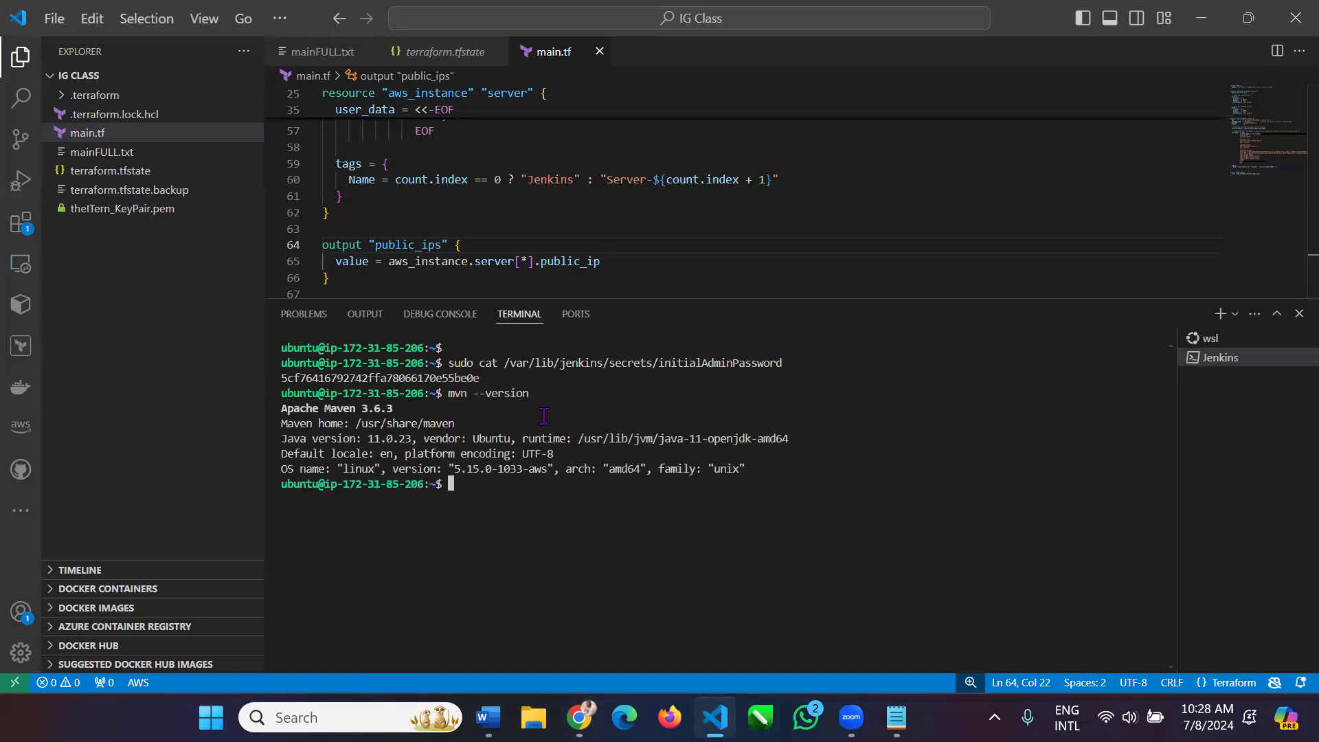
# Copy the Java runtime path /usr/lib/jvm/java-11-openjdk-amd64 and paste it as the JDK's JAVA_HOME
pyautogui.doubleClick(619, 439)
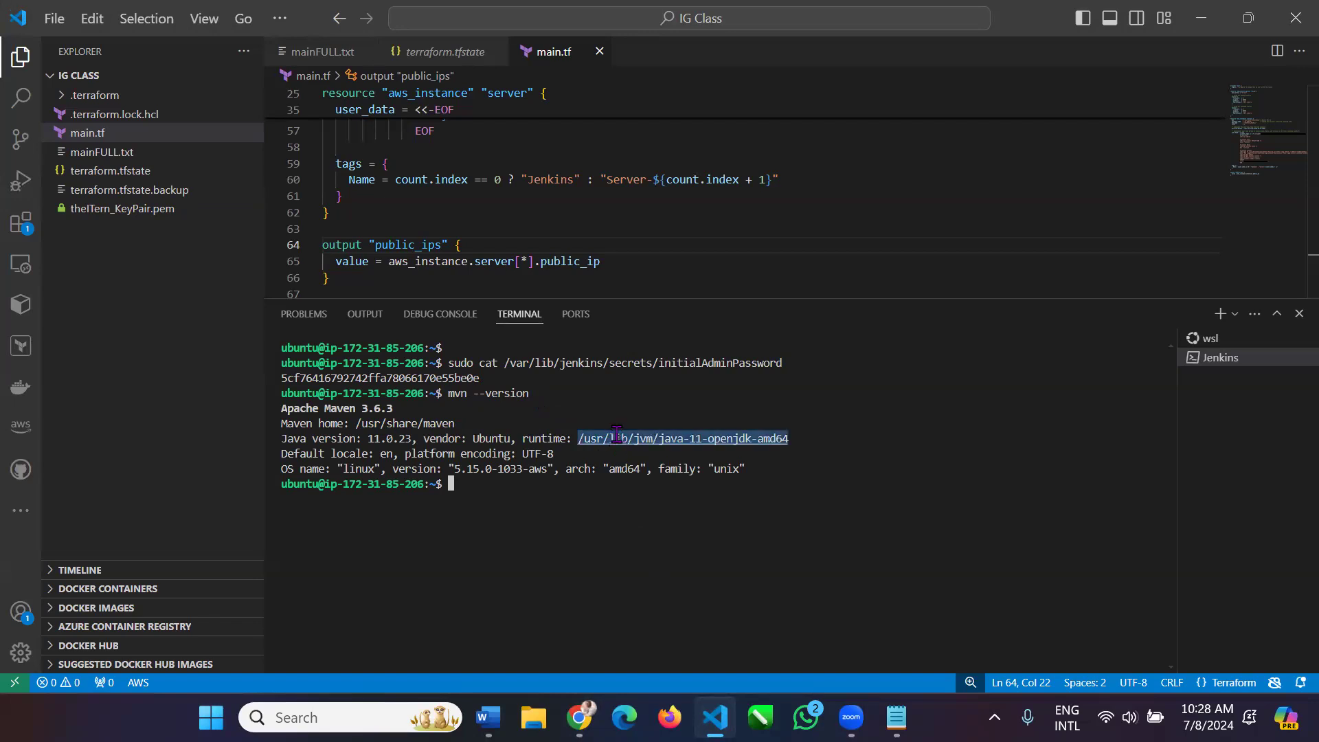
pyautogui.hotkey('ctrl', 'c')
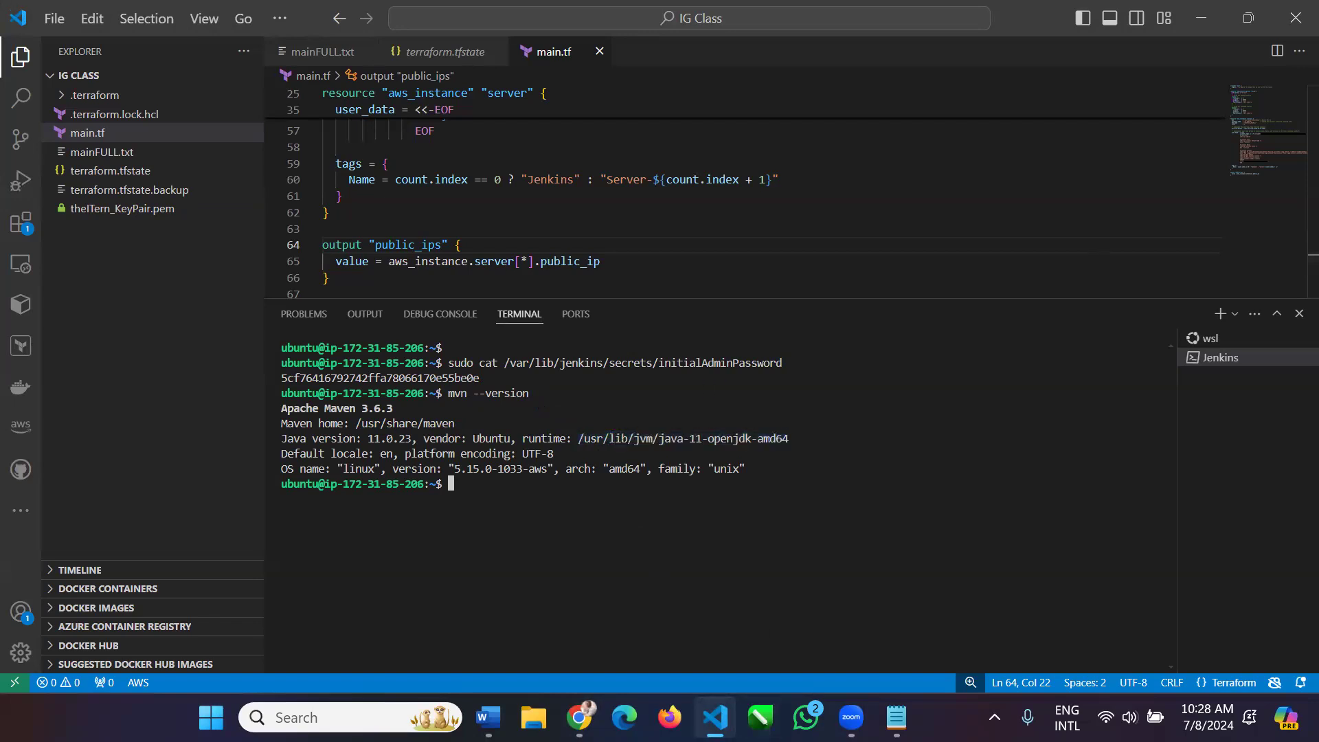
pyautogui.click(579, 717)
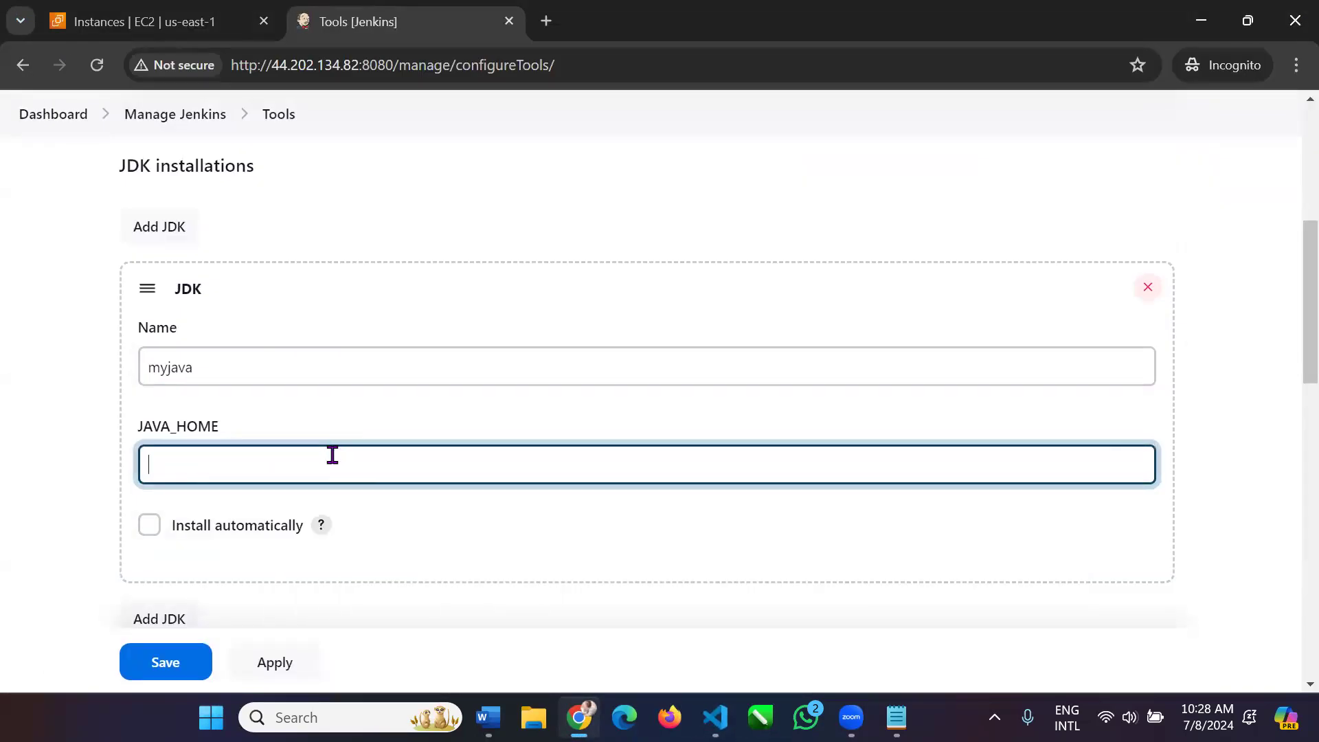
pyautogui.hotkey('ctrl', 'v')
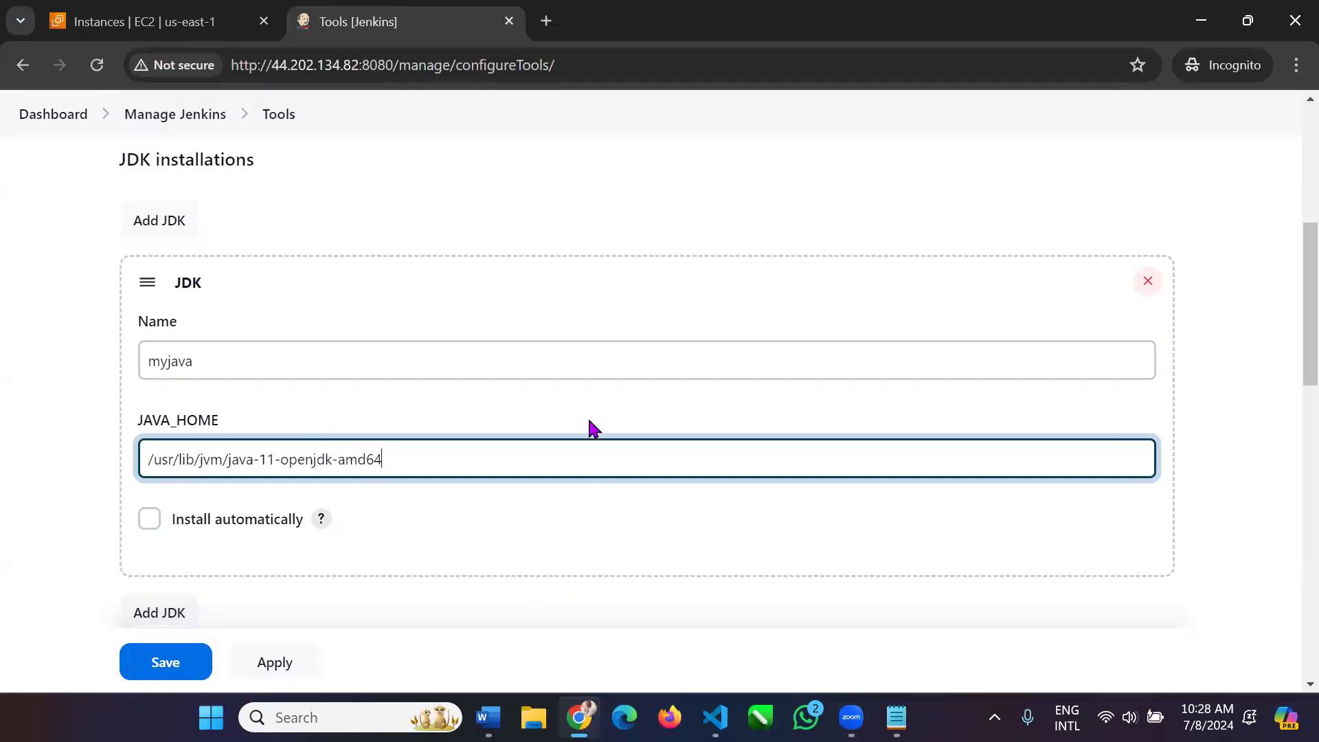
# Add a Maven installation named mymaven with automatic installation enabled
pyautogui.scroll(-3, 589, 426)
pyautogui.scroll(-9, 592, 427)
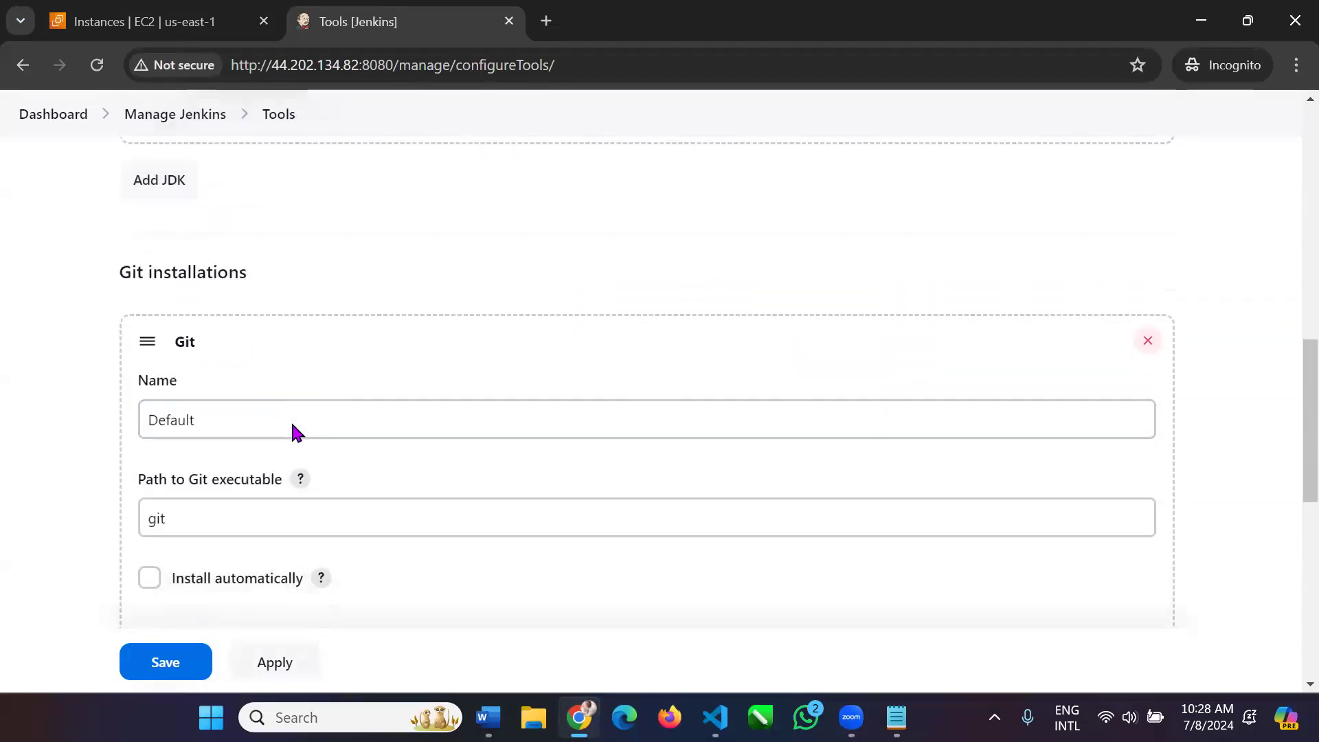
pyautogui.scroll(-3, 302, 417)
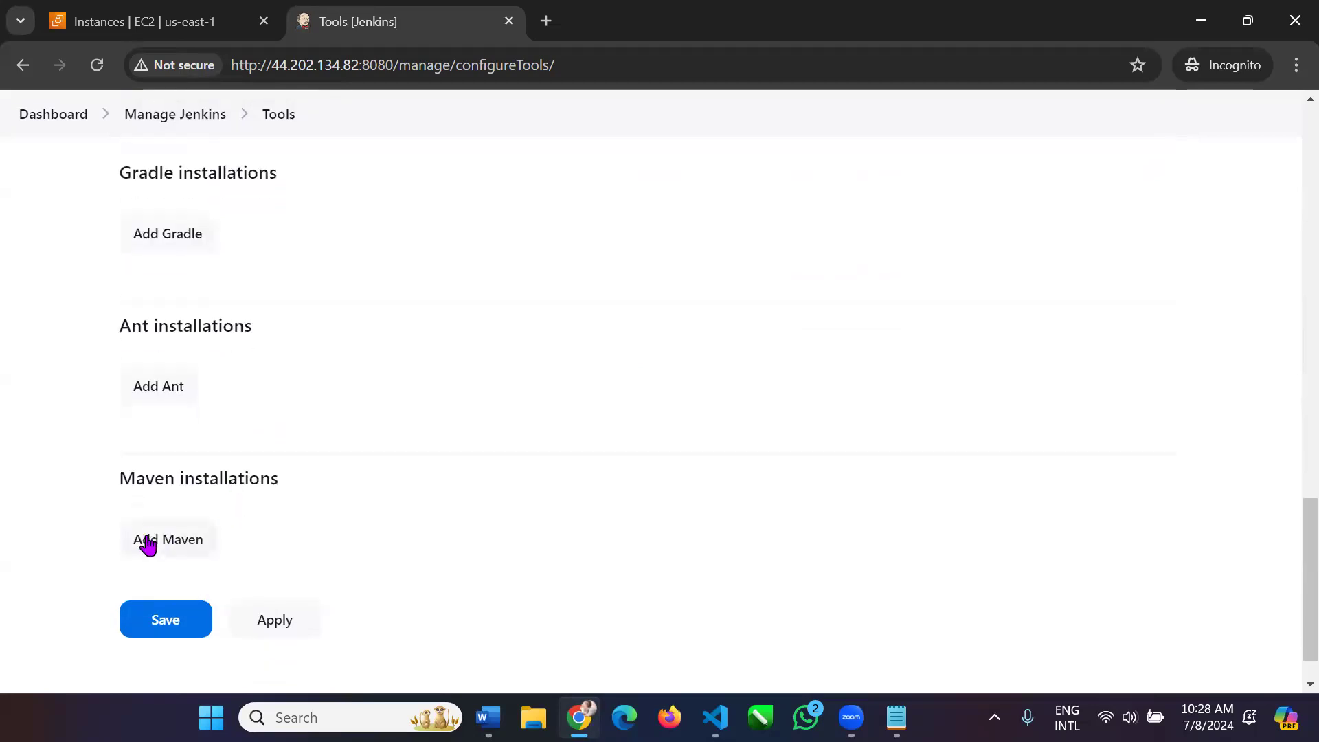
pyautogui.click(143, 539)
pyautogui.scroll(-3, 312, 556)
pyautogui.click(277, 481)
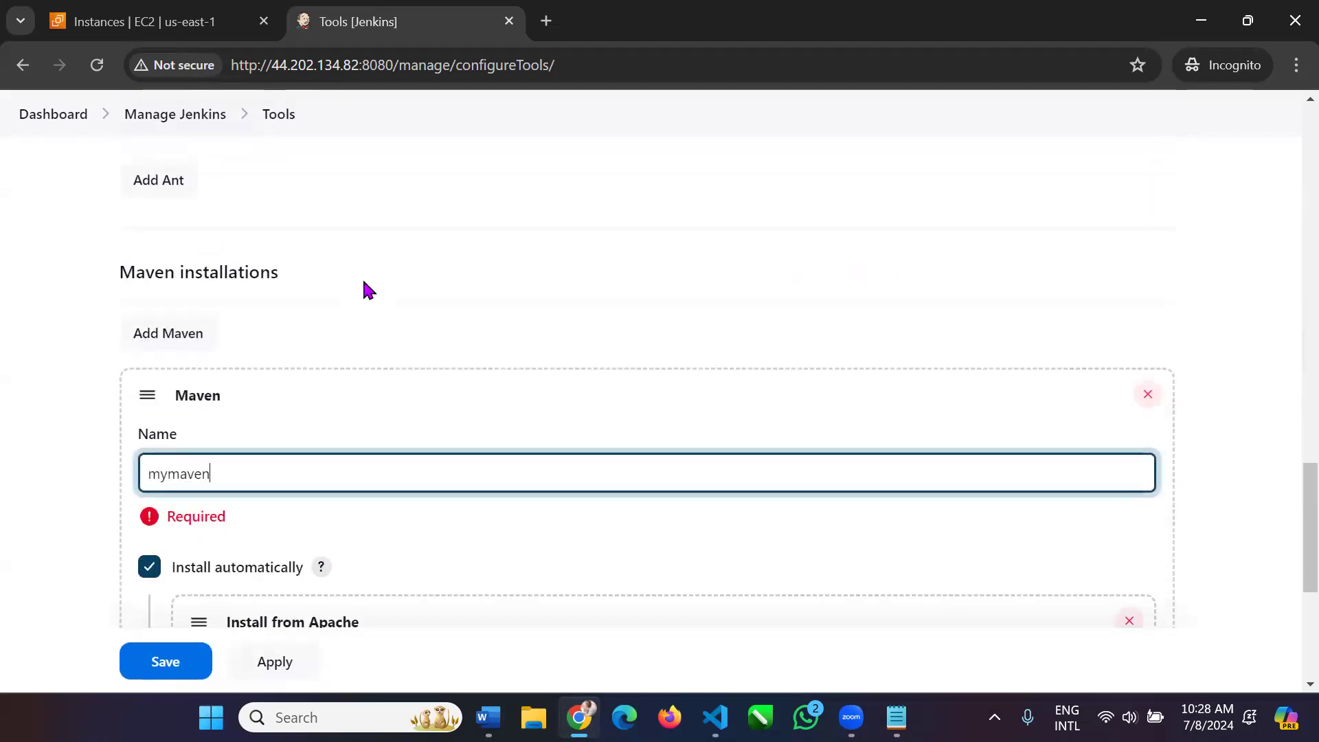
pyautogui.press('Tab')
# Save the tools configuration
pyautogui.scroll(-5, 418, 426)
pyautogui.click(306, 567)
pyautogui.click(168, 568)
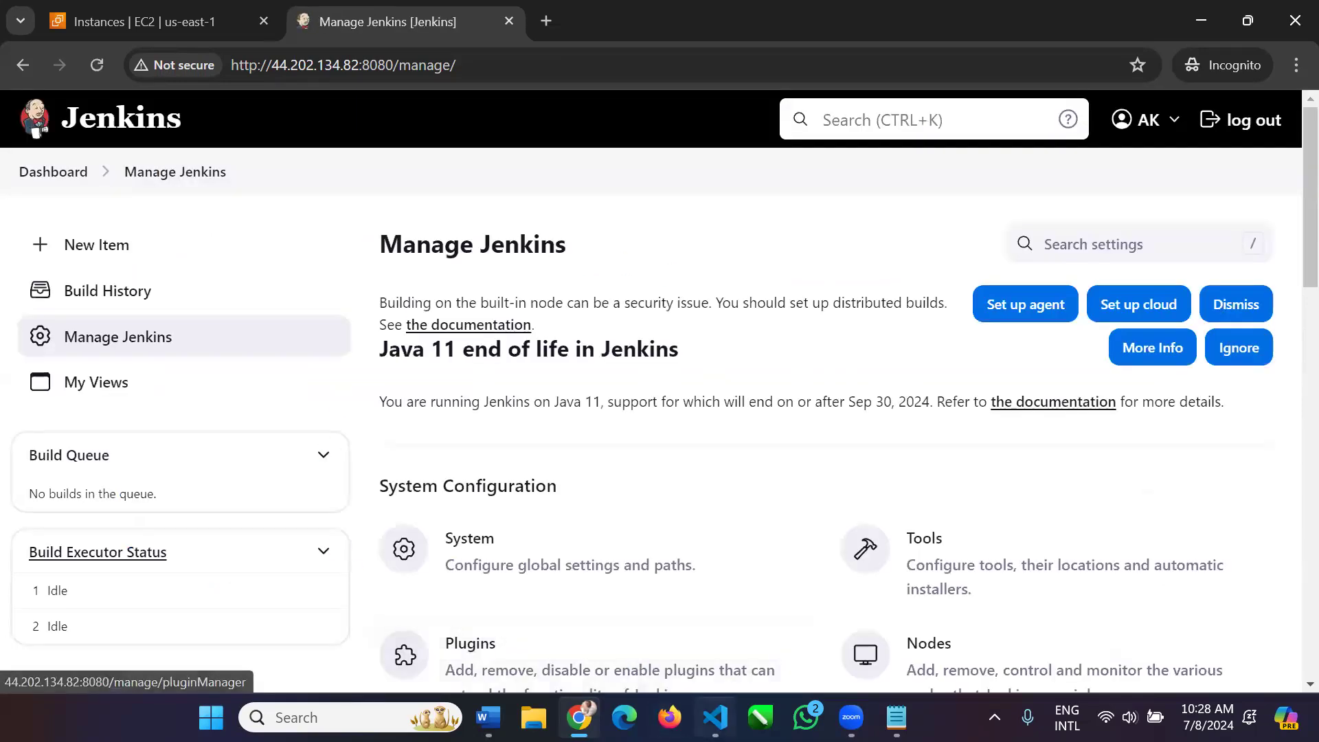
# Read the Jenkins setup notes in the Word course document
pyautogui.moveTo(579, 717)
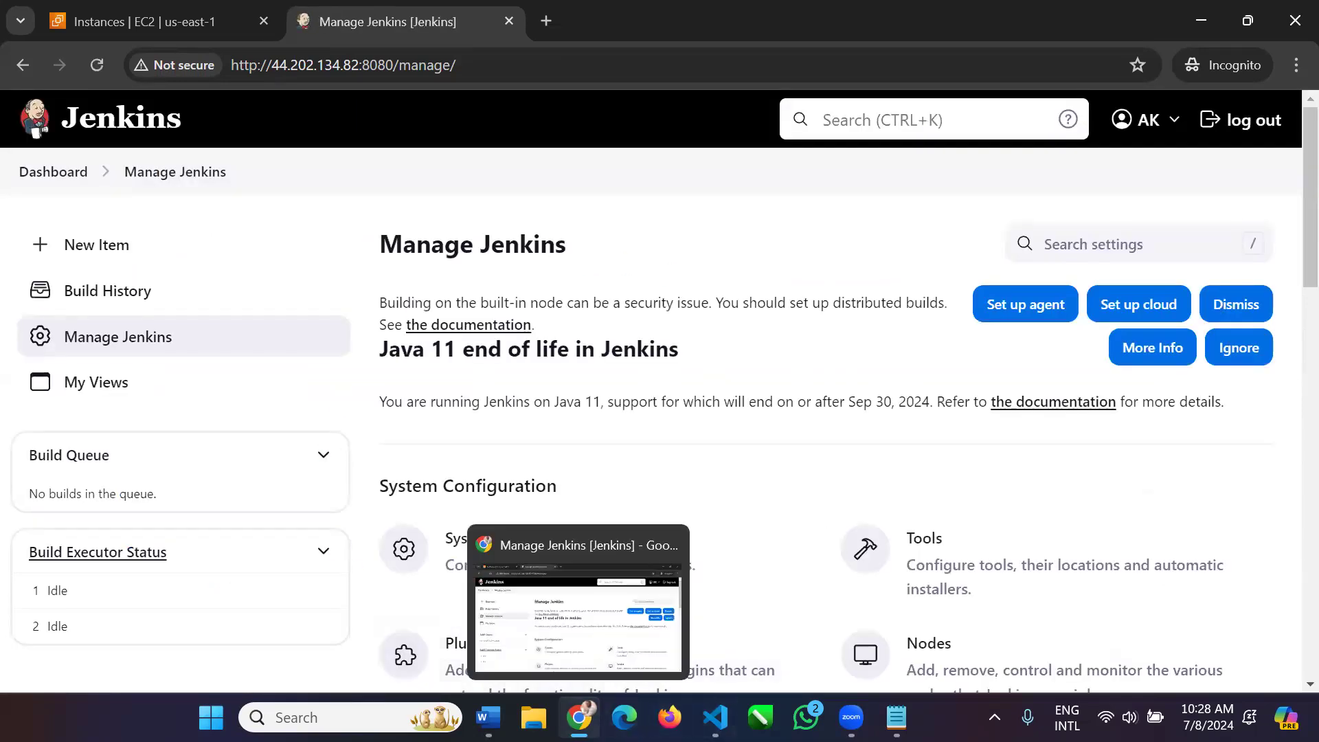
pyautogui.click(488, 717)
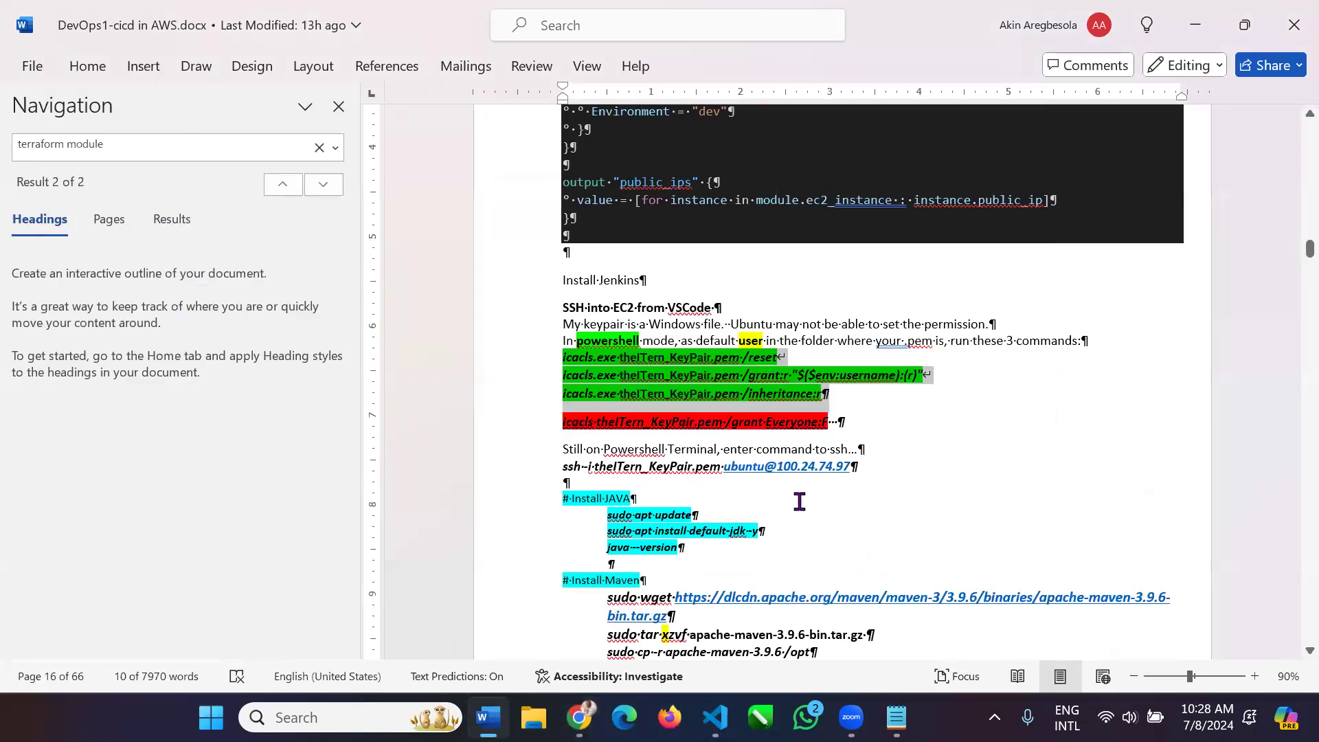
pyautogui.click(800, 501)
pyautogui.moveTo(1287, 253); pyautogui.dragTo(1289, 263)
pyautogui.scroll(-3, 881, 371)
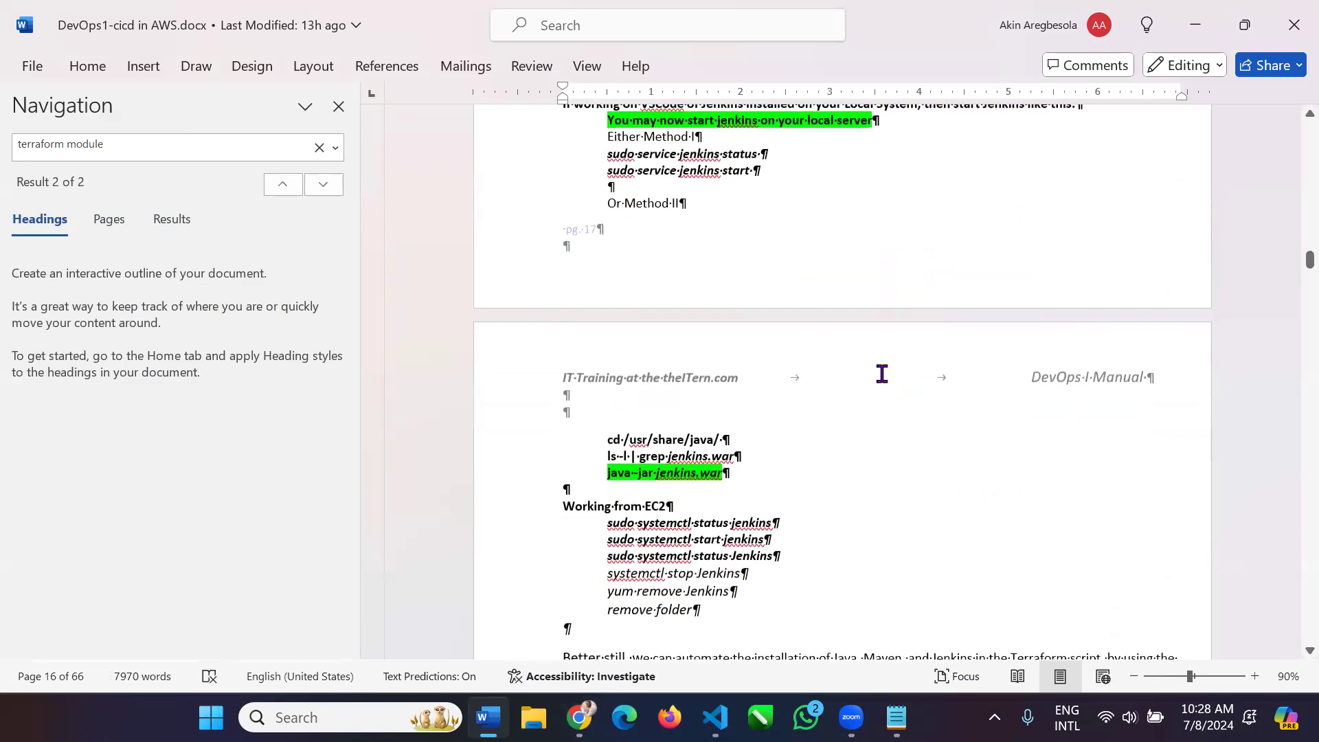
pyautogui.scroll(-8, 881, 373)
pyautogui.scroll(-15, 881, 366)
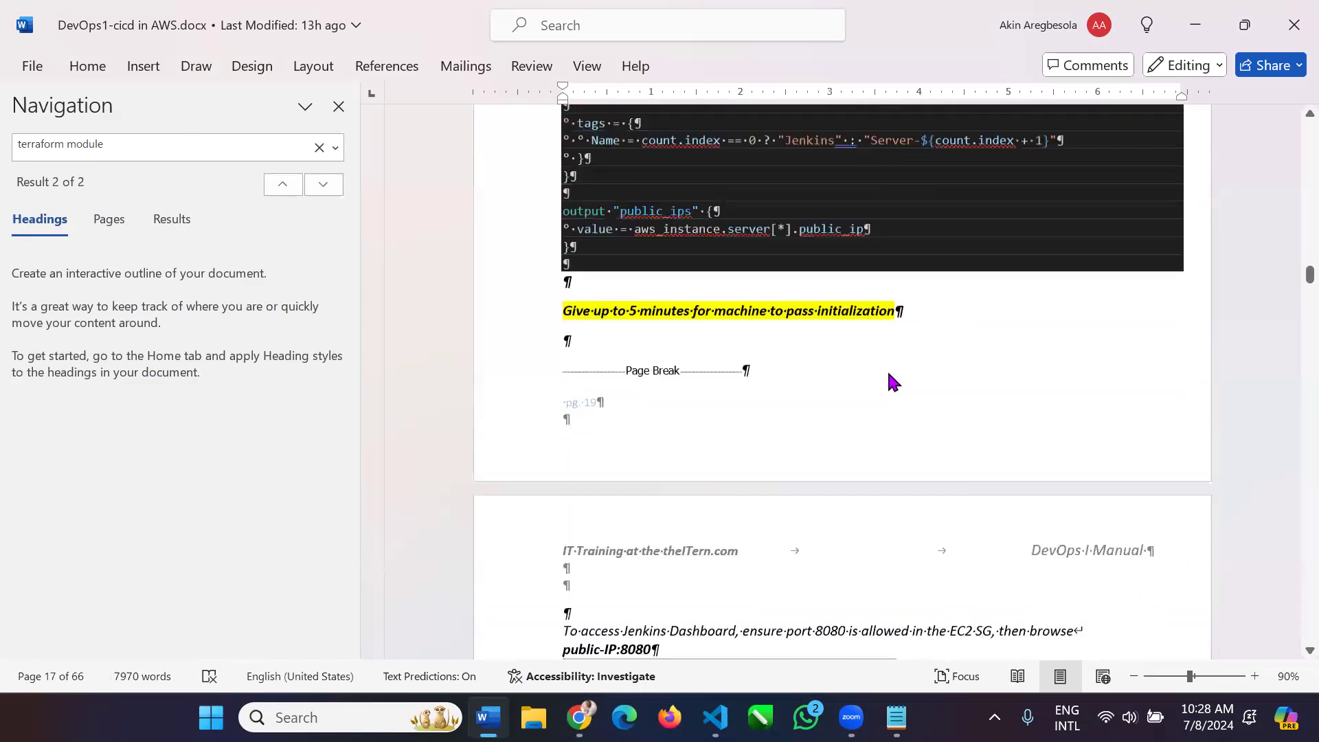
pyautogui.scroll(-10, 888, 369)
pyautogui.scroll(-10, 890, 378)
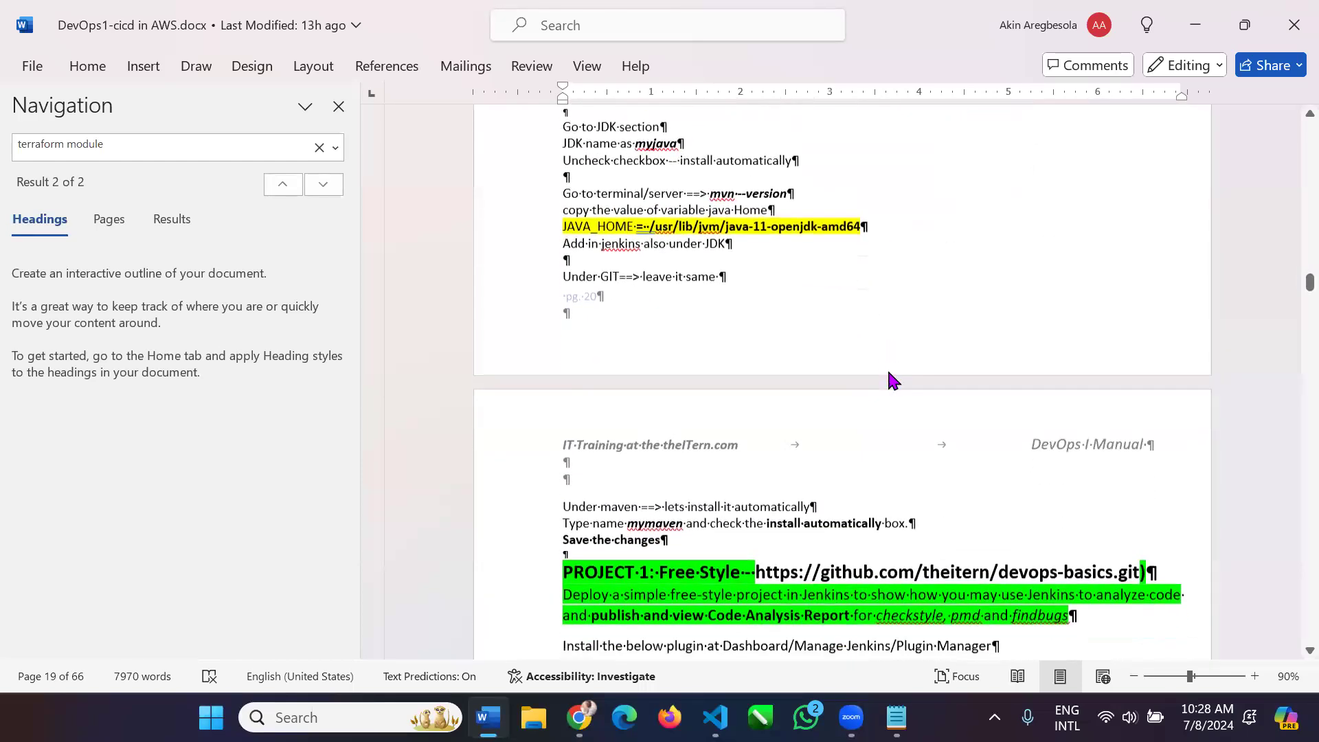
pyautogui.scroll(-1, 892, 378)
pyautogui.click(1291, 22)
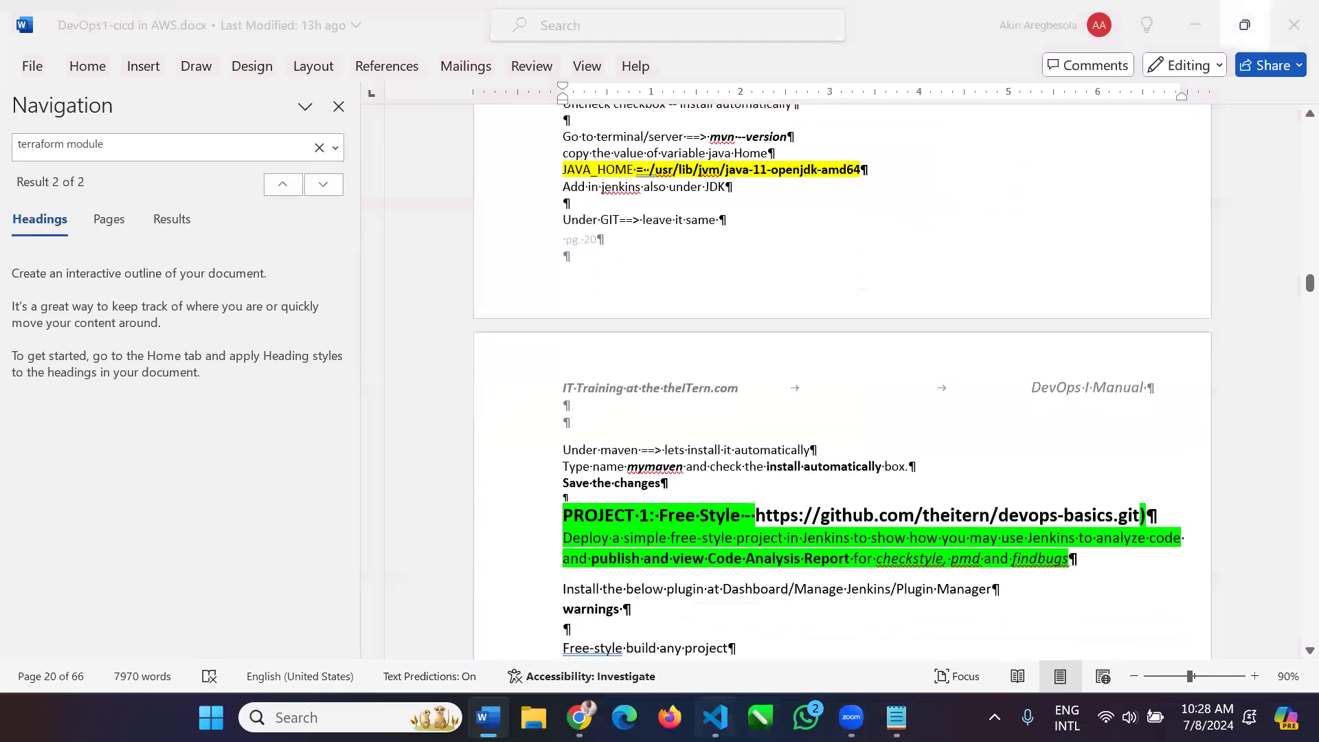
# Create a new Freestyle project named Proj1
pyautogui.click(579, 717)
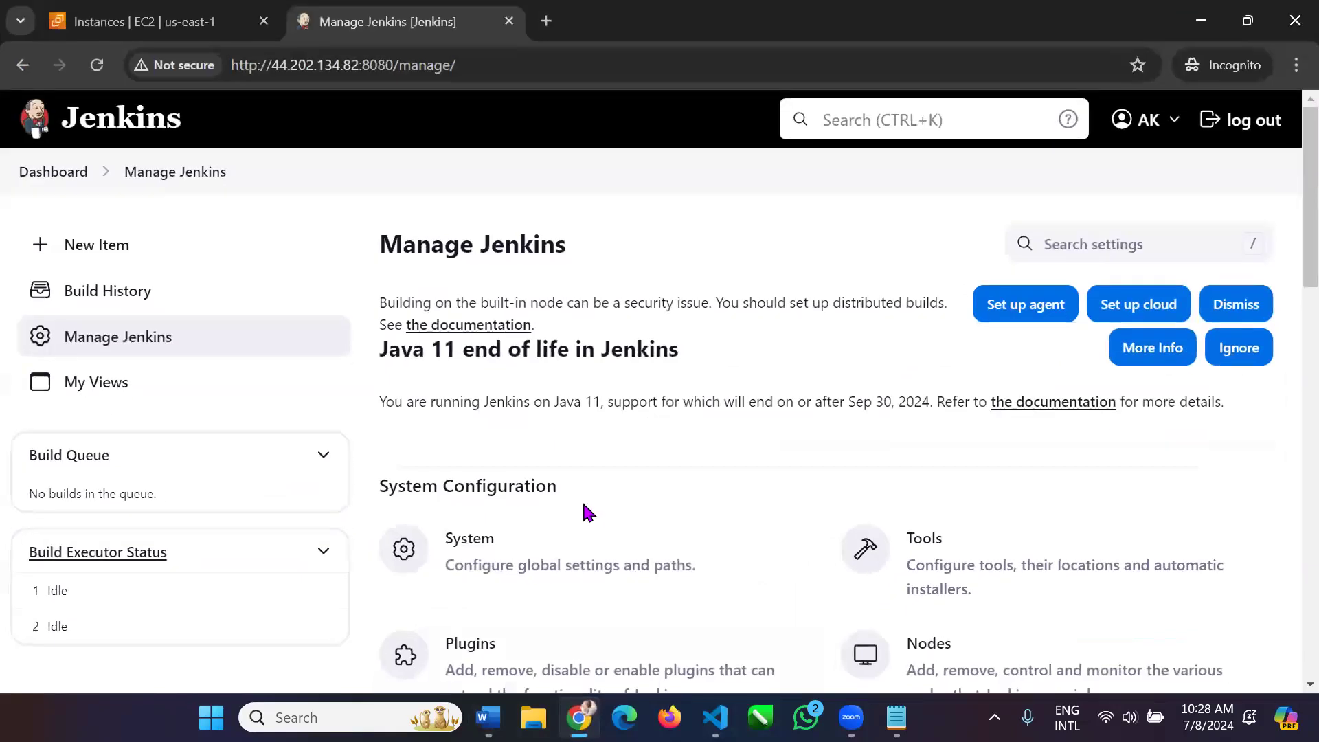
pyautogui.click(64, 245)
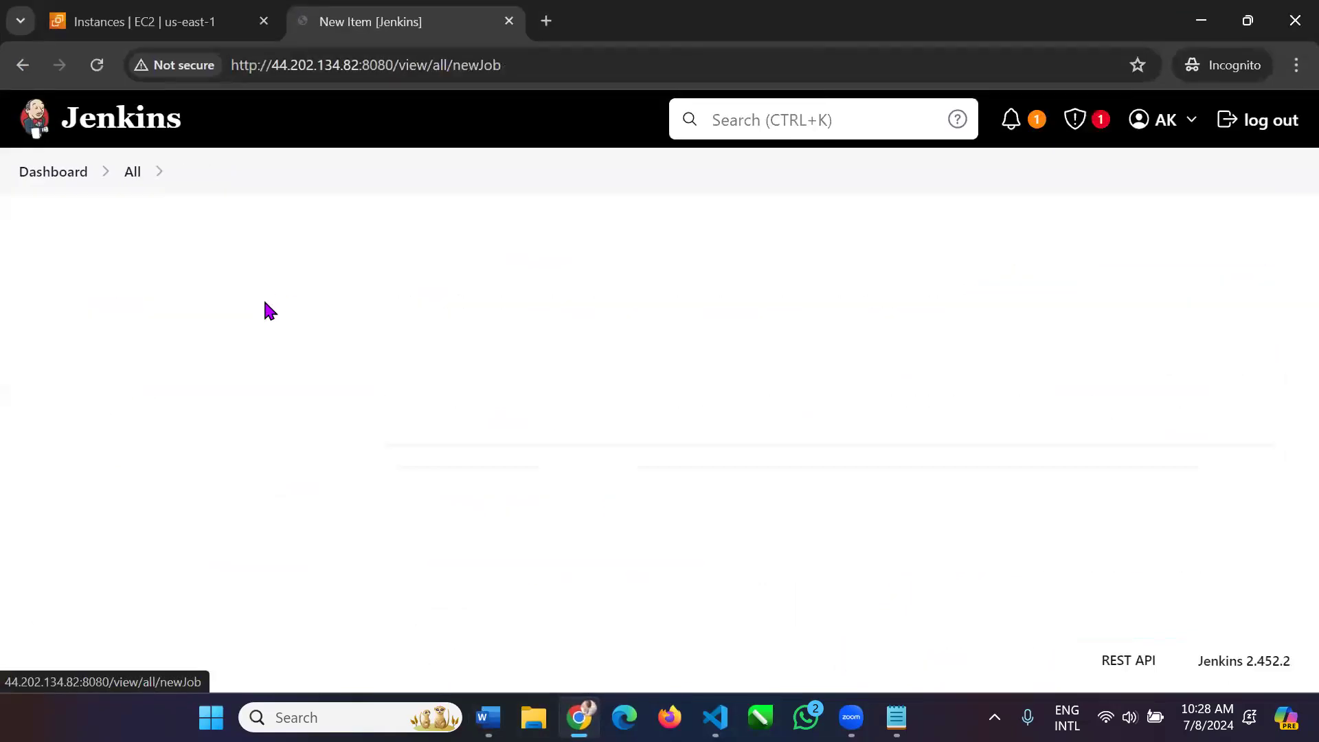
pyautogui.write('p')
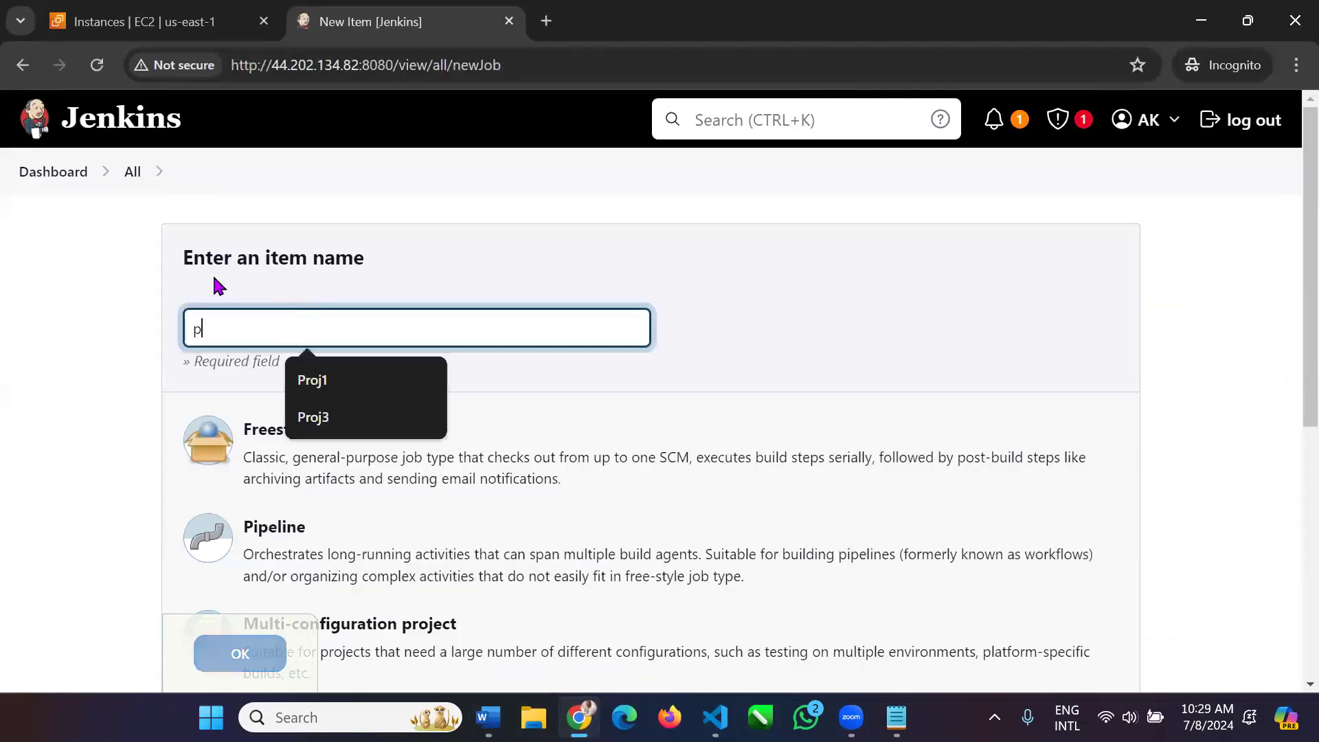
pyautogui.click(328, 380)
pyautogui.click(309, 450)
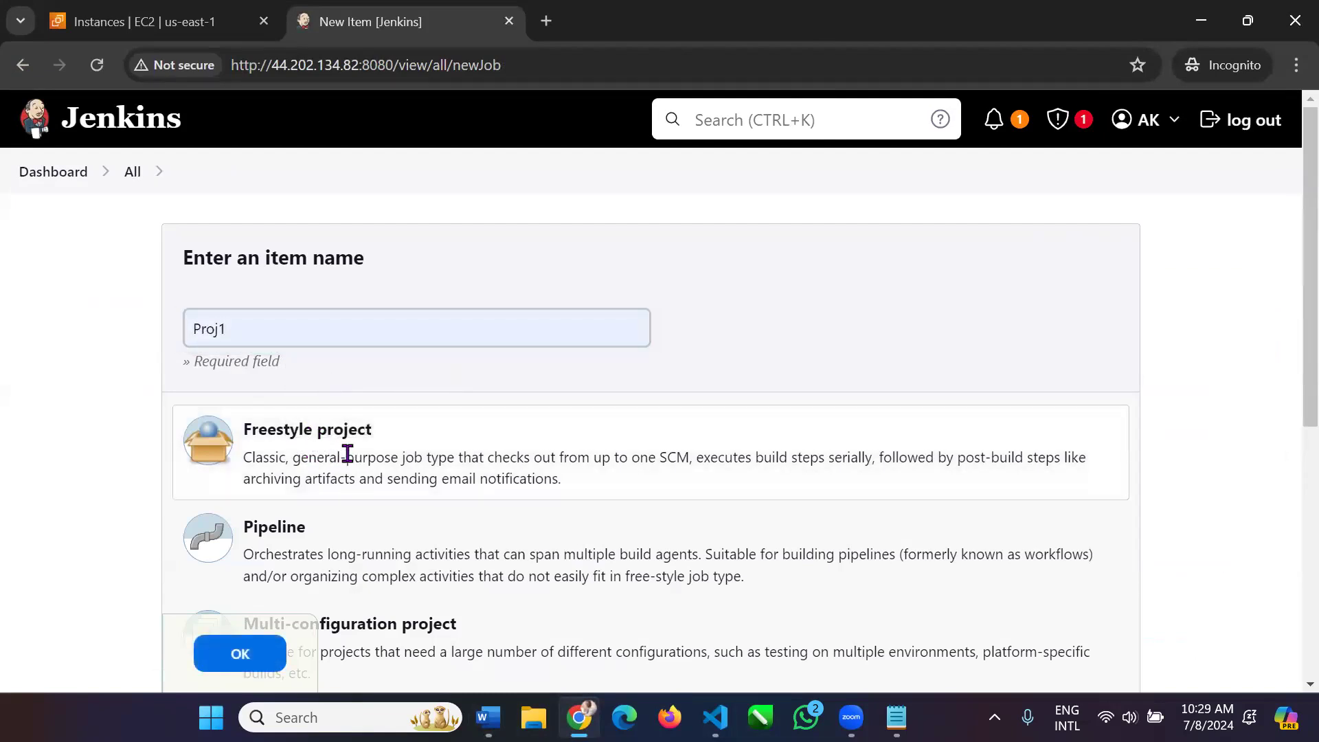
pyautogui.click(242, 656)
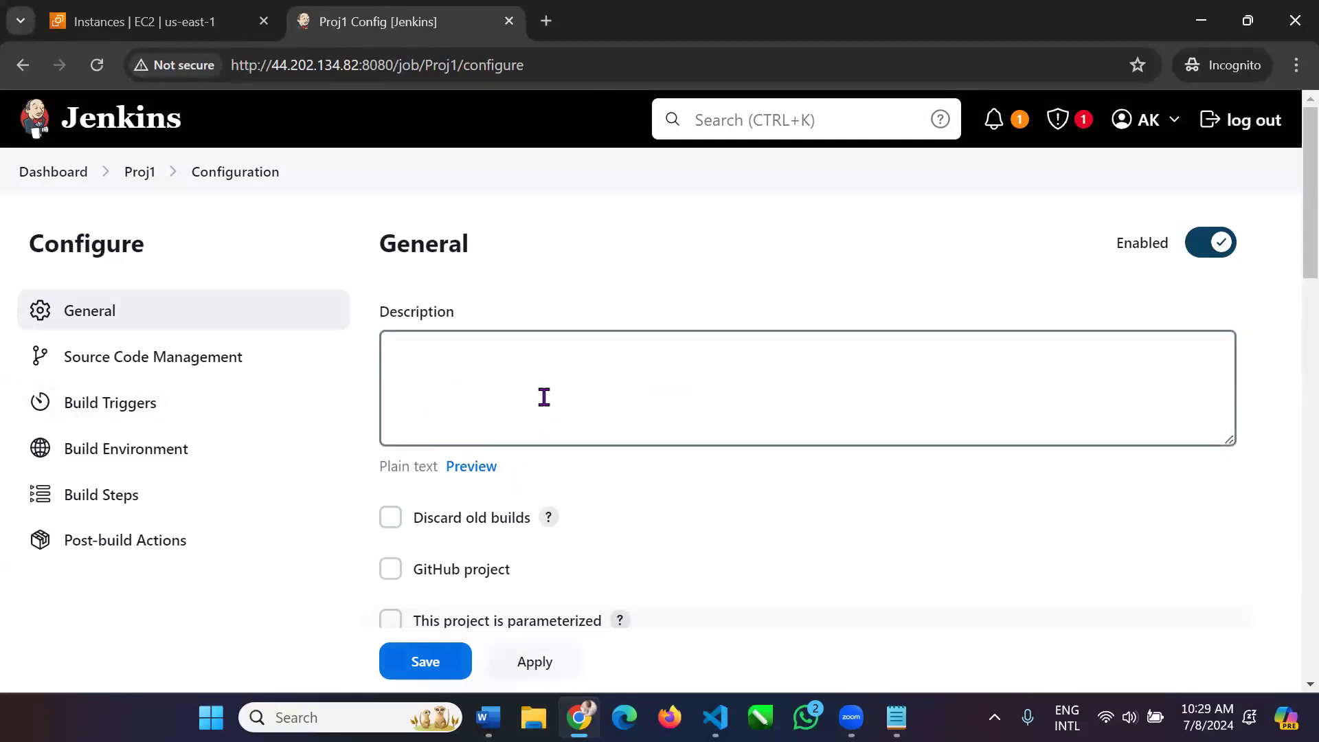
# Select Git as the project's source code management and focus the repository URL field
pyautogui.click(498, 397)
pyautogui.scroll(-1, 500, 394)
pyautogui.scroll(-2, 500, 394)
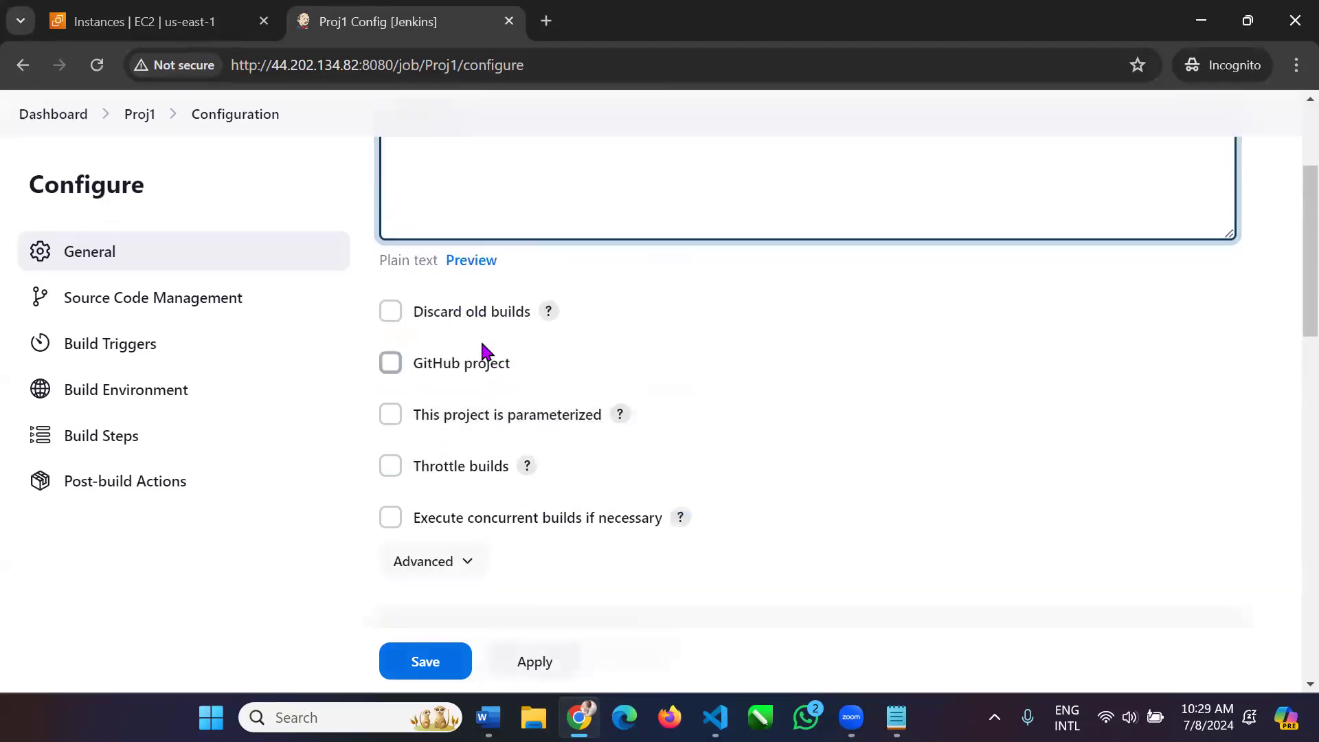
pyautogui.scroll(-3, 471, 405)
pyautogui.scroll(-1, 483, 421)
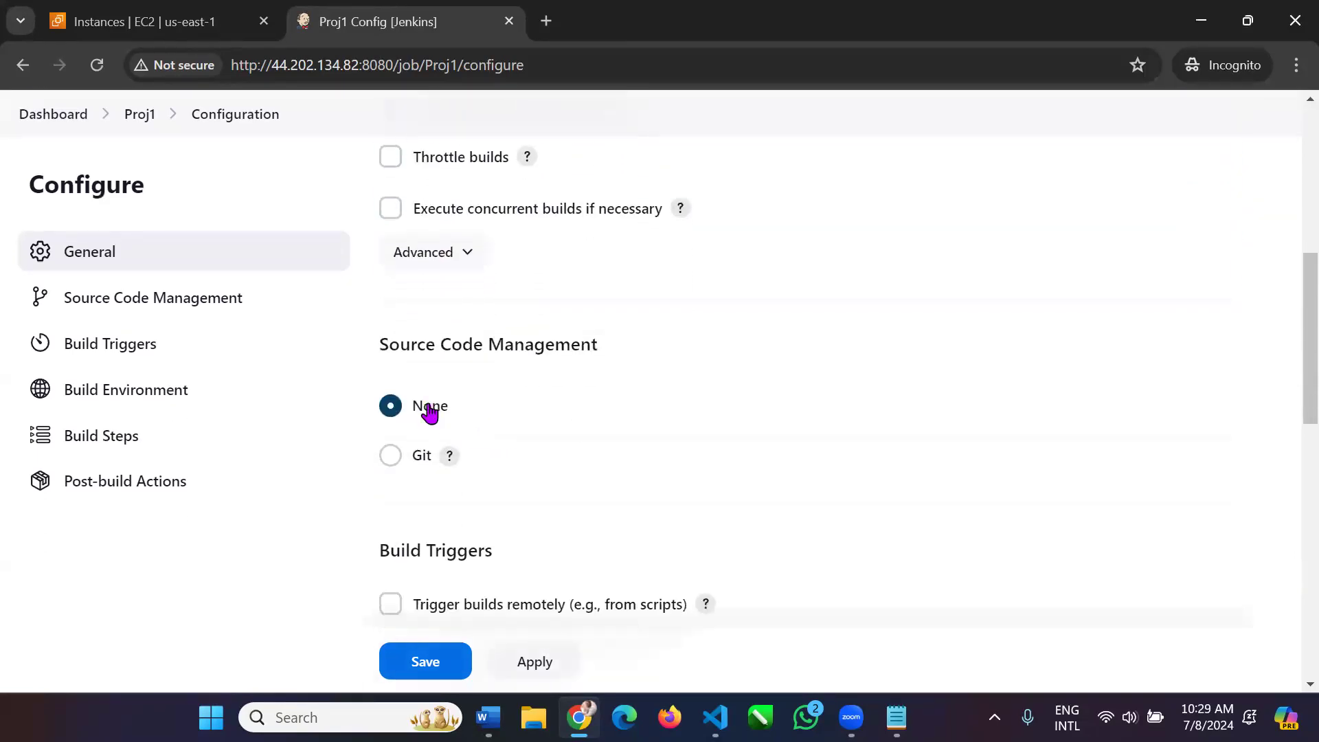
pyautogui.moveTo(385, 344); pyautogui.dragTo(673, 327)
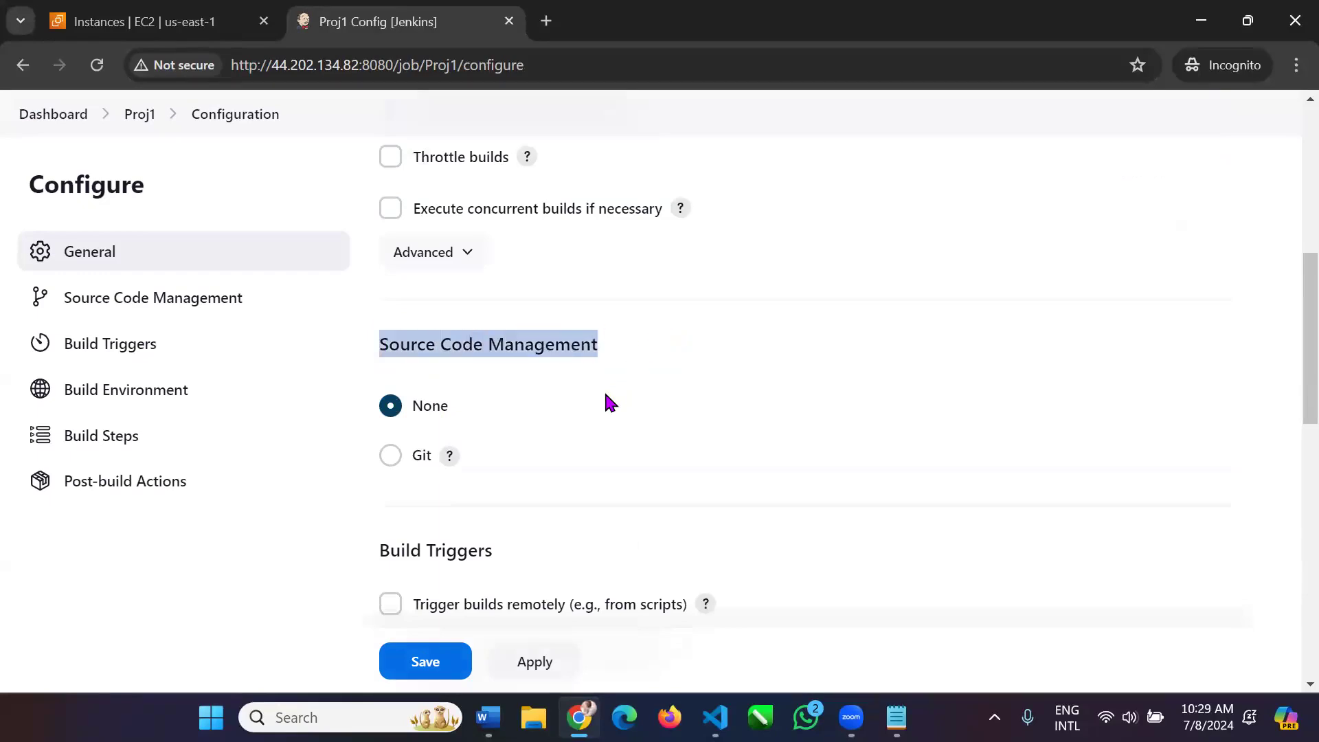
pyautogui.click(391, 456)
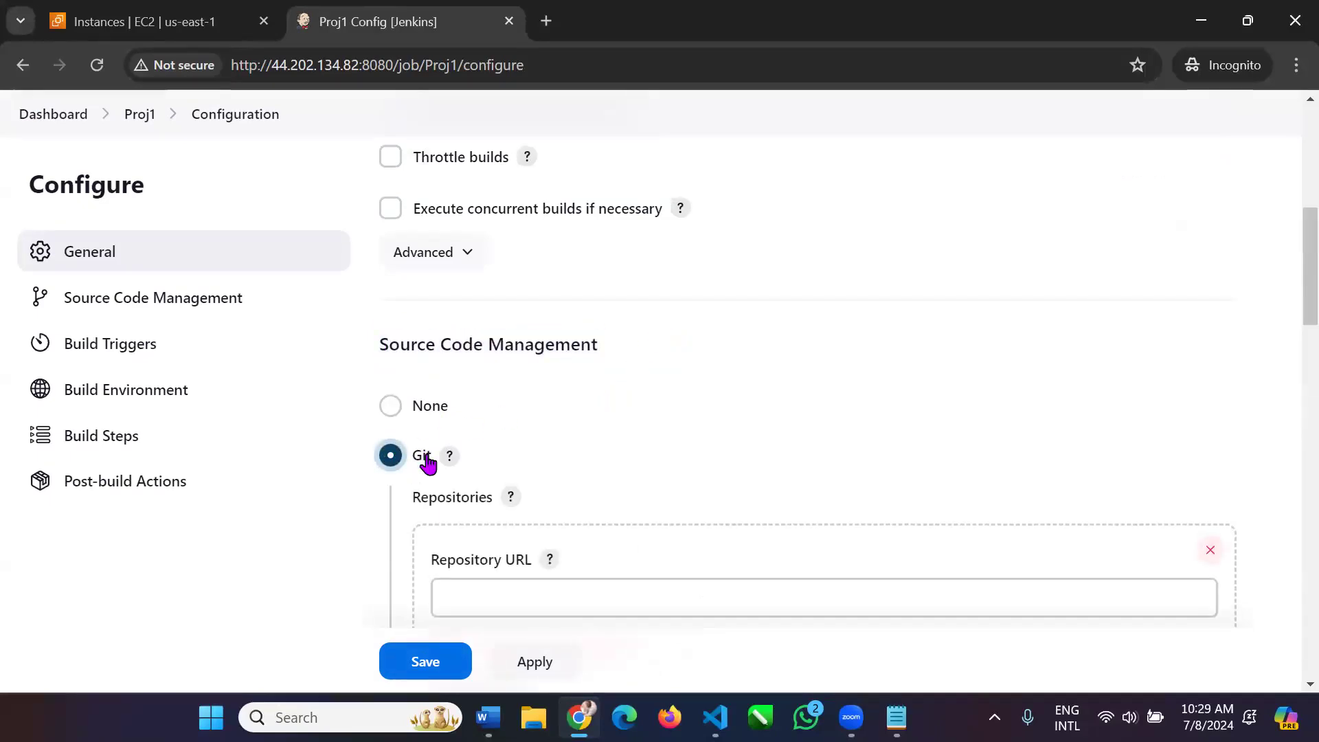
pyautogui.scroll(-1, 542, 480)
pyautogui.click(468, 499)
pyautogui.click(469, 499)
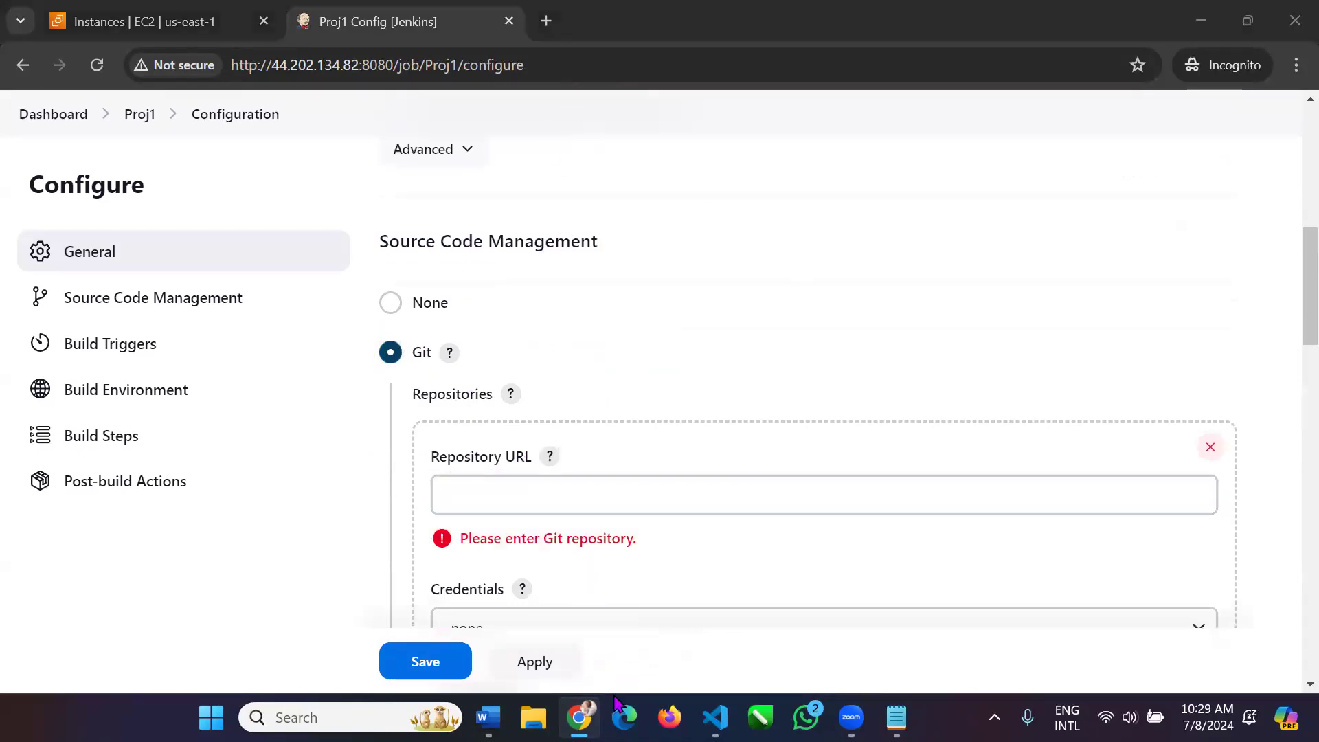
# Open a new browser tab and go to GitHub
pyautogui.click(546, 21)
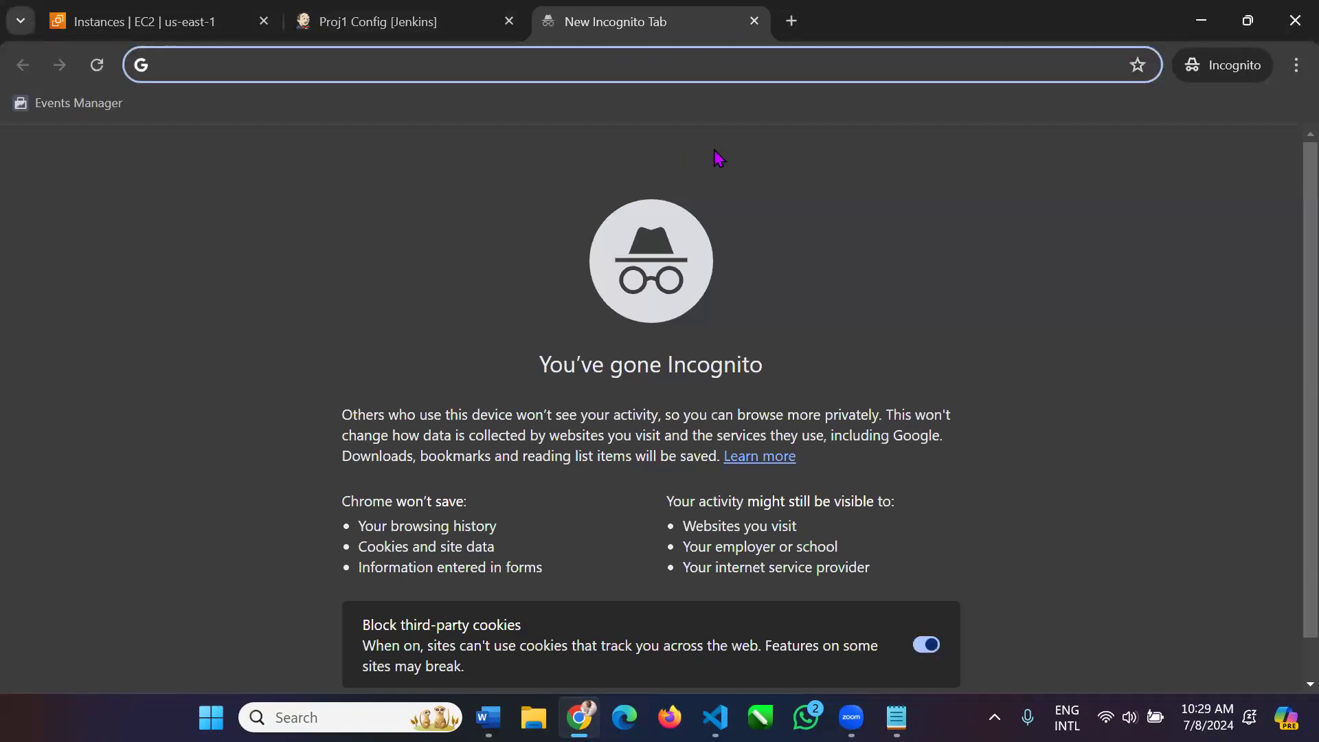
pyautogui.write('g')
pyautogui.press('BackSpace')
pyautogui.press('BackSpace')
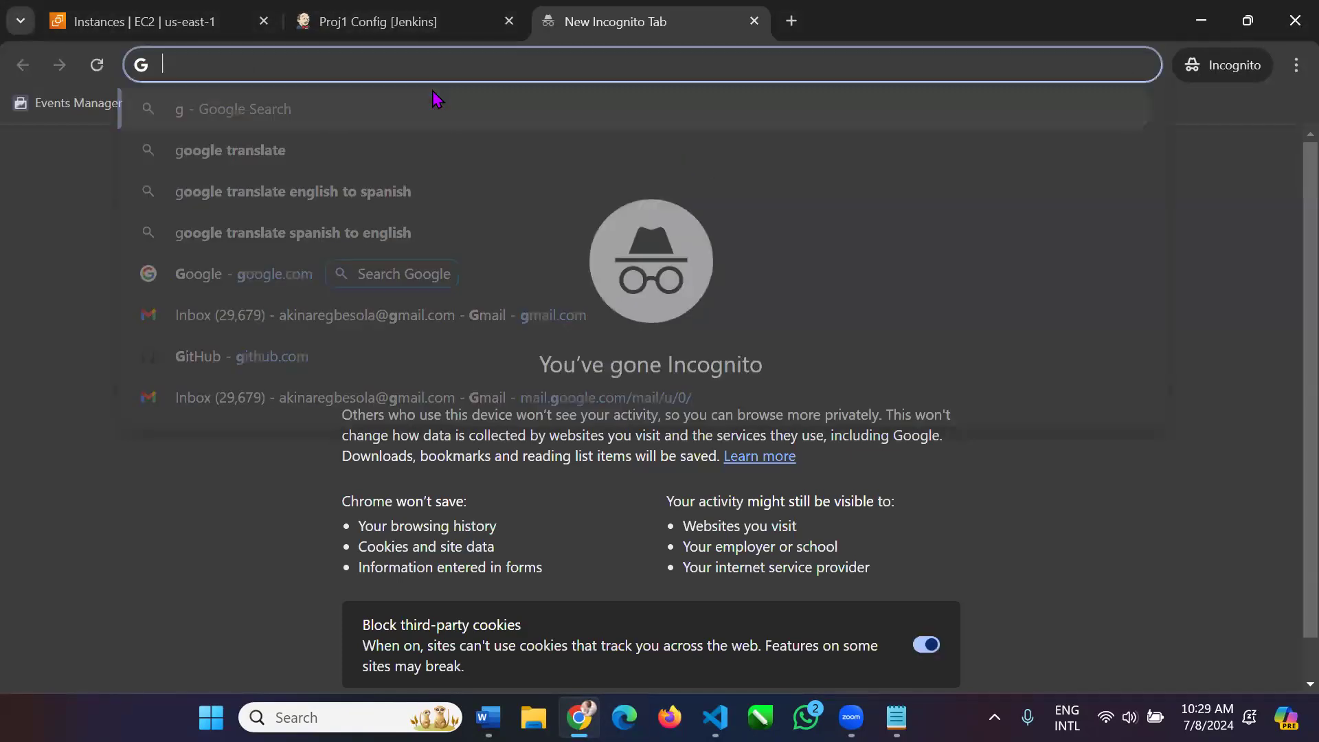
pyautogui.write('github.com')
pyautogui.press('Return')
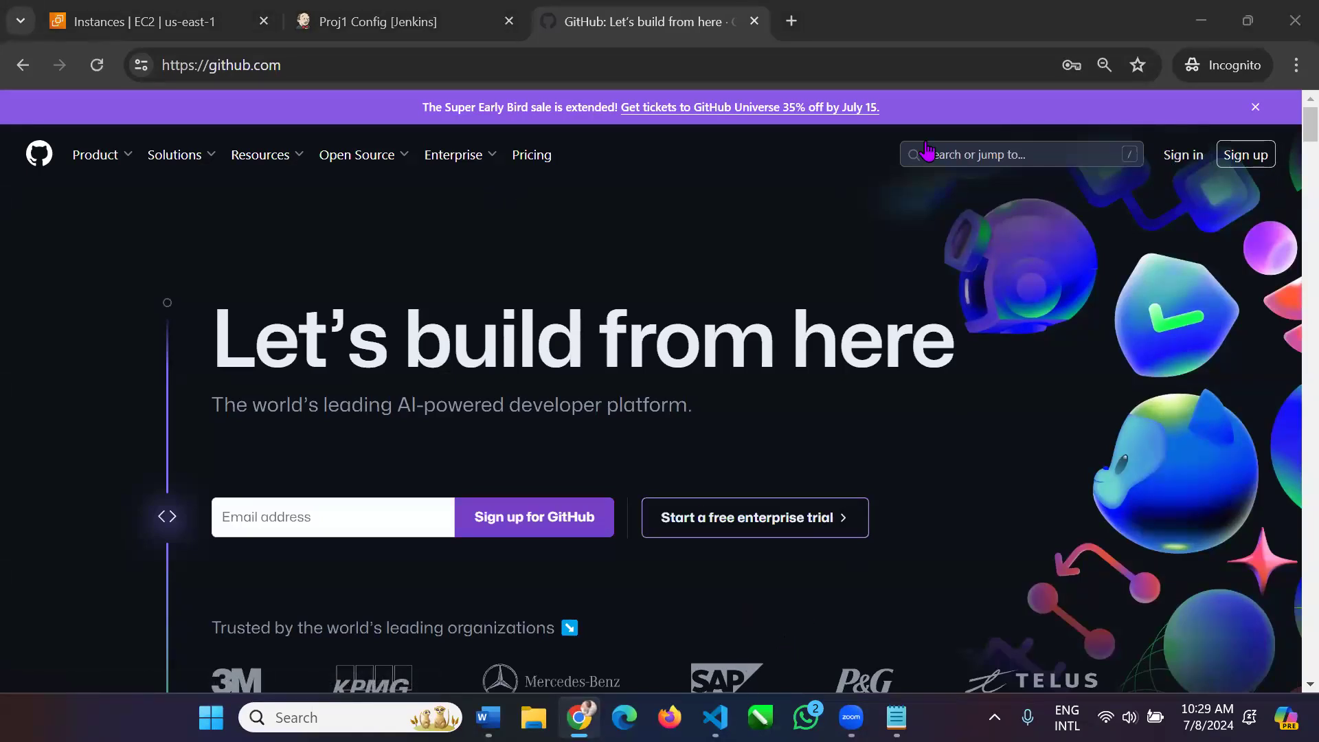
# Sign in to GitHub with the saved account username and password
pyautogui.click(1167, 157)
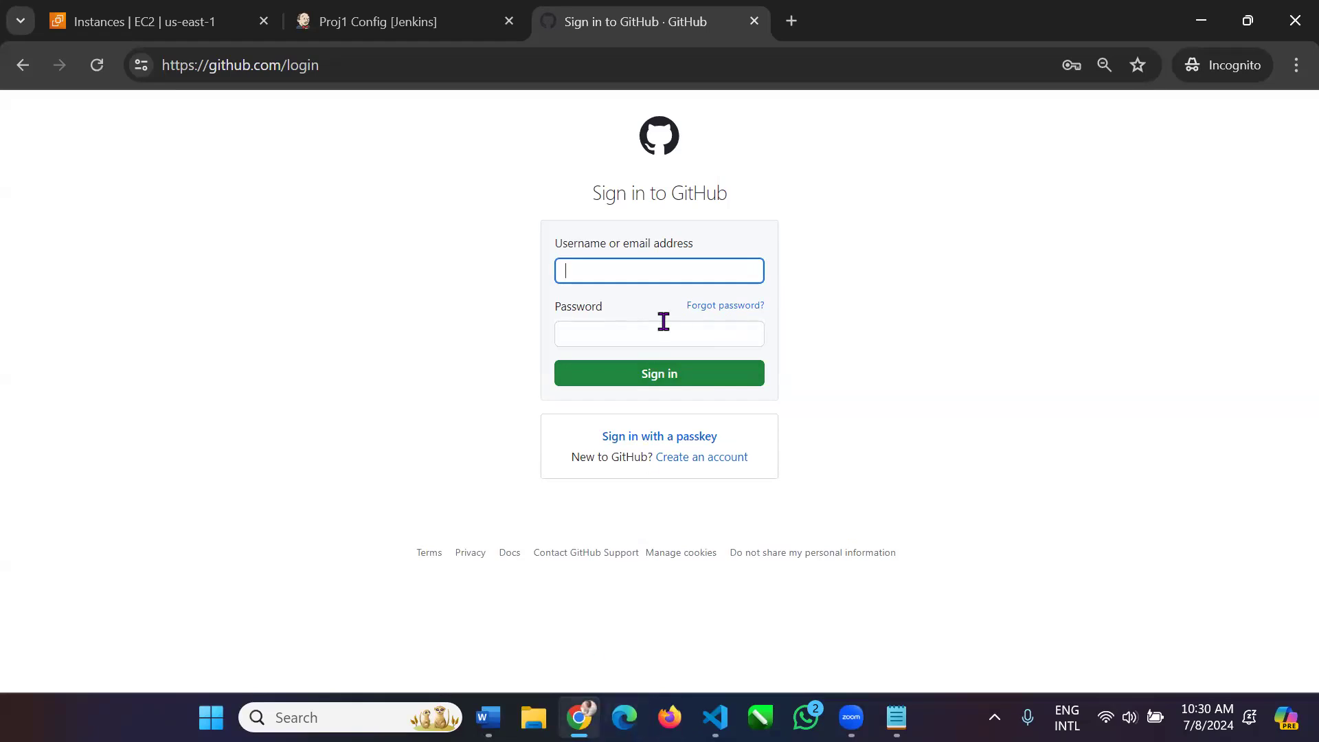
pyautogui.moveTo(570, 715)
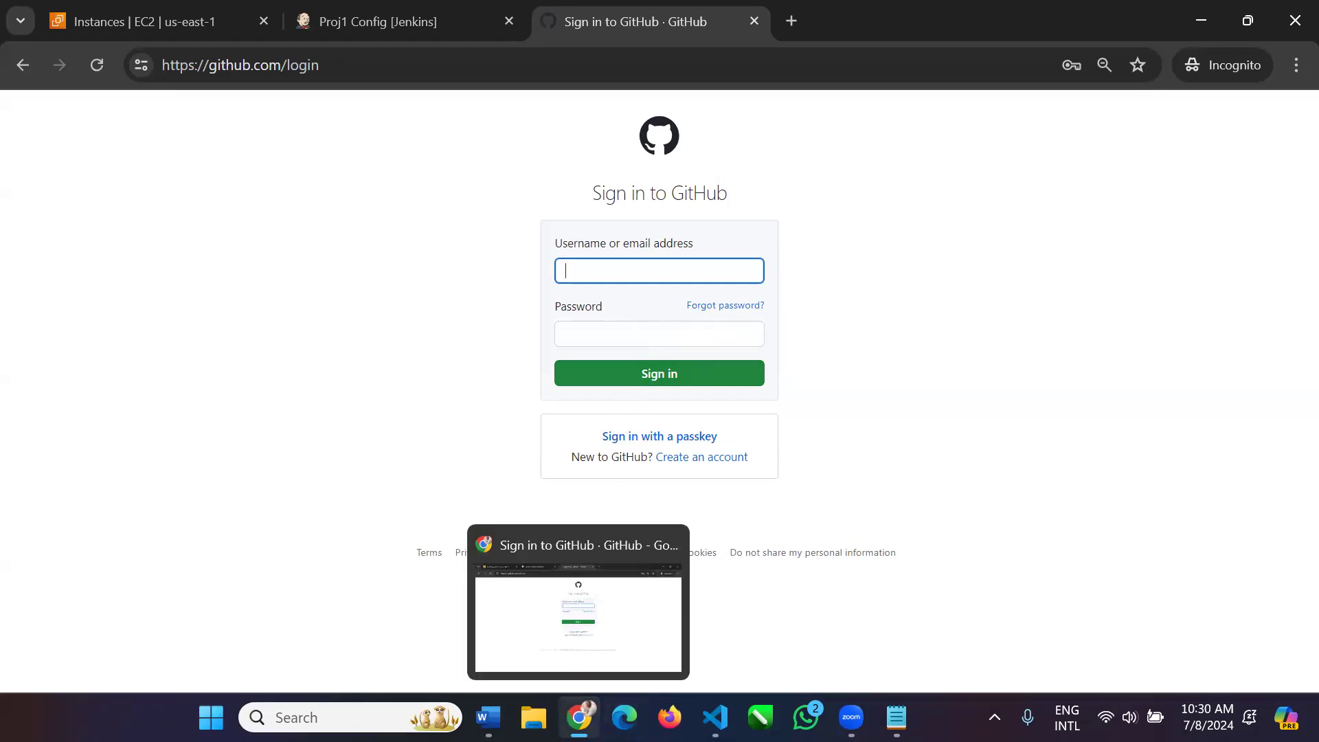
pyautogui.click(488, 717)
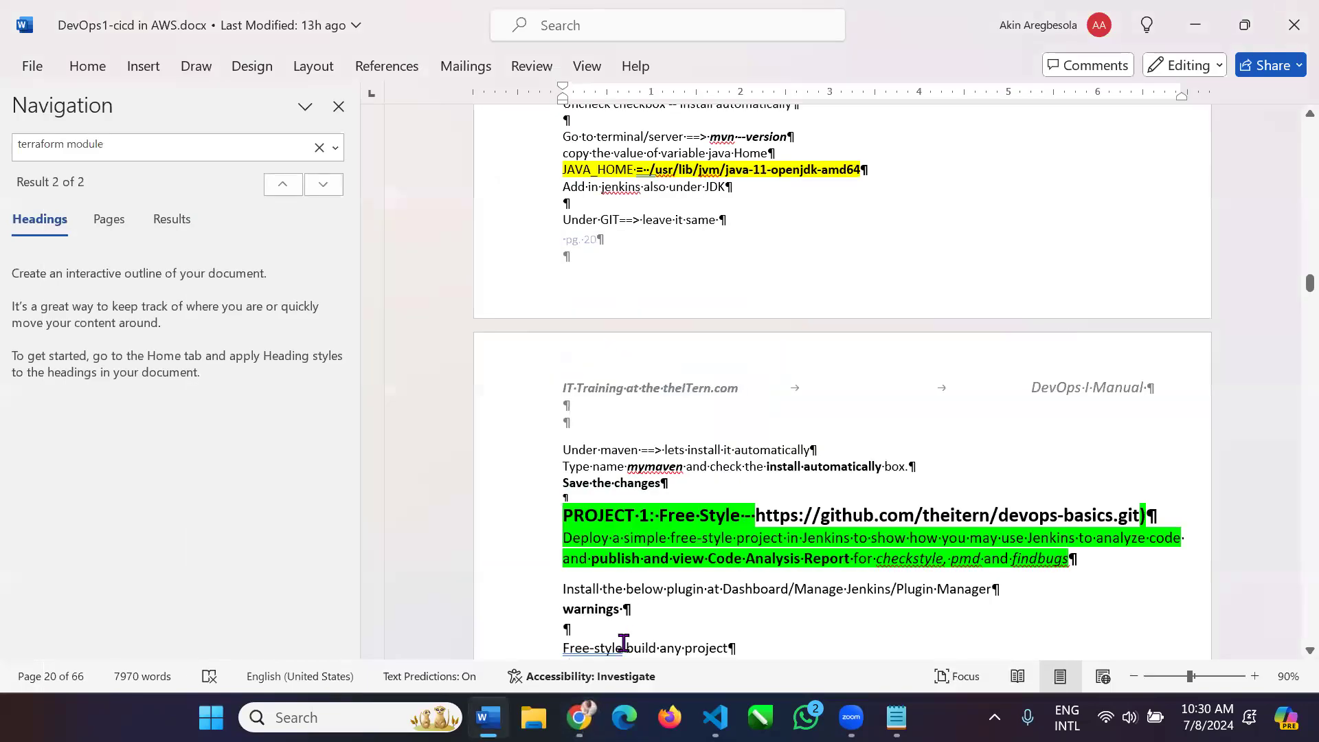
pyautogui.click(579, 717)
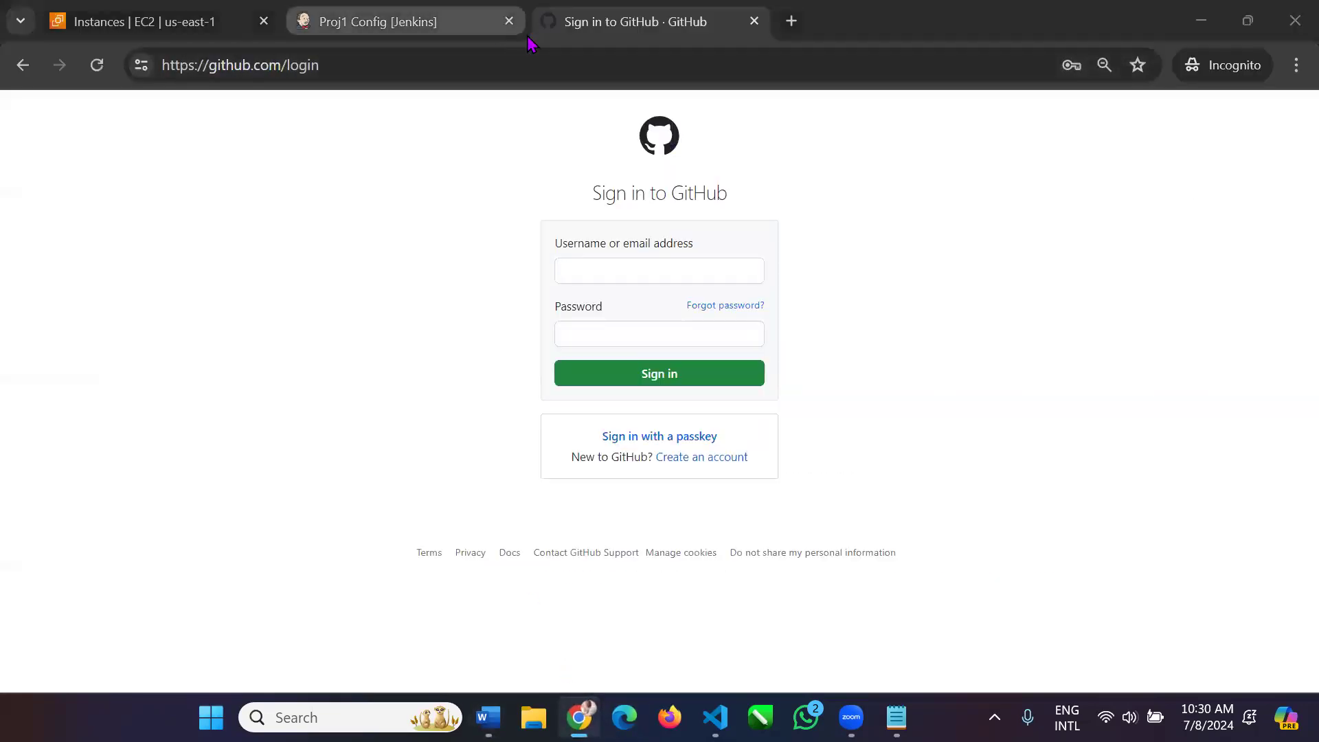
pyautogui.click(643, 278)
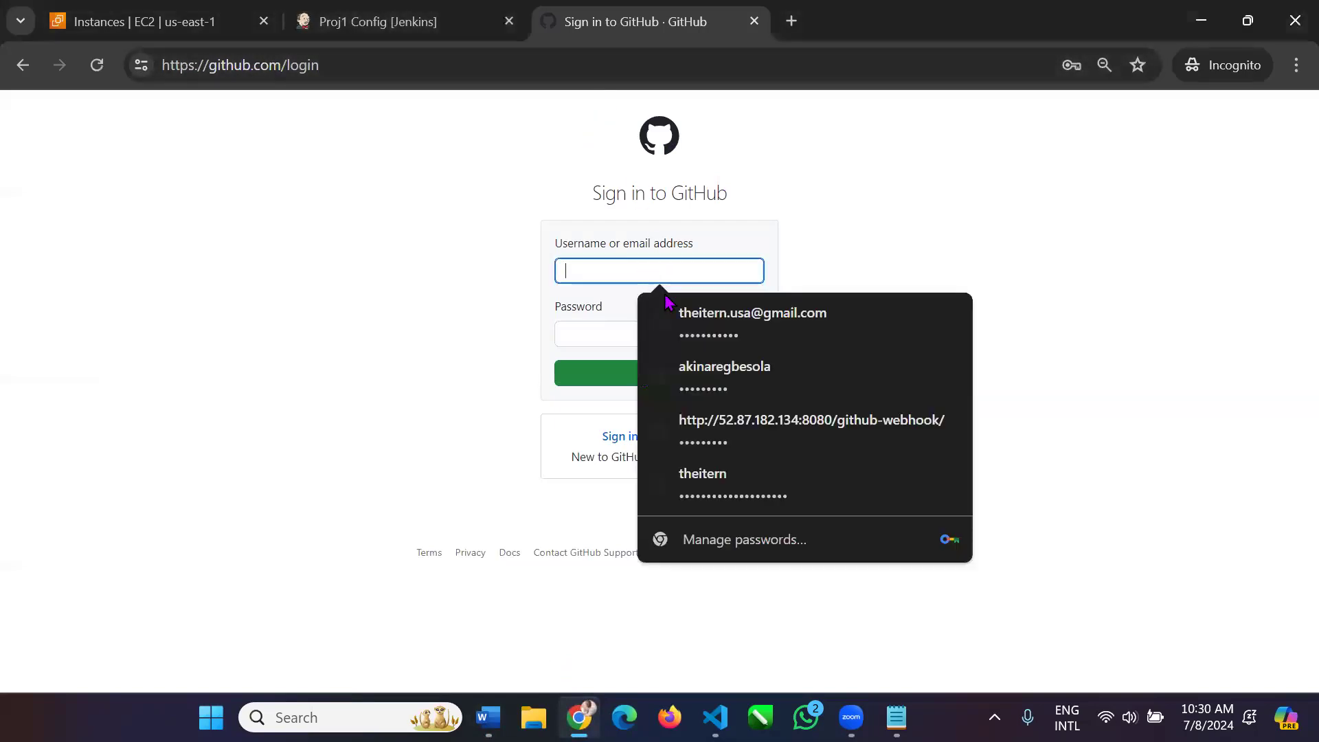
pyautogui.click(684, 340)
pyautogui.click(691, 381)
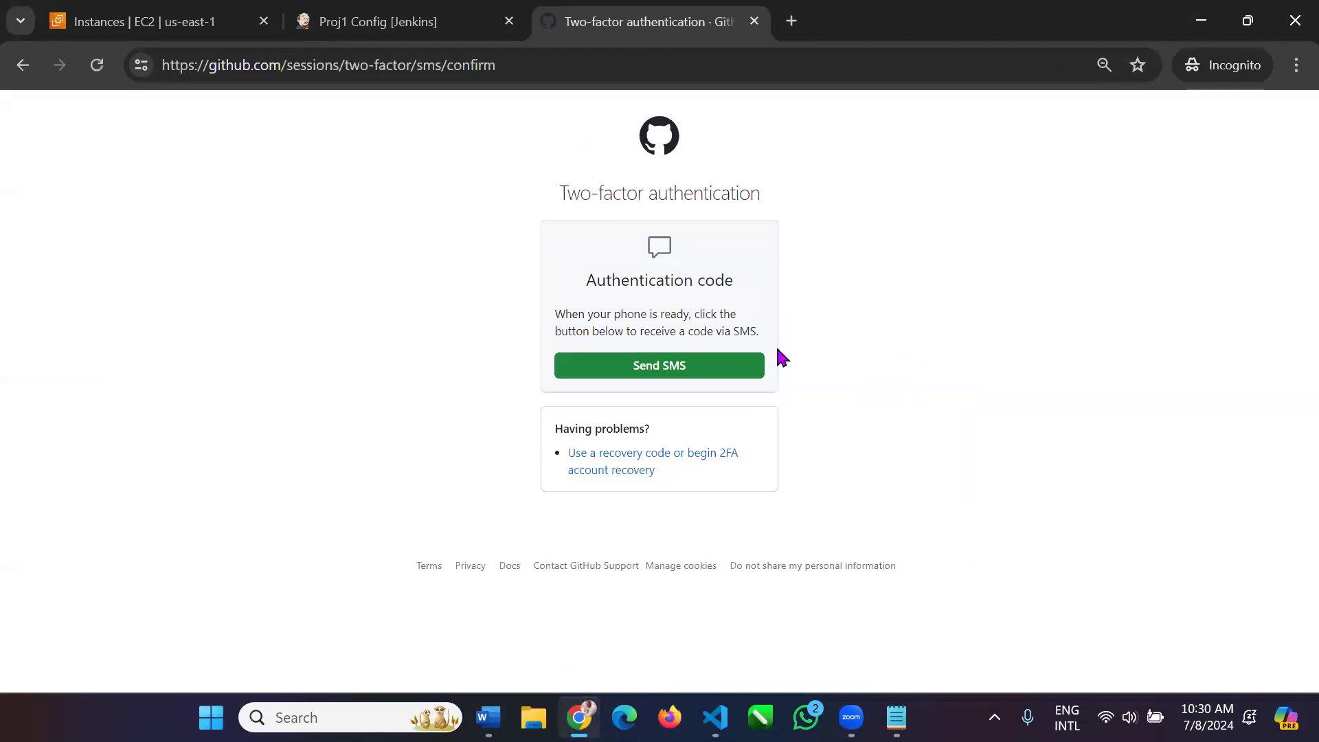
# Request an SMS authentication code and enter the two-factor verification code
pyautogui.click(680, 373)
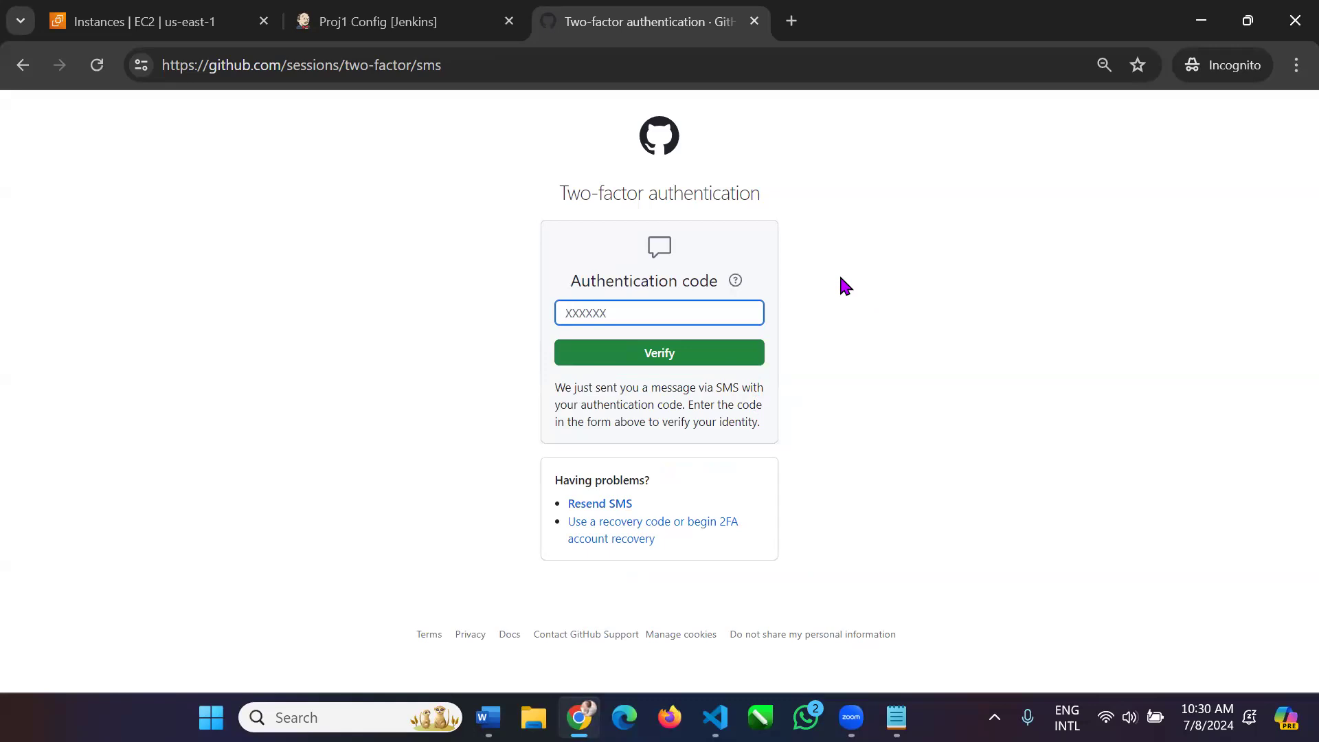
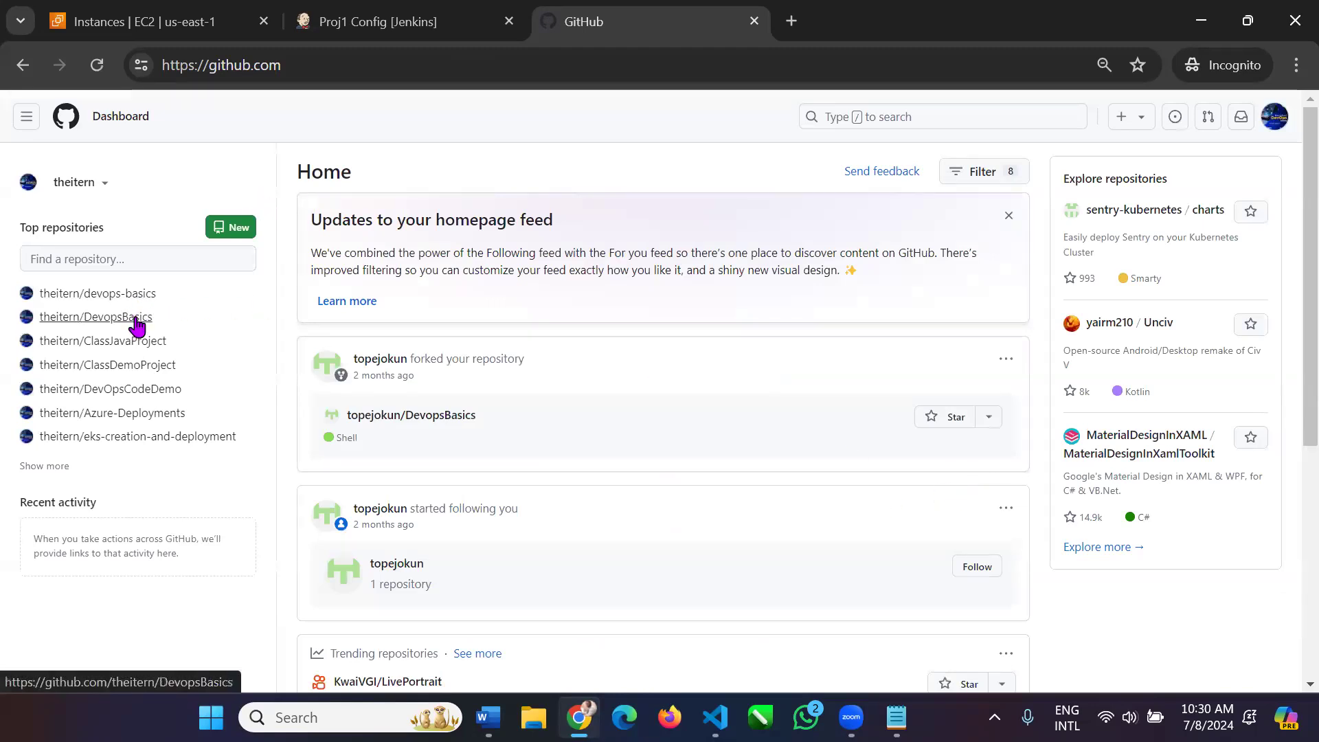
# Open the devops-basics repository and copy its HTTPS clone URL
pyautogui.moveTo(123, 308)
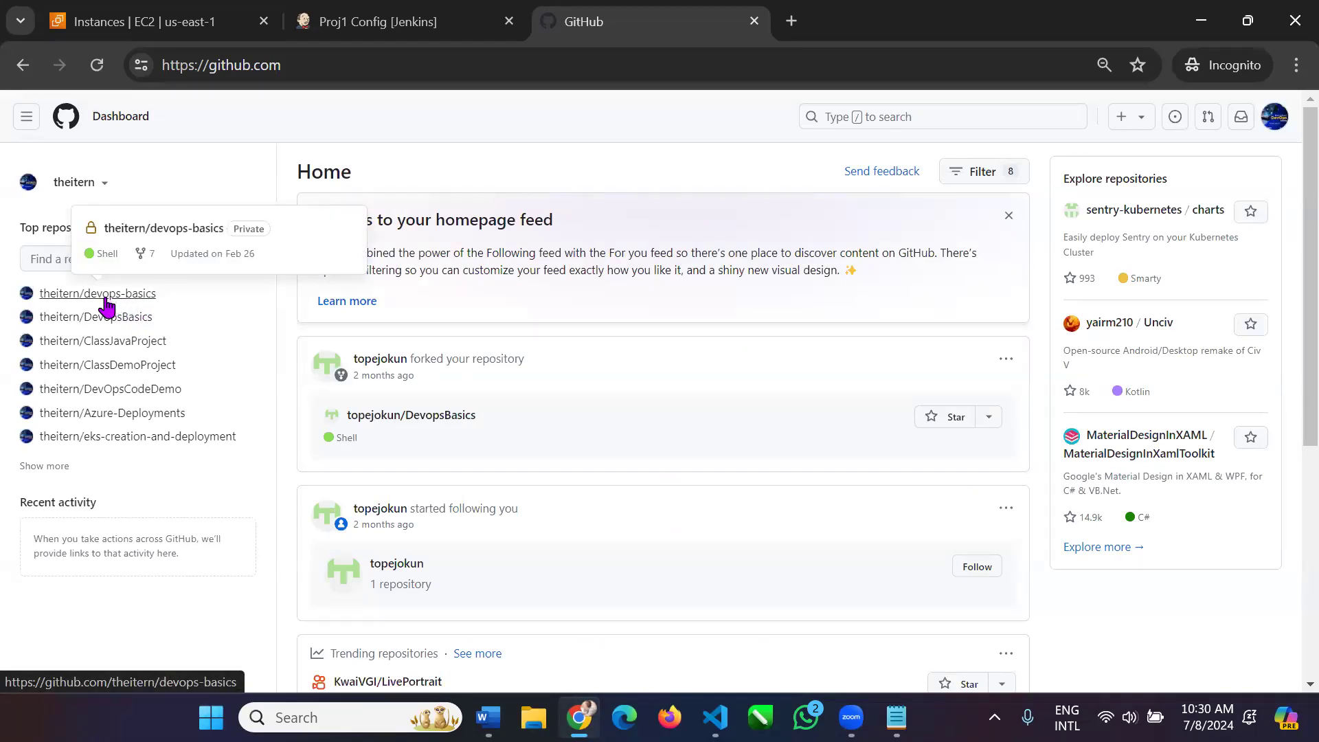
pyautogui.click(106, 304)
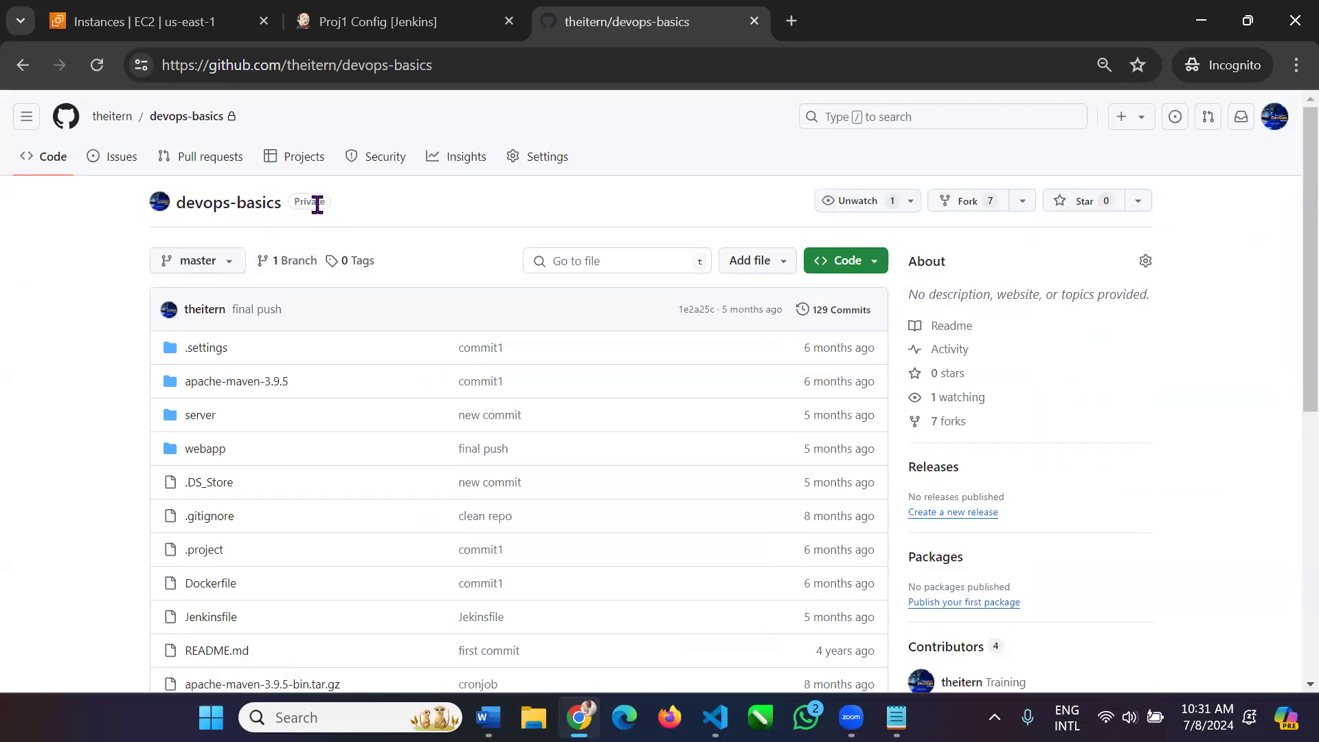
pyautogui.click(859, 266)
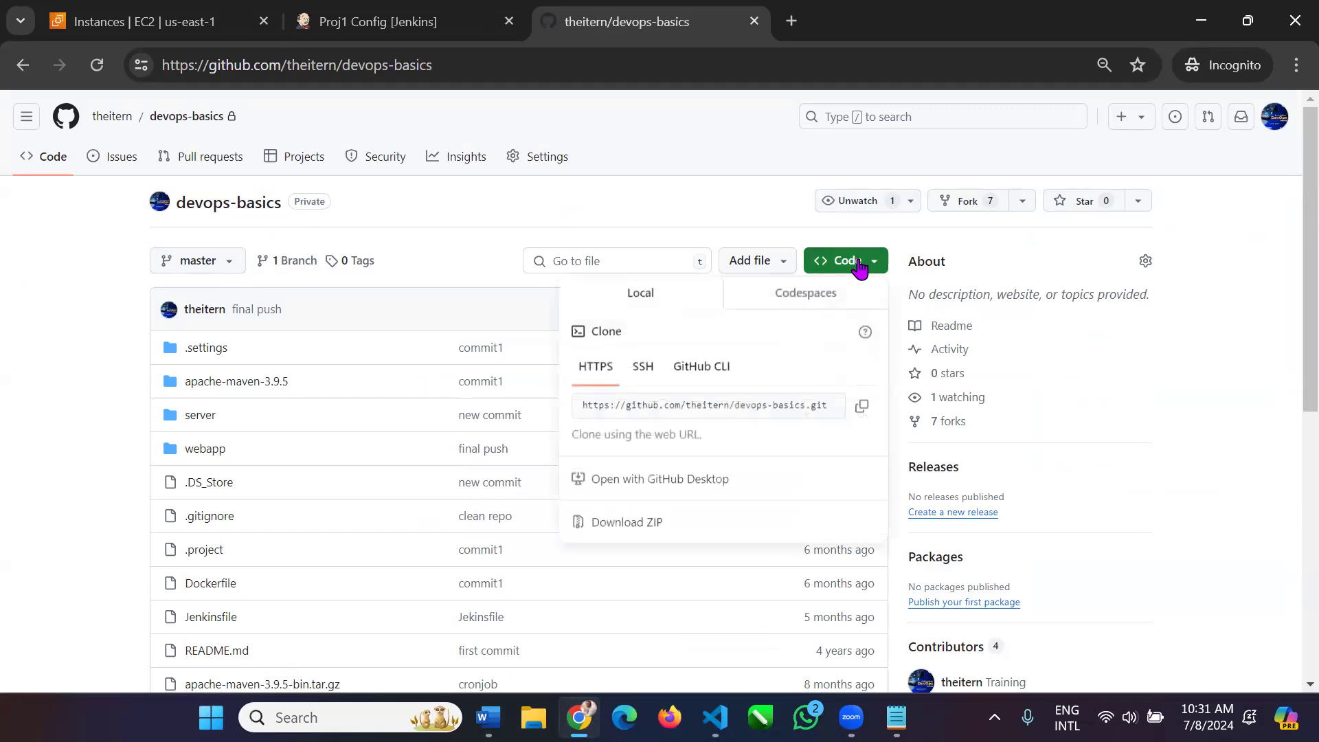
pyautogui.click(862, 412)
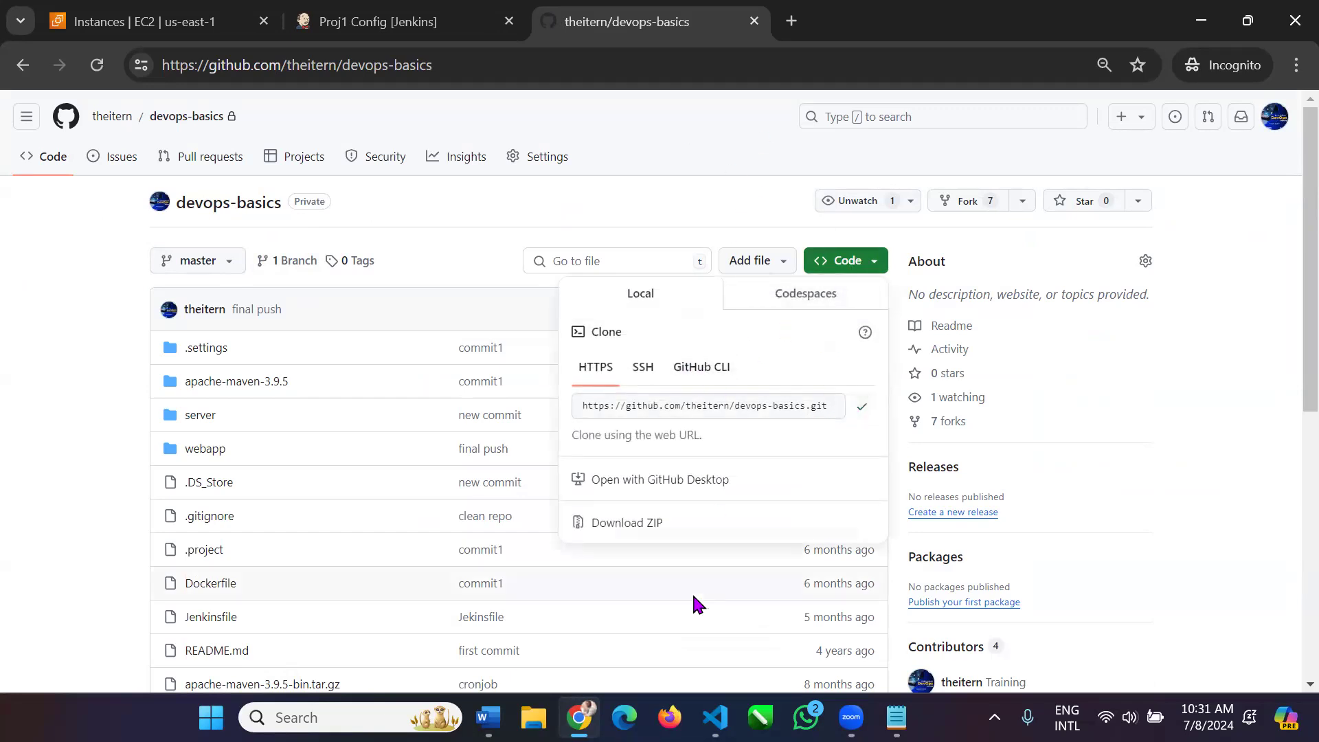
# Paste the copied clone URL into the Proj1 job's Repository URL field
pyautogui.click(582, 715)
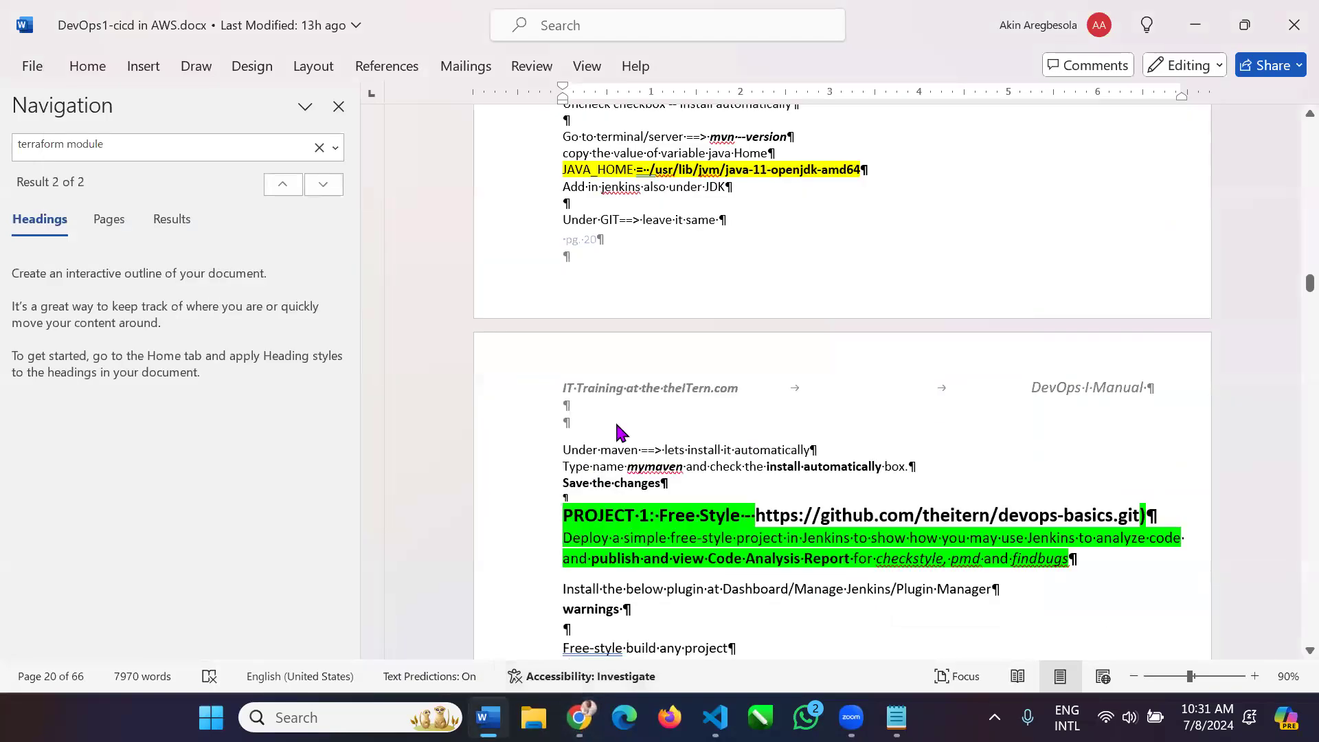
pyautogui.click(583, 713)
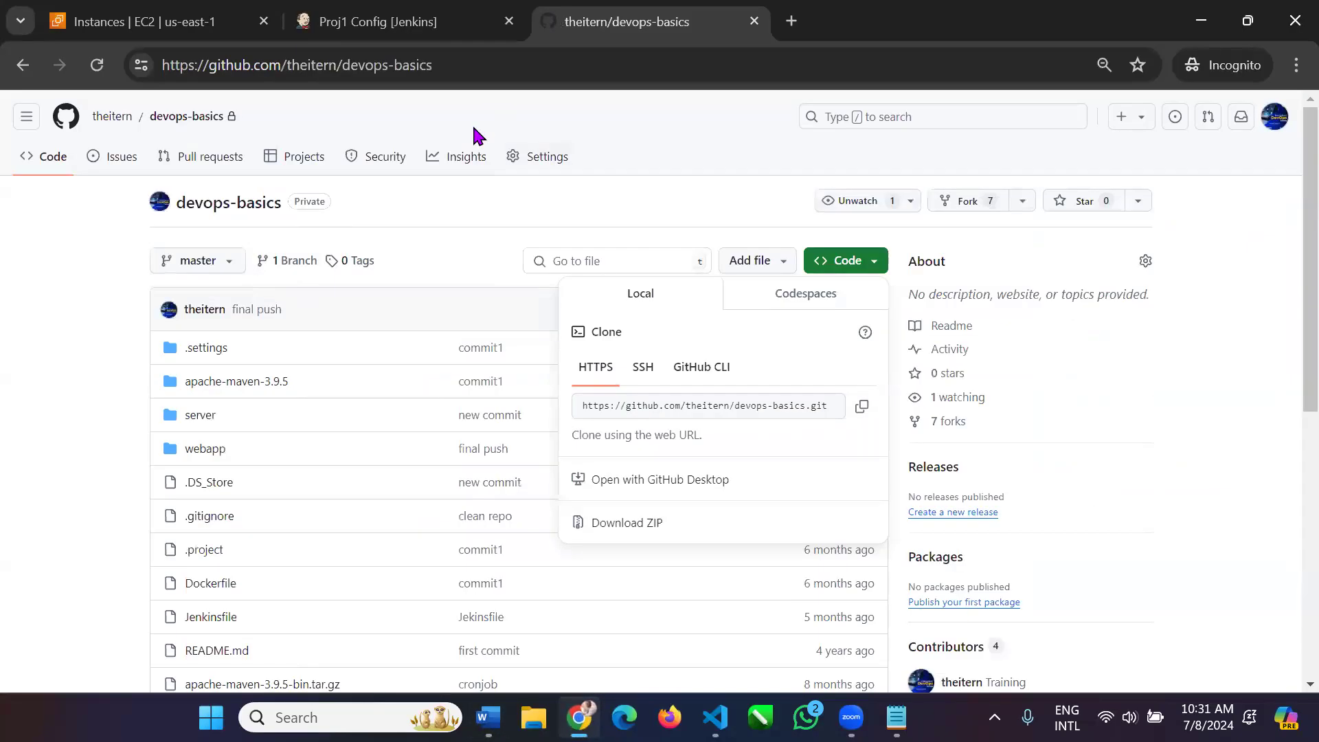
pyautogui.click(374, 23)
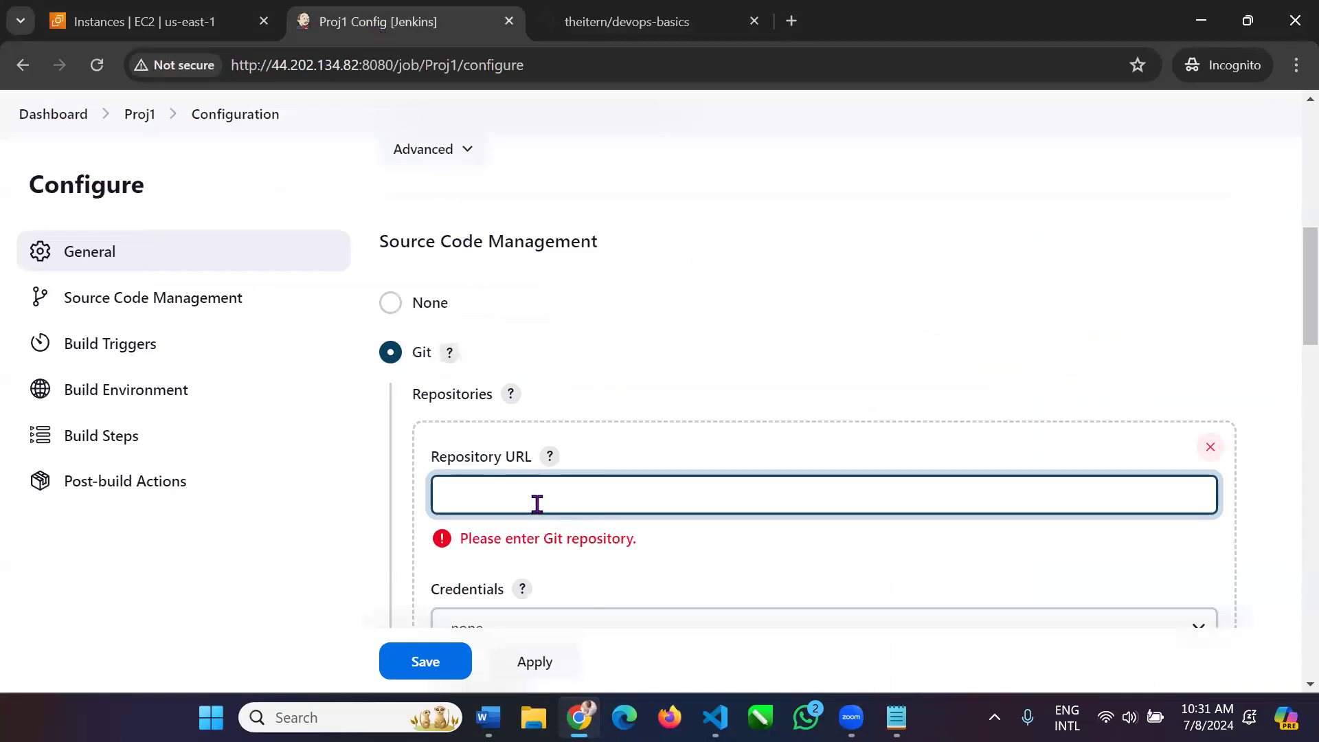
pyautogui.hotkey('ctrl', 'v')
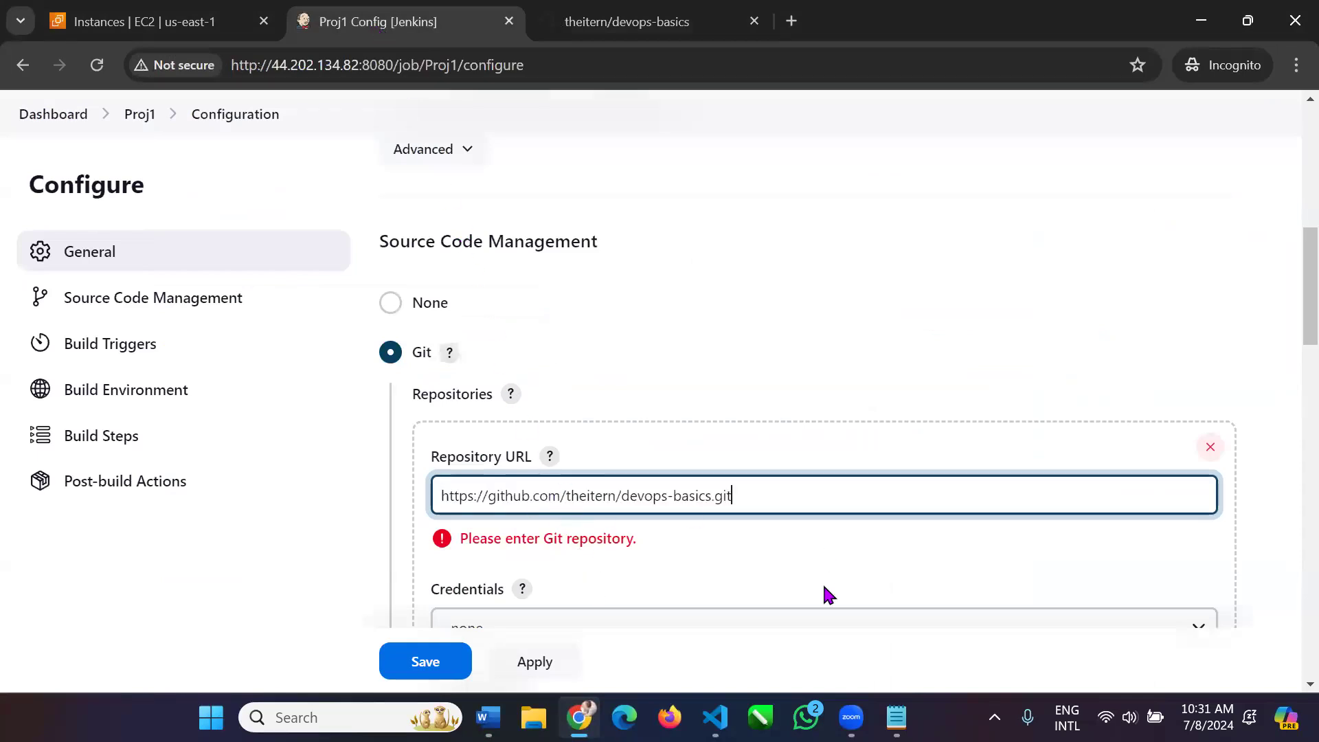
# Read the repository connection error shown under the Repository URL
pyautogui.scroll(-5, 768, 390)
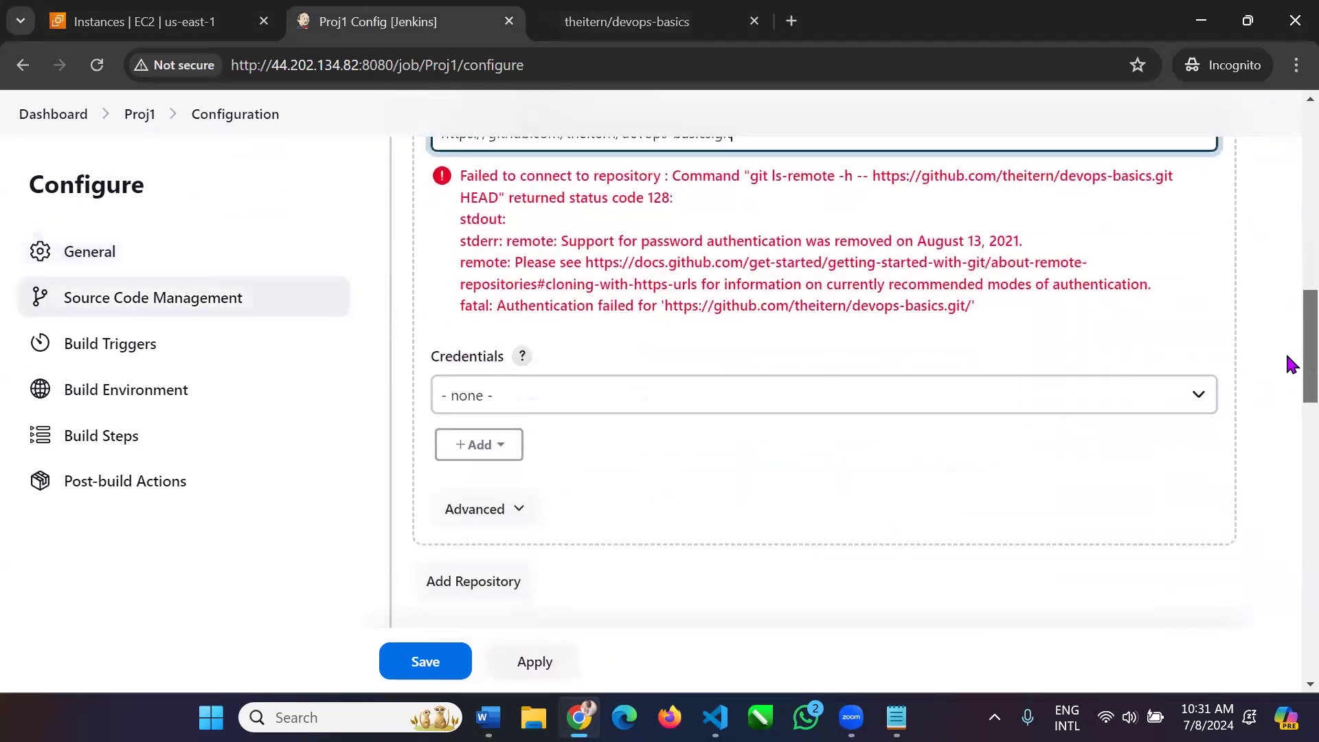
pyautogui.scroll(2, 739, 253)
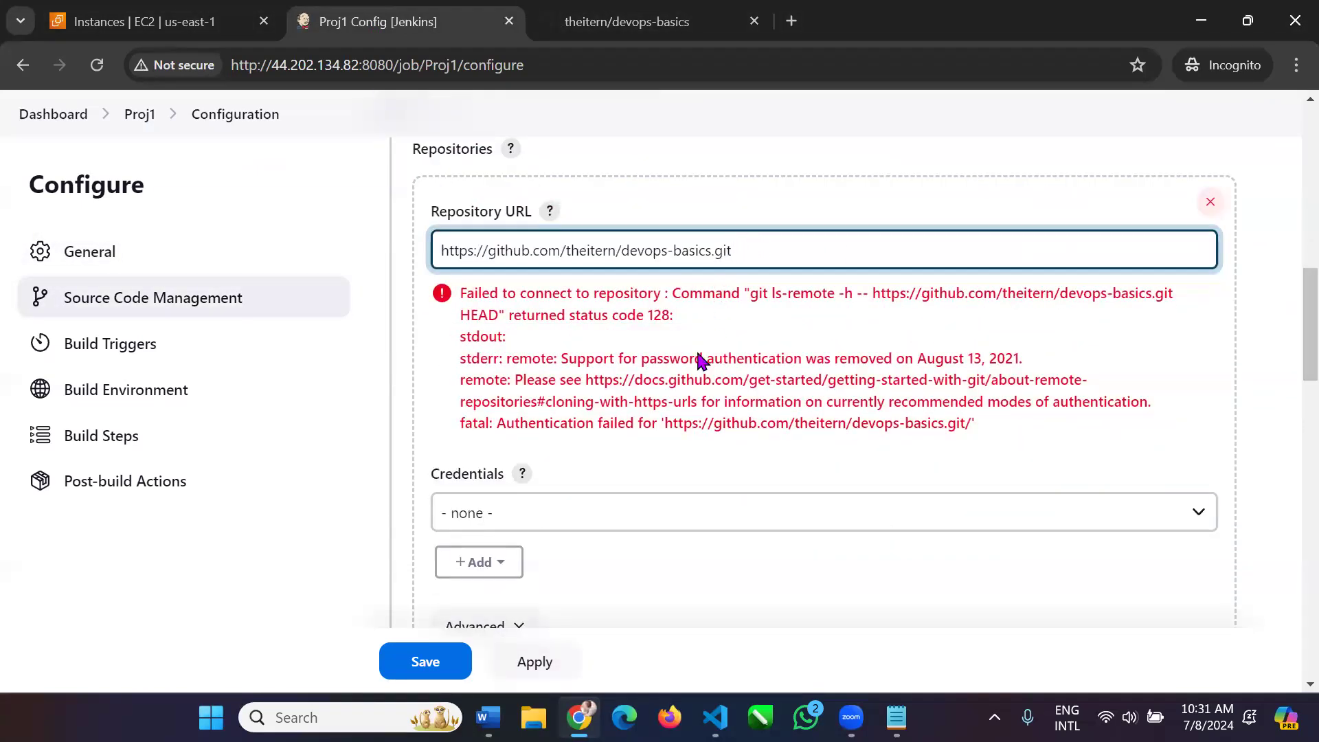
pyautogui.moveTo(466, 293); pyautogui.dragTo(1058, 433)
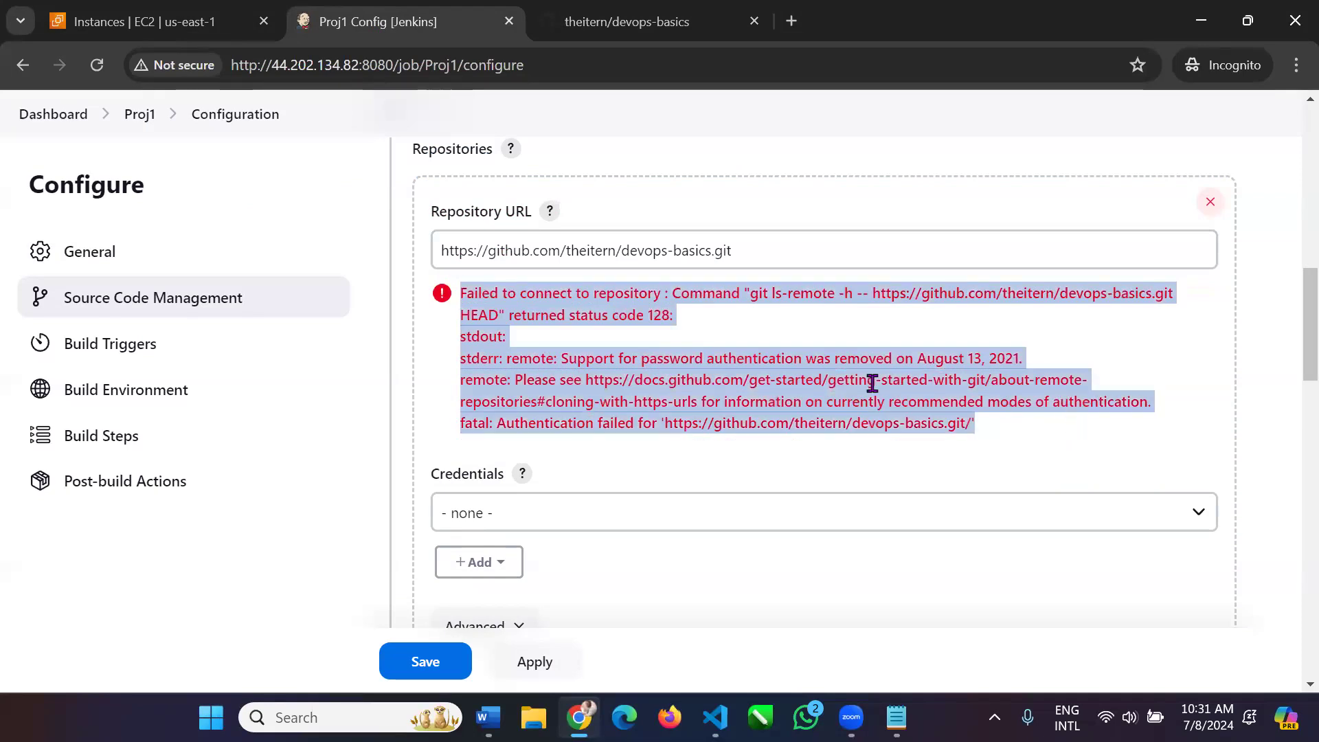
pyautogui.click(772, 327)
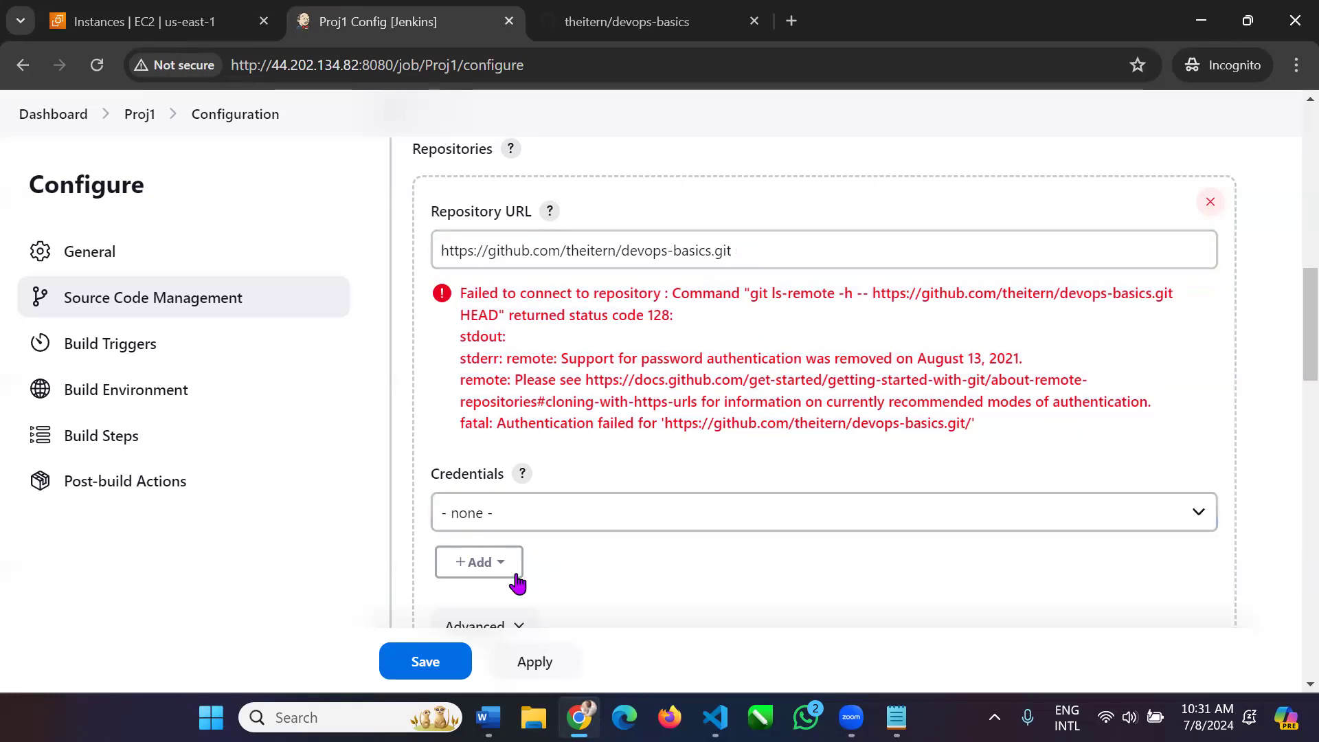
# Start adding a Jenkins username-with-password credential, entering the GitHub username and focusing the password field
pyautogui.click(517, 523)
pyautogui.click(525, 542)
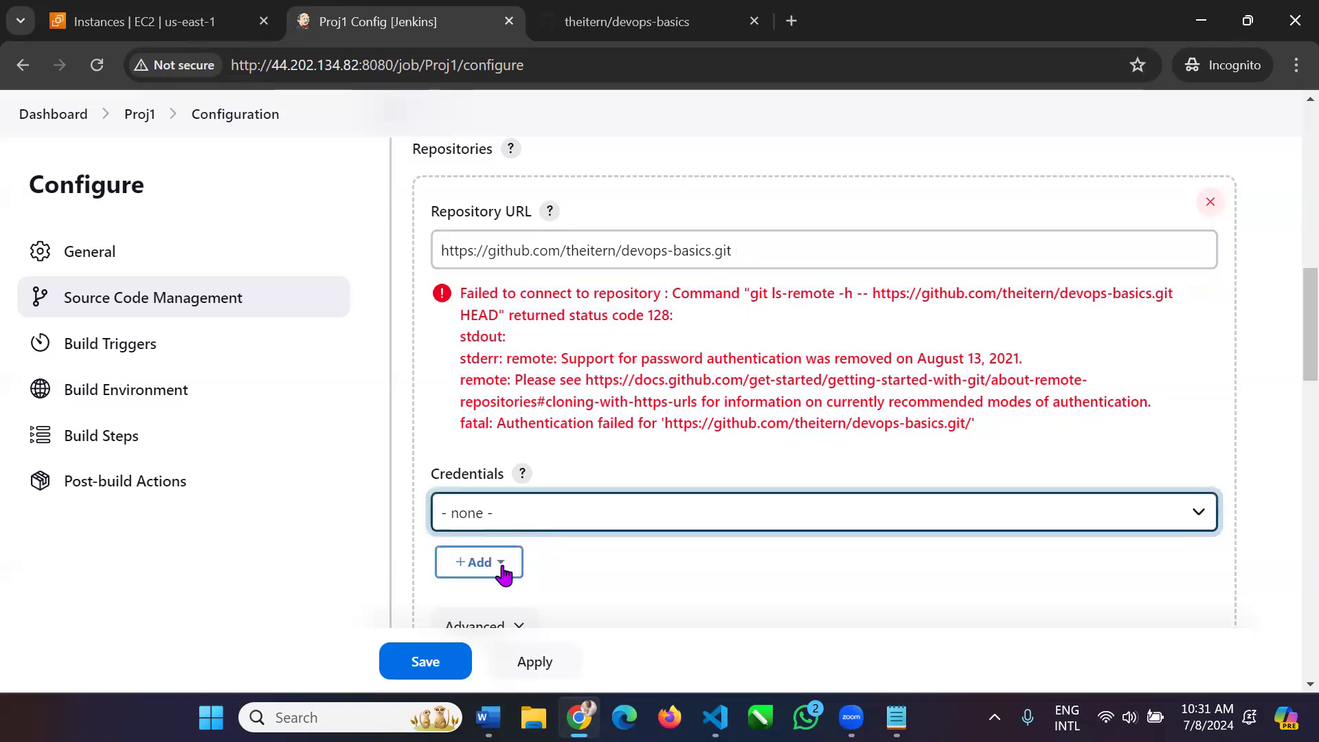
pyautogui.click(485, 566)
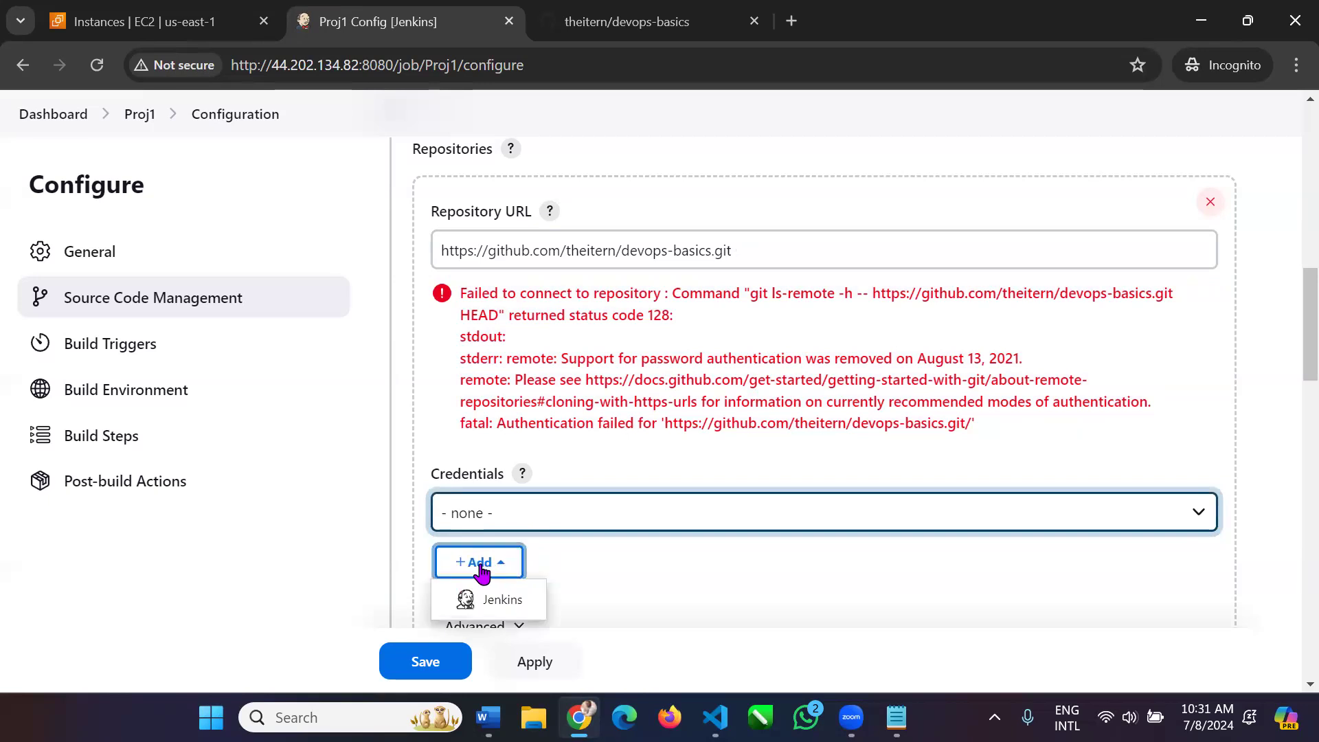
pyautogui.click(515, 599)
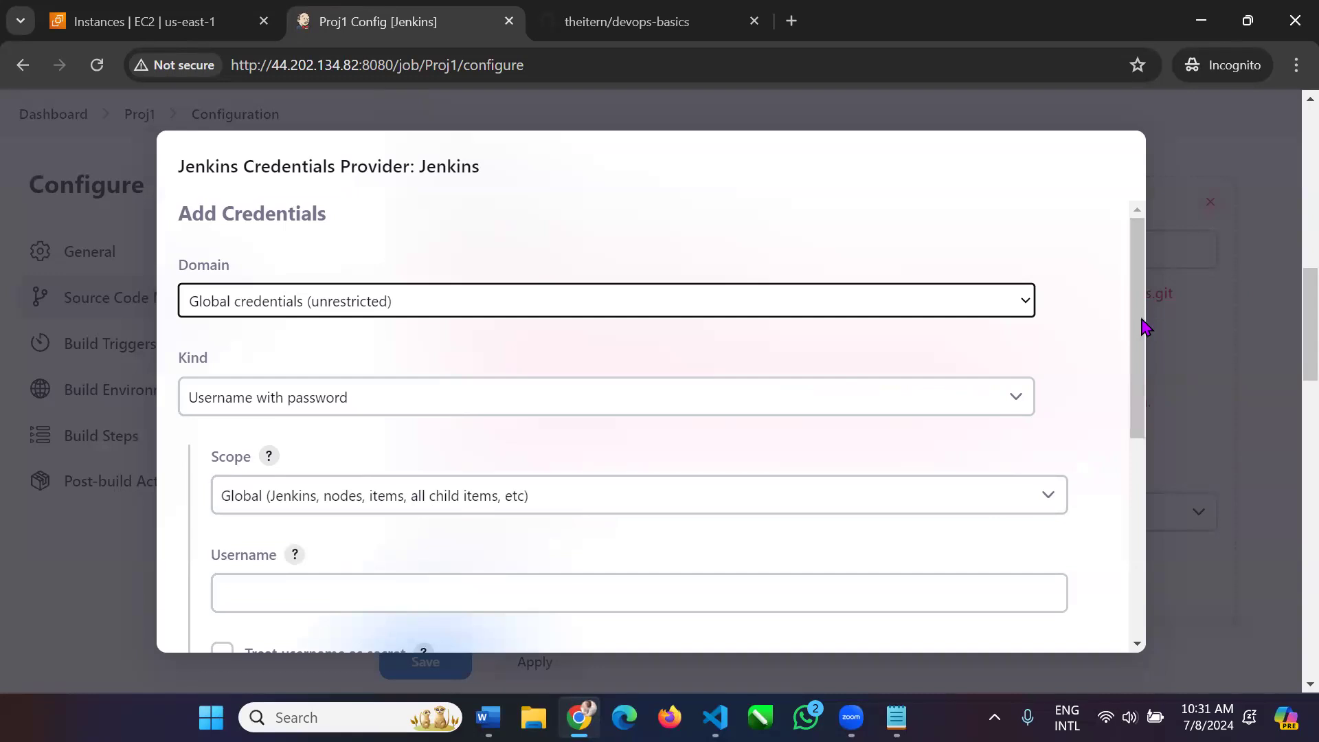
pyautogui.scroll(-3, 1143, 327)
pyautogui.click(570, 419)
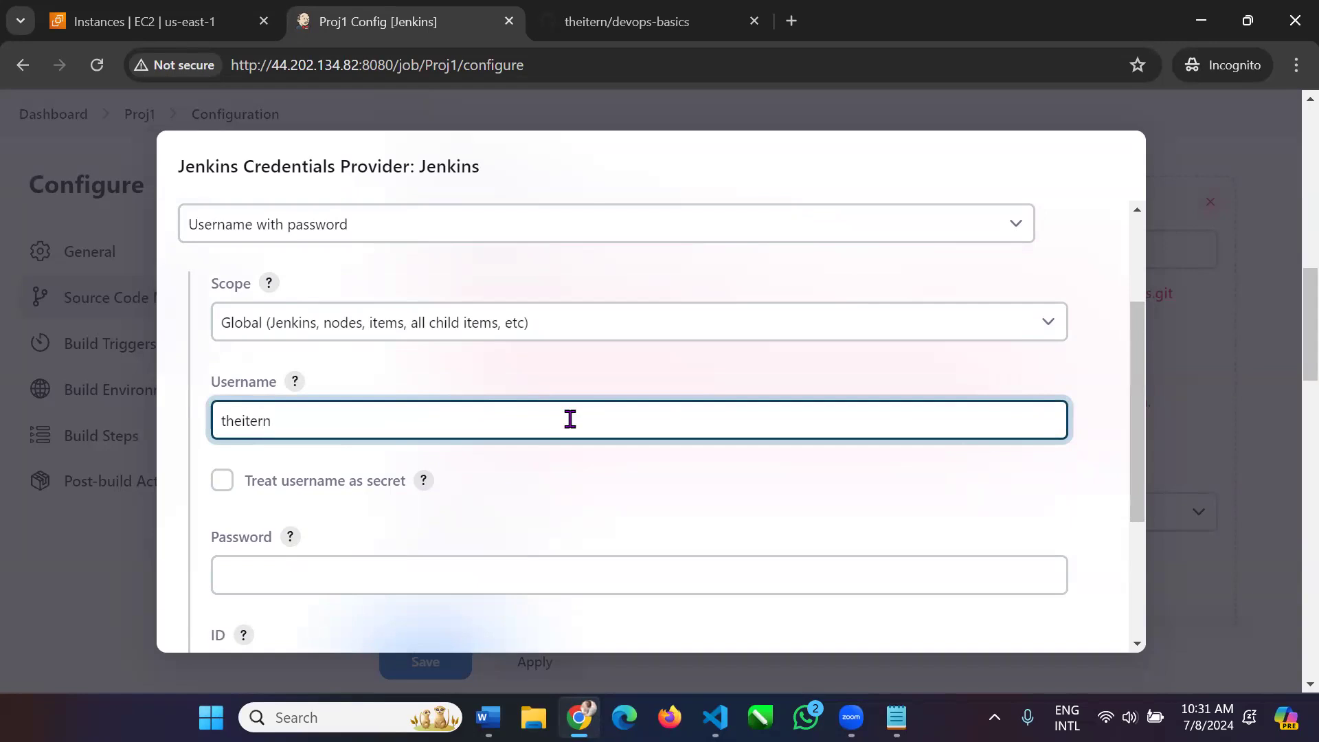
pyautogui.click(386, 575)
# Search the Word course document for "token" and copy the GitHub access token
pyautogui.click(489, 717)
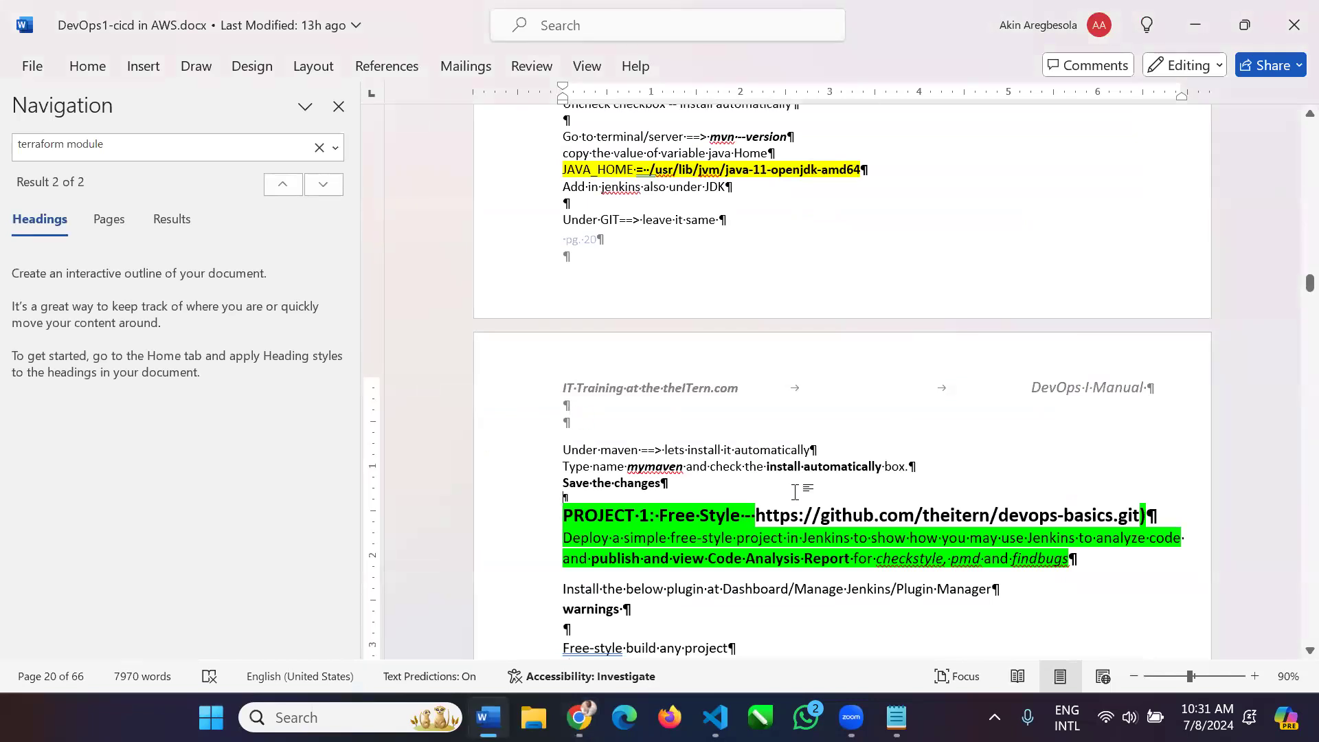
pyautogui.click(177, 139)
pyautogui.write('token')
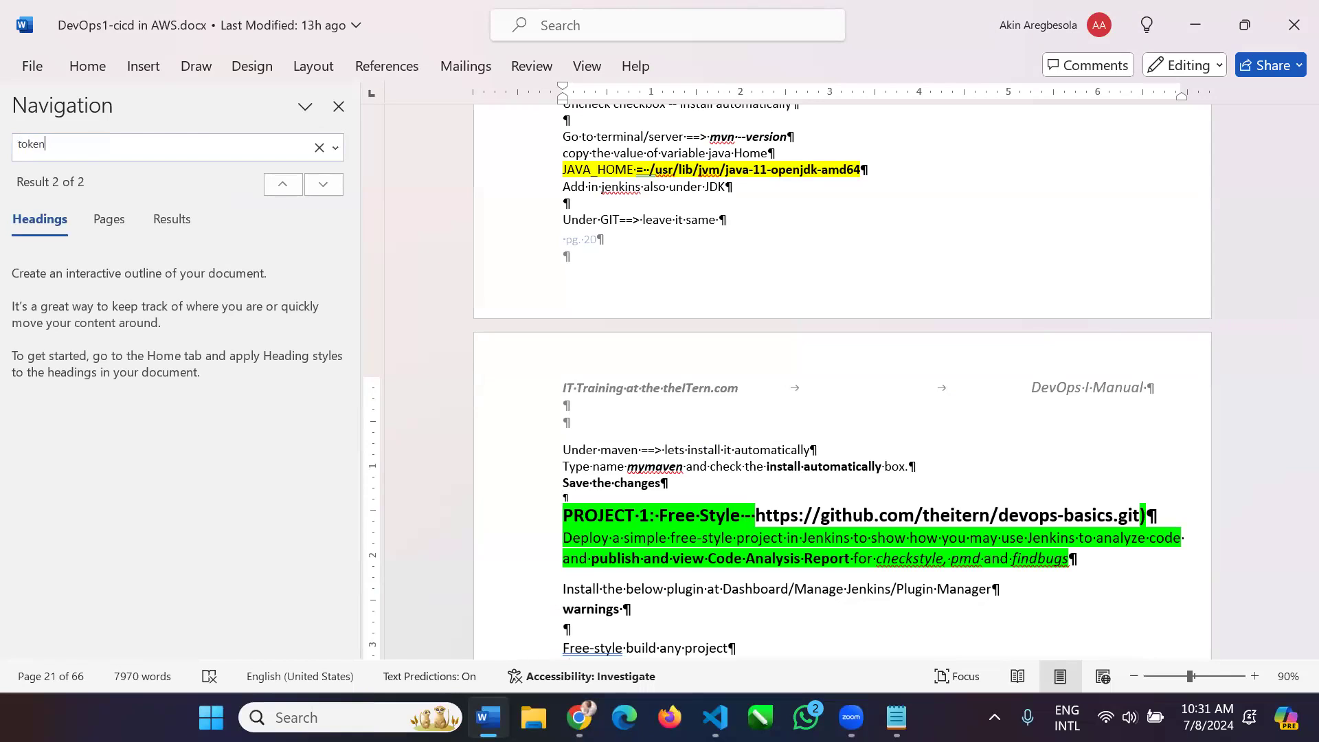
pyautogui.click(322, 184)
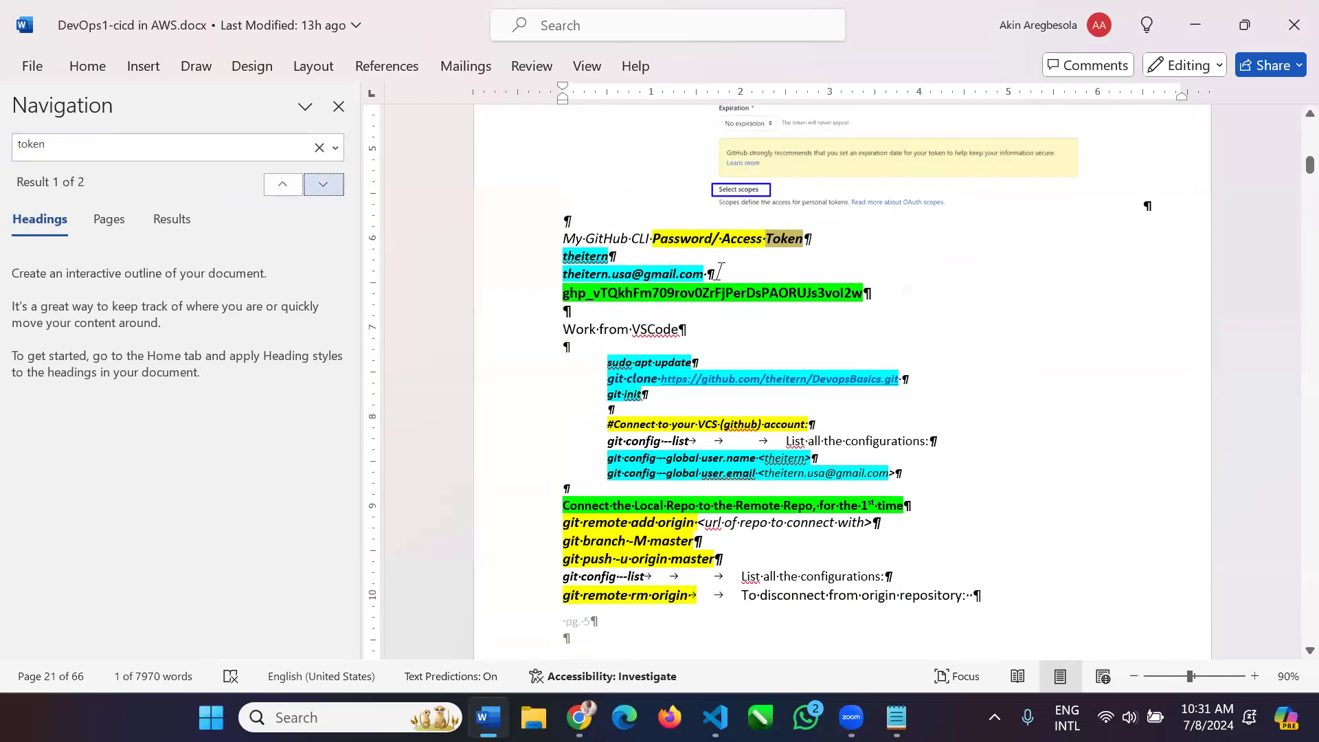
pyautogui.click(450, 256)
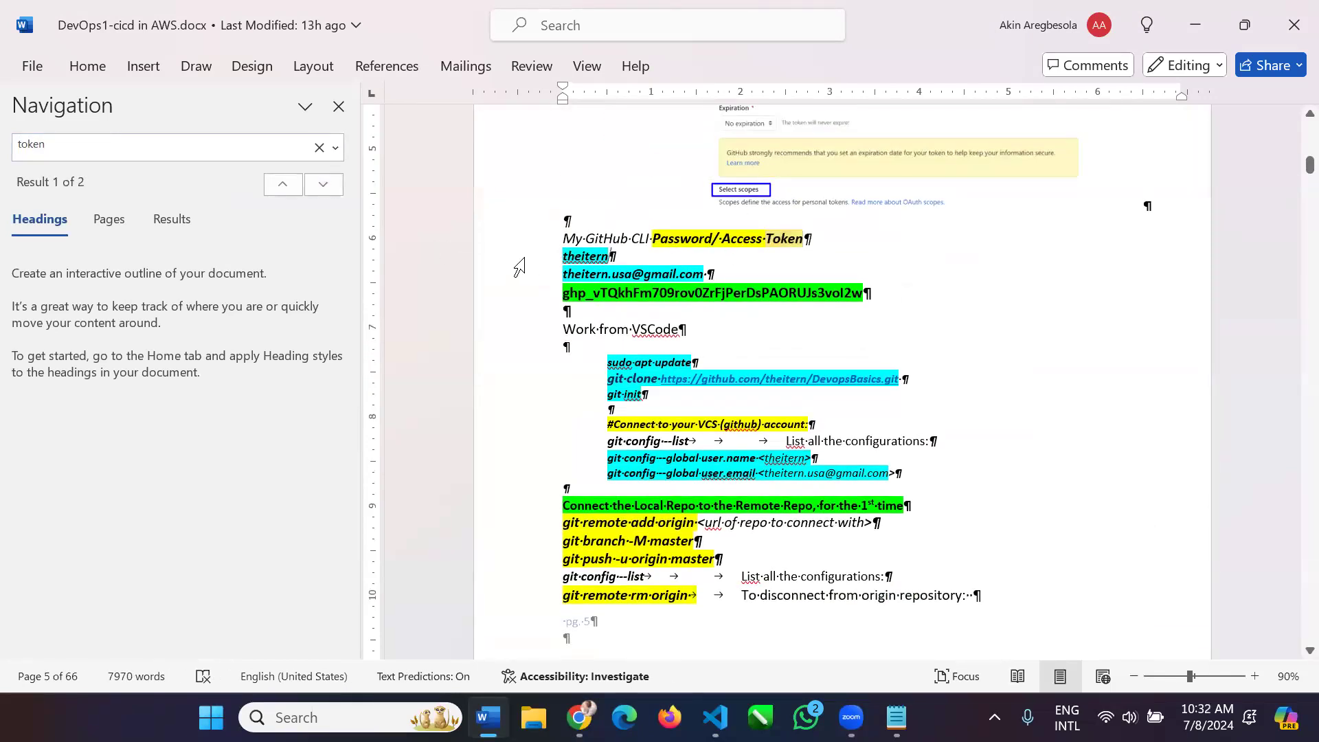
pyautogui.click(522, 299)
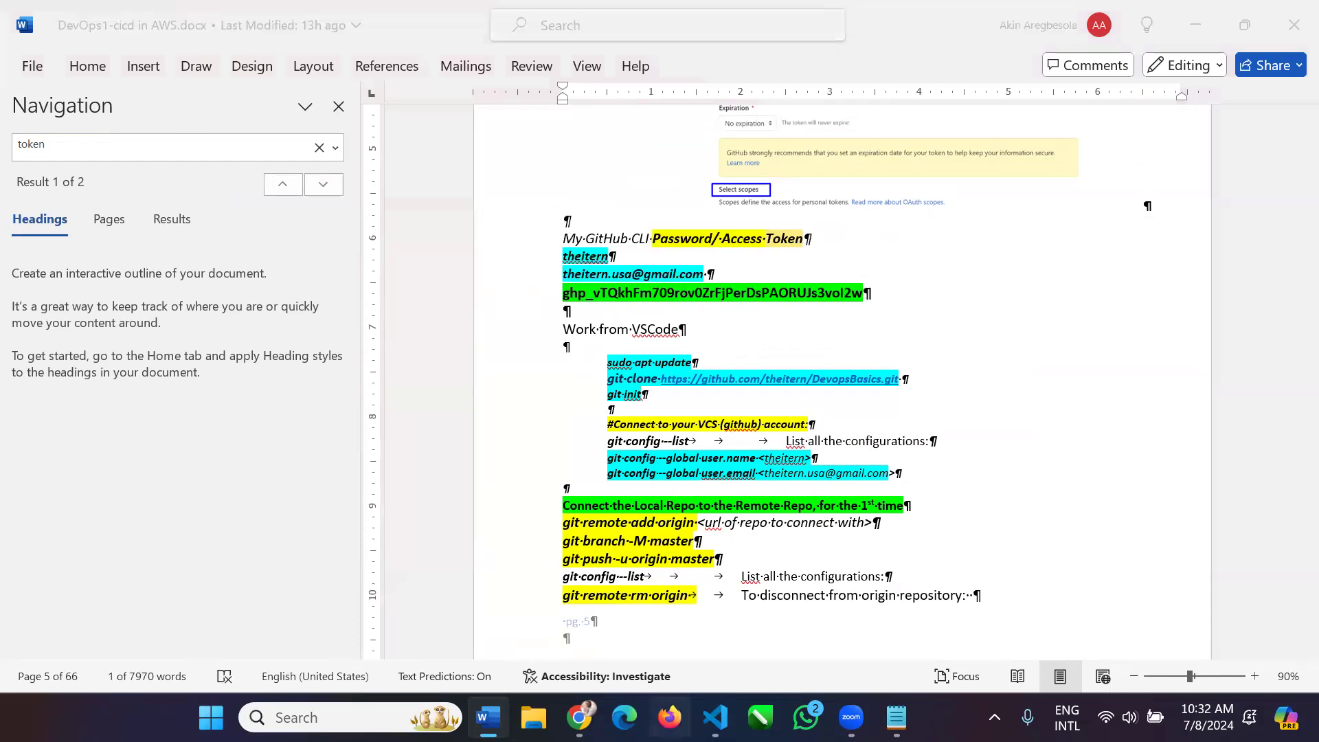
# Paste the GitHub access token as the credential's password, set the ID to the GitHub username, and add the credential
pyautogui.click(579, 717)
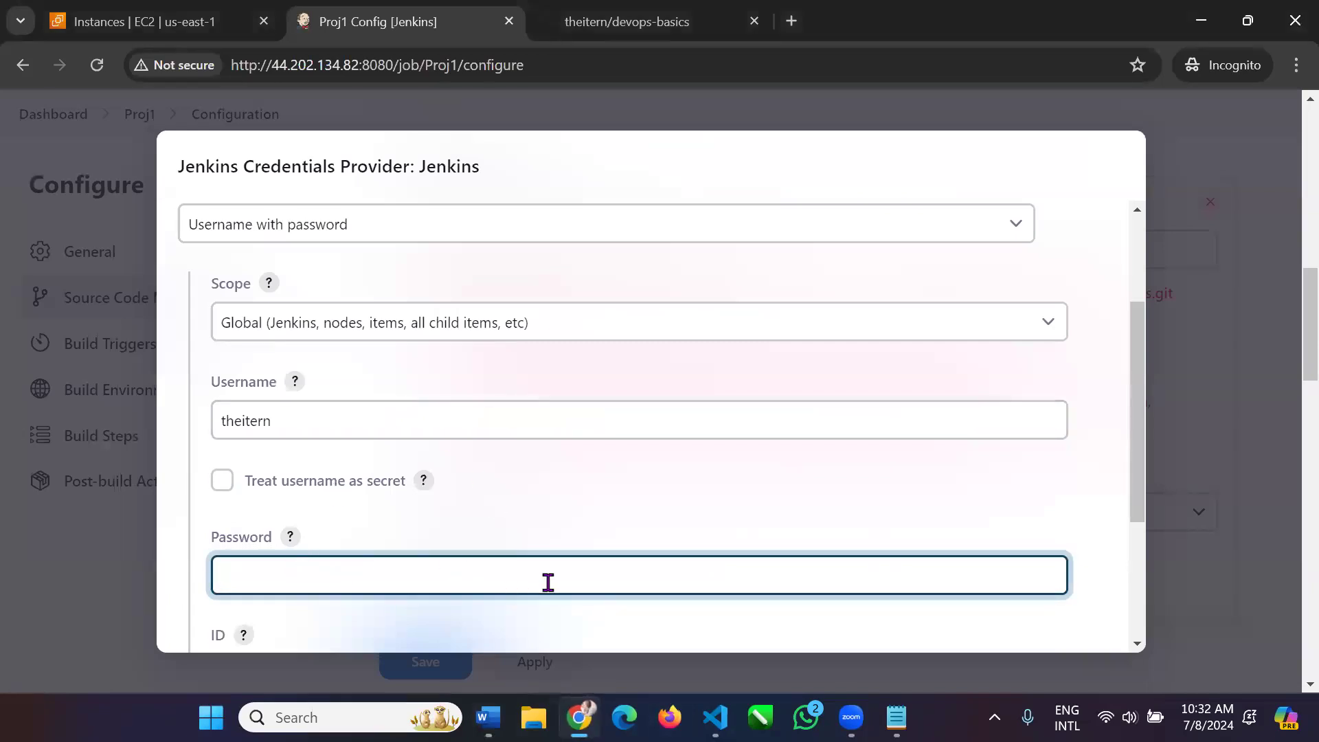
pyautogui.hotkey('ctrl', 'v')
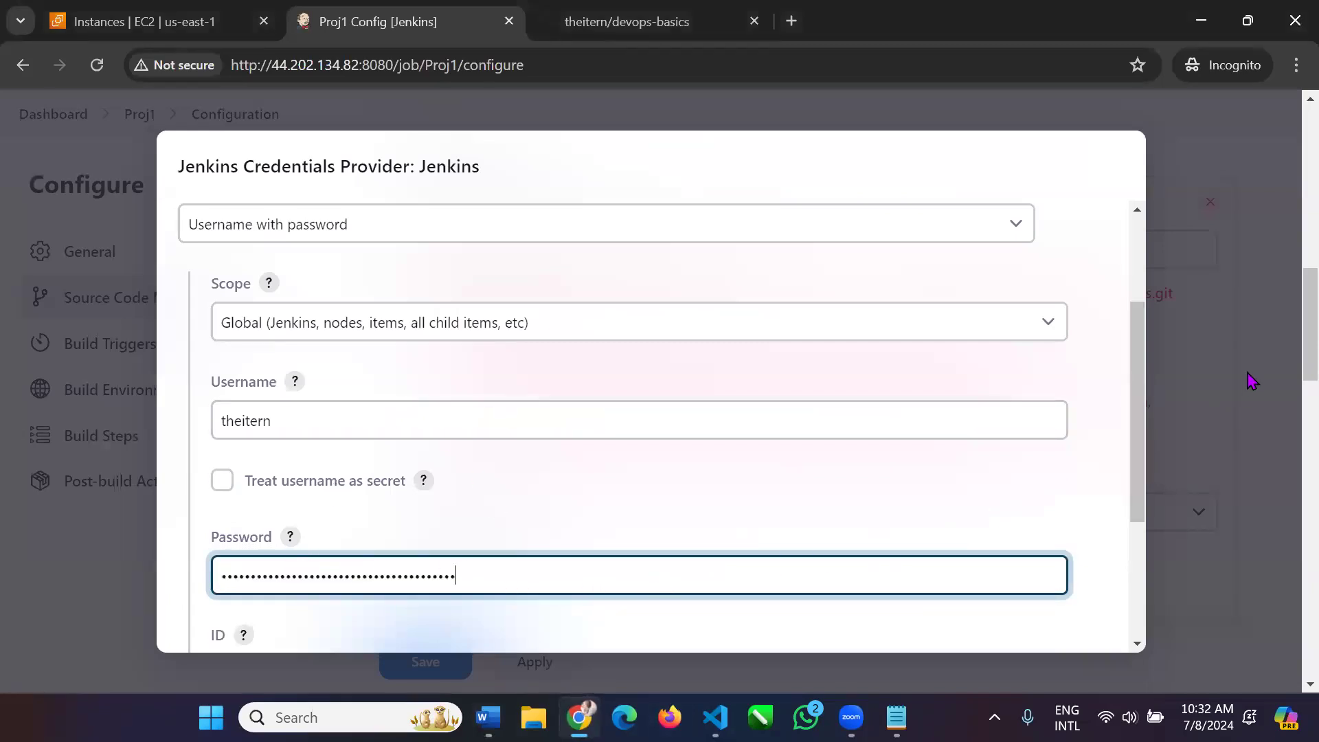
pyautogui.scroll(-4, 1290, 393)
pyautogui.moveTo(1288, 384); pyautogui.dragTo(1287, 404)
pyautogui.moveTo(1138, 385); pyautogui.dragTo(1070, 485)
pyautogui.click(442, 465)
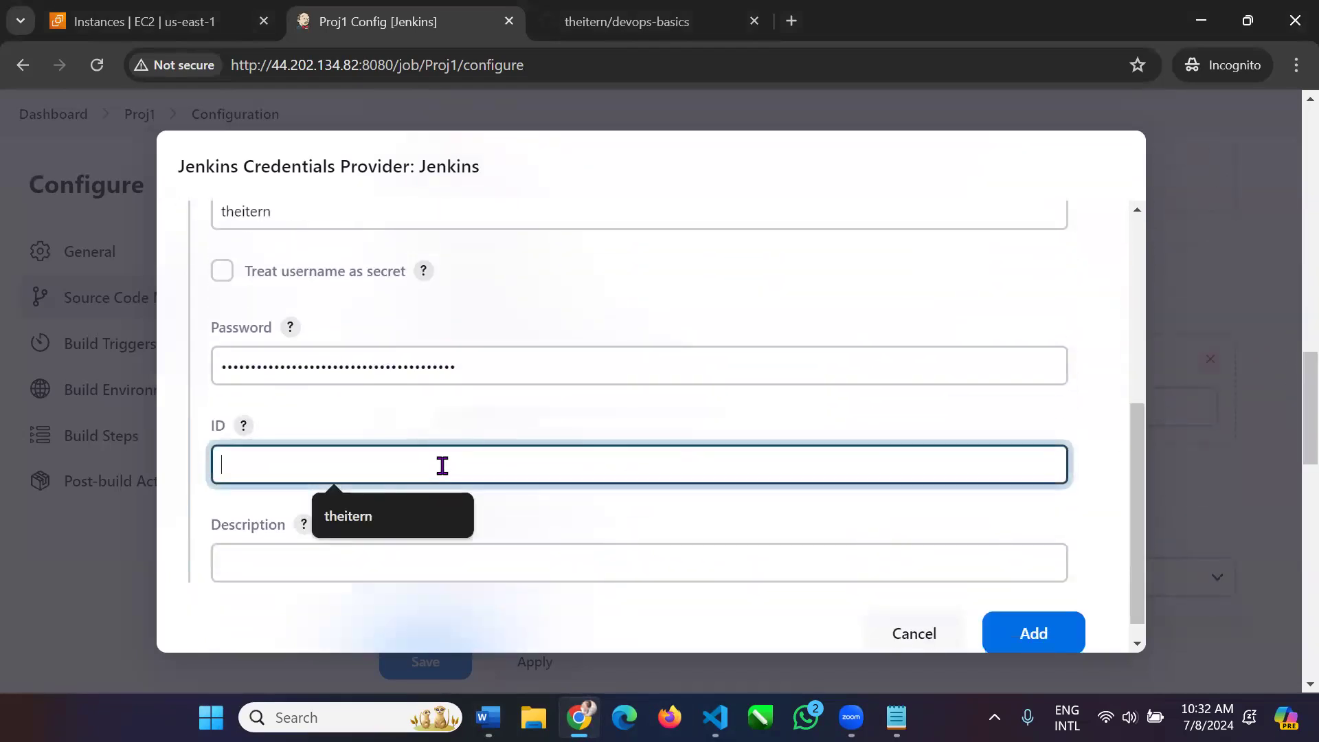
pyautogui.click(330, 515)
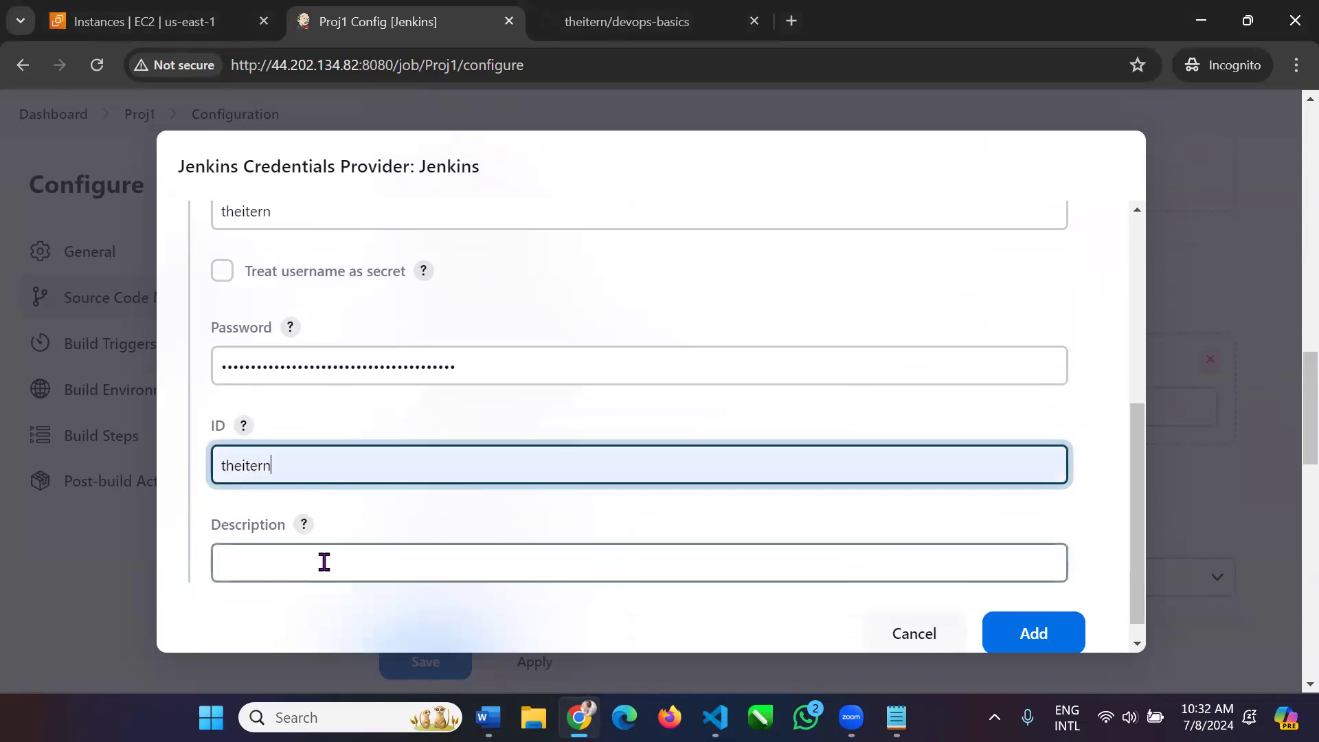
pyautogui.click(324, 559)
pyautogui.click(1045, 633)
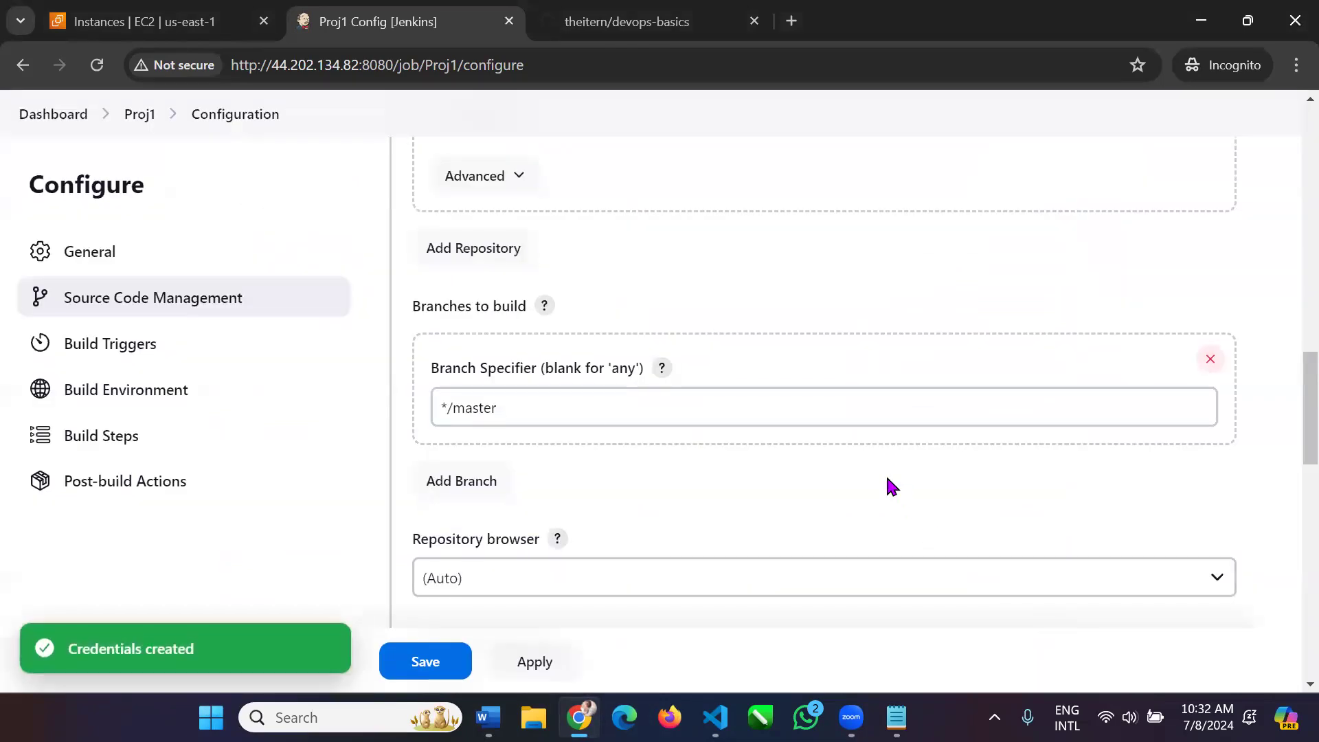
# Select the new GitHub username/token credential for the Proj1 repository
pyautogui.scroll(5, 883, 471)
pyautogui.scroll(-1, 872, 472)
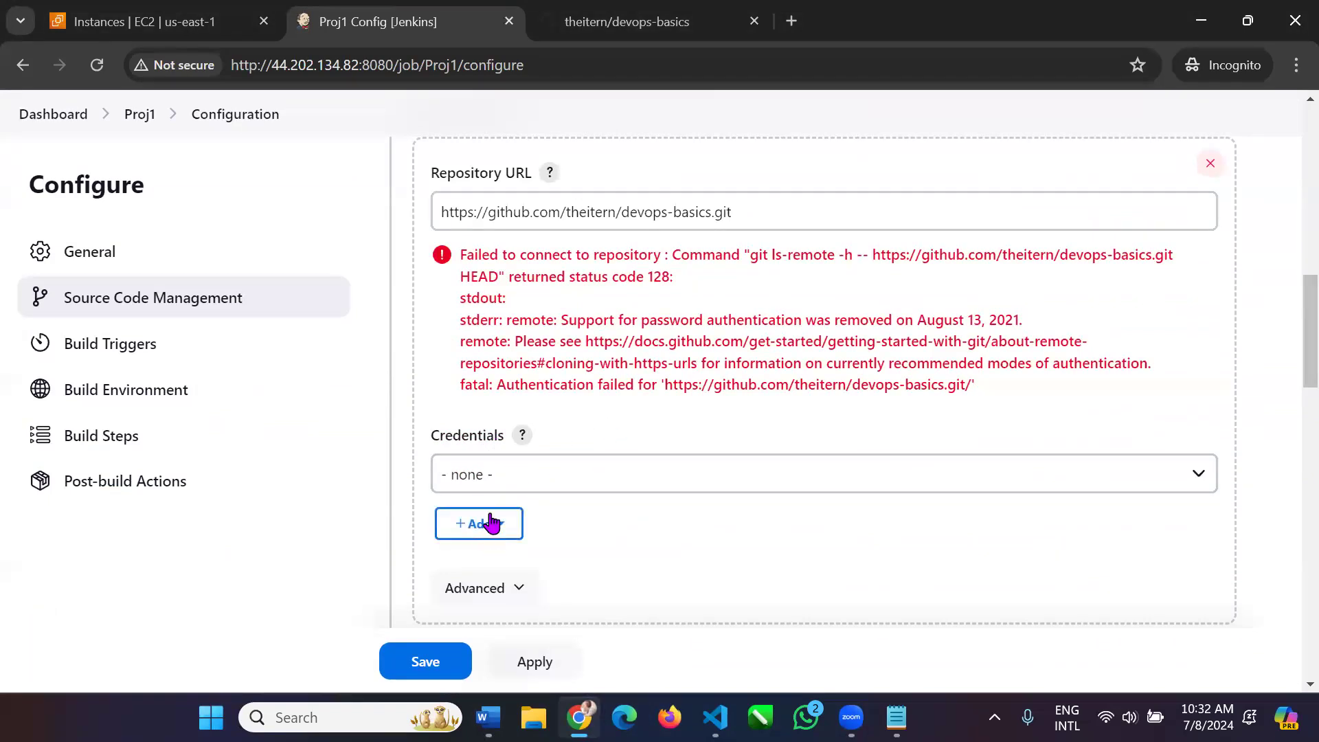
pyautogui.click(503, 478)
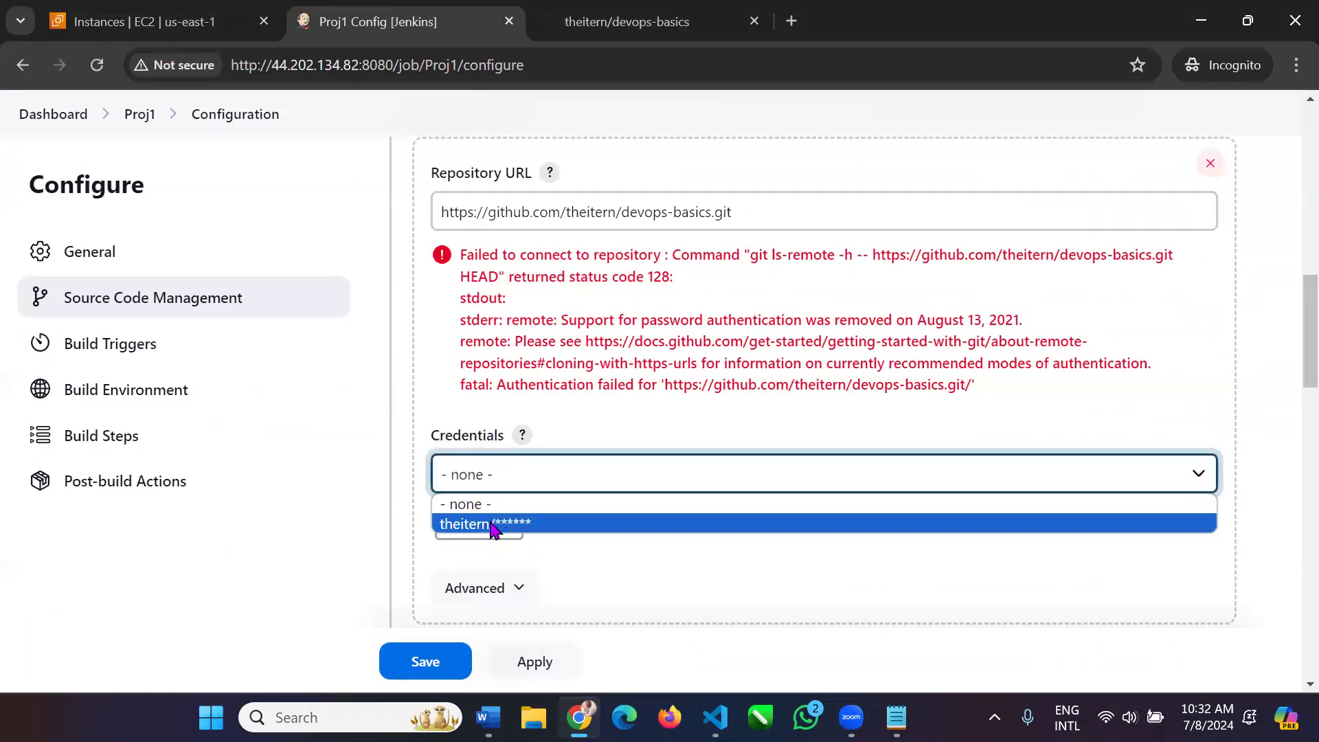
pyautogui.click(492, 526)
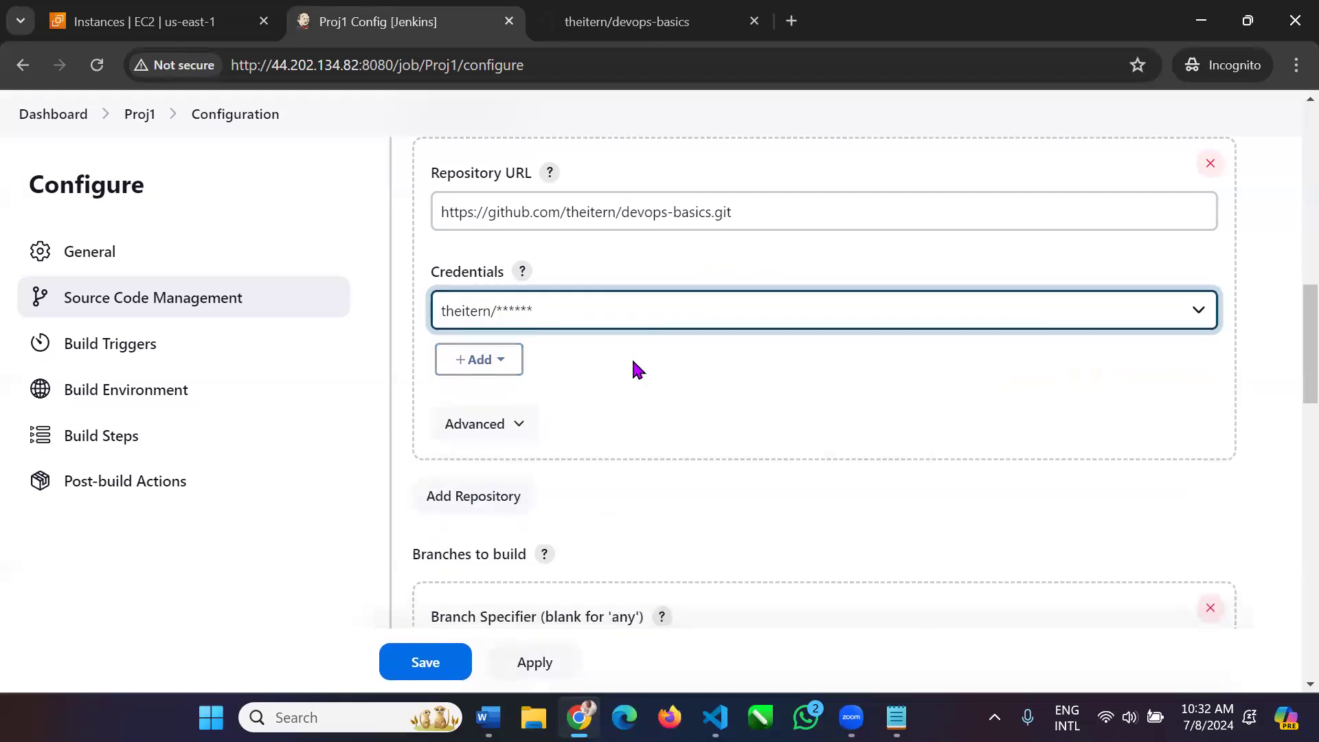
# Review the branch specifier and the build trigger and build environment options
pyautogui.scroll(3, 718, 364)
pyautogui.scroll(-2, 715, 385)
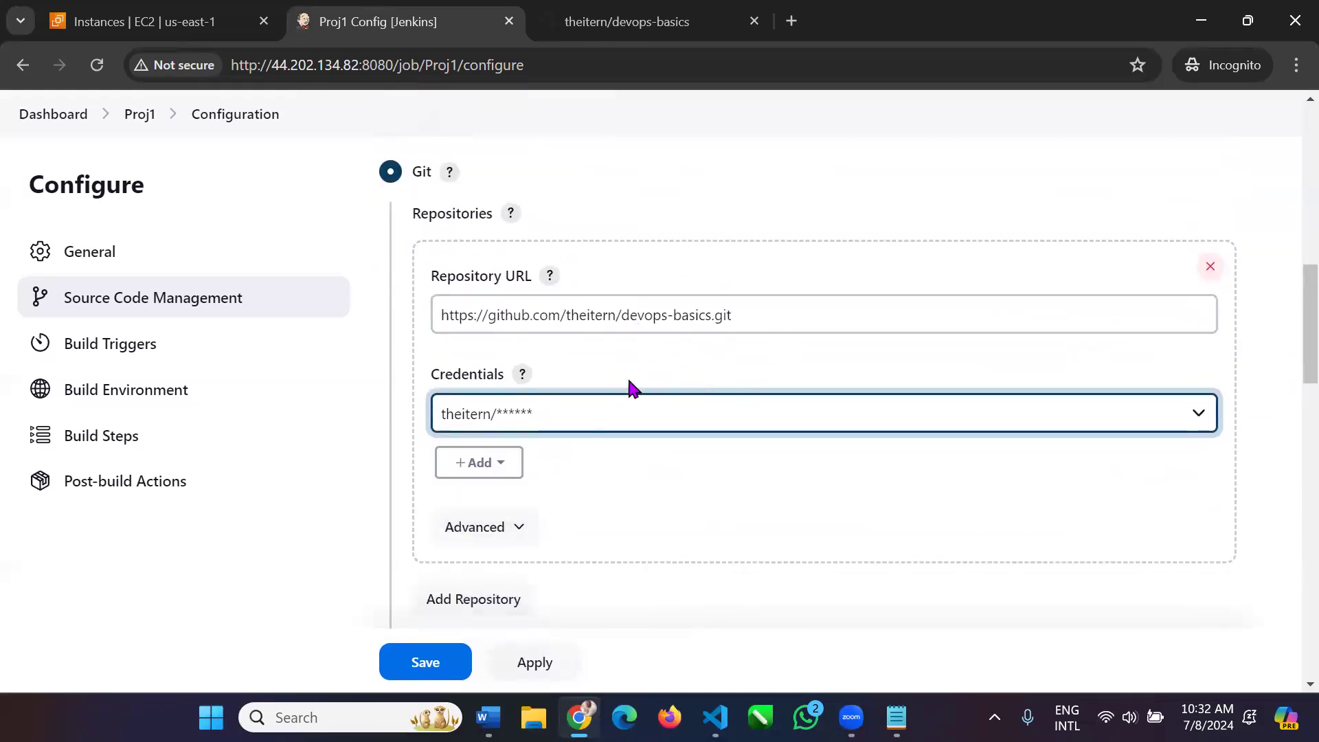
pyautogui.scroll(-2, 632, 385)
pyautogui.scroll(-4, 616, 418)
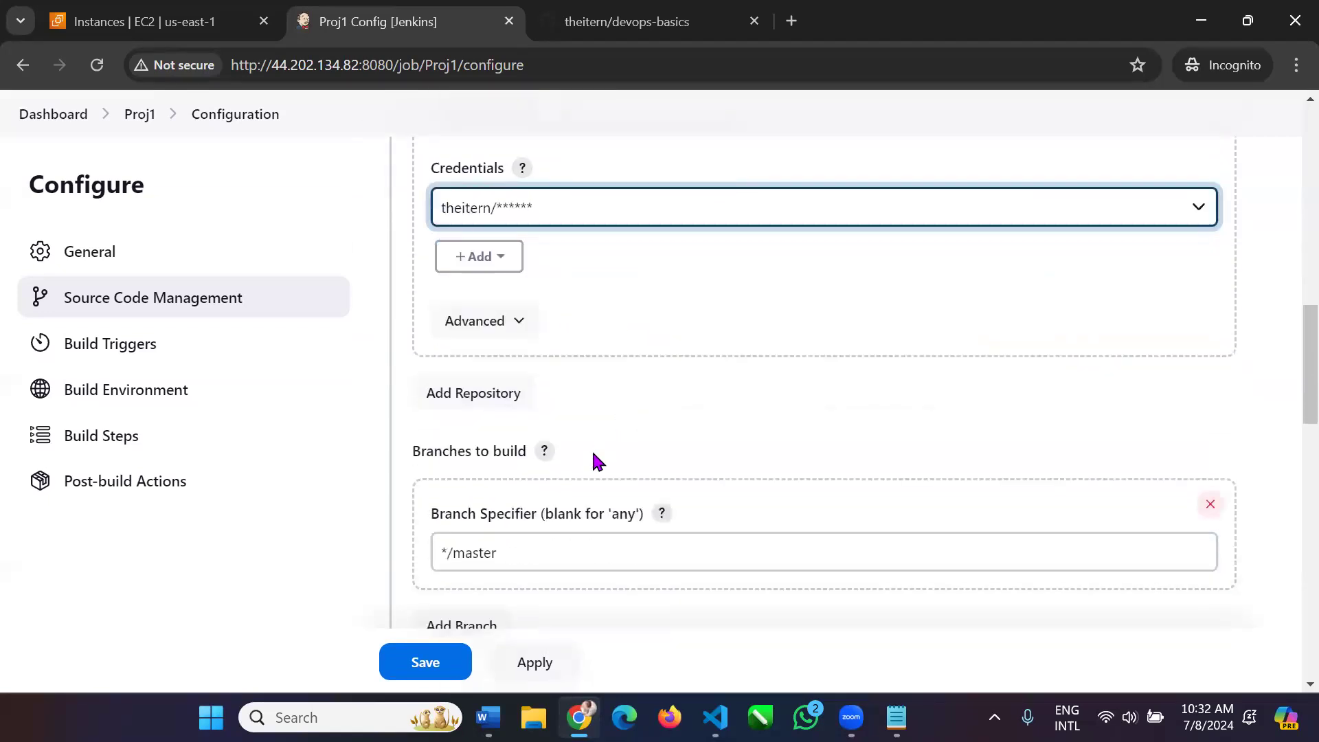
pyautogui.click(509, 447)
pyautogui.moveTo(509, 448); pyautogui.dragTo(437, 451)
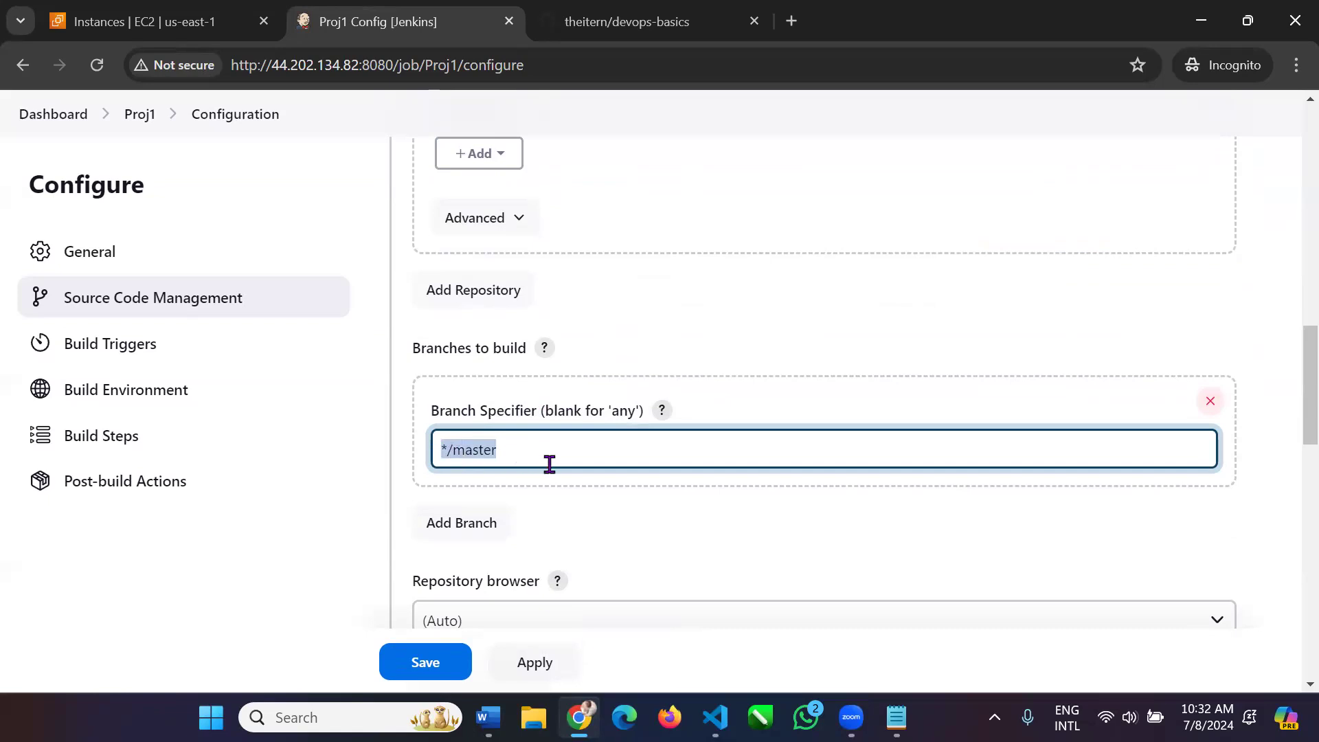
pyautogui.scroll(-3, 567, 446)
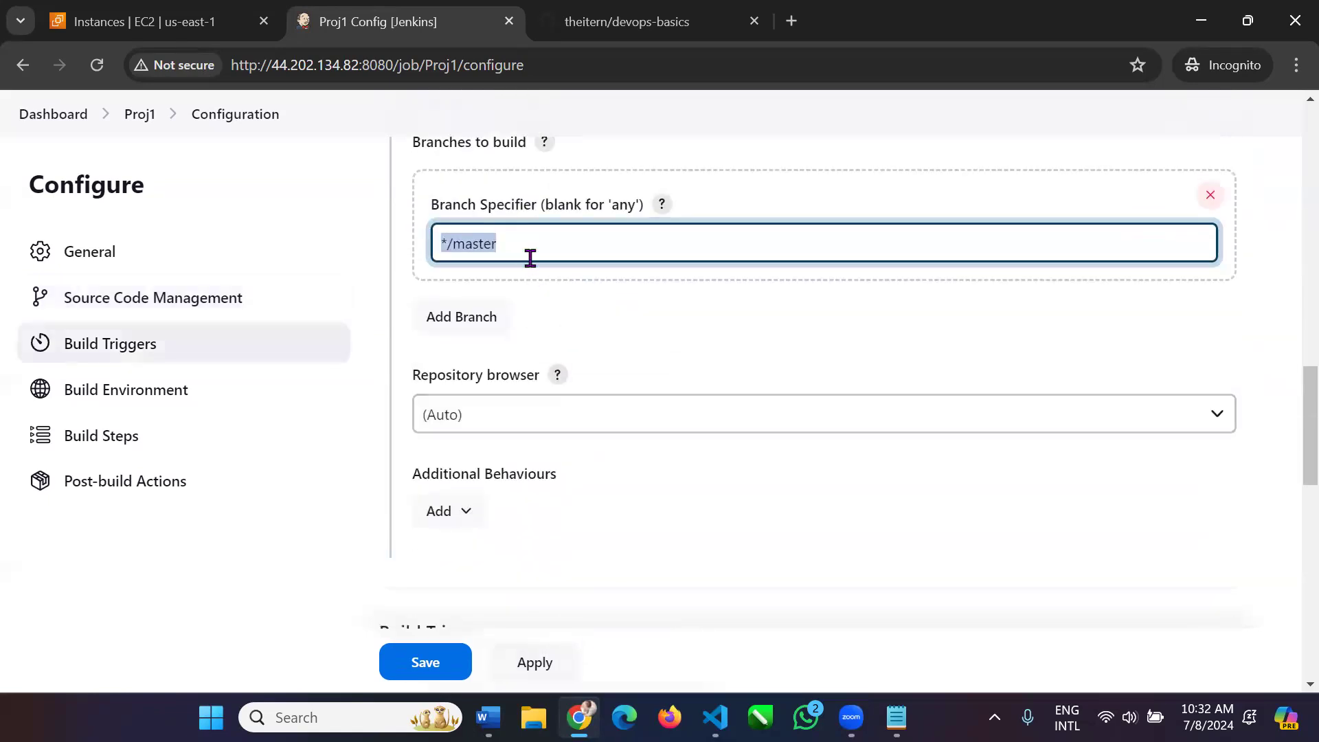
pyautogui.scroll(-5, 529, 254)
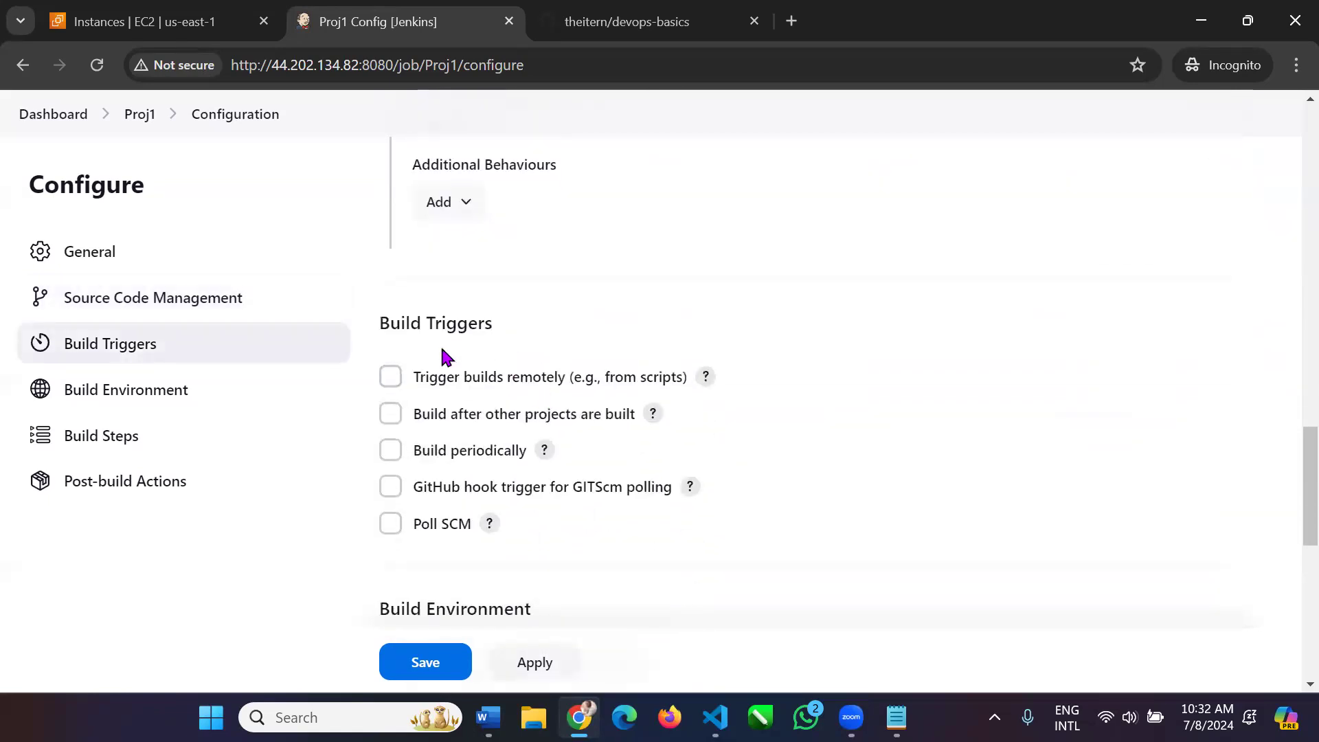
pyautogui.moveTo(378, 325); pyautogui.dragTo(524, 332)
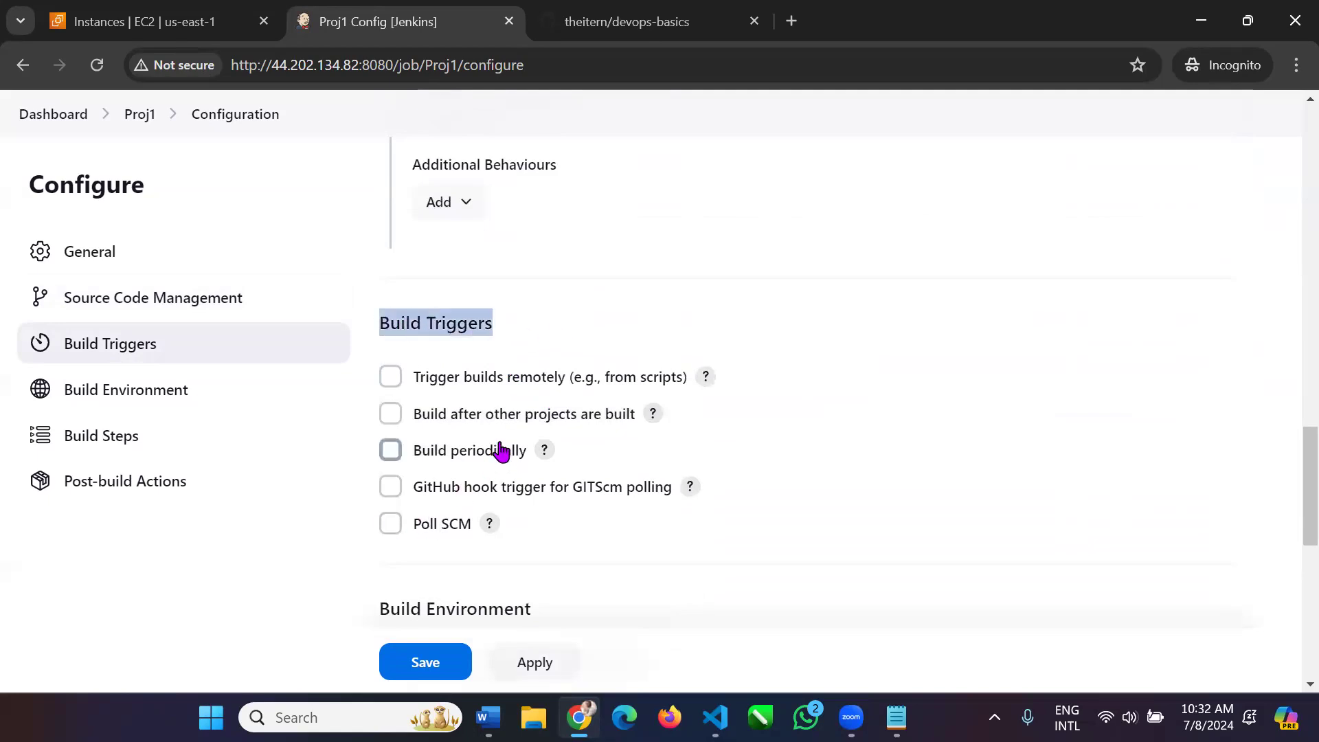
pyautogui.scroll(-2, 623, 485)
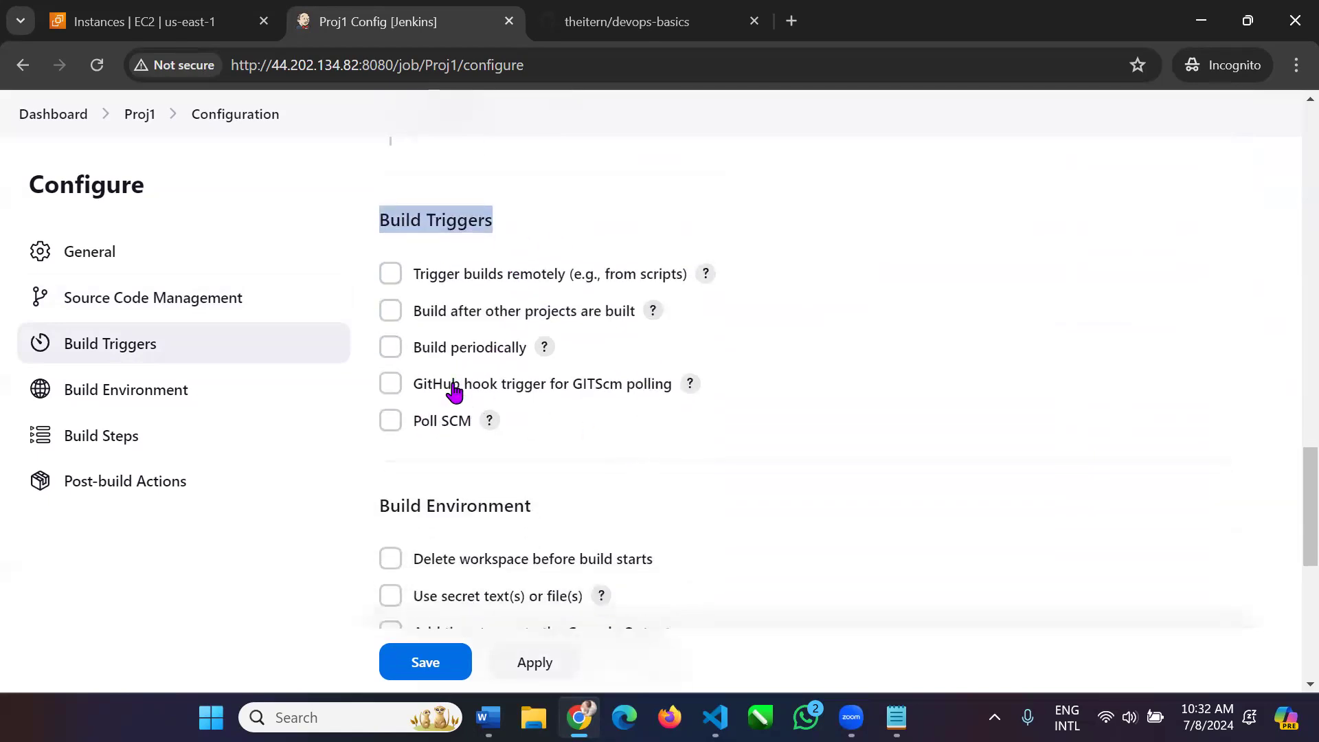
pyautogui.scroll(-2, 671, 360)
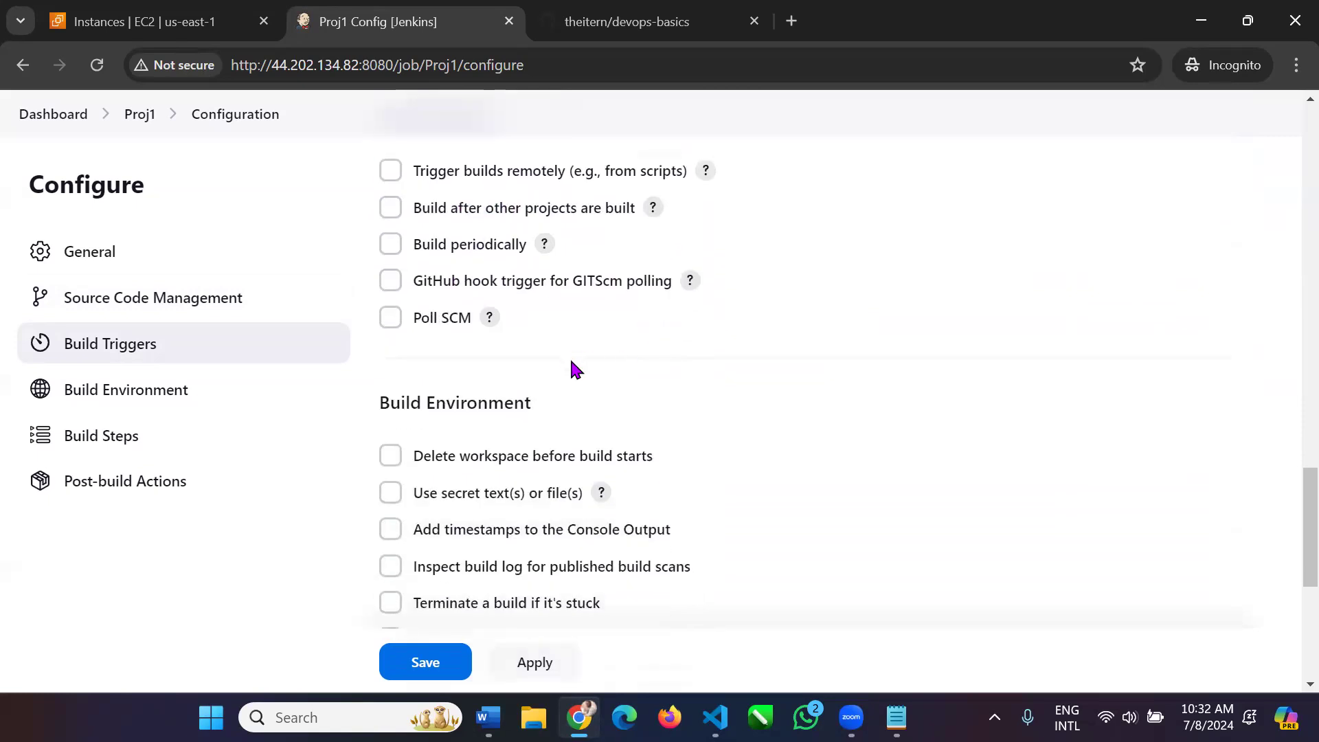
pyautogui.scroll(-4, 576, 370)
pyautogui.scroll(-2, 474, 391)
# Add an Invoke top-level Maven targets build step using Maven version mymaven with the goal package
pyautogui.click(443, 478)
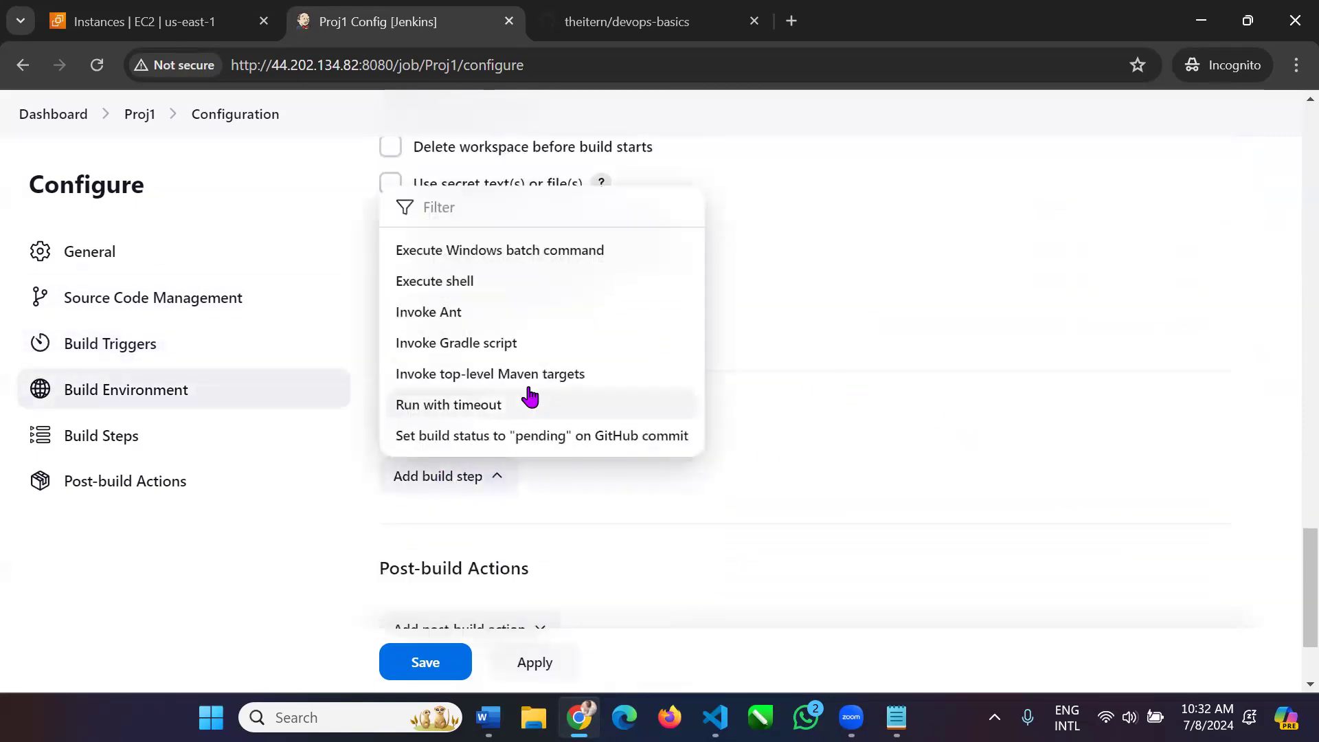
pyautogui.click(604, 376)
pyautogui.scroll(-3, 604, 476)
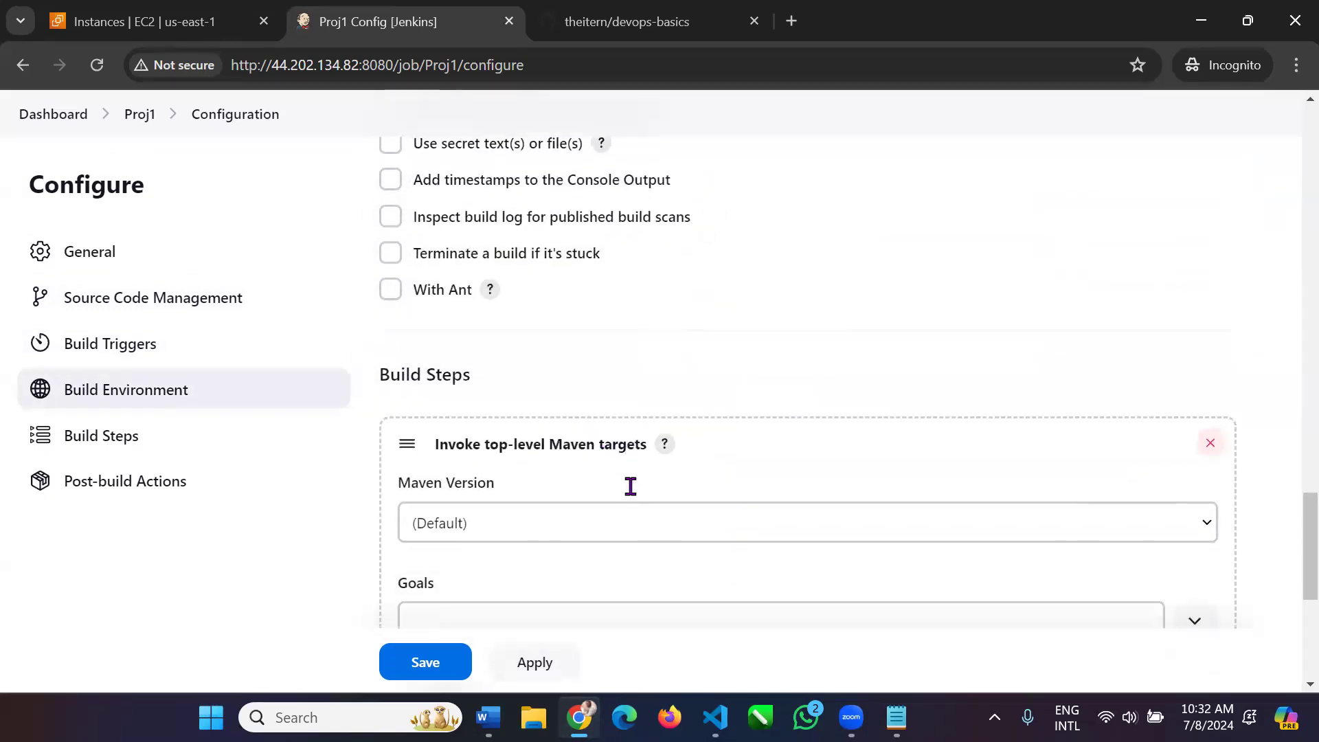
pyautogui.click(543, 356)
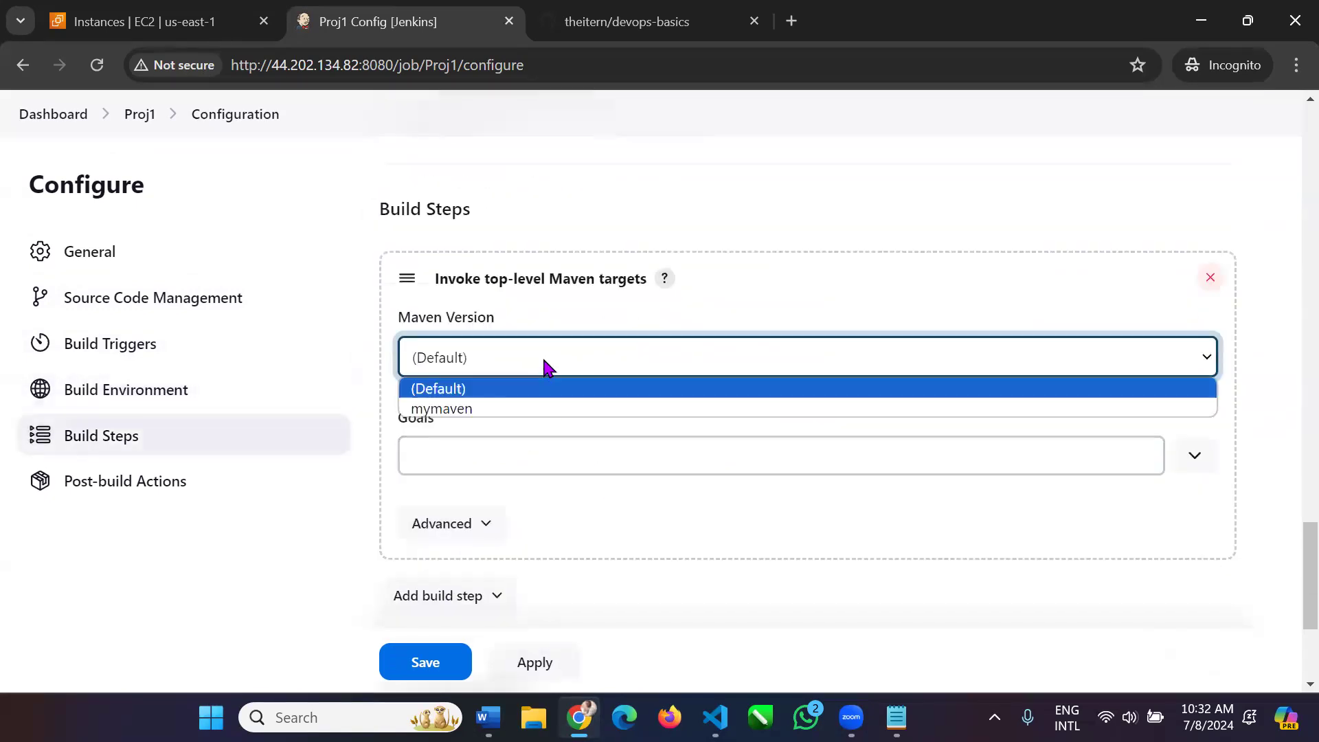
pyautogui.click(470, 409)
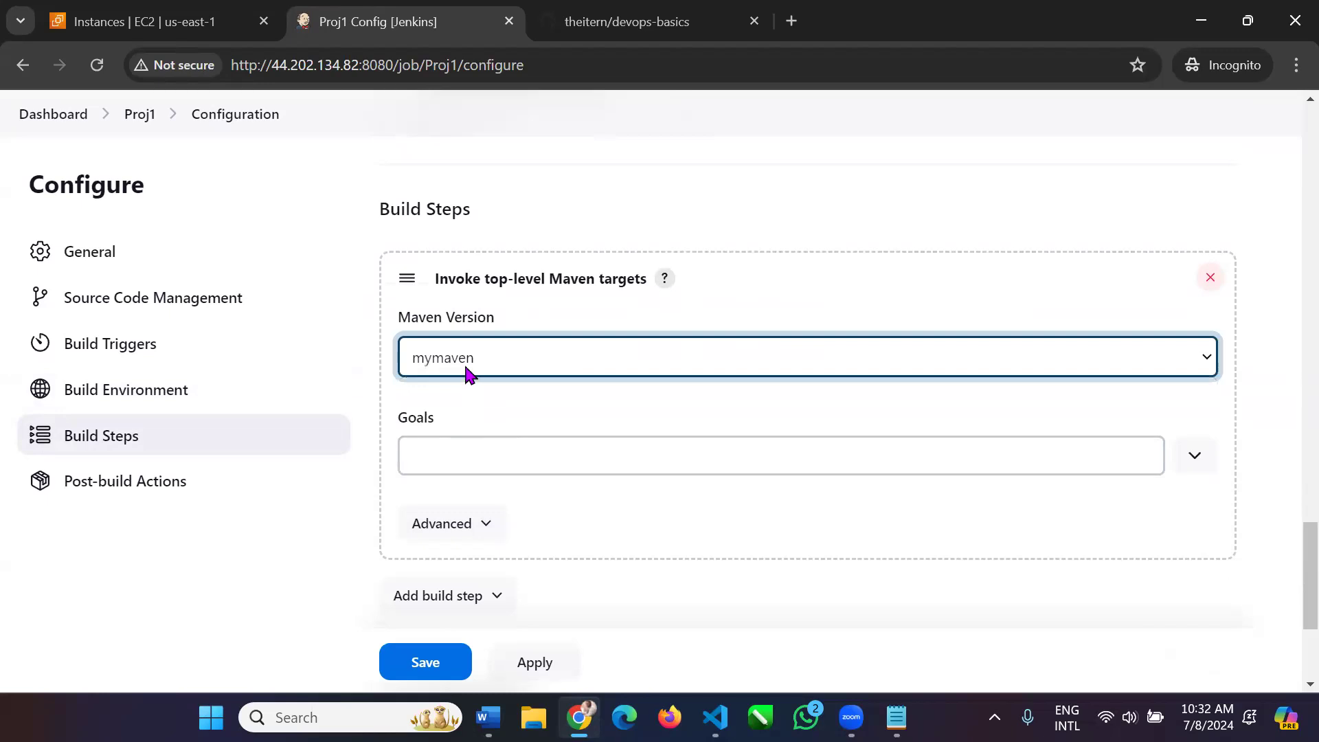
pyautogui.click(441, 447)
pyautogui.write('package')
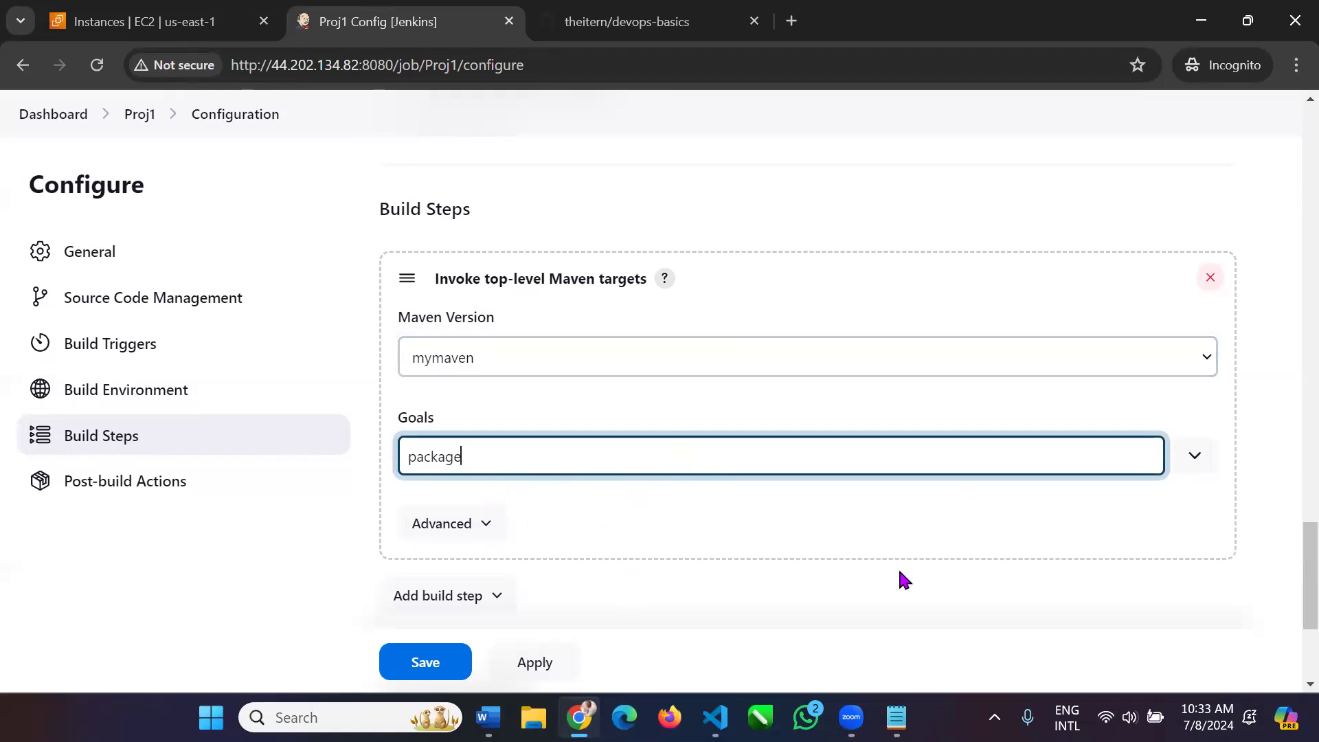
# Apply and save the Proj1 configuration
pyautogui.scroll(-3, 593, 589)
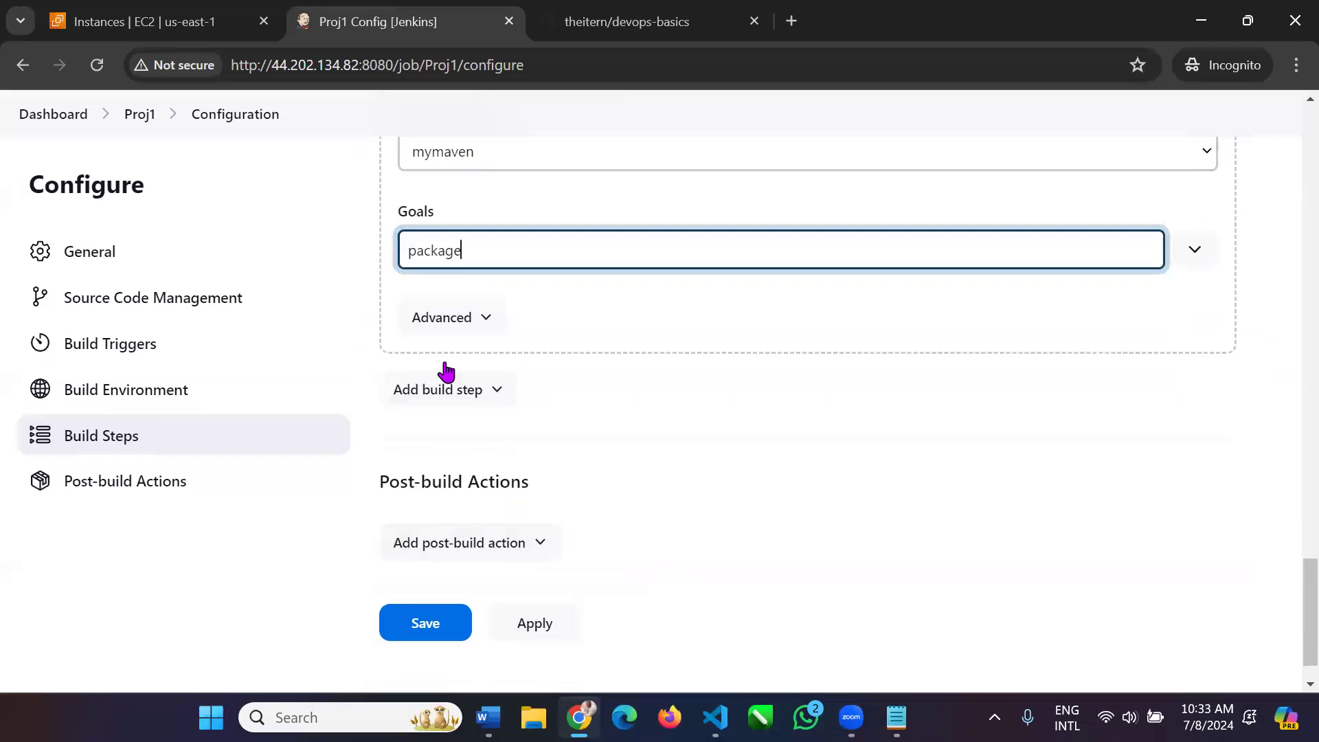
pyautogui.click(533, 624)
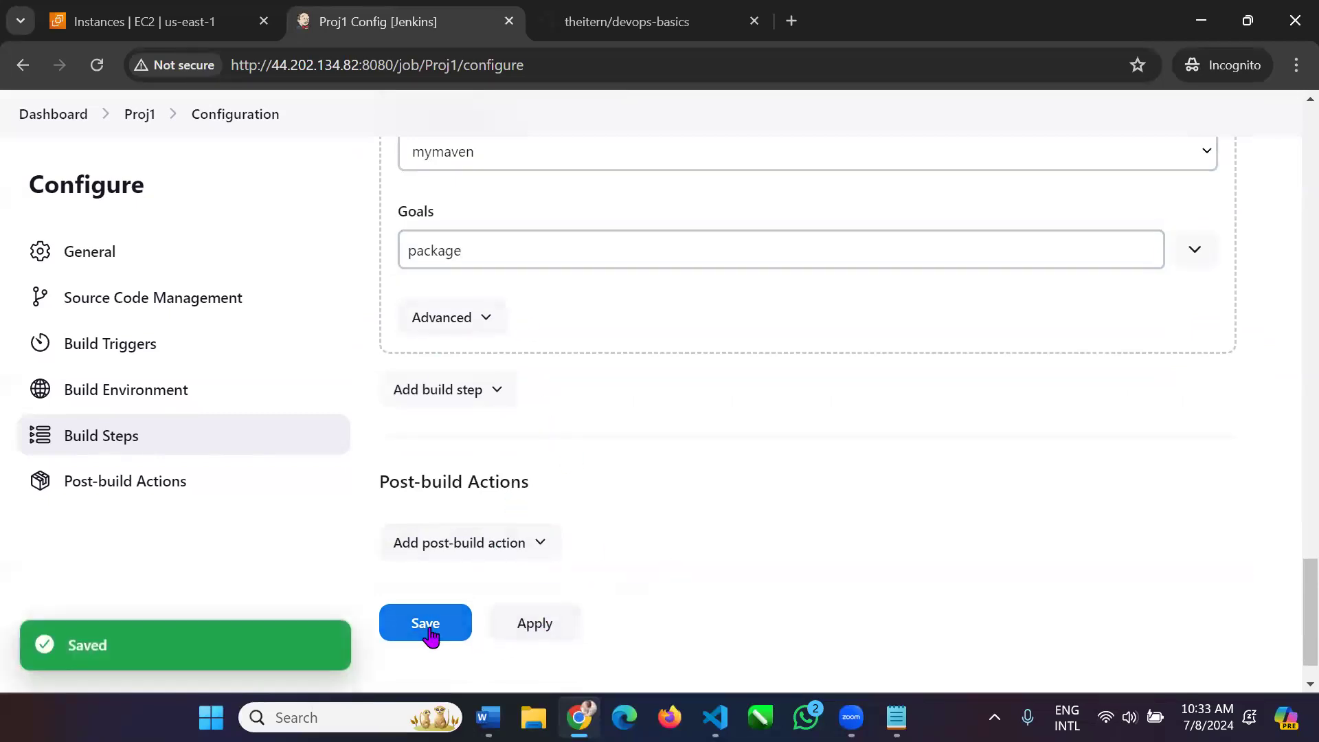
pyautogui.click(425, 631)
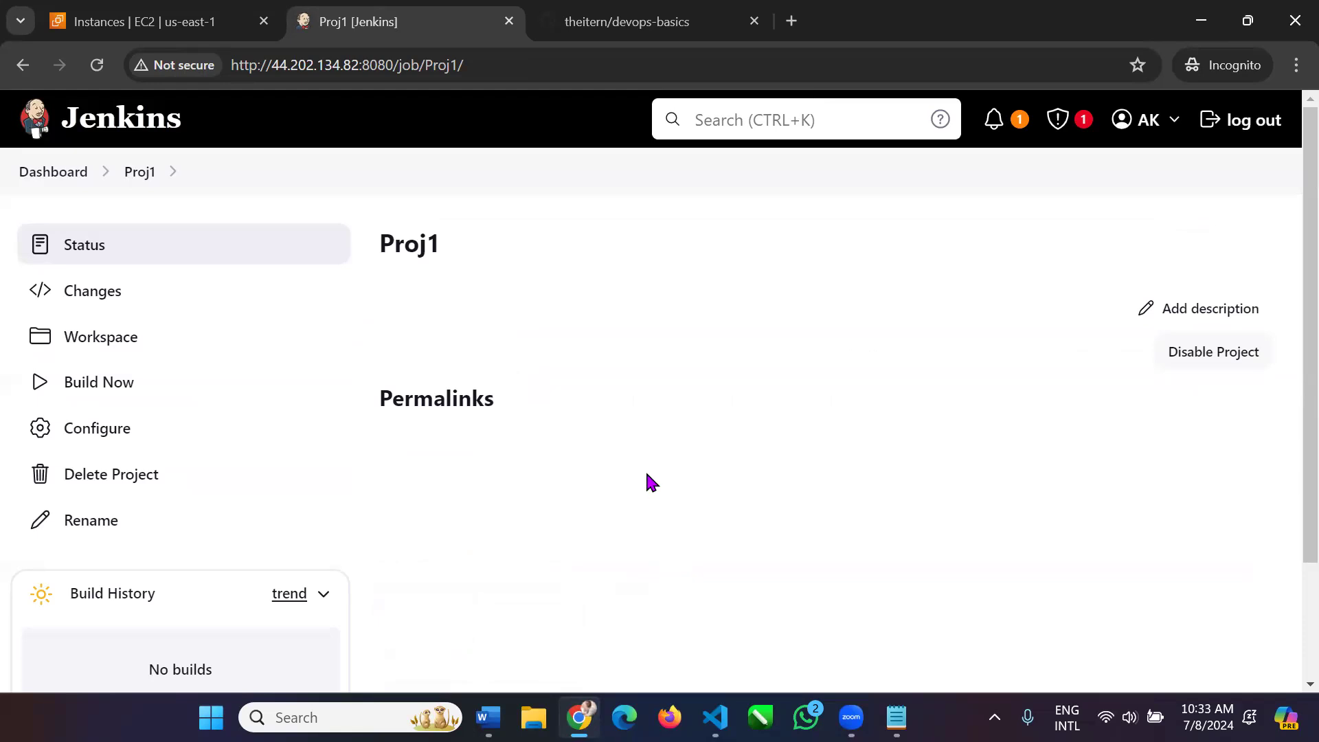
# Start a build of Proj1 and open build #1's console output
pyautogui.moveTo(1286, 386); pyautogui.dragTo(1287, 415)
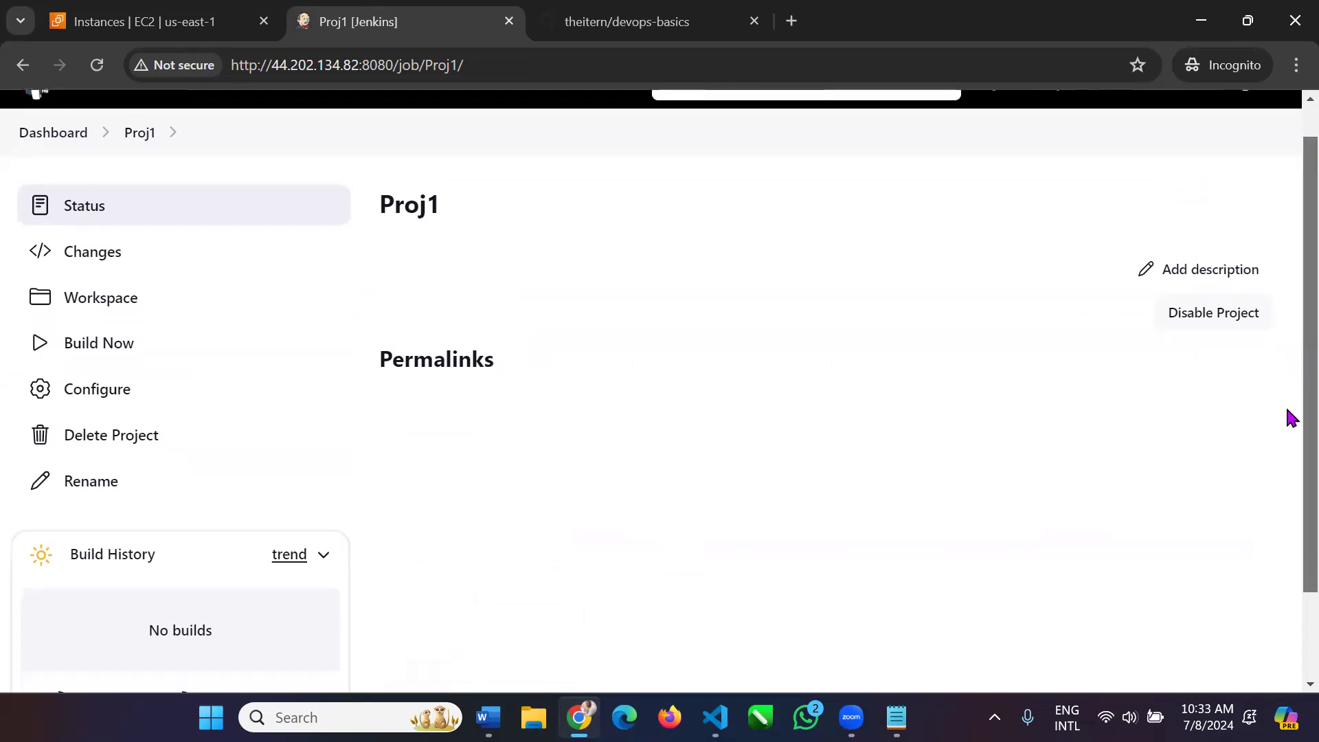
pyautogui.click(100, 352)
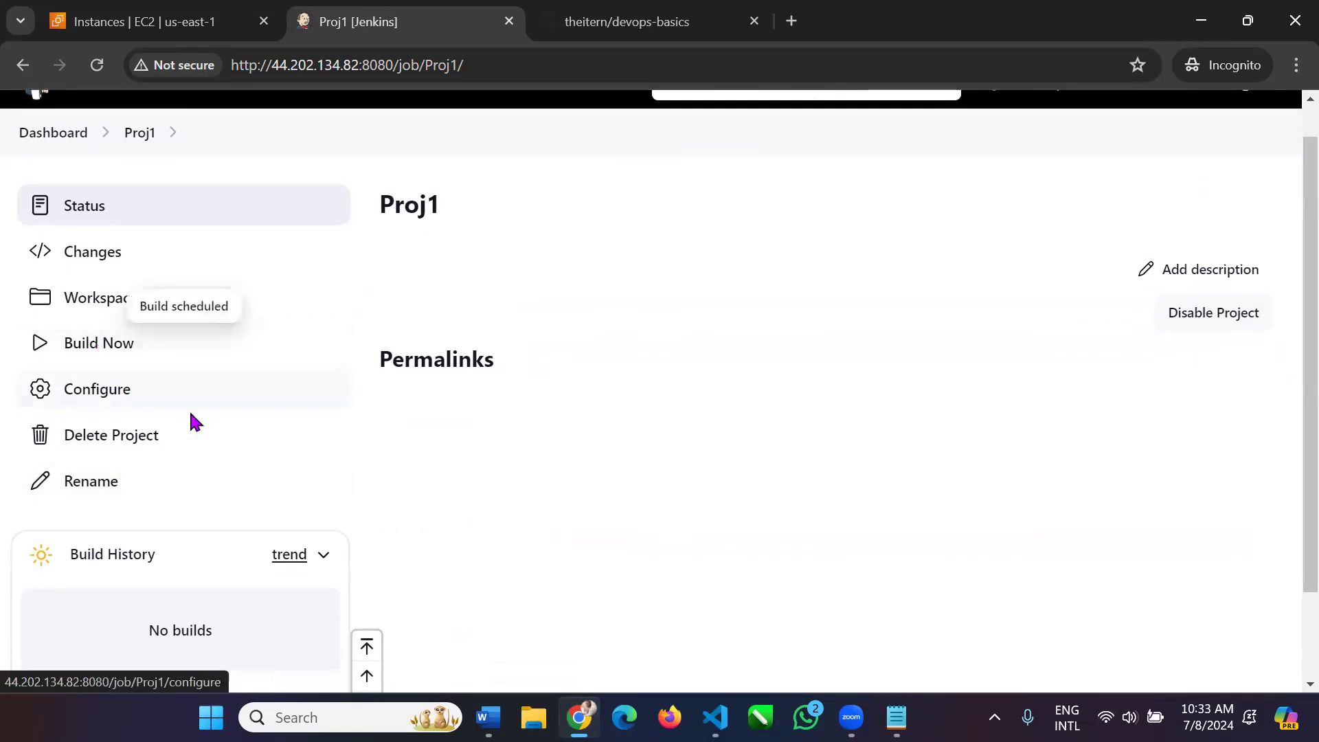
pyautogui.moveTo(1288, 379); pyautogui.dragTo(1288, 423)
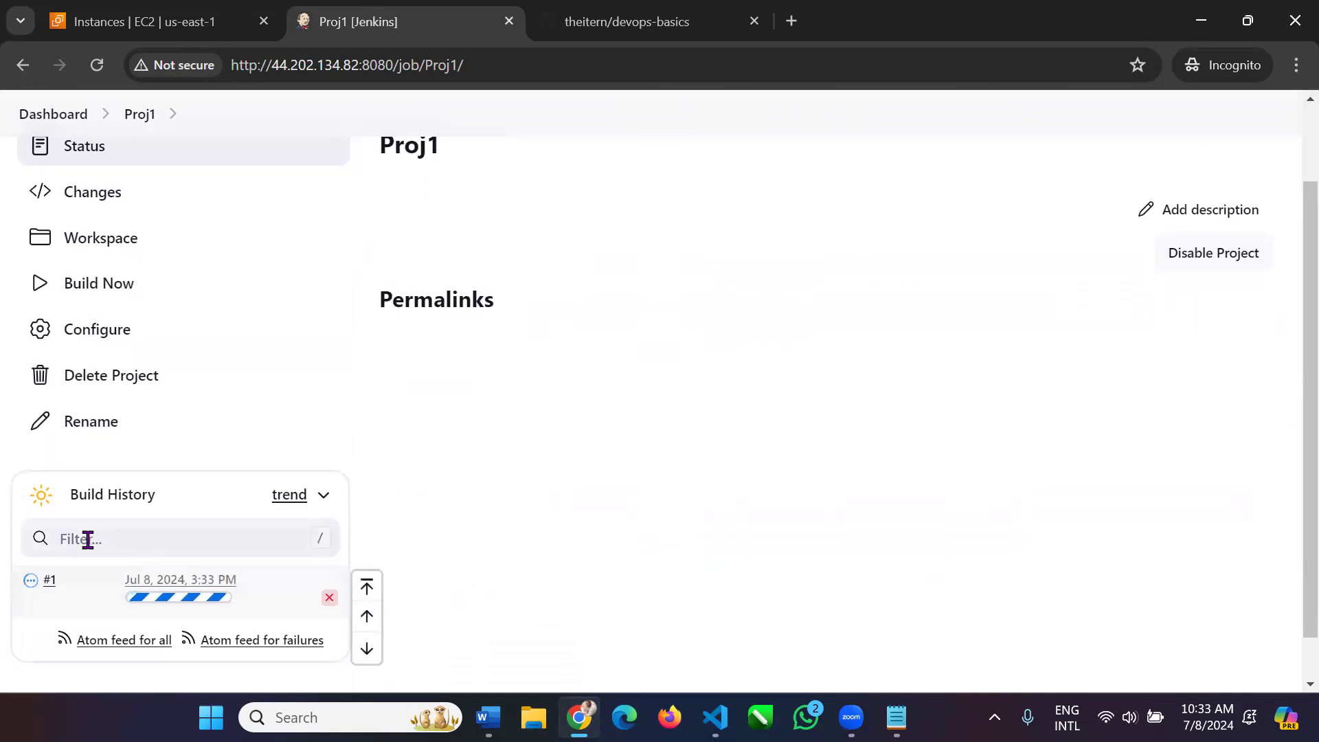
pyautogui.click(29, 585)
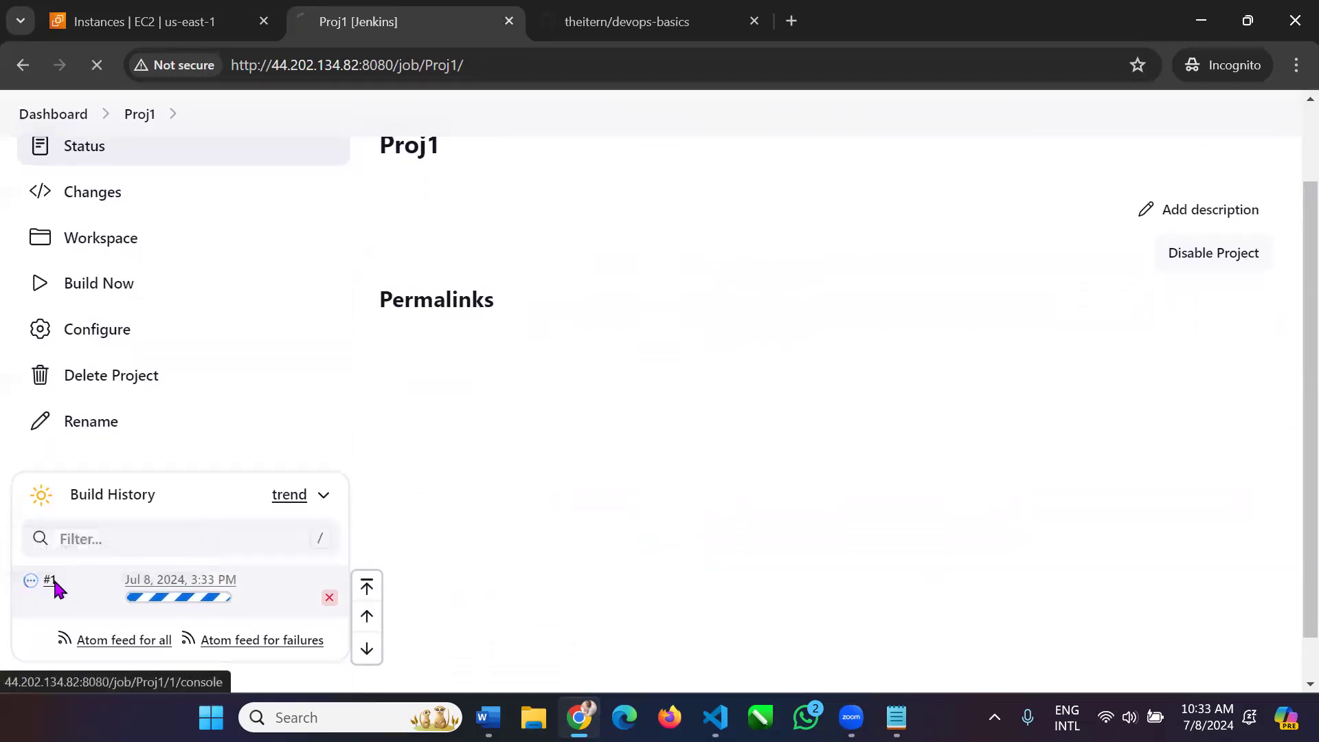
# Scroll through the console output to check the final build status and the built webapp.war path
pyautogui.scroll(20, 783, 395)
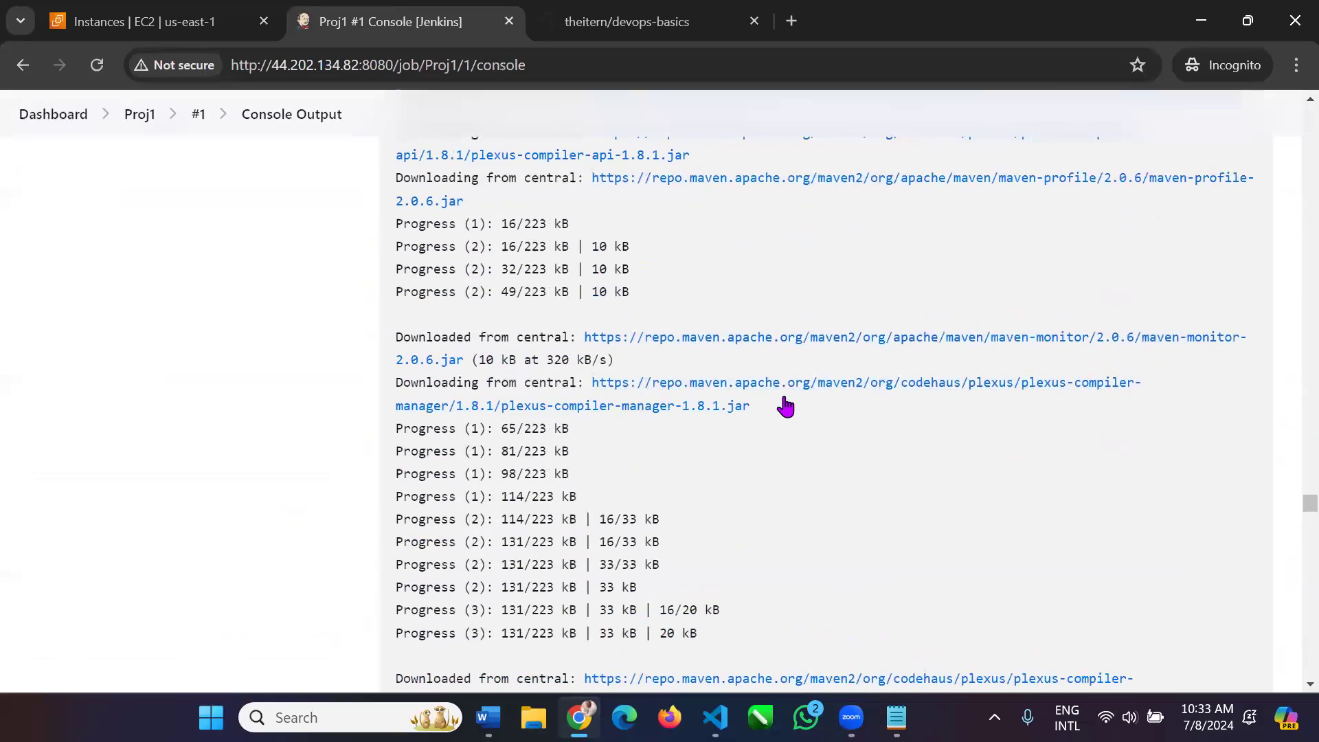
pyautogui.scroll(15, 783, 394)
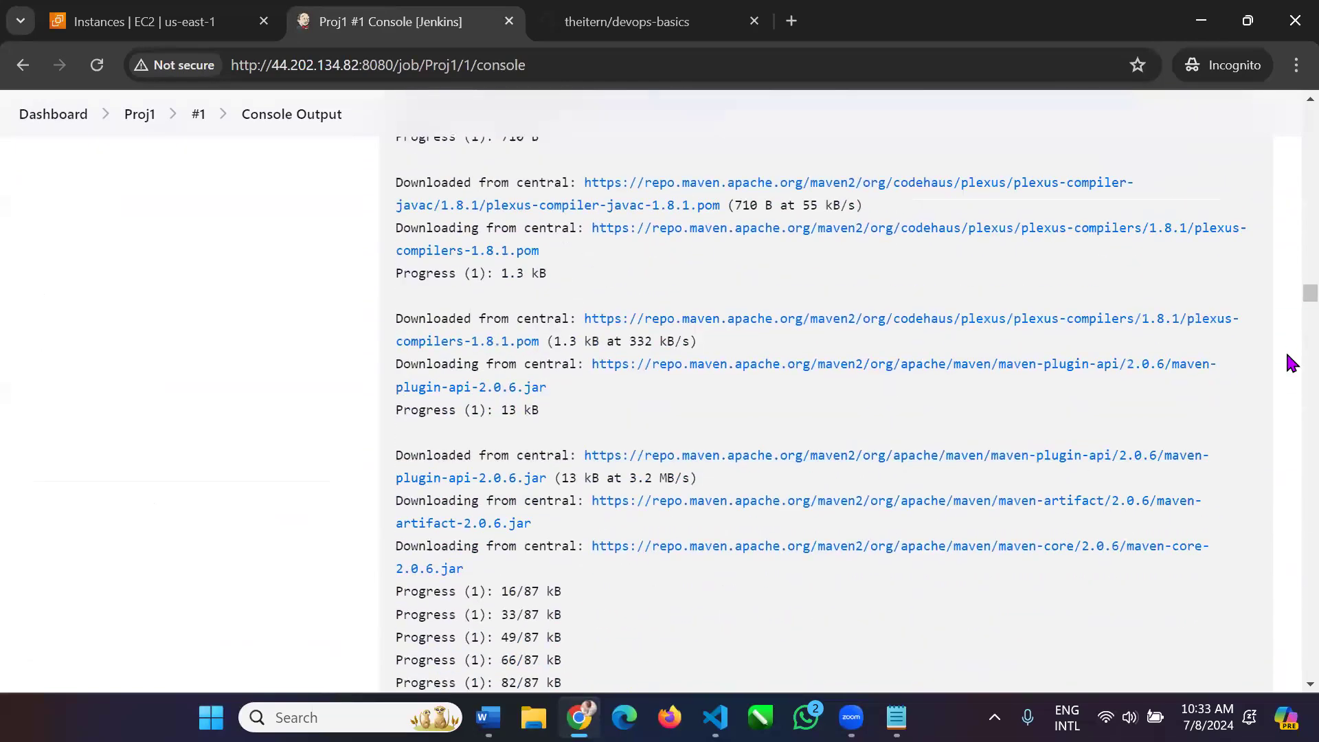
pyautogui.click(1309, 302)
pyautogui.scroll(-20, 1291, 313)
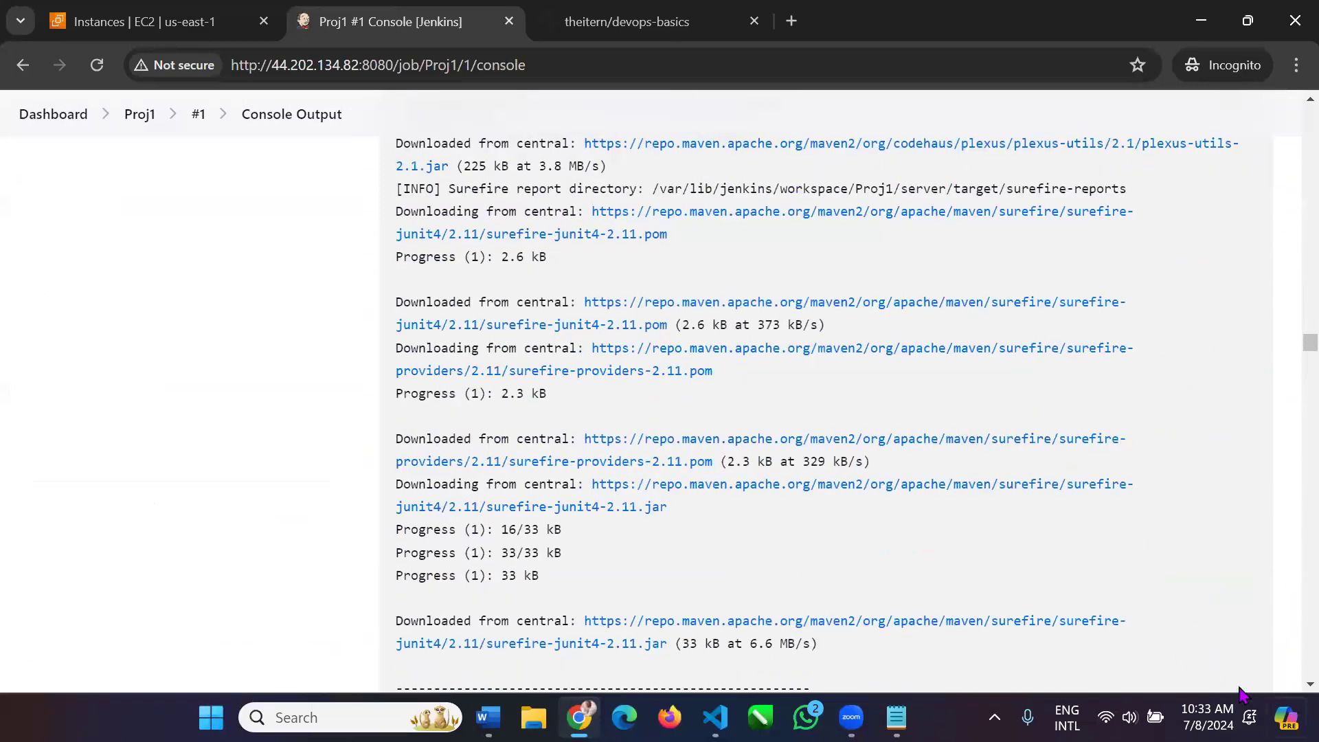
pyautogui.scroll(-10, 969, 462)
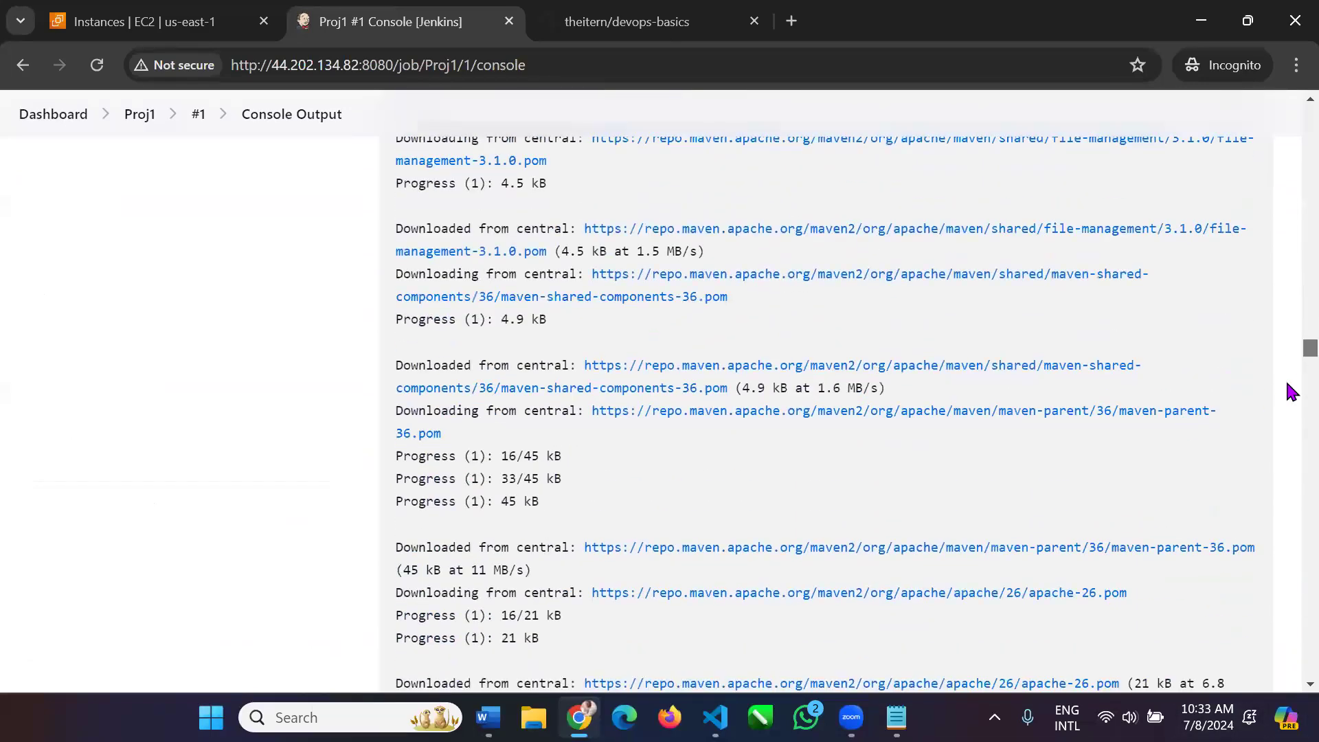
pyautogui.scroll(-20, 1291, 392)
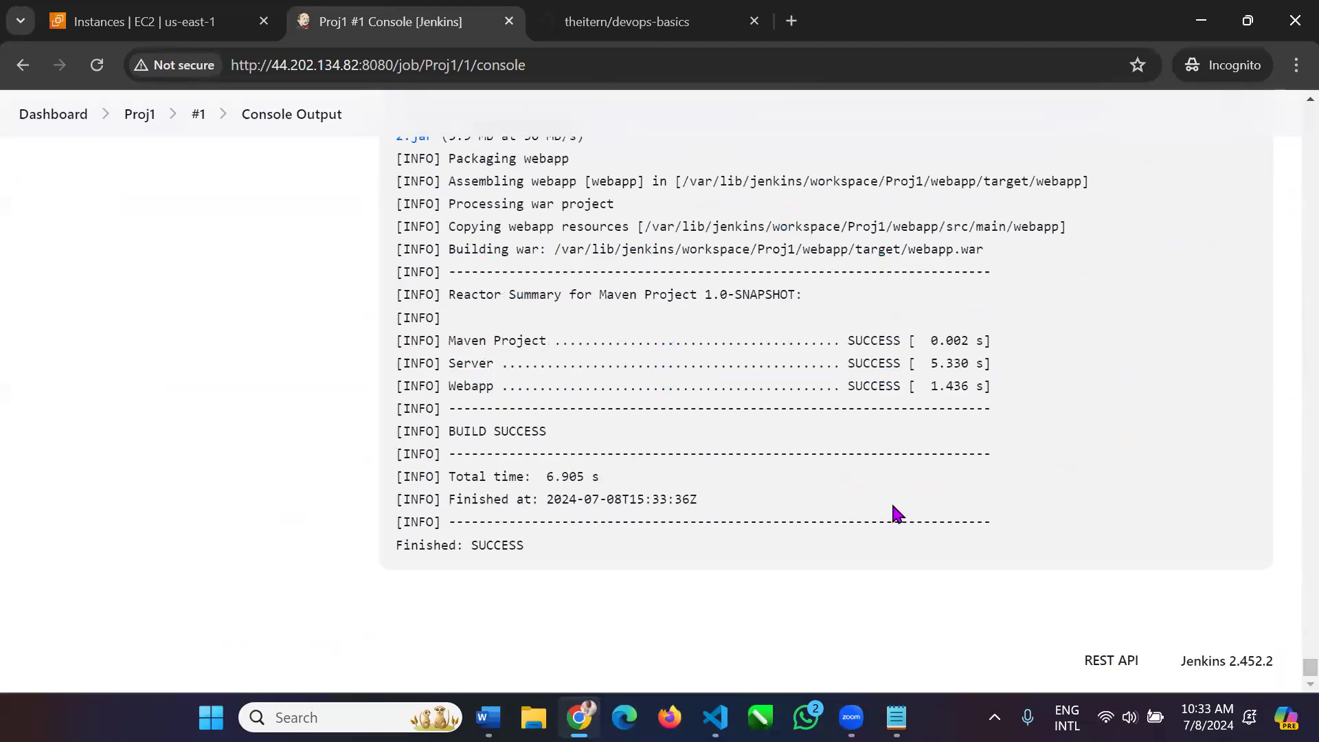
pyautogui.moveTo(557, 548); pyautogui.dragTo(470, 545)
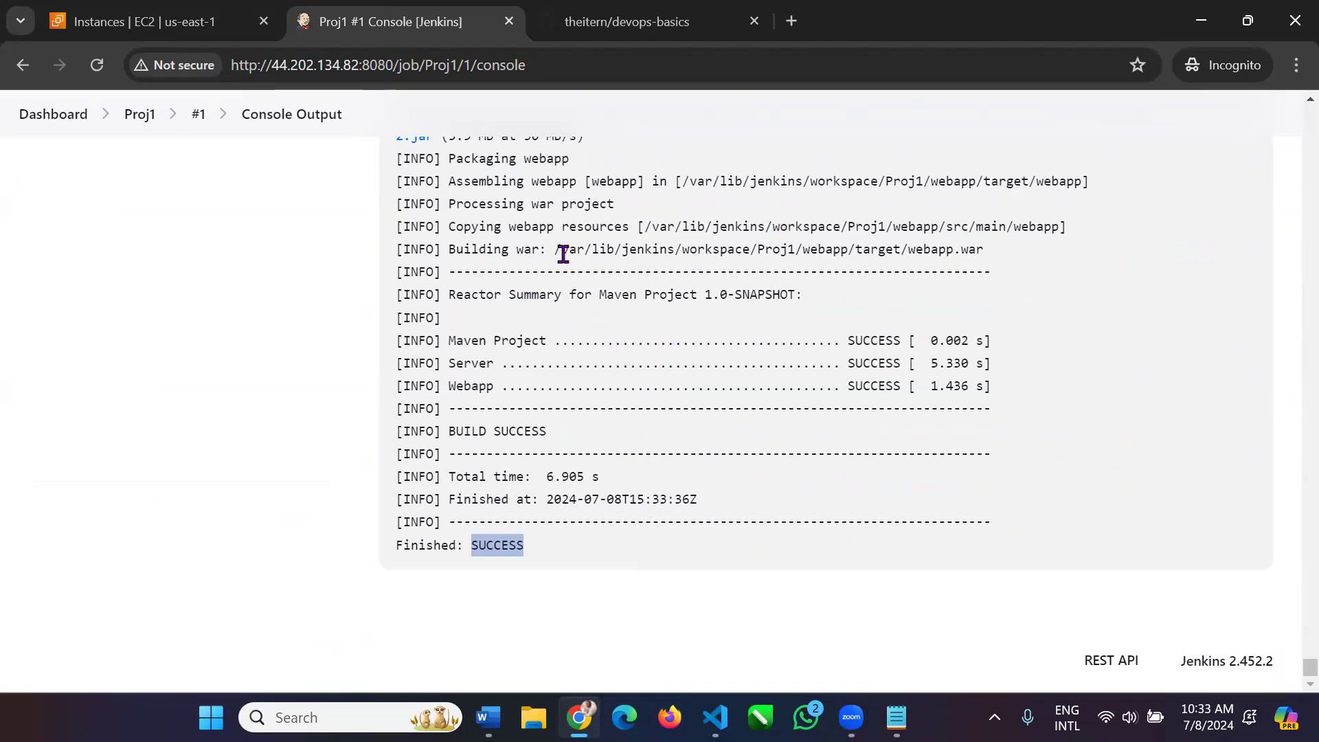
pyautogui.moveTo(1003, 256); pyautogui.dragTo(907, 254)
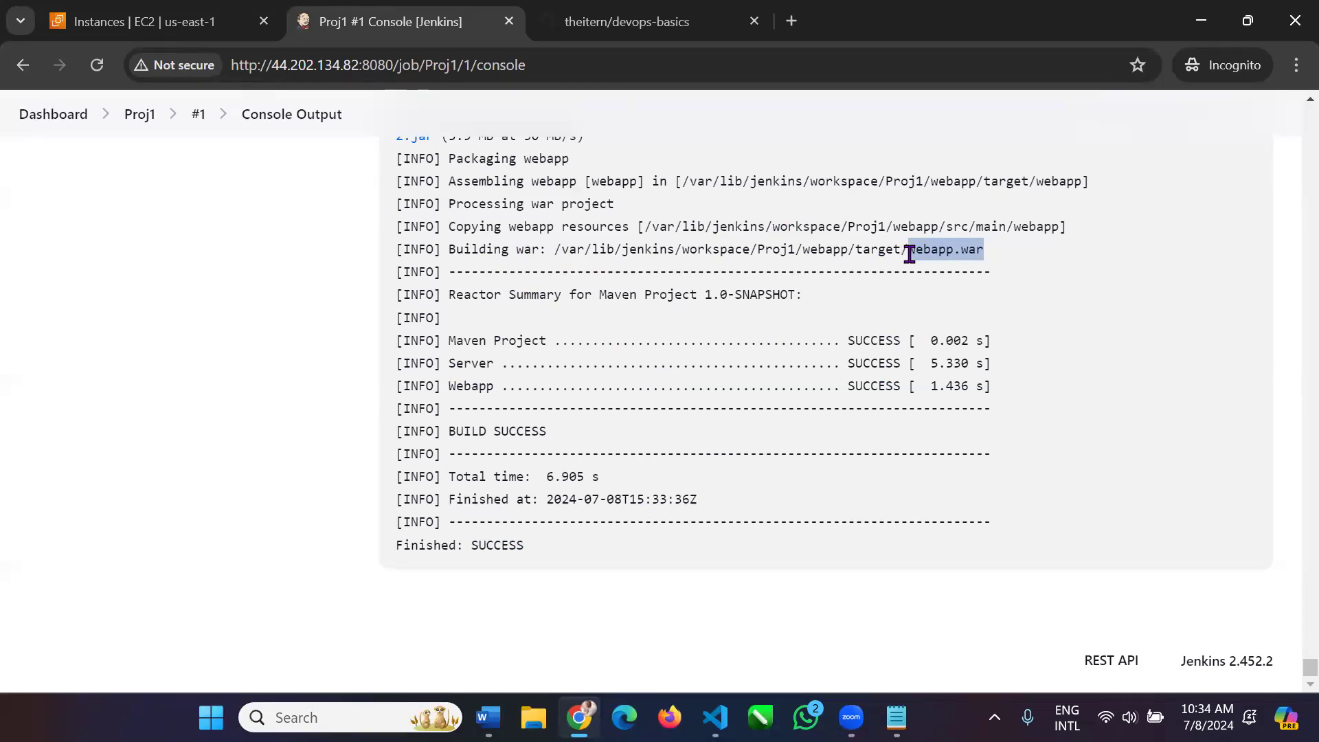
# Copy the war file's target directory path from the console output and change the server terminal into that directory
pyautogui.moveTo(908, 254)
pyautogui.mouseDown()
pyautogui.moveTo(660, 264)
pyautogui.moveTo(553, 251)
pyautogui.moveTo(904, 245)
pyautogui.mouseUp()
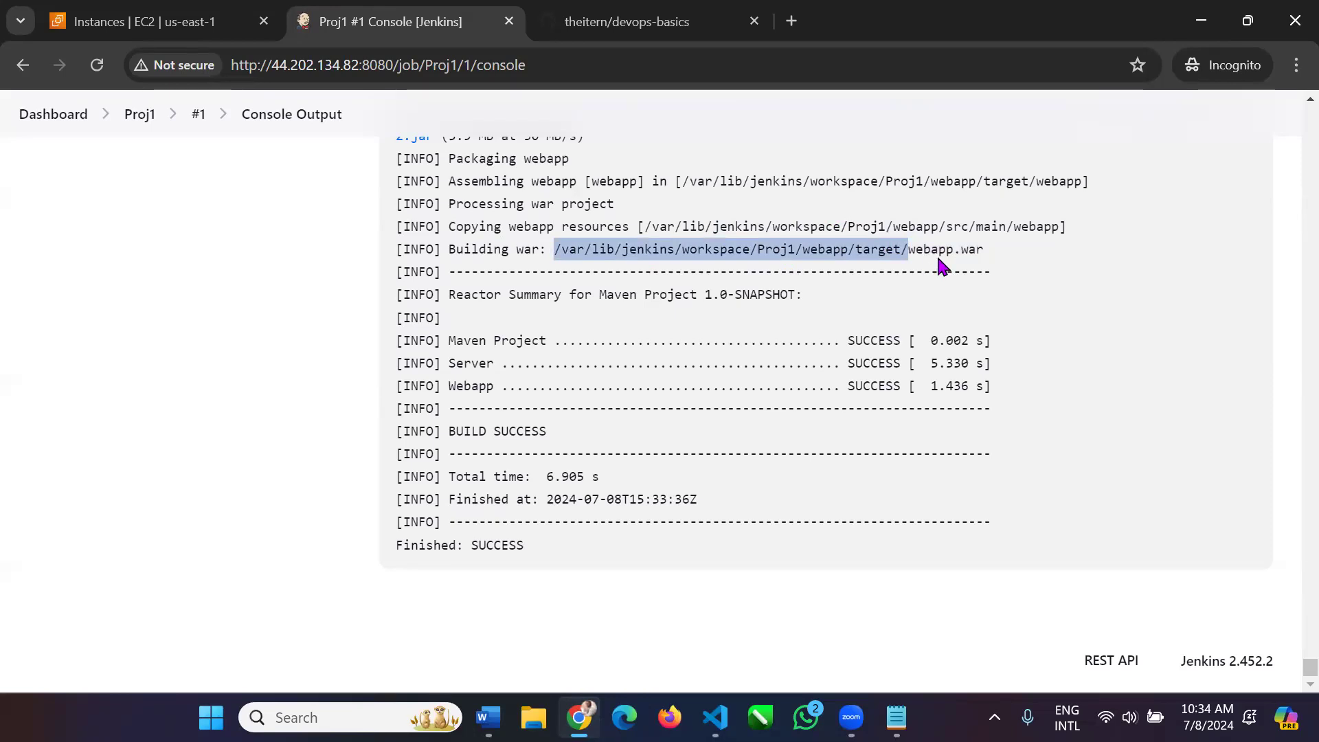
pyautogui.click(970, 249)
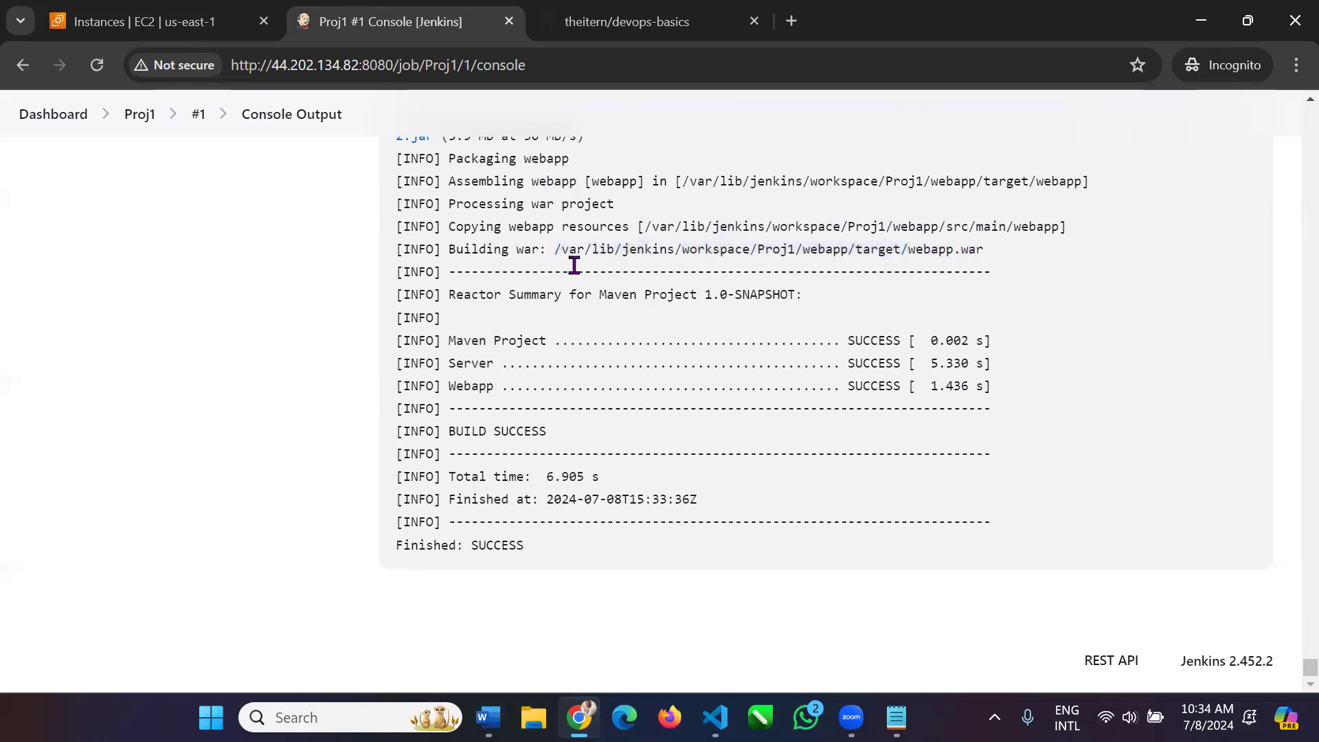
pyautogui.moveTo(547, 250); pyautogui.dragTo(987, 250)
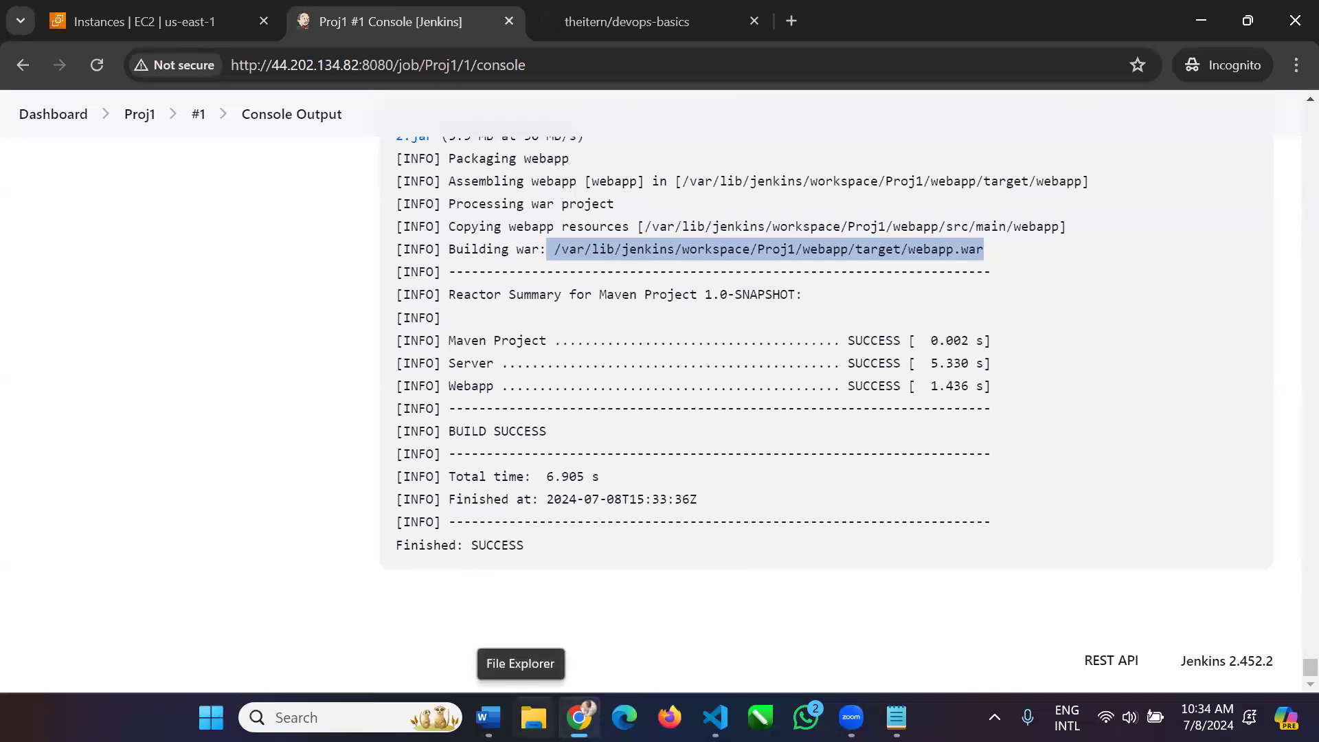
pyautogui.scroll(15, 680, 388)
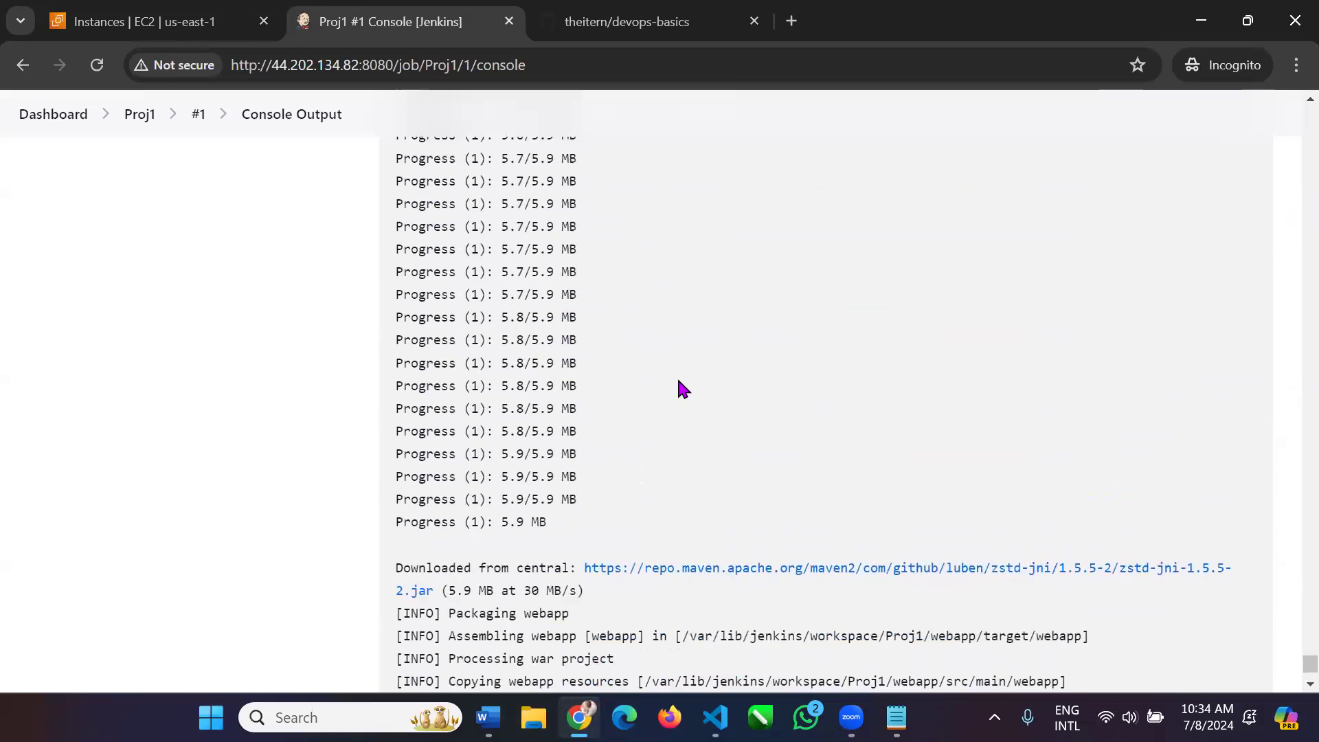
pyautogui.scroll(-15, 679, 382)
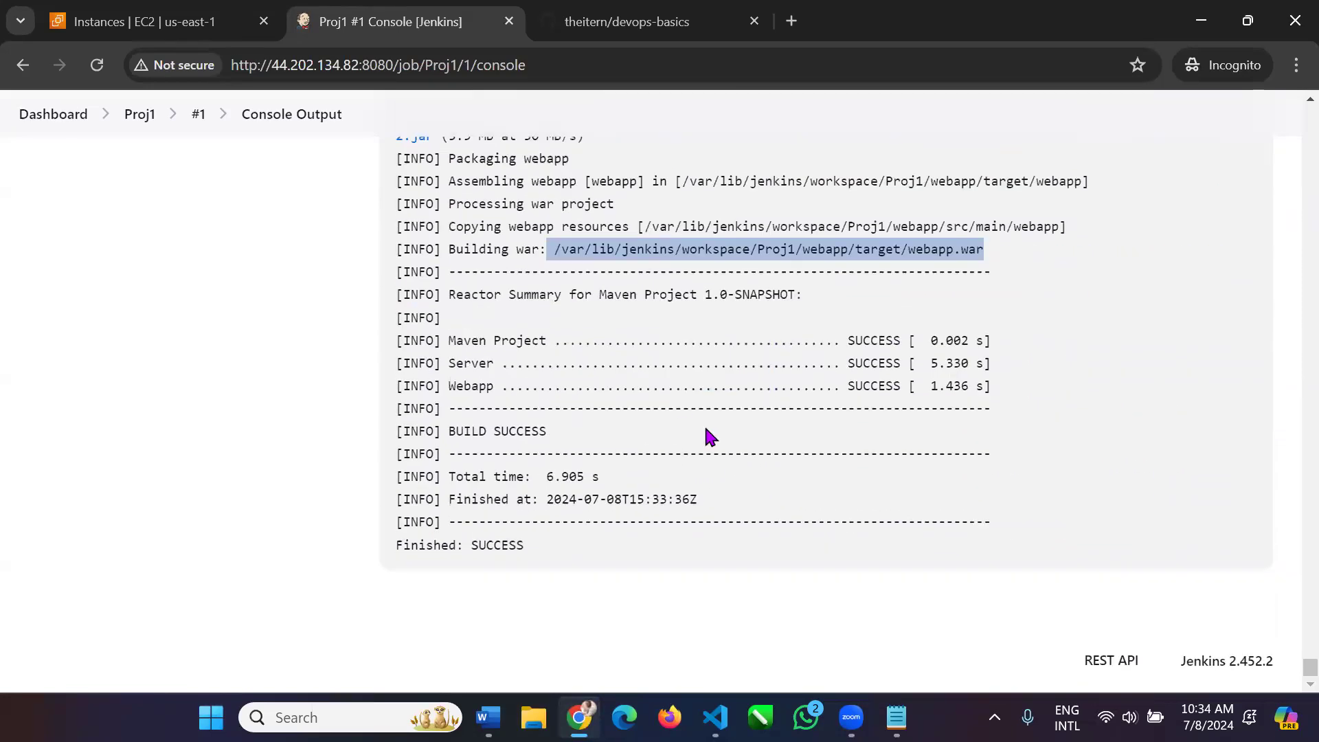
pyautogui.click(774, 256)
pyautogui.moveTo(553, 250); pyautogui.dragTo(633, 239)
pyautogui.moveTo(554, 250); pyautogui.dragTo(908, 252)
pyautogui.hotkey('ctrl', 'c')
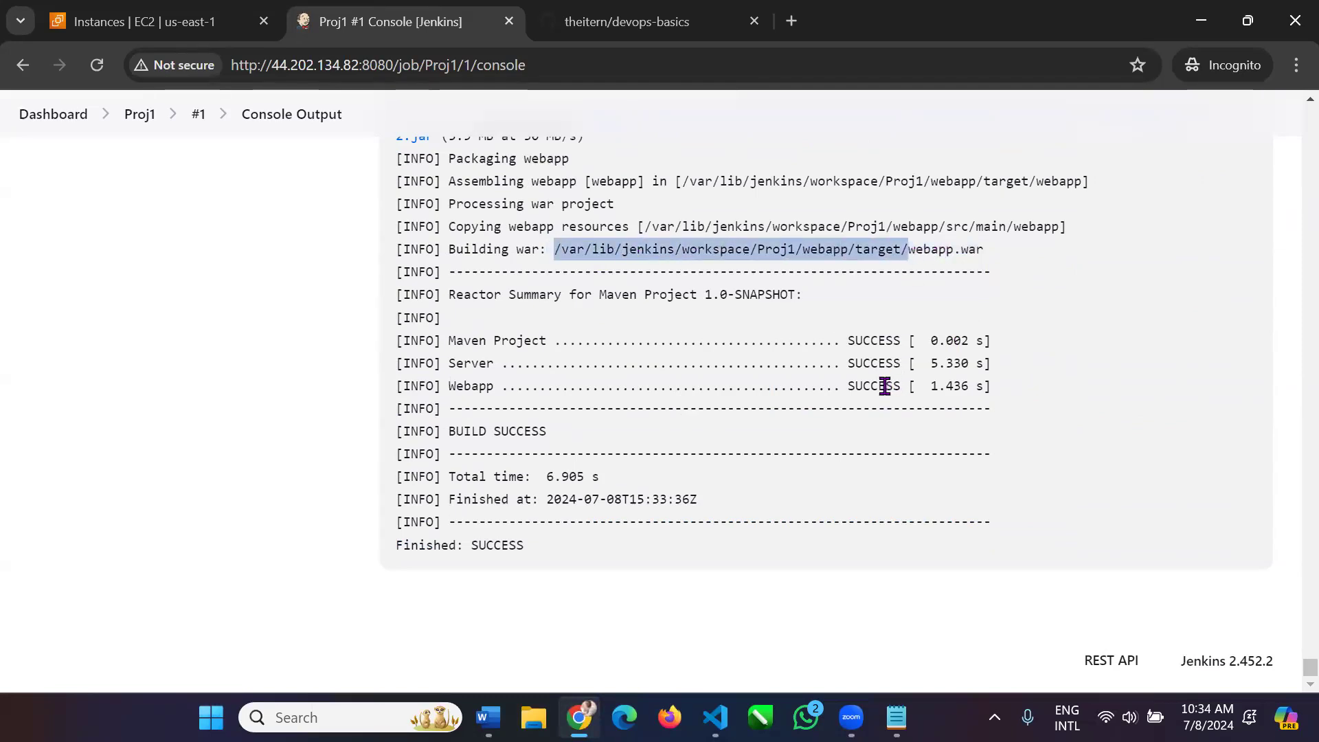
pyautogui.click(716, 716)
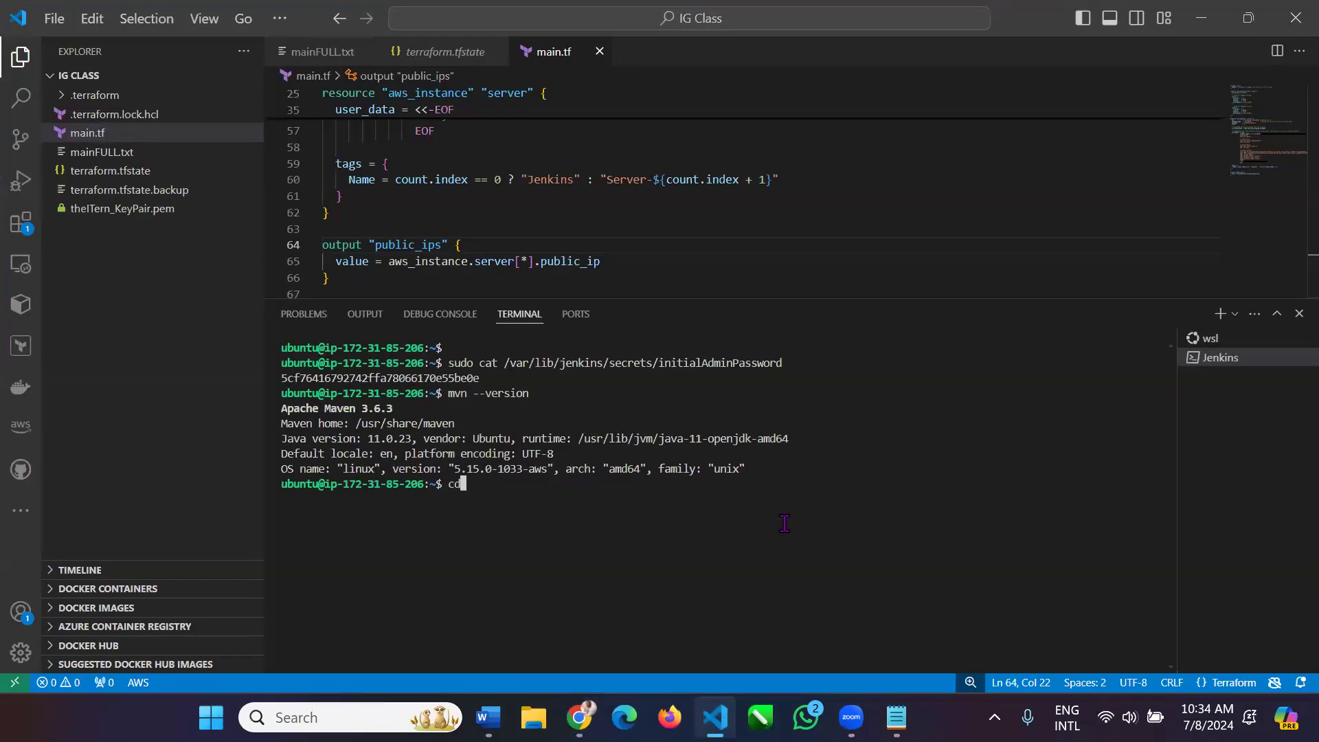
pyautogui.write('cd')
pyautogui.hotkey('ctrl', 'v')
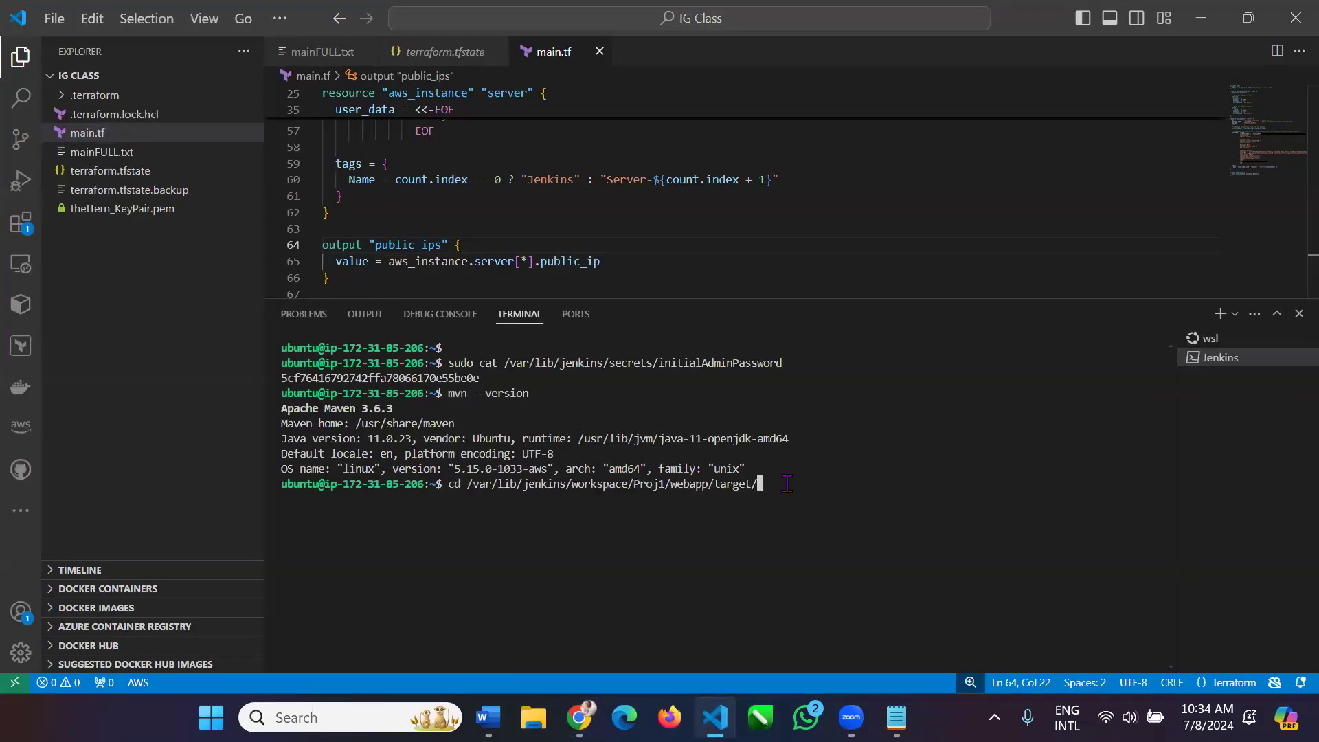
pyautogui.press('Return')
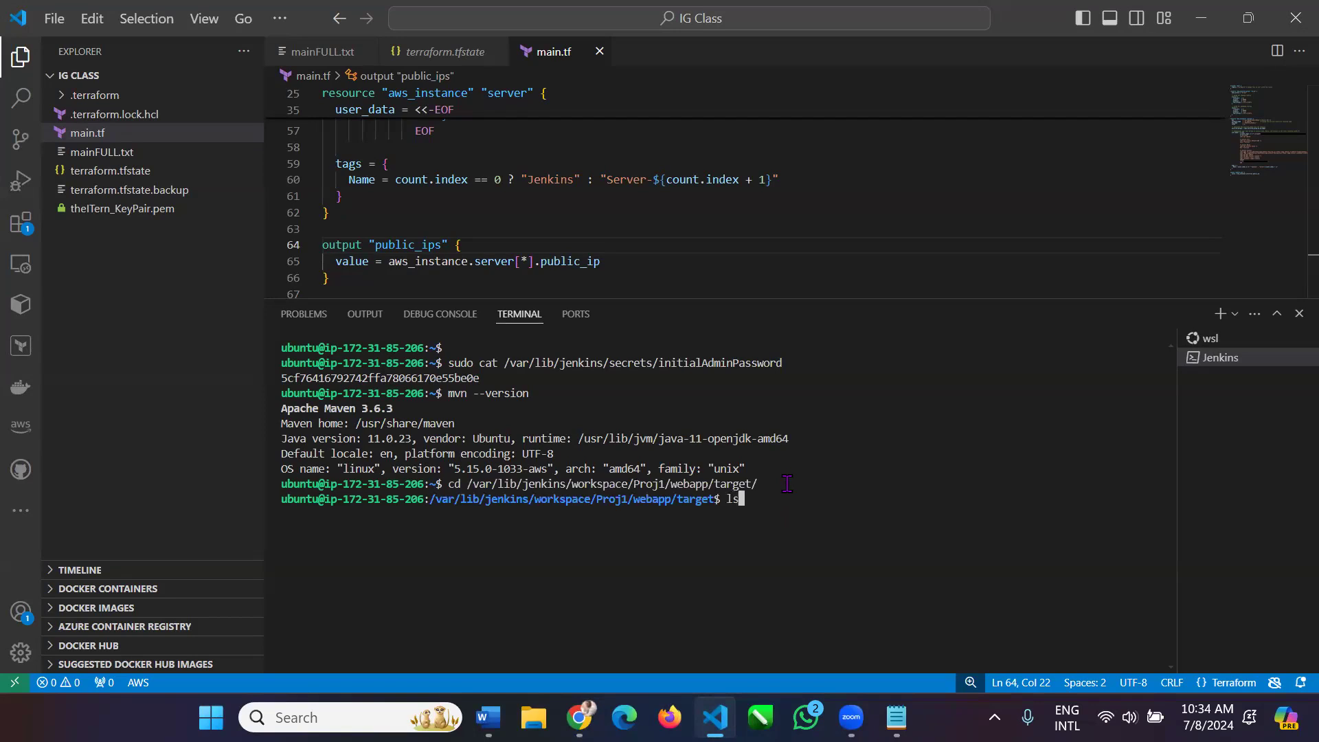
# List the target directory's contents in long format with ls -l
pyautogui.write('ls -l')
pyautogui.press('Return')
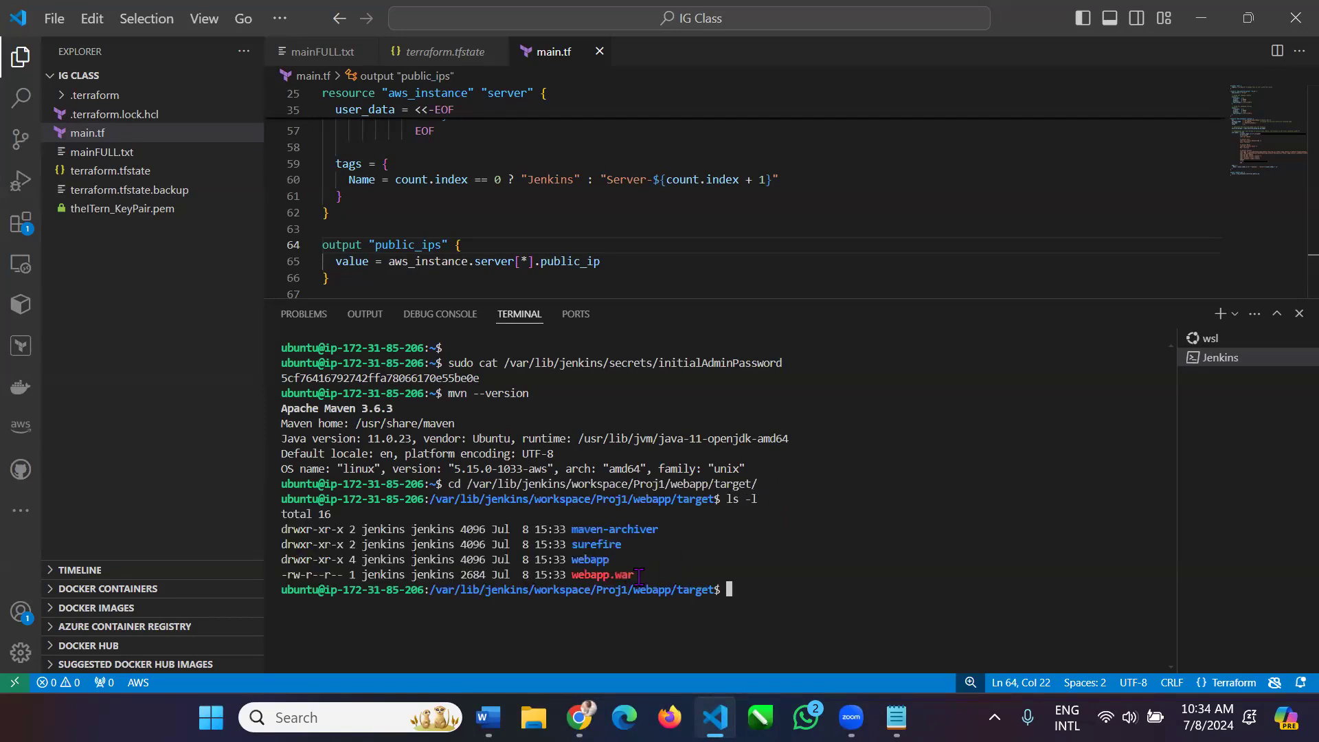
pyautogui.moveTo(635, 569); pyautogui.dragTo(281, 529)
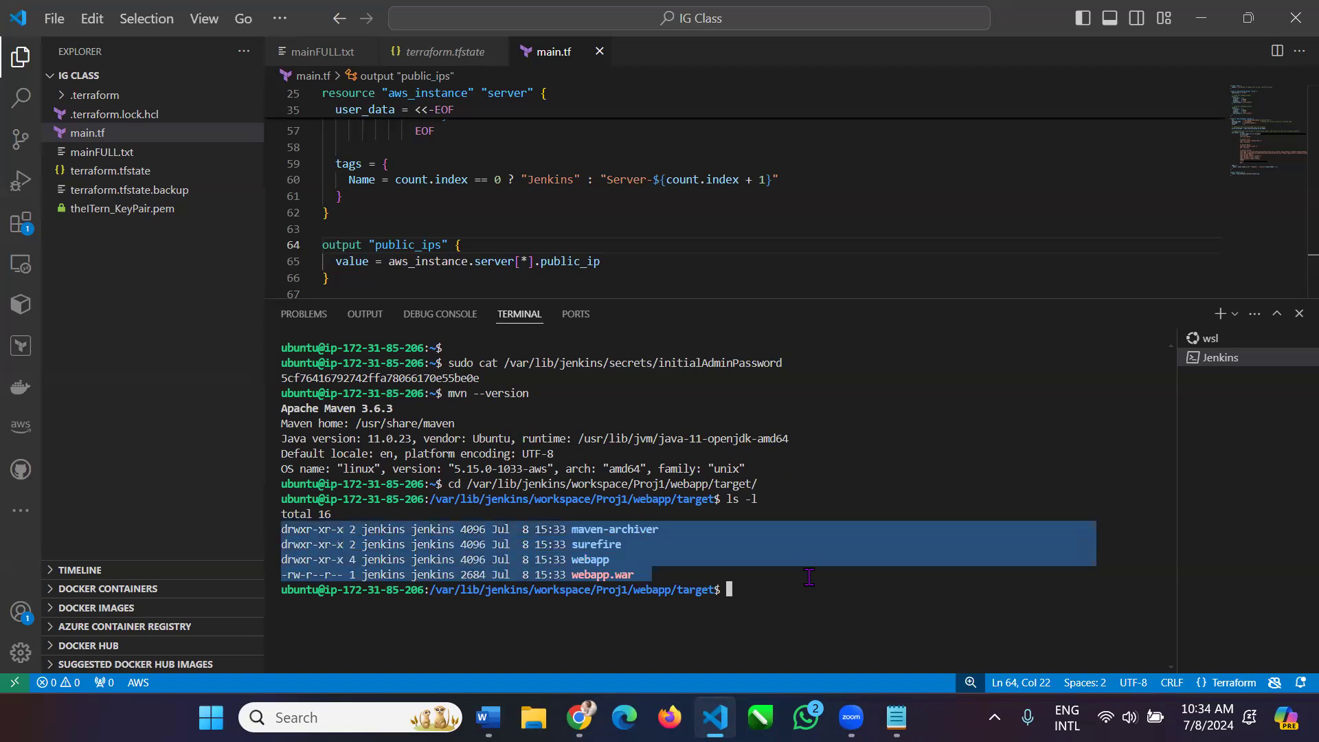
pyautogui.moveTo(659, 575); pyautogui.dragTo(582, 574)
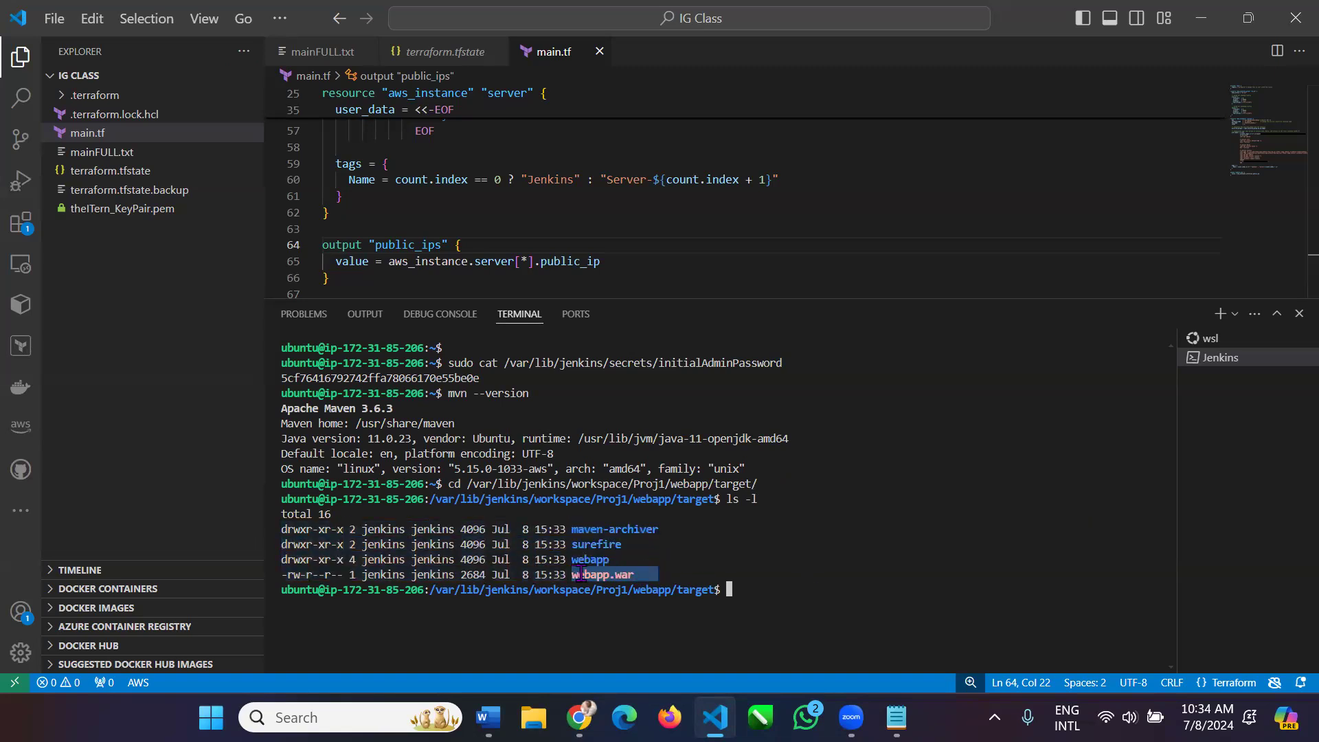
pyautogui.moveTo(639, 574)
pyautogui.mouseDown()
pyautogui.moveTo(639, 559)
pyautogui.moveTo(586, 573)
pyautogui.moveTo(637, 575)
pyautogui.mouseUp()
pyautogui.click(666, 571)
pyautogui.moveTo(571, 577); pyautogui.dragTo(631, 577)
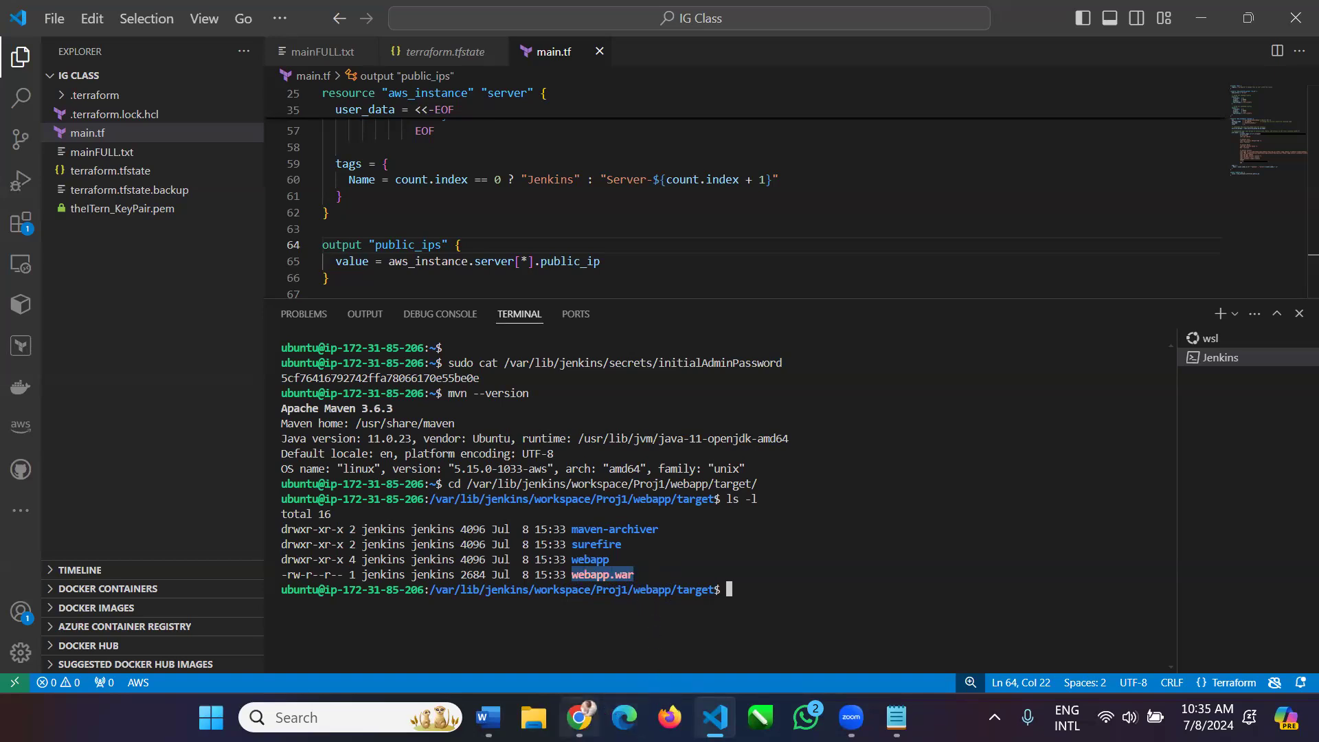
# Highlight the webapp.war entry in the listing and return to the Jenkins console output
pyautogui.click(850, 496)
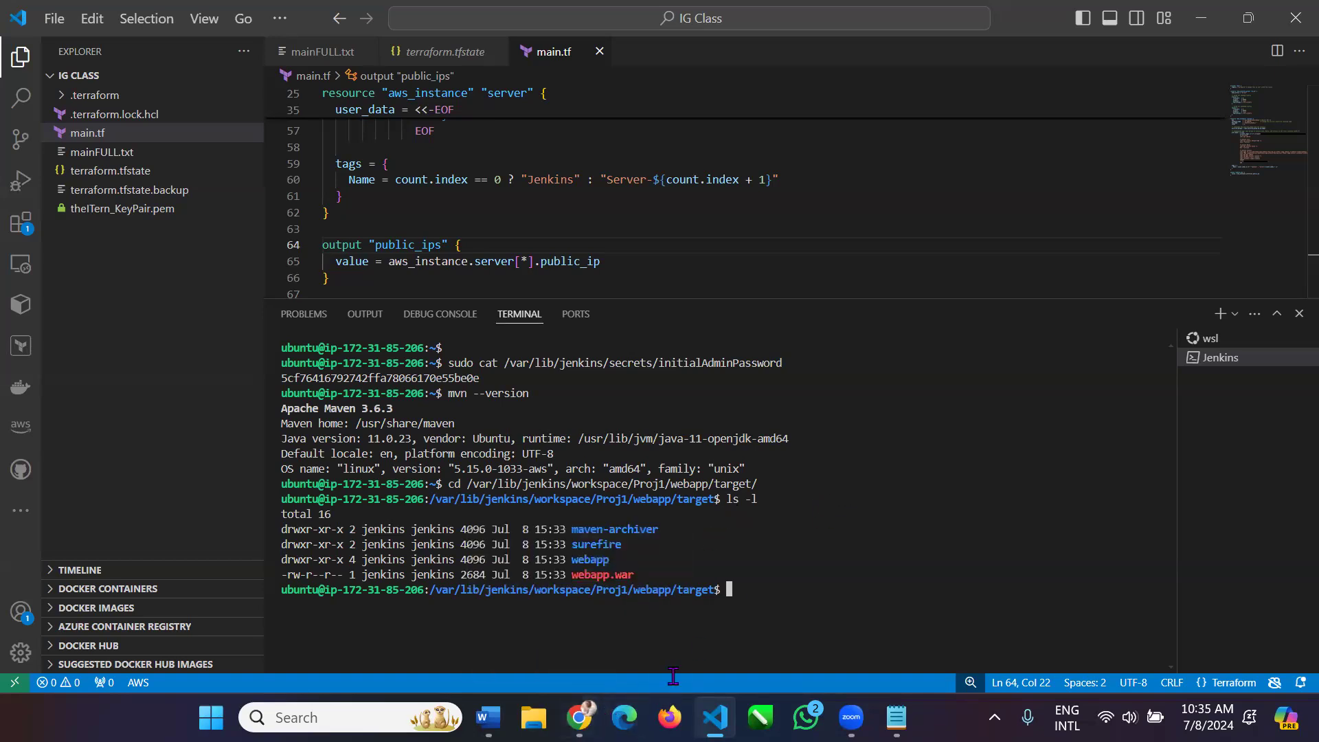
pyautogui.moveTo(595, 707)
pyautogui.moveTo(567, 570); pyautogui.dragTo(633, 570)
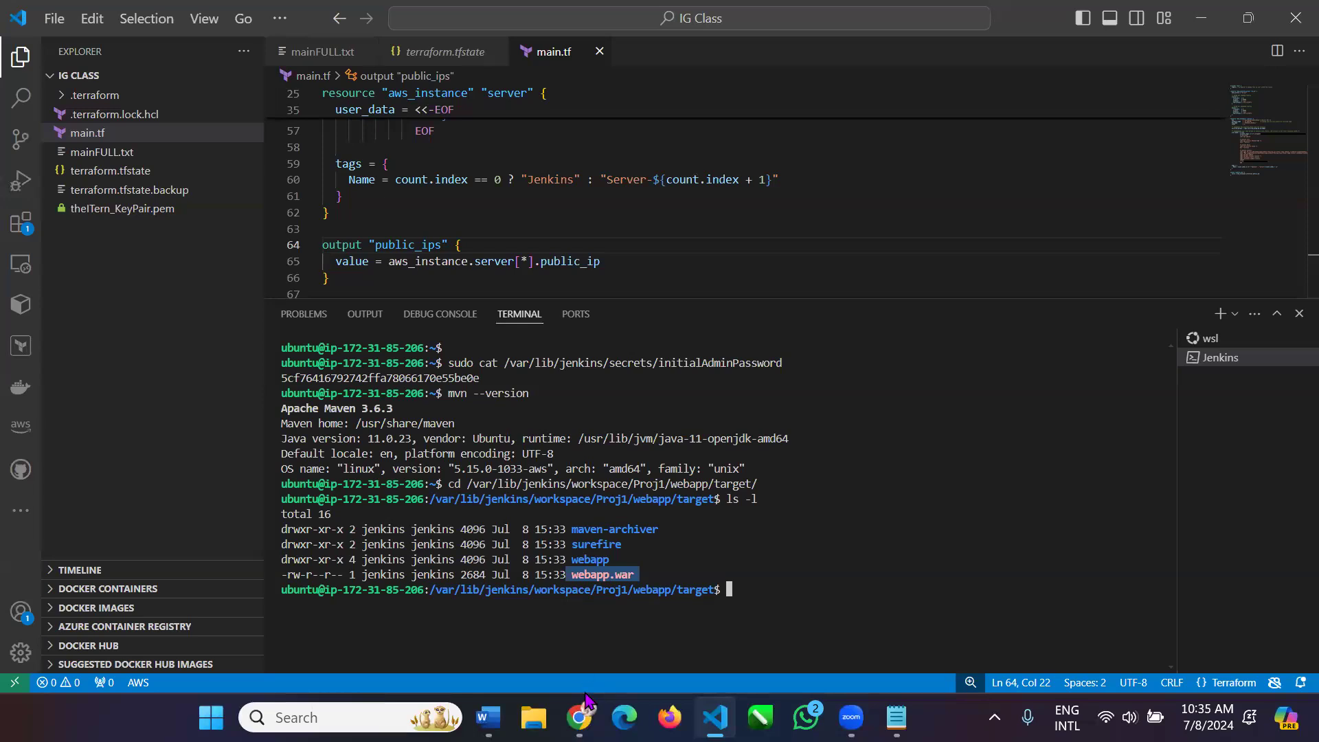
pyautogui.click(587, 670)
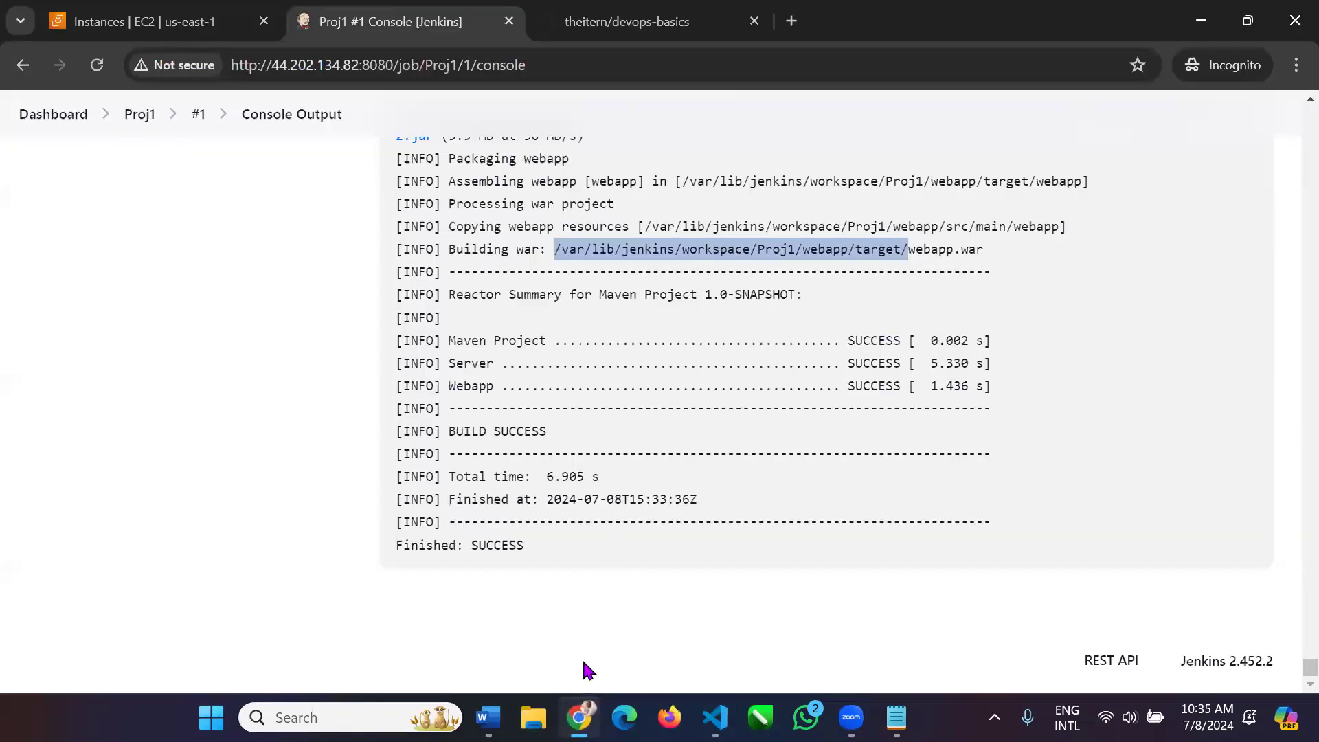
# Switch to the course manual in Word and search it for project1
pyautogui.click(489, 716)
pyautogui.scroll(-3, 656, 485)
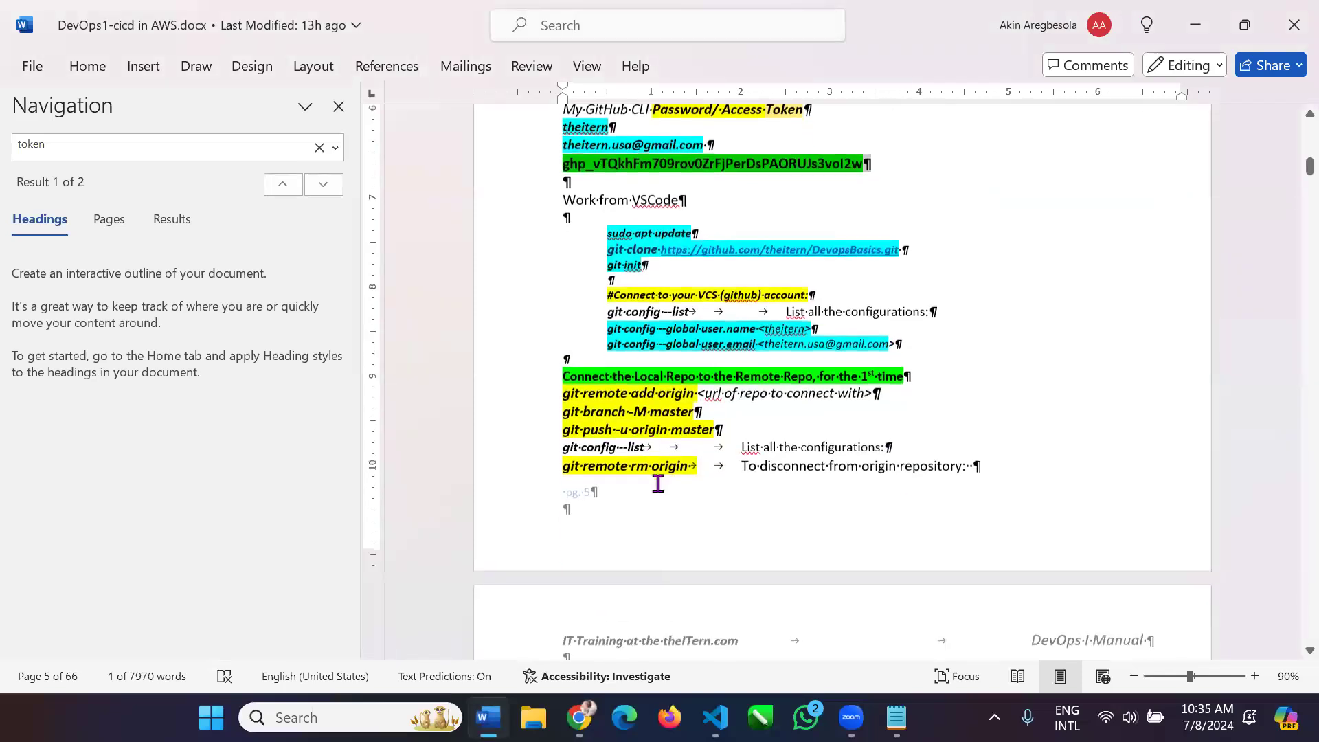
pyautogui.click(125, 140)
pyautogui.write('projec')
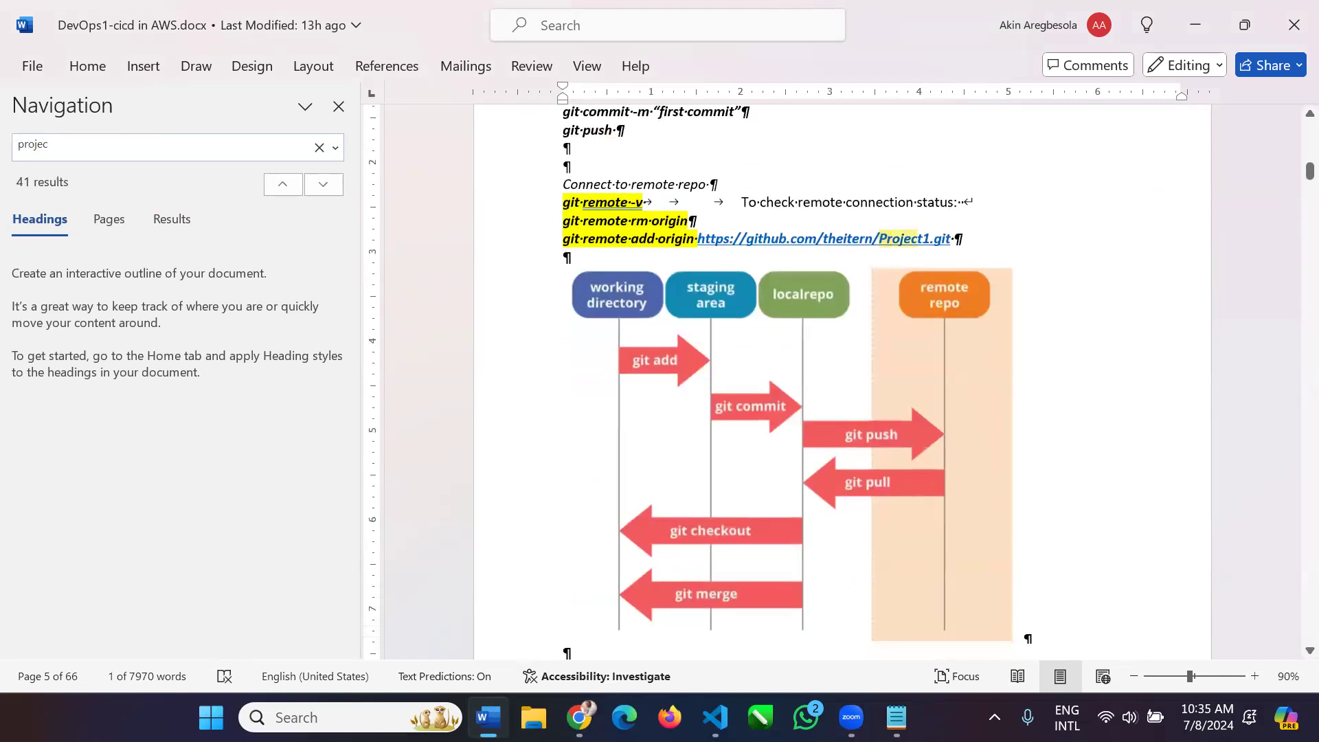
pyautogui.write('t1')
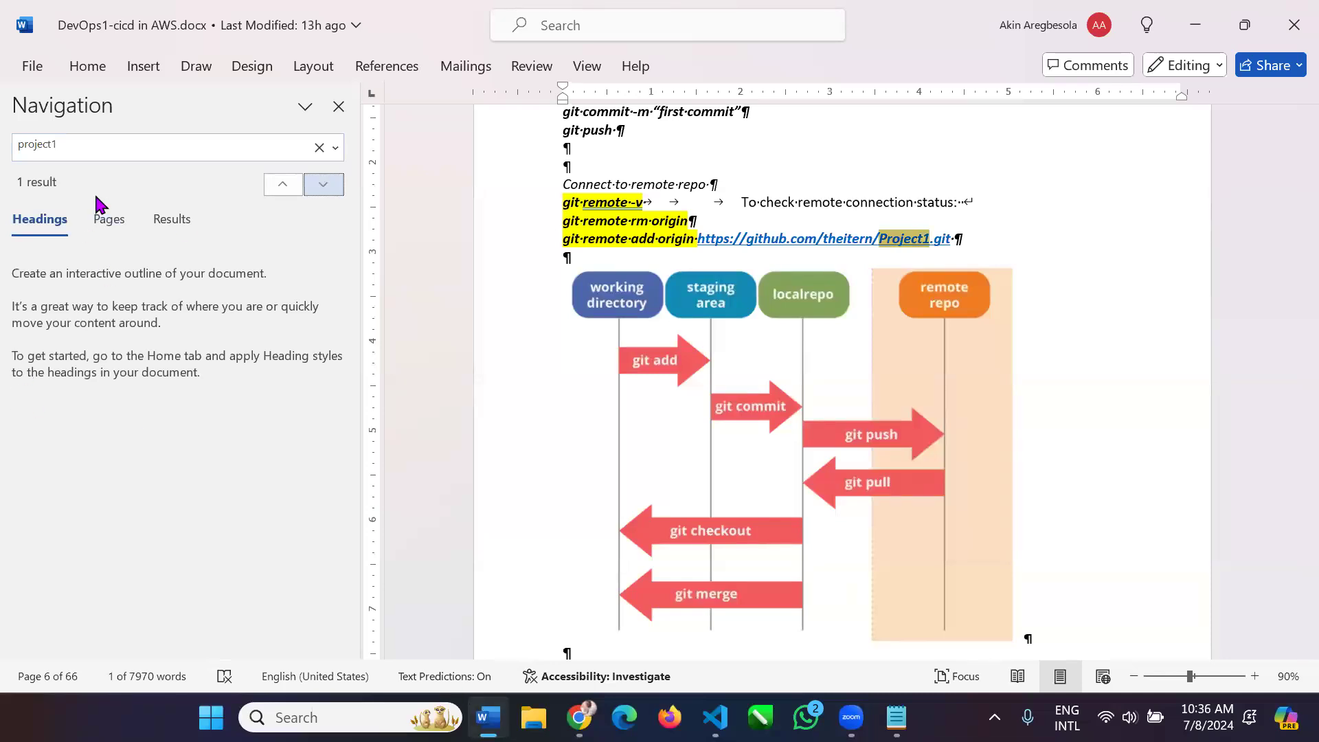
pyautogui.click(143, 140)
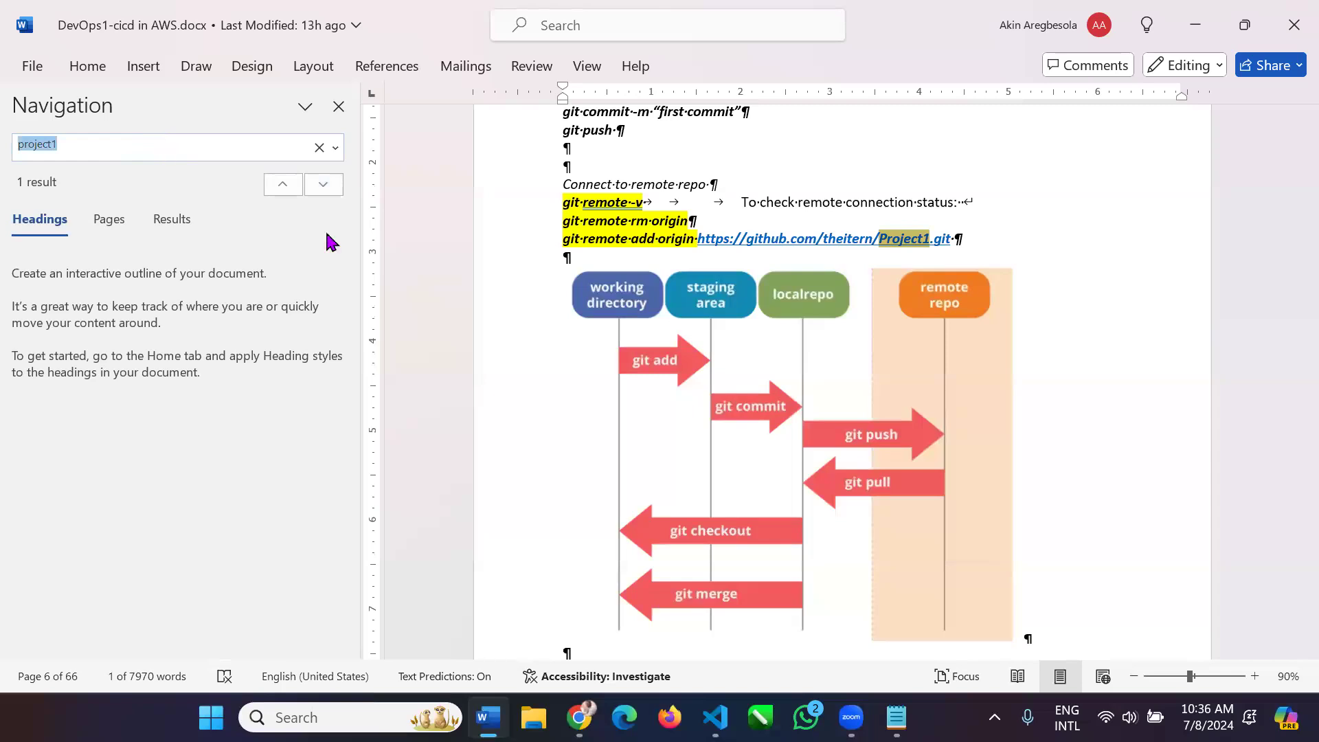
# Scroll through the manual to locate the PROJECT-1 Free-Style section
pyautogui.click(1052, 540)
pyautogui.scroll(-3, 1095, 529)
pyautogui.scroll(-5, 1095, 529)
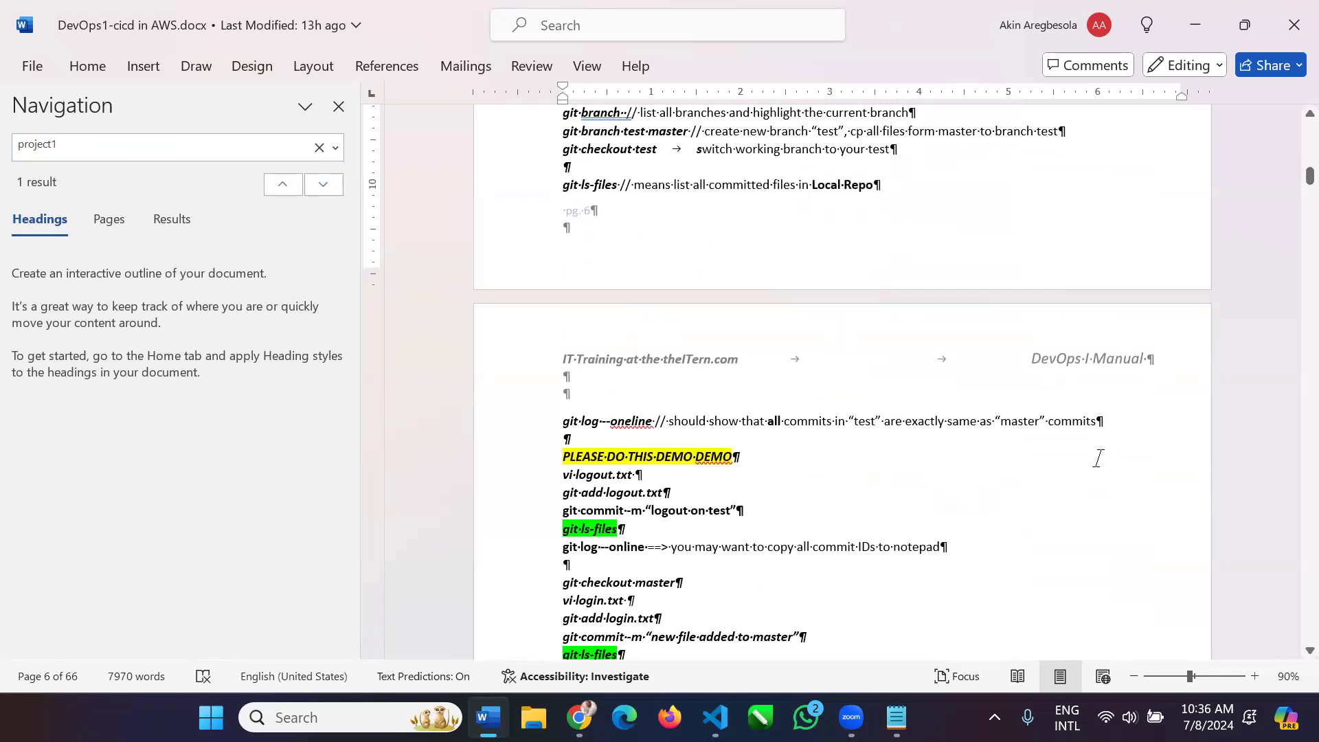
pyautogui.scroll(-3, 1092, 460)
pyautogui.moveTo(1308, 180); pyautogui.dragTo(1289, 374)
pyautogui.scroll(20, 909, 184)
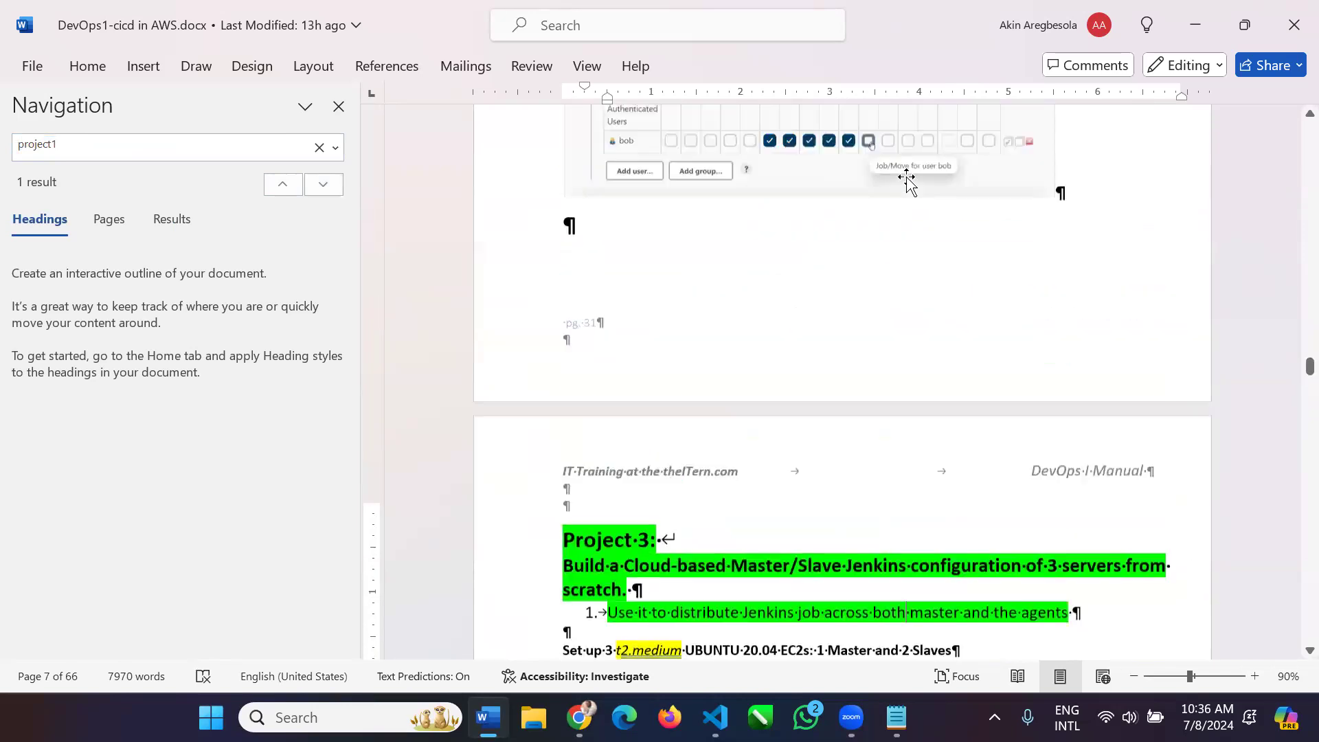
pyautogui.scroll(20, 908, 183)
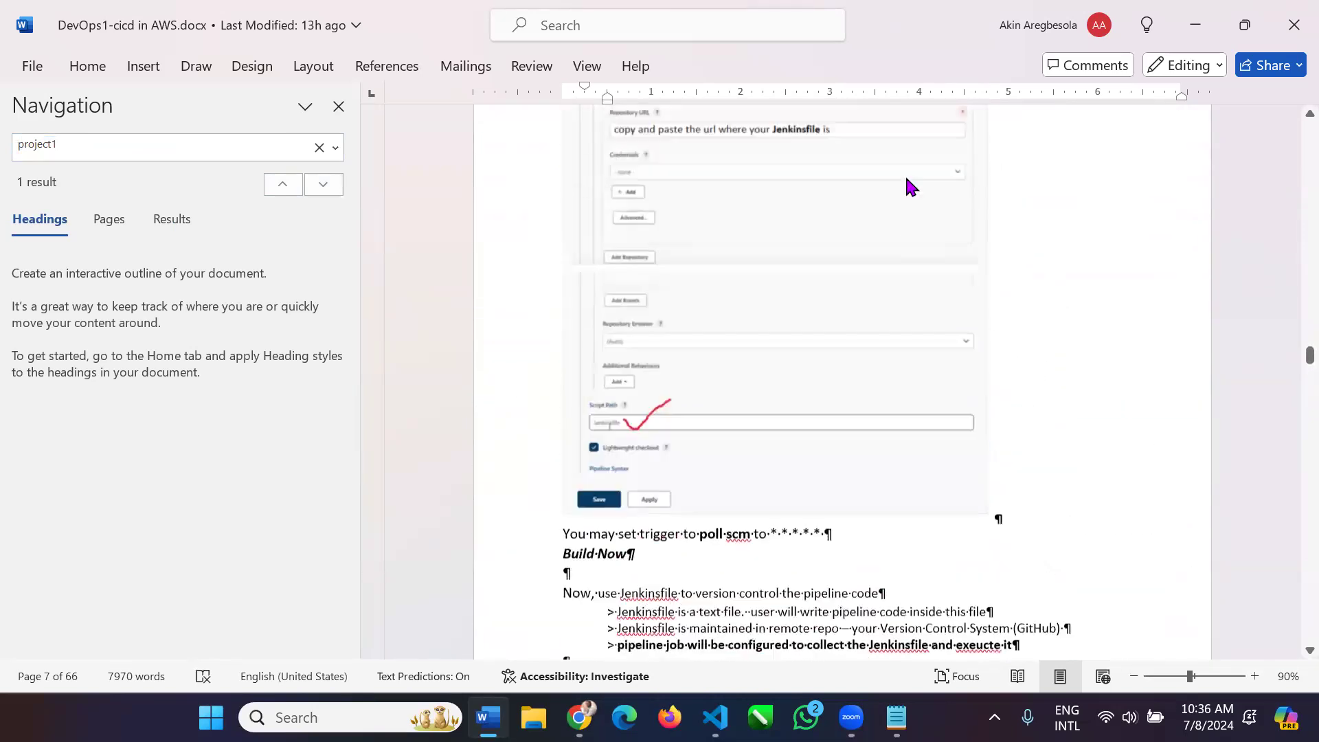
pyautogui.scroll(20, 909, 186)
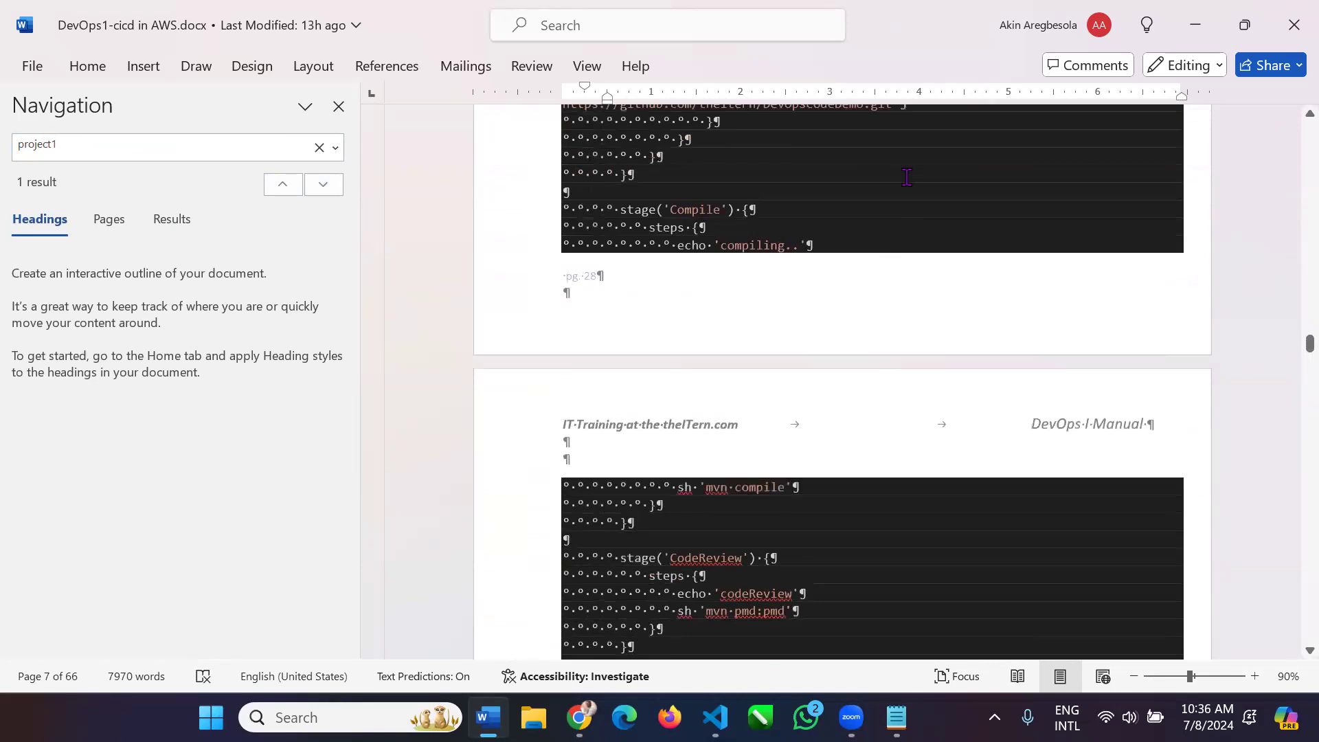
pyautogui.scroll(20, 907, 177)
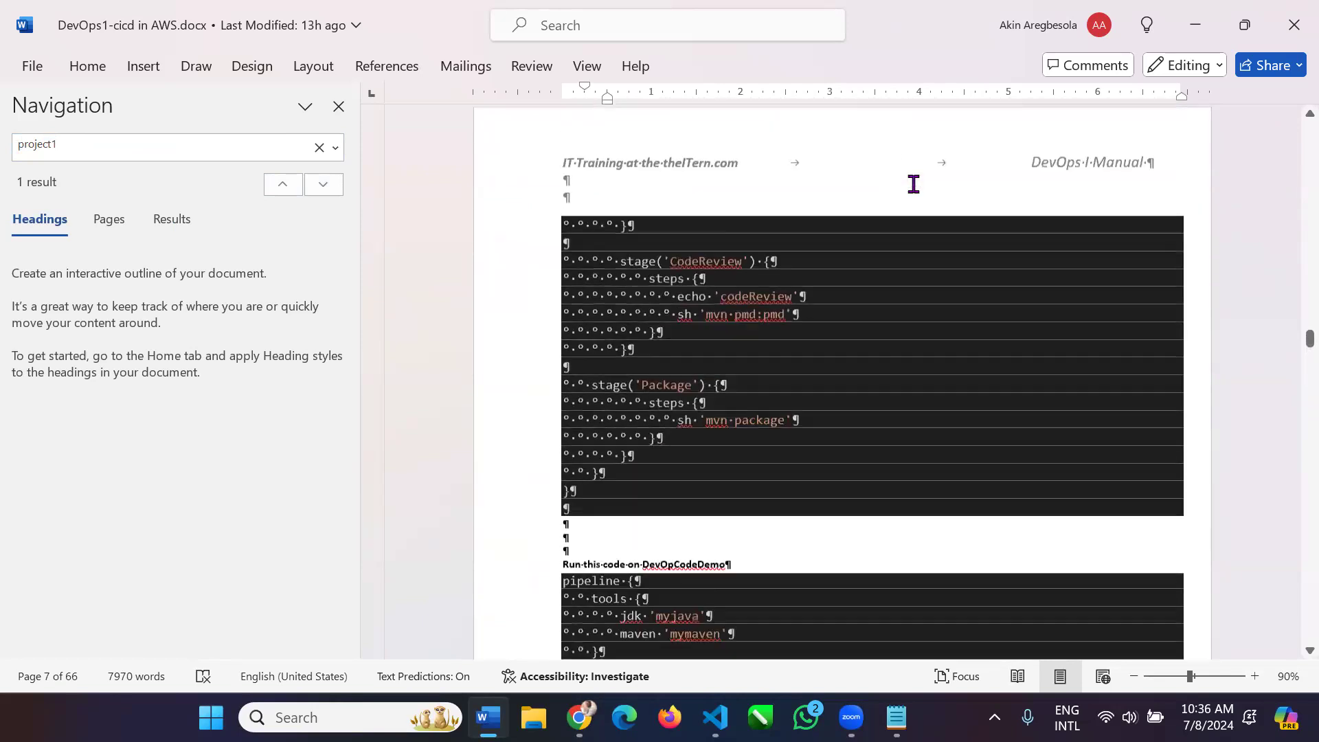
pyautogui.scroll(-20, 906, 184)
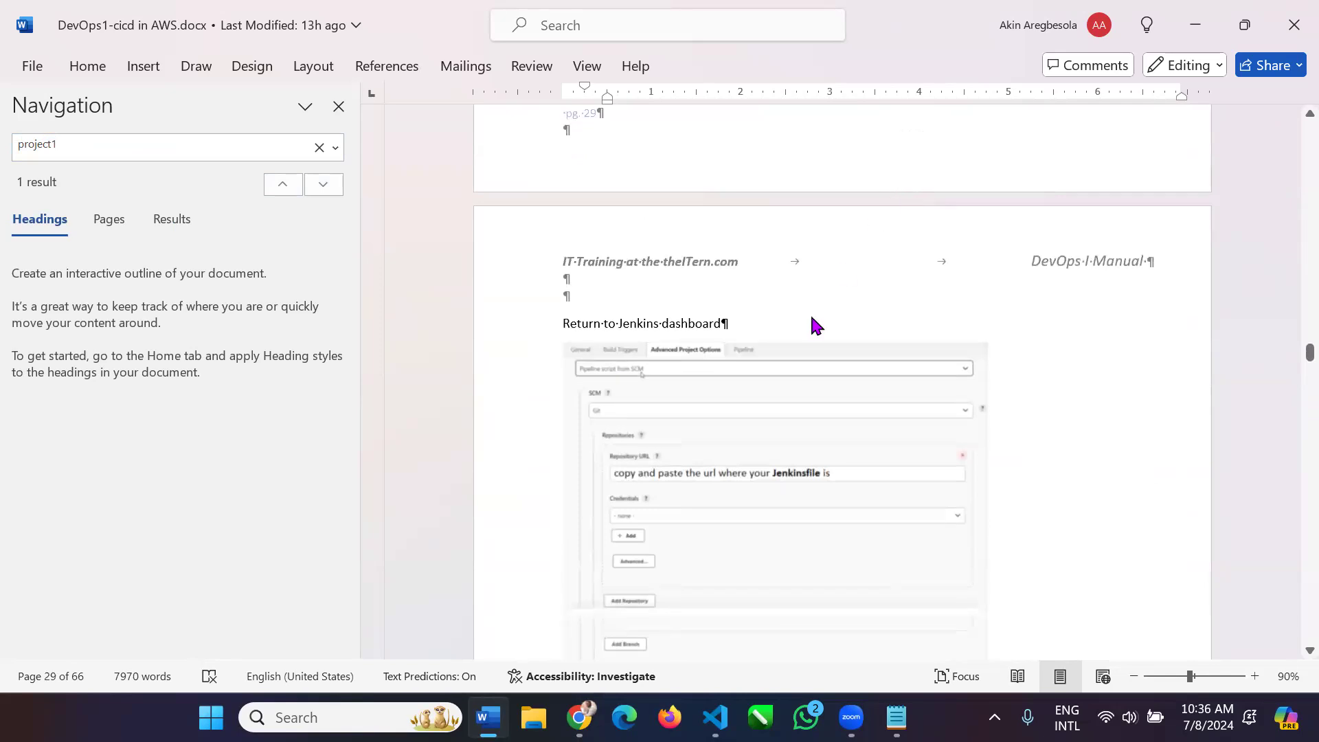
pyautogui.scroll(-8, 742, 338)
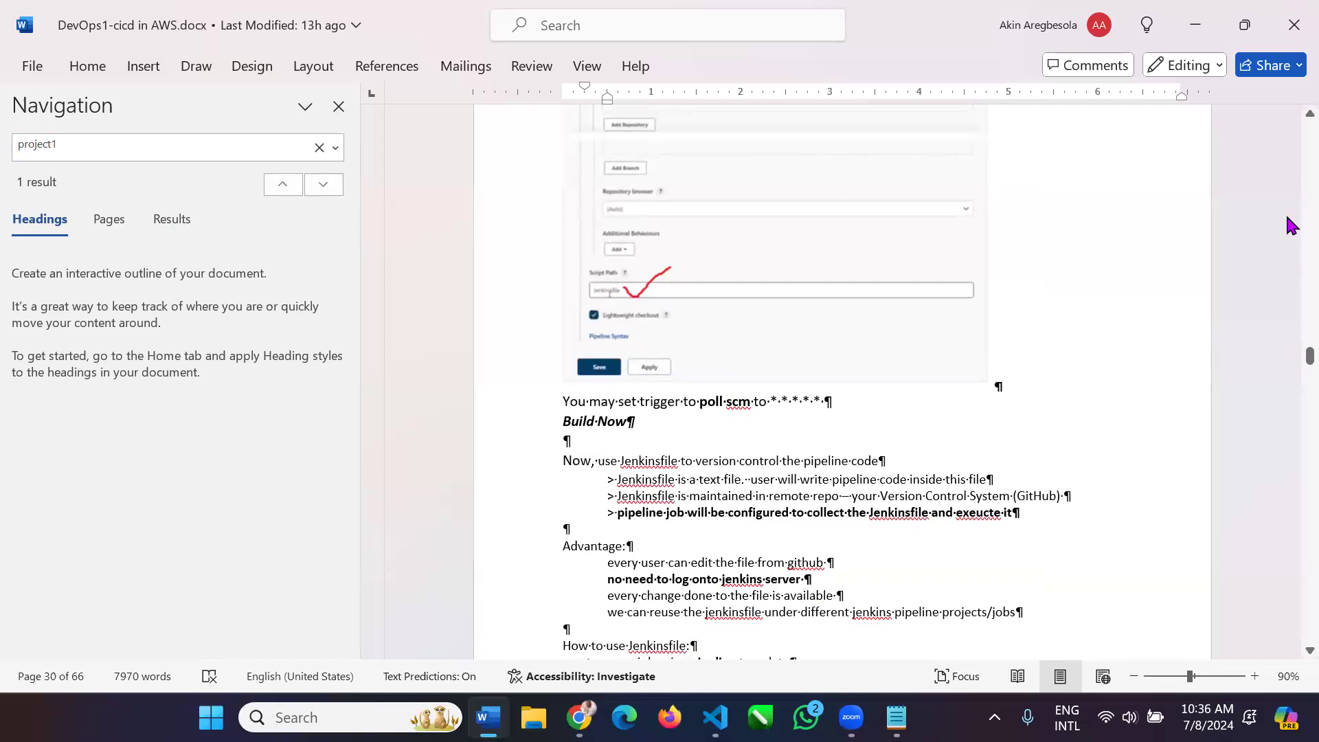
pyautogui.scroll(15, 1289, 206)
pyautogui.scroll(20, 1290, 210)
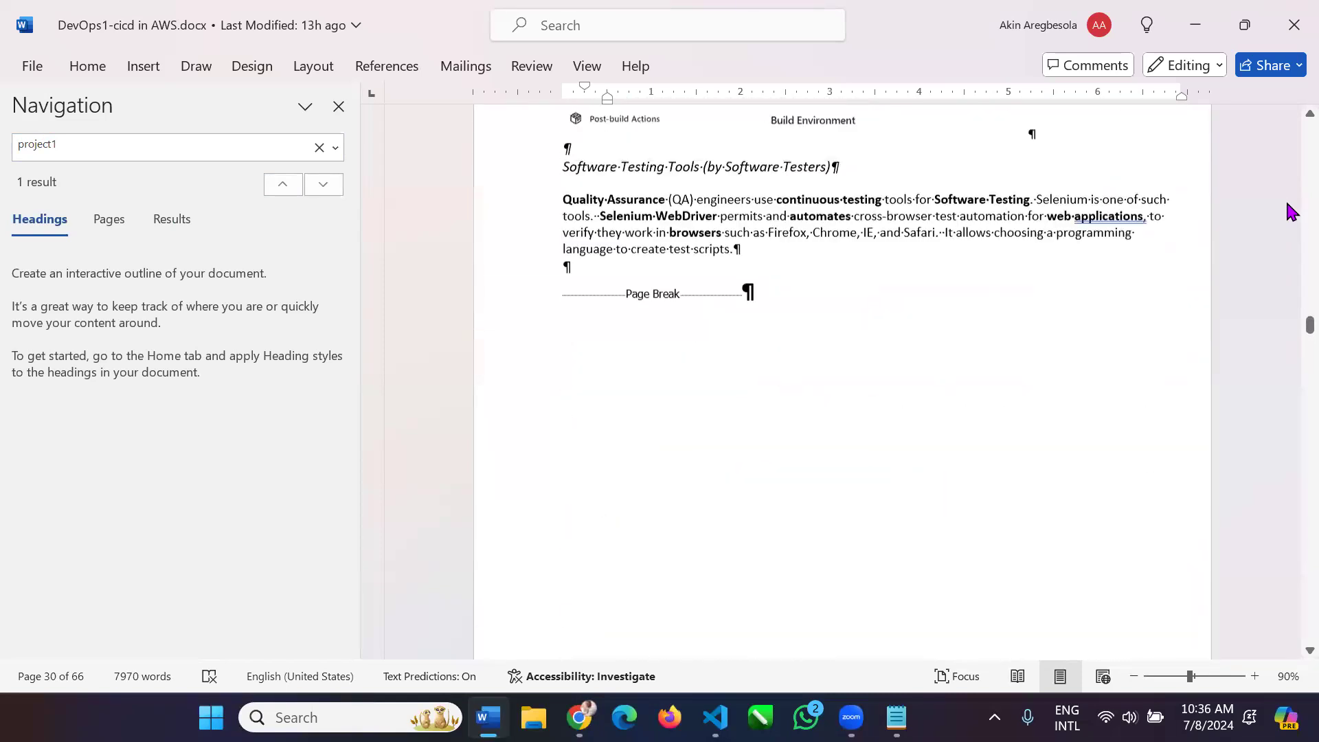
pyautogui.scroll(20, 1289, 209)
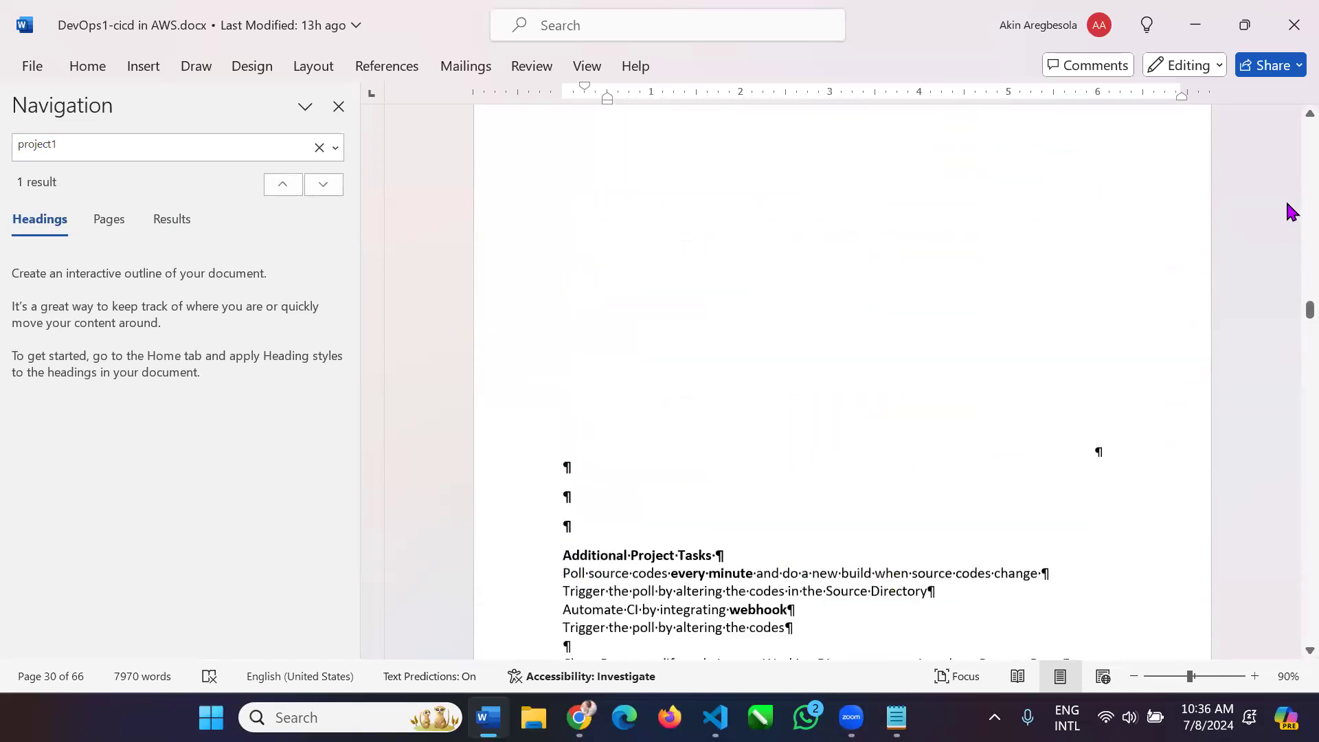
pyautogui.scroll(20, 1040, 341)
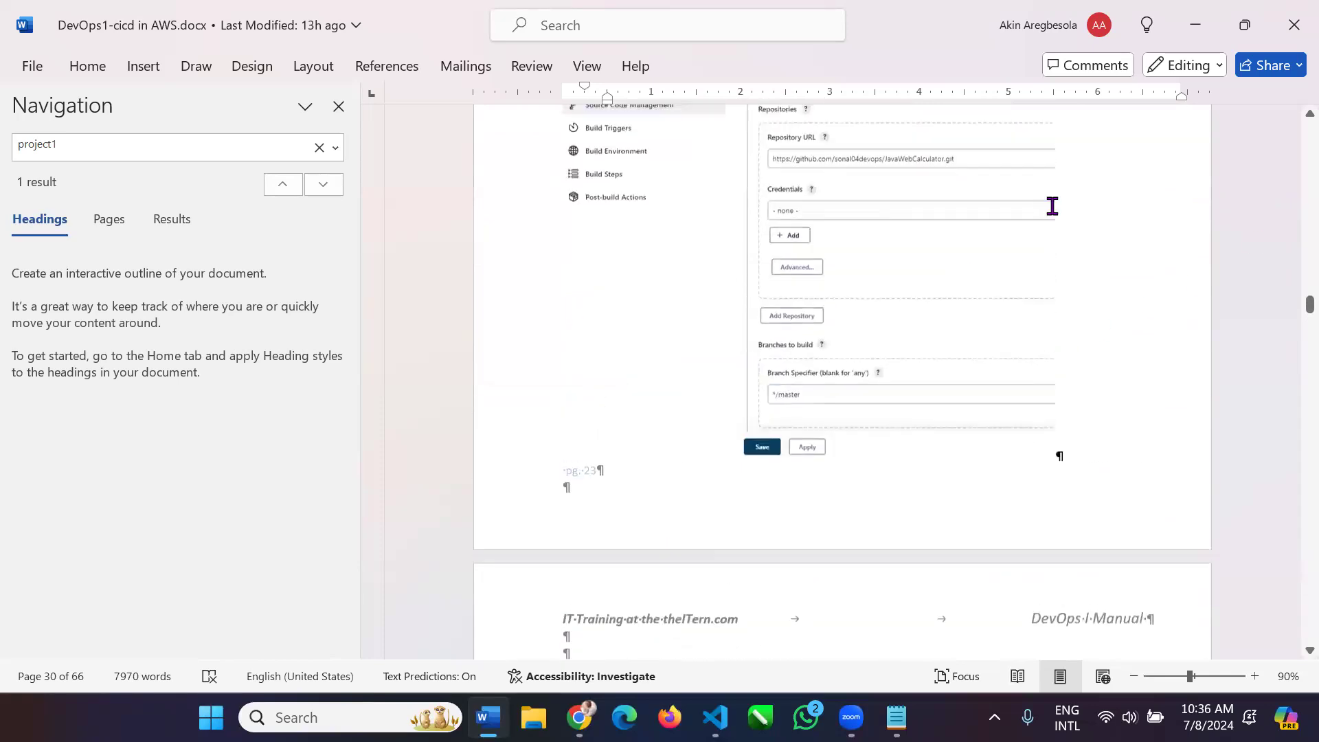
pyautogui.scroll(20, 1051, 206)
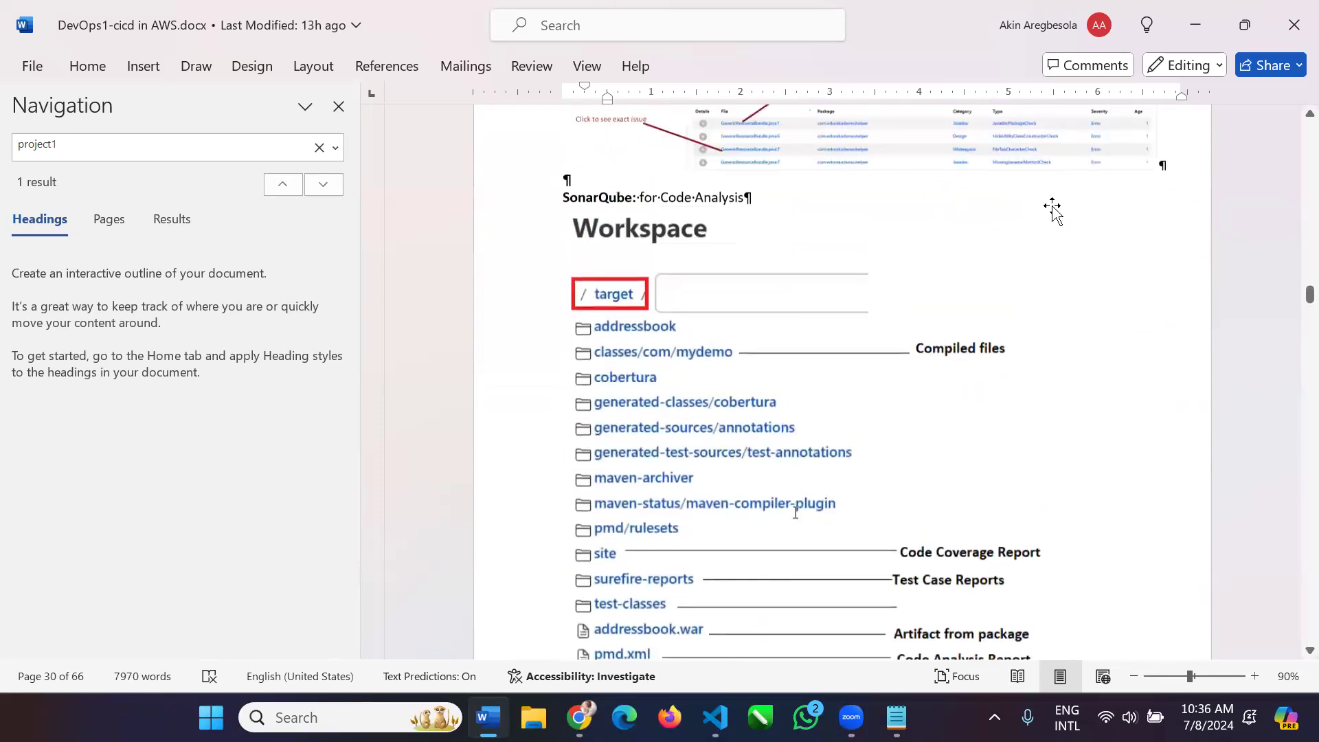
pyautogui.scroll(15, 1052, 206)
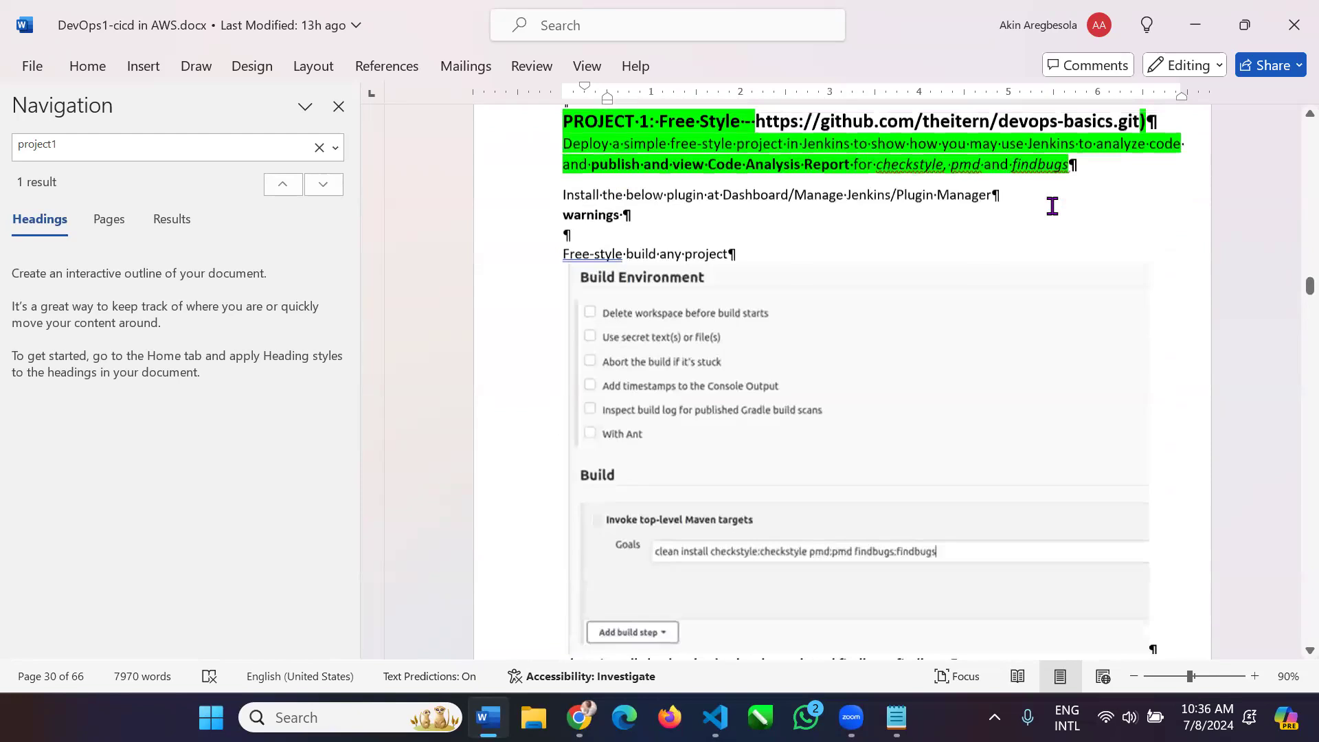
# Highlight the Project 1 description about publishing and viewing the code analysis report
pyautogui.click(883, 244)
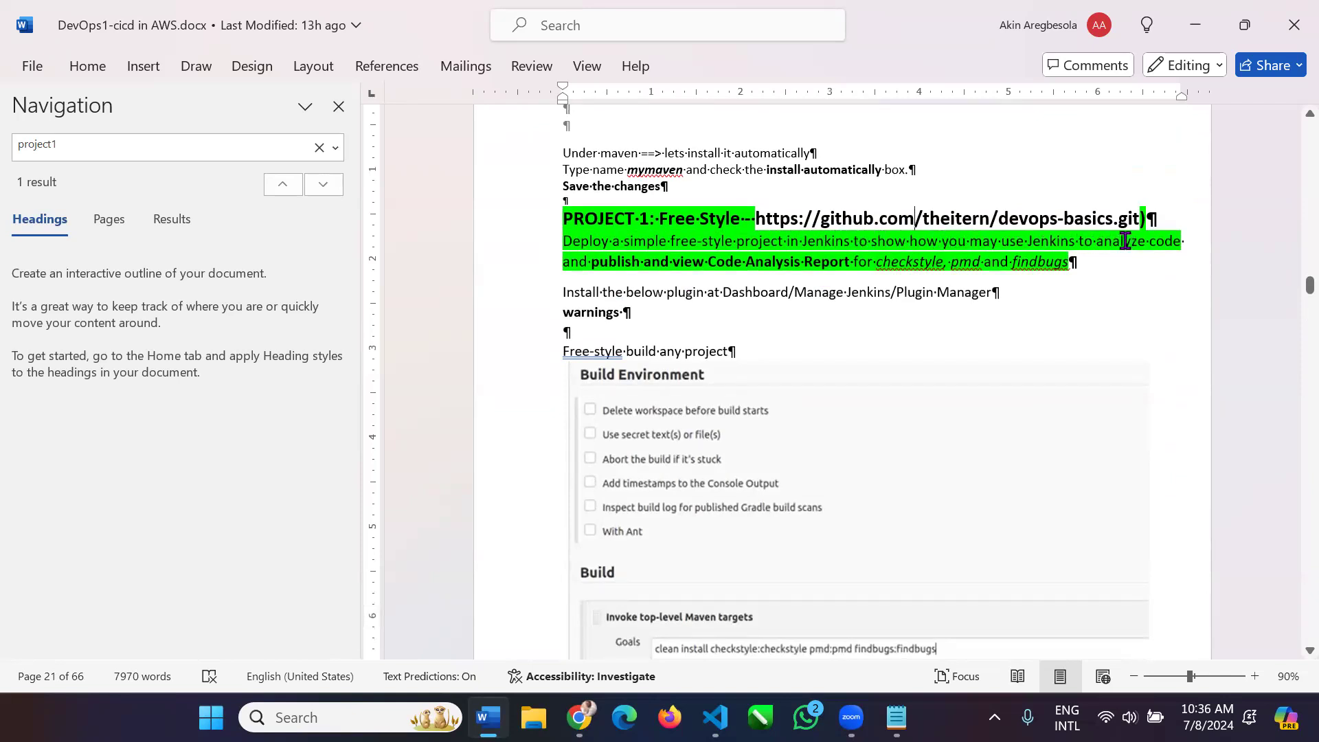
pyautogui.moveTo(595, 259); pyautogui.dragTo(861, 261)
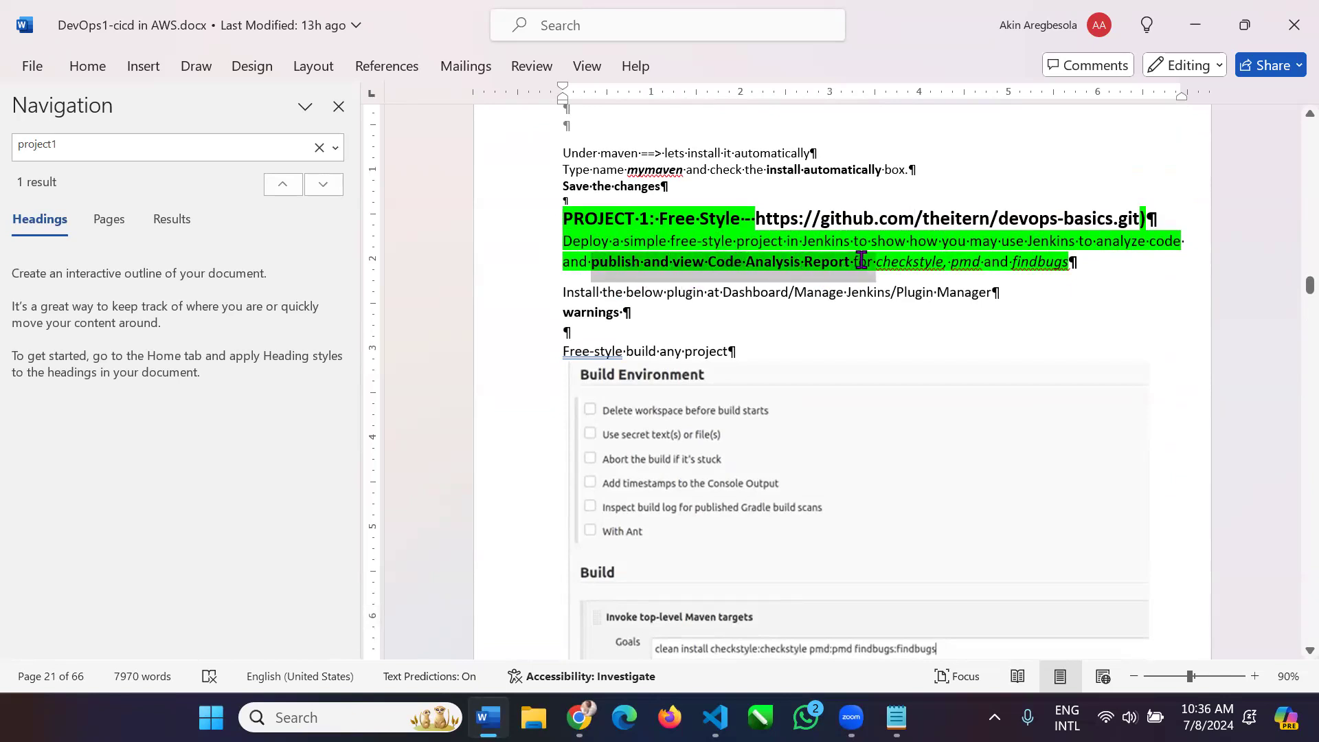
pyautogui.click(930, 260)
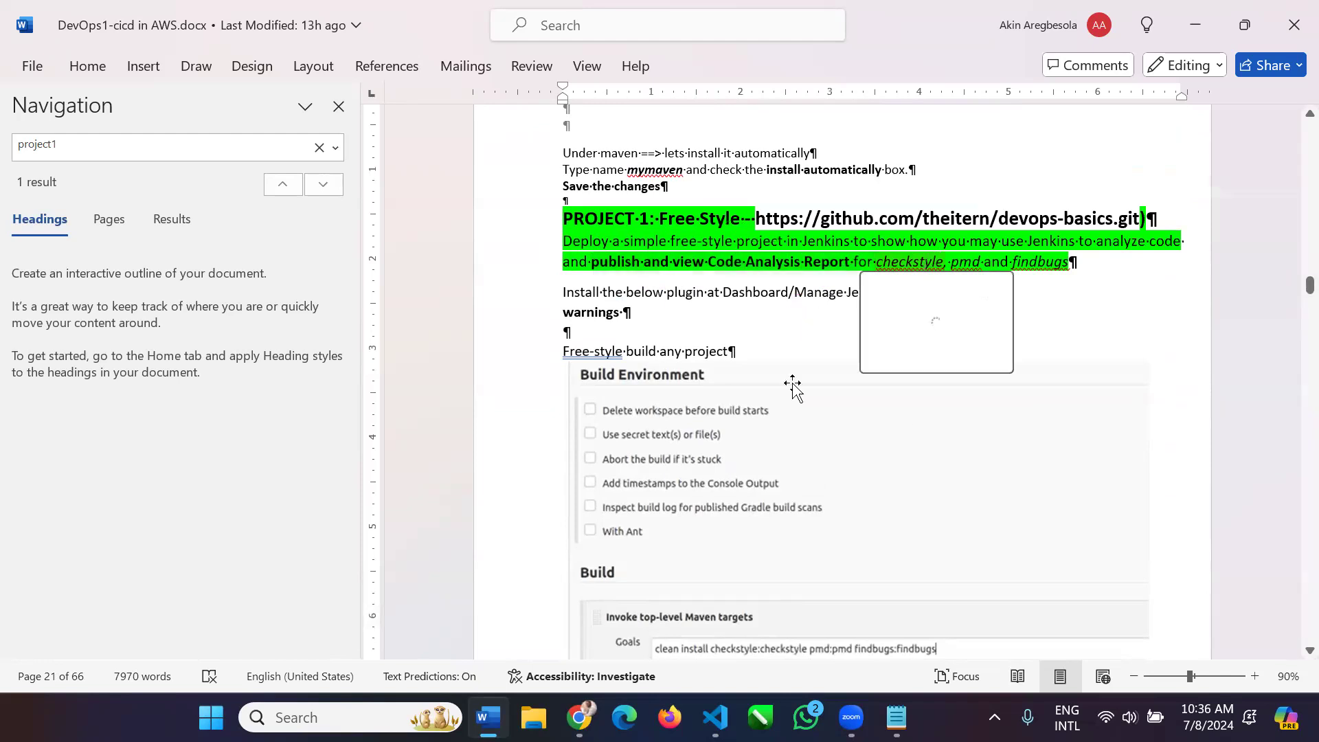
# Highlight the warnings plugin name in the manual and minimize Word
pyautogui.scroll(-1, 1290, 658)
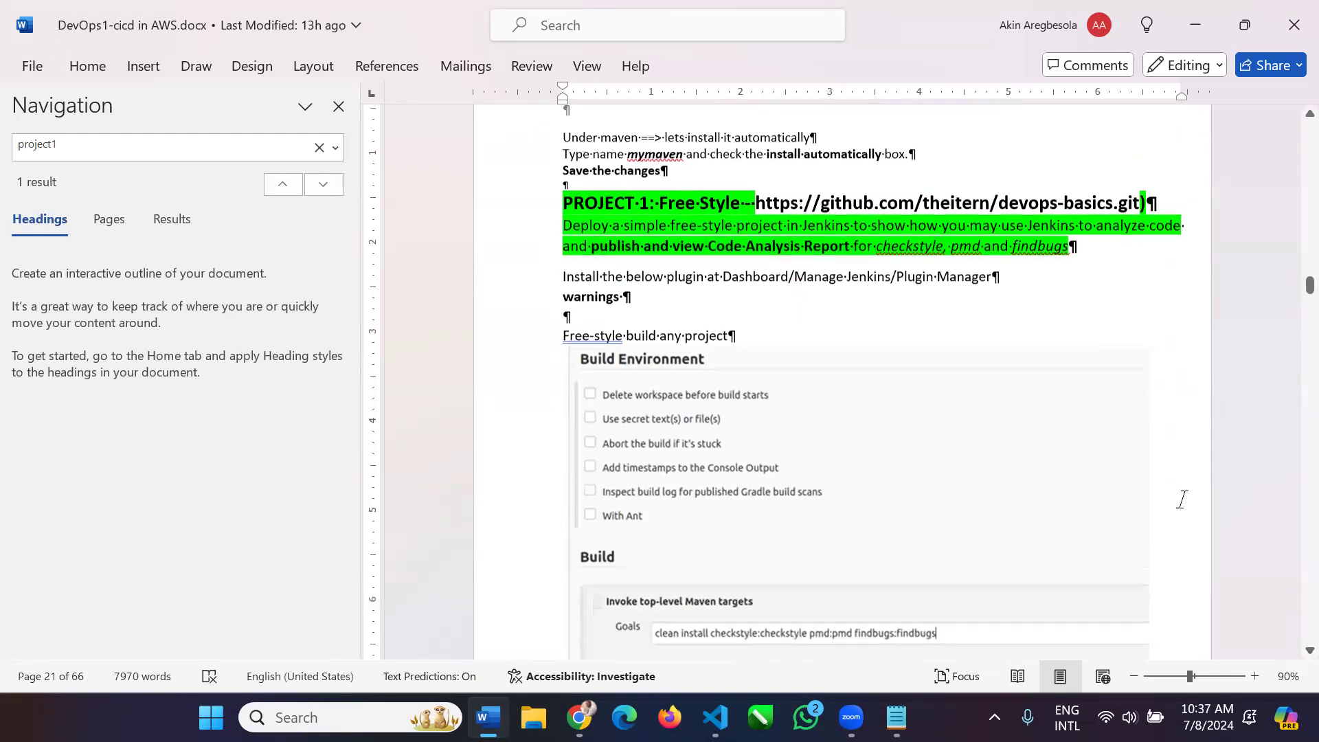
pyautogui.moveTo(561, 297); pyautogui.dragTo(631, 297)
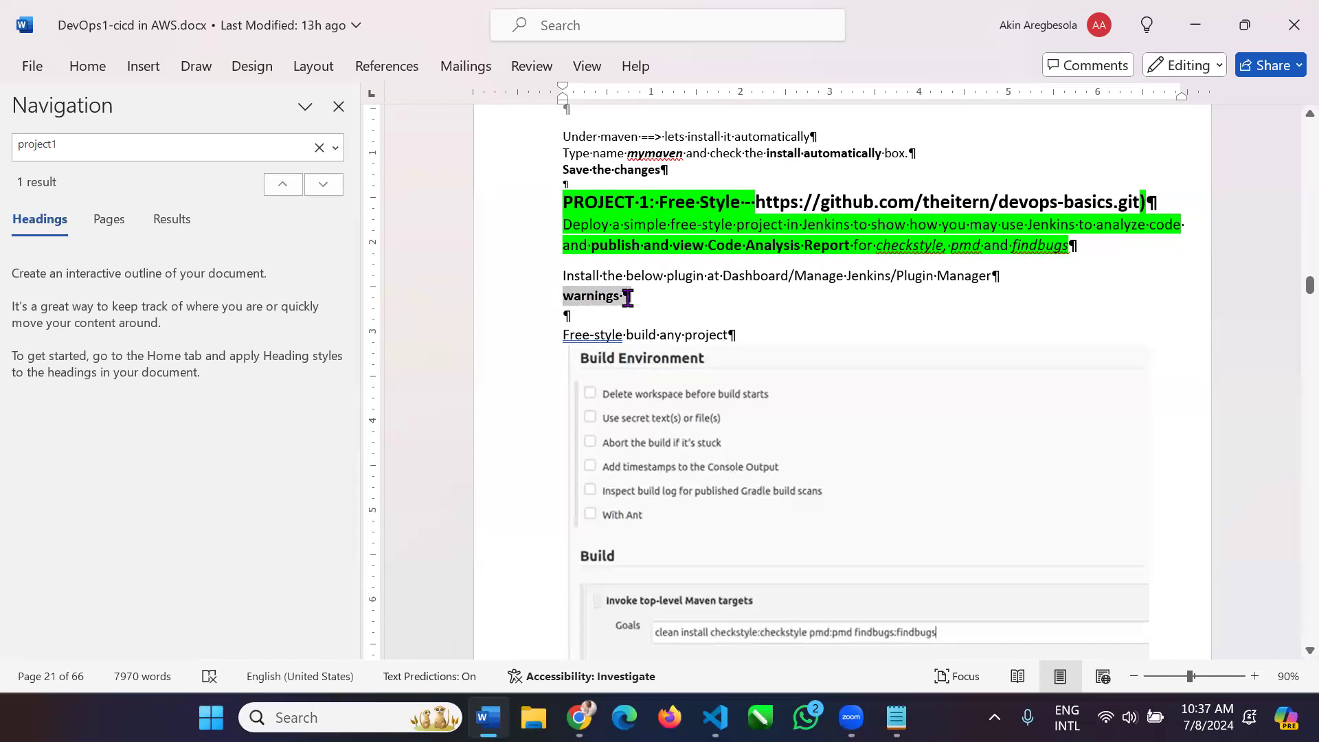
pyautogui.click(589, 305)
pyautogui.click(1202, 23)
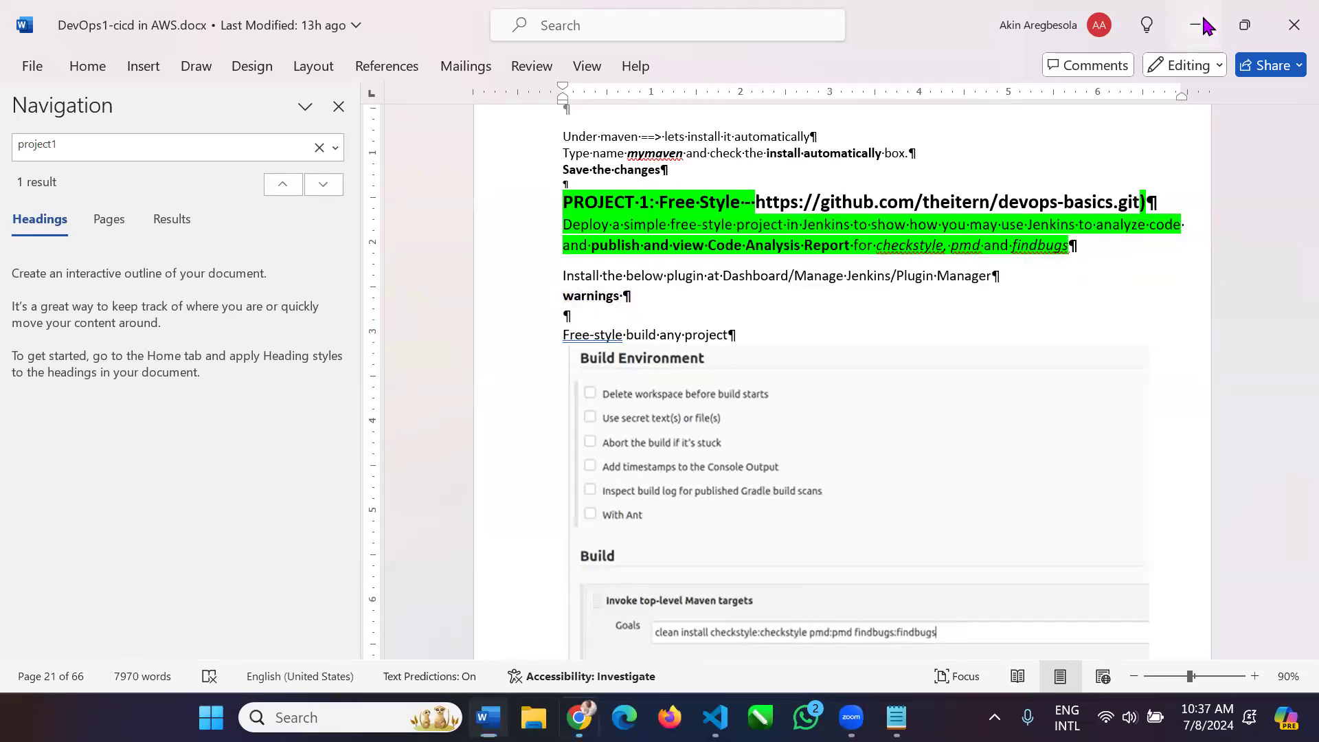
# Install the Warnings plugin from the Jenkins available plugins list
pyautogui.click(54, 115)
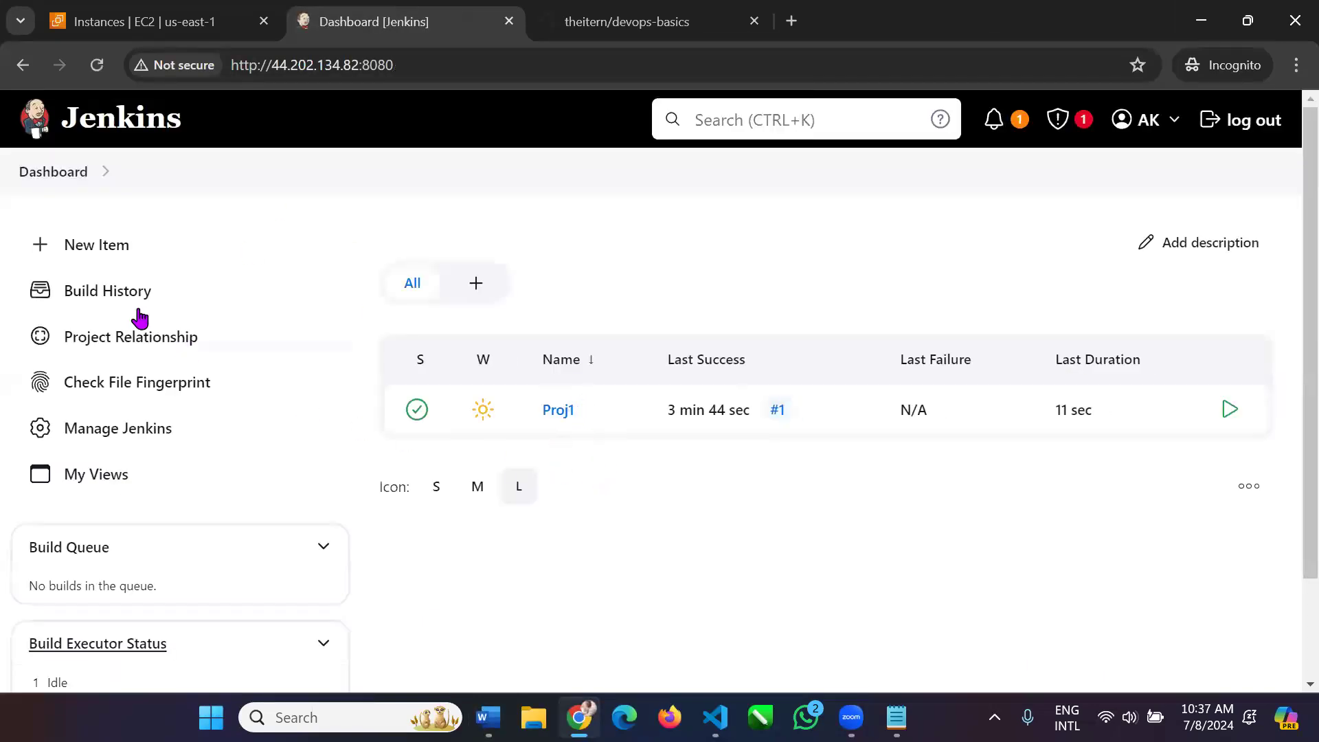
pyautogui.click(558, 410)
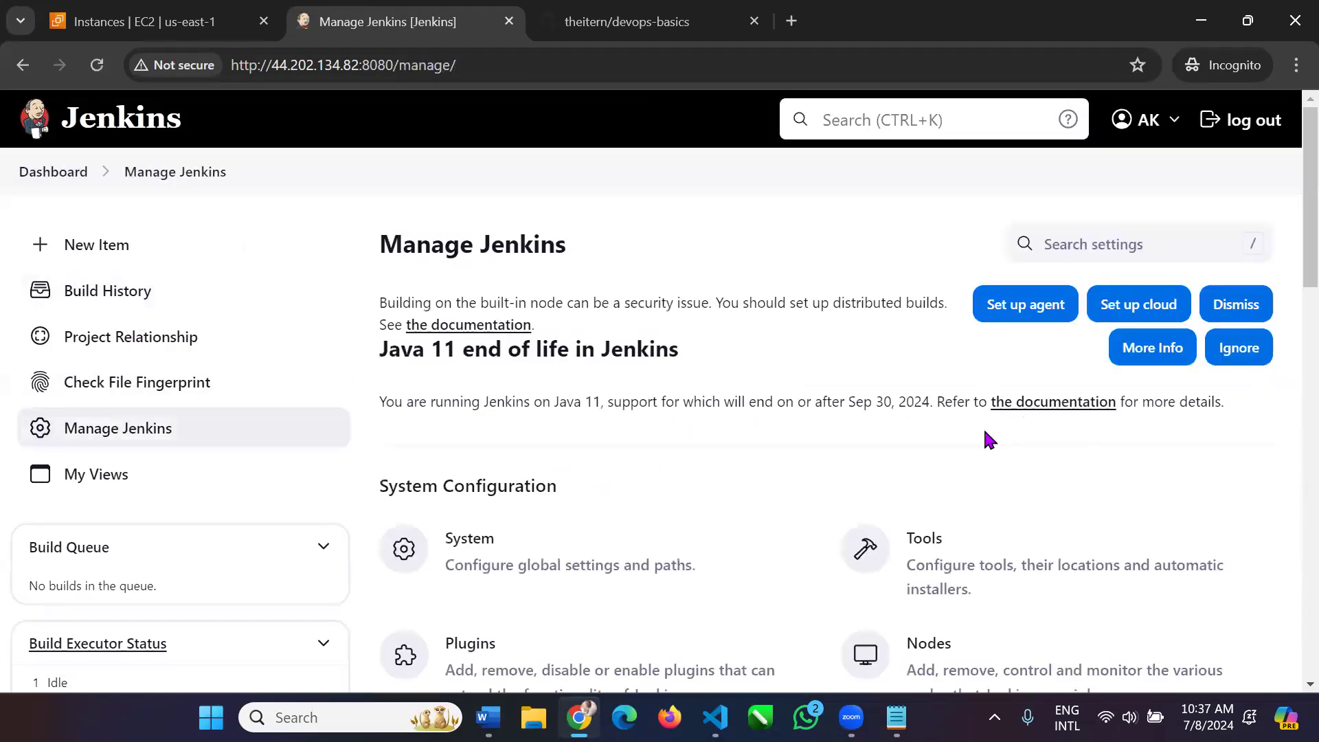
pyautogui.scroll(-1, 484, 553)
pyautogui.click(507, 546)
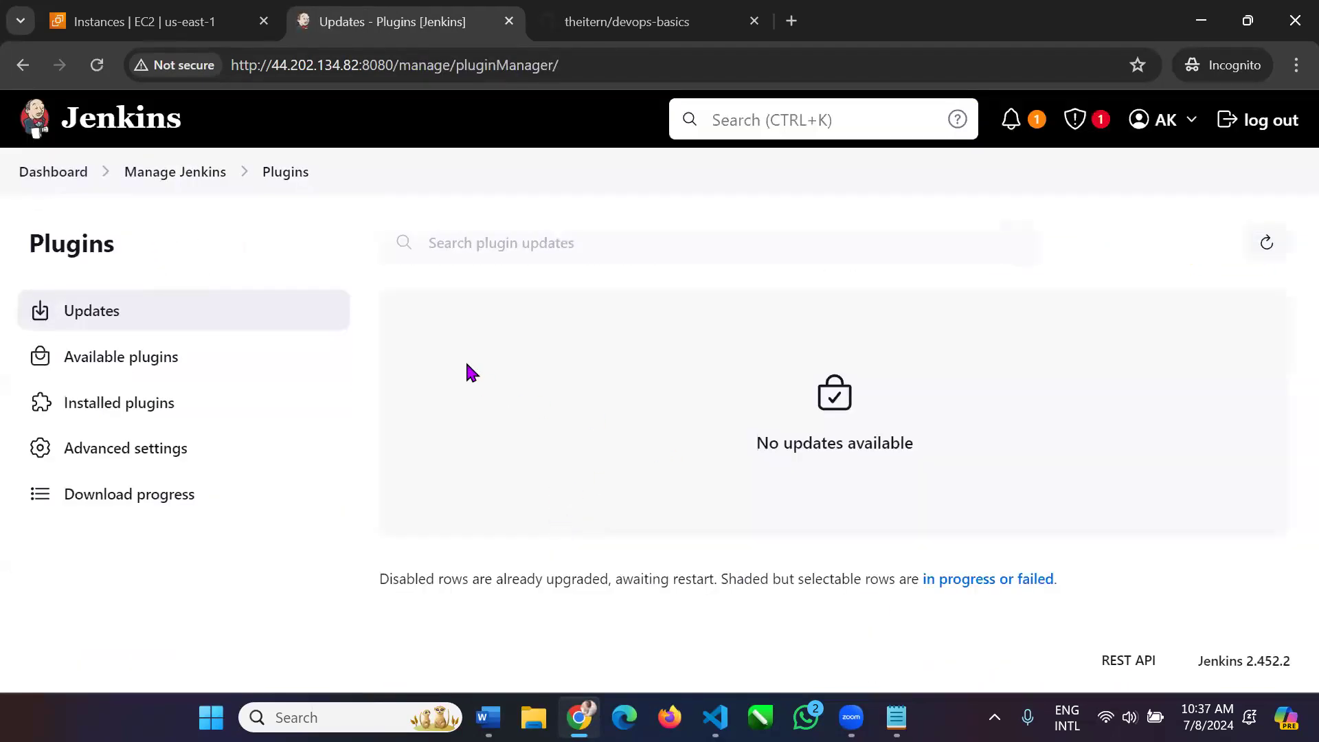
pyautogui.click(109, 368)
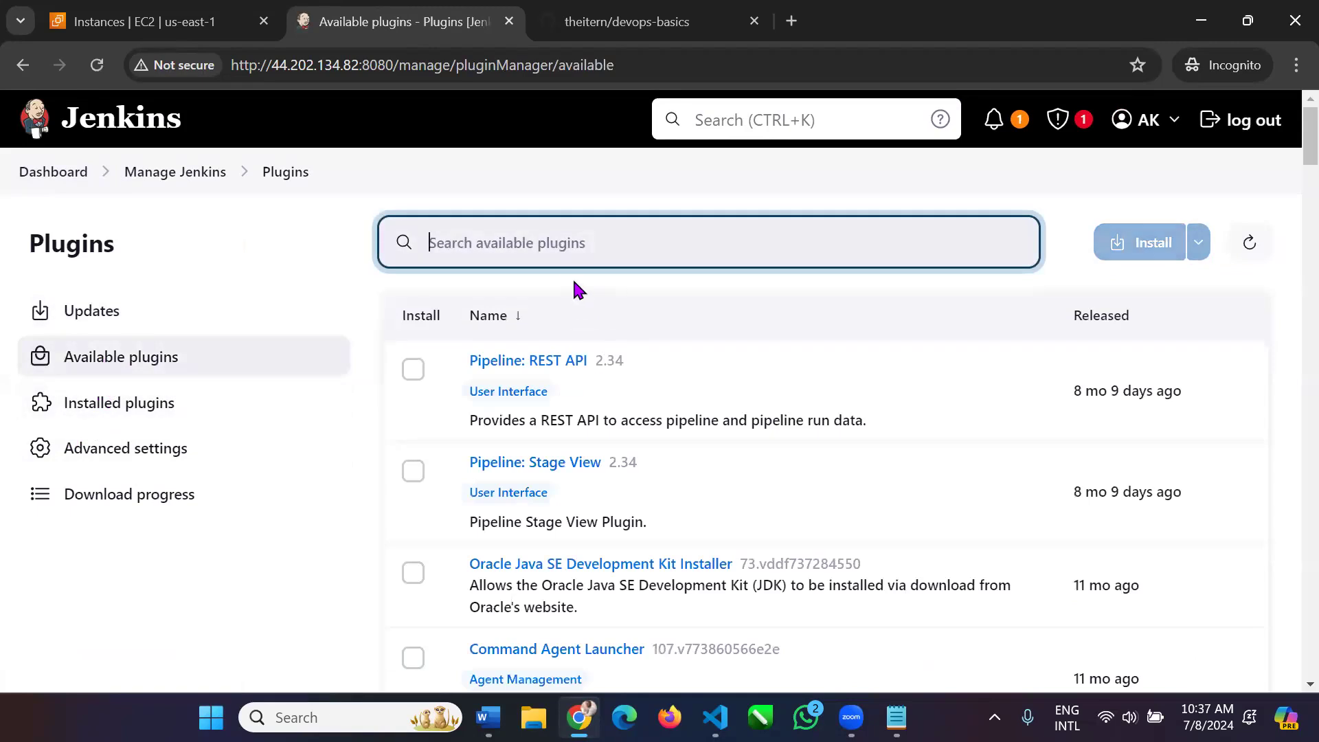
pyautogui.write('Warn')
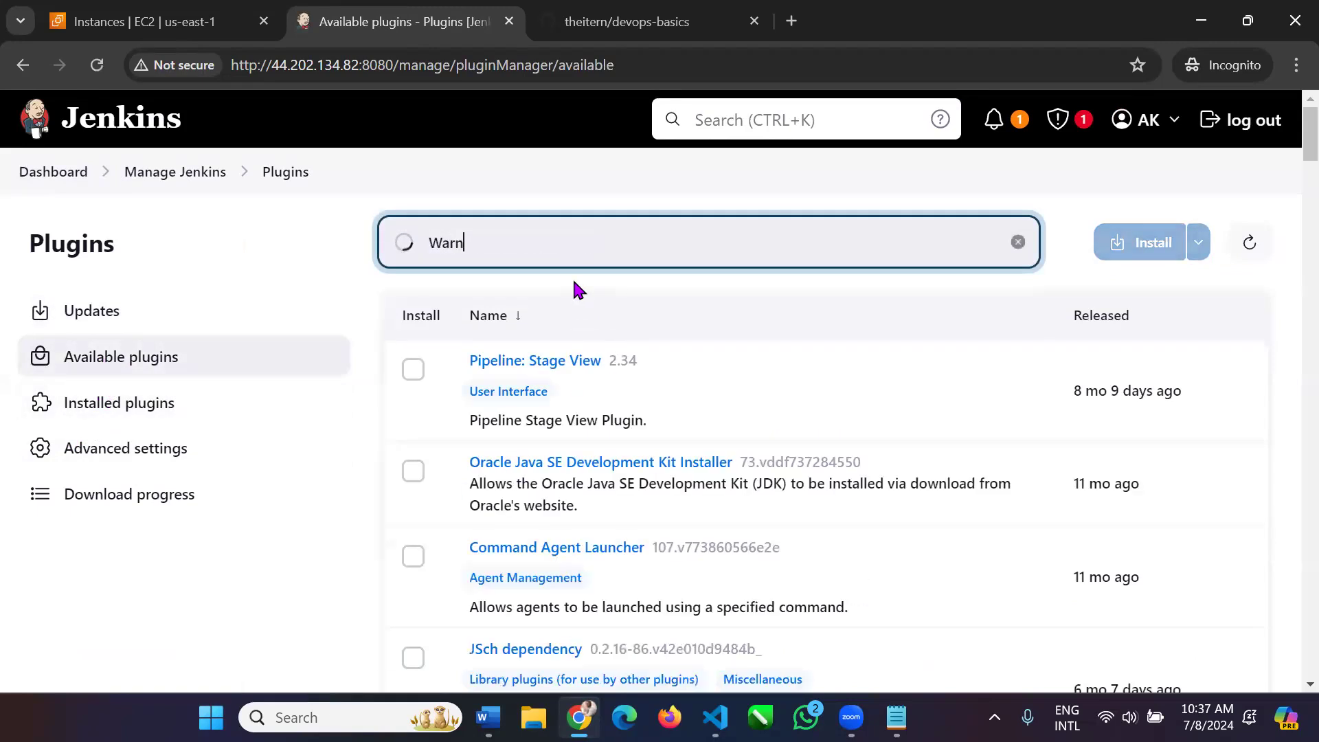
pyautogui.write('ings')
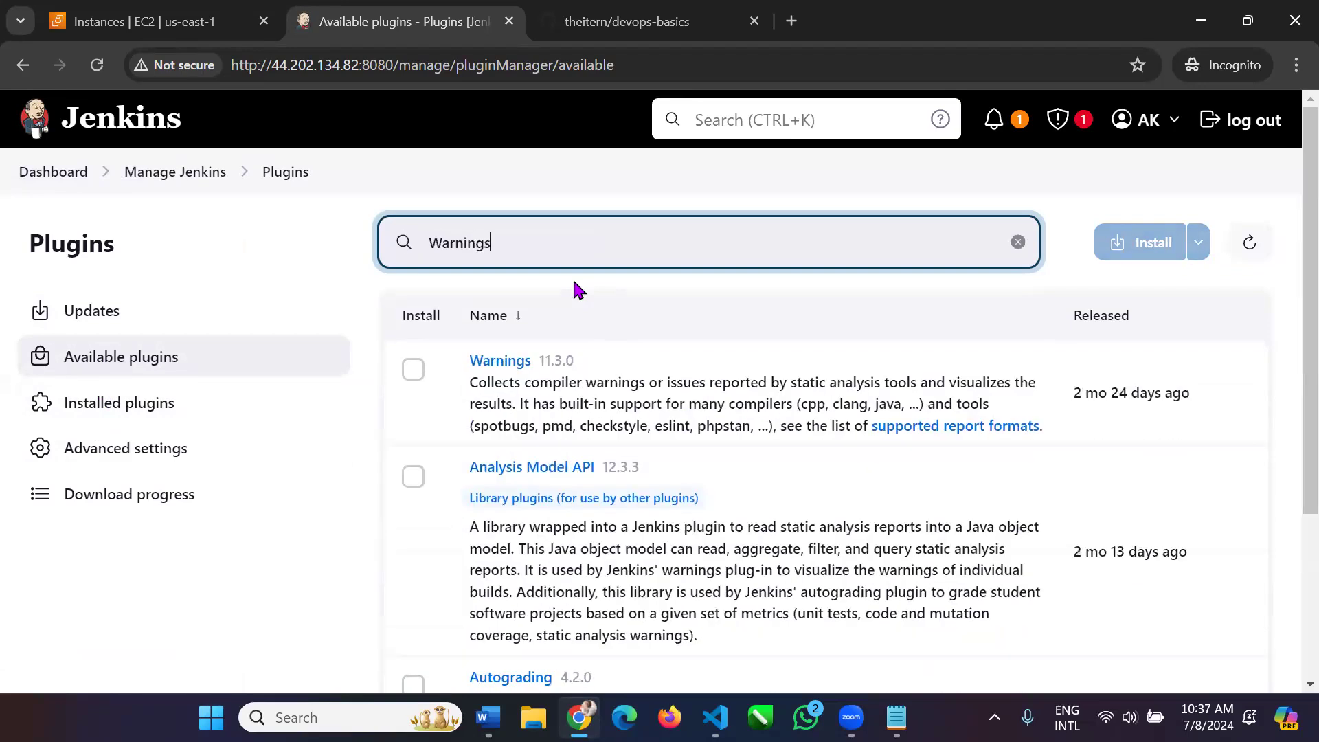
pyautogui.click(414, 377)
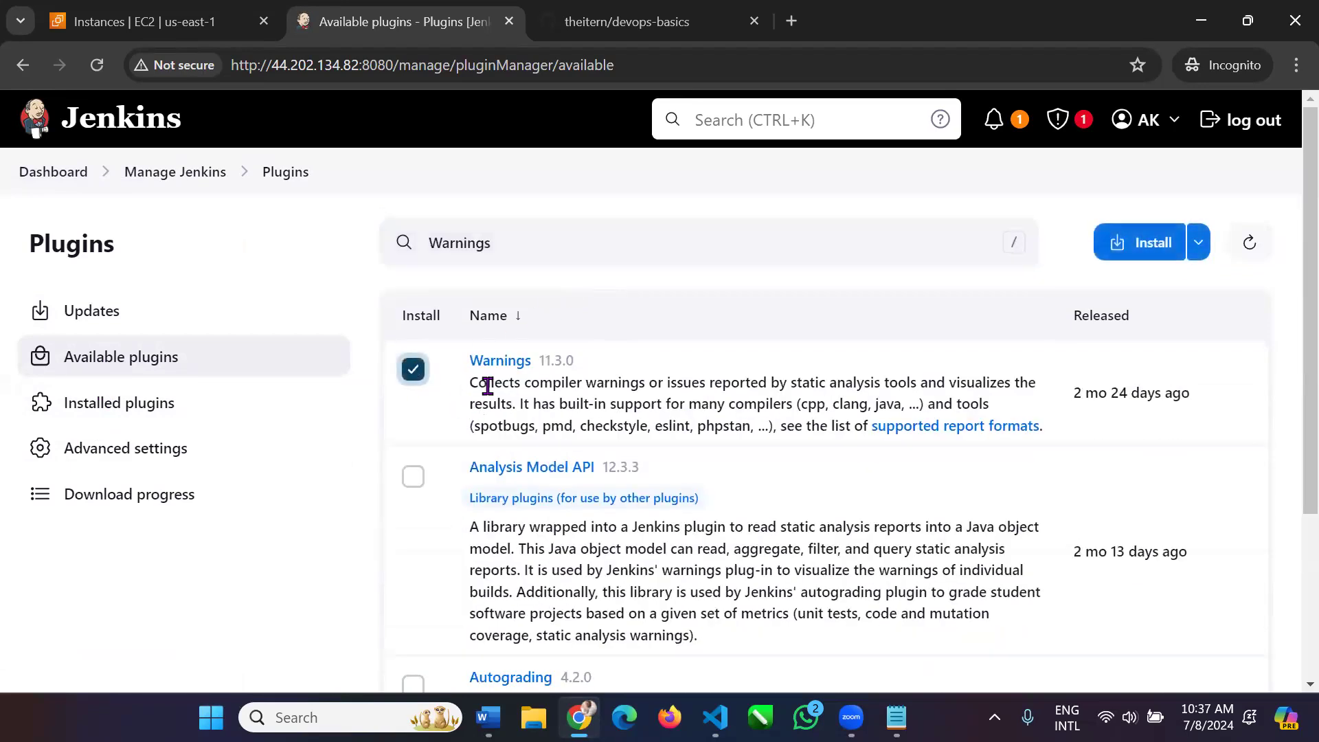
pyautogui.moveTo(475, 382); pyautogui.dragTo(932, 382)
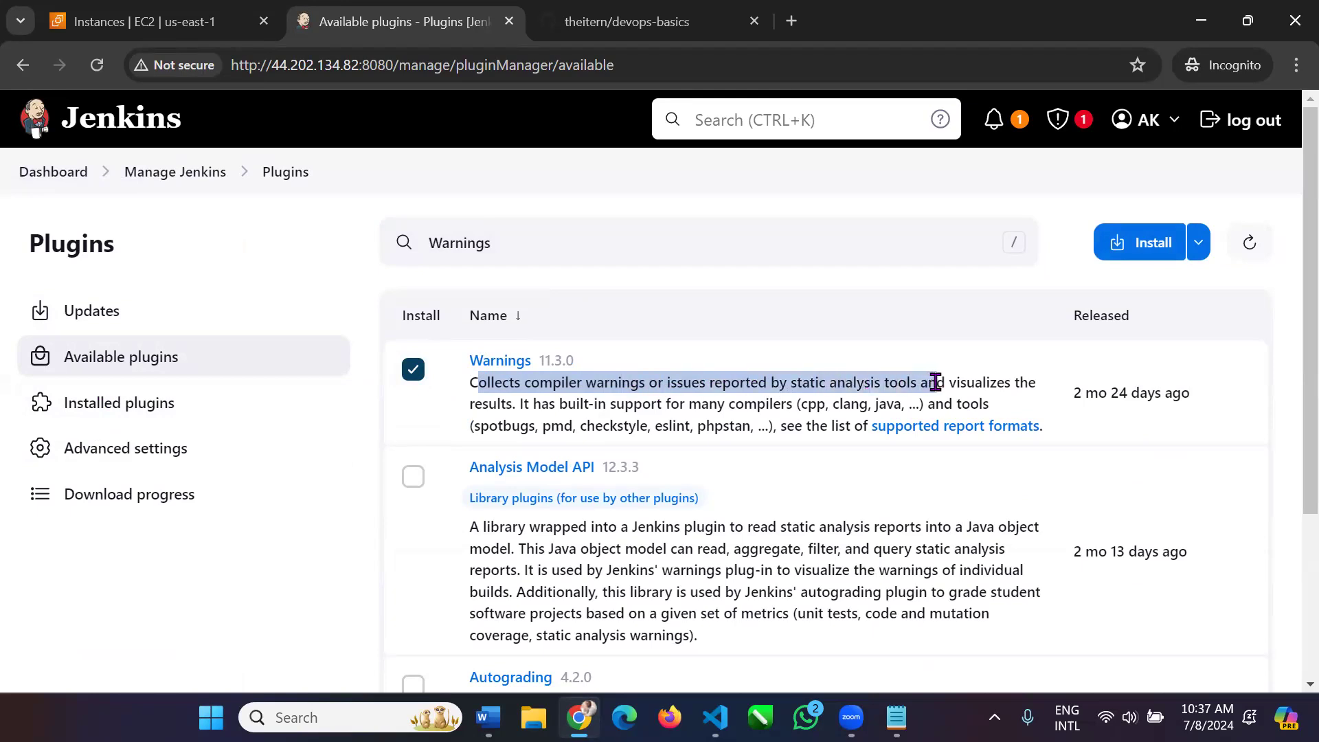
pyautogui.moveTo(991, 383); pyautogui.dragTo(1031, 385)
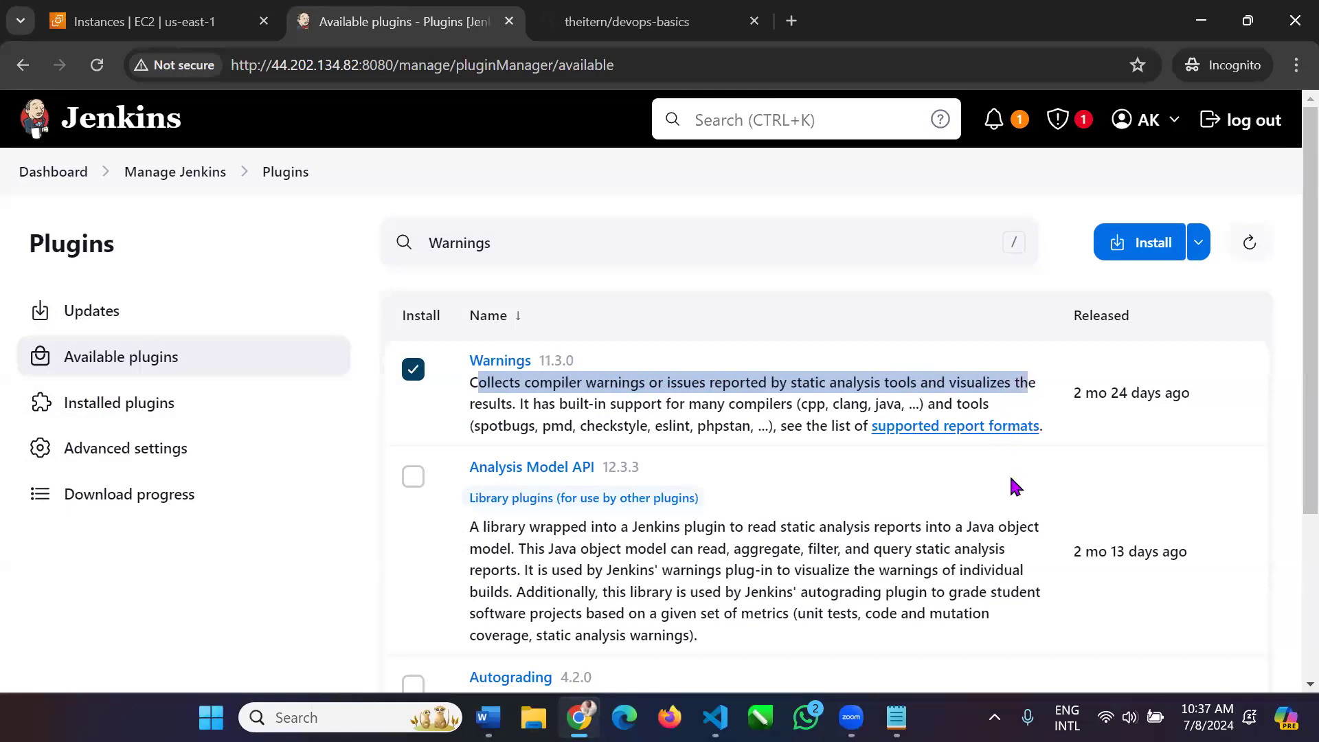
pyautogui.click(1142, 245)
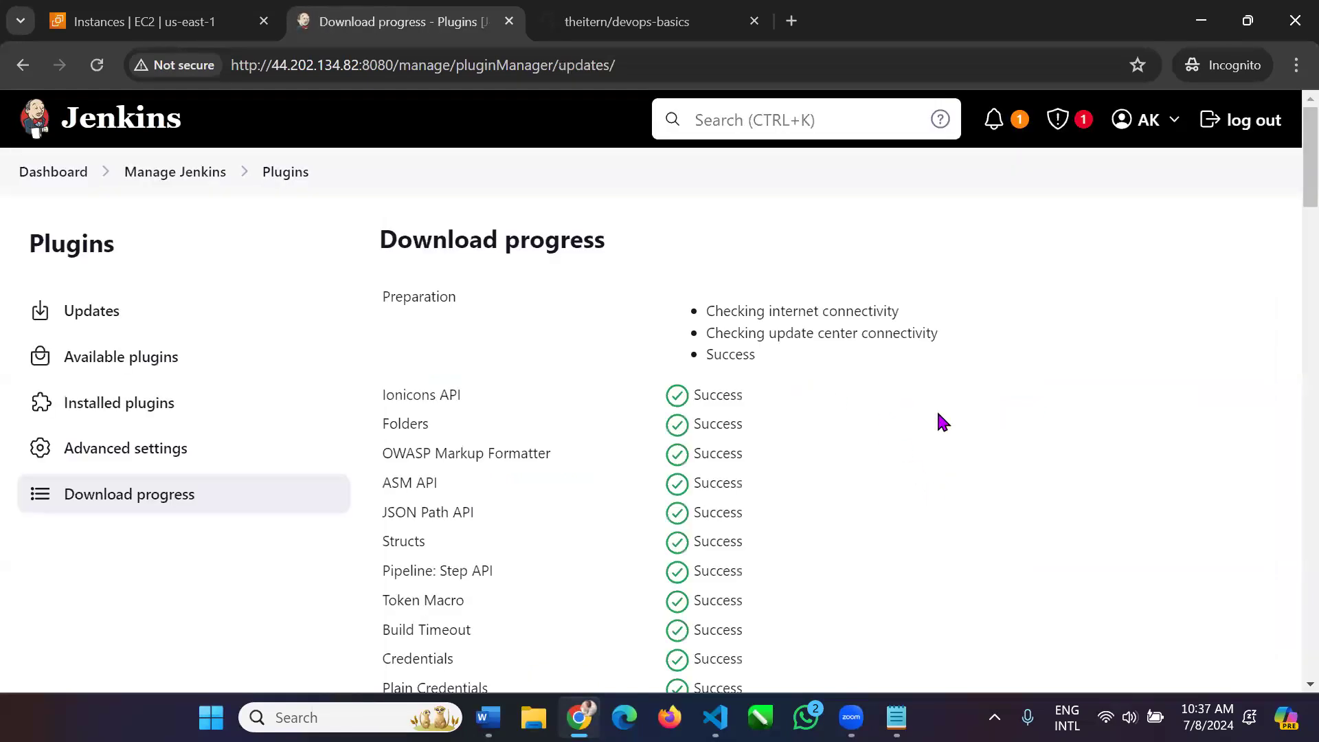
# Check the plugin download progress, glance at the manual, and return to the Jenkins dashboard
pyautogui.scroll(-10, 1007, 468)
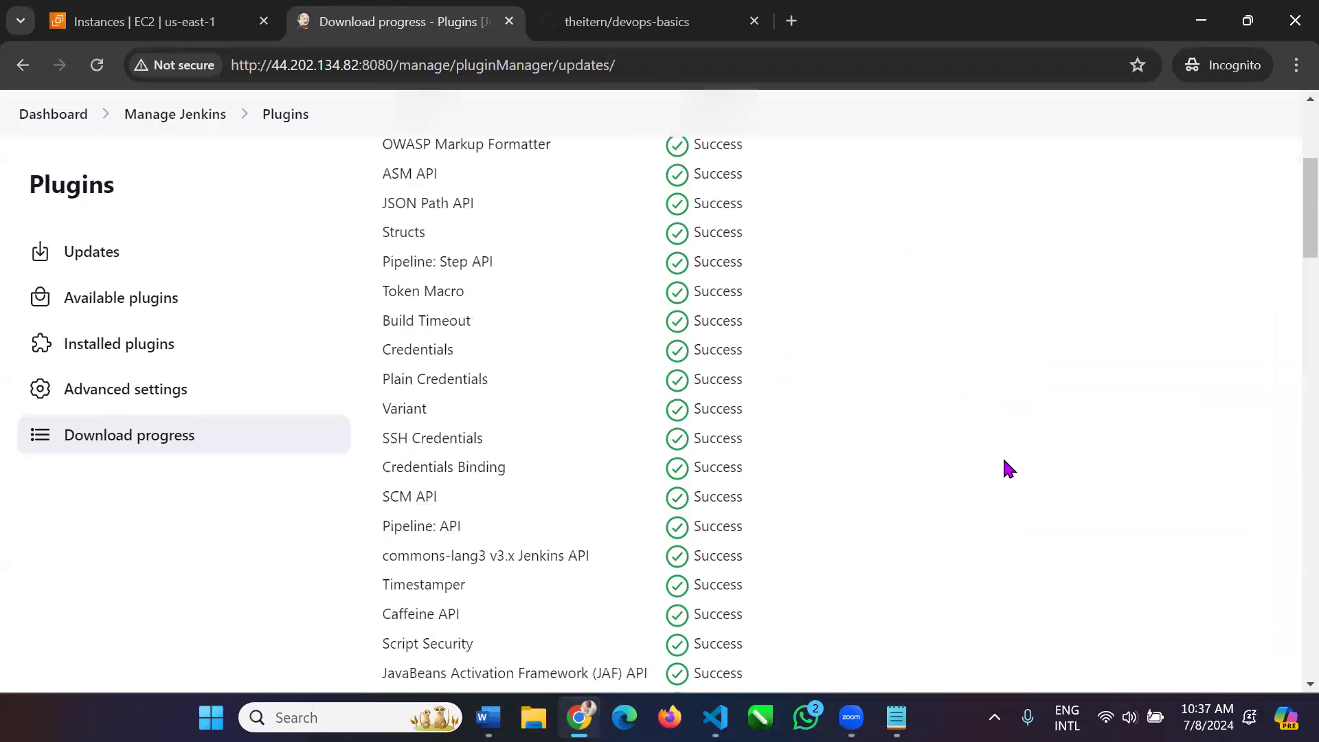
pyautogui.scroll(-7, 1001, 454)
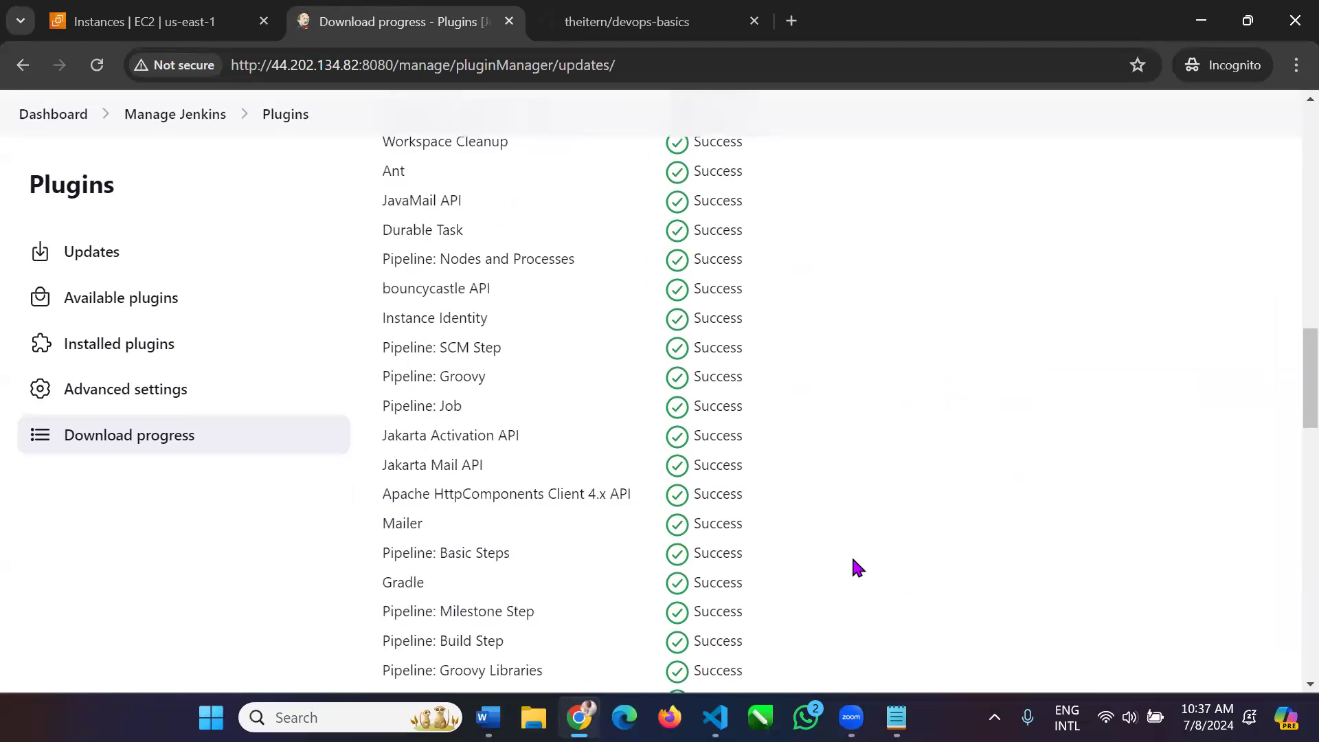
pyautogui.scroll(5, 856, 565)
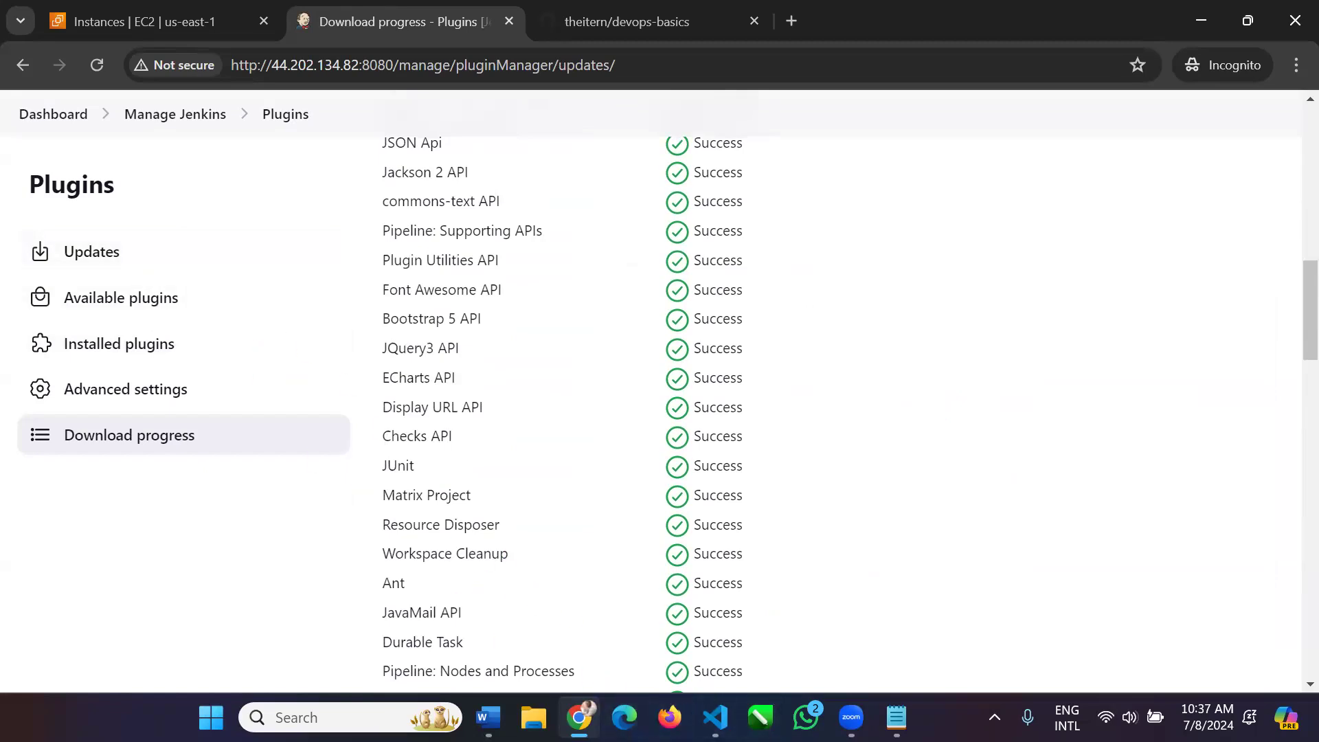
pyautogui.click(488, 717)
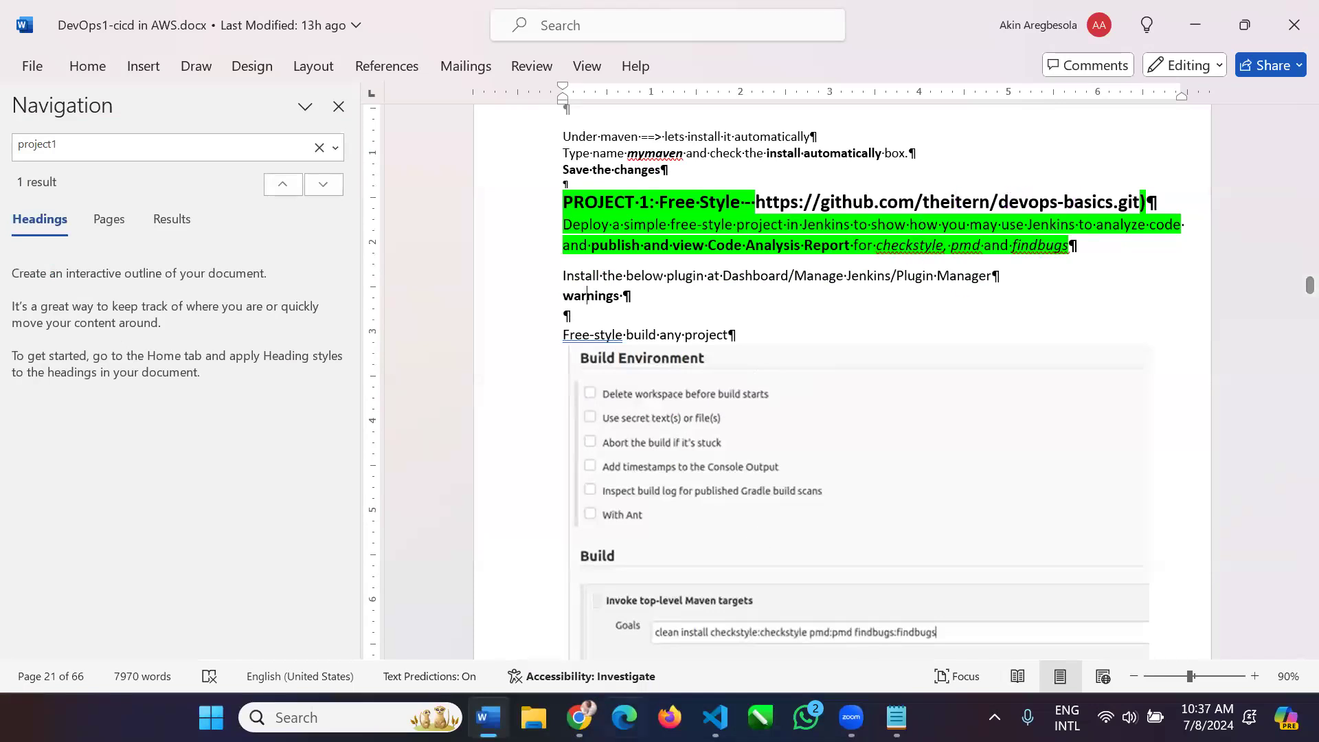
pyautogui.click(579, 718)
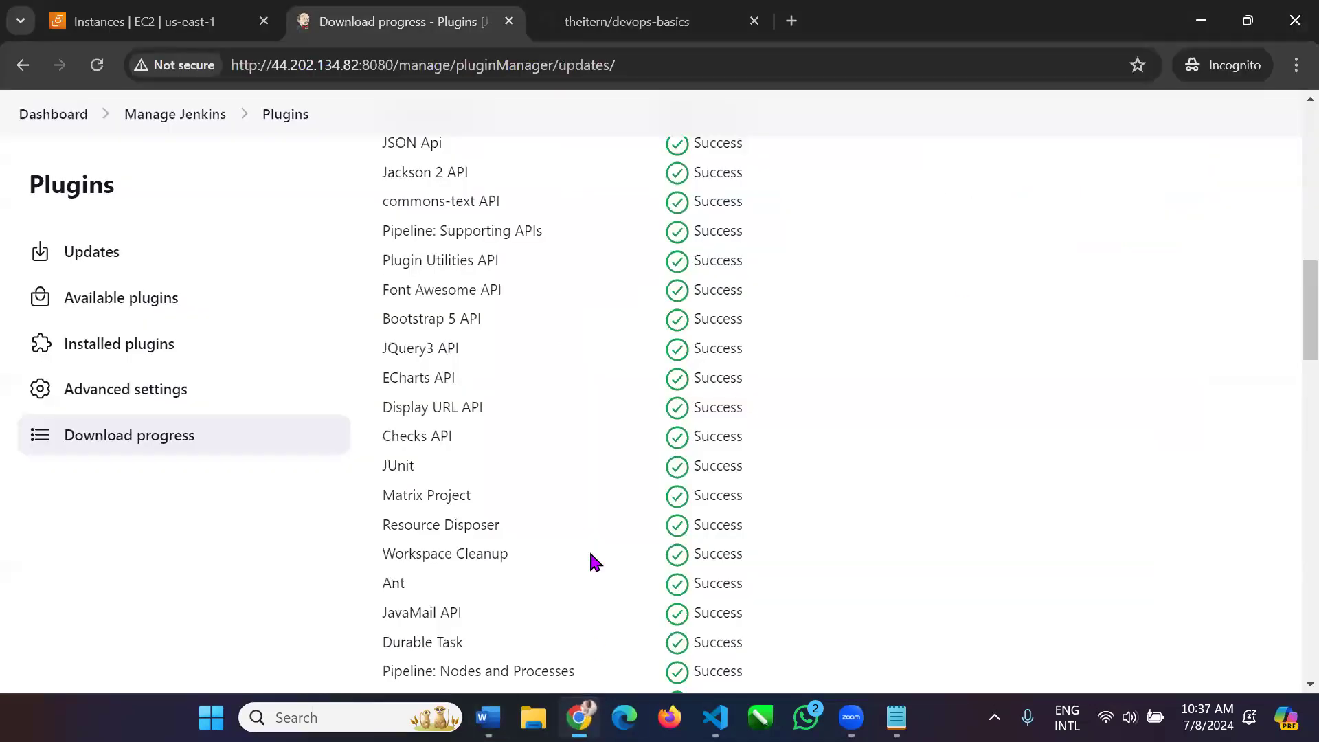
pyautogui.click(96, 136)
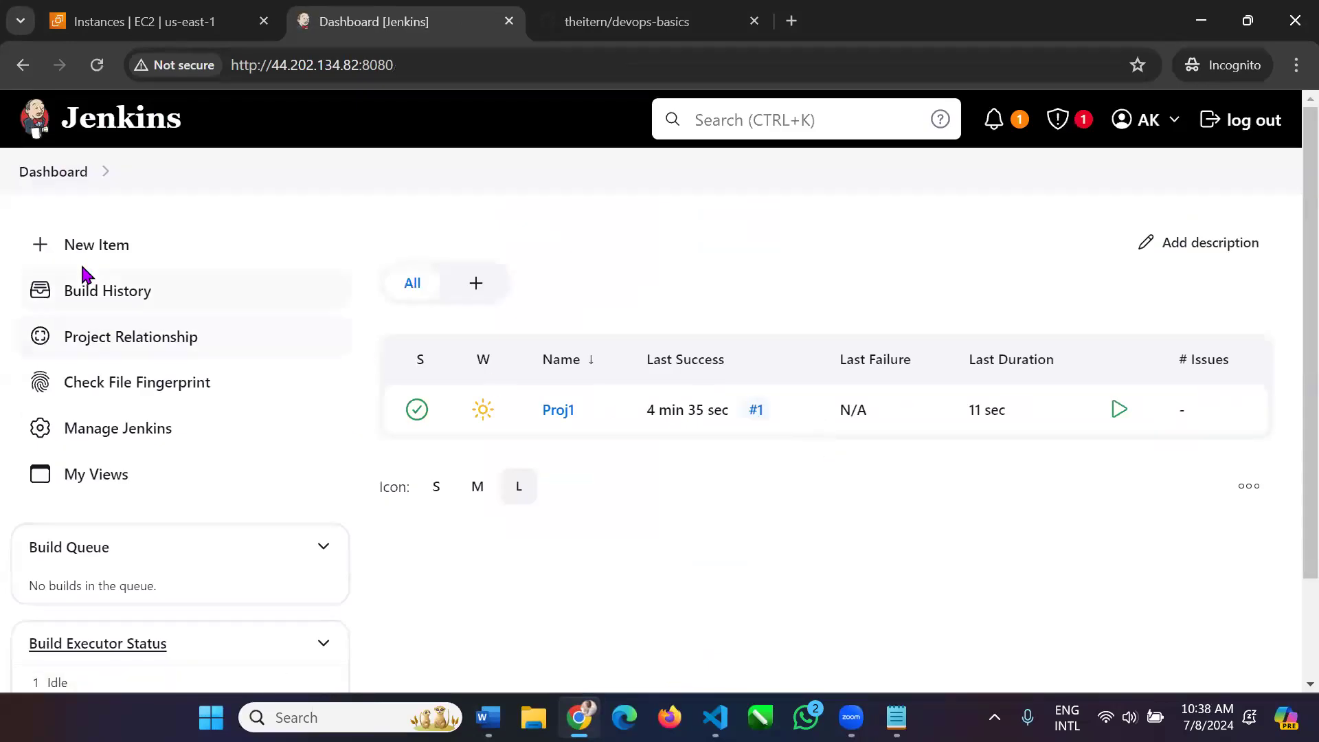
# Create a new freestyle project named Proj2
pyautogui.click(83, 255)
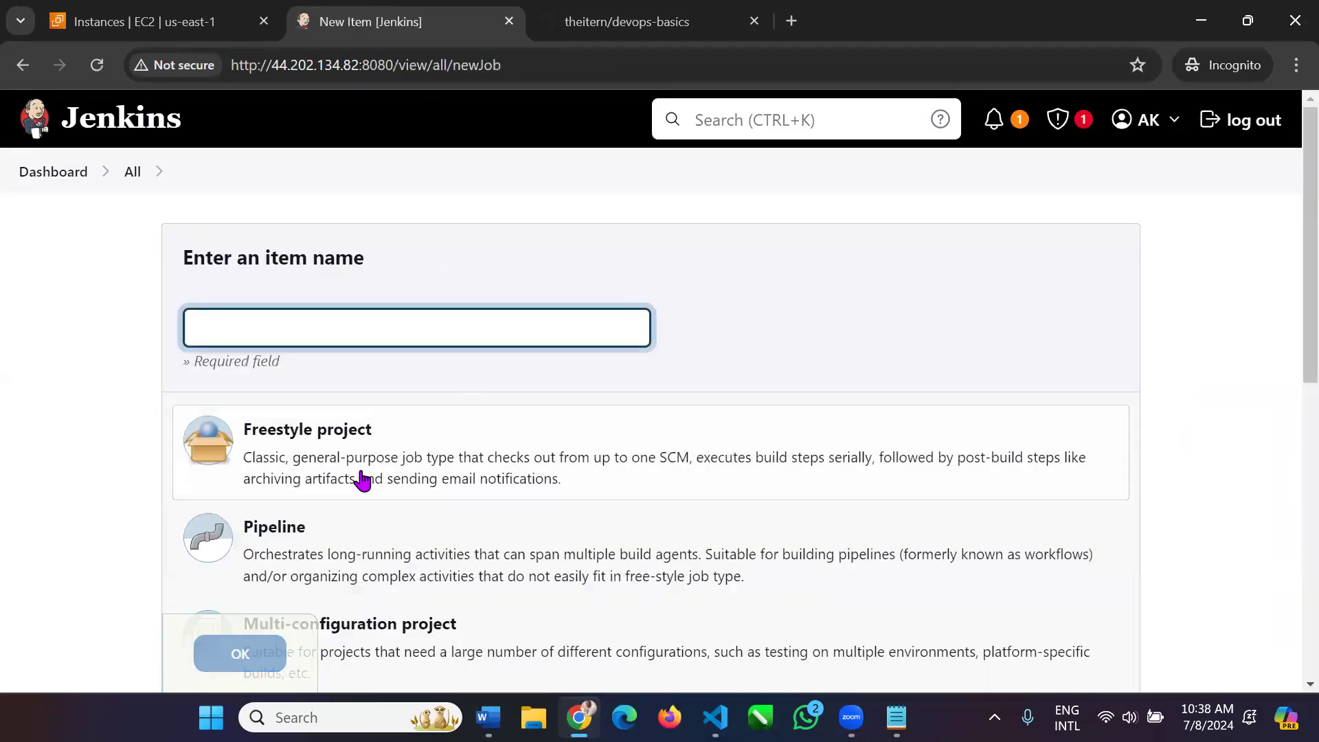
pyautogui.click(302, 328)
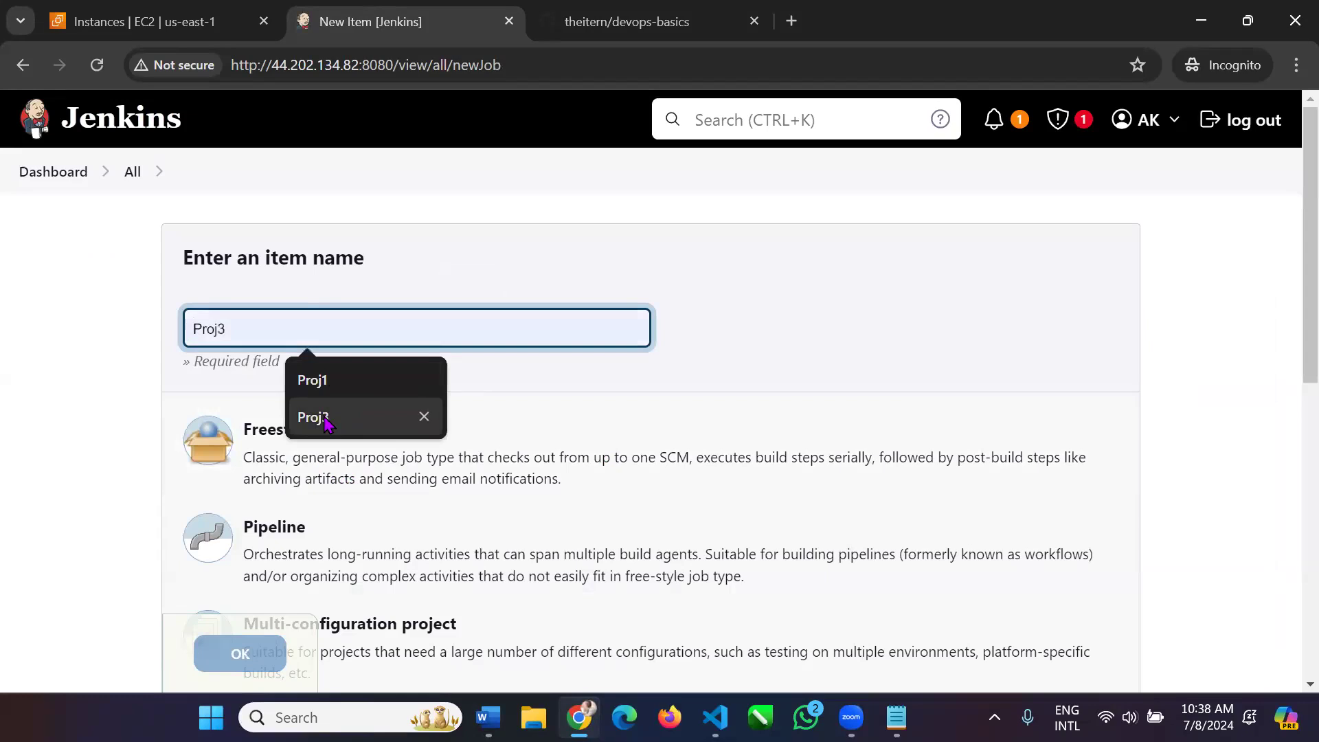
pyautogui.click(309, 380)
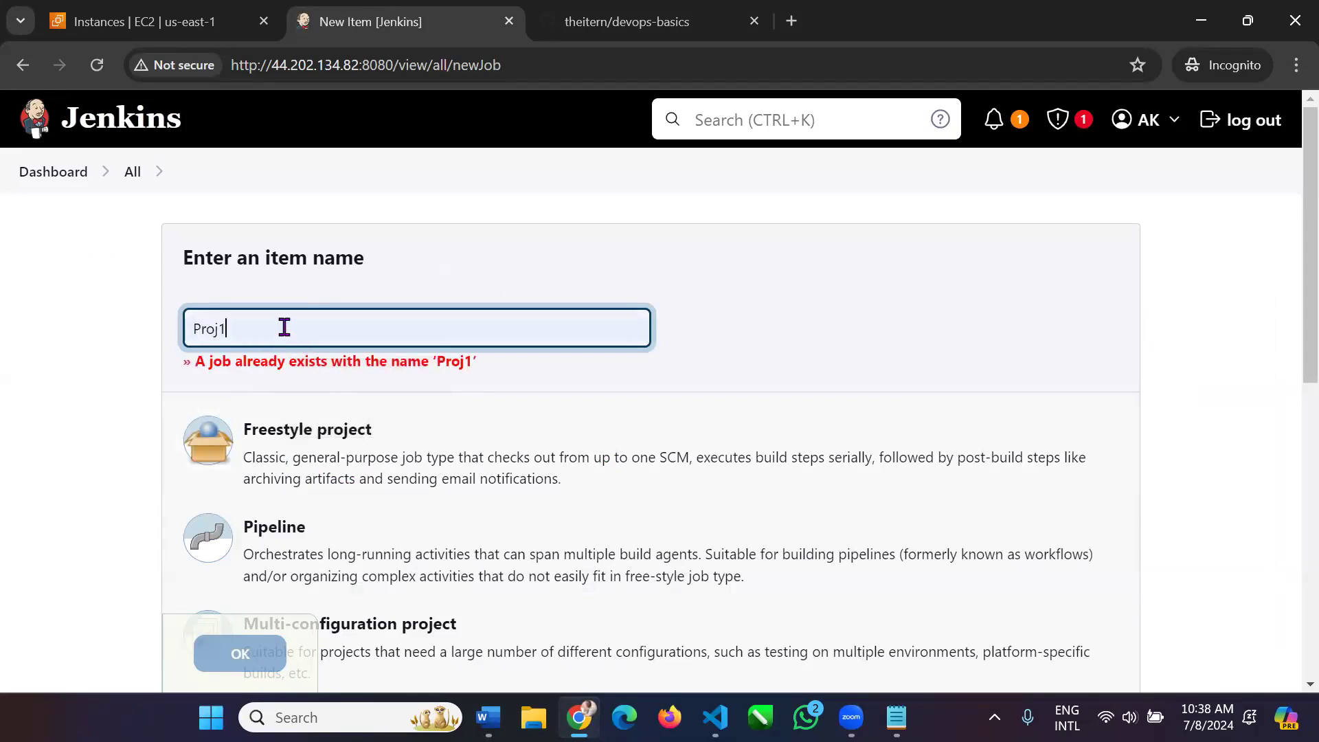
pyautogui.press('BackSpace')
pyautogui.write('2')
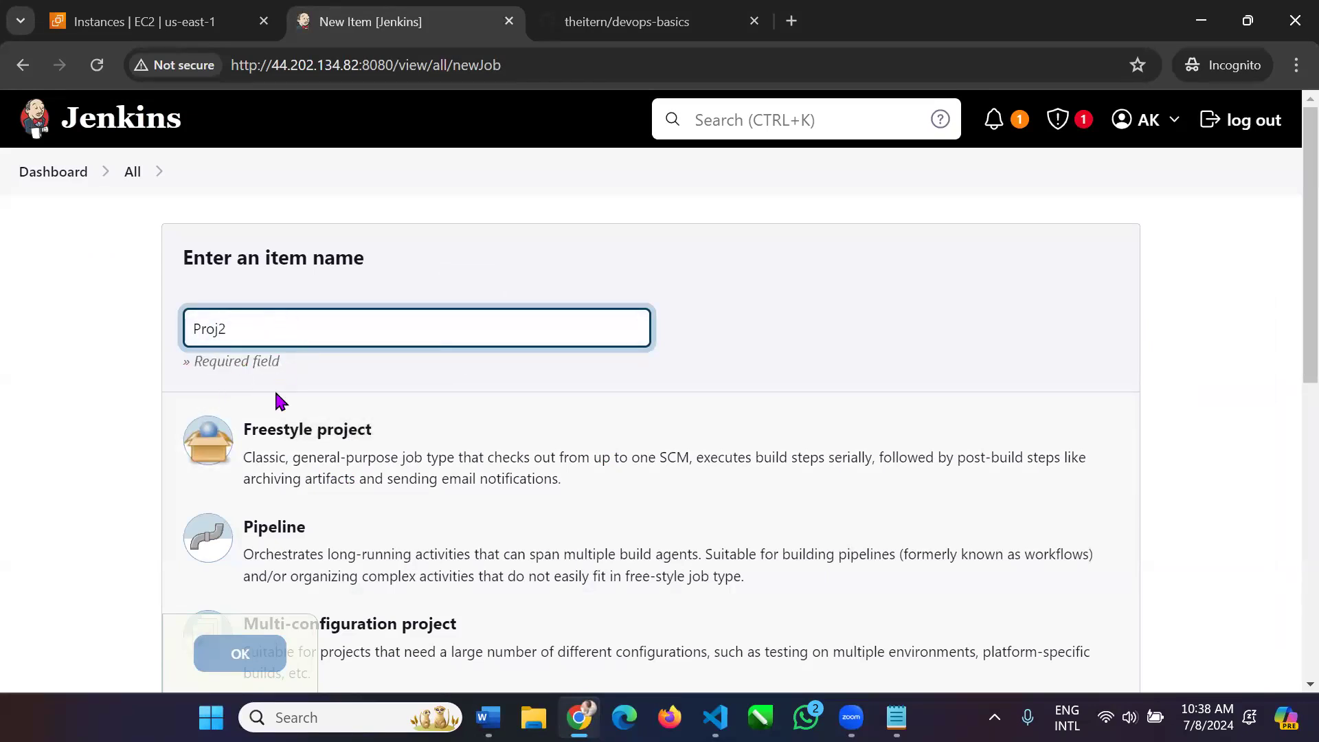
pyautogui.click(283, 447)
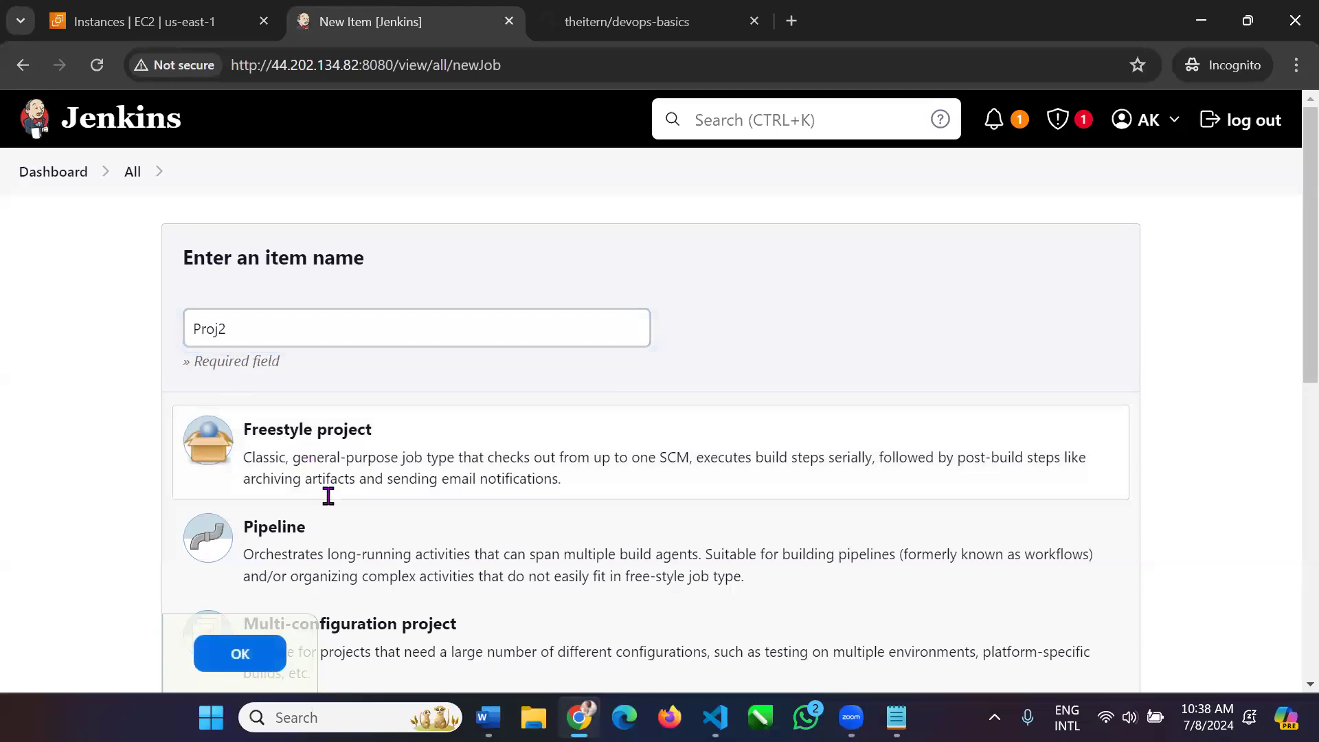
pyautogui.click(244, 658)
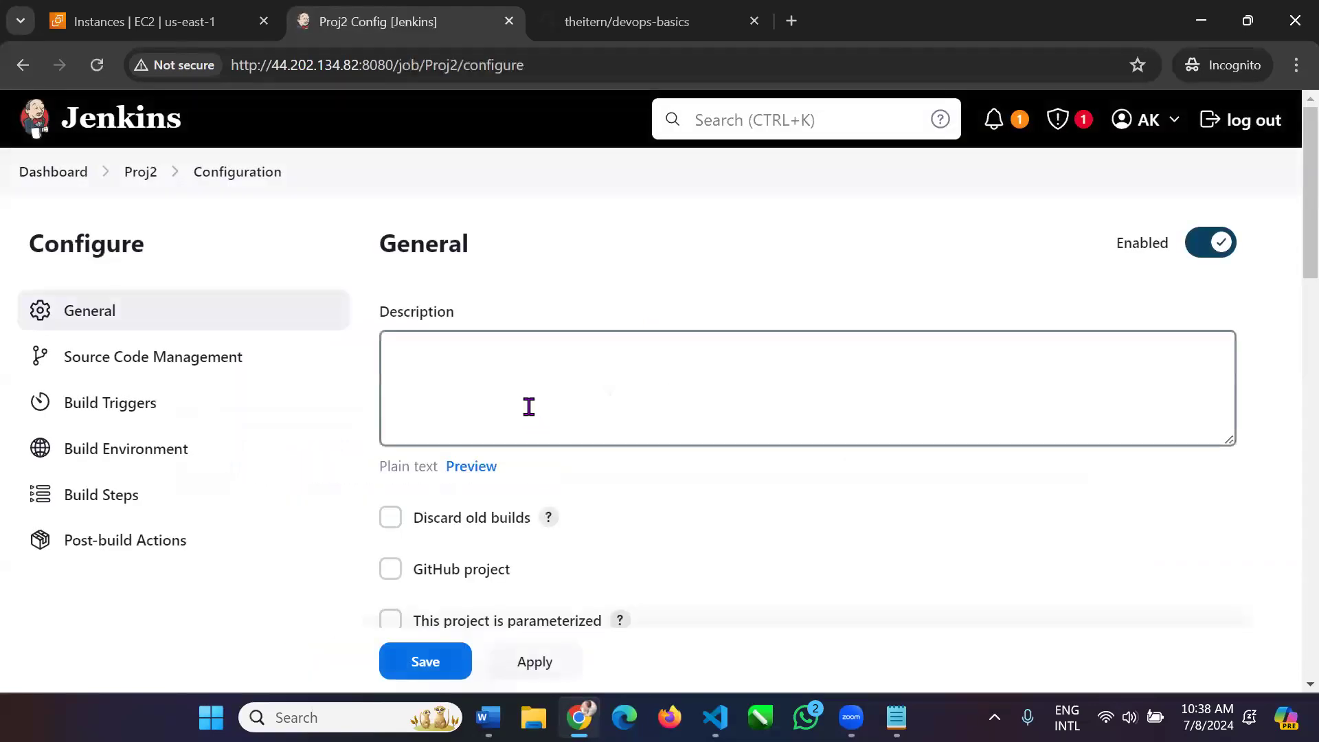
pyautogui.click(156, 364)
pyautogui.click(420, 292)
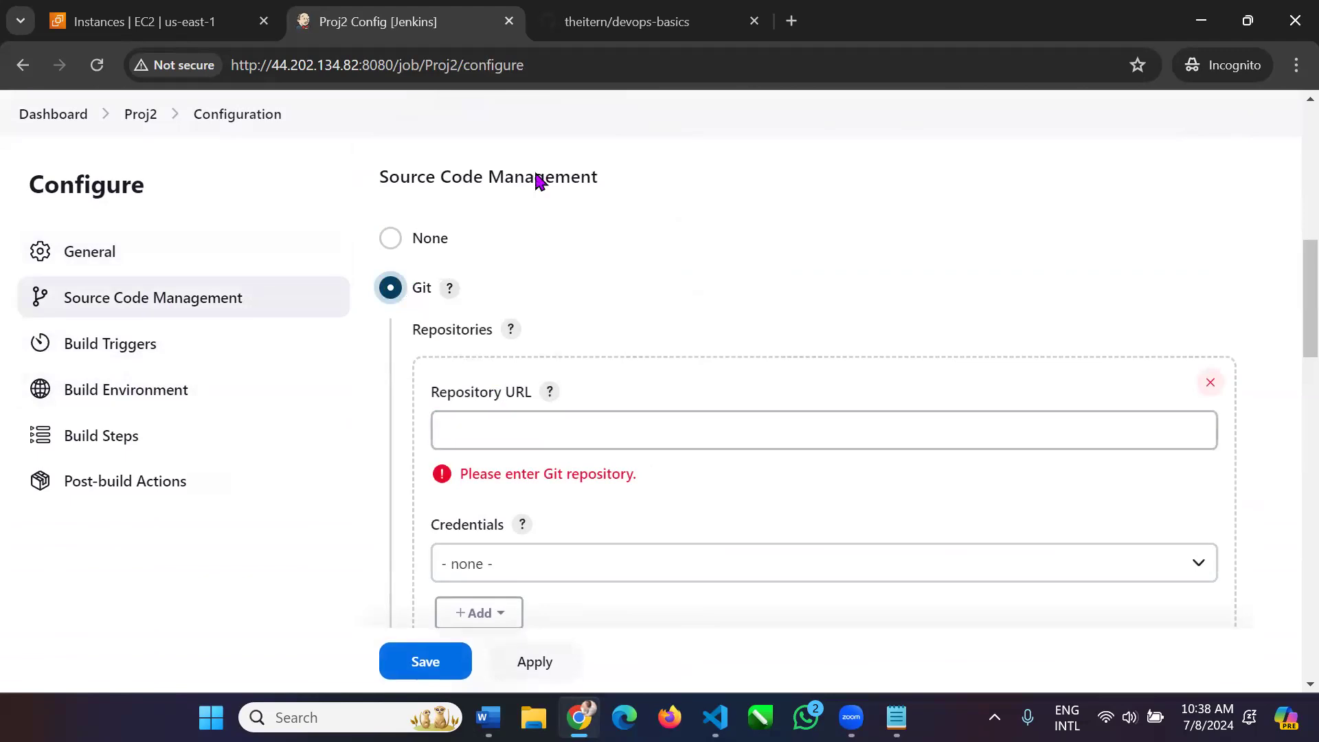
pyautogui.click(625, 23)
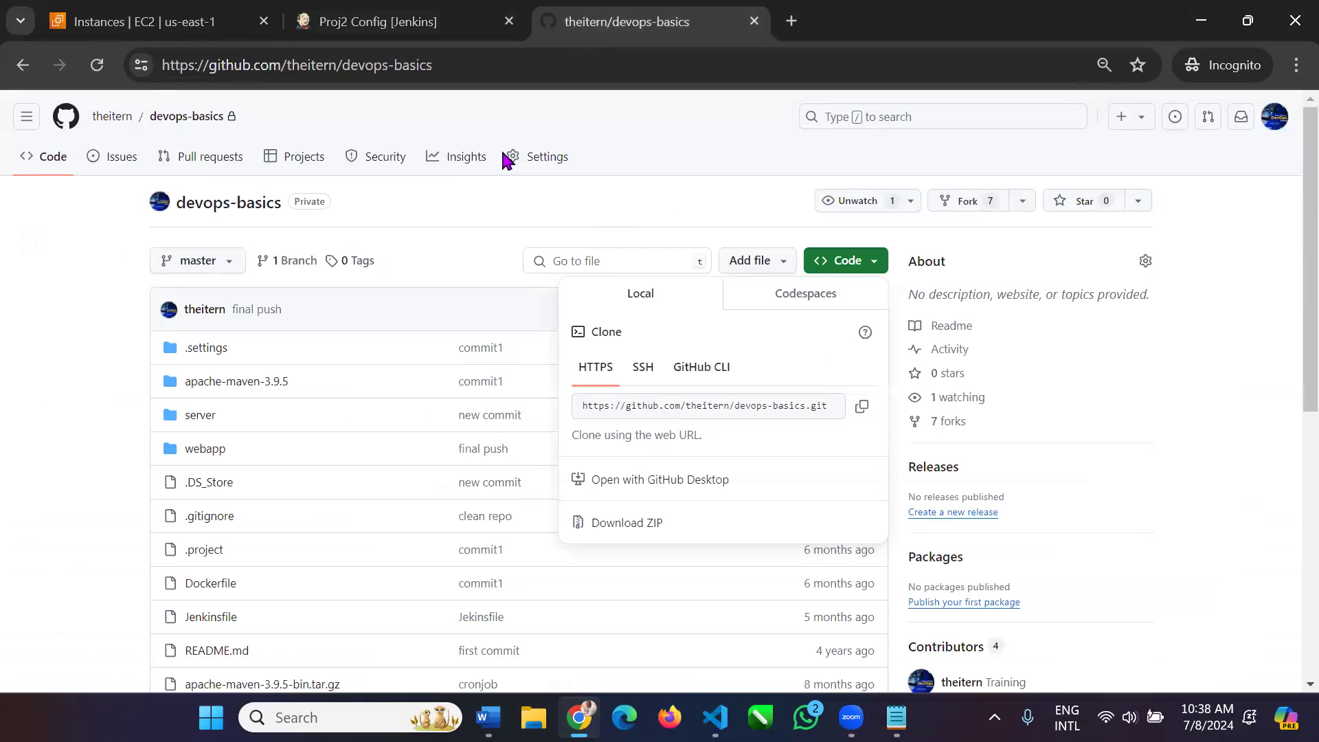
pyautogui.click(871, 268)
pyautogui.click(867, 265)
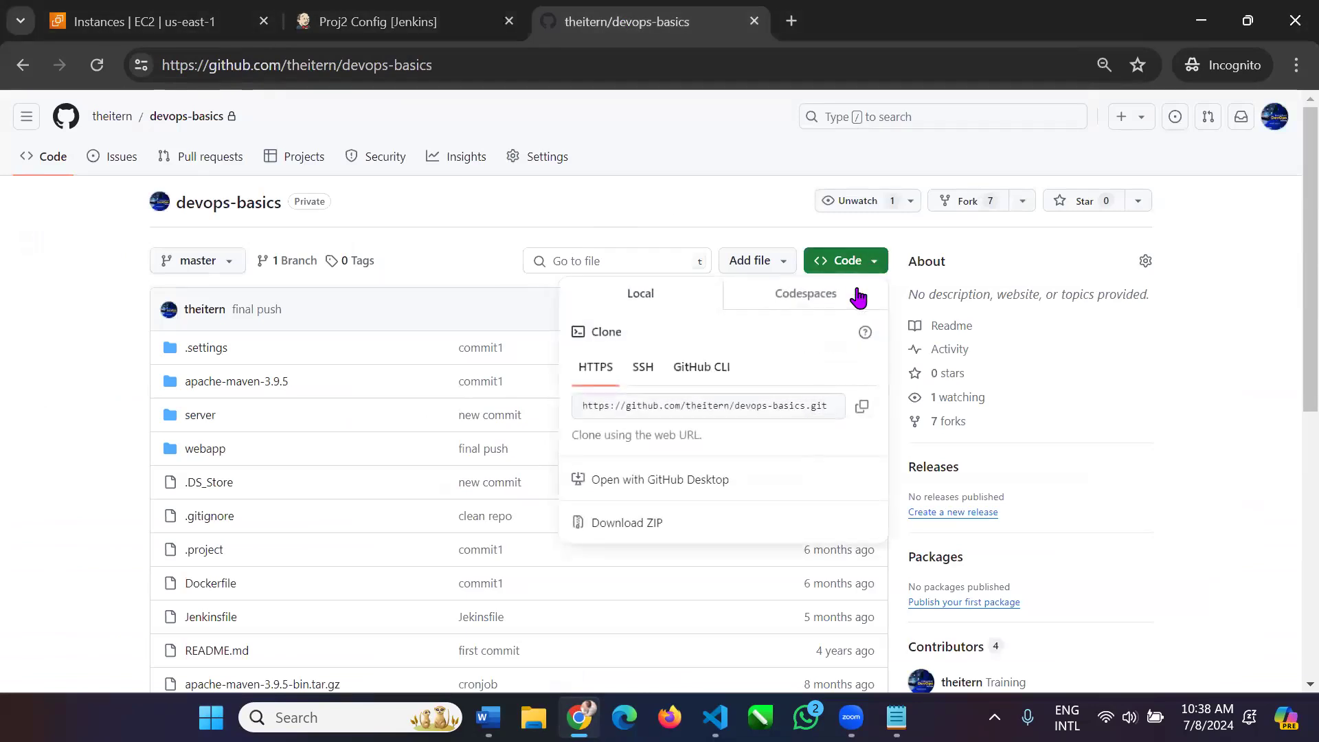
pyautogui.click(862, 406)
pyautogui.click(383, 21)
pyautogui.click(490, 433)
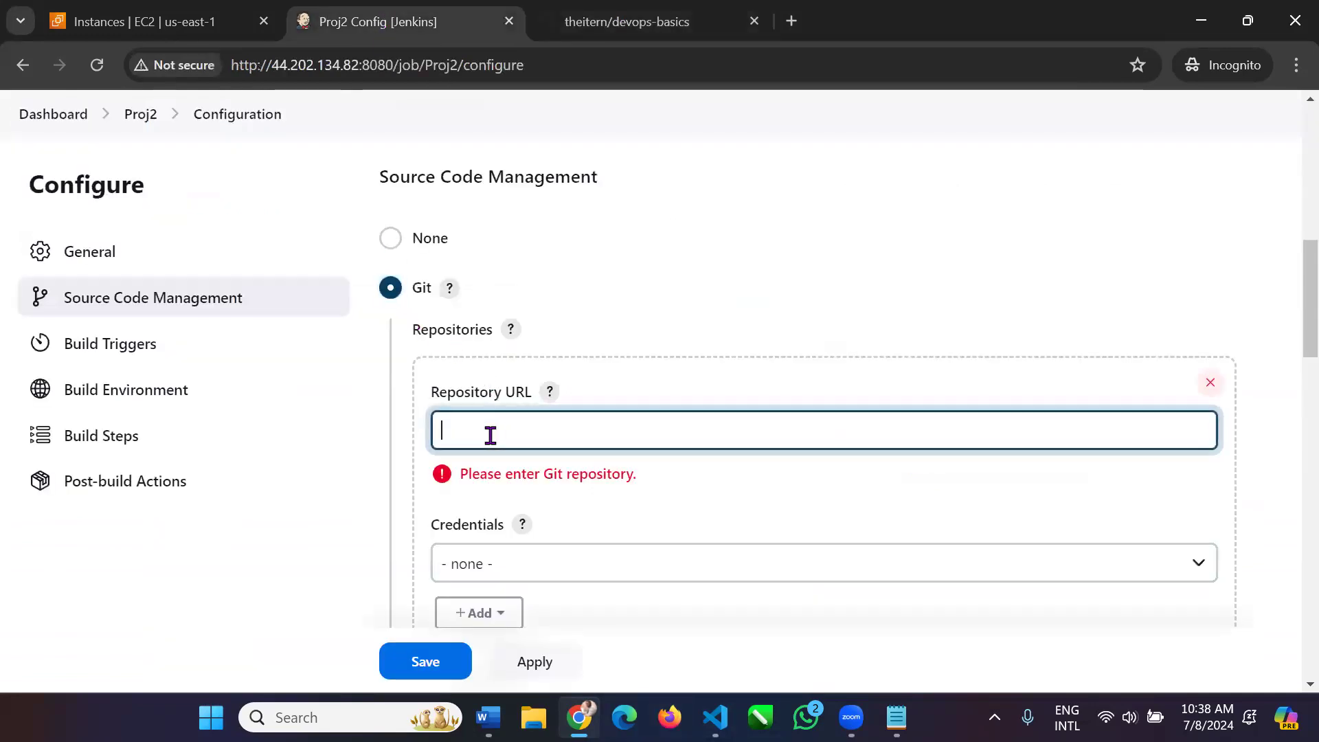
pyautogui.hotkey('ctrl', 'v')
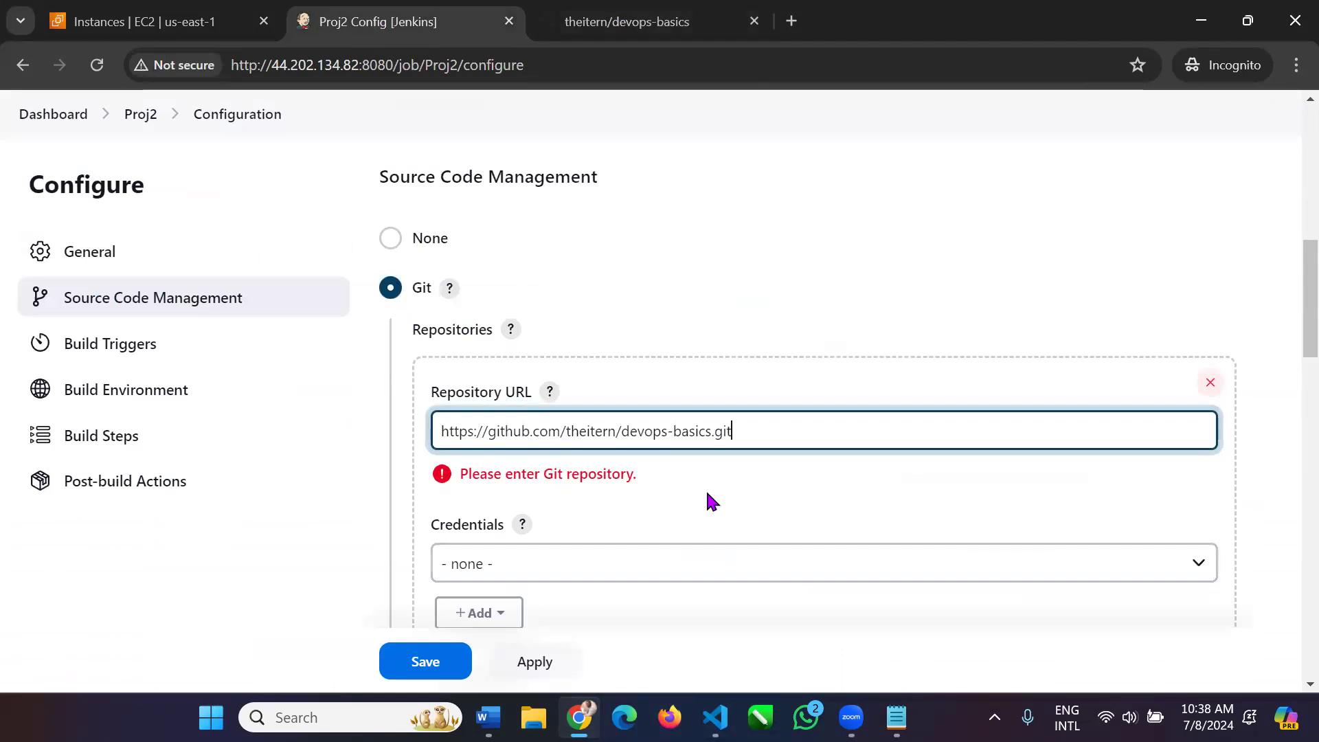
# Choose the saved GitHub credentials for the repository
pyautogui.scroll(-1, 706, 489)
pyautogui.click(668, 462)
pyautogui.click(525, 591)
pyautogui.click(526, 640)
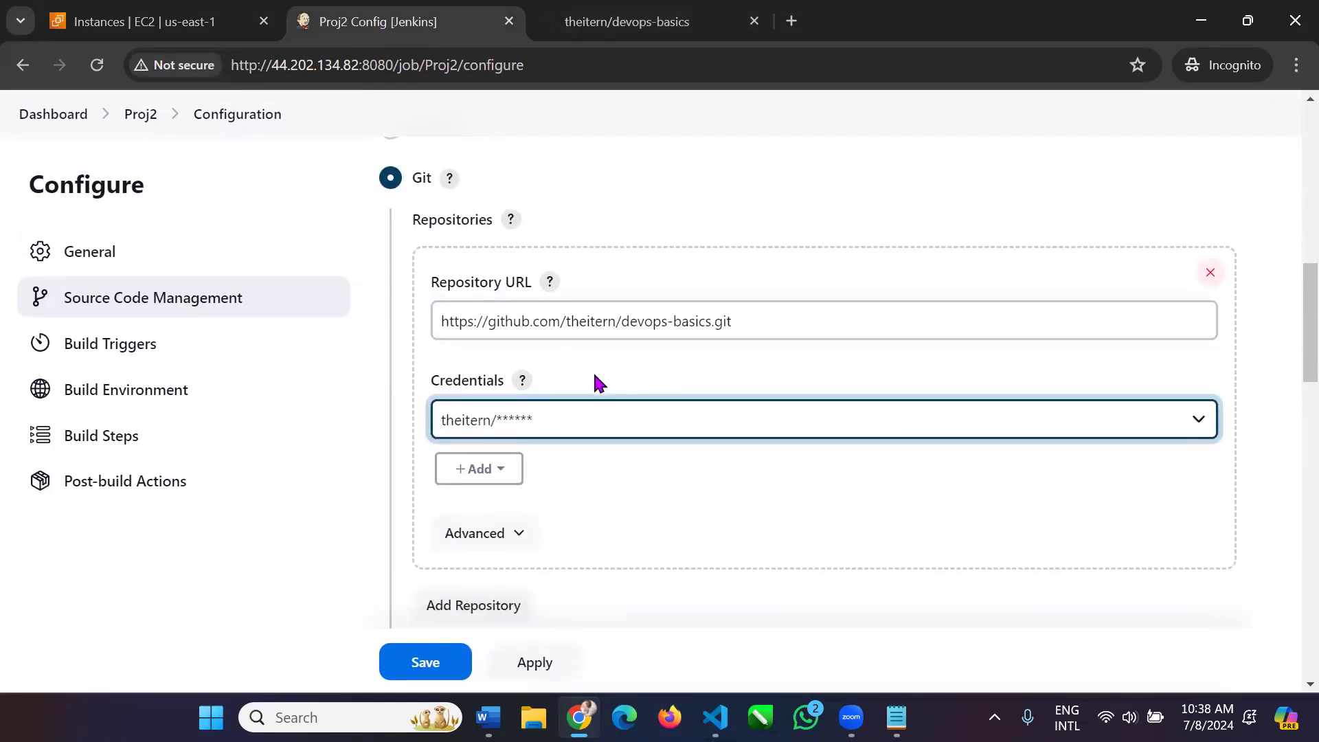
# Review the branch, build trigger and build environment options of Proj2 down to the build steps
pyautogui.scroll(-3, 595, 382)
pyautogui.scroll(-1, 595, 381)
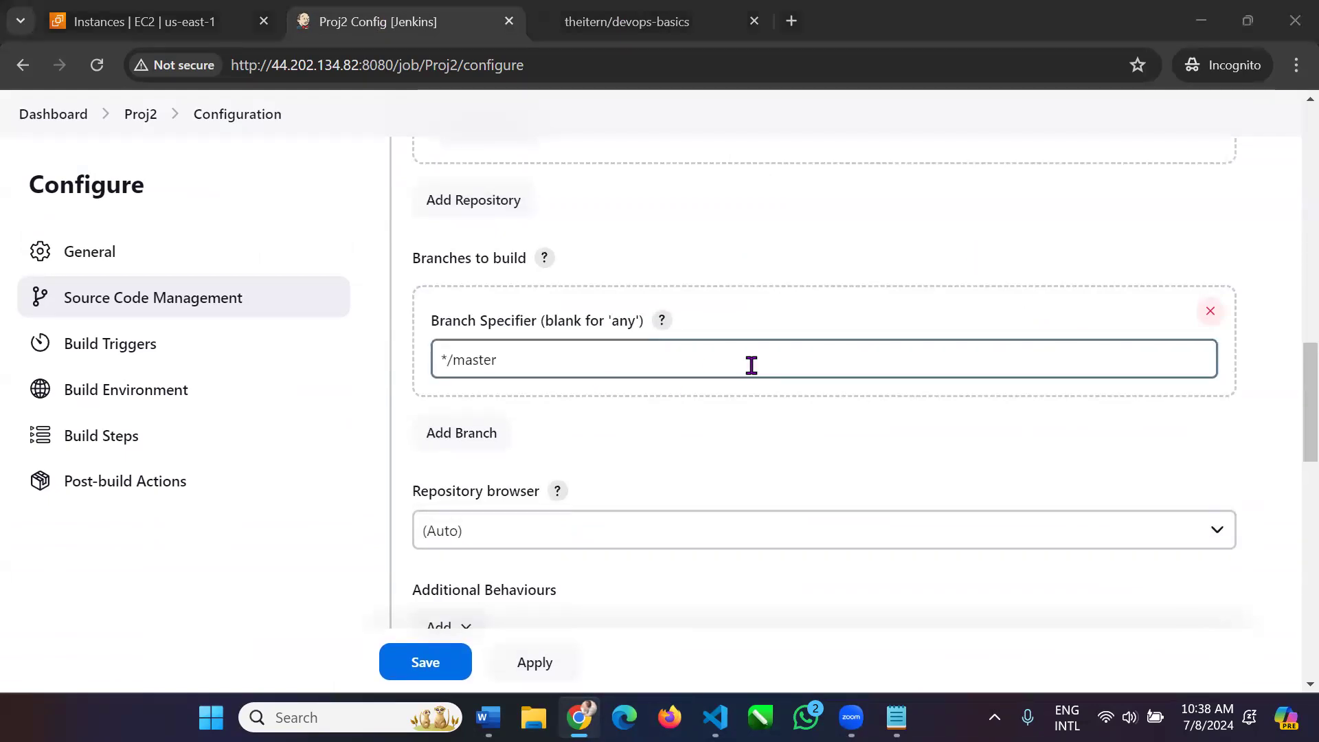
pyautogui.scroll(-3, 716, 451)
pyautogui.scroll(-1, 717, 446)
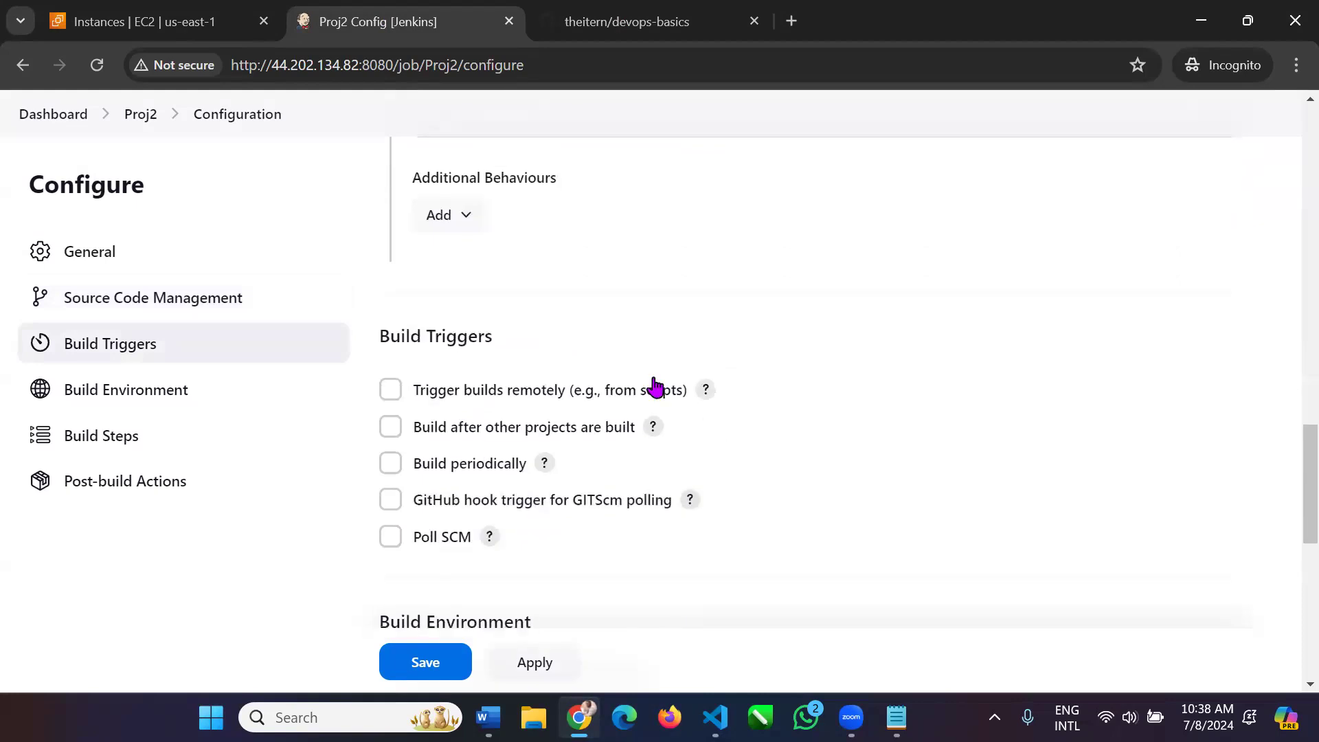
pyautogui.scroll(-3, 489, 356)
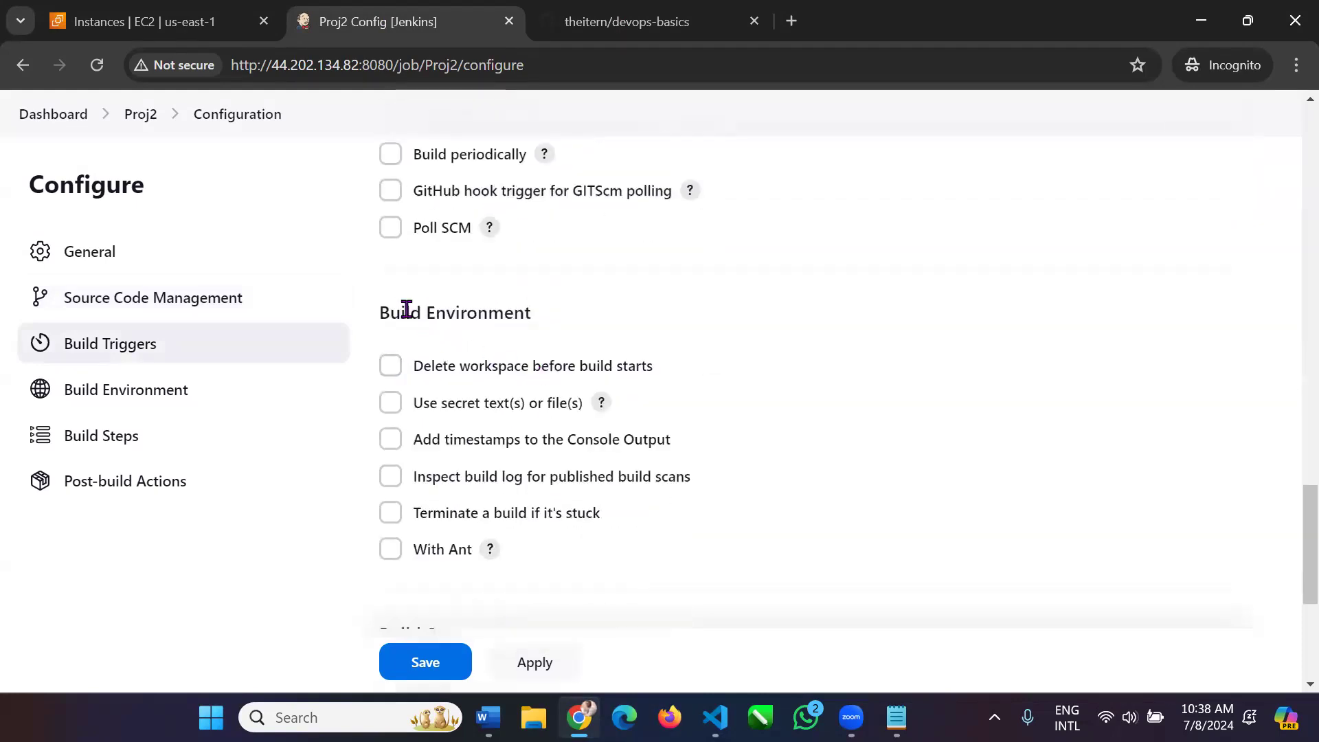
pyautogui.scroll(-3, 560, 395)
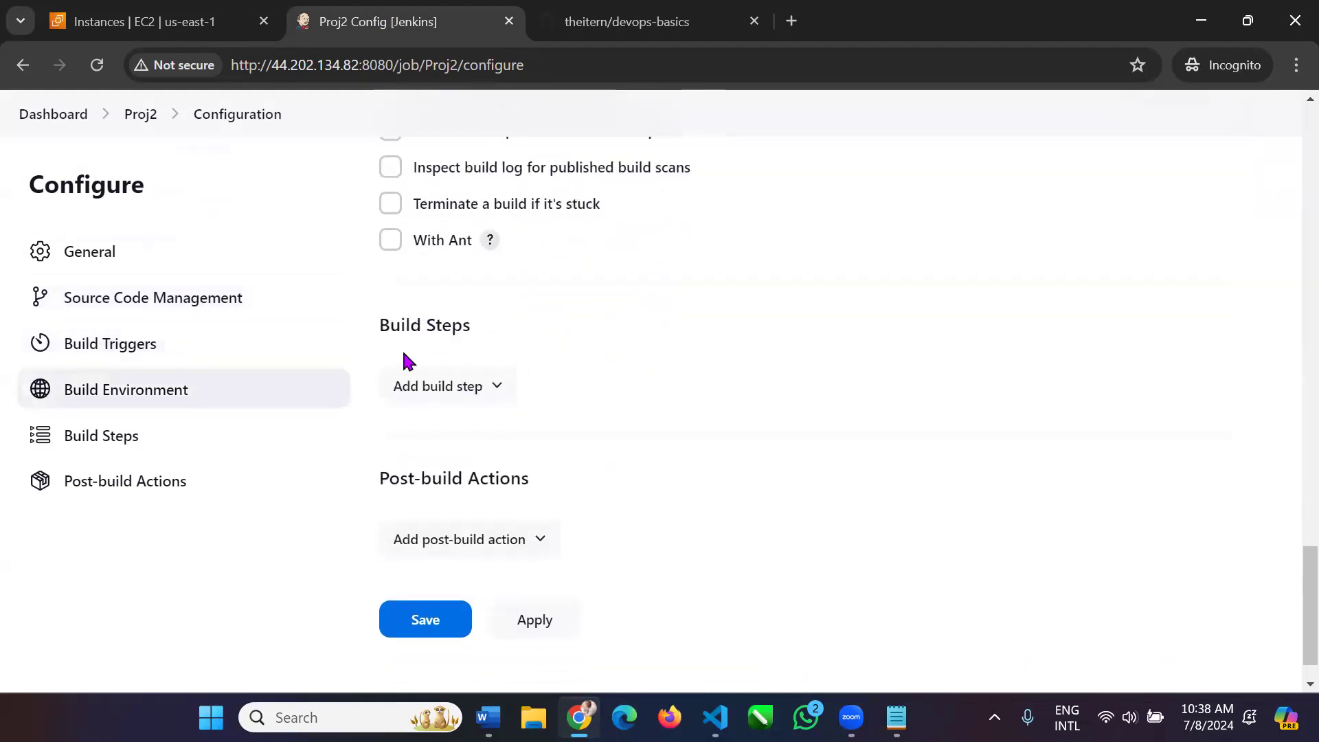
# Add an Invoke top-level Maven targets build step using the mymaven Maven version
pyautogui.click(445, 393)
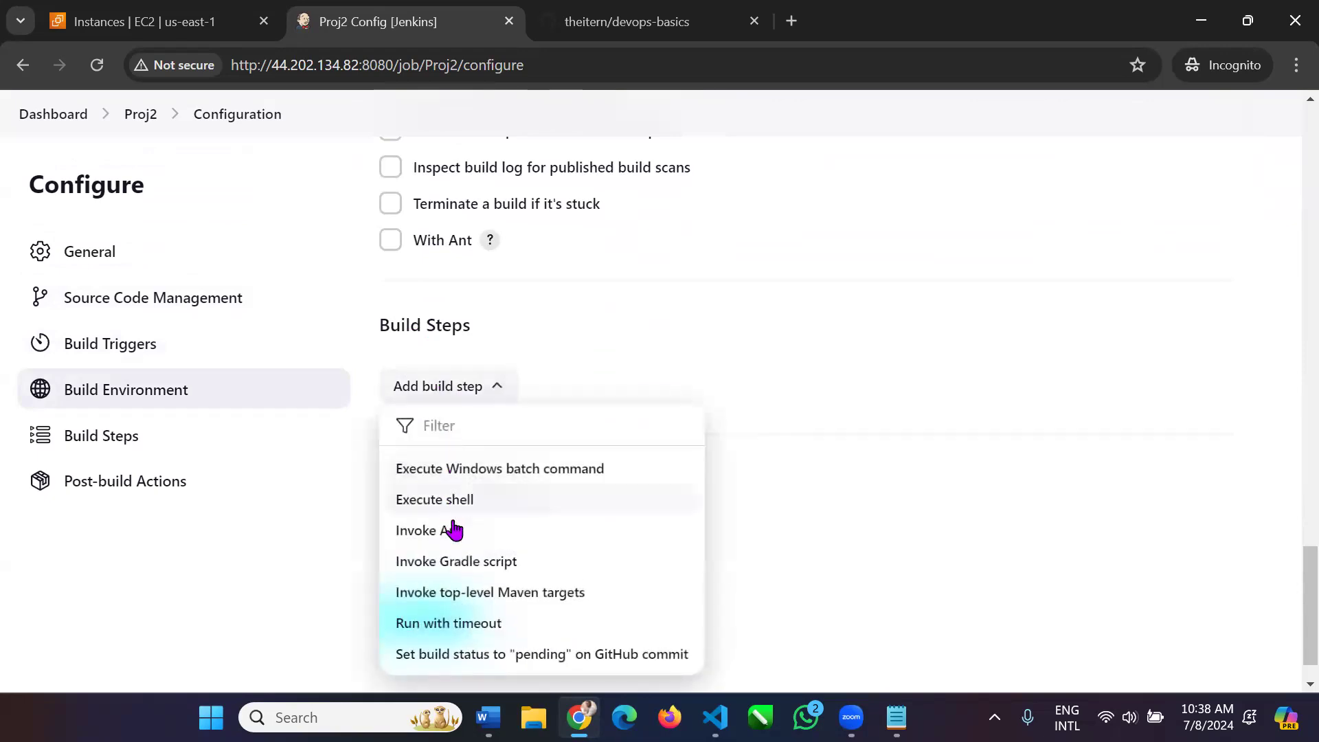
pyautogui.click(481, 595)
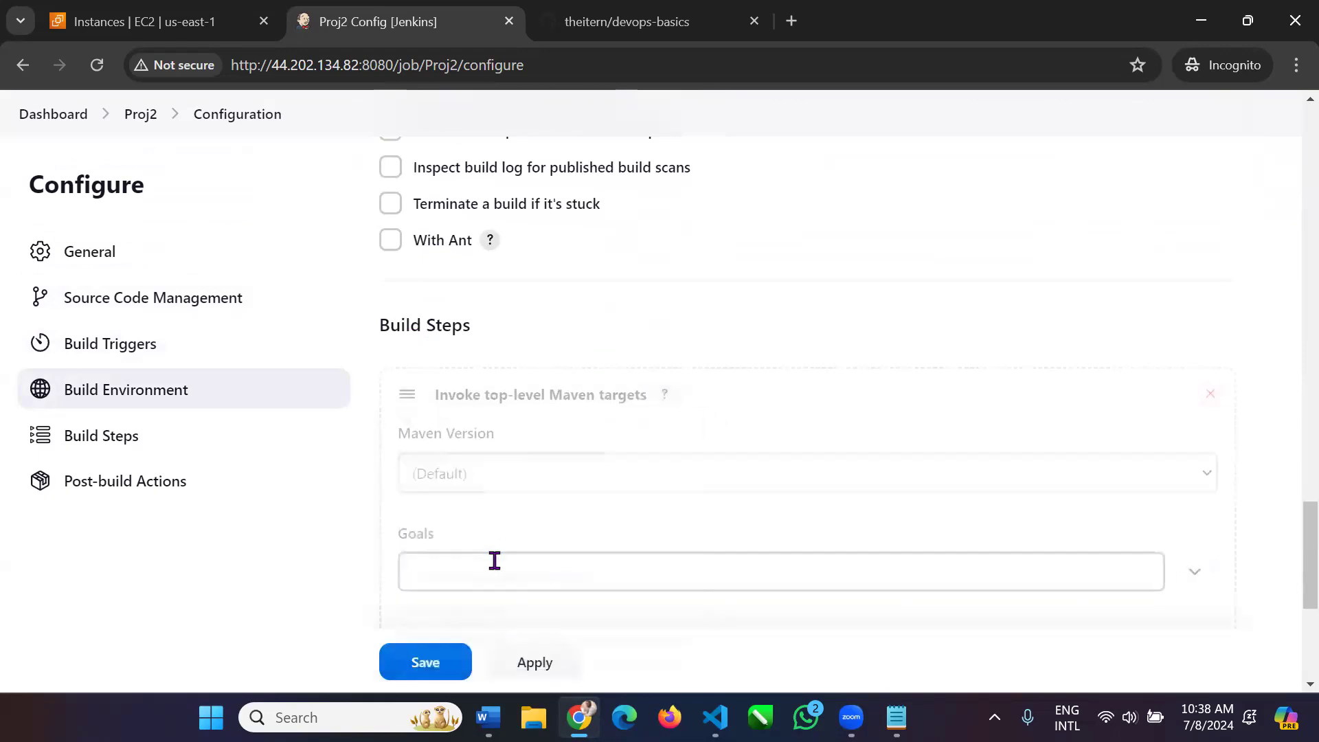
pyautogui.click(496, 484)
pyautogui.click(483, 525)
pyautogui.click(492, 580)
pyautogui.scroll(-3, 658, 599)
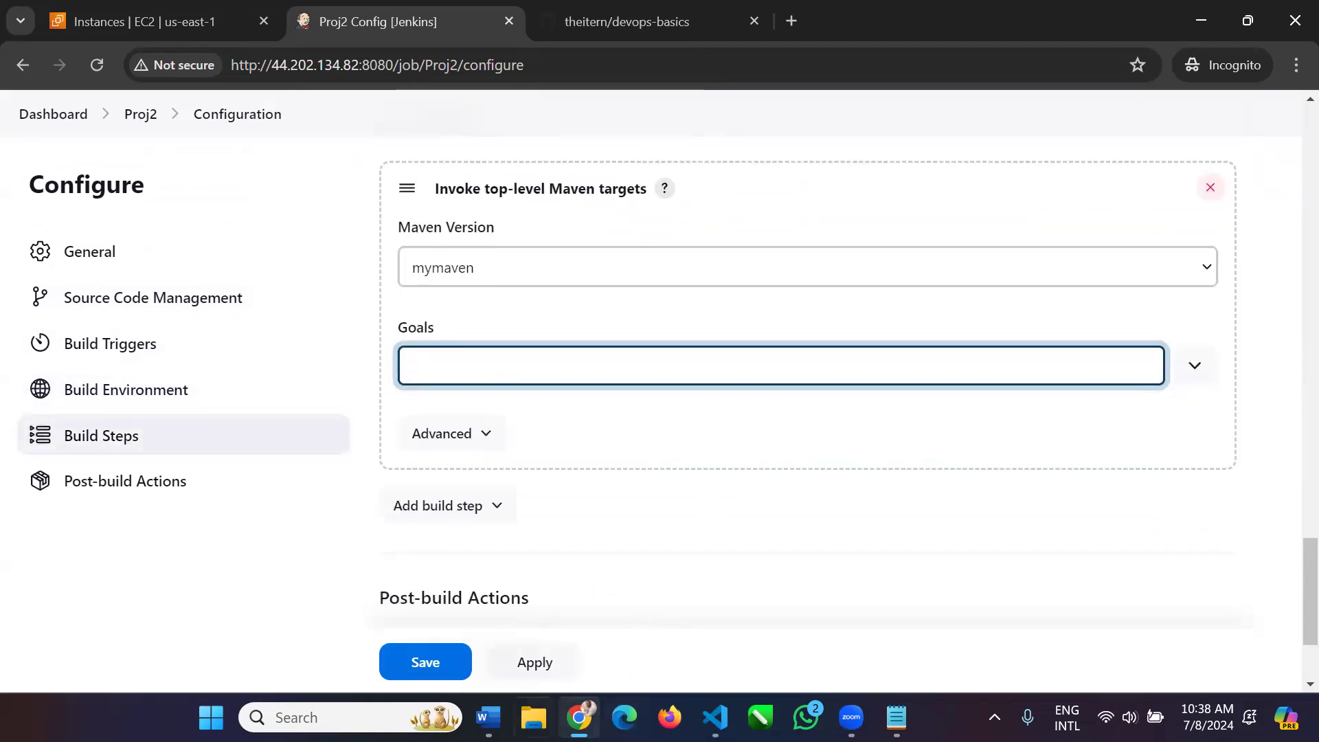
# Copy the goals line from the Word instructions and paste it as the Maven goals: clean install checkstyle:checkstyle pmd:pmd findbugs:findbugs
pyautogui.click(596, 532)
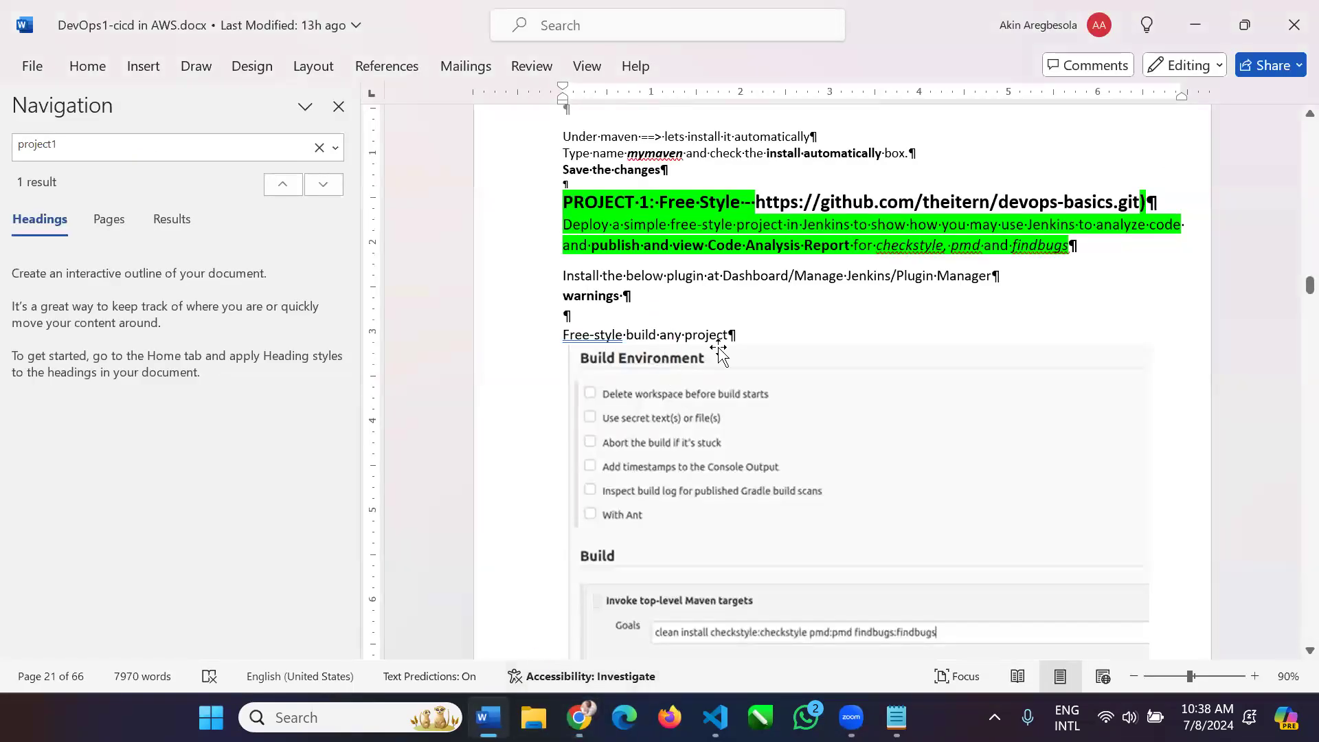
pyautogui.scroll(-6, 725, 343)
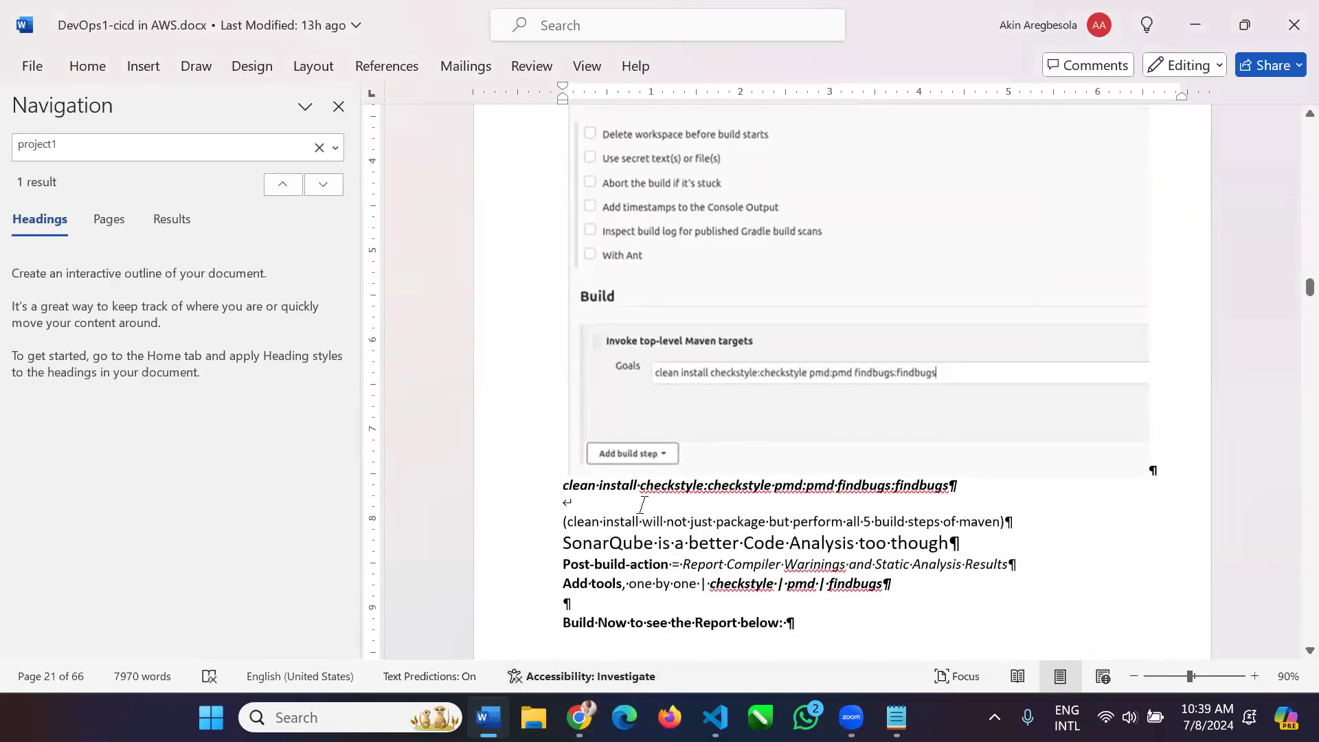
pyautogui.moveTo(597, 487); pyautogui.dragTo(623, 490)
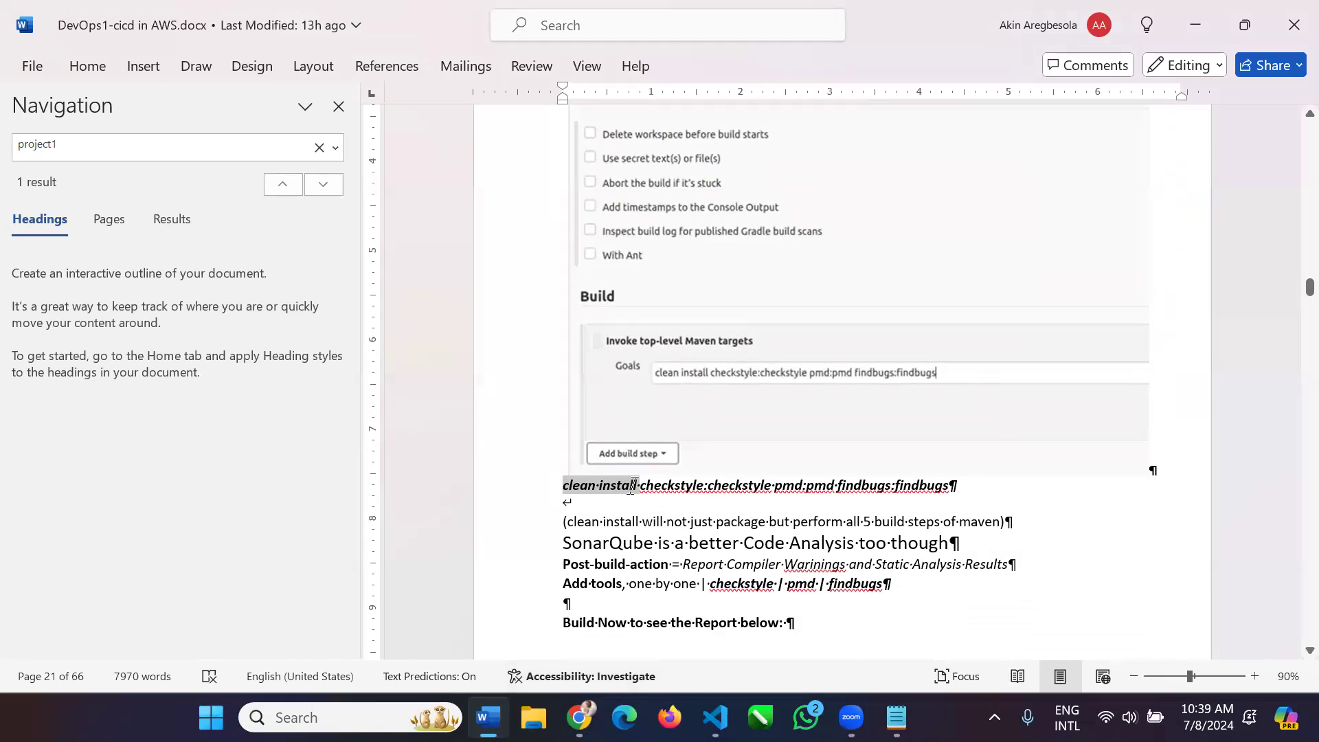
pyautogui.moveTo(632, 486); pyautogui.dragTo(954, 495)
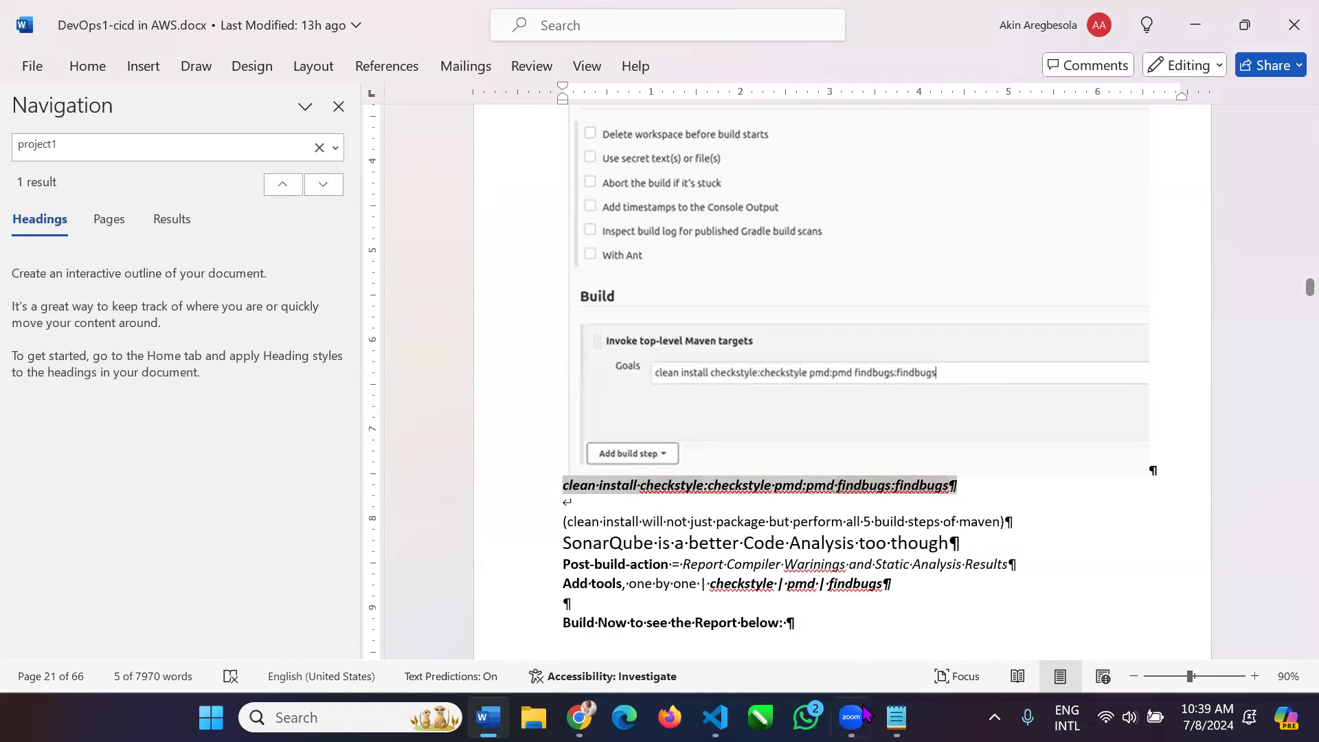
pyautogui.click(534, 717)
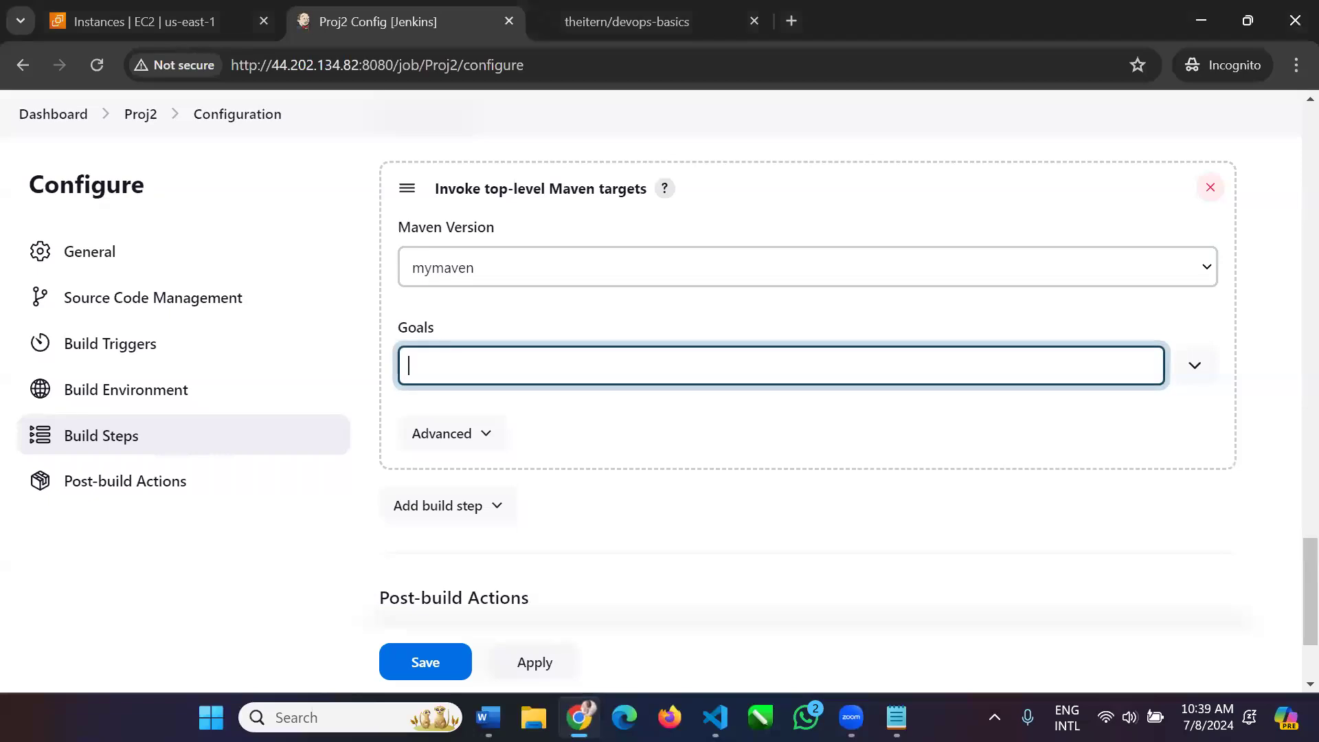
pyautogui.hotkey('ctrl', 'v')
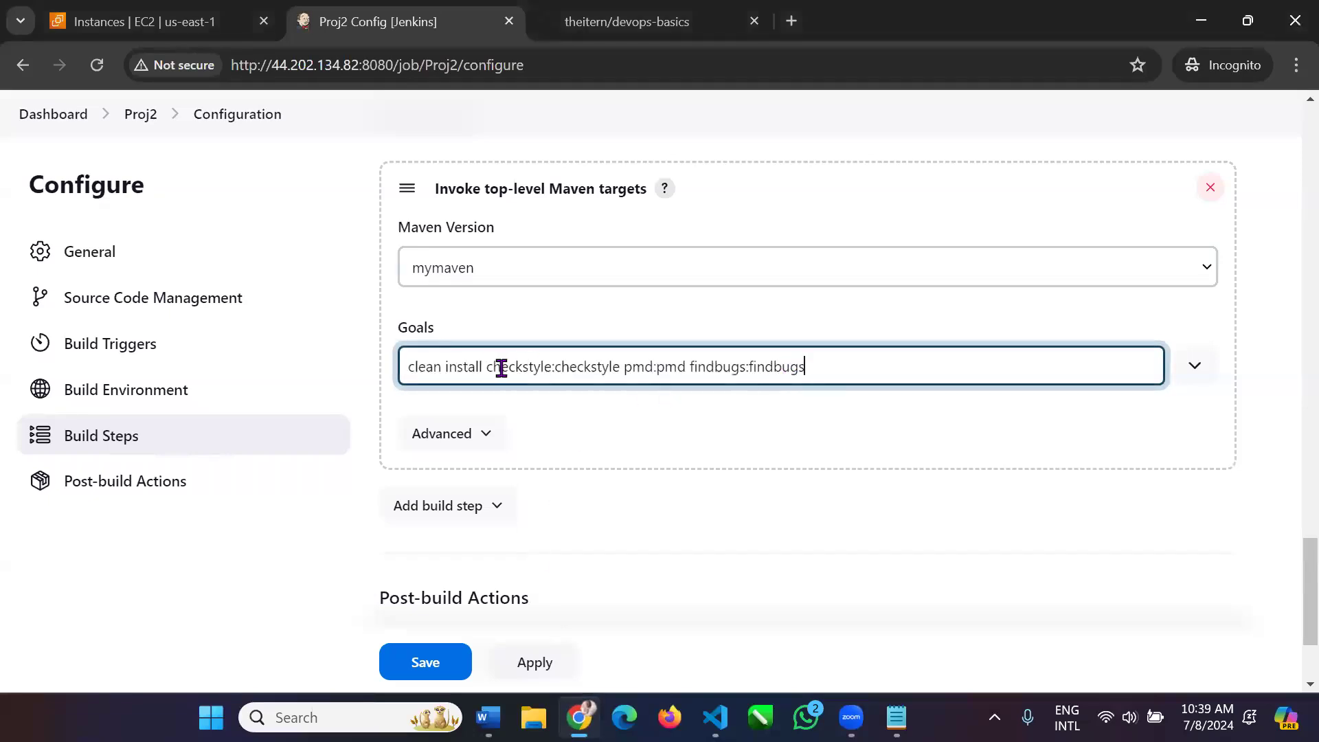
# Examine each part of the Maven goals string in the Goals field
pyautogui.moveTo(406, 367); pyautogui.dragTo(476, 368)
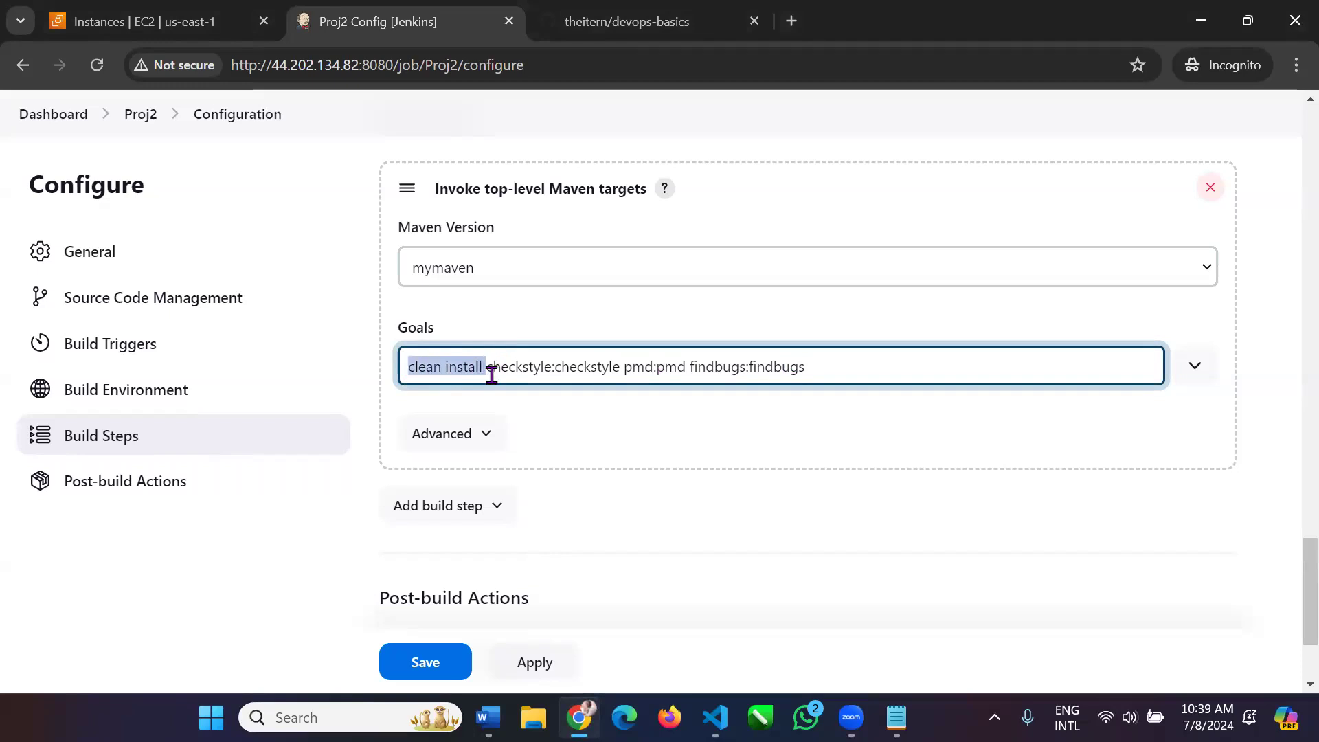
pyautogui.click(490, 367)
pyautogui.moveTo(485, 366); pyautogui.dragTo(620, 367)
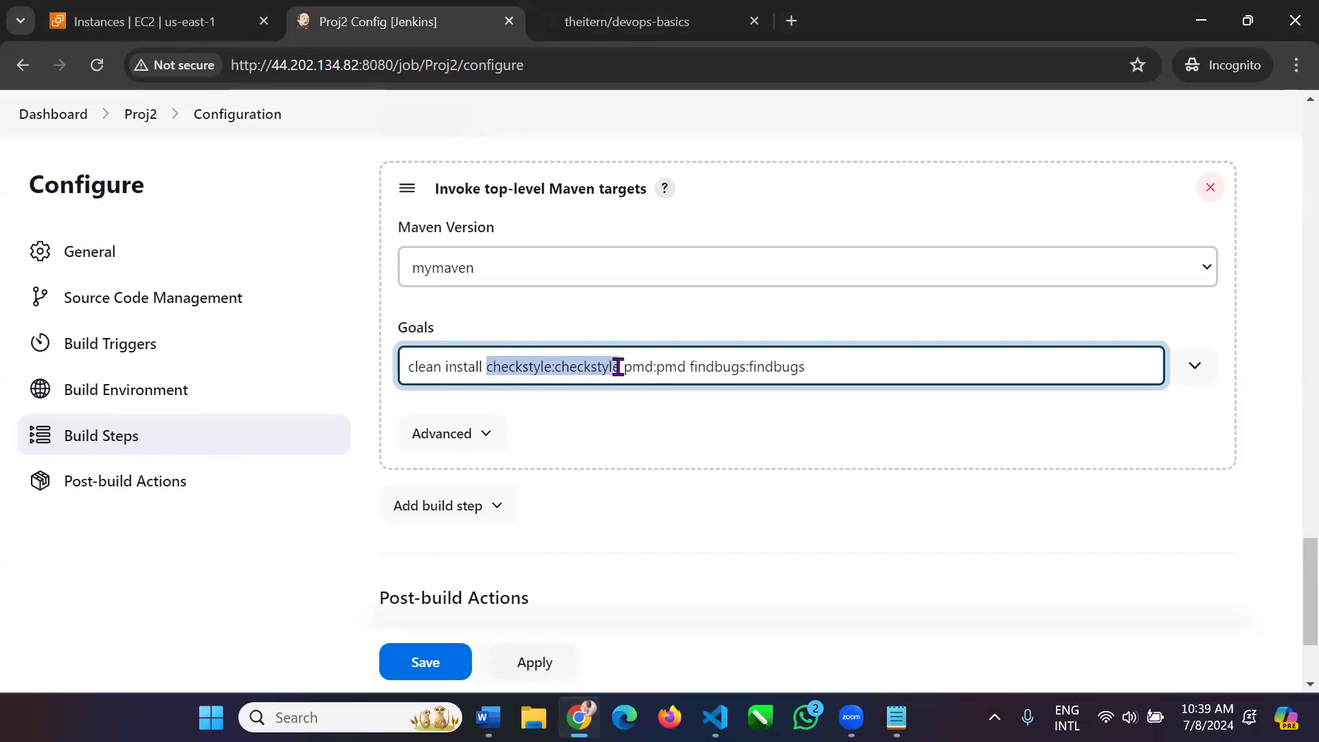
pyautogui.moveTo(623, 368); pyautogui.dragTo(810, 371)
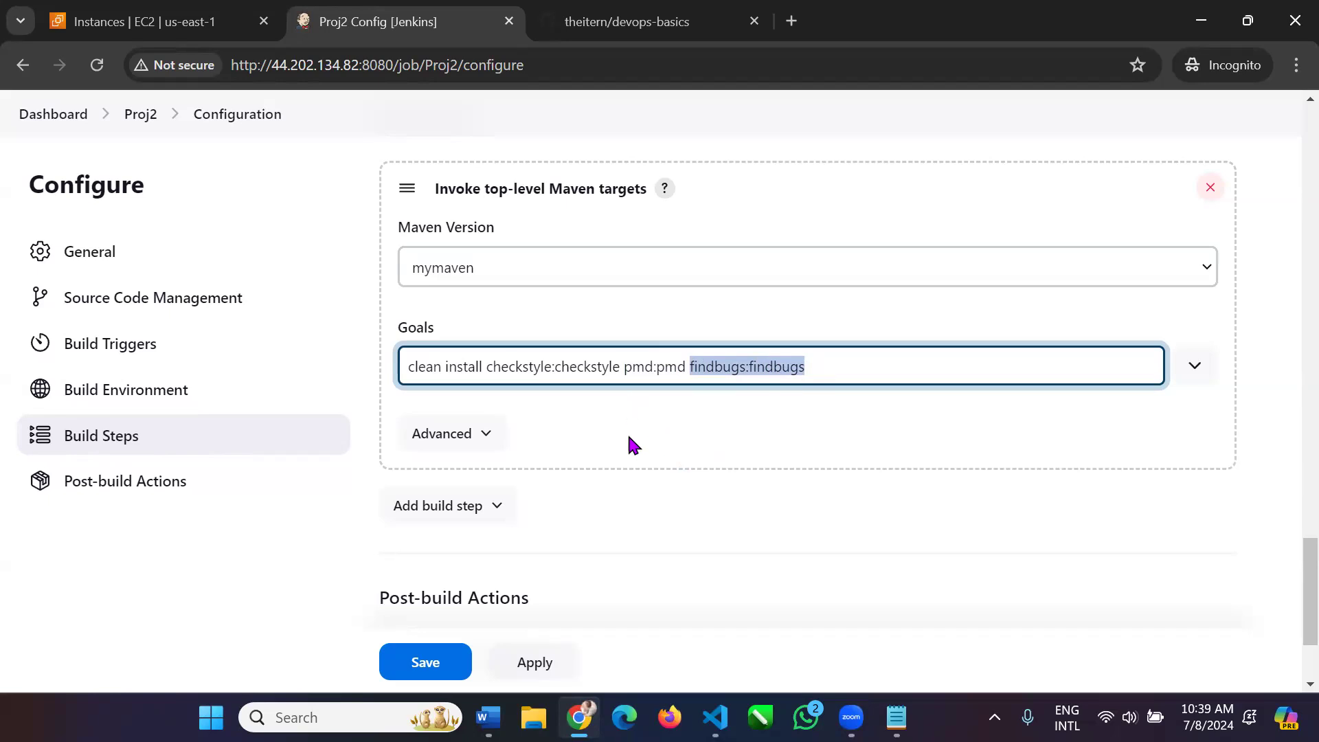
pyautogui.moveTo(821, 365); pyautogui.dragTo(406, 367)
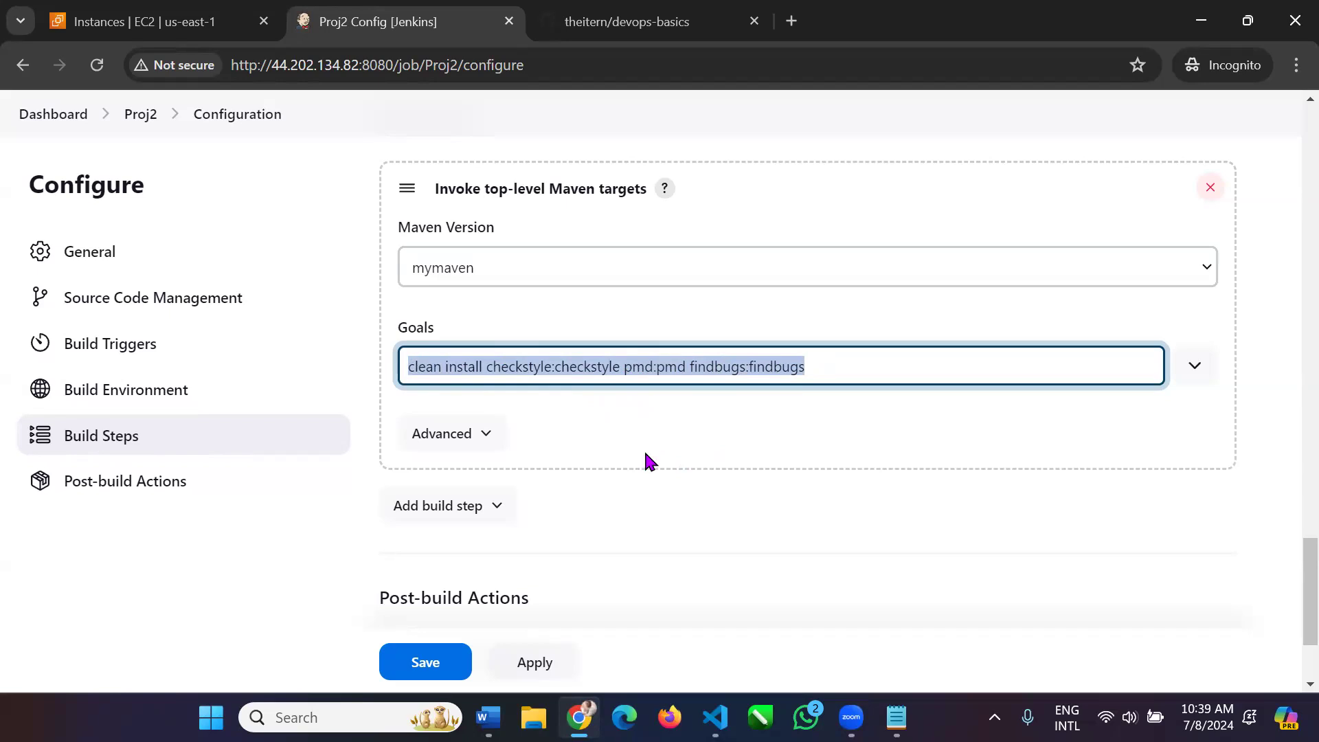
pyautogui.click(730, 365)
pyautogui.moveTo(805, 364); pyautogui.dragTo(488, 368)
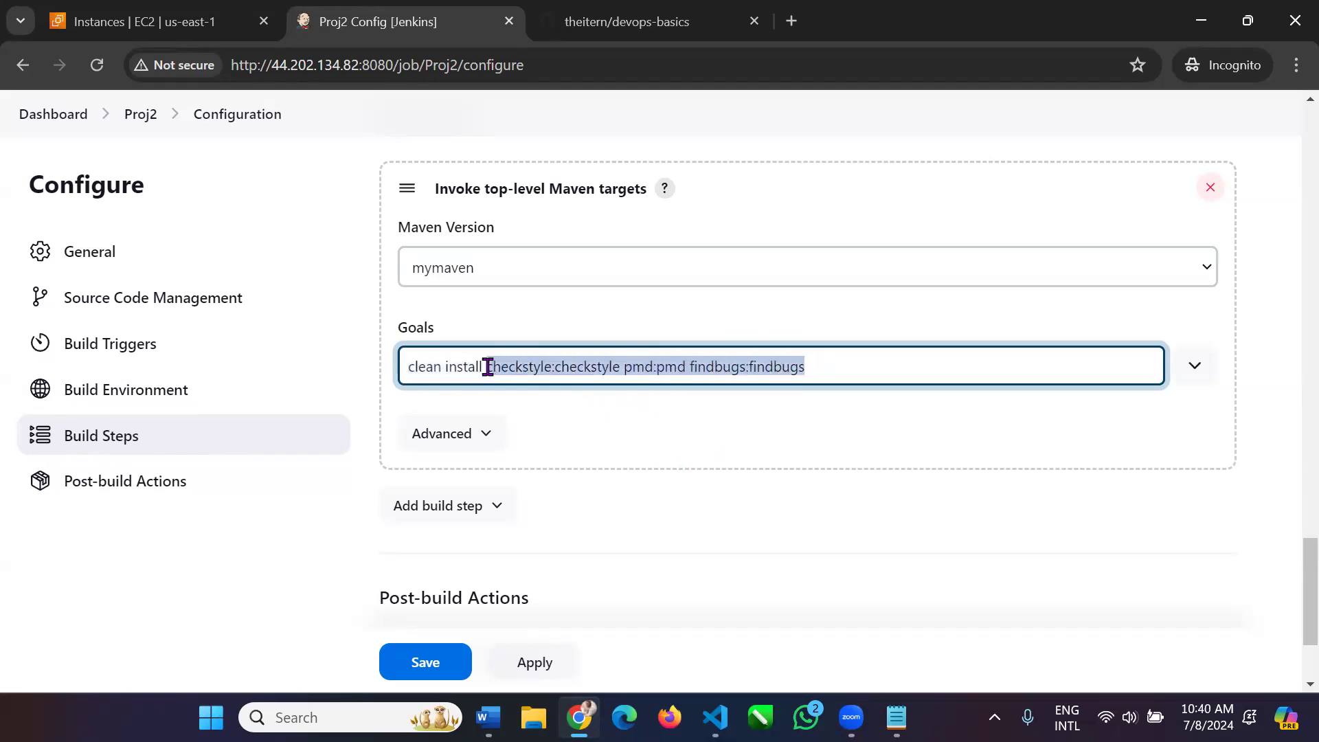
pyautogui.click(671, 365)
pyautogui.moveTo(817, 365); pyautogui.dragTo(487, 375)
# Add a Record compiler warnings and static analysis results post-build action
pyautogui.scroll(-2, 543, 460)
pyautogui.scroll(-1, 450, 494)
pyautogui.moveTo(378, 424); pyautogui.dragTo(562, 433)
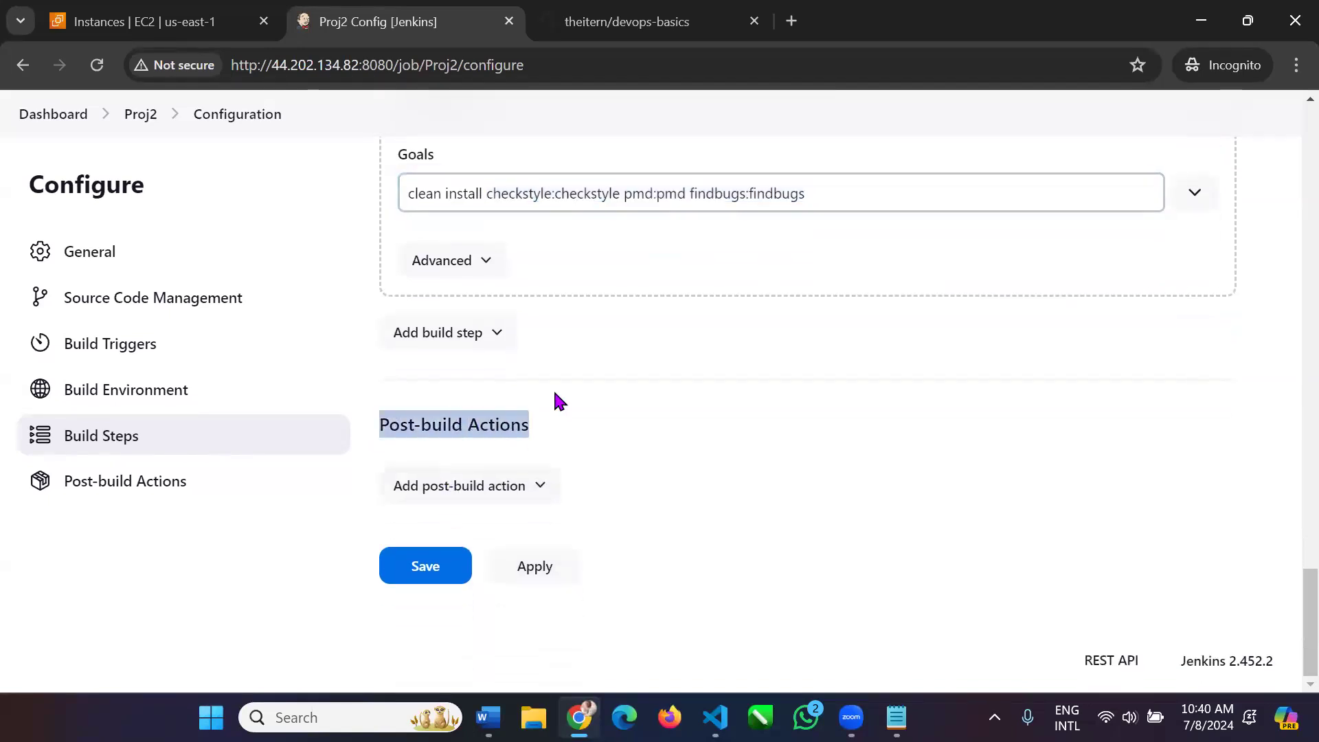
pyautogui.click(492, 495)
pyautogui.scroll(-1, 1290, 572)
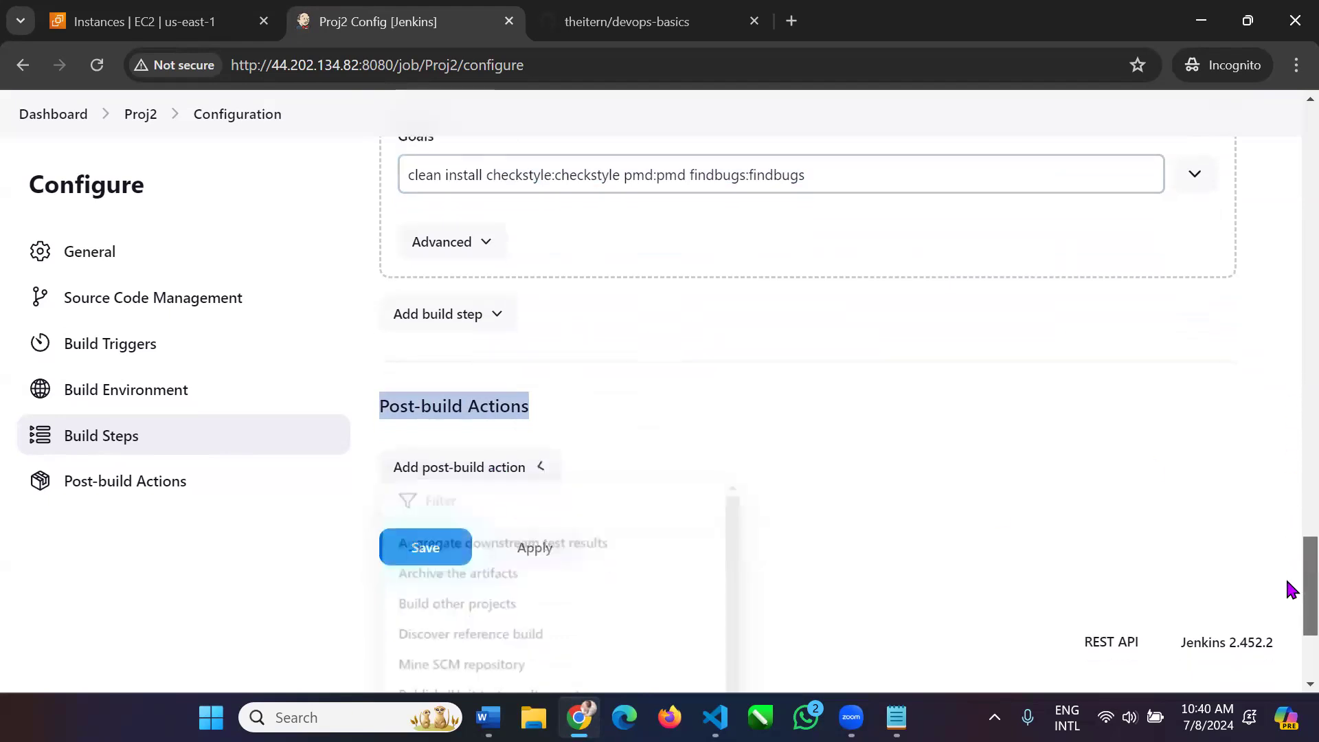
pyautogui.click(499, 487)
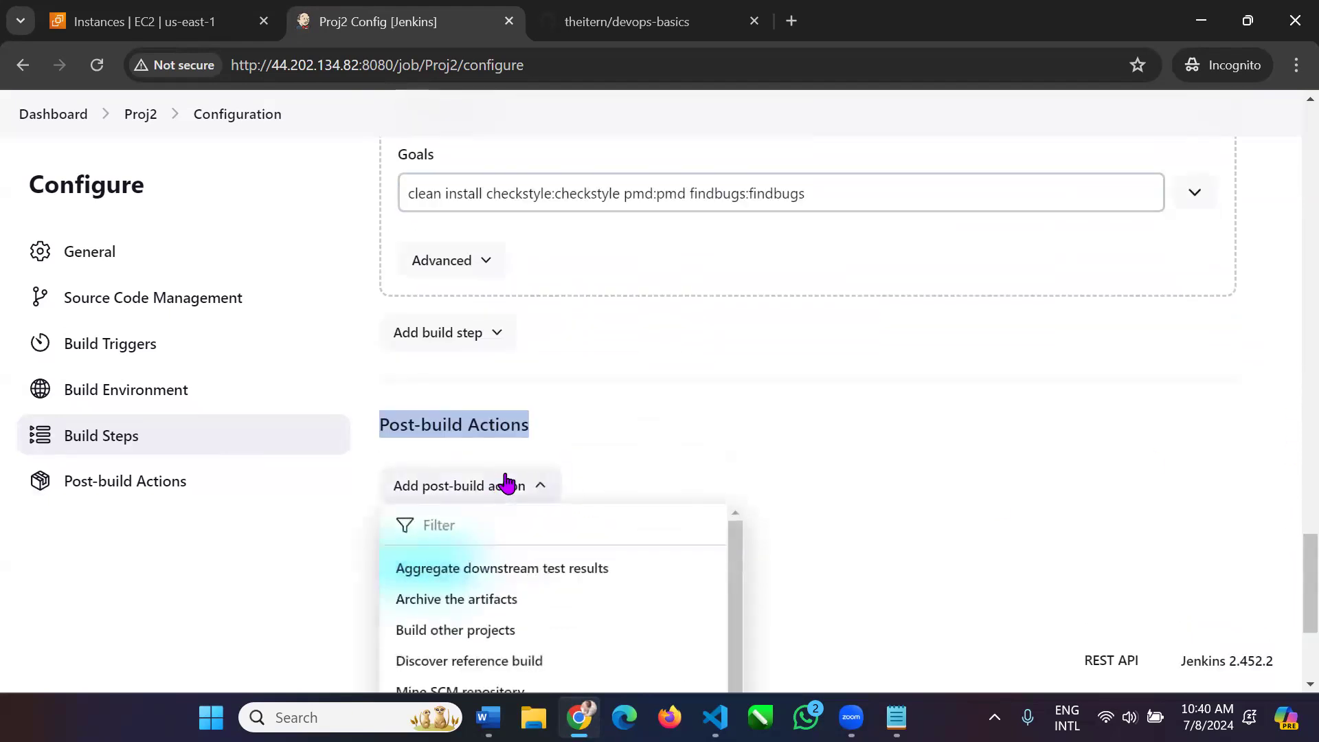
pyautogui.scroll(-1, 577, 577)
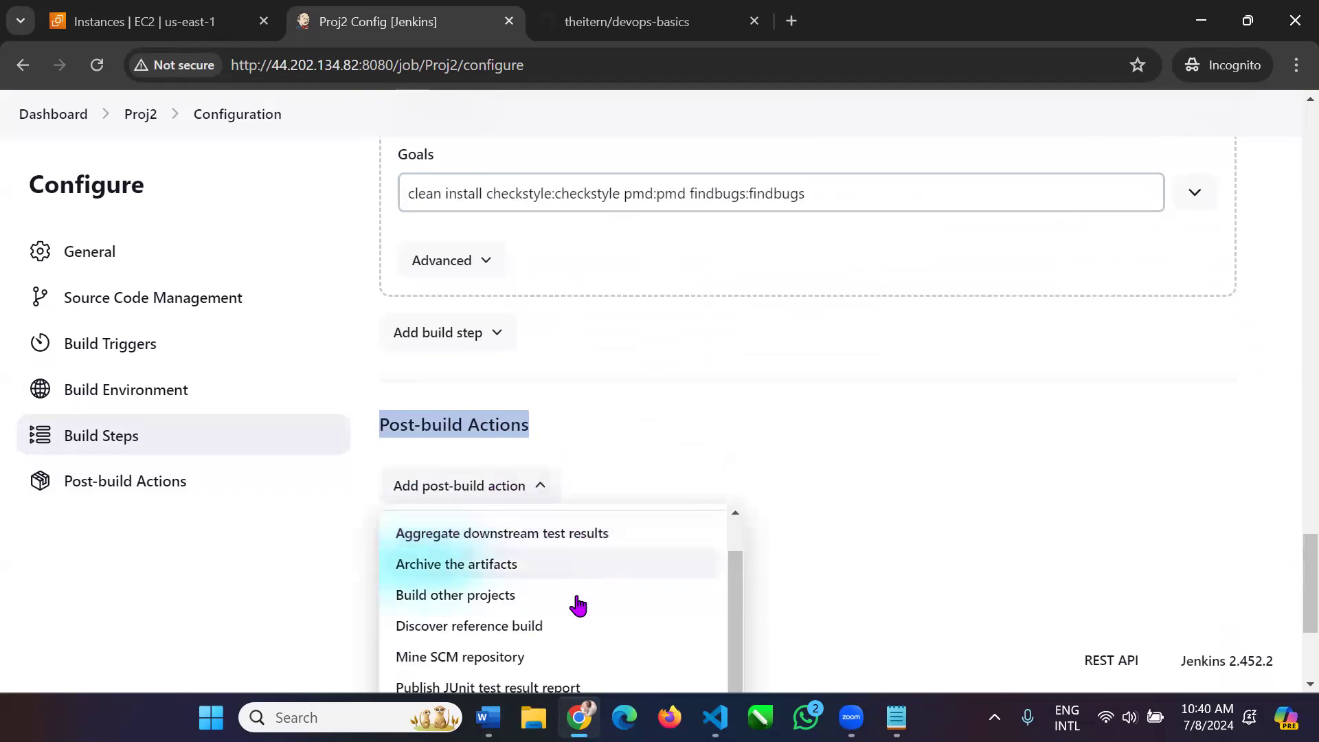
pyautogui.scroll(-3, 598, 627)
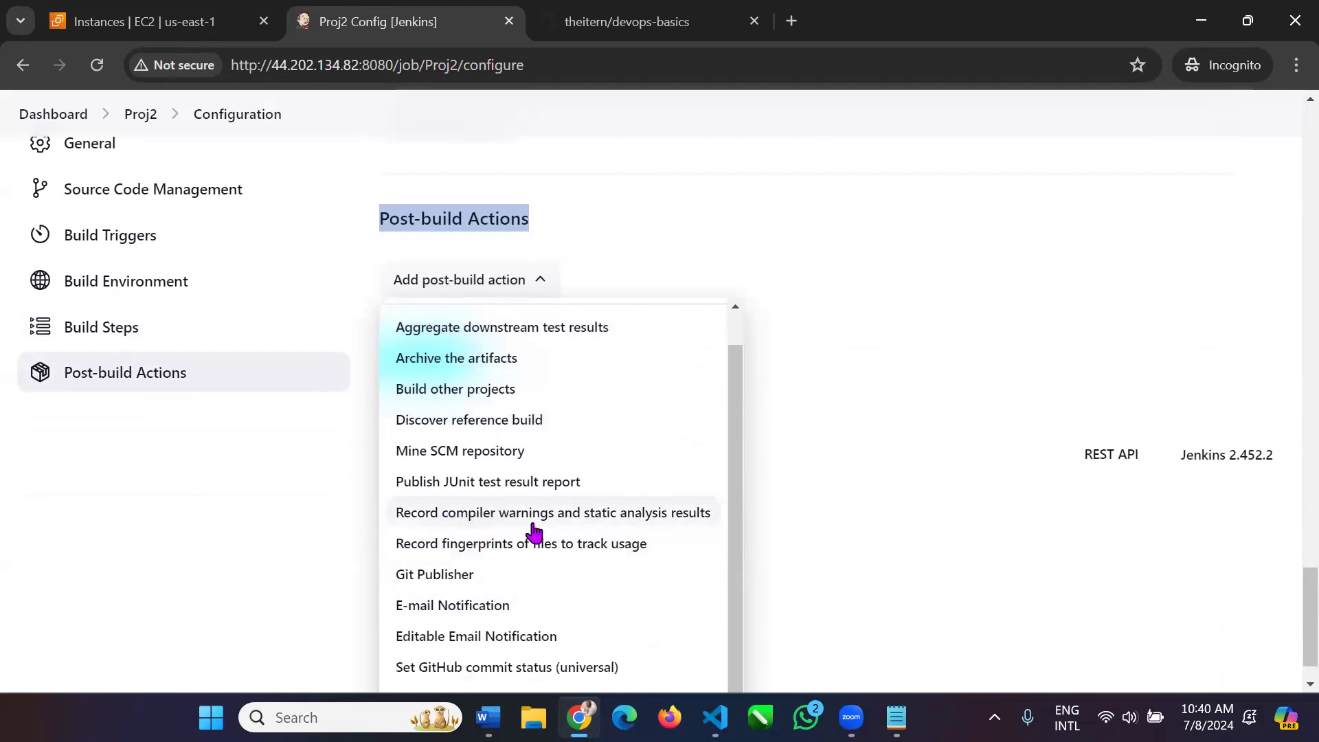
pyautogui.click(666, 515)
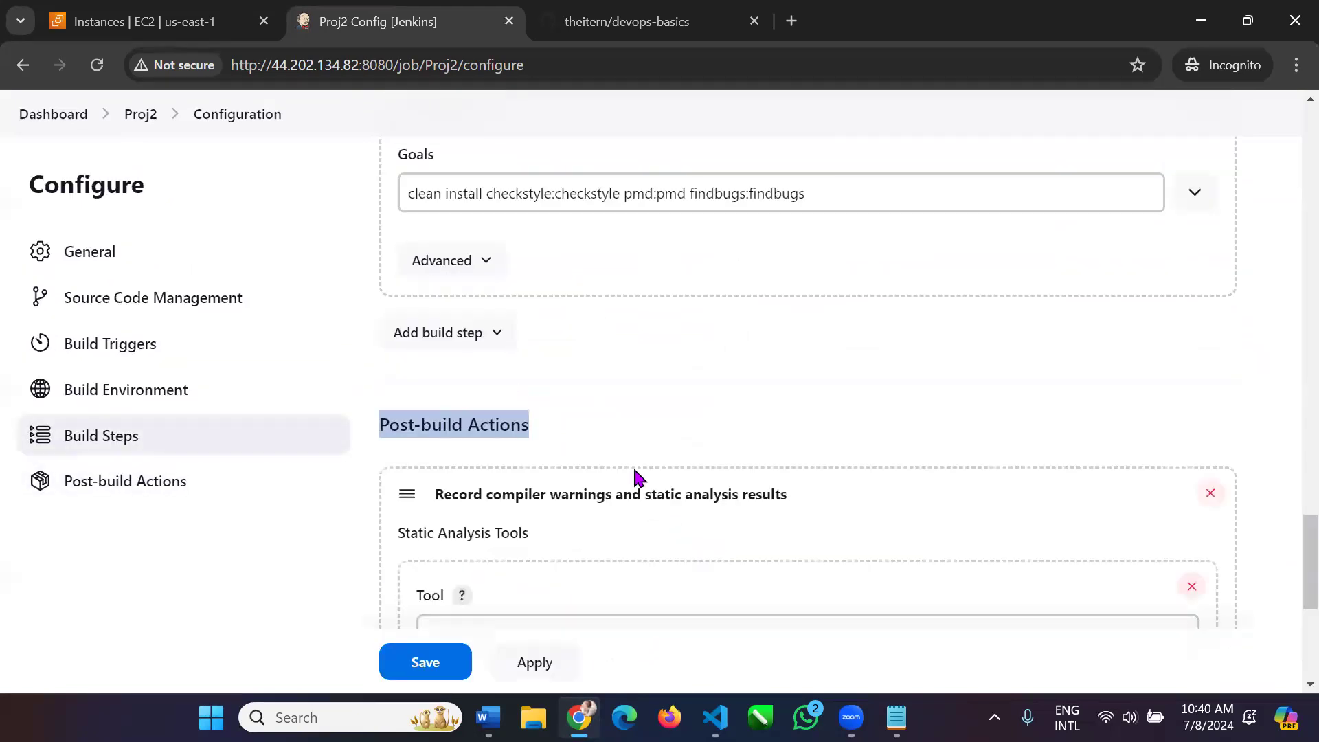
# Set the first static analysis tool to CheckStyle
pyautogui.scroll(-3, 850, 430)
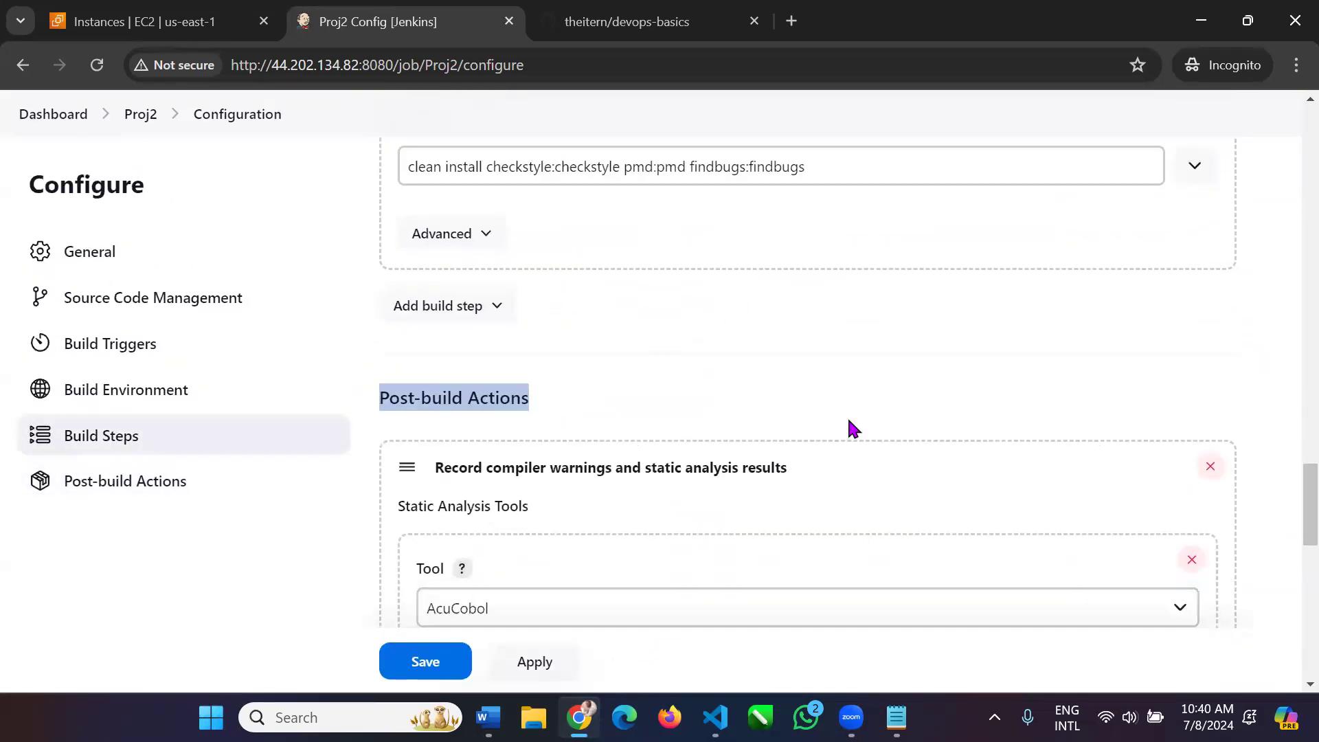
pyautogui.click(554, 434)
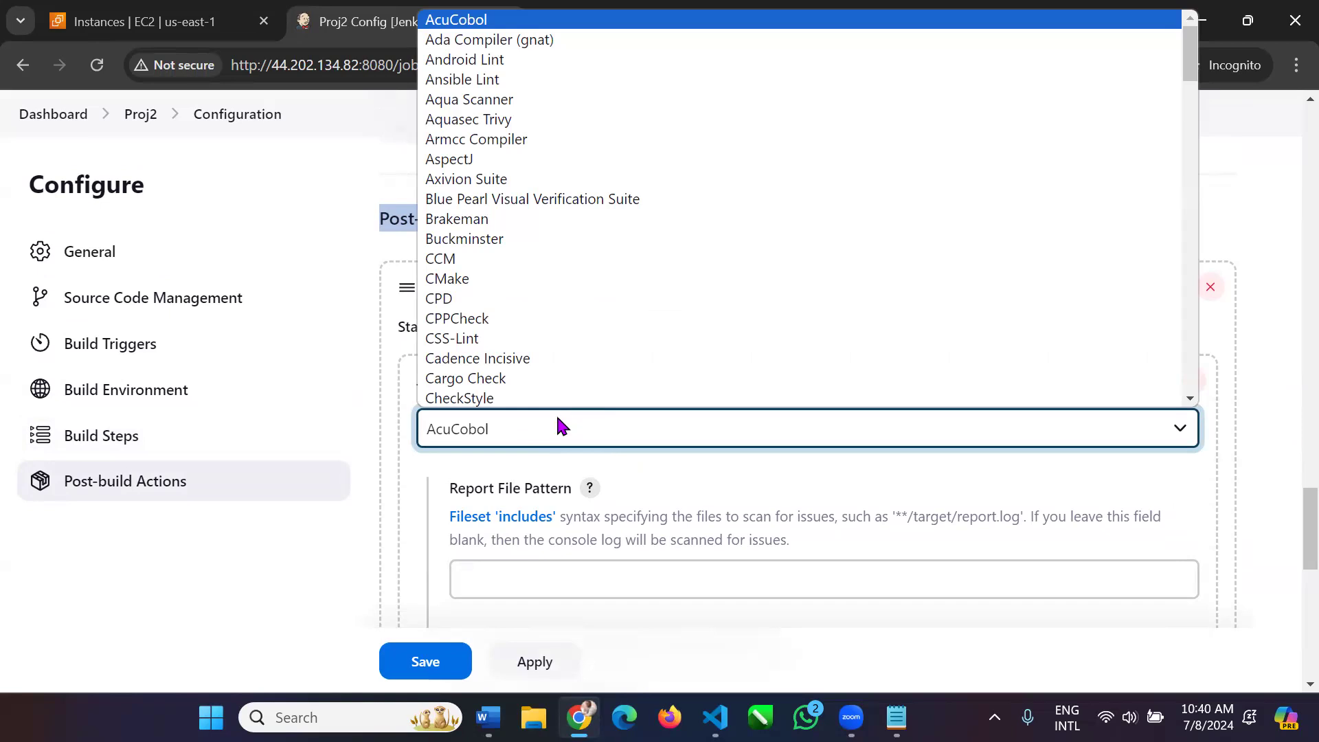
pyautogui.click(508, 399)
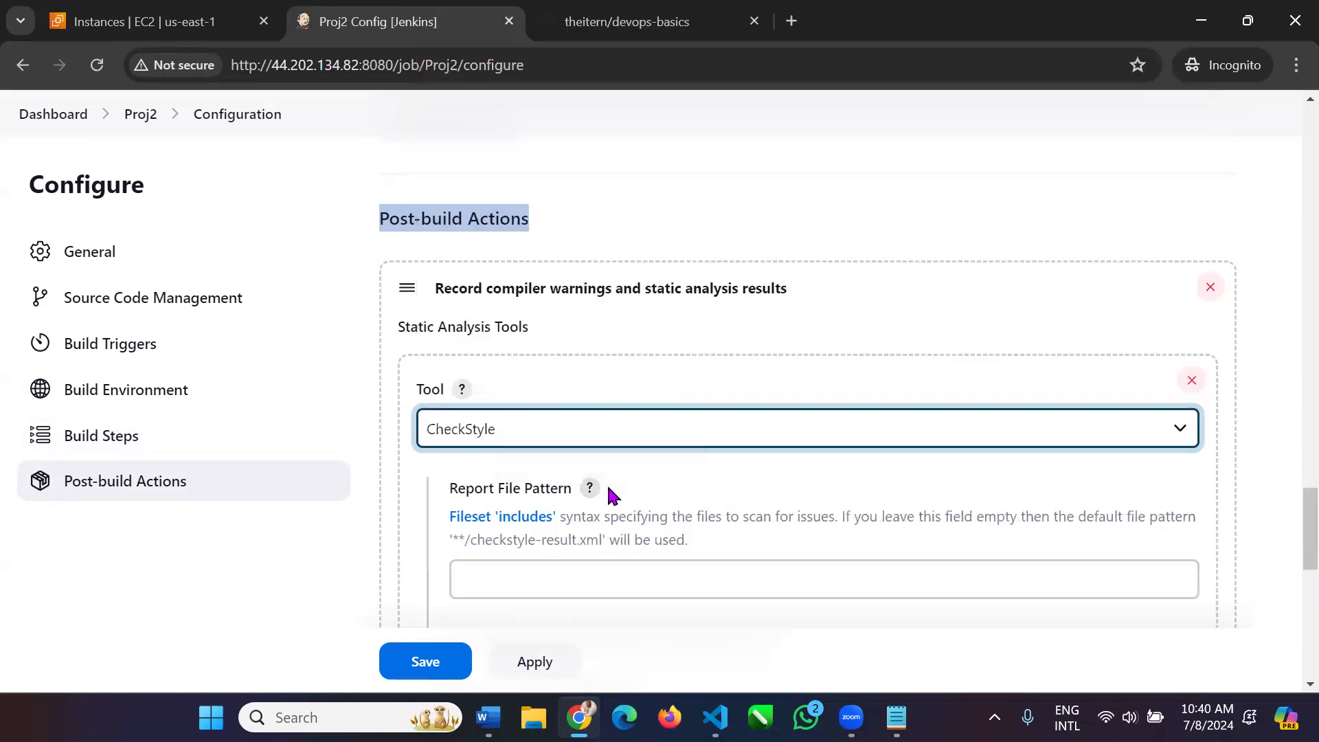
# Add a second static analysis tool and set it to PMD
pyautogui.scroll(-1, 605, 406)
pyautogui.scroll(-1, 539, 360)
pyautogui.scroll(-5, 538, 352)
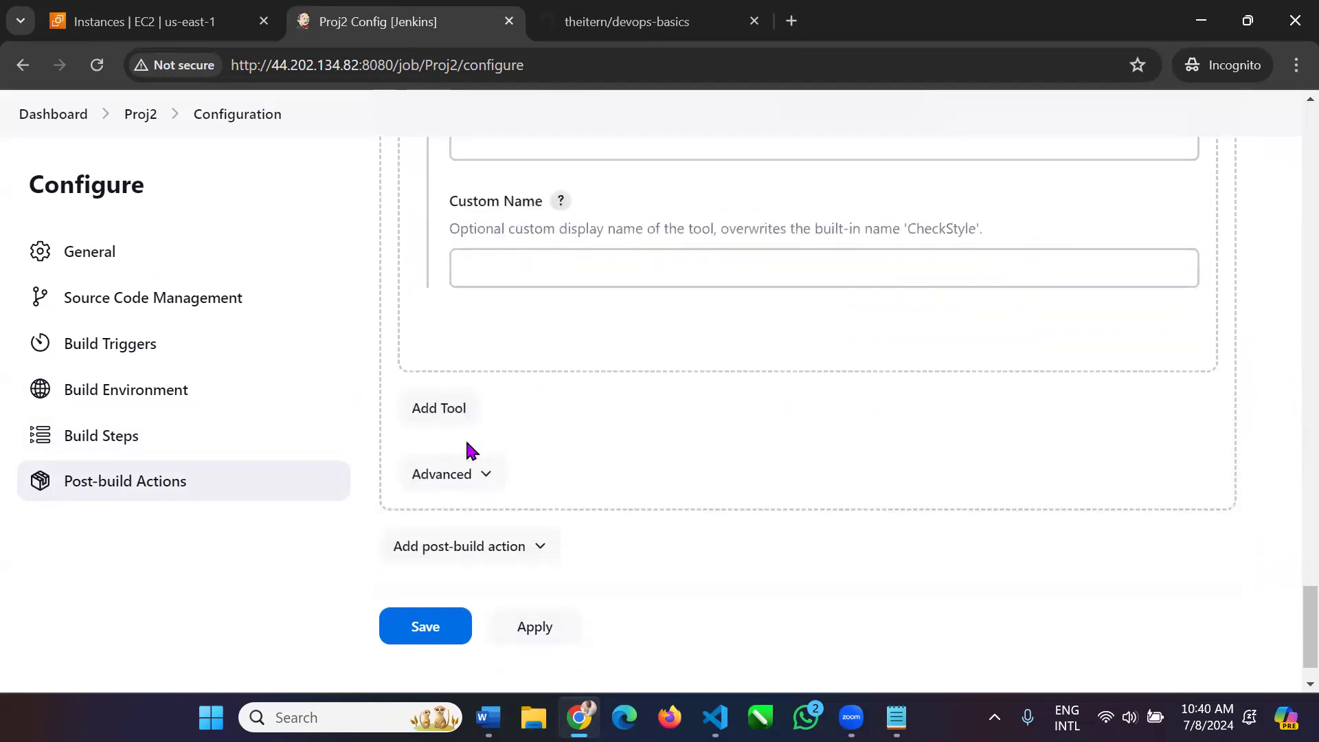
pyautogui.click(444, 411)
pyautogui.click(546, 362)
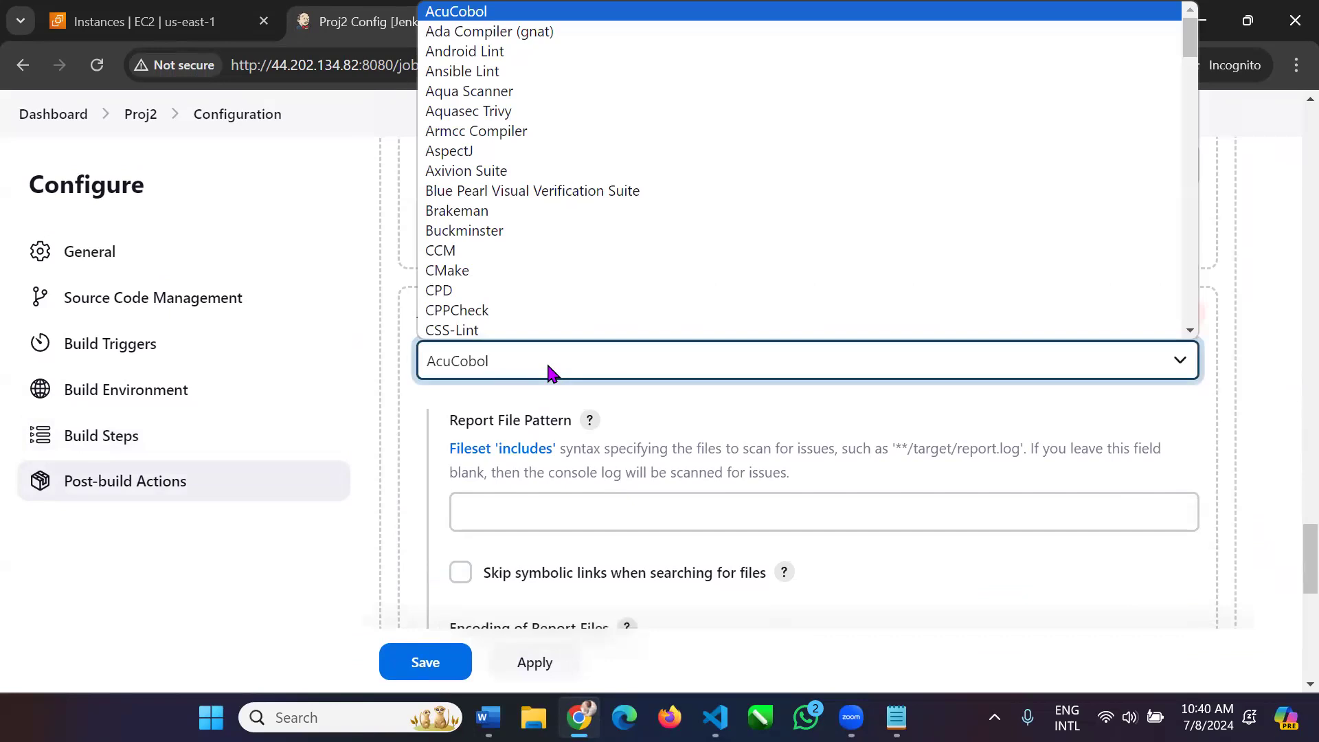
pyautogui.press('Down')
pyautogui.press('Down')
pyautogui.press('Down')
pyautogui.press('Down')
pyautogui.press('Down')
pyautogui.press('Down')
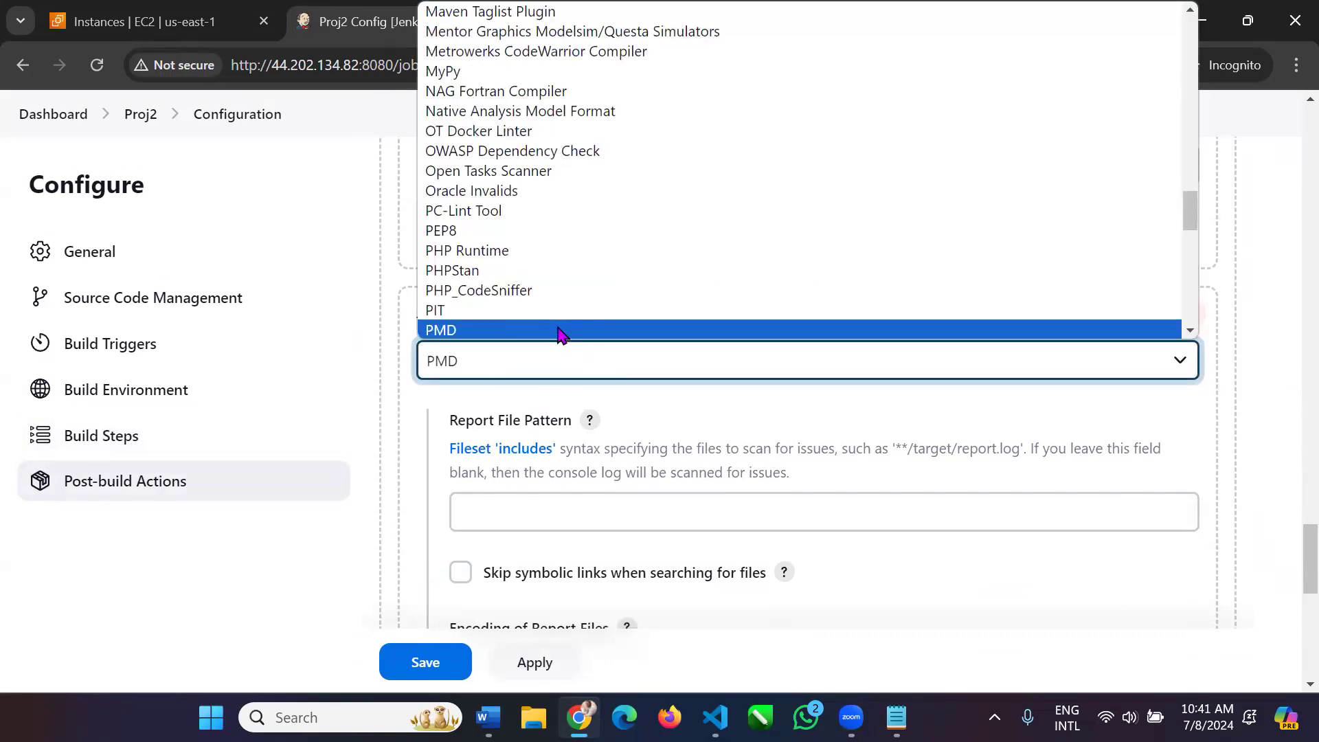
pyautogui.click(557, 330)
# Add a third static analysis tool and set it to FindBugs
pyautogui.scroll(-10, 568, 424)
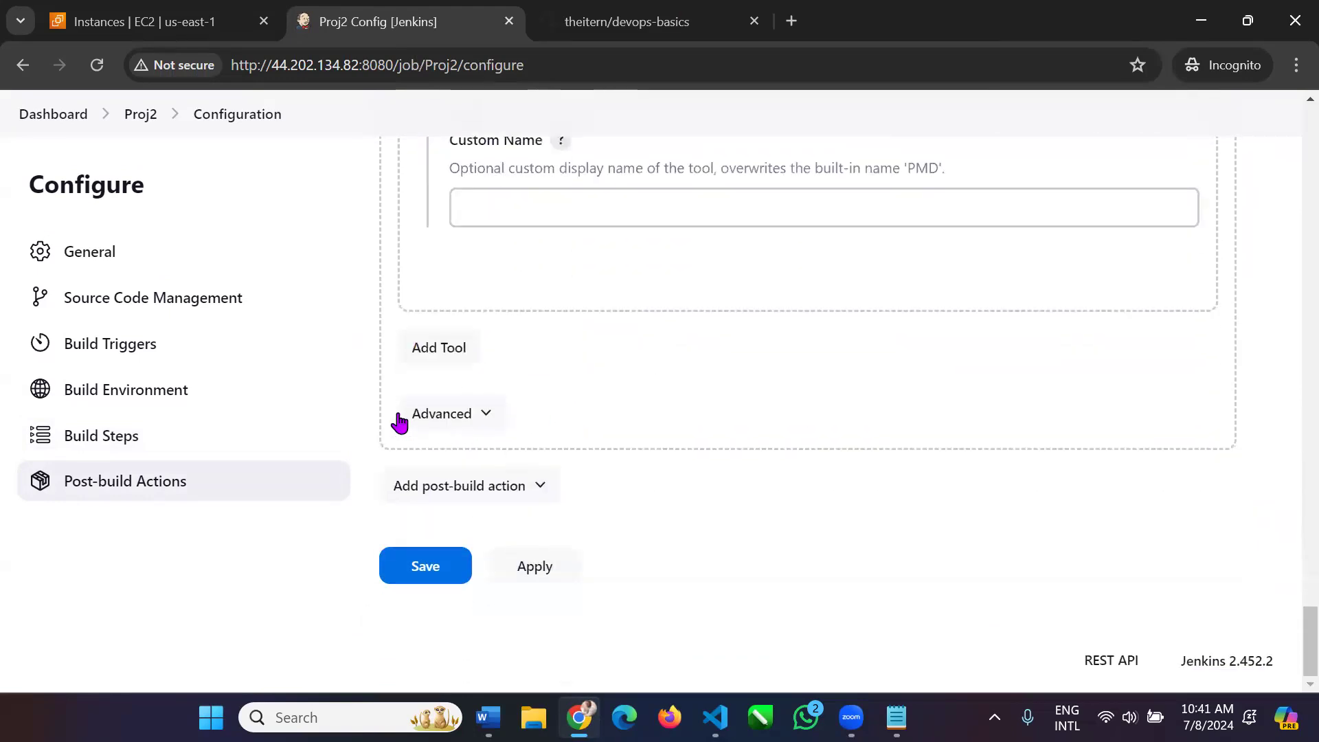
pyautogui.click(446, 353)
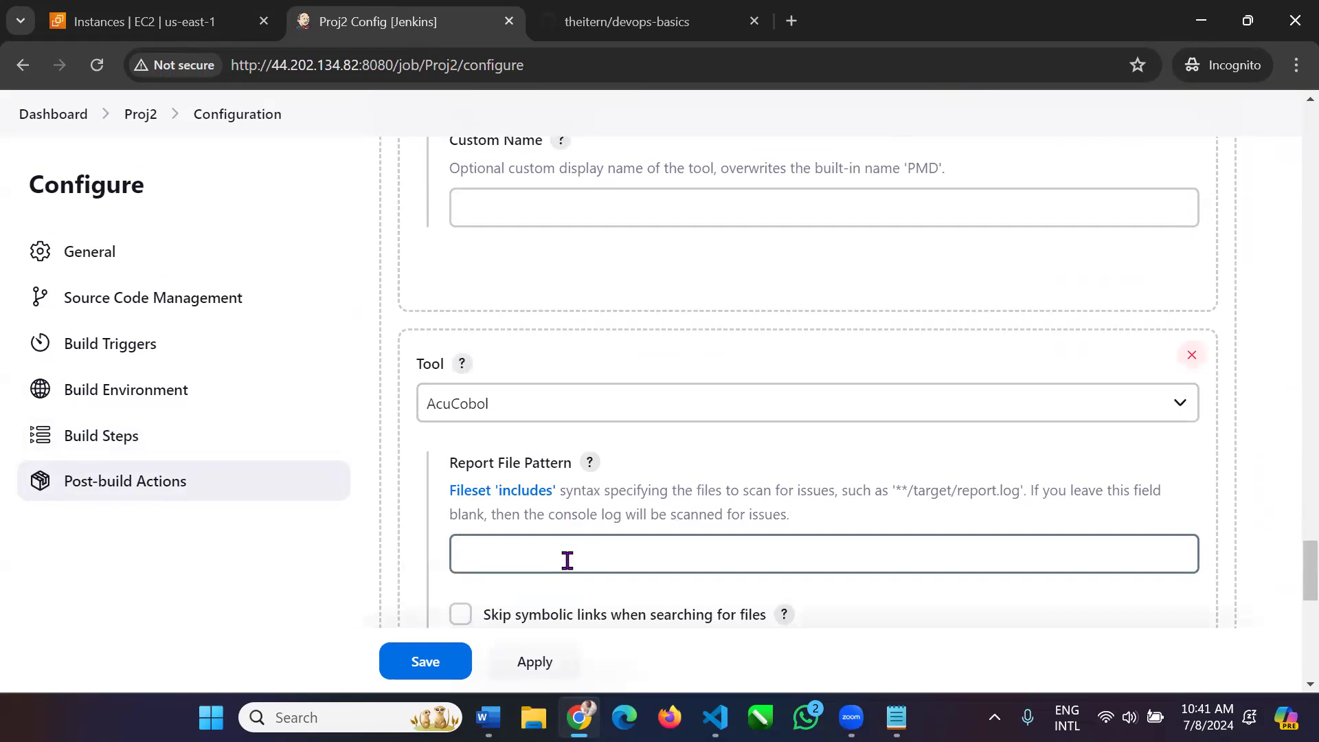
pyautogui.click(567, 560)
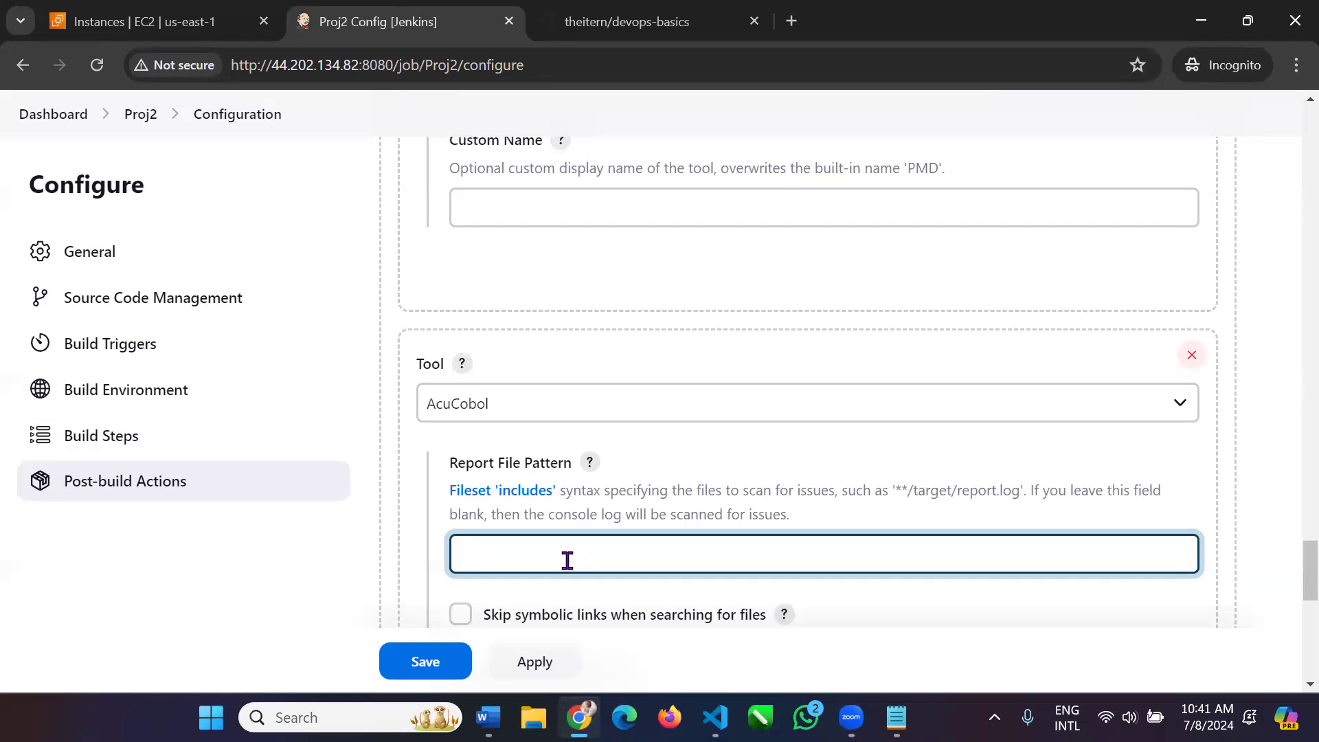
pyautogui.scroll(-5, 719, 386)
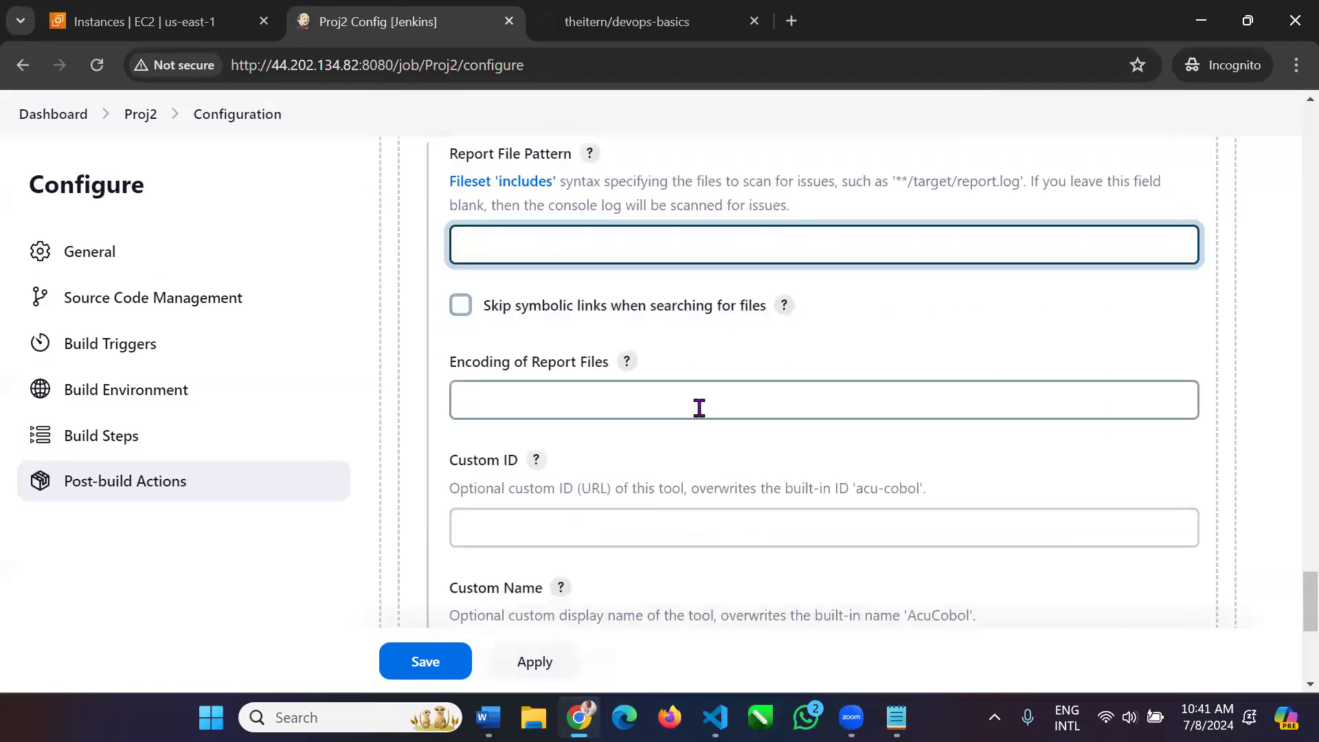
pyautogui.scroll(5, 699, 407)
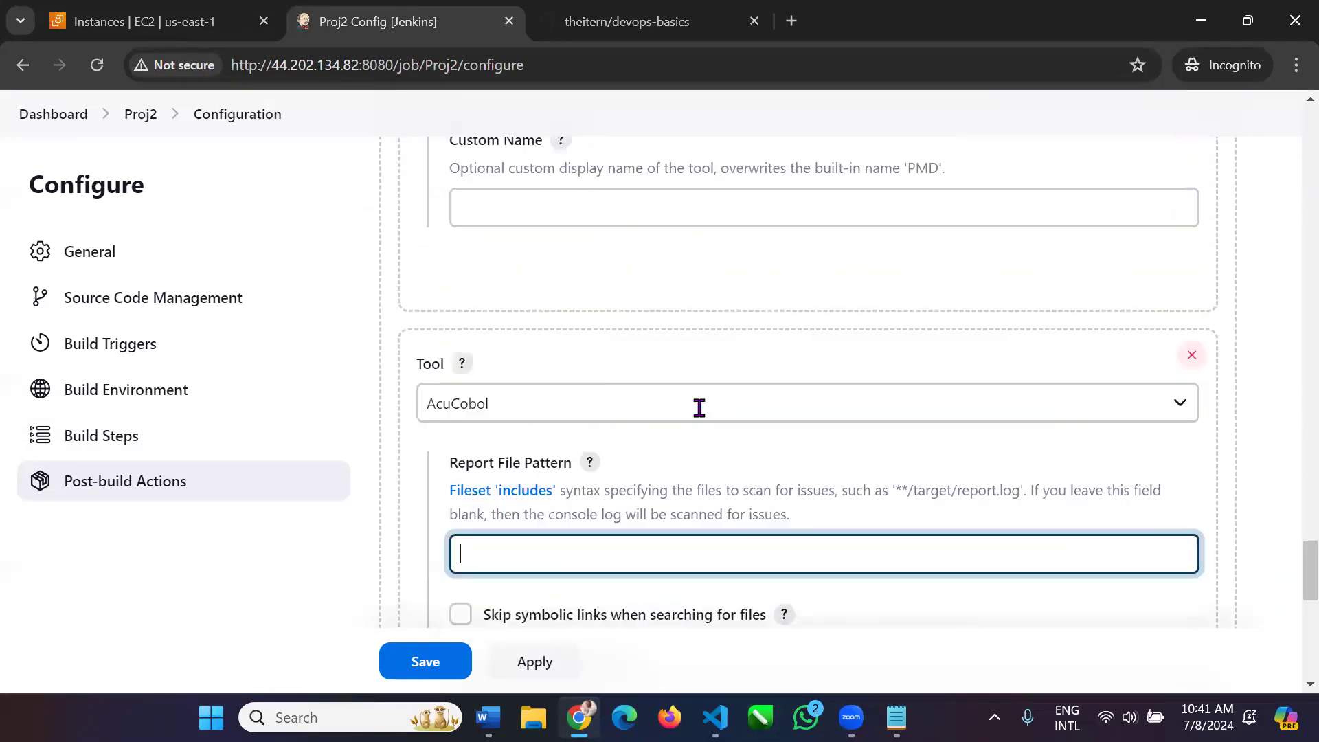
pyautogui.click(657, 405)
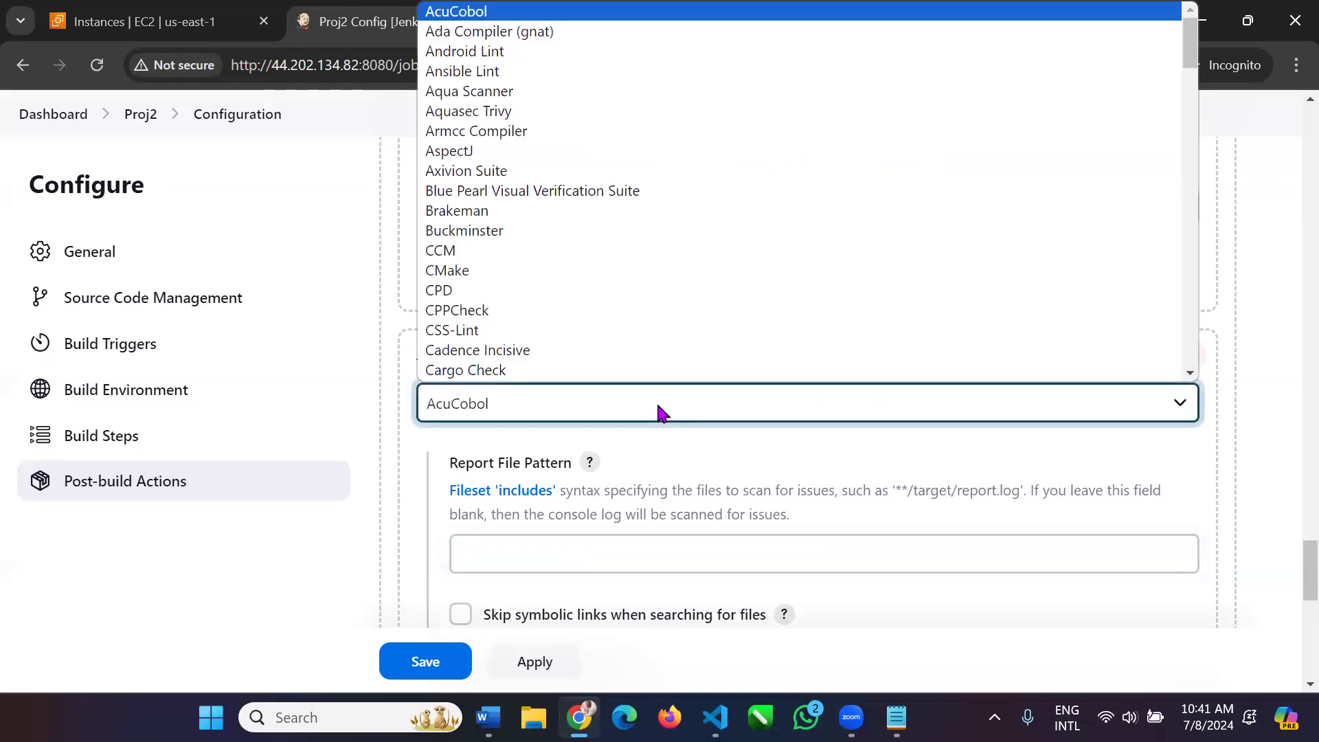
pyautogui.press('b')
pyautogui.press('b')
pyautogui.press('b')
pyautogui.press('b')
pyautogui.press('b')
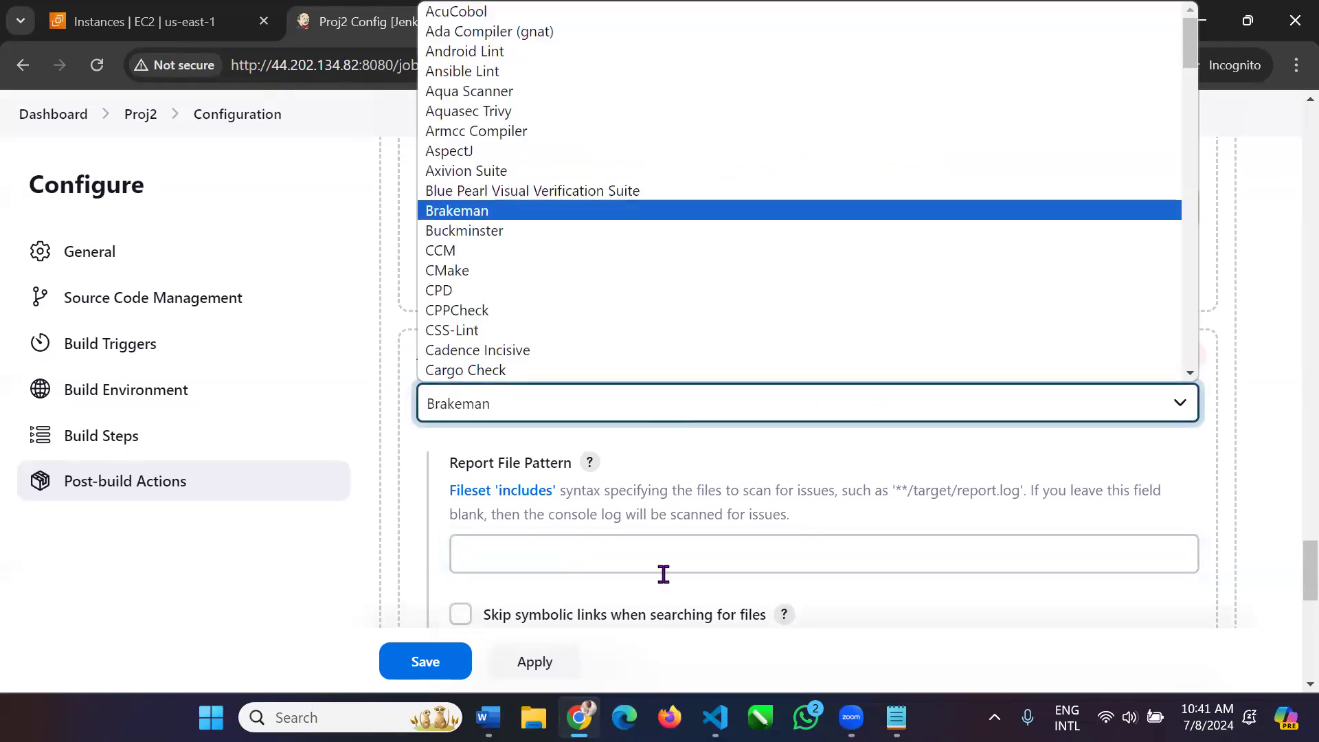
pyautogui.hotkey('alt', 'Tab')
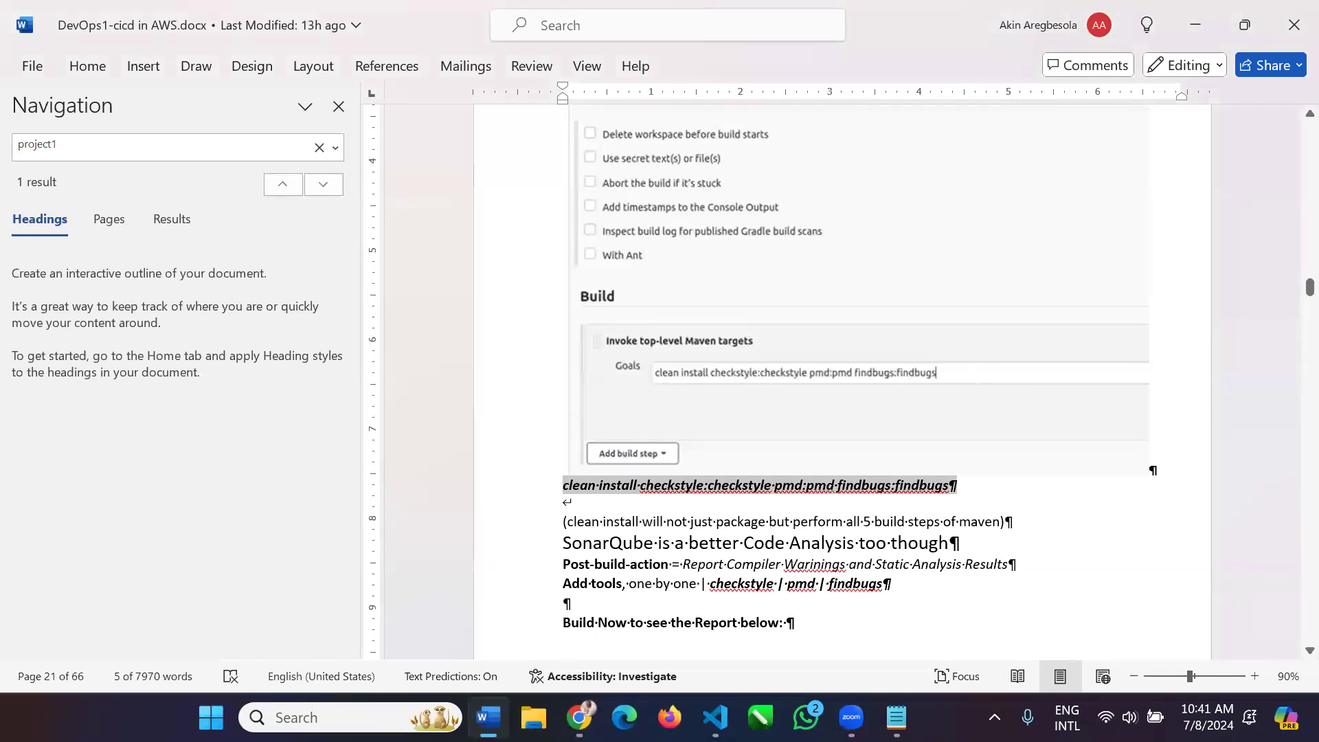
pyautogui.hotkey('alt', 'Tab')
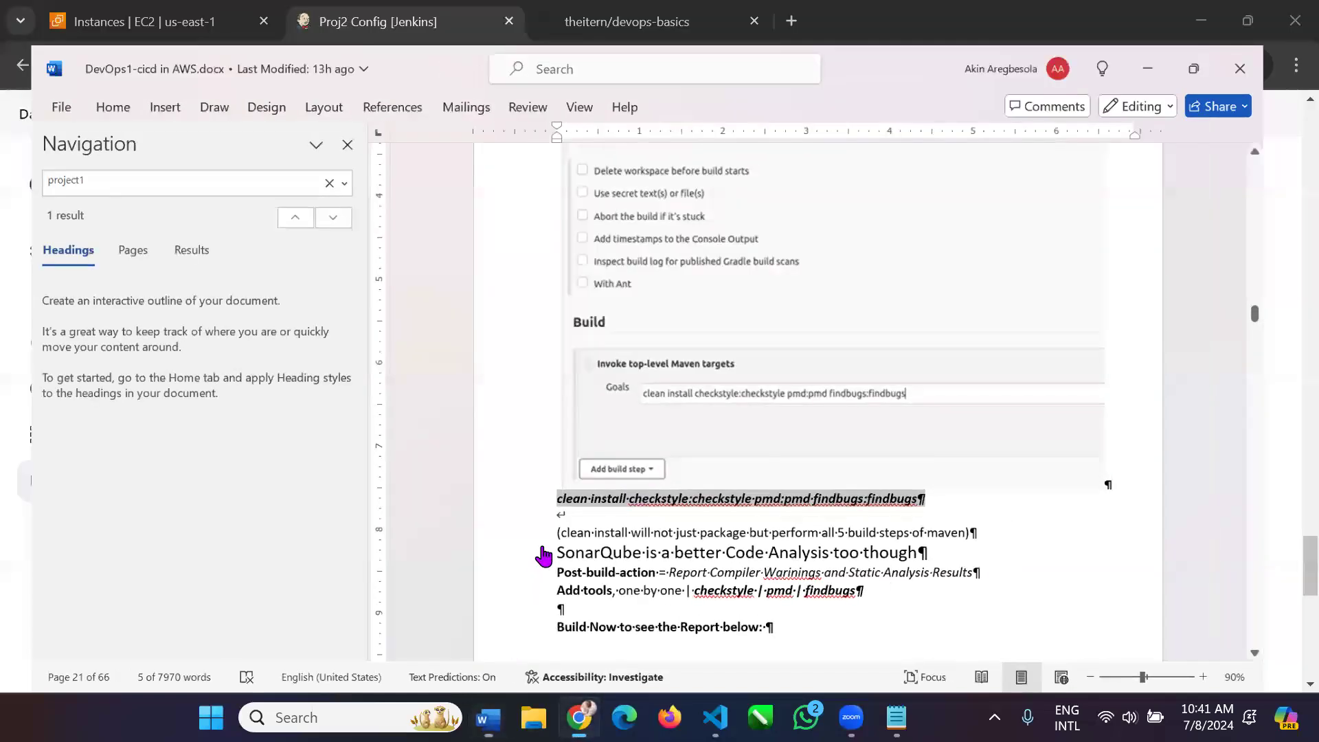
pyautogui.click(568, 405)
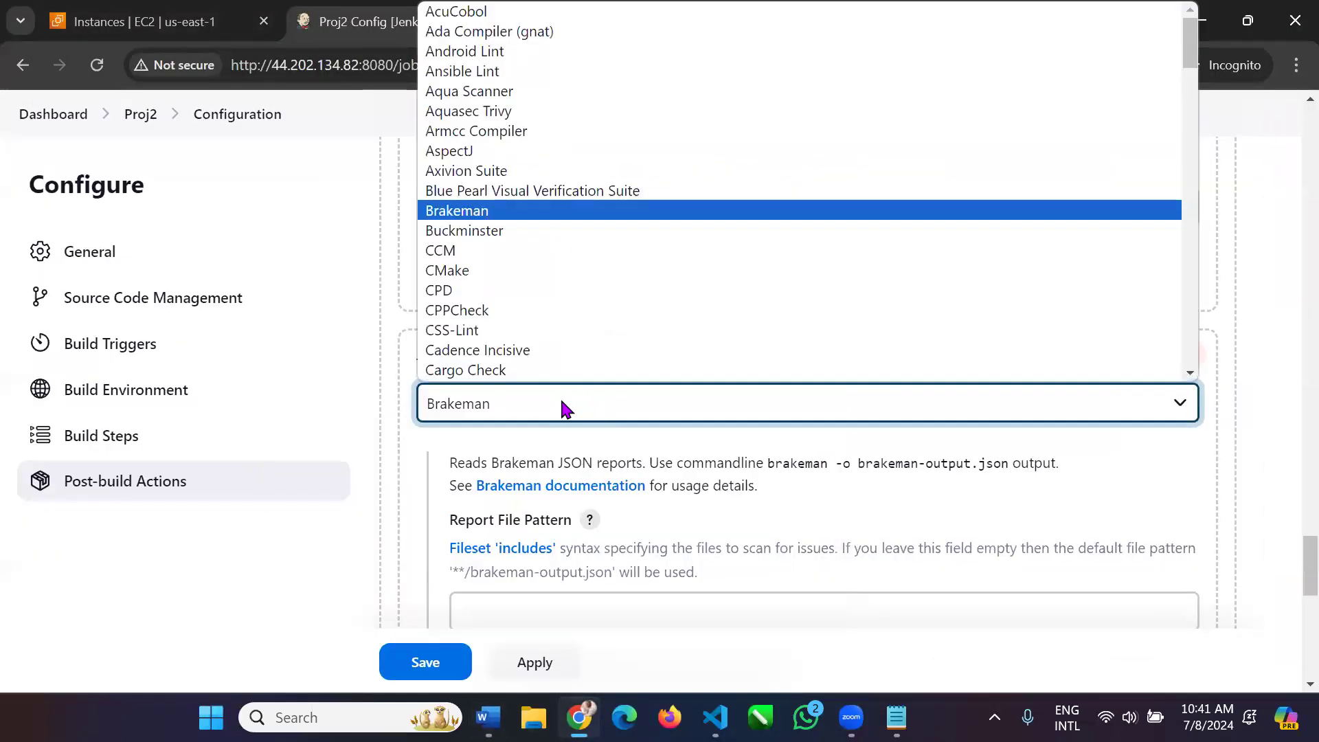
pyautogui.press('f')
pyautogui.press('f')
pyautogui.click(468, 345)
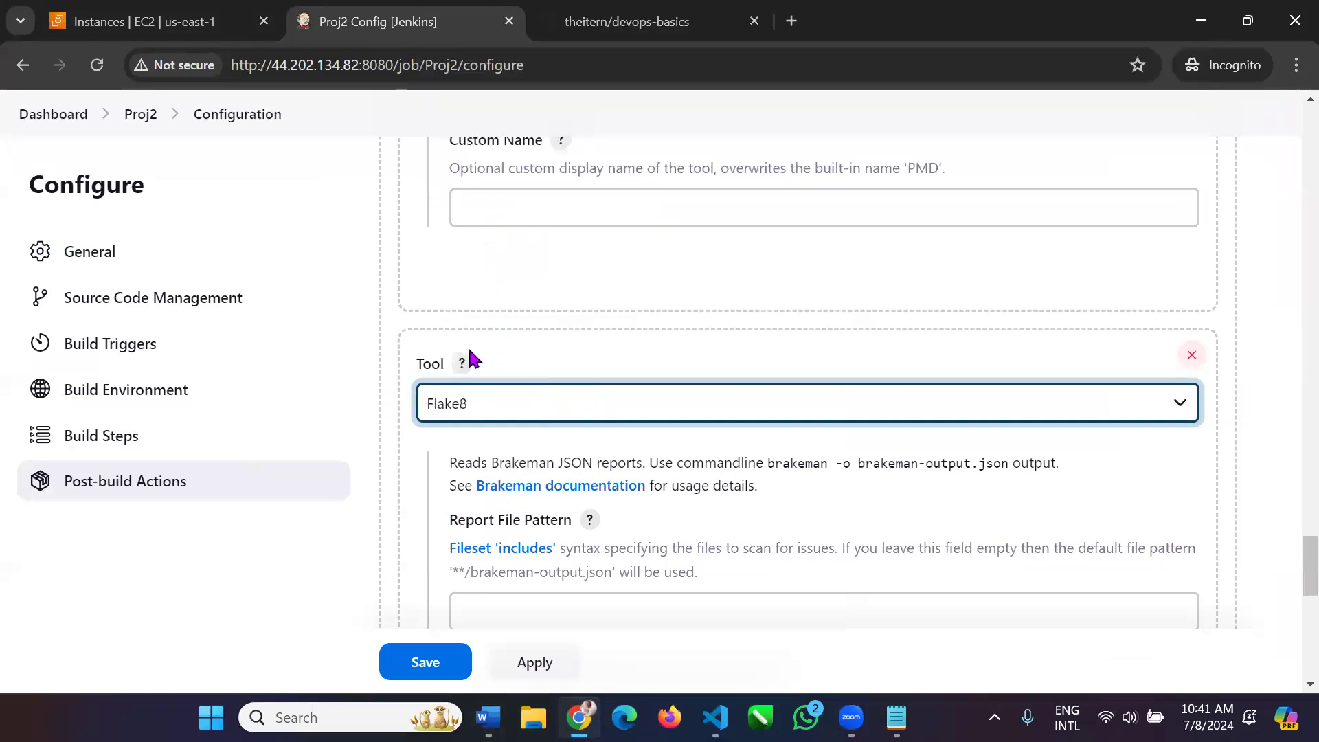
# Apply and save the Proj2 configuration
pyautogui.scroll(-10, 770, 536)
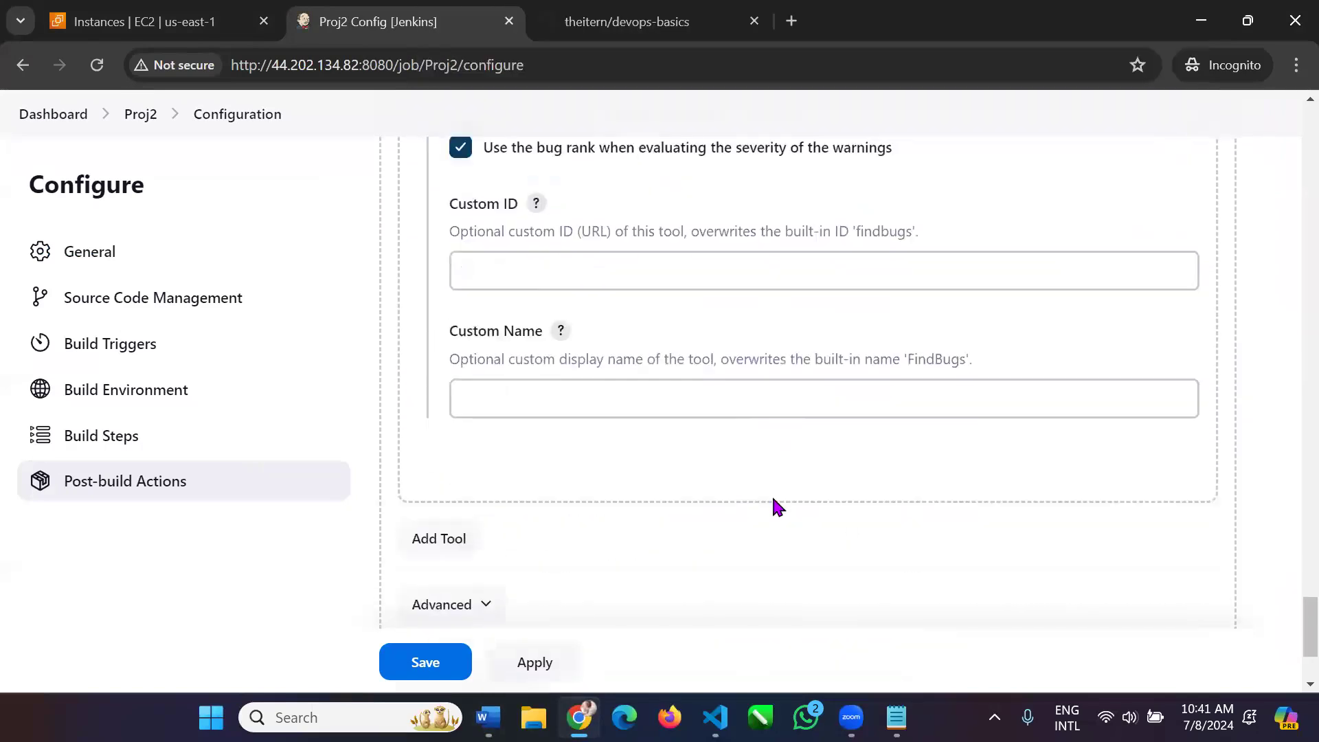
pyautogui.click(535, 573)
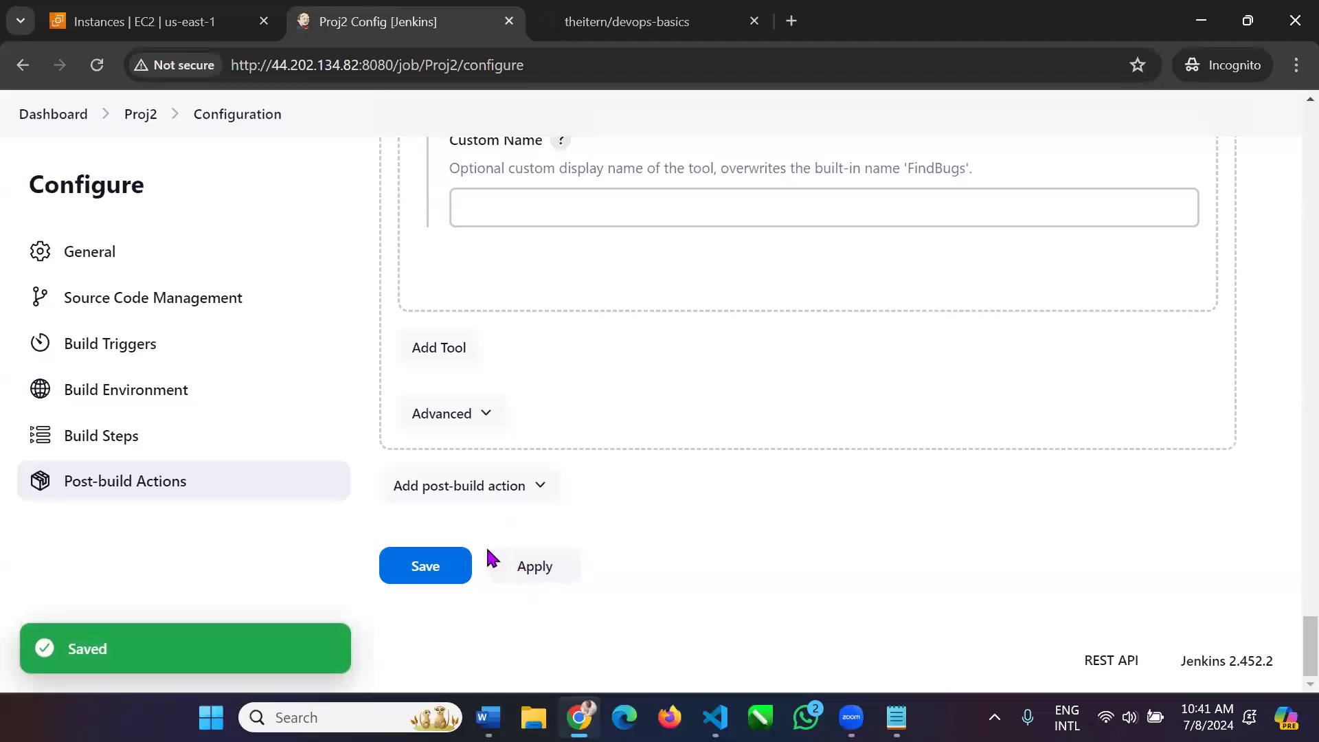
pyautogui.click(431, 577)
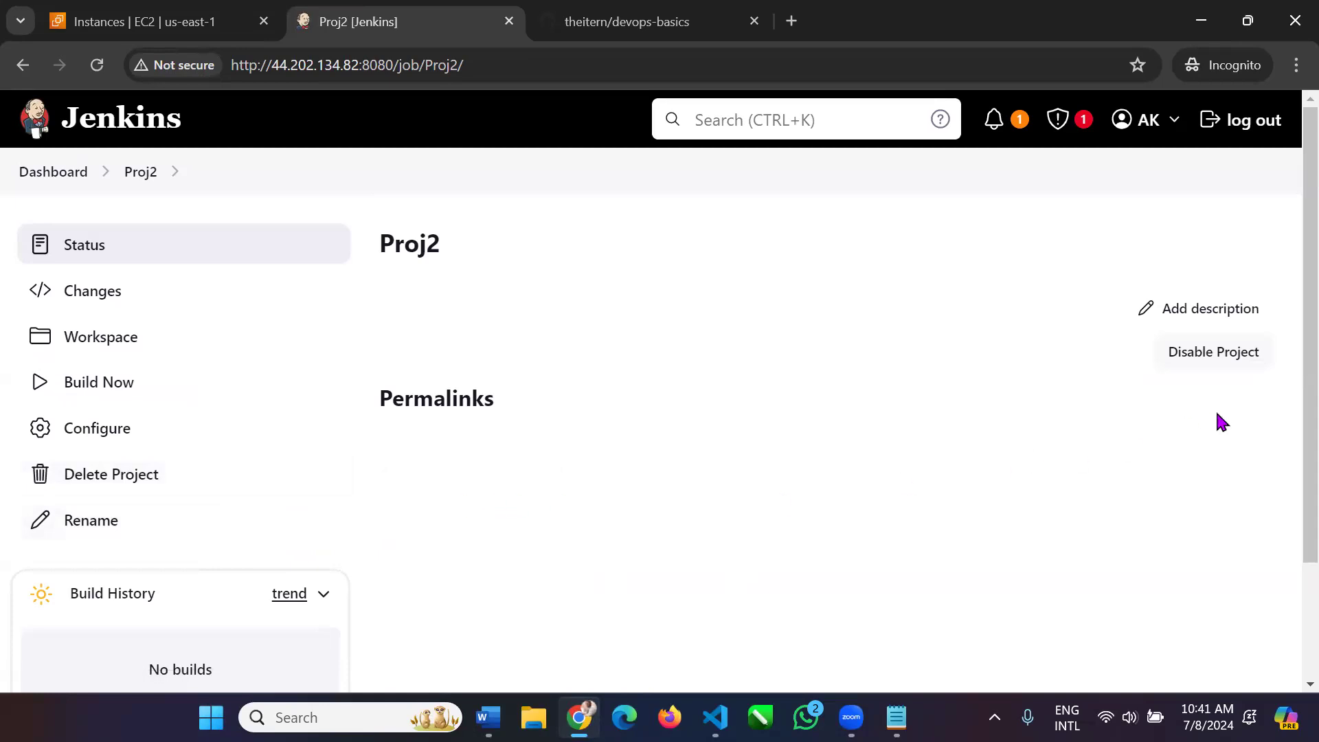
# Start a new build of Proj2
pyautogui.moveTo(1289, 414)
pyautogui.mouseDown()
pyautogui.moveTo(1287, 529)
pyautogui.moveTo(1287, 440)
pyautogui.mouseUp()
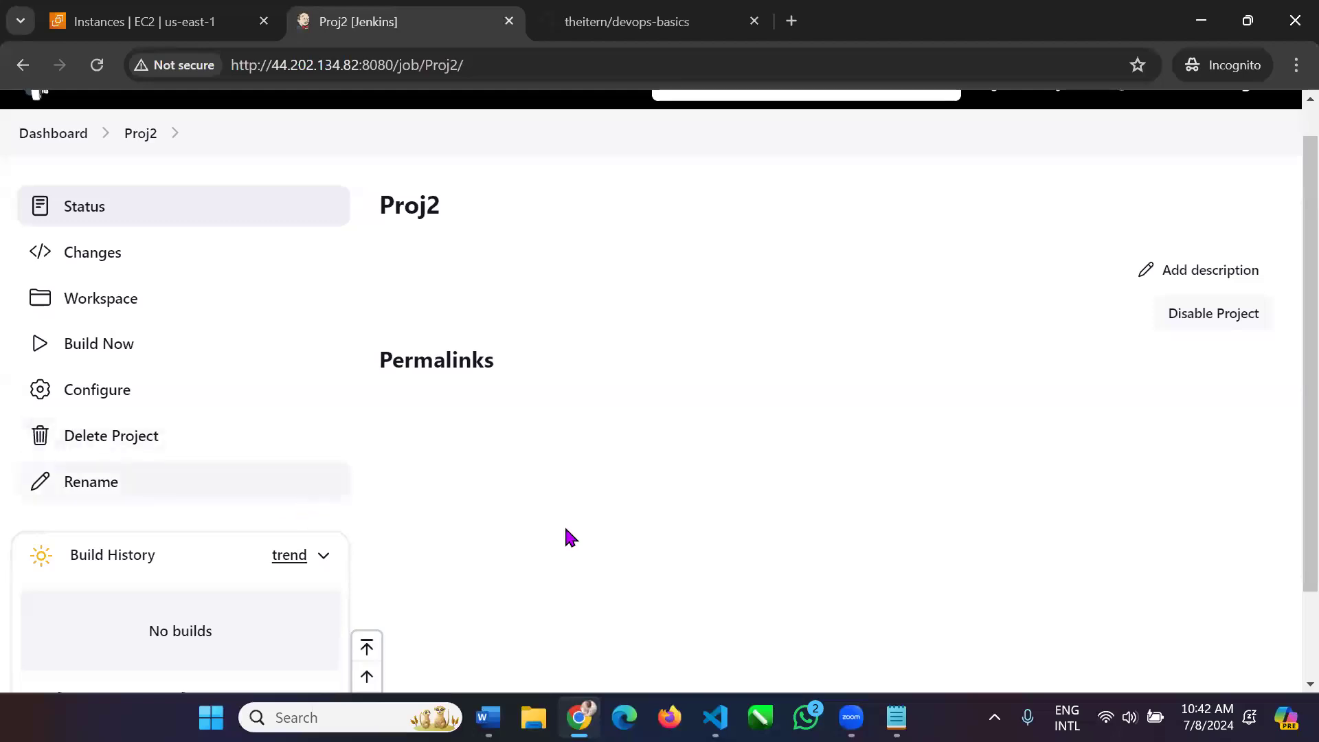
pyautogui.scroll(-2, 1290, 481)
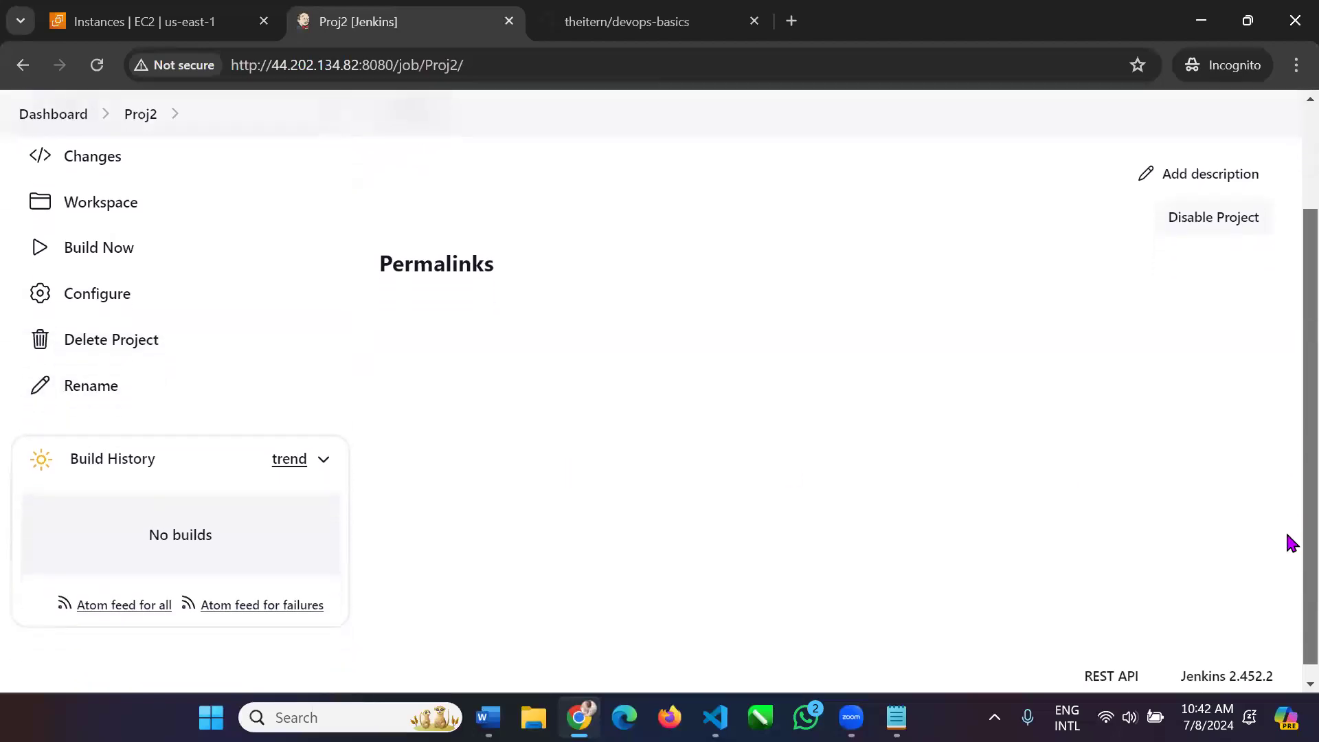
pyautogui.scroll(3, 1290, 446)
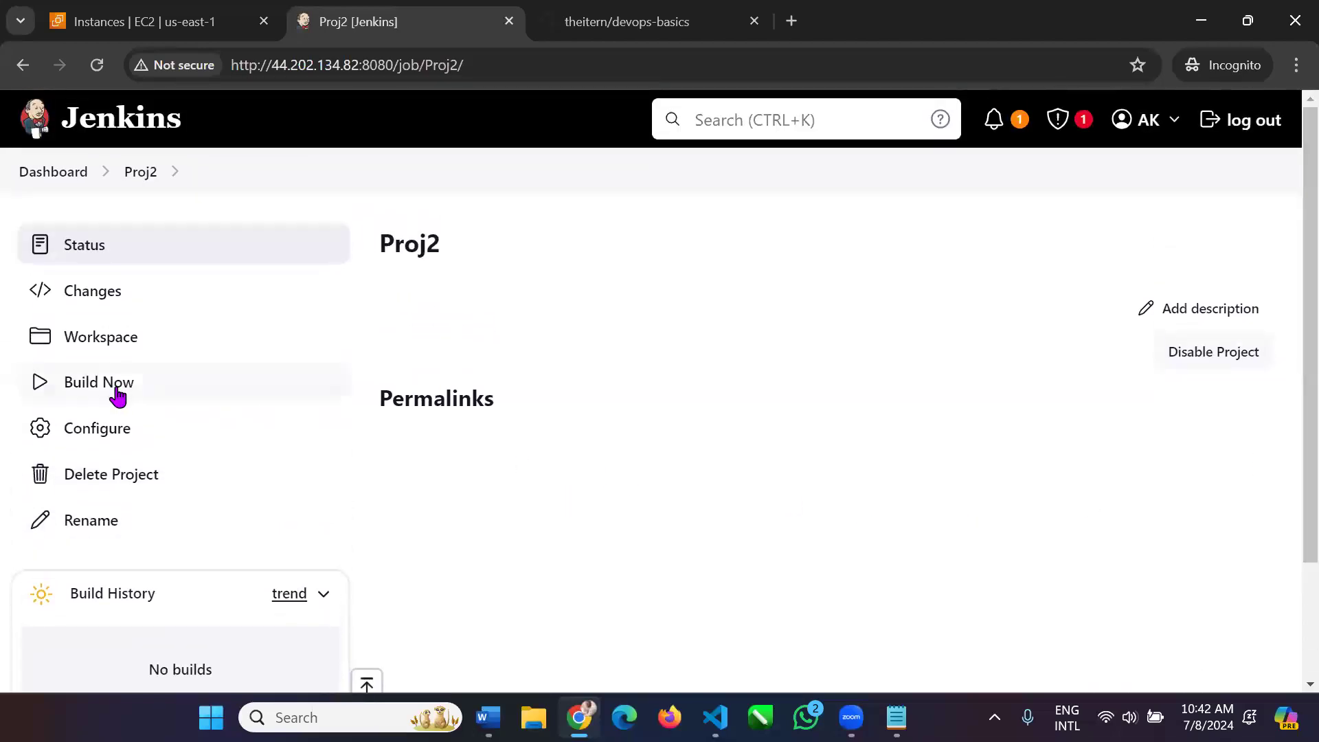
pyautogui.click(88, 387)
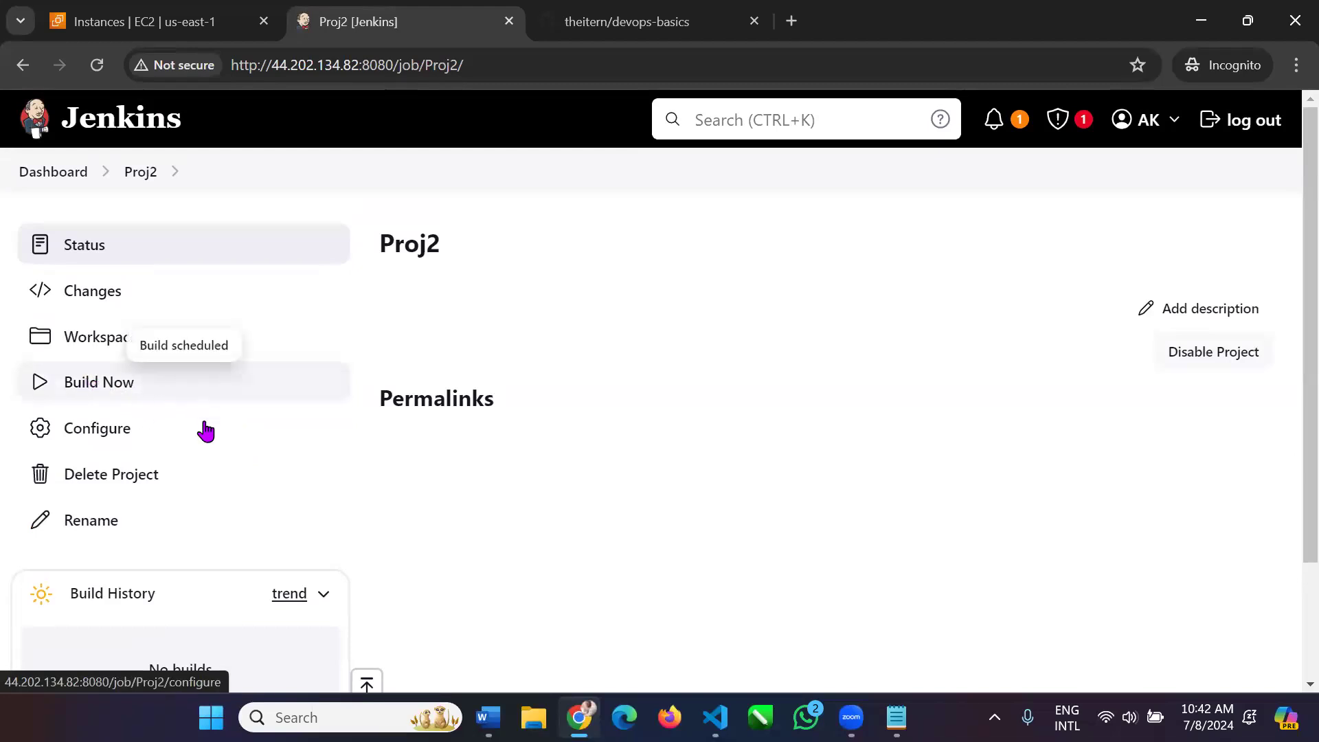
# Open build #1's console output and review the analysis log to the end
pyautogui.scroll(-2, 1168, 577)
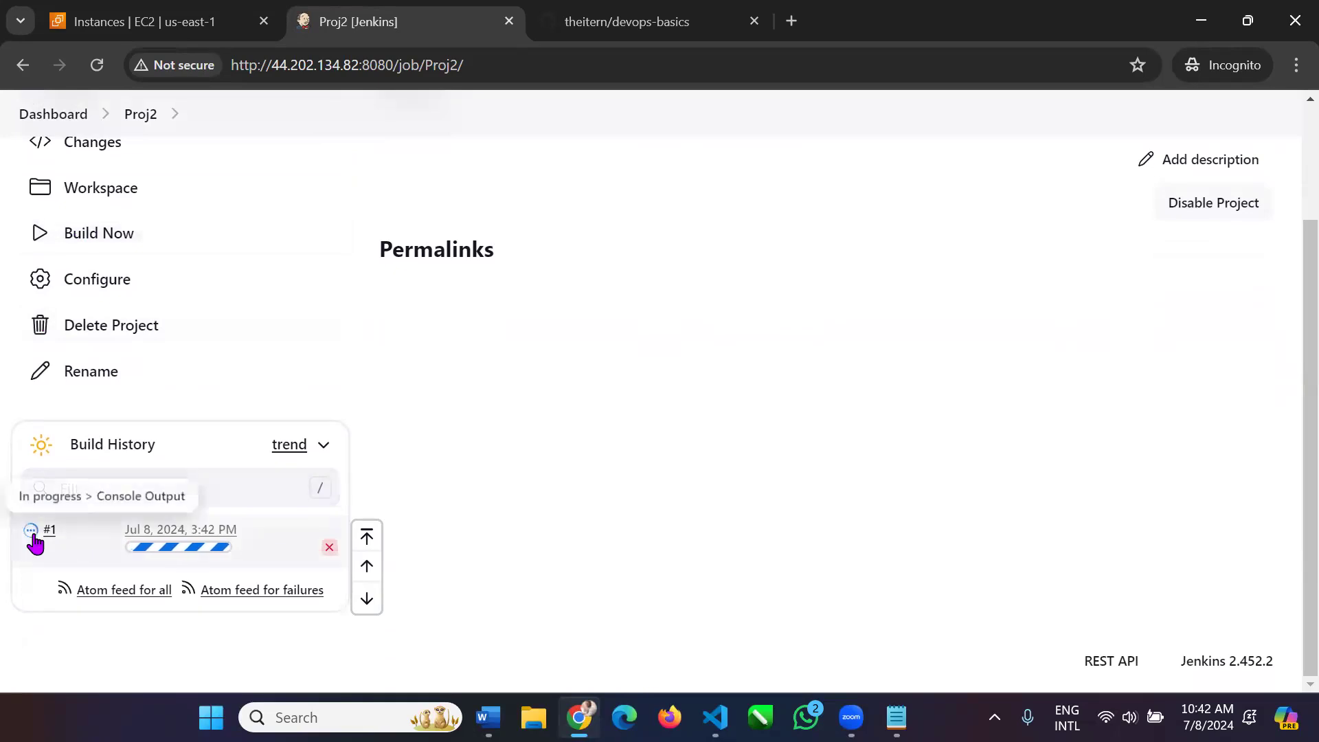
pyautogui.click(31, 533)
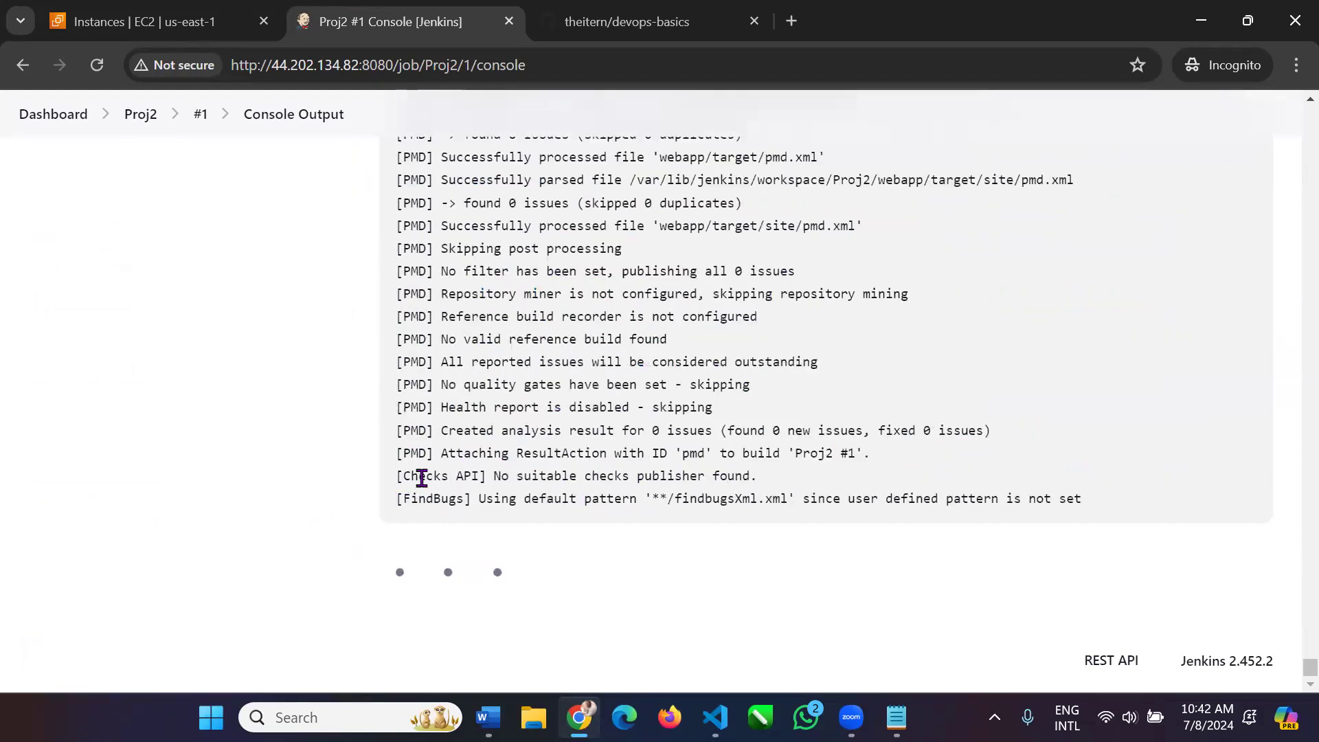
pyautogui.moveTo(421, 476); pyautogui.dragTo(424, 451)
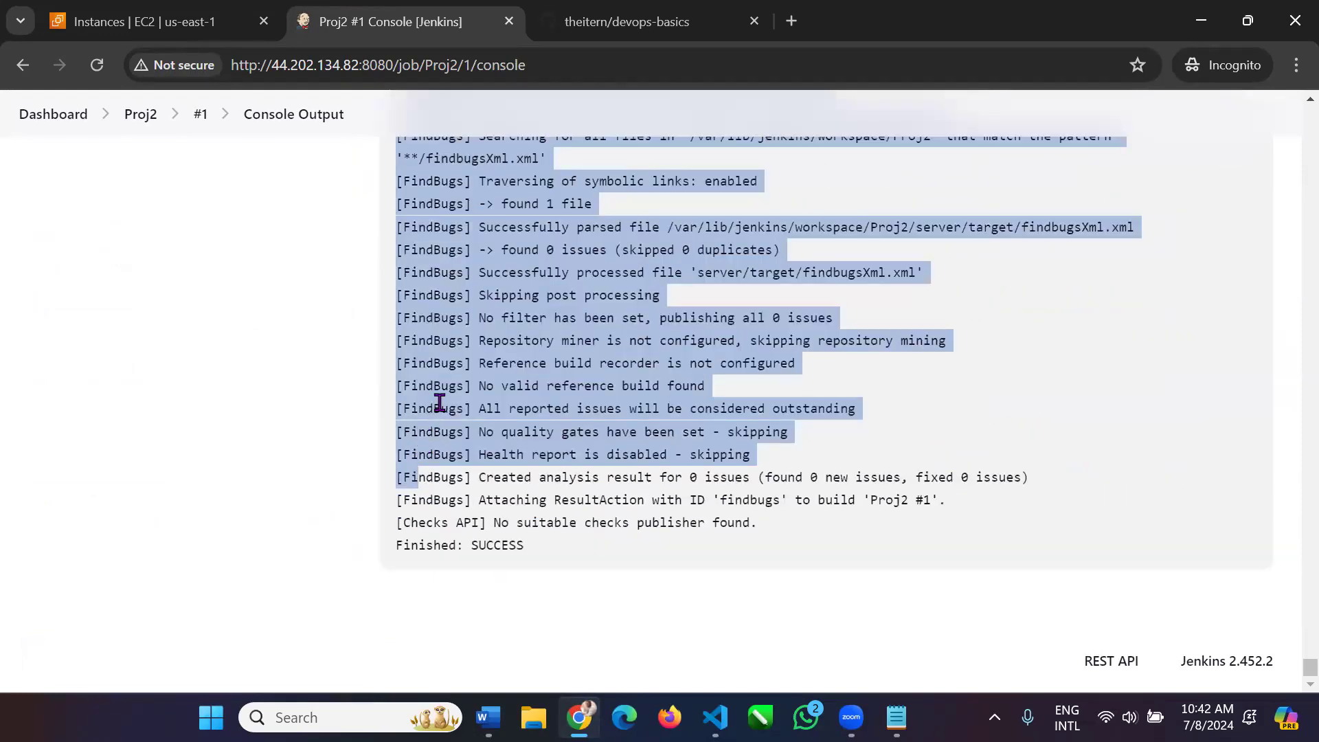
pyautogui.moveTo(550, 552)
pyautogui.mouseDown()
pyautogui.moveTo(448, 534)
pyautogui.moveTo(536, 544)
pyautogui.mouseUp()
pyautogui.click(489, 548)
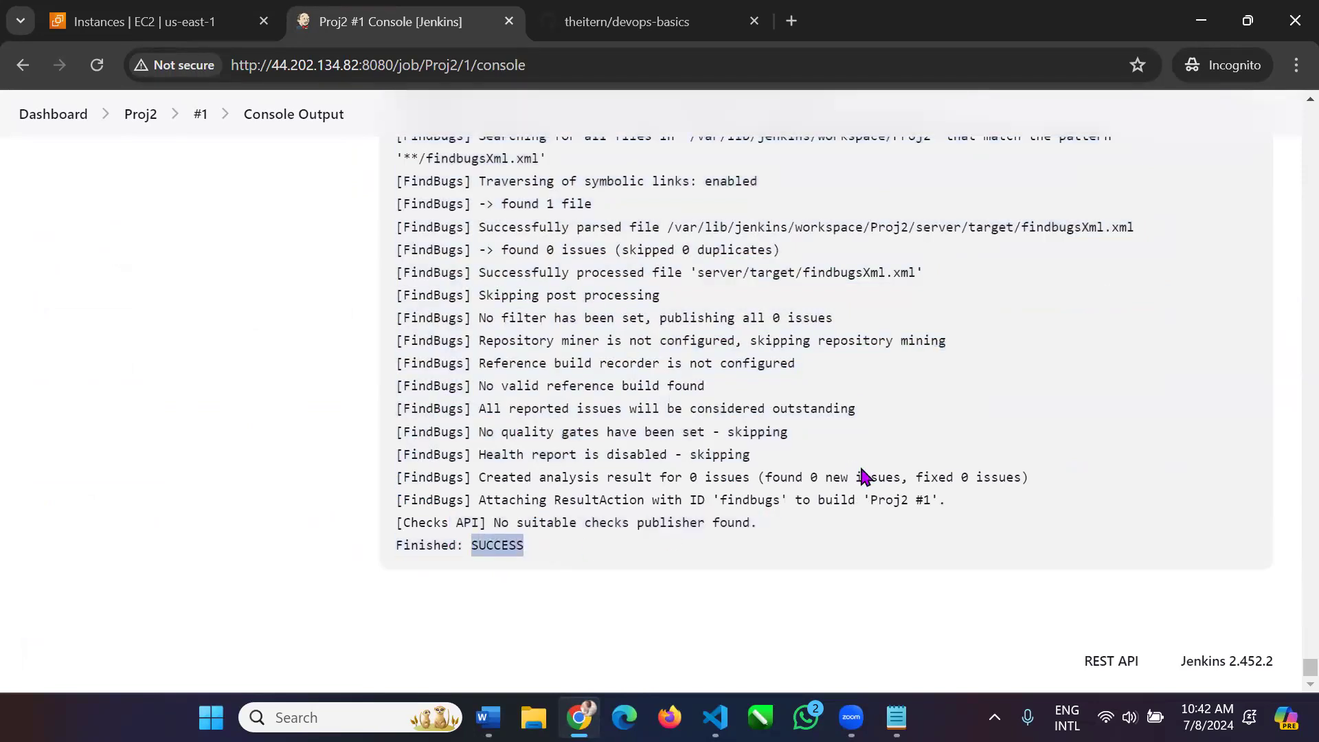
# Go back to the dashboard, open Proj2 and view its CheckStyle Warnings report
pyautogui.click(78, 122)
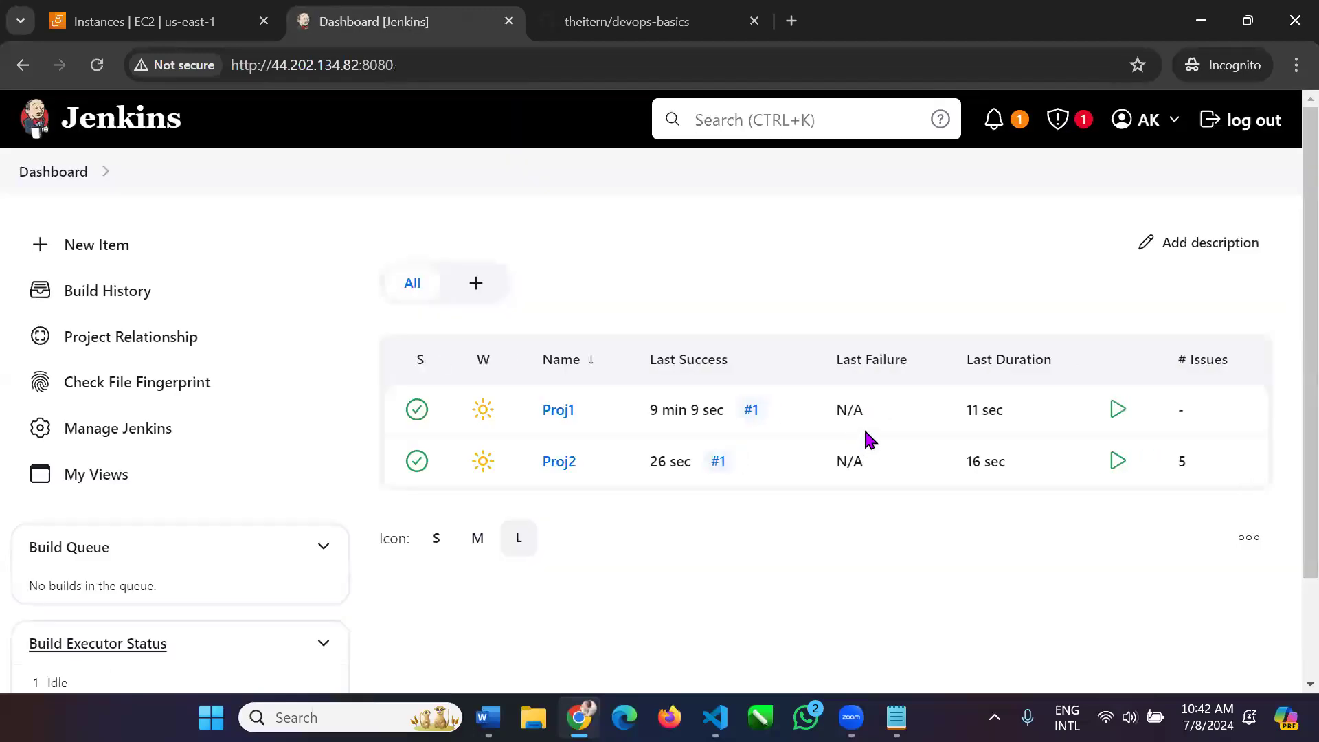
pyautogui.scroll(-2, 605, 391)
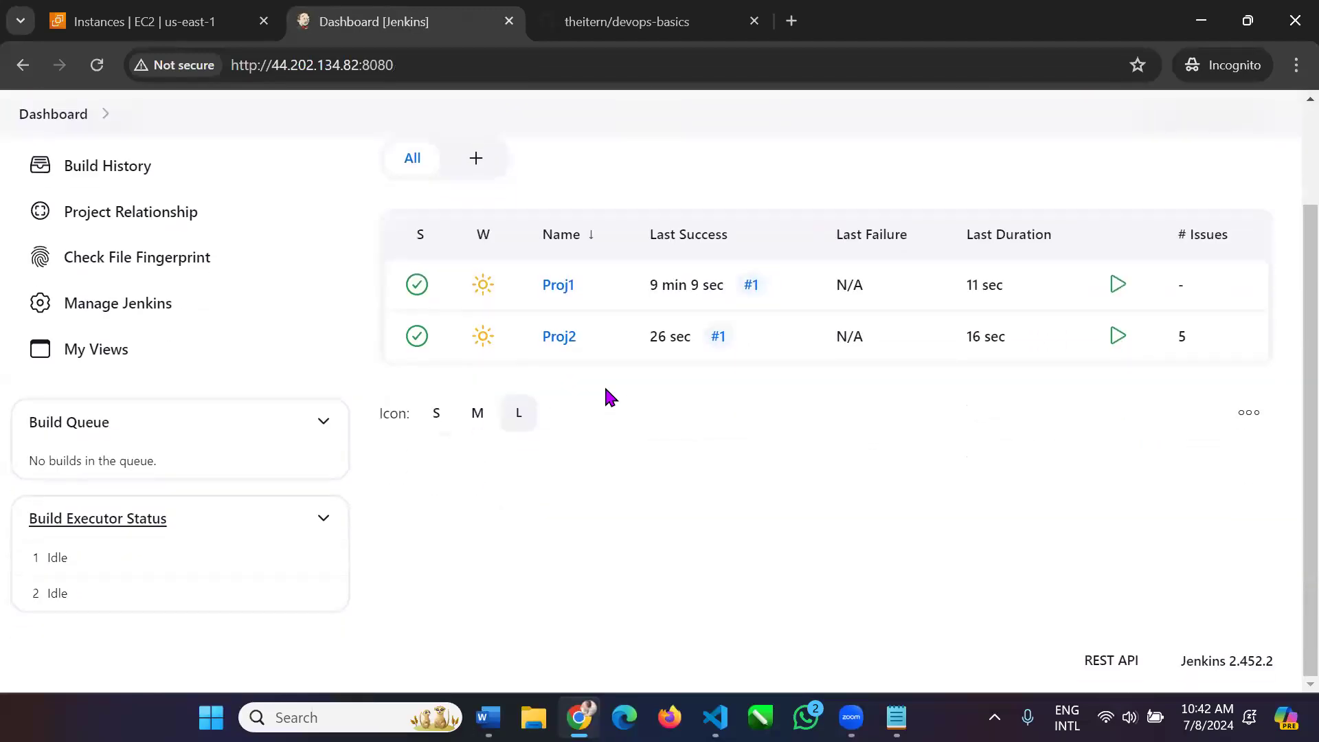
pyautogui.scroll(2, 604, 393)
pyautogui.click(575, 440)
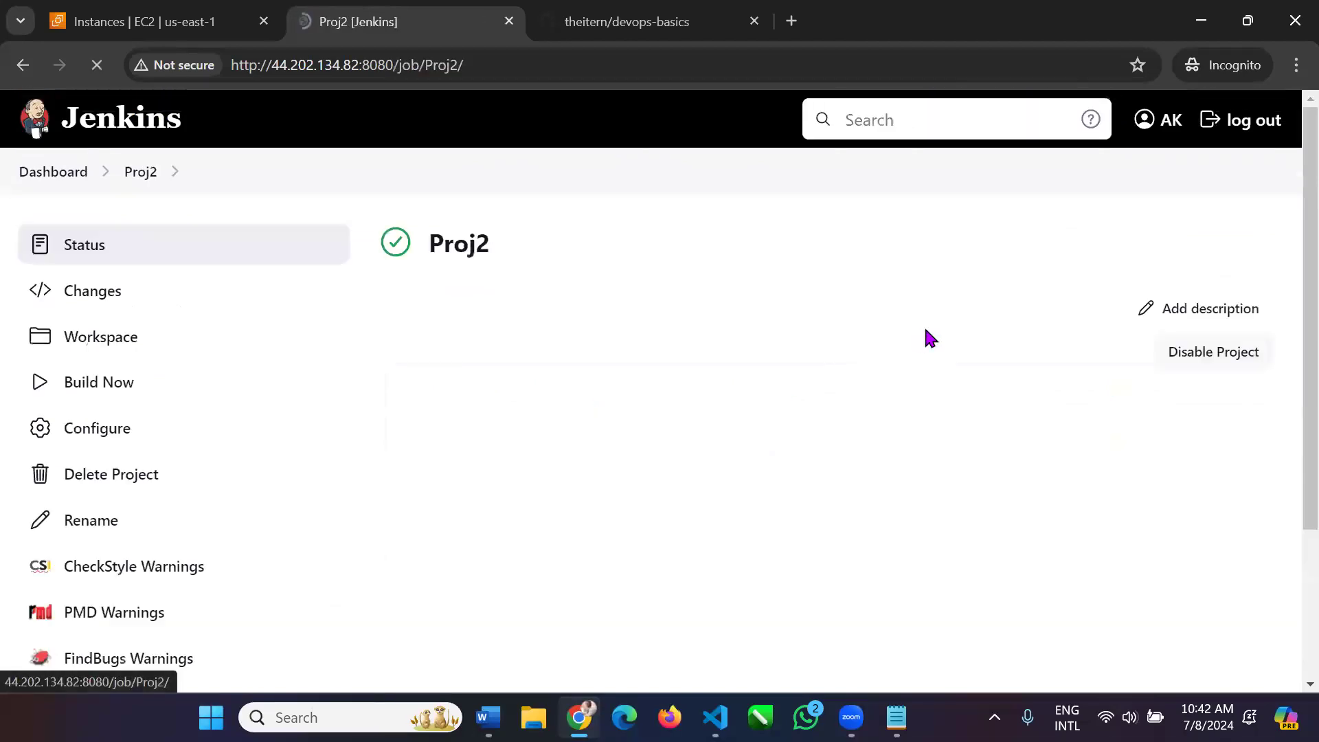
pyautogui.scroll(-3, 1289, 280)
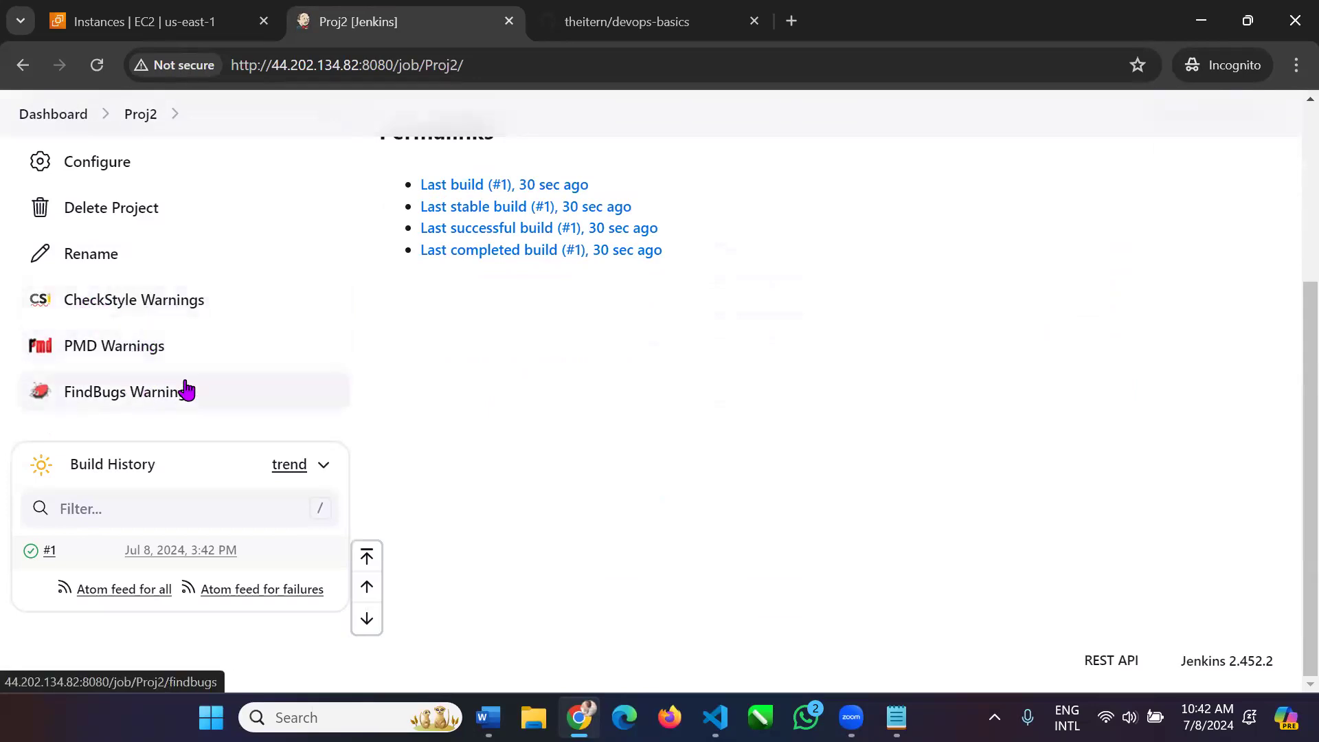
pyautogui.click(135, 303)
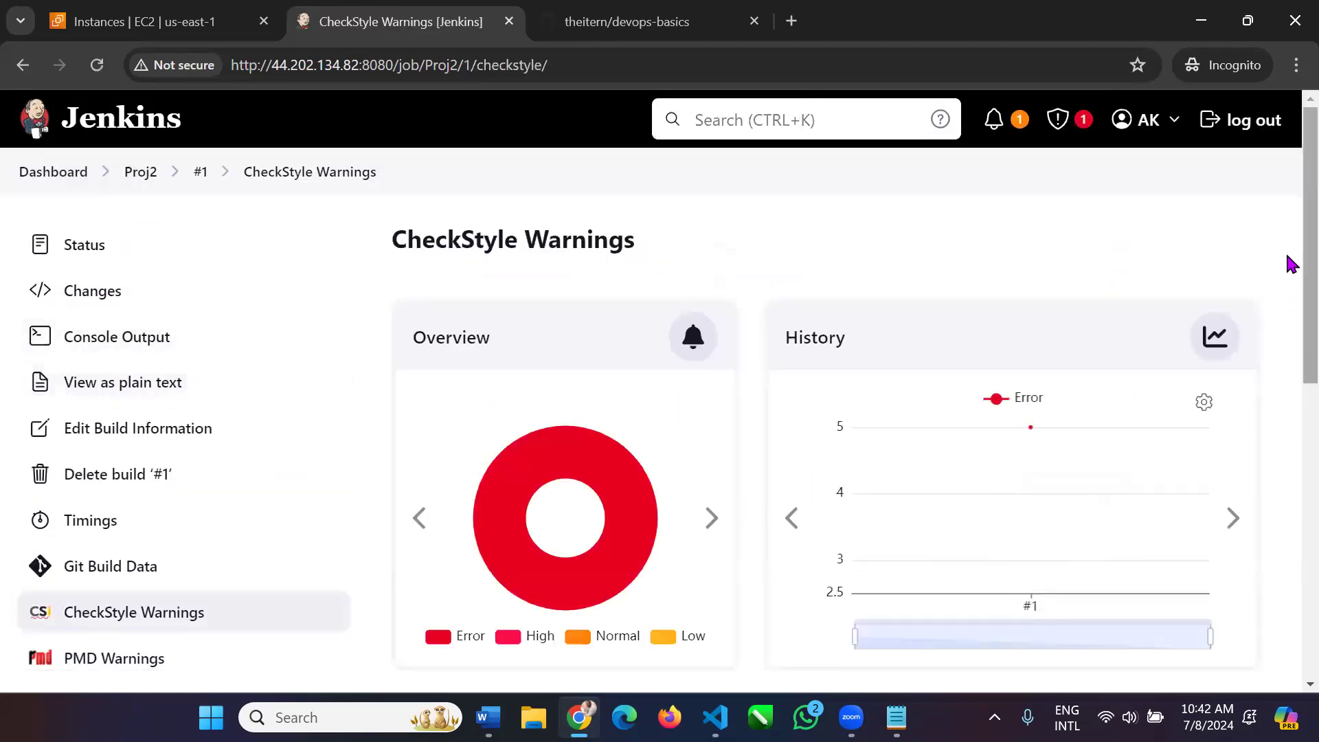
# Open the Javadoc category in the CheckStyle warnings details
pyautogui.scroll(-2, 1290, 289)
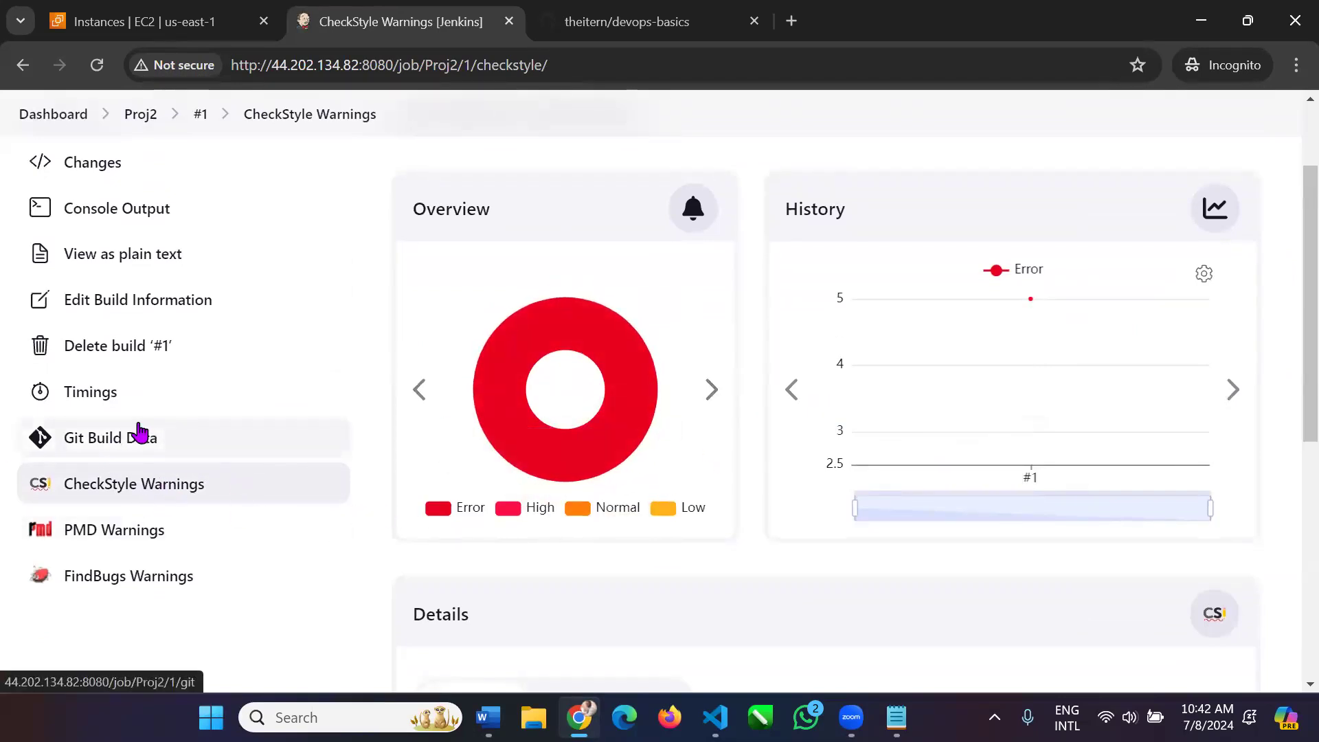
pyautogui.scroll(-3, 426, 487)
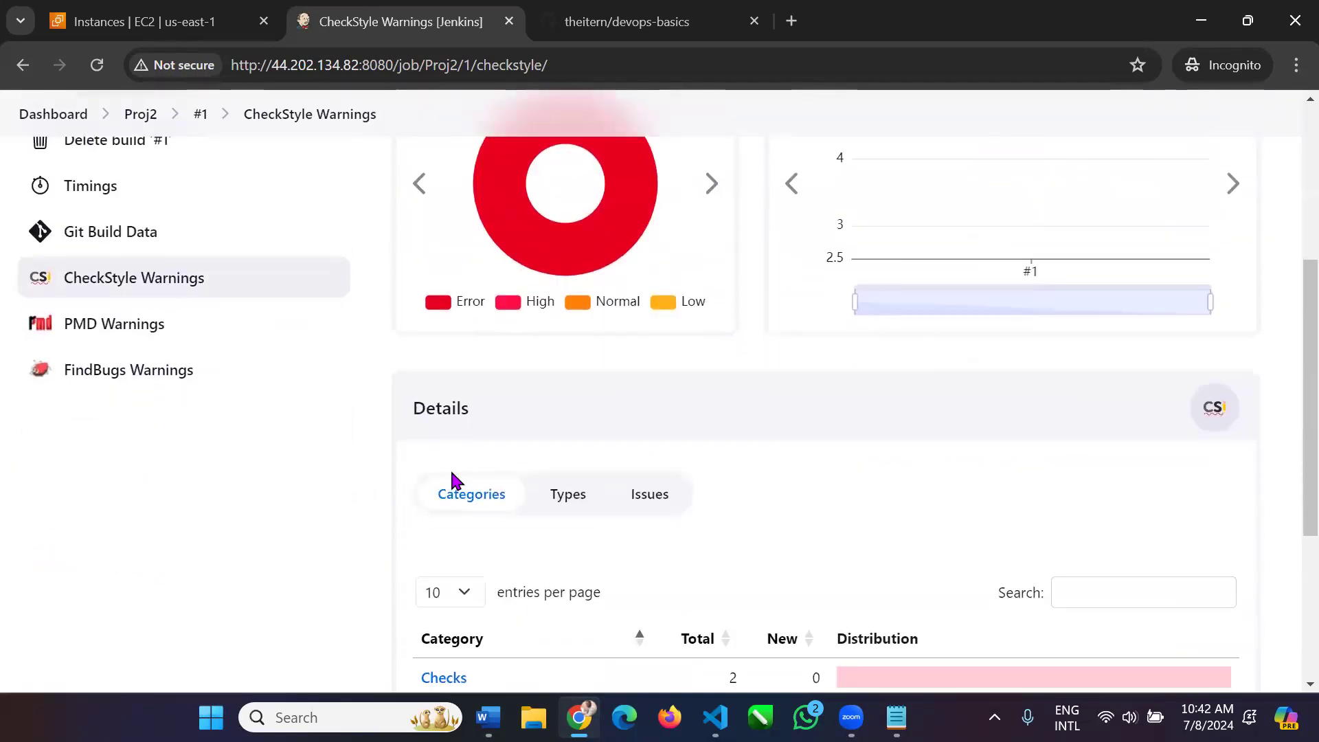
pyautogui.scroll(-3, 474, 481)
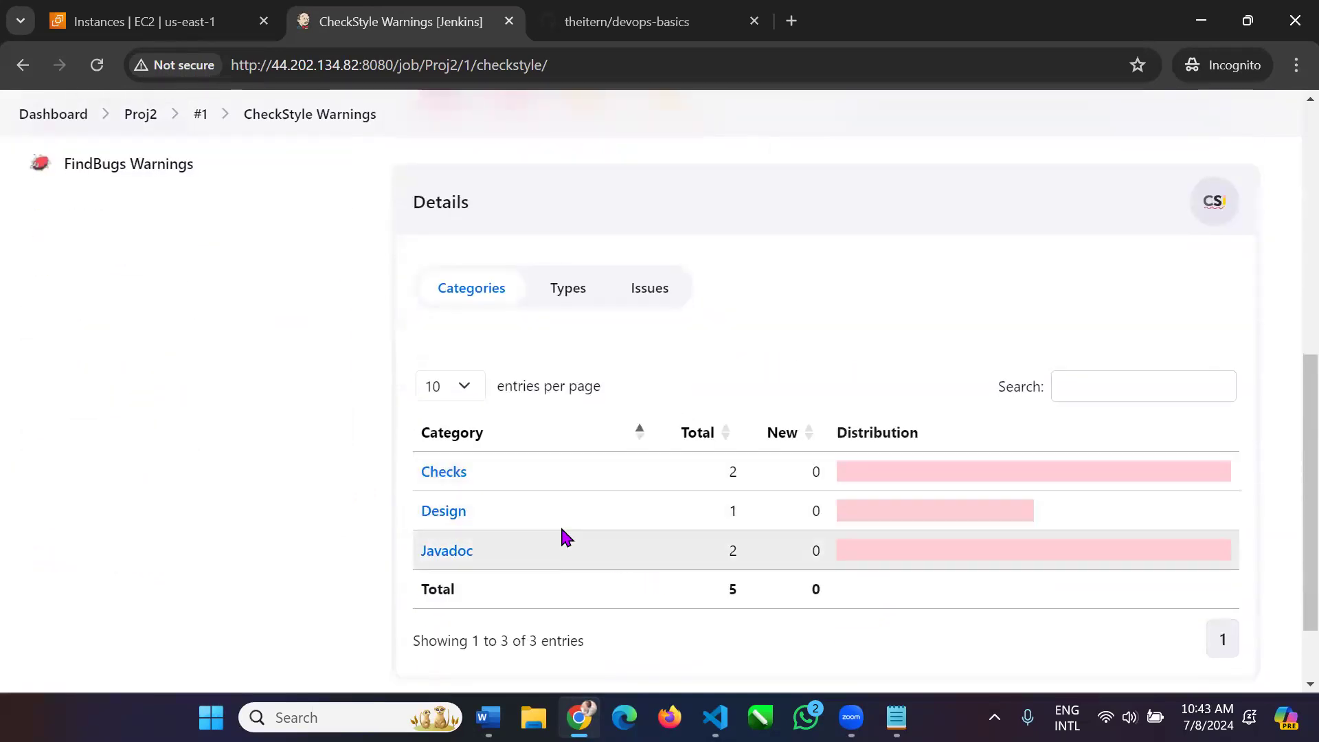
pyautogui.scroll(-1, 591, 557)
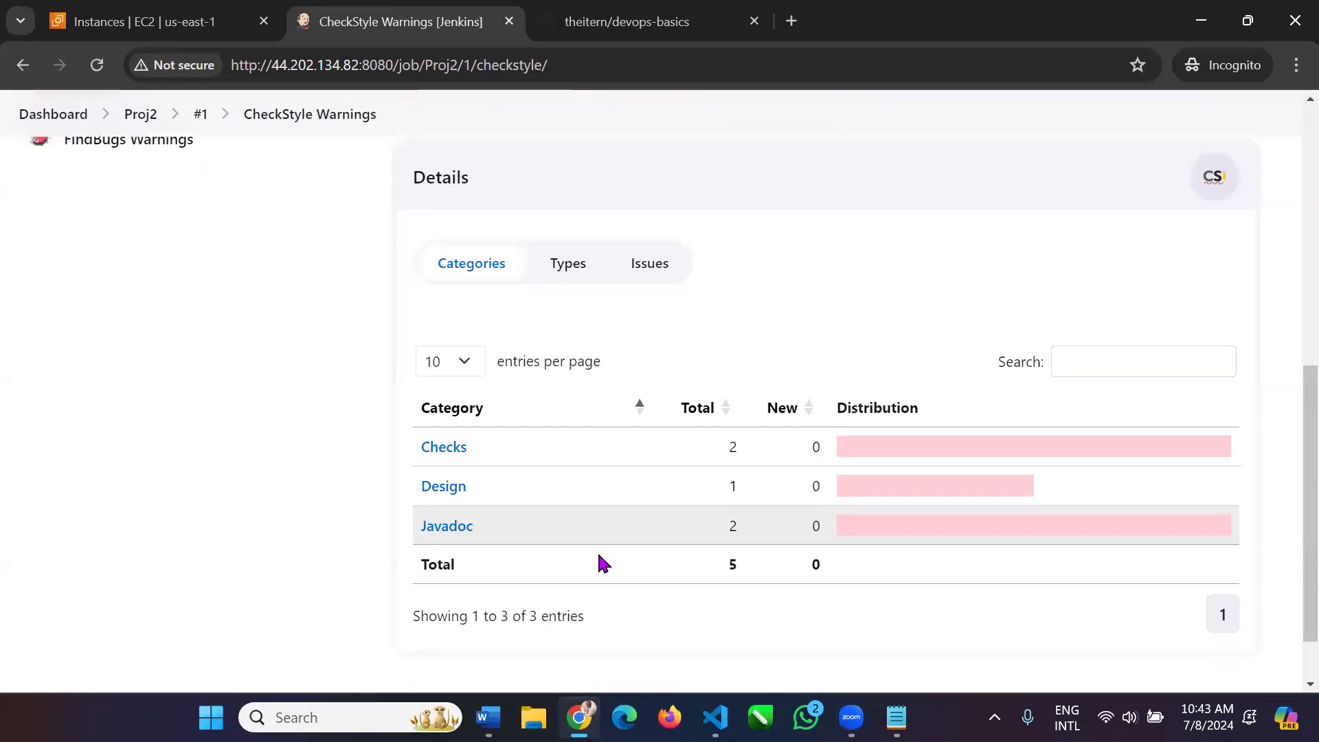
pyautogui.scroll(-1, 599, 564)
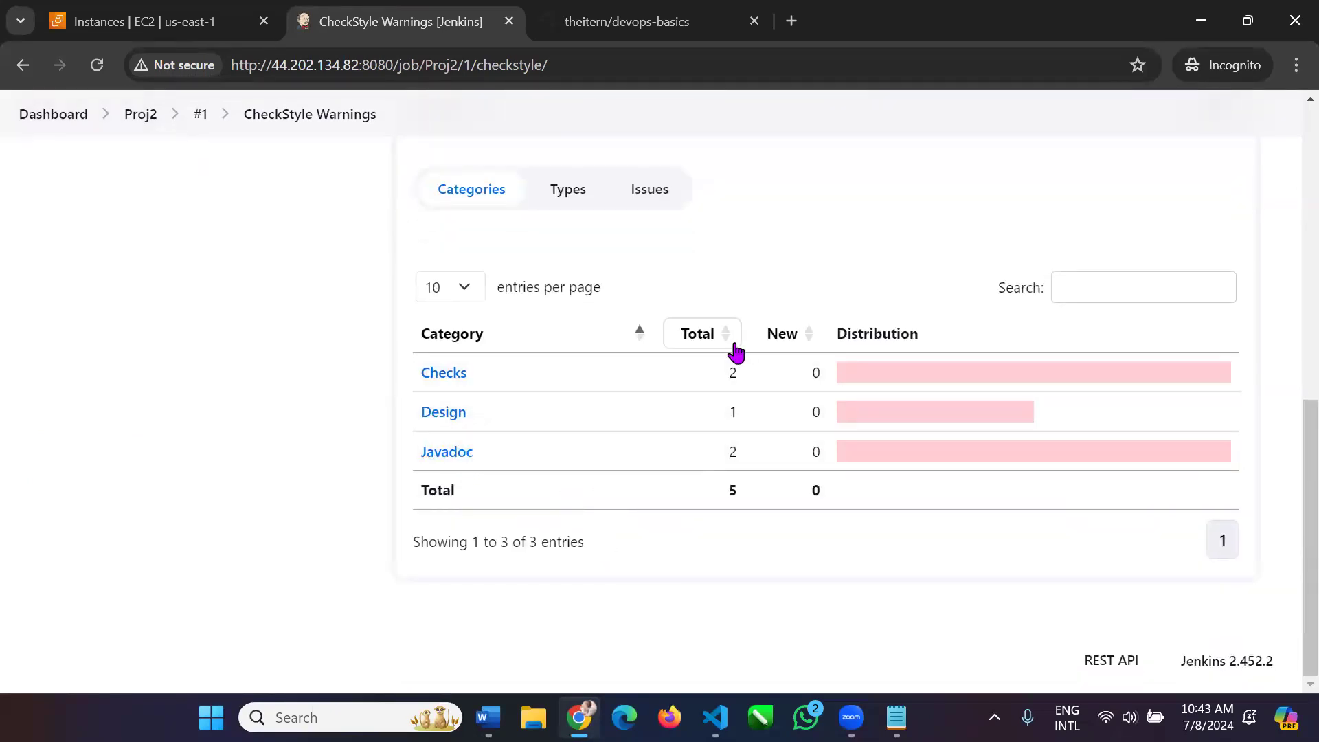
pyautogui.click(448, 454)
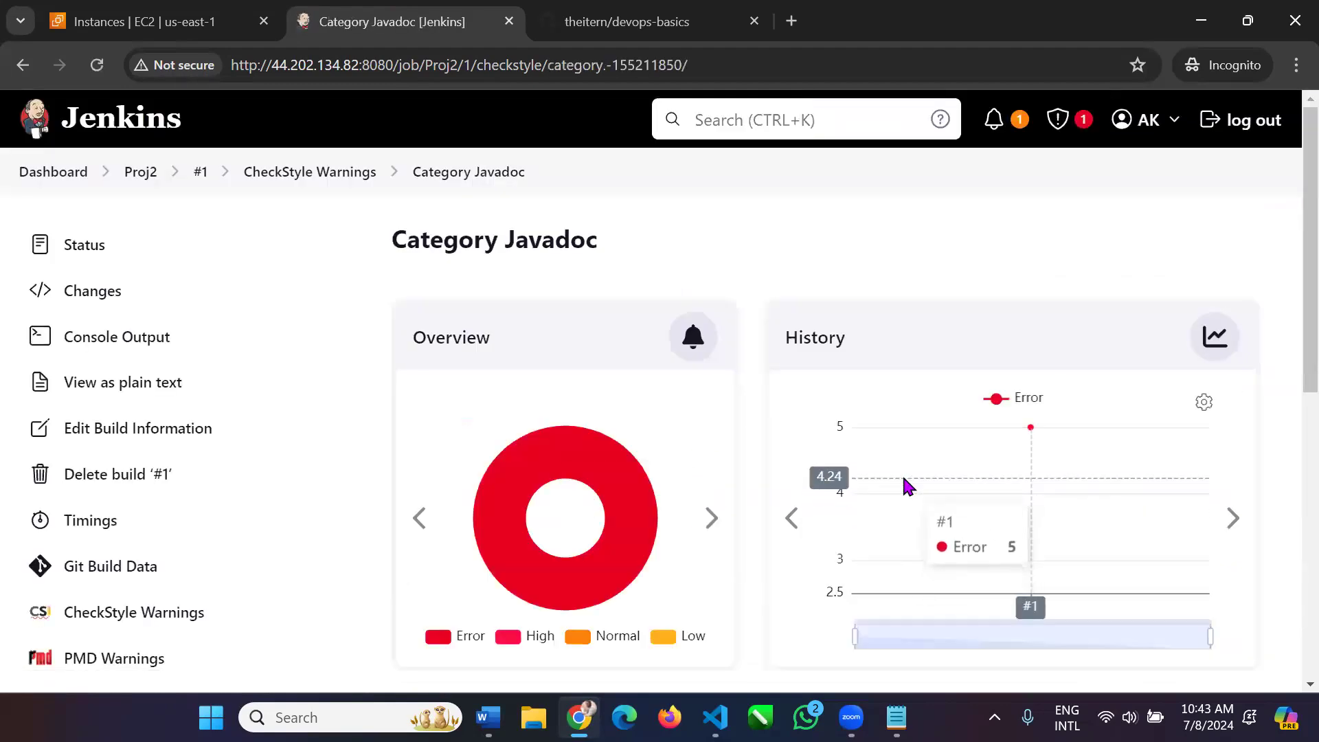
# Open the JavadocPackageCheck warning type within the Javadoc category
pyautogui.scroll(-5, 1287, 344)
pyautogui.scroll(-2, 1286, 494)
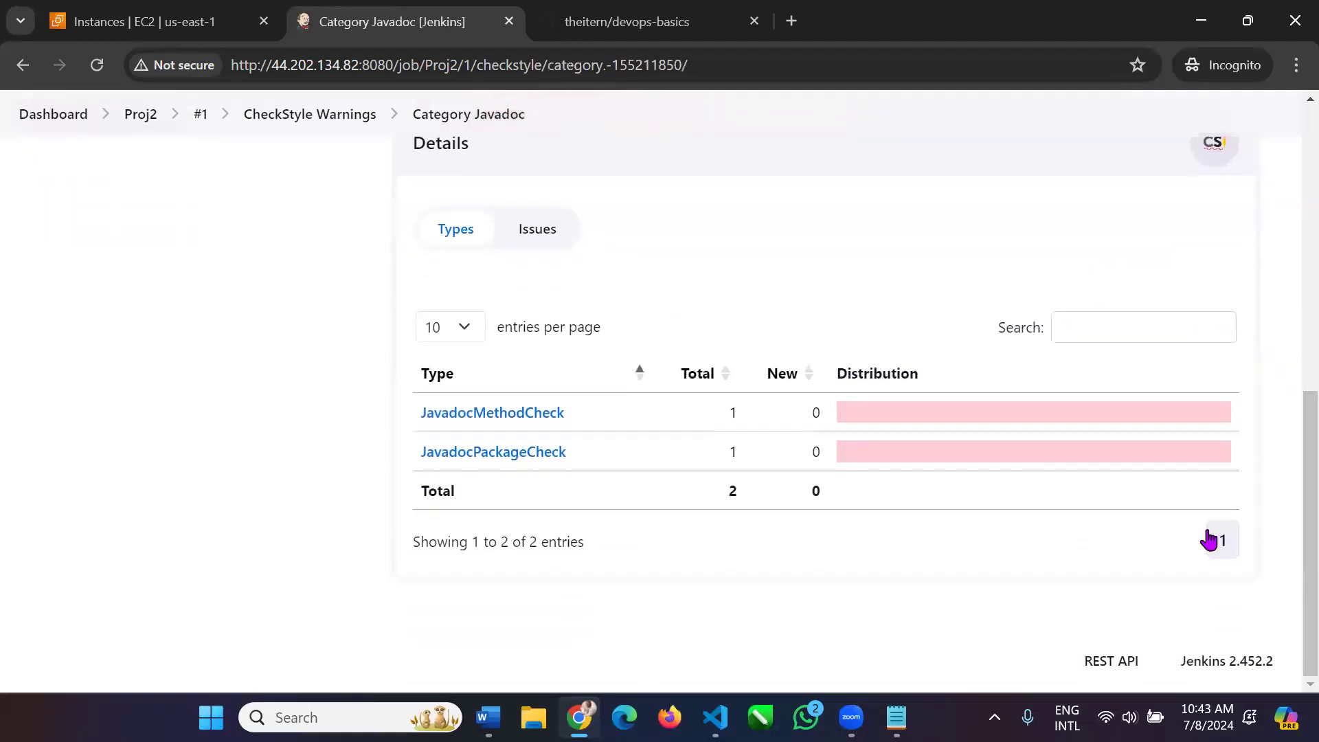
pyautogui.click(481, 452)
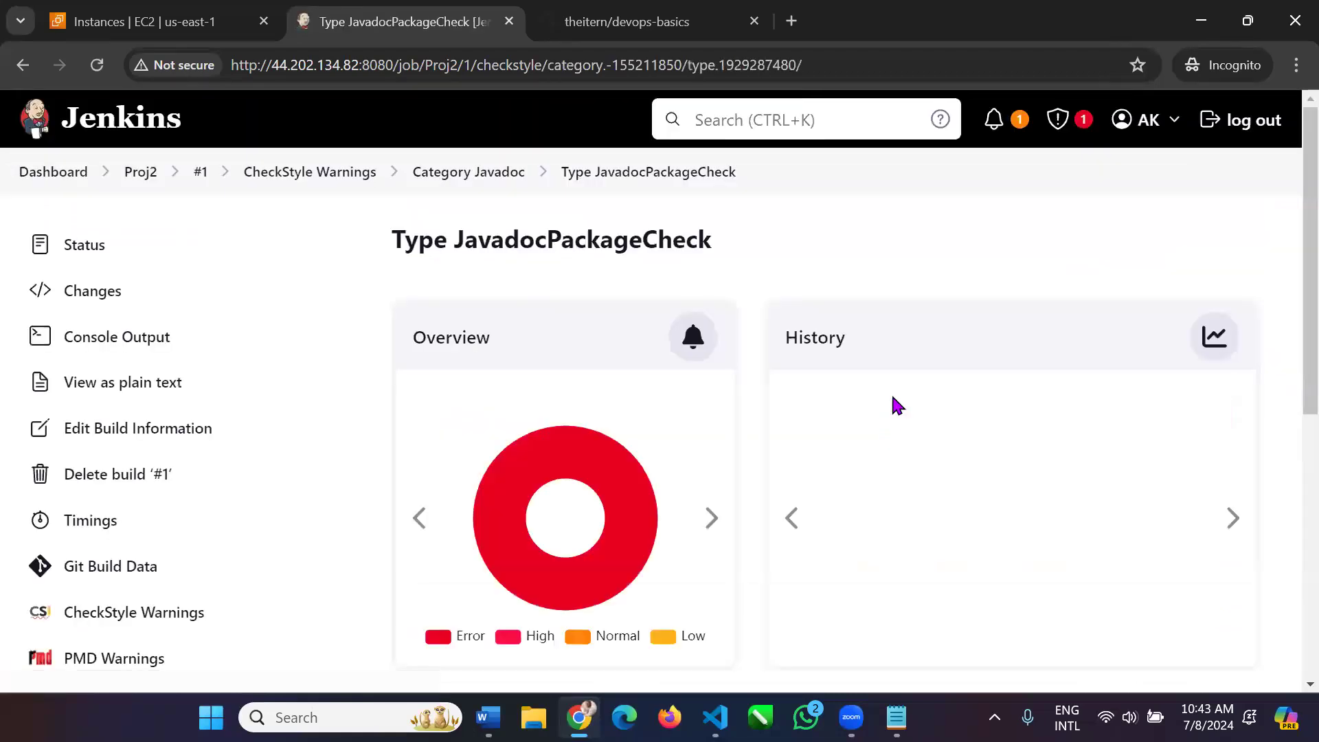
# Open the Greeter.java file listed under the JavadocPackageCheck warning and review its source code
pyautogui.scroll(-5, 1287, 295)
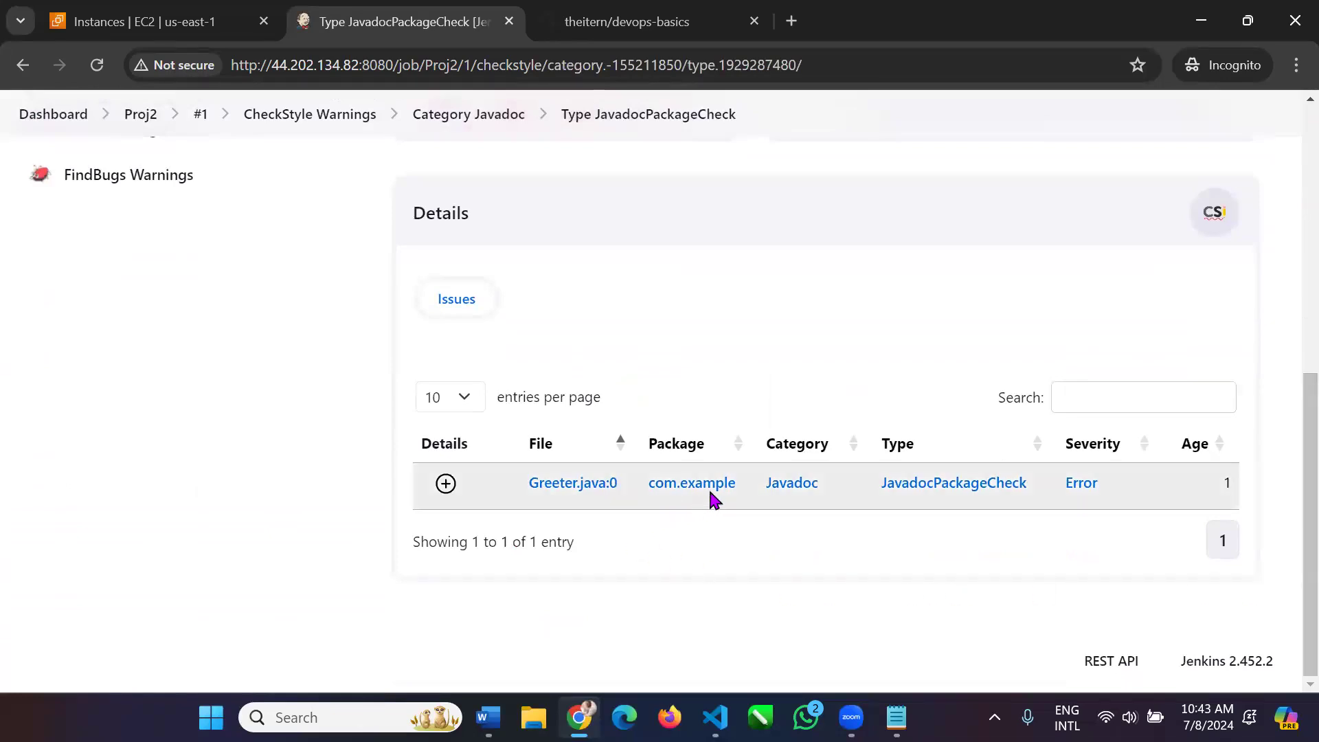
pyautogui.click(592, 484)
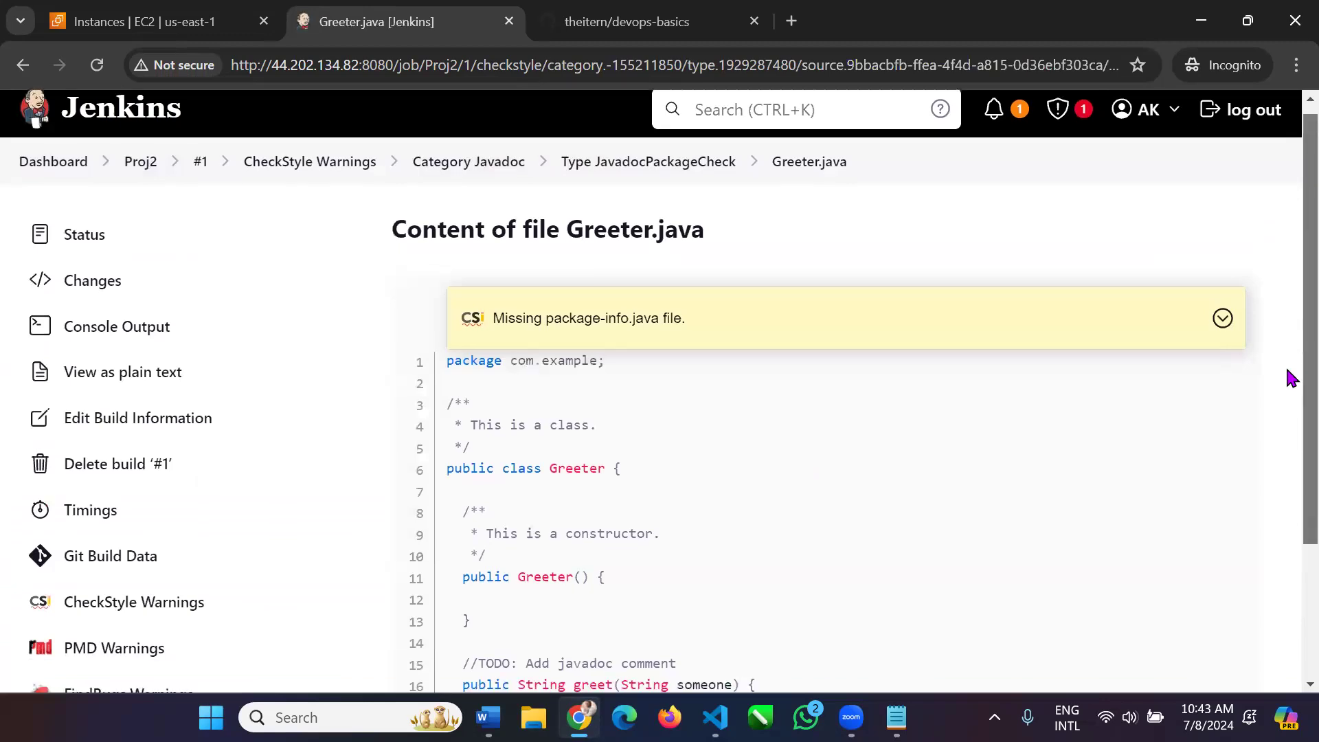
pyautogui.scroll(-3, 1288, 412)
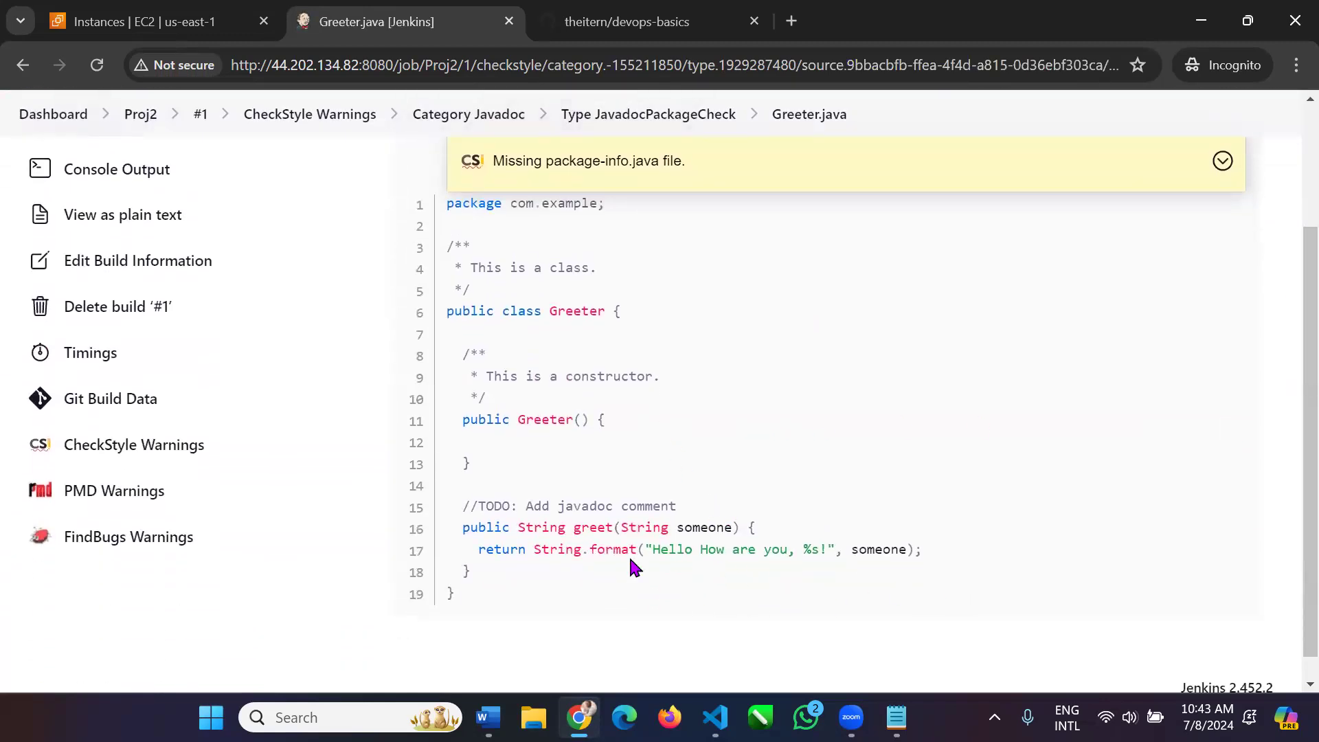
pyautogui.moveTo(633, 567); pyautogui.dragTo(424, 208)
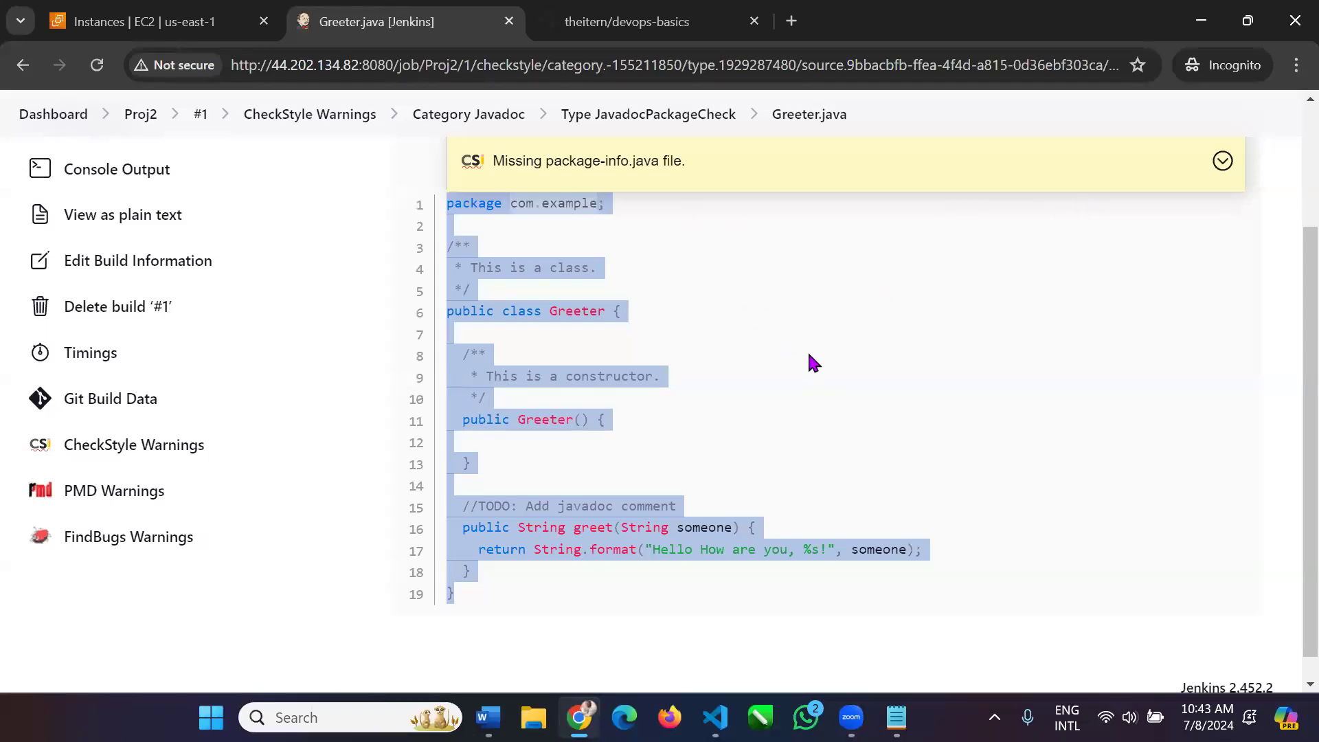
pyautogui.click(692, 547)
pyautogui.moveTo(489, 611); pyautogui.dragTo(432, 202)
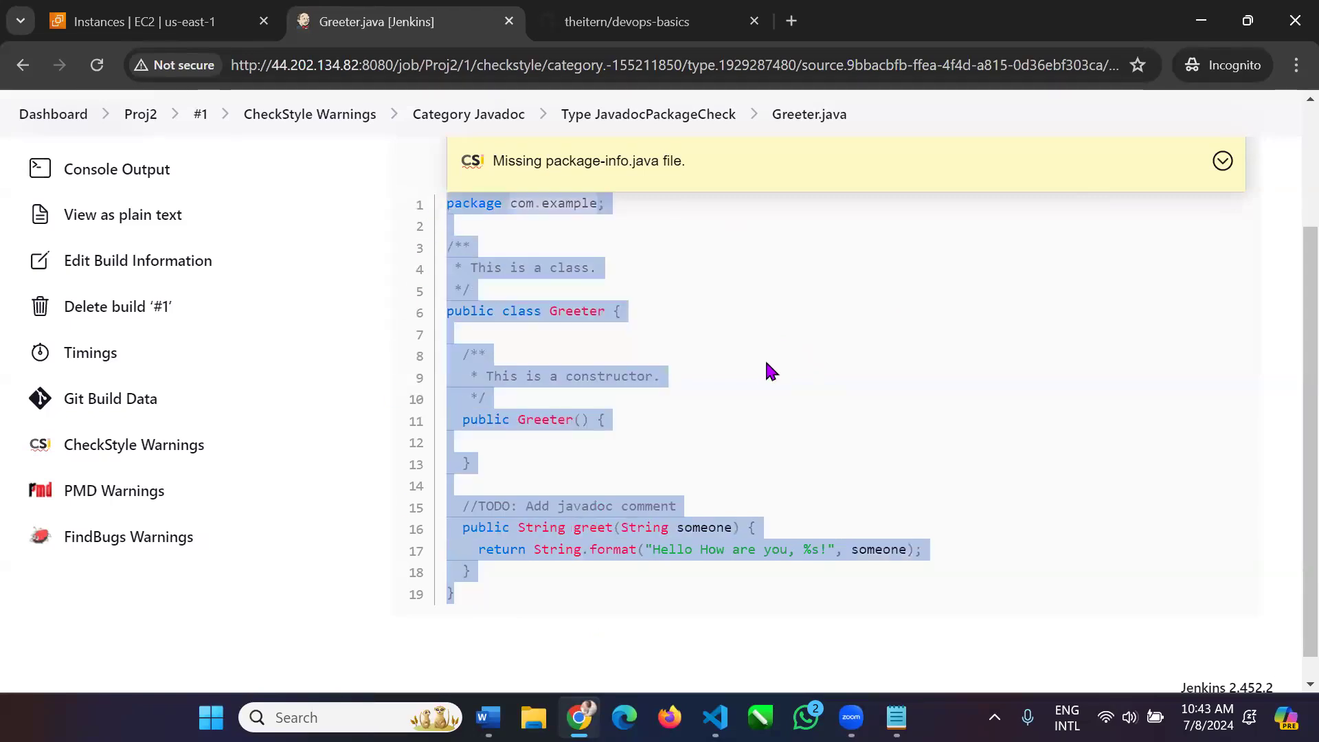
pyautogui.click(772, 412)
pyautogui.click(601, 421)
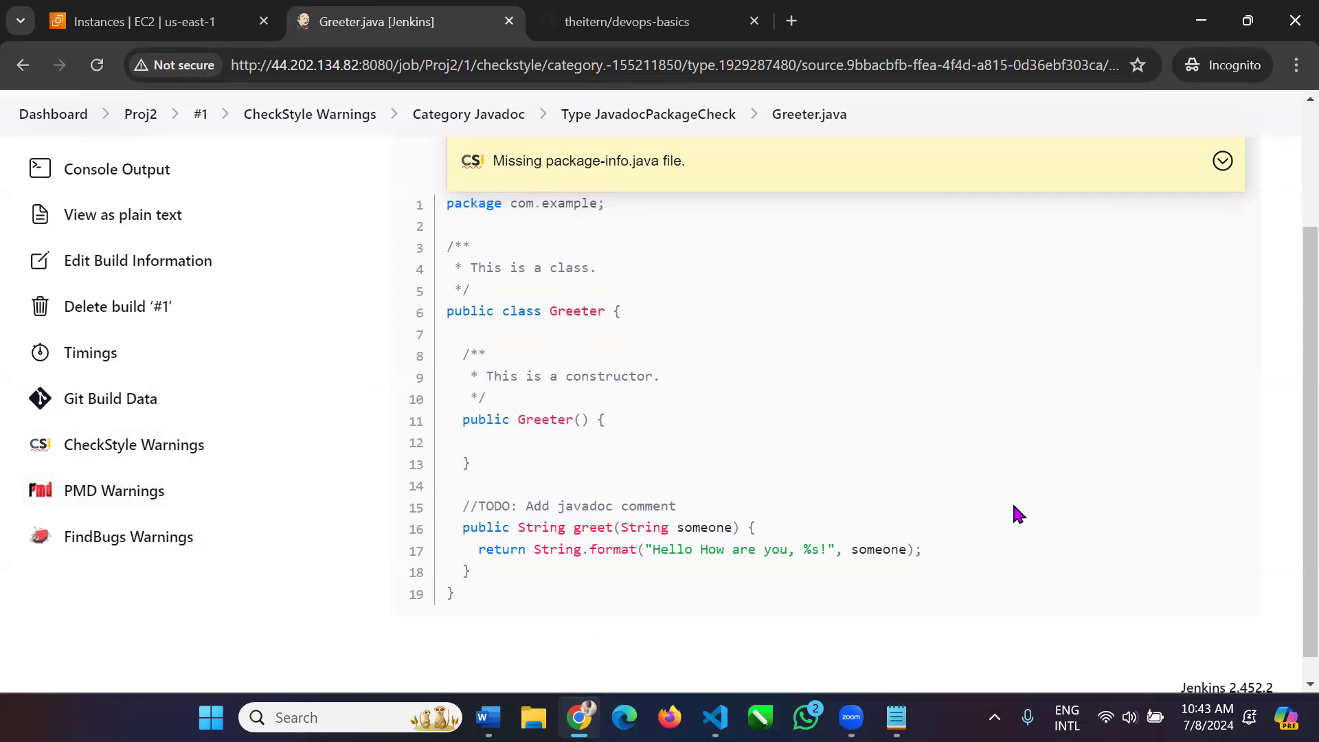
# Highlight the Greeter.java source code and switch to the DevOps1-cicd in AWS.docx tutorial document
pyautogui.moveTo(504, 604); pyautogui.dragTo(436, 209)
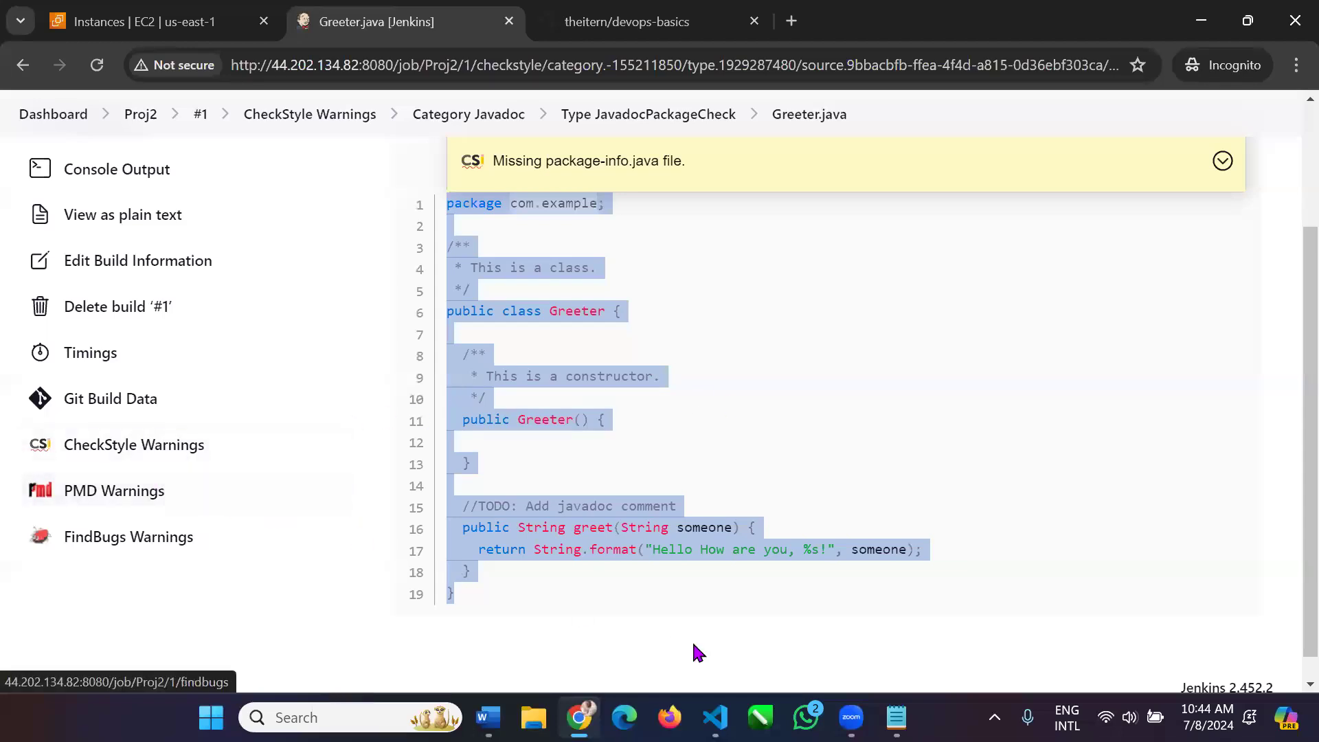
pyautogui.moveTo(579, 717)
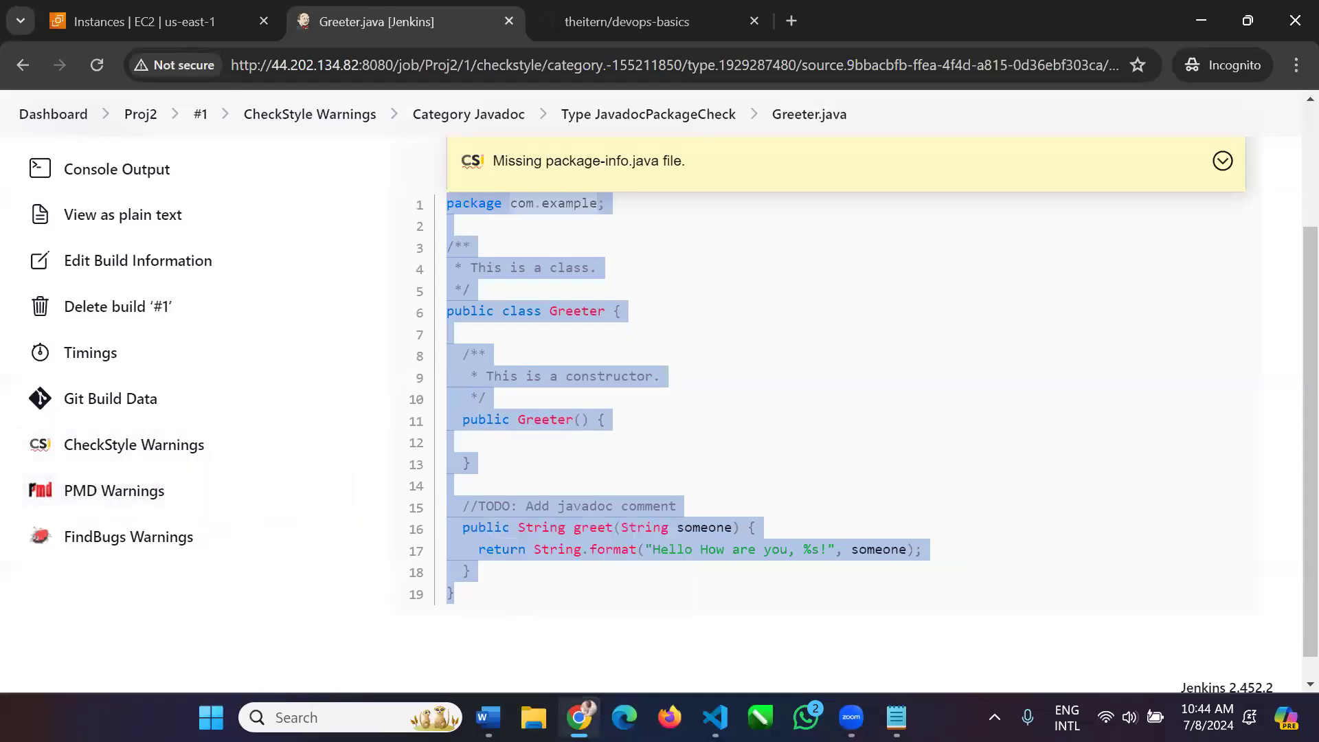
pyautogui.click(715, 718)
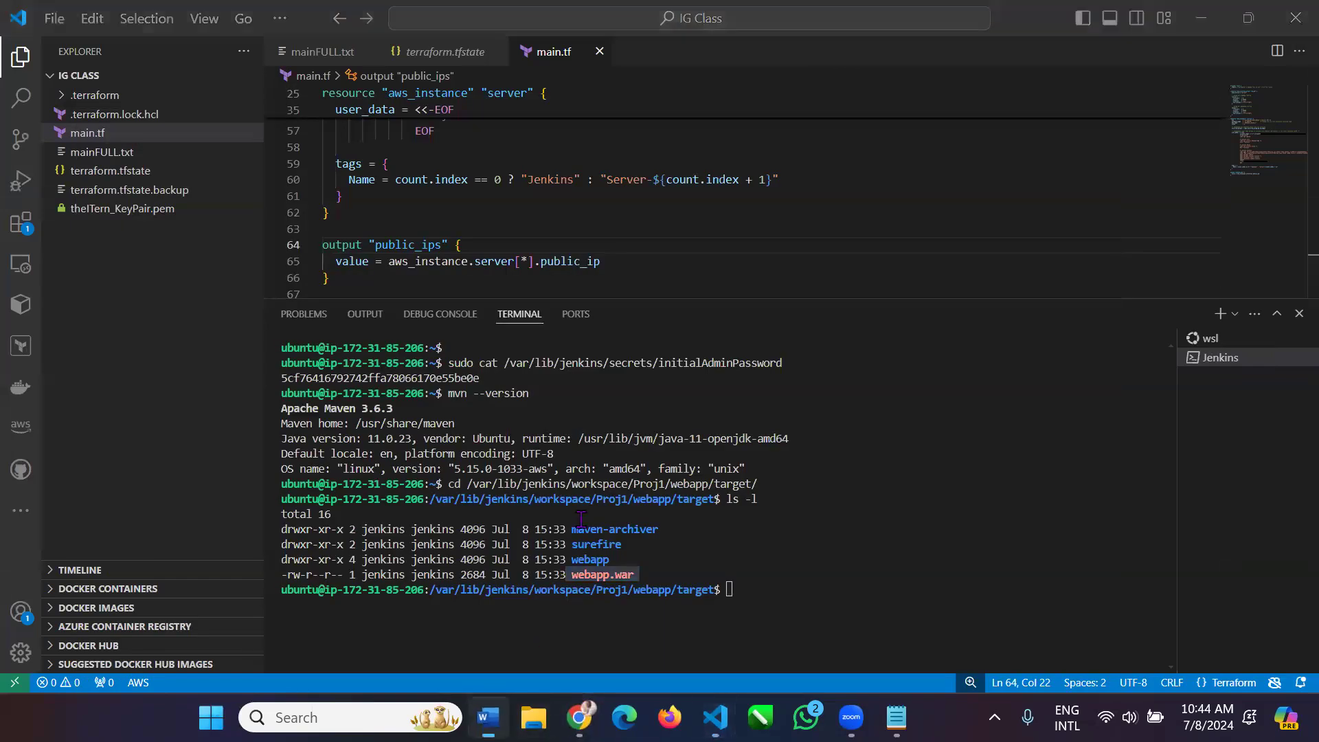
pyautogui.click(488, 717)
pyautogui.scroll(6, 747, 397)
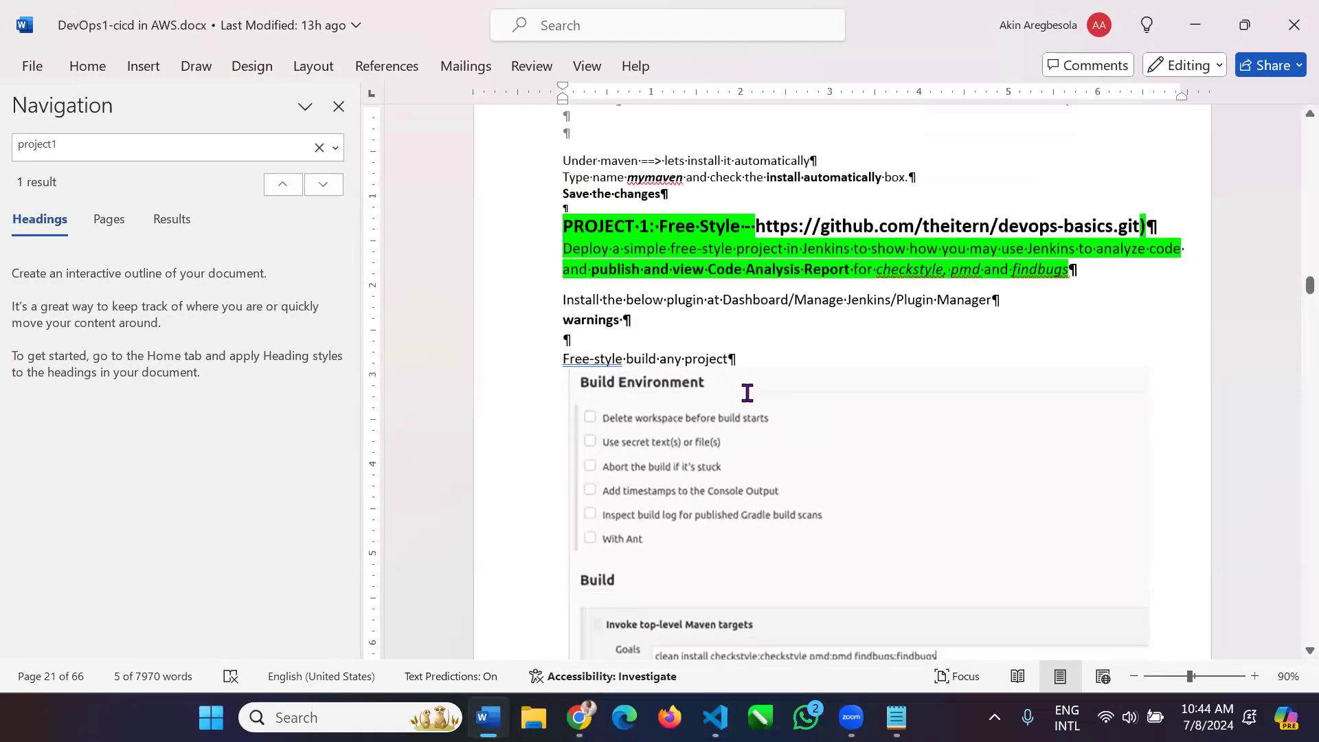
# Review the tutorial's Project 1 code analysis notes and scroll on to the Project 2 Declarative Pipeline section
pyautogui.click(743, 376)
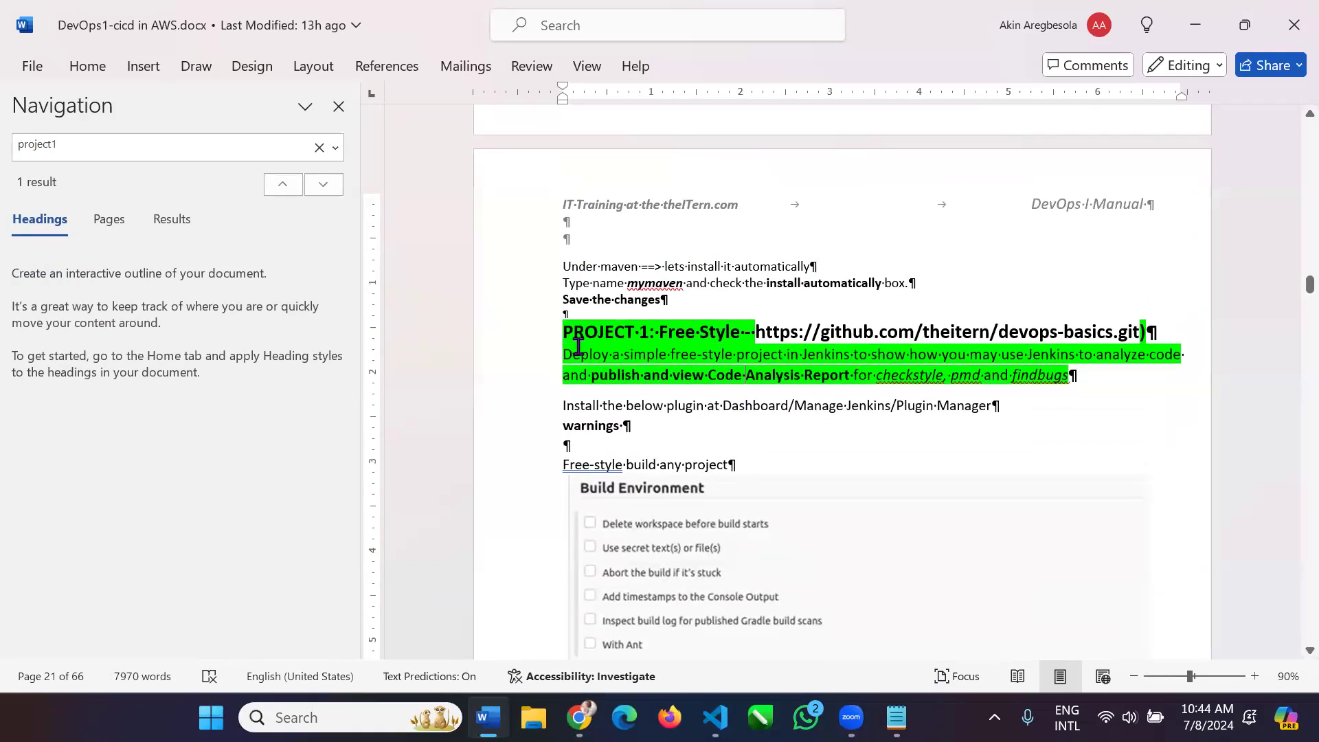
pyautogui.moveTo(656, 328); pyautogui.dragTo(756, 334)
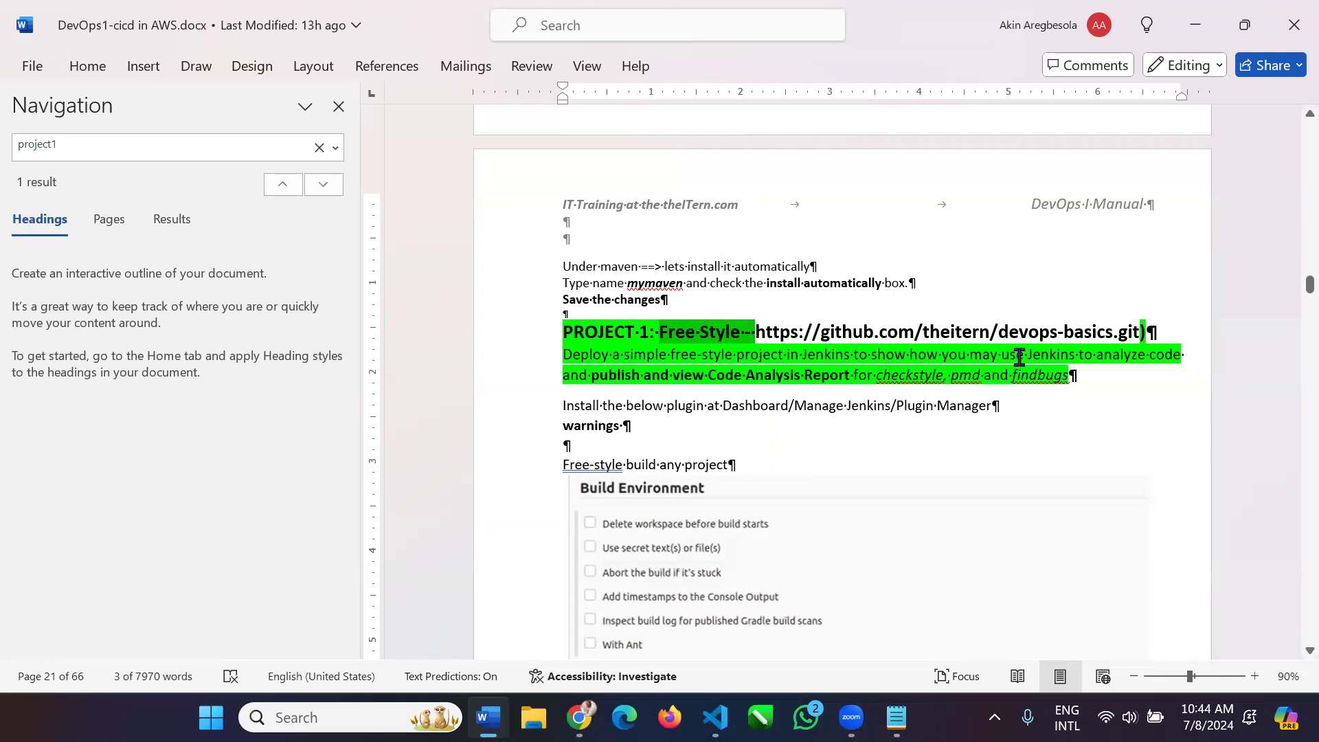
pyautogui.click(700, 363)
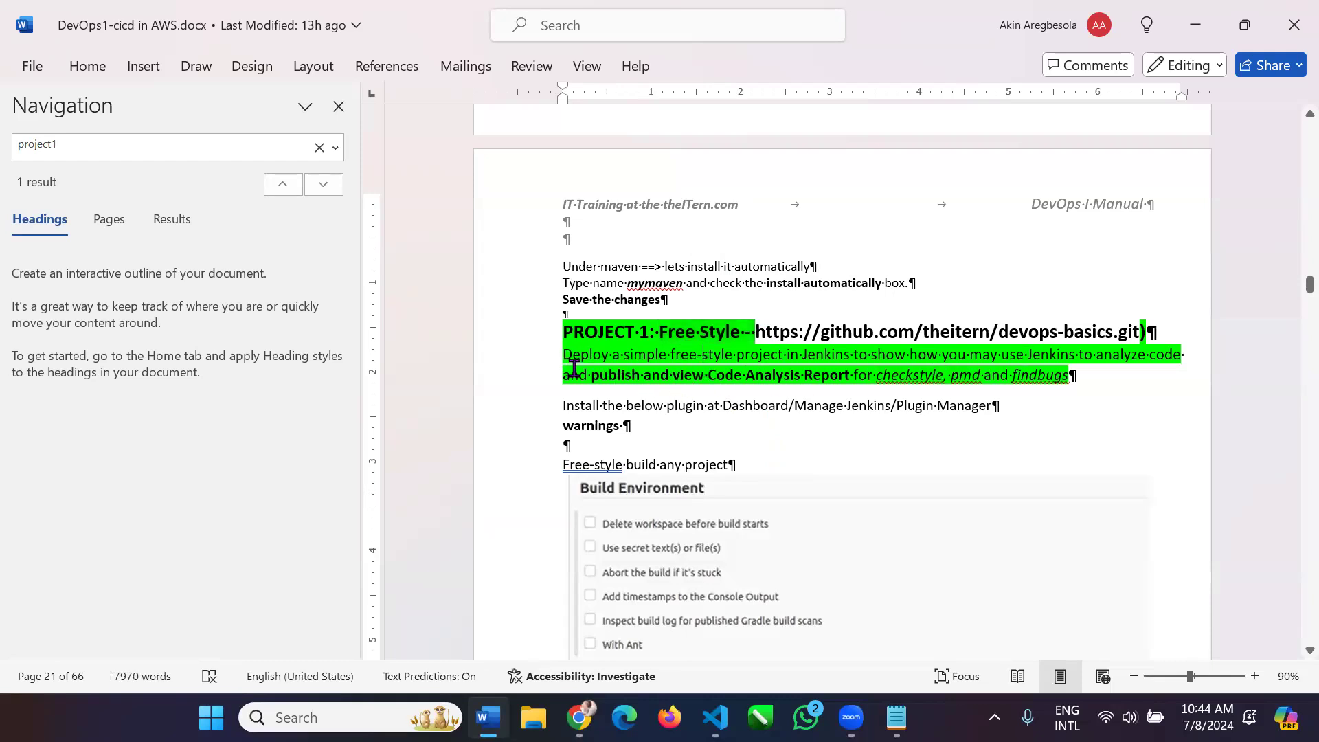
pyautogui.moveTo(594, 374); pyautogui.dragTo(850, 374)
pyautogui.click(863, 457)
pyautogui.scroll(-5, 857, 485)
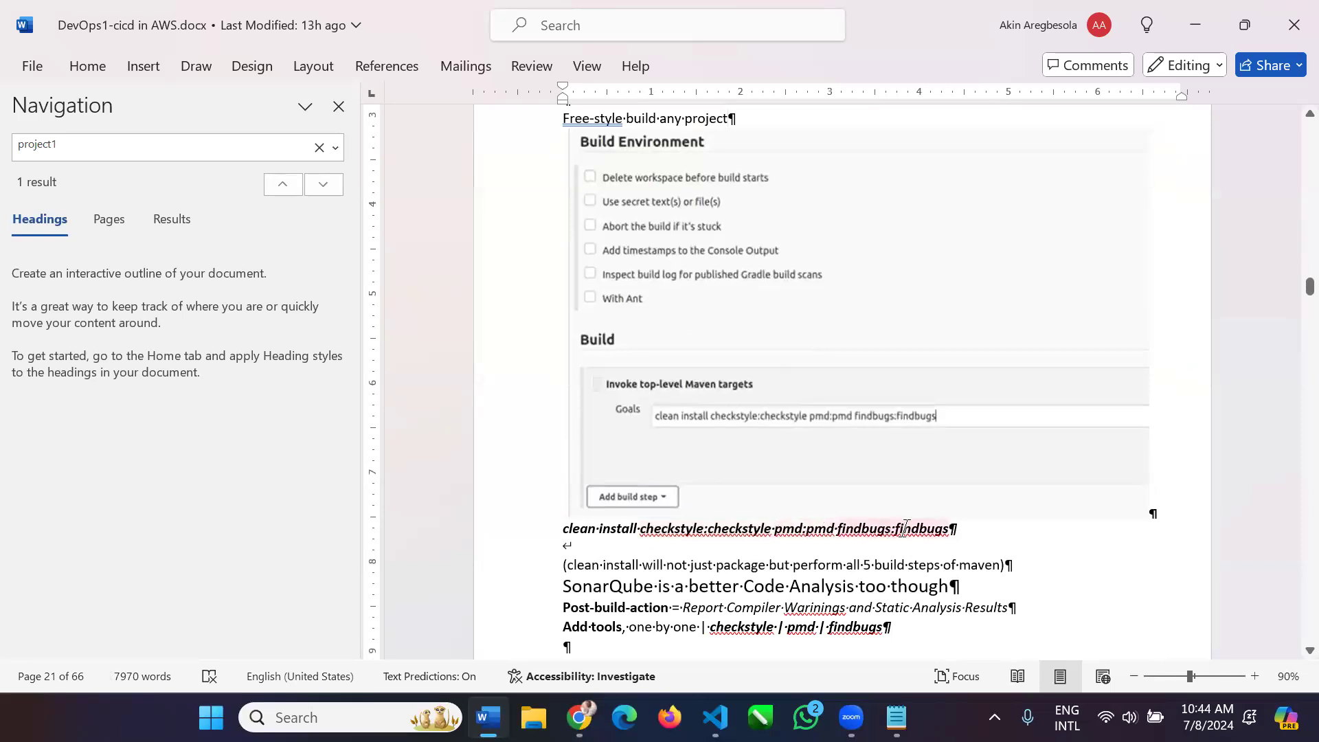
pyautogui.scroll(3, 653, 259)
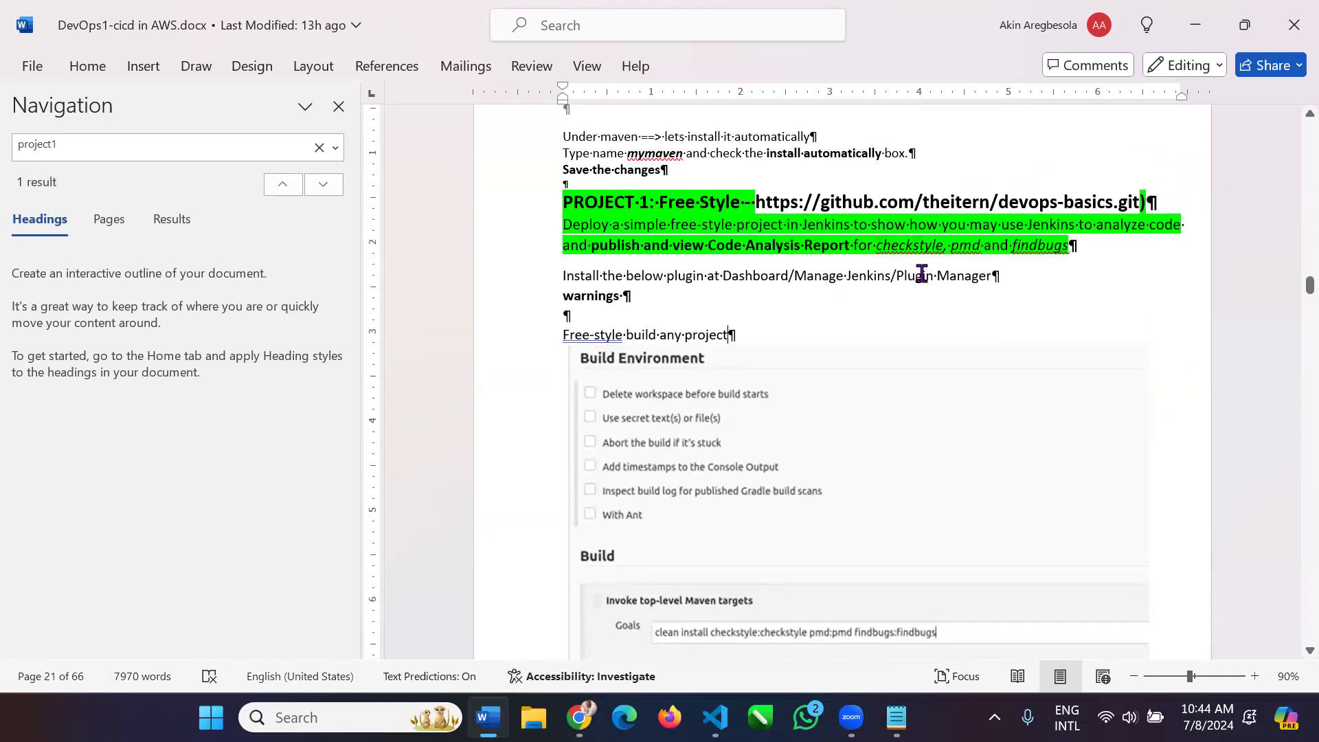
pyautogui.scroll(-3, 776, 282)
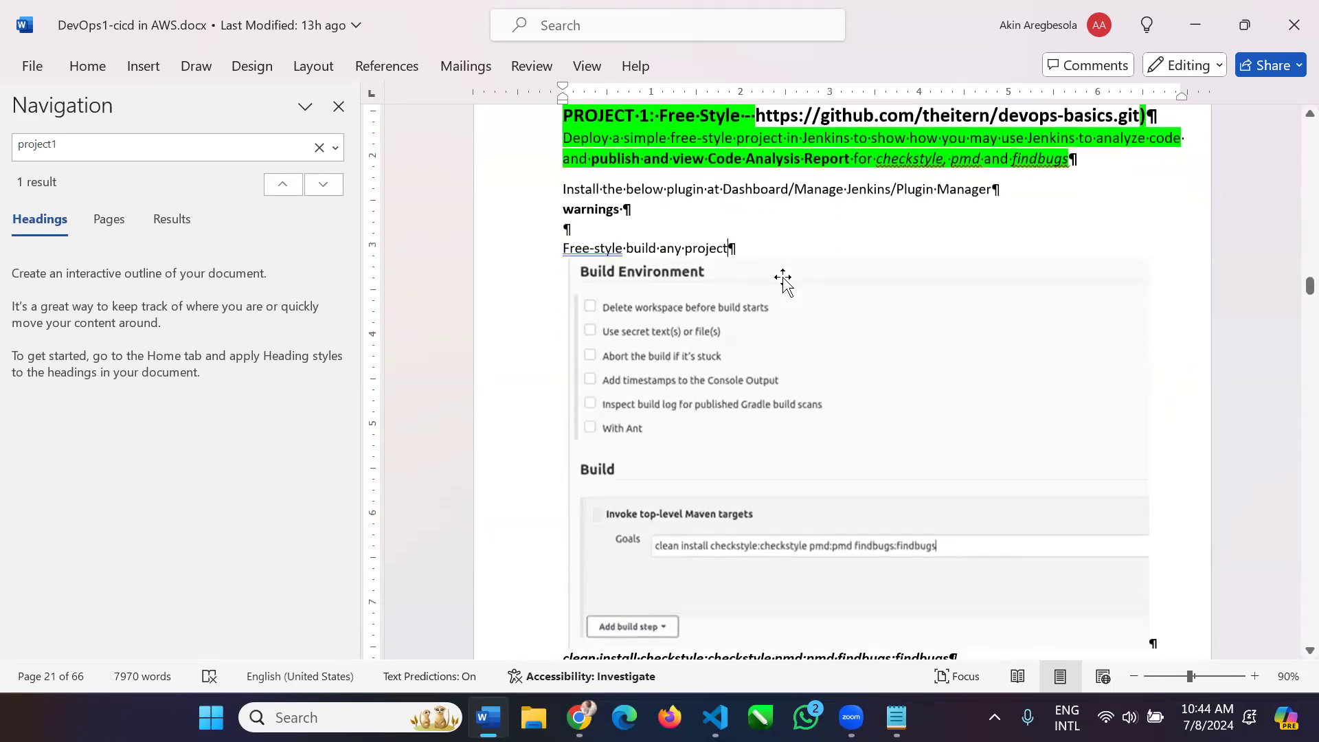
pyautogui.scroll(-2, 808, 292)
pyautogui.scroll(6, 808, 292)
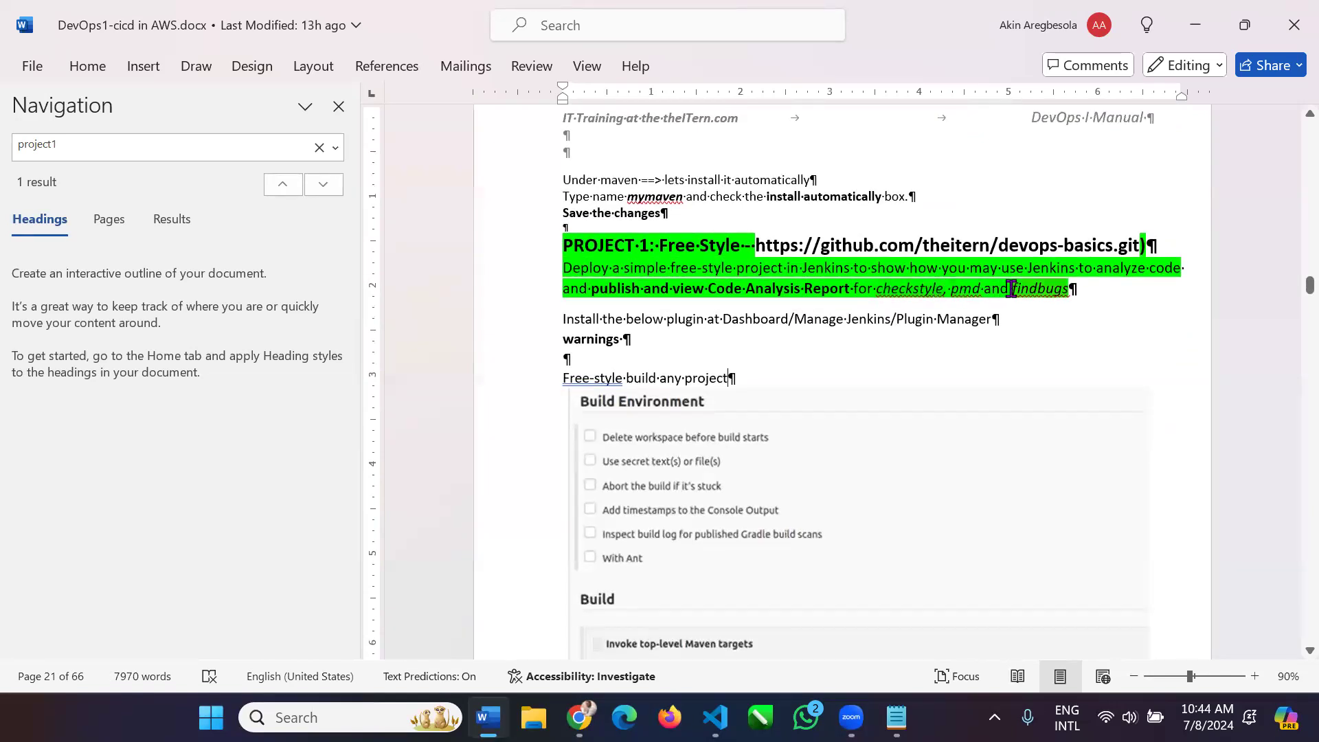
pyautogui.moveTo(987, 287); pyautogui.dragTo(1084, 286)
pyautogui.scroll(-6, 805, 376)
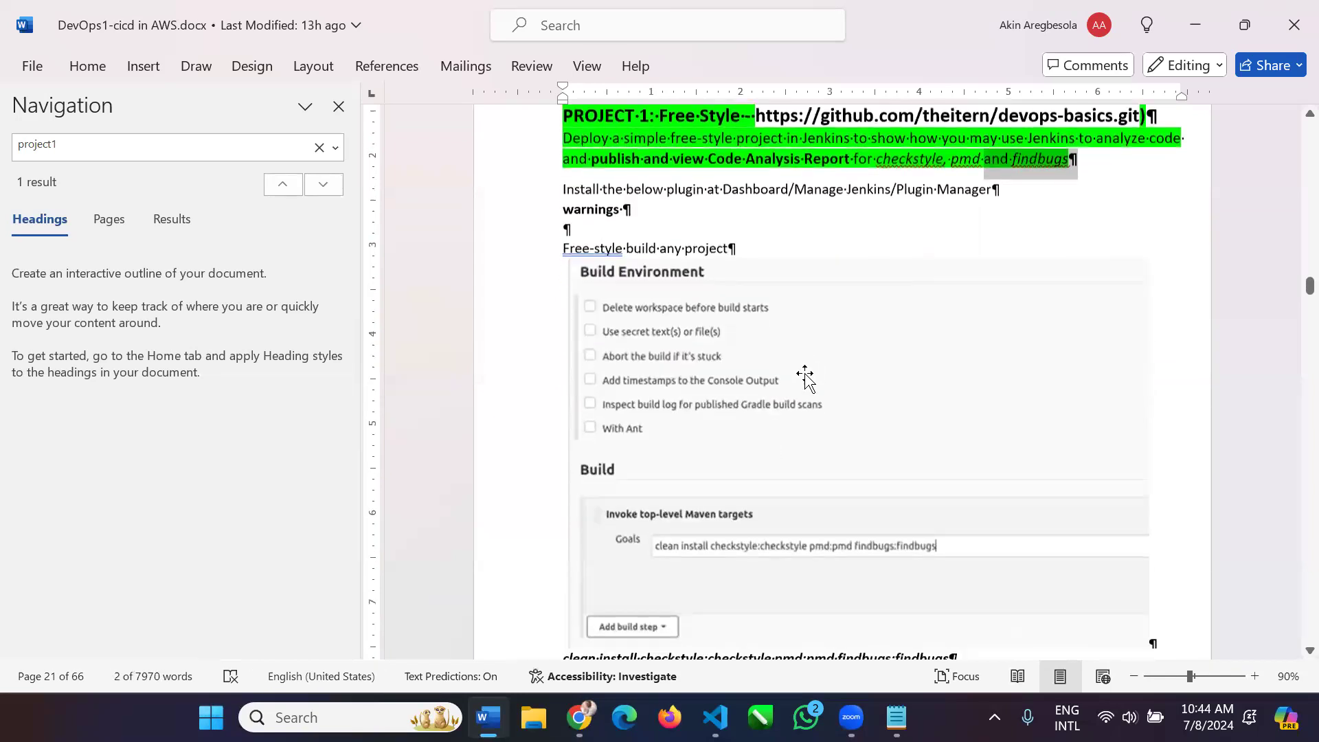
pyautogui.scroll(-4, 807, 373)
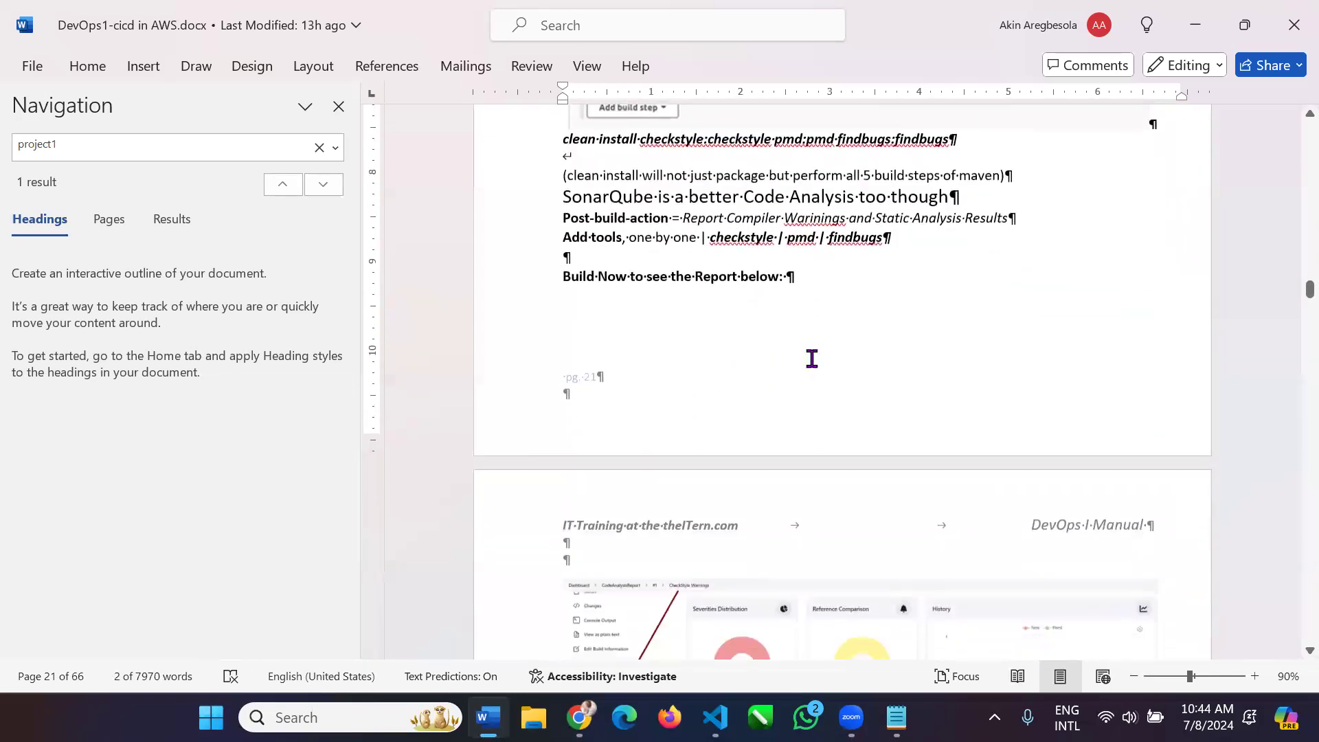
pyautogui.click(812, 358)
pyautogui.moveTo(559, 197); pyautogui.dragTo(659, 197)
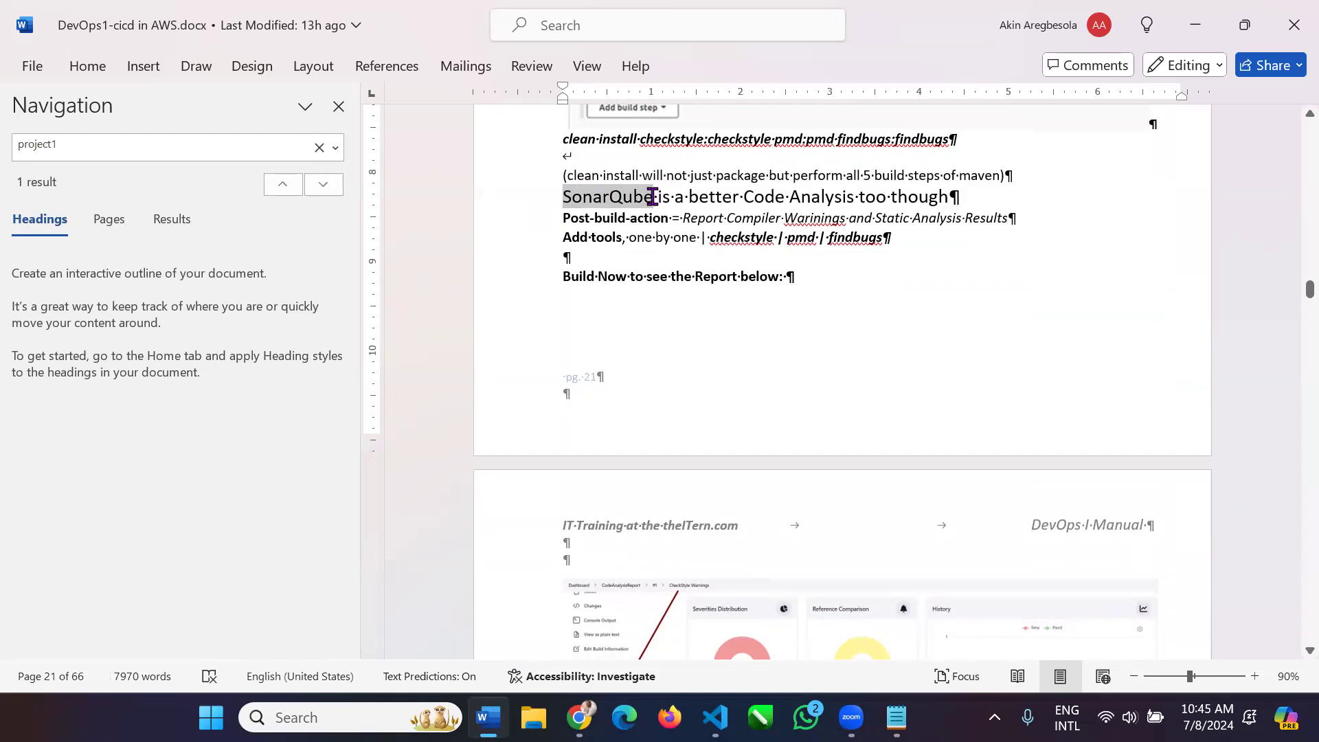
pyautogui.click(645, 237)
pyautogui.moveTo(565, 197); pyautogui.dragTo(658, 195)
pyautogui.moveTo(561, 197); pyautogui.dragTo(660, 198)
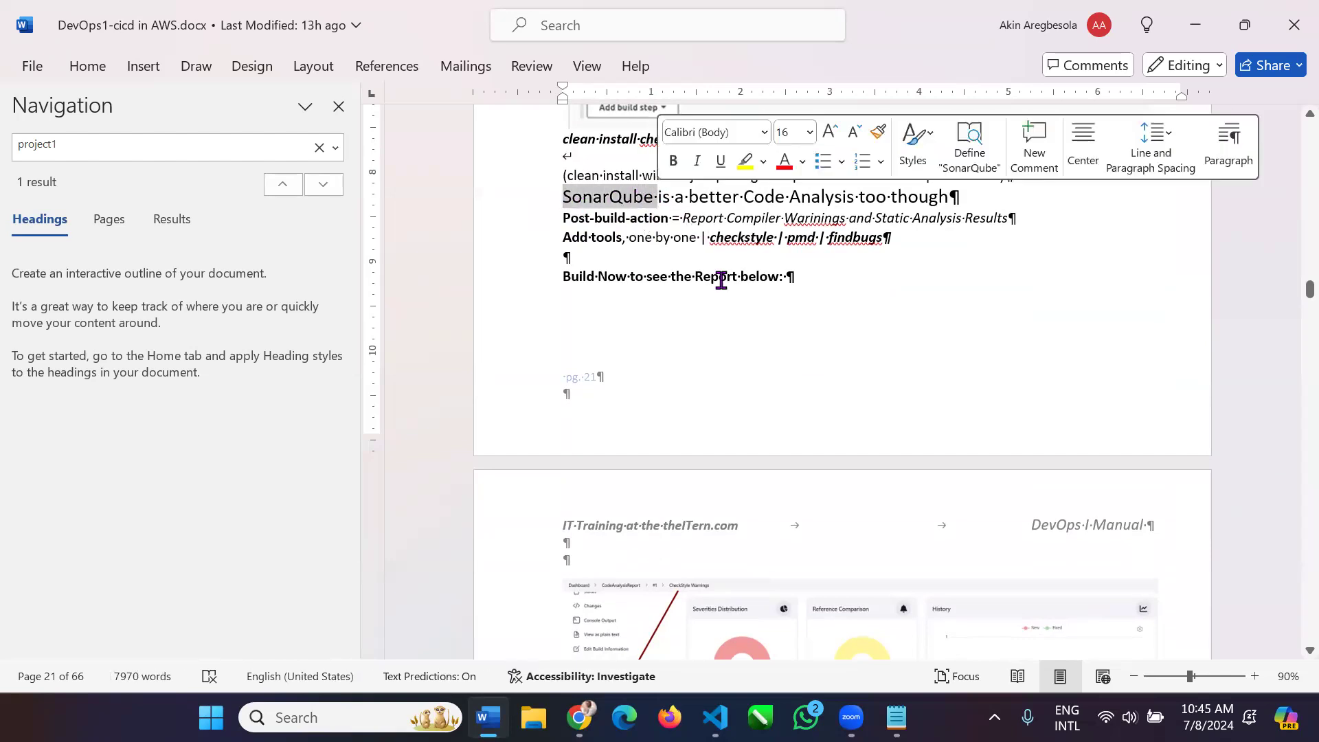
pyautogui.scroll(-3, 769, 326)
pyautogui.scroll(2, 773, 309)
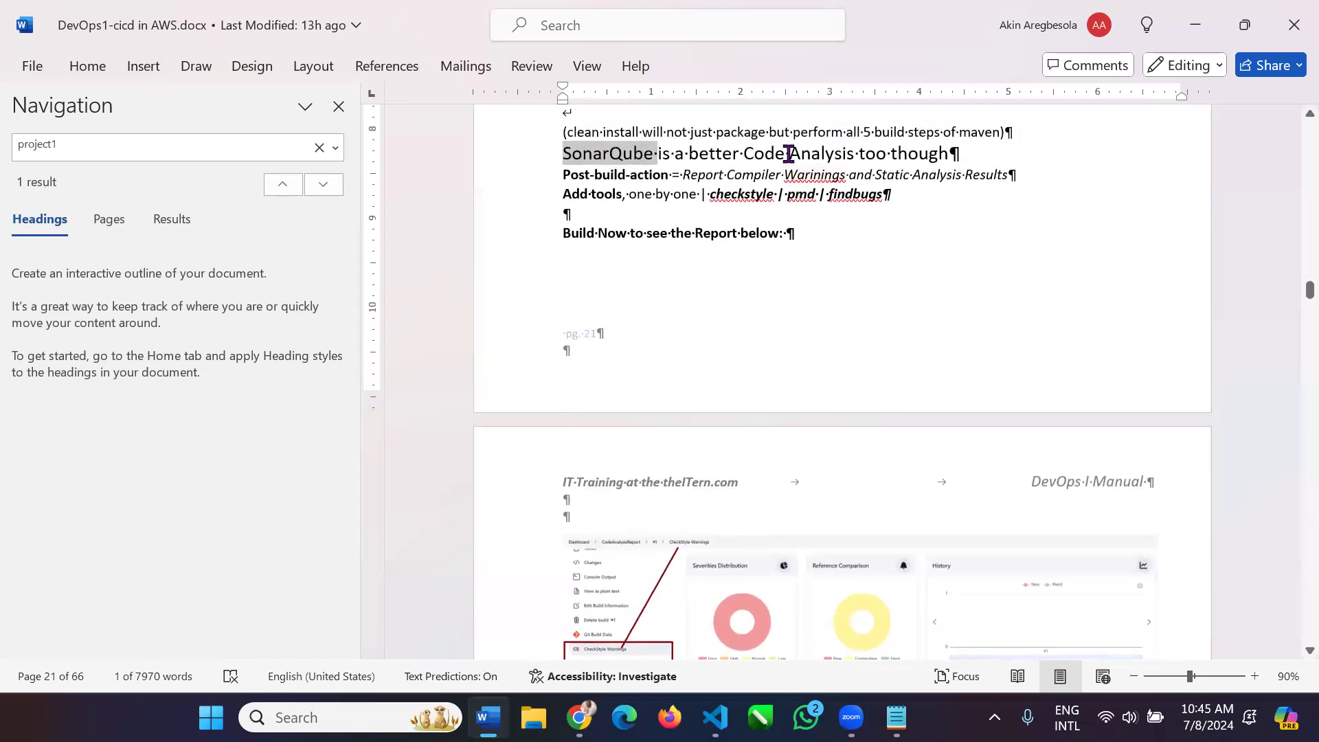
pyautogui.scroll(-9, 723, 320)
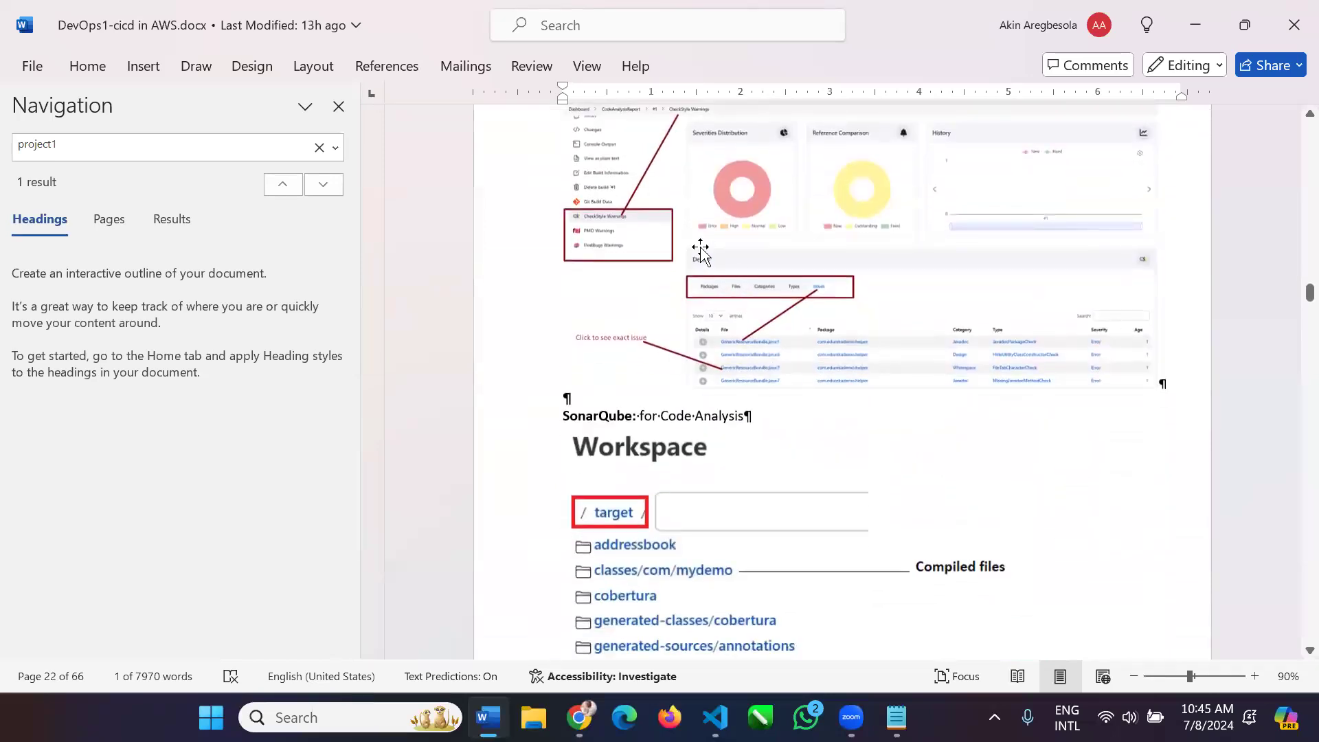
pyautogui.scroll(-15, 762, 296)
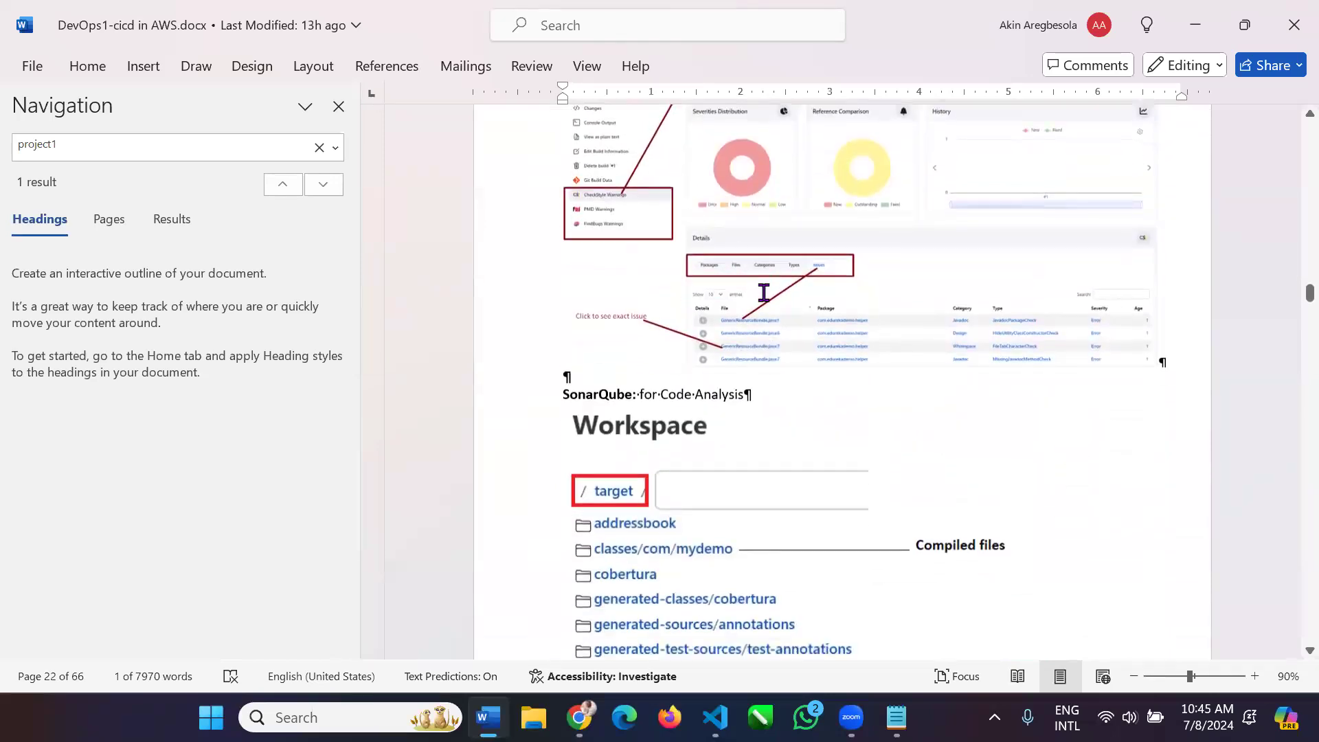
pyautogui.scroll(-14, 763, 317)
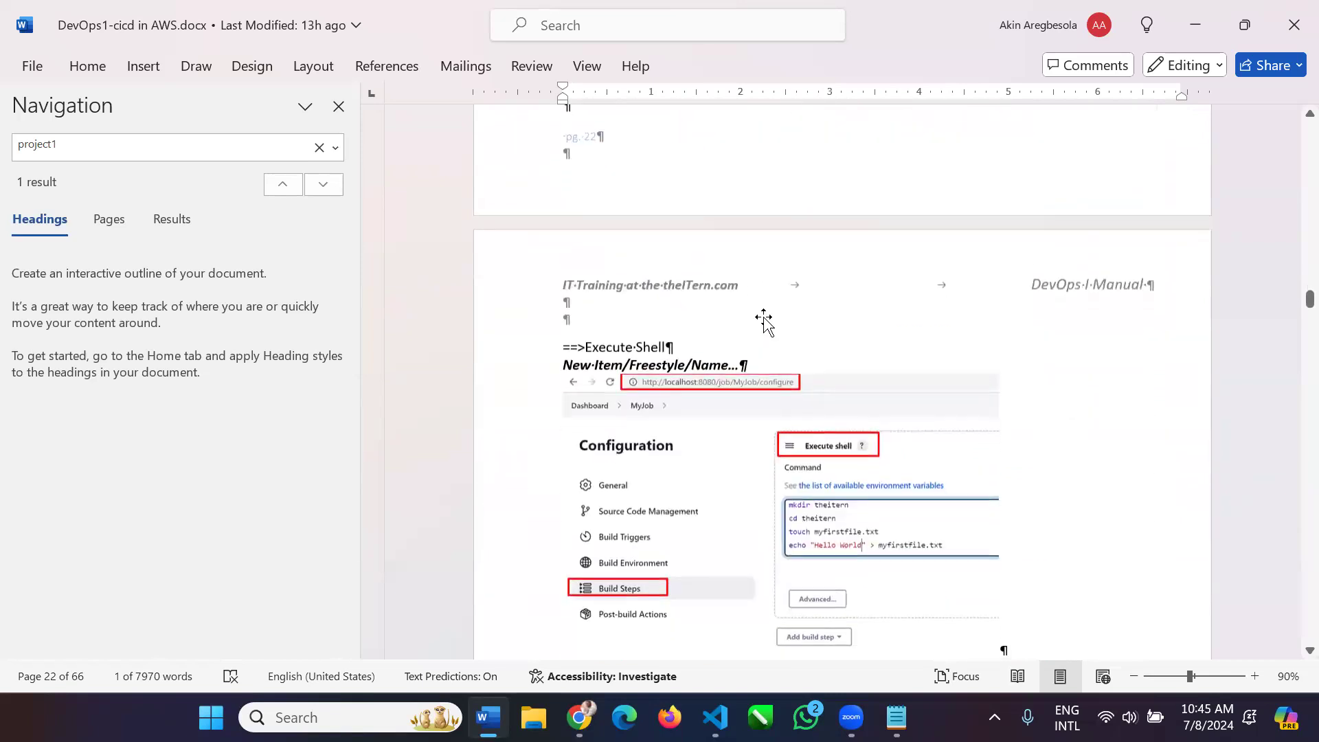
pyautogui.scroll(-15, 768, 317)
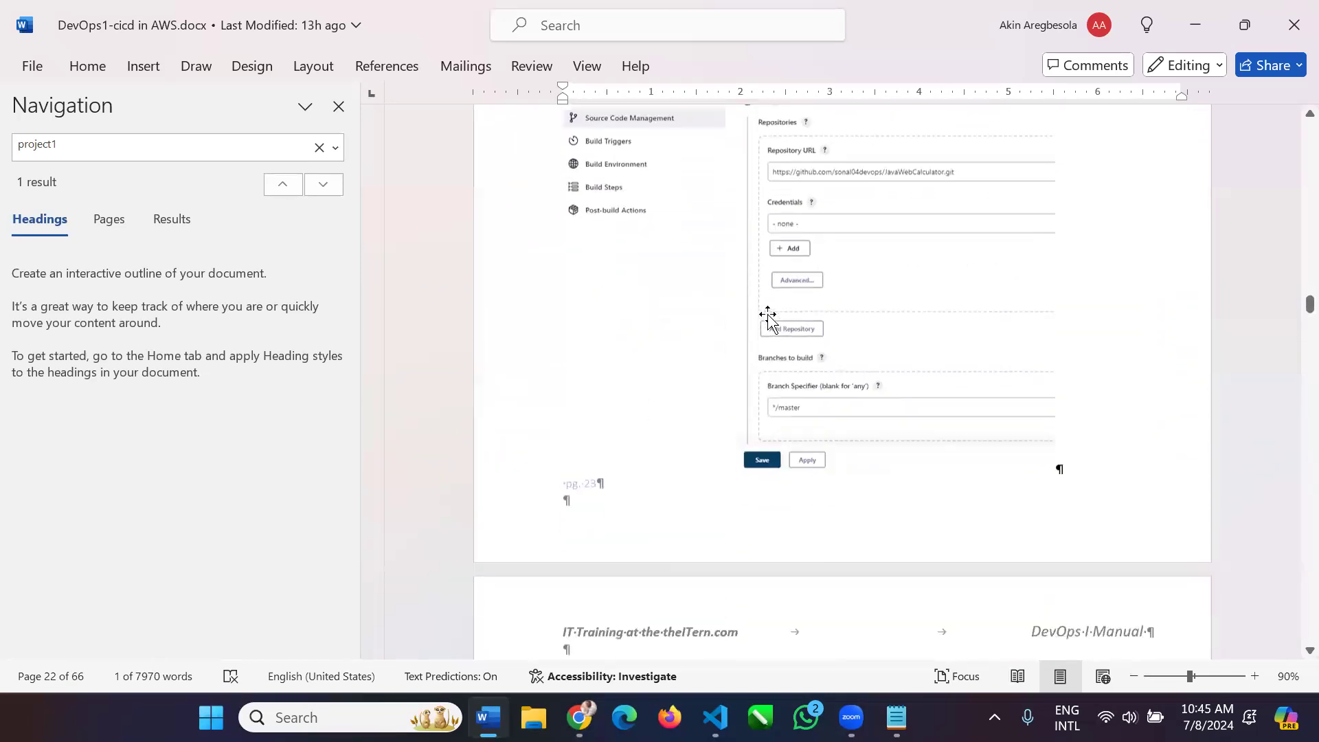
pyautogui.scroll(-14, 769, 317)
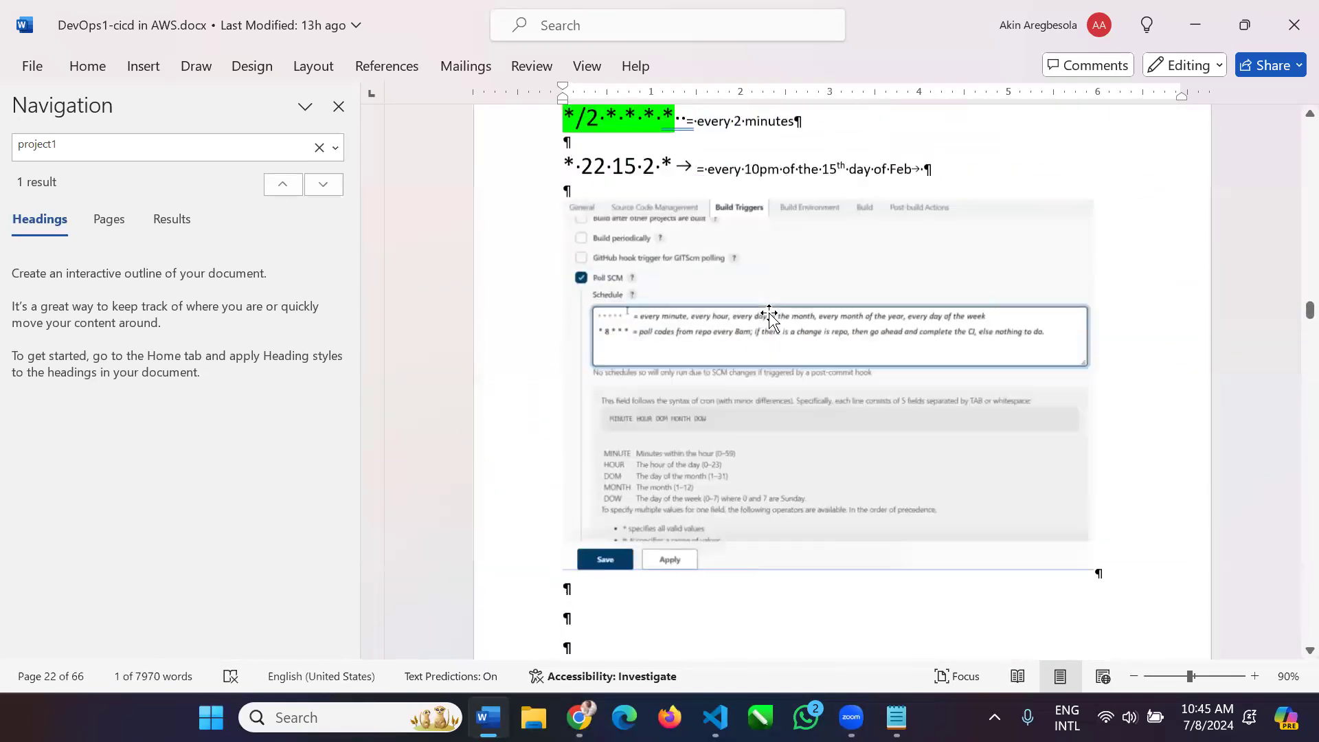
pyautogui.scroll(-10, 769, 313)
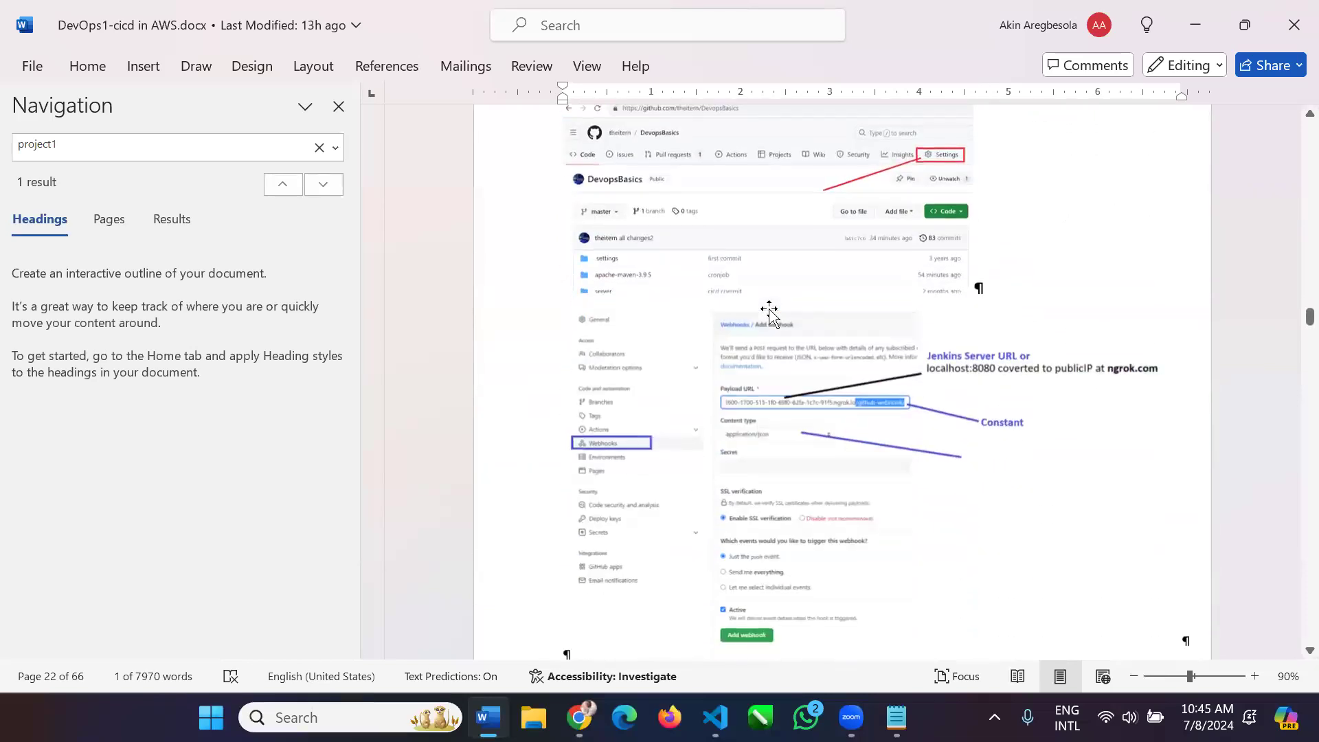
pyautogui.scroll(-14, 770, 316)
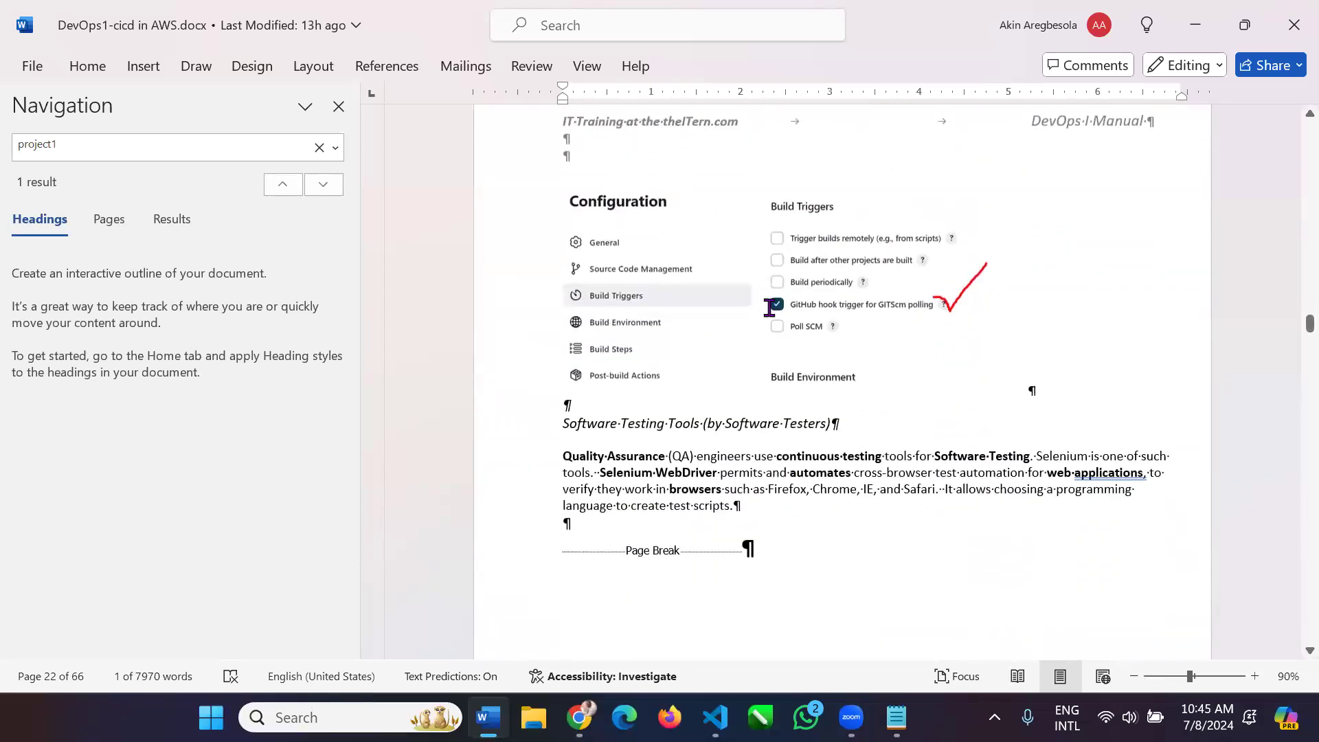
pyautogui.scroll(-5, 770, 311)
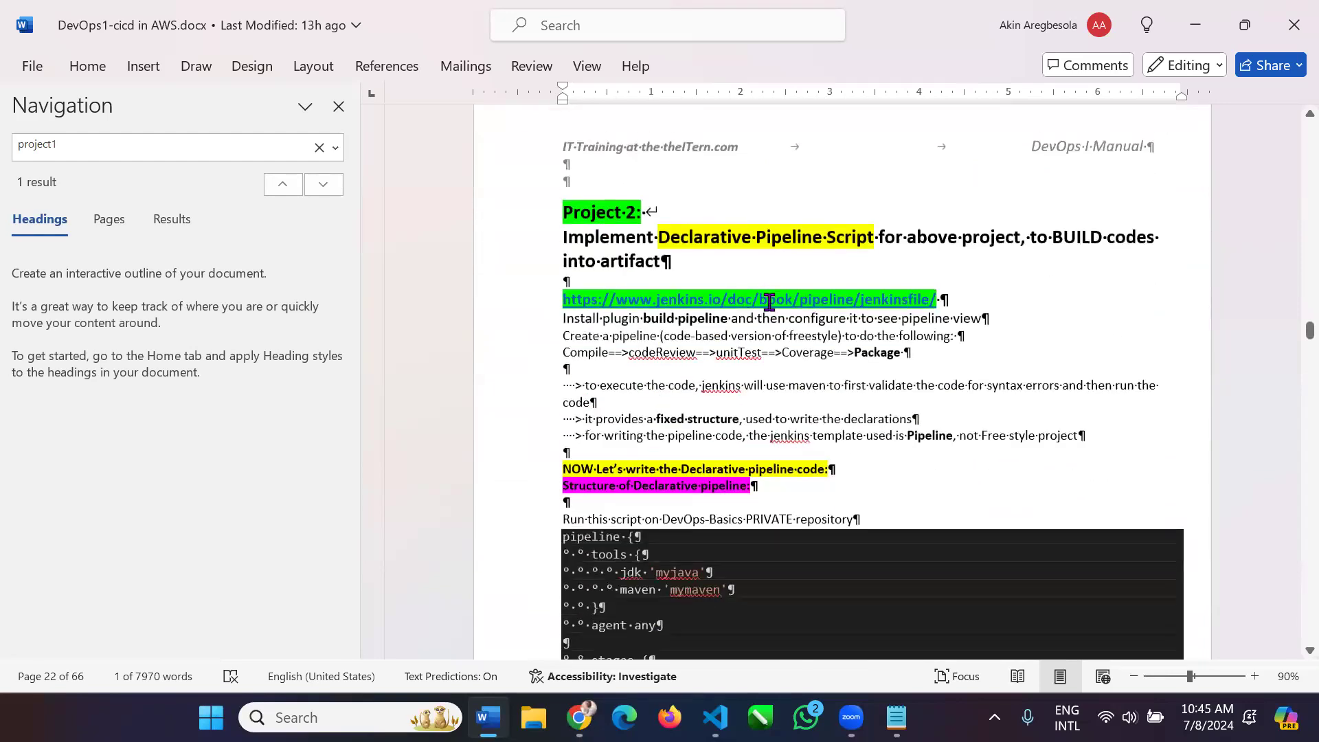
pyautogui.click(679, 229)
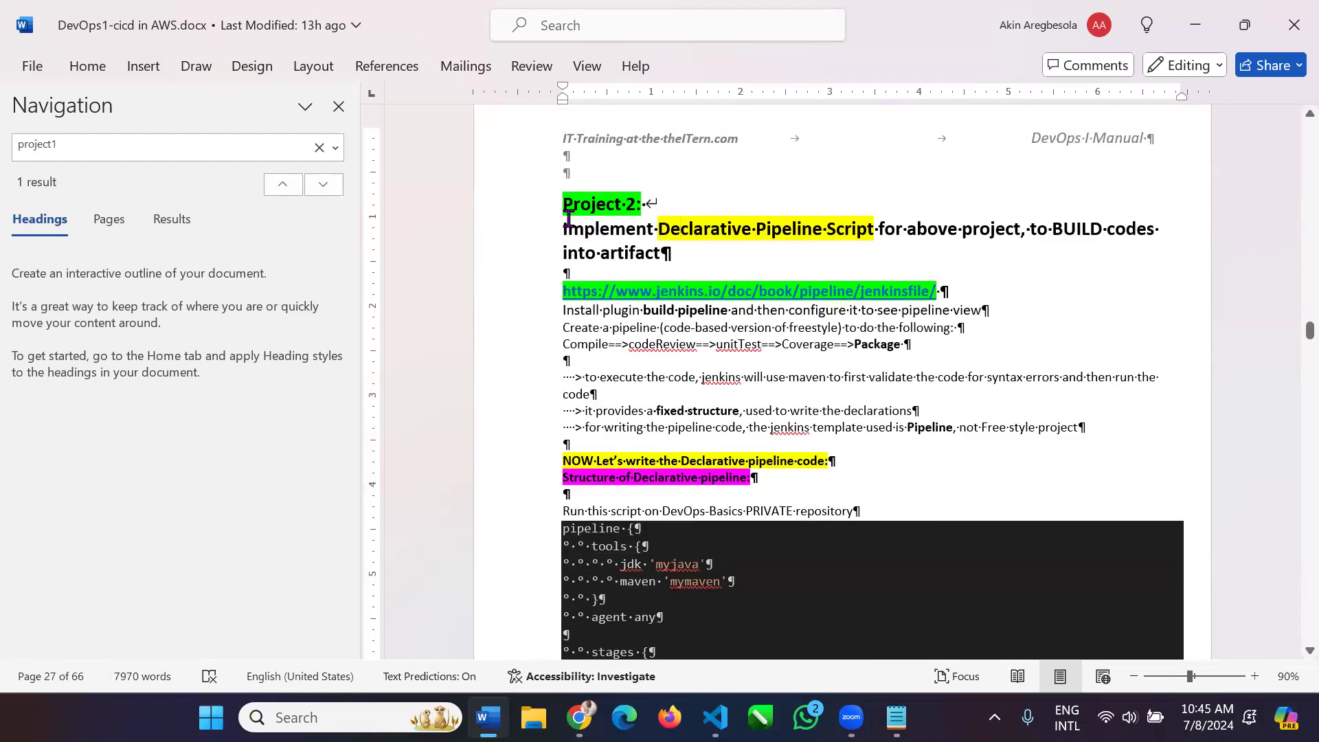
# Return to Jenkins and create a new Pipeline item named Proj3
pyautogui.click(1196, 25)
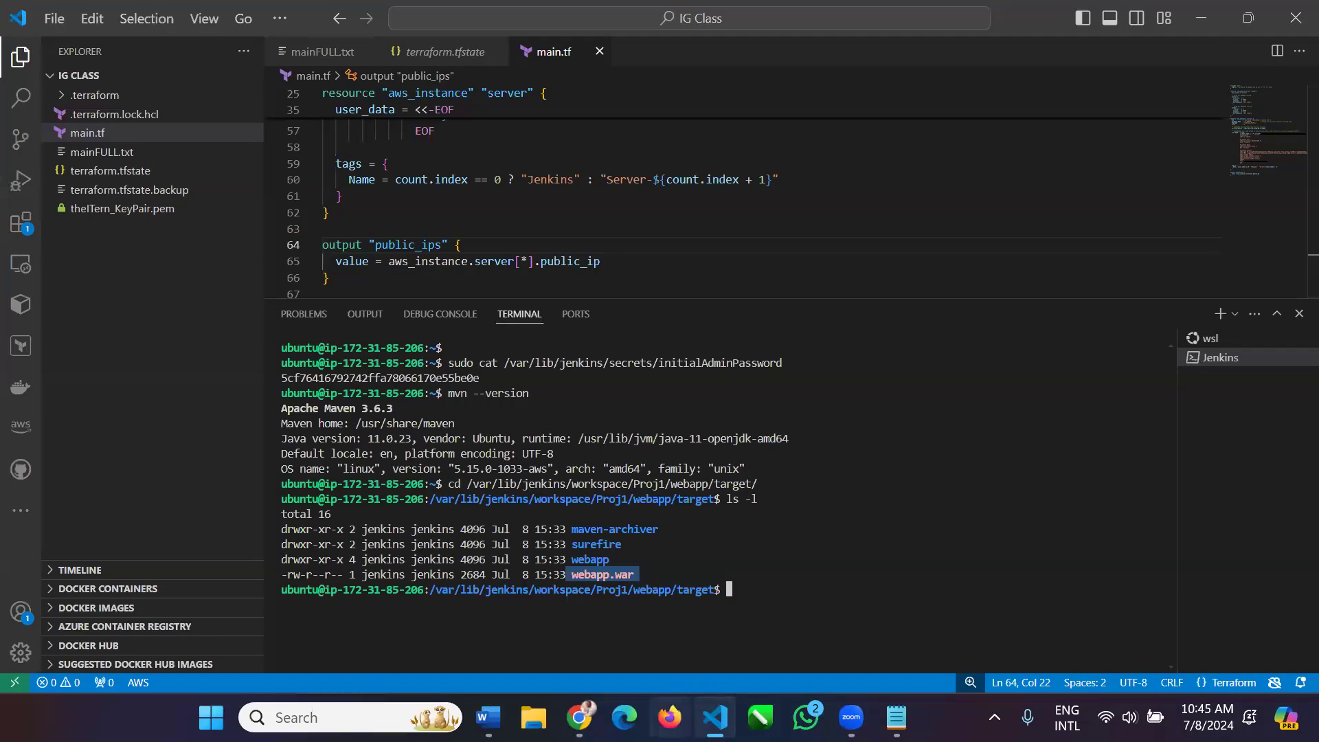
pyautogui.click(579, 717)
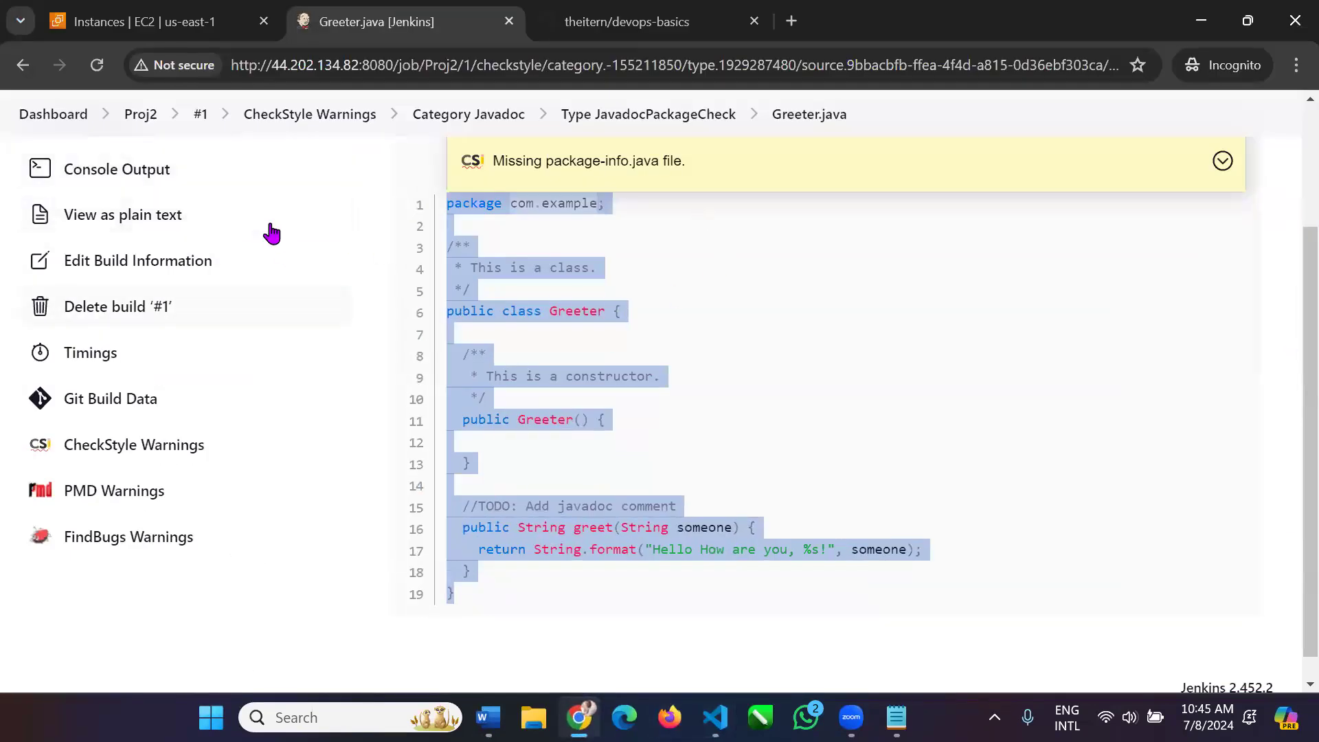
pyautogui.click(802, 316)
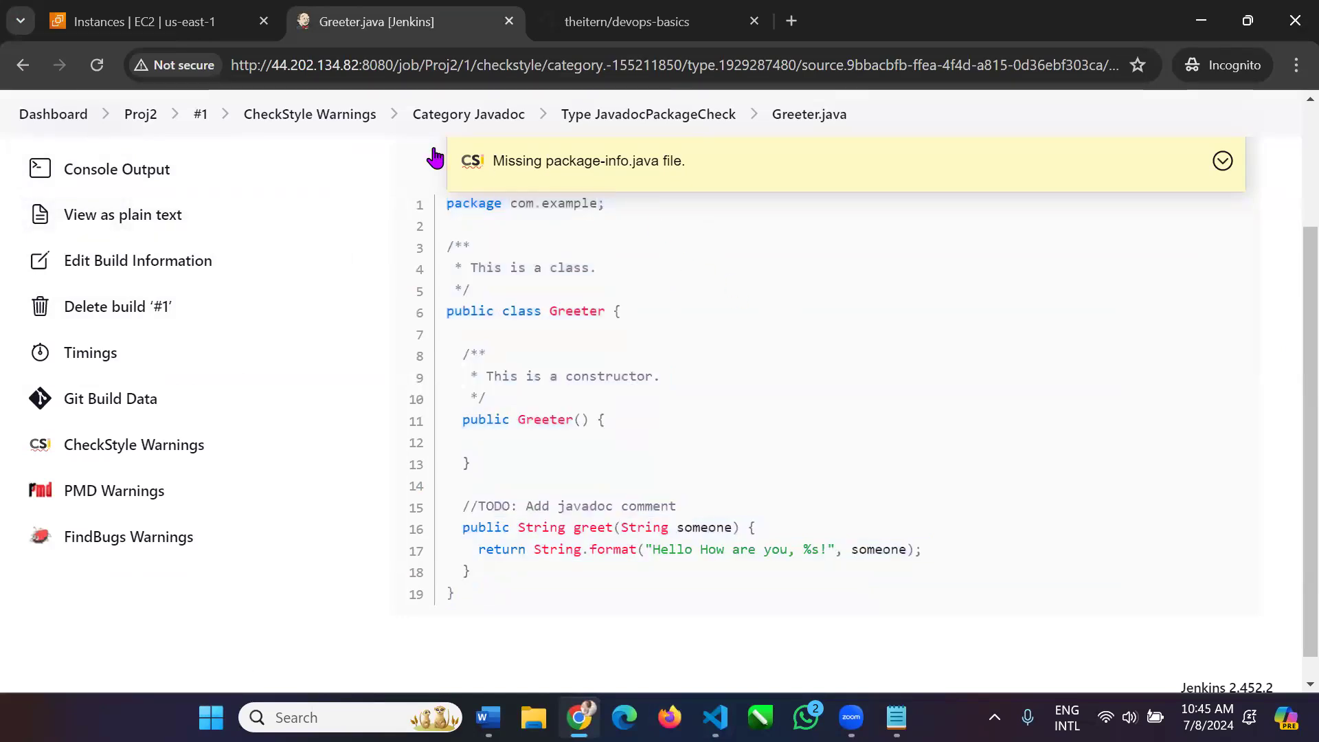
pyautogui.click(72, 118)
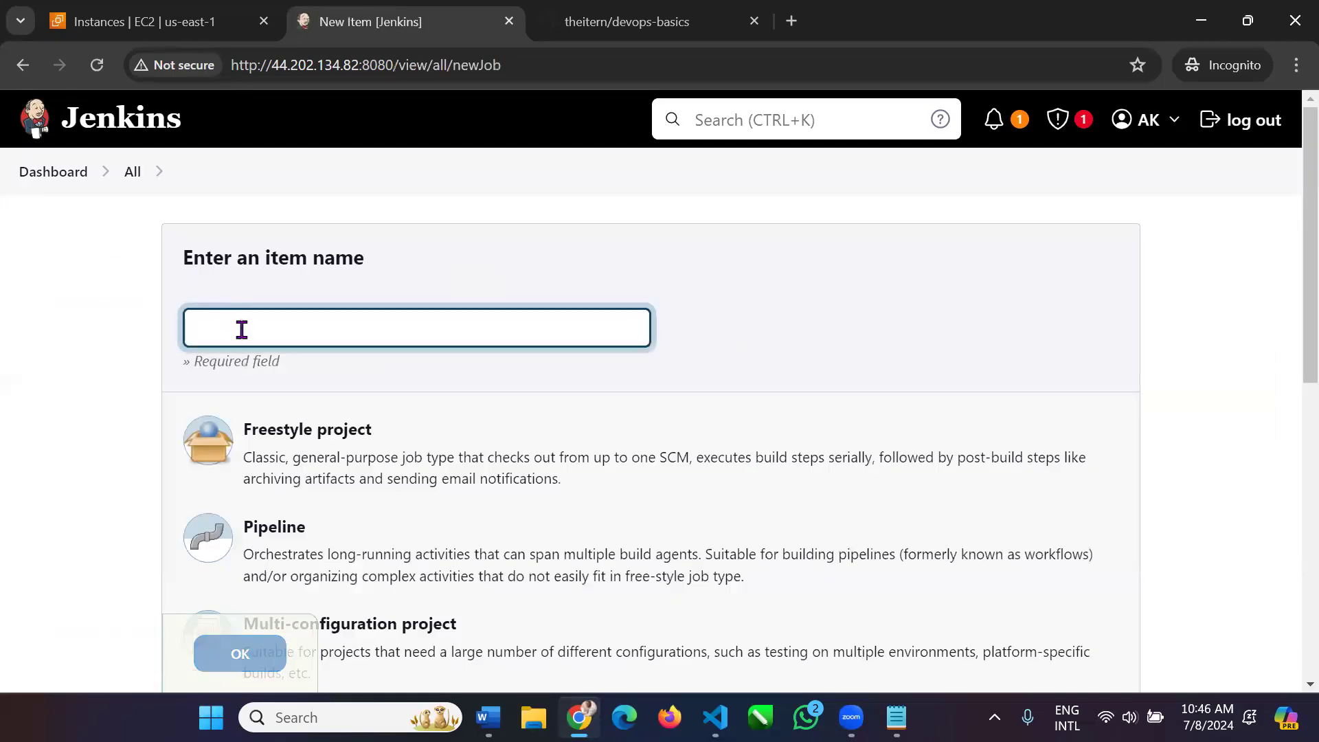
pyautogui.click(253, 338)
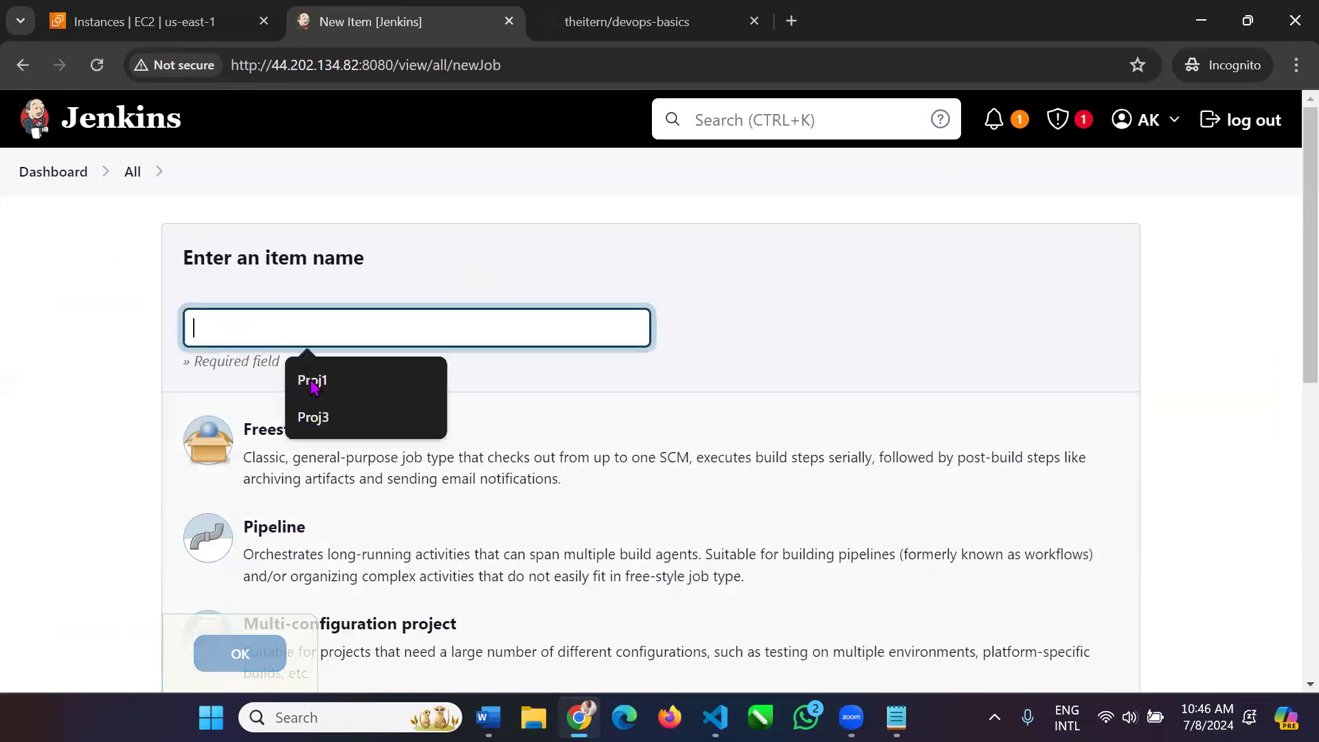
pyautogui.click(326, 423)
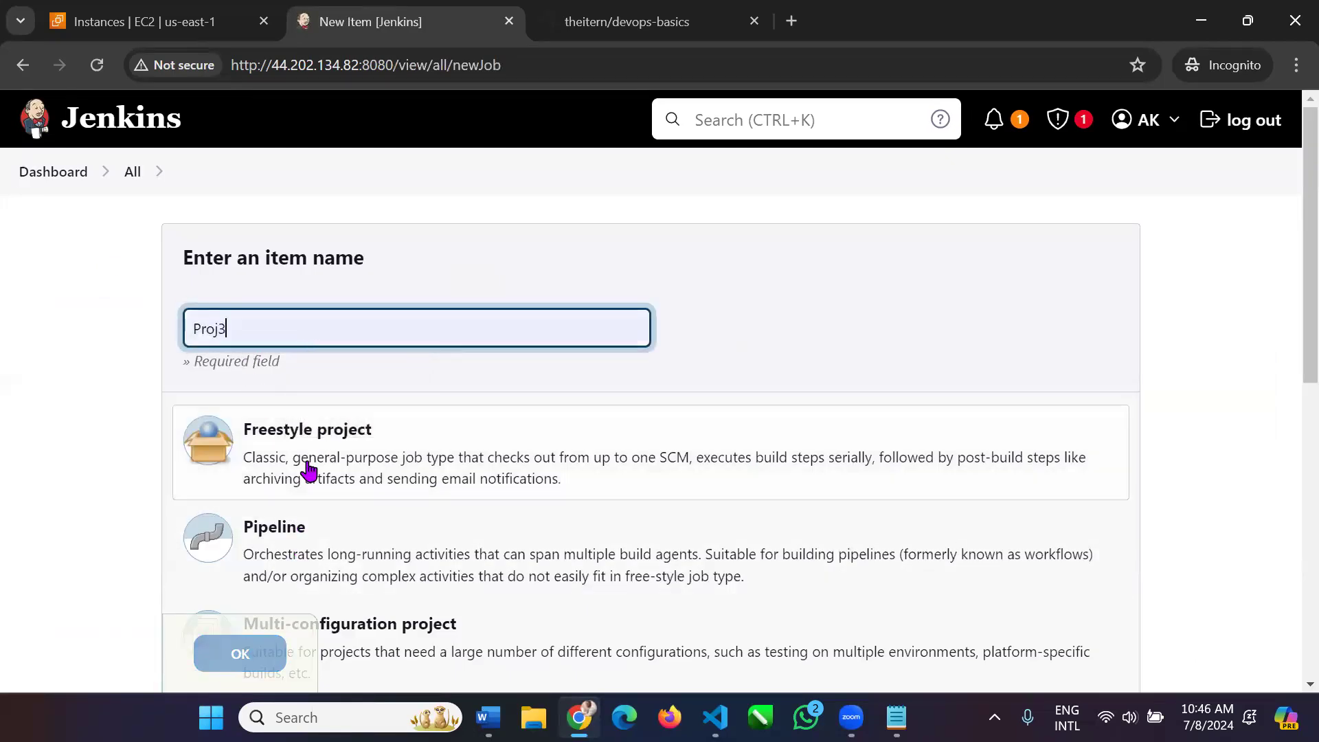
pyautogui.click(276, 547)
pyautogui.click(250, 663)
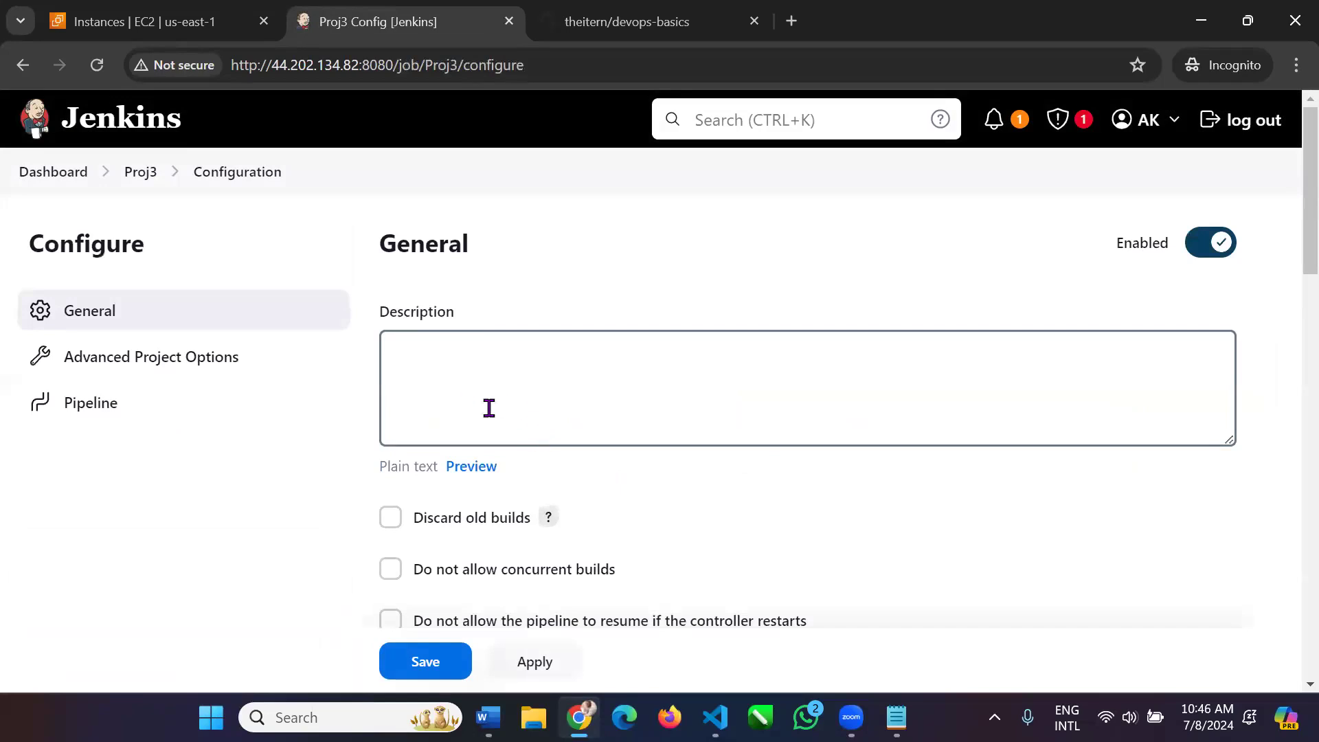
# Scroll through Proj3's General options and Build Triggers to review the available configuration settings
pyautogui.click(533, 403)
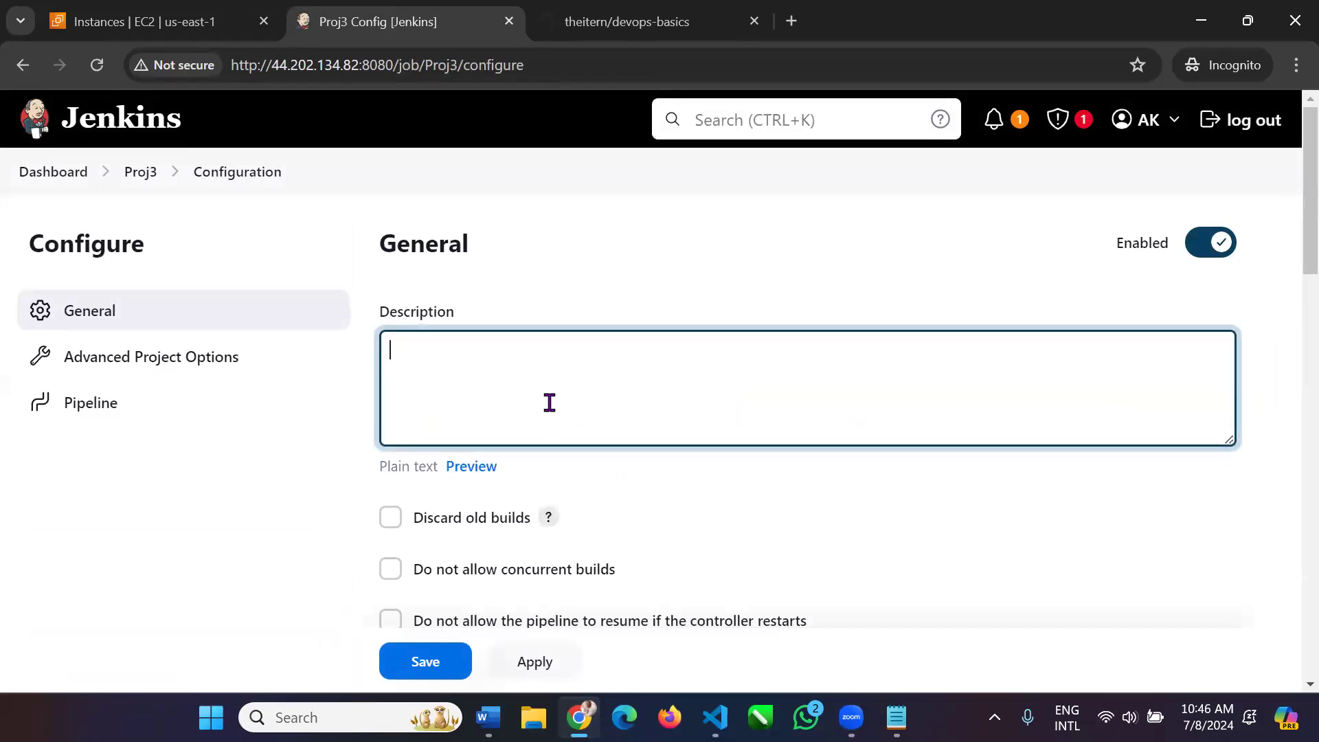
pyautogui.scroll(-3, 550, 398)
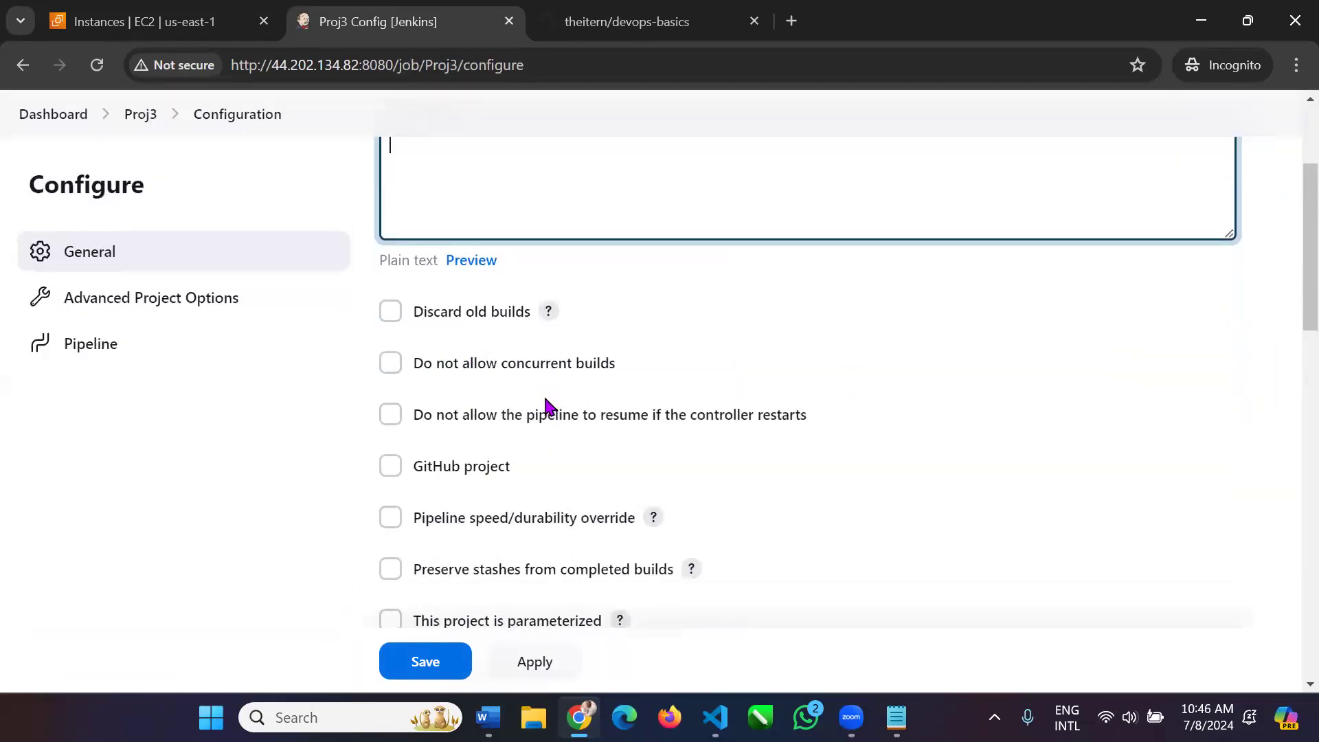
pyautogui.scroll(2, 546, 406)
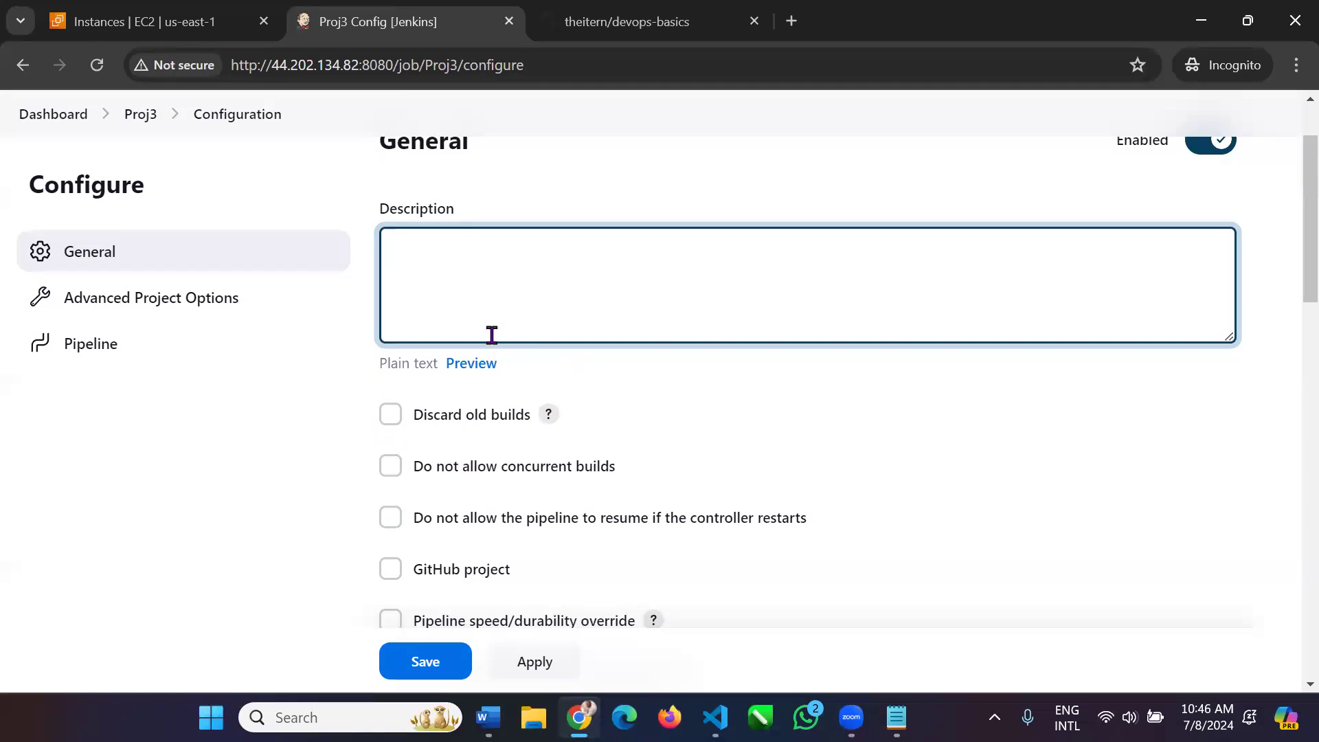
pyautogui.scroll(-3, 488, 336)
pyautogui.scroll(3, 489, 335)
pyautogui.scroll(-8, 492, 341)
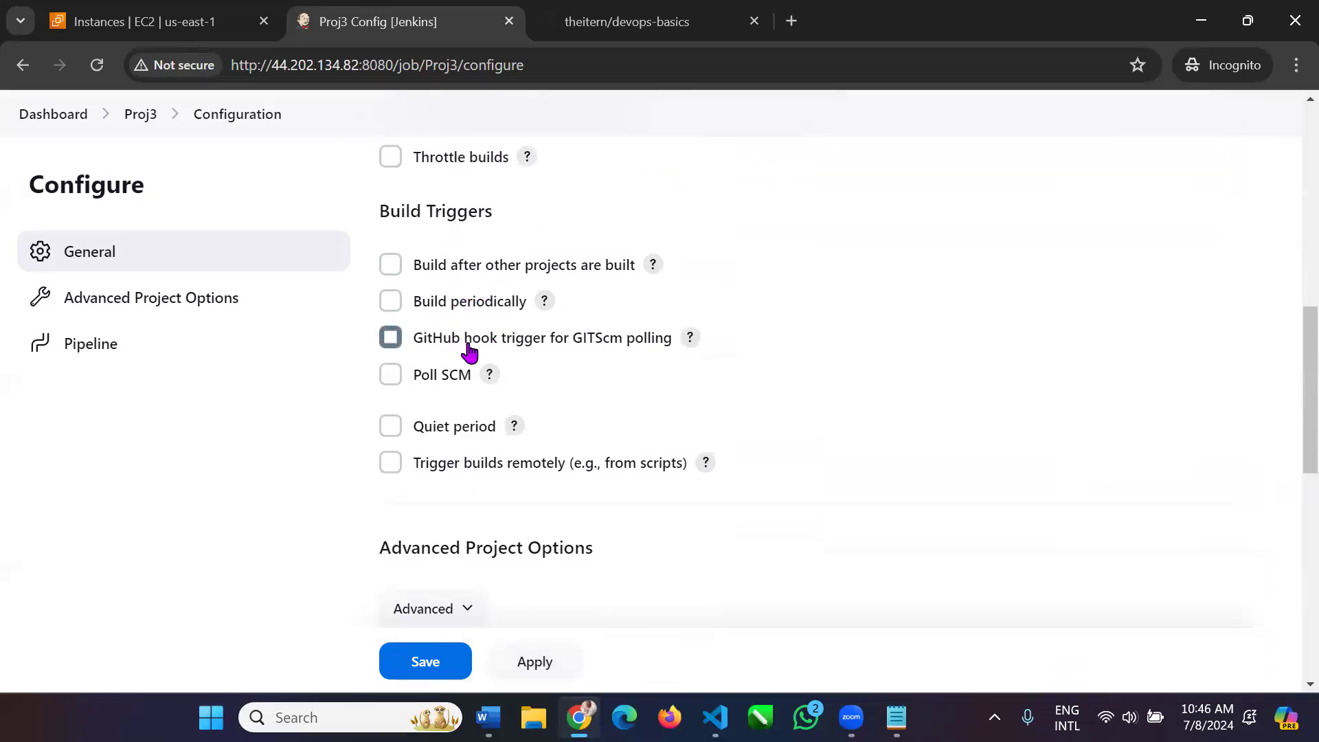
pyautogui.scroll(-2, 480, 323)
pyautogui.scroll(-3, 556, 364)
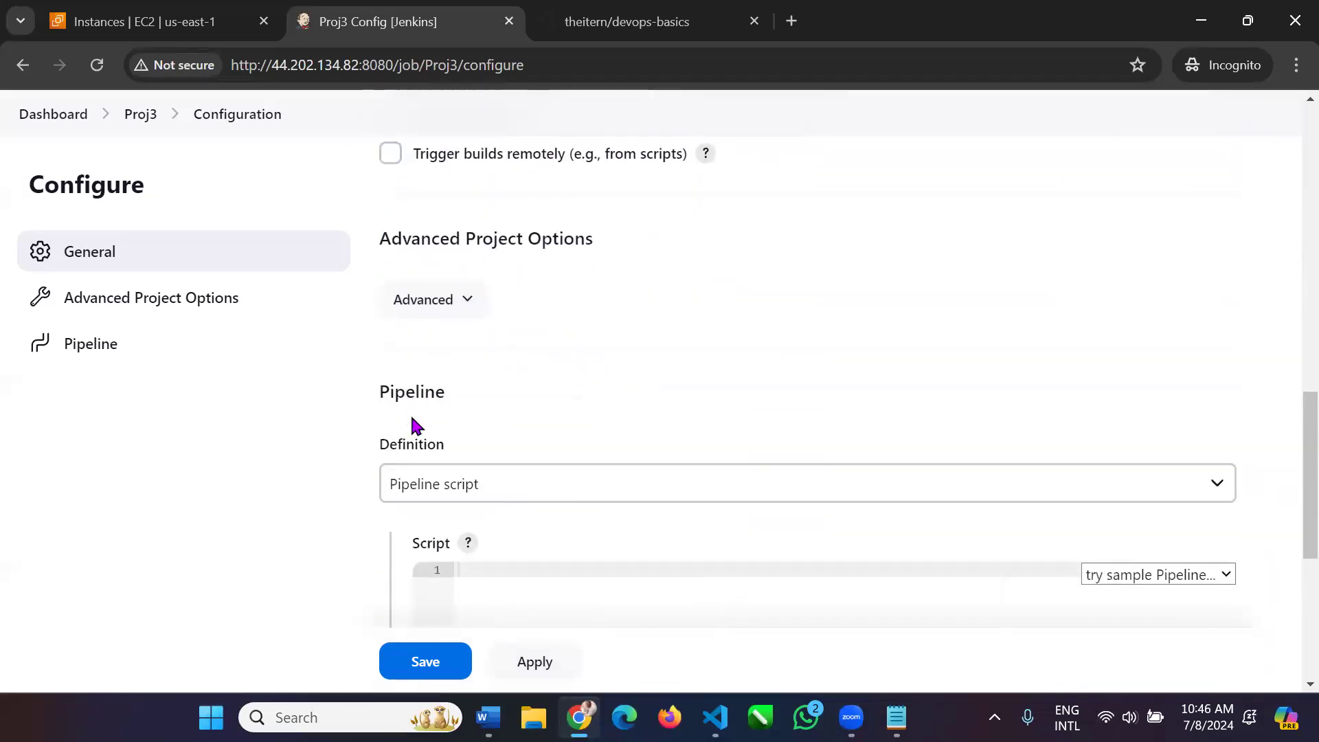
# Set the Pipeline definition to Pipeline script from SCM
pyautogui.moveTo(359, 391); pyautogui.dragTo(463, 400)
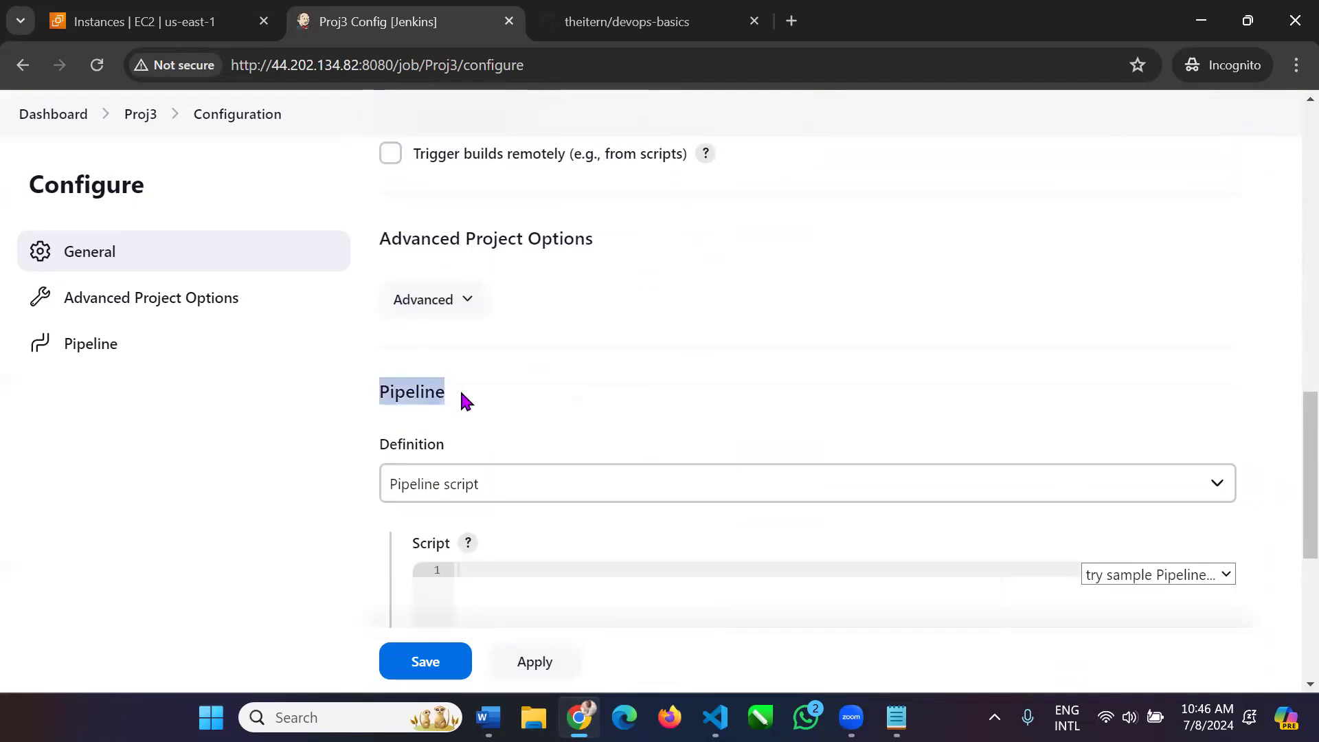
pyautogui.scroll(-1, 558, 395)
pyautogui.click(541, 390)
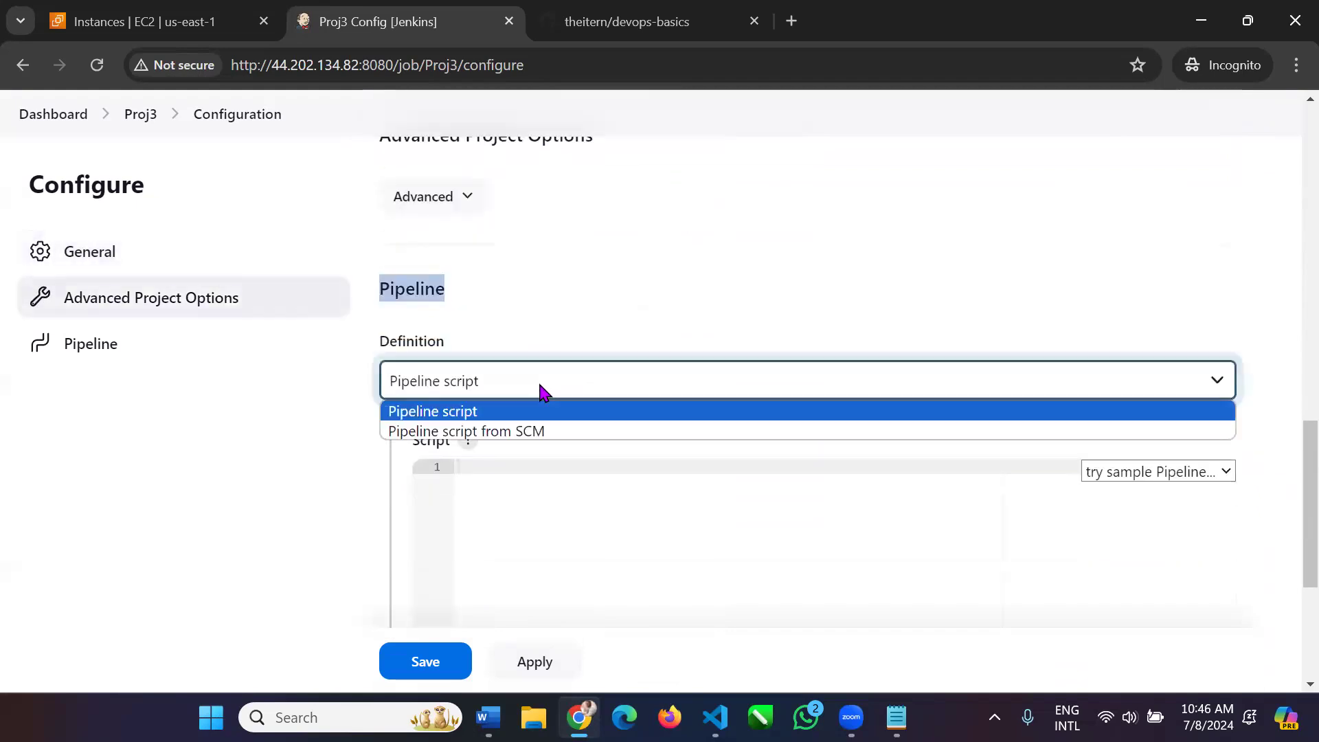
pyautogui.click(516, 431)
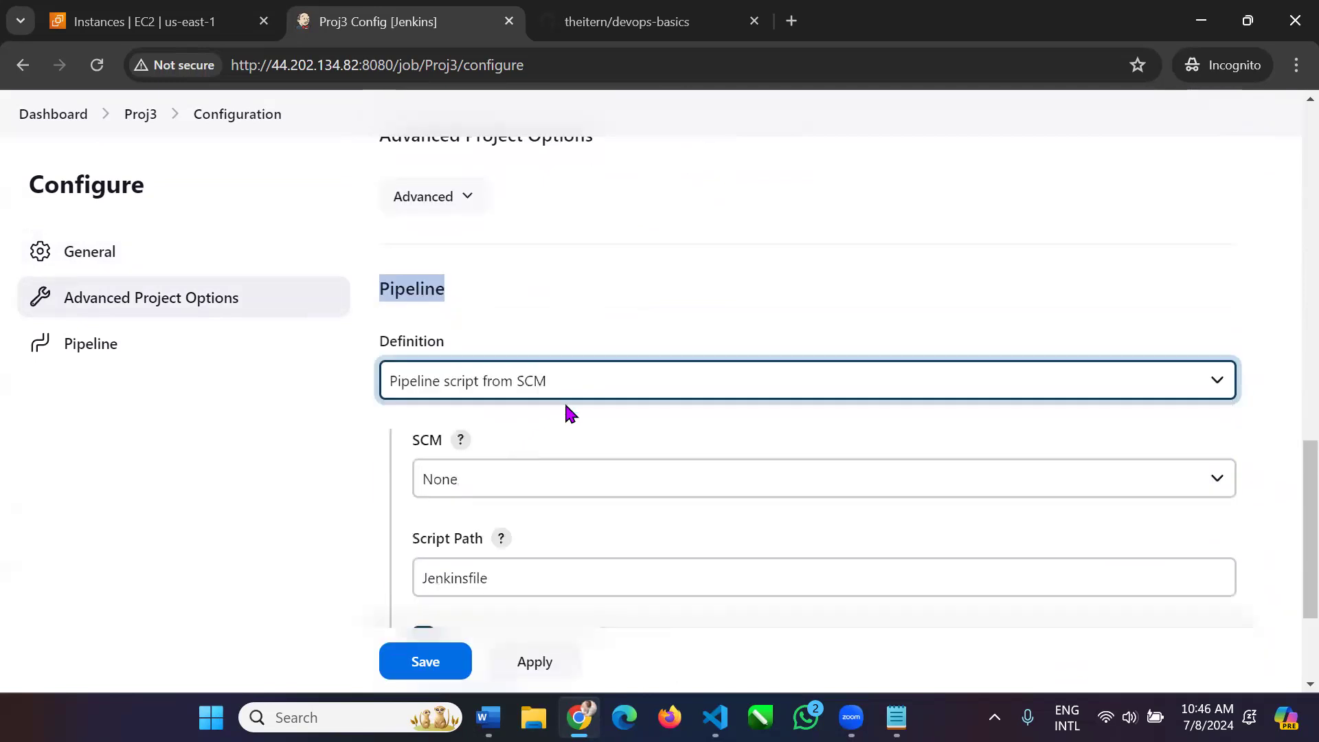
# Choose Git as the SCM and place the cursor in the Repository URL field
pyautogui.scroll(-2, 556, 391)
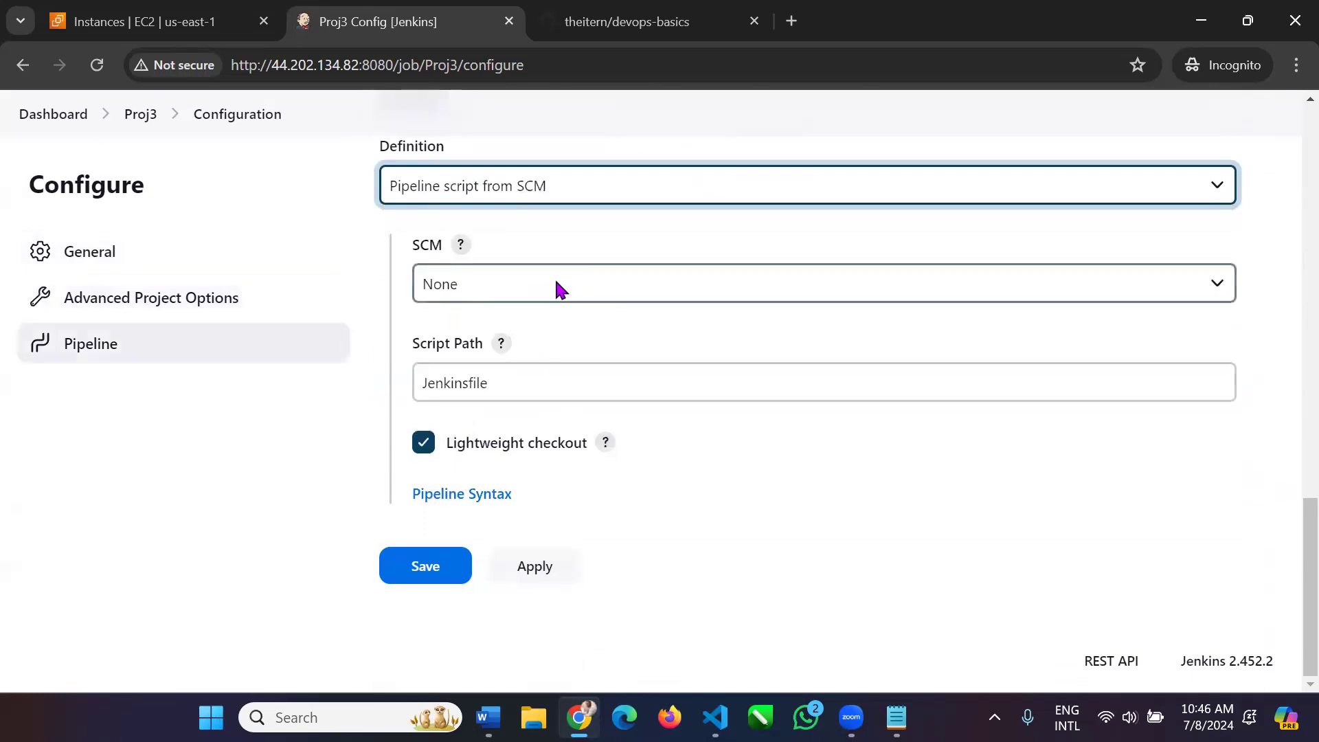
pyautogui.click(553, 297)
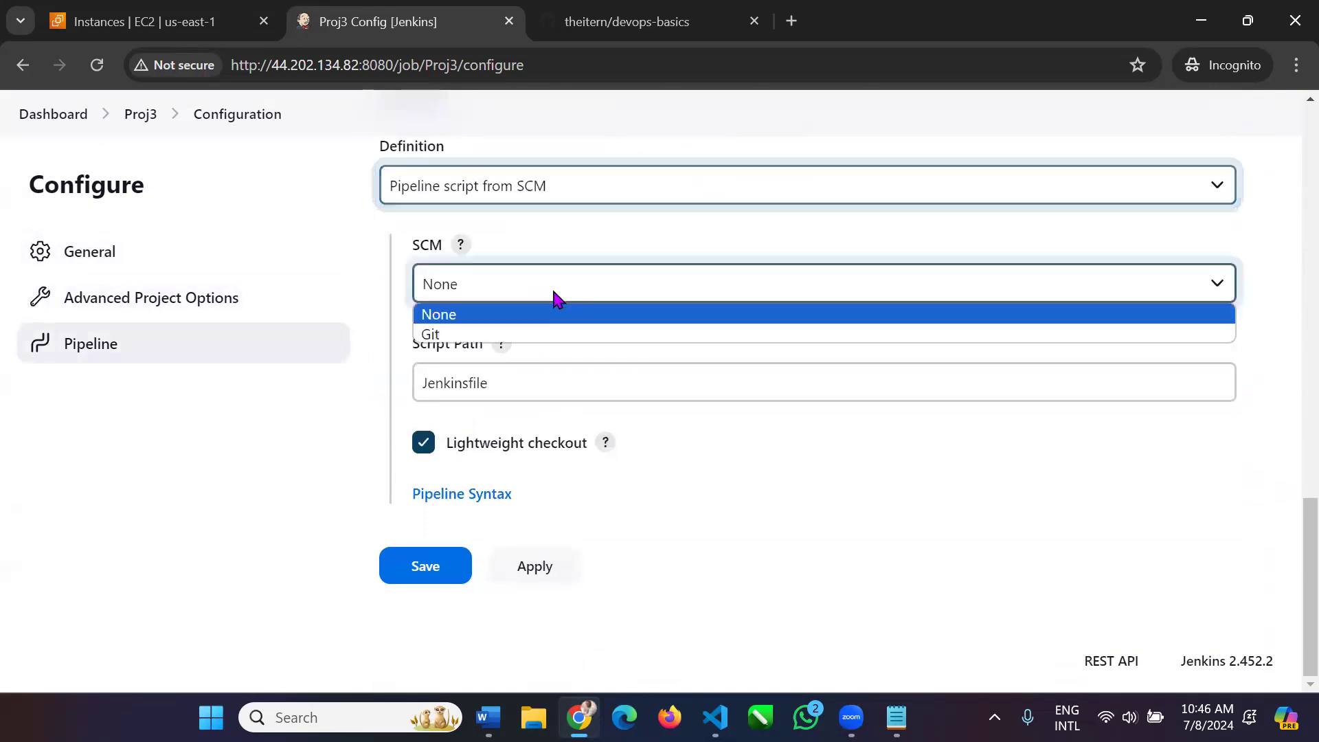
pyautogui.click(448, 335)
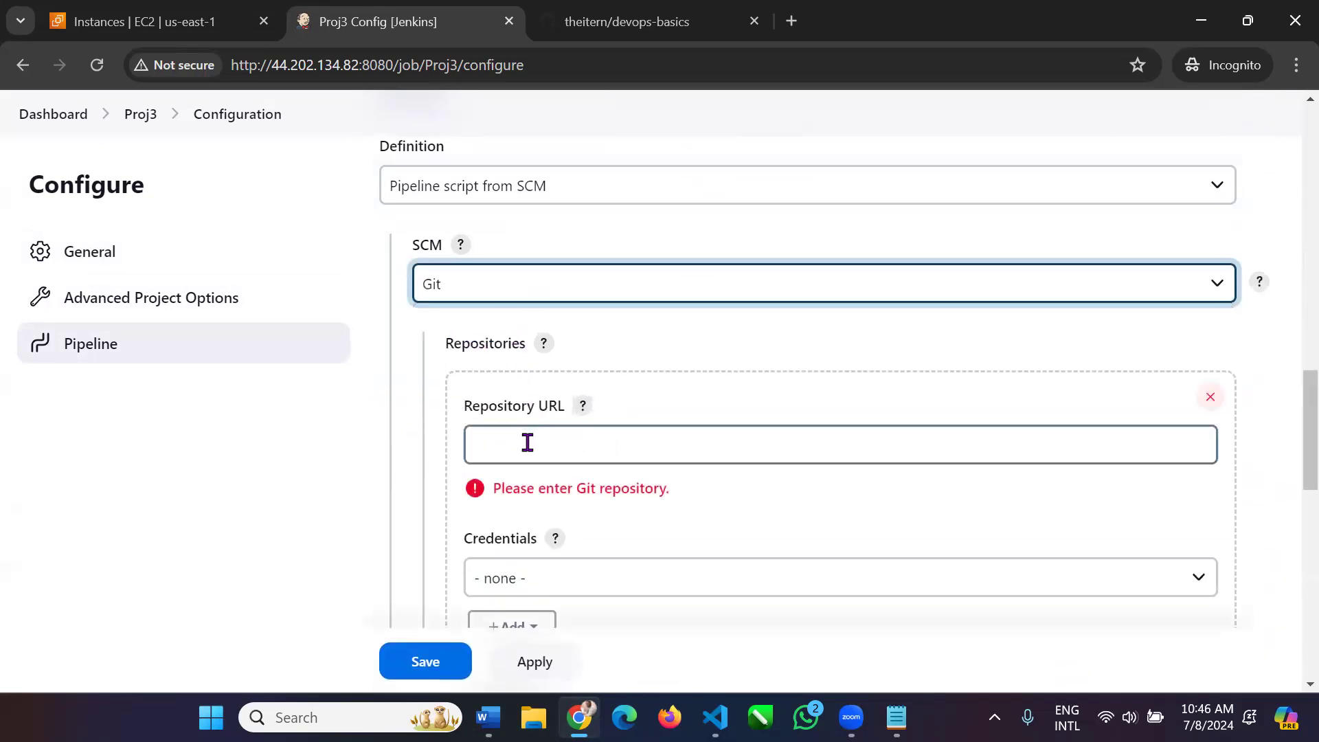
pyautogui.click(518, 450)
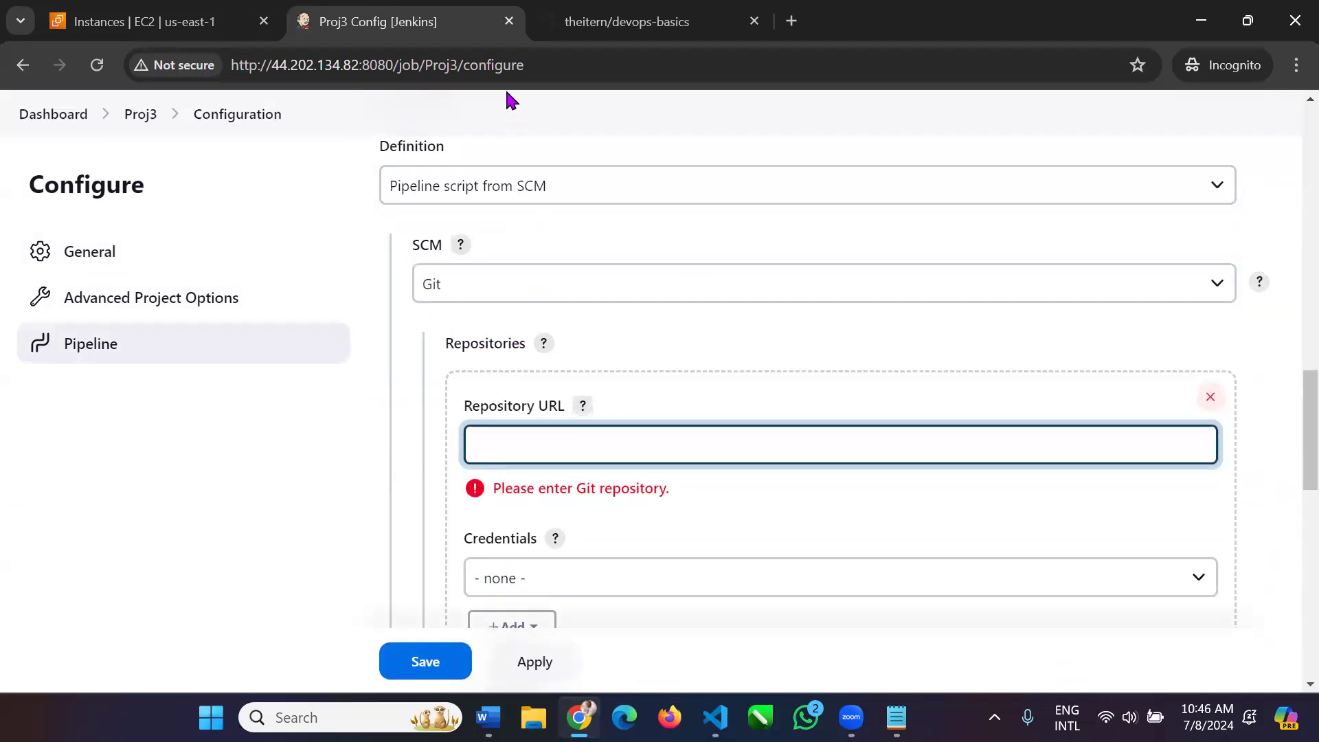
pyautogui.click(507, 93)
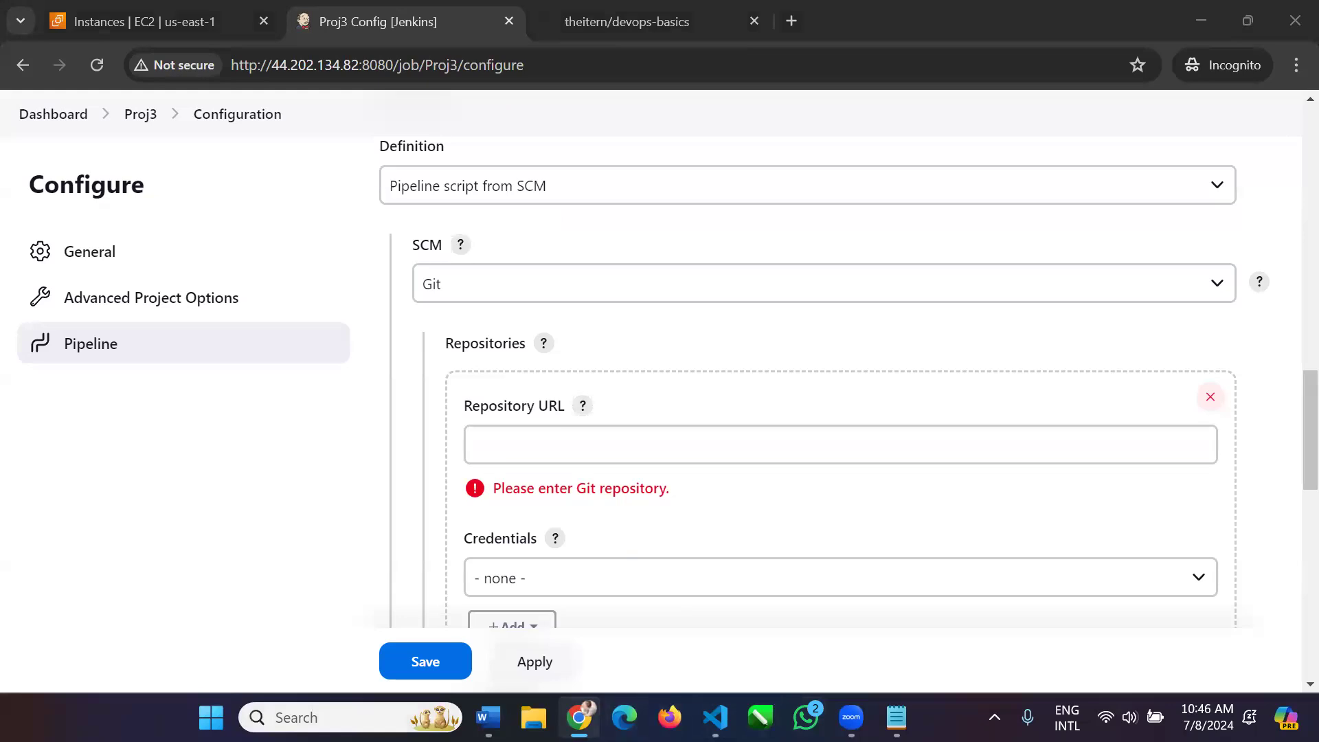
pyautogui.hotkey('alt', 'Tab')
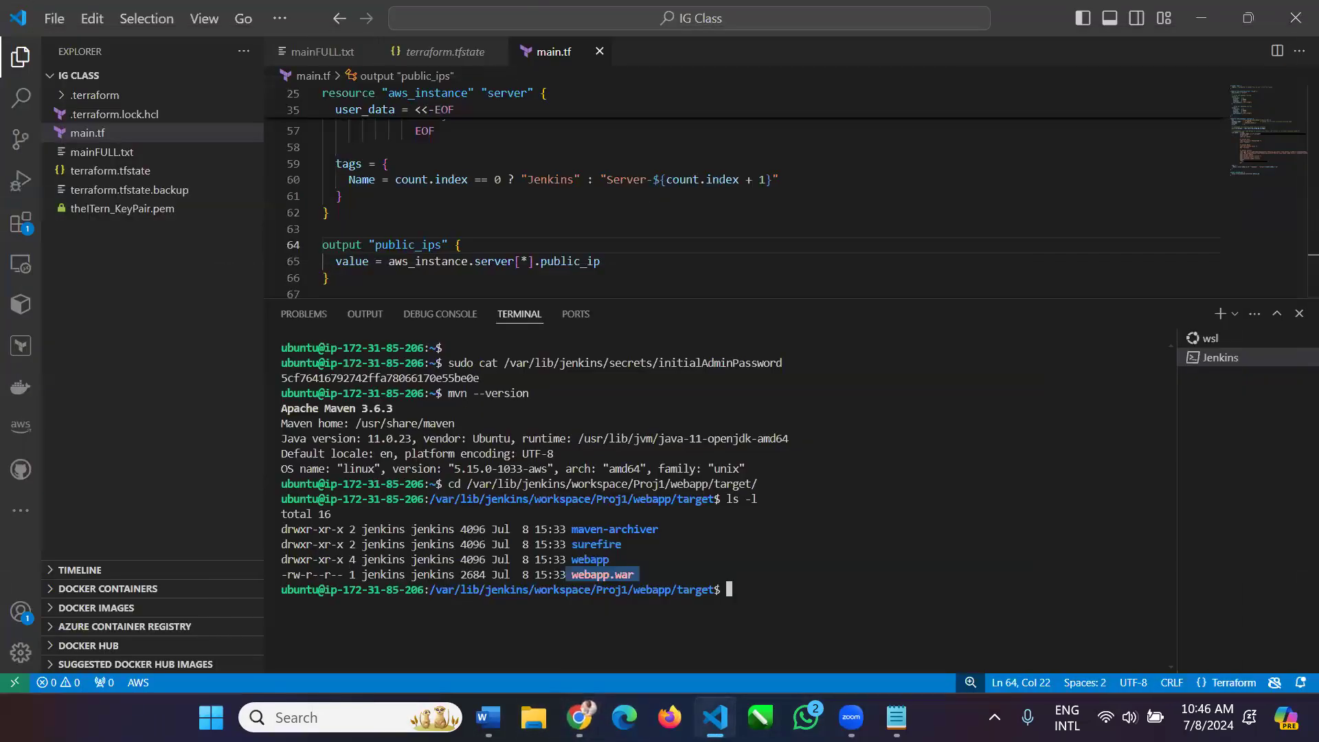
pyautogui.hotkey('alt', 'Tab')
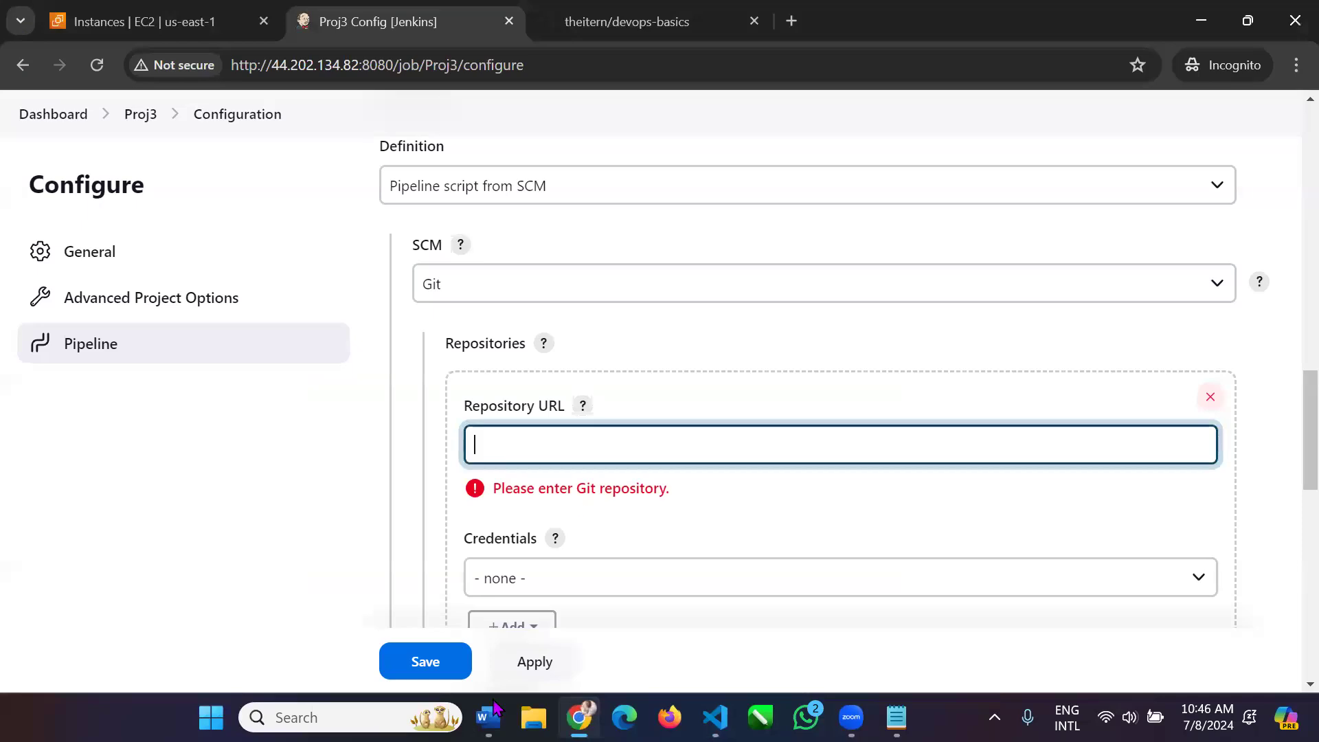
# Switch to the tutorial document, review the Declarative Pipeline section about the DevOps-Basics private repository, and return to Jenkins
pyautogui.click(492, 604)
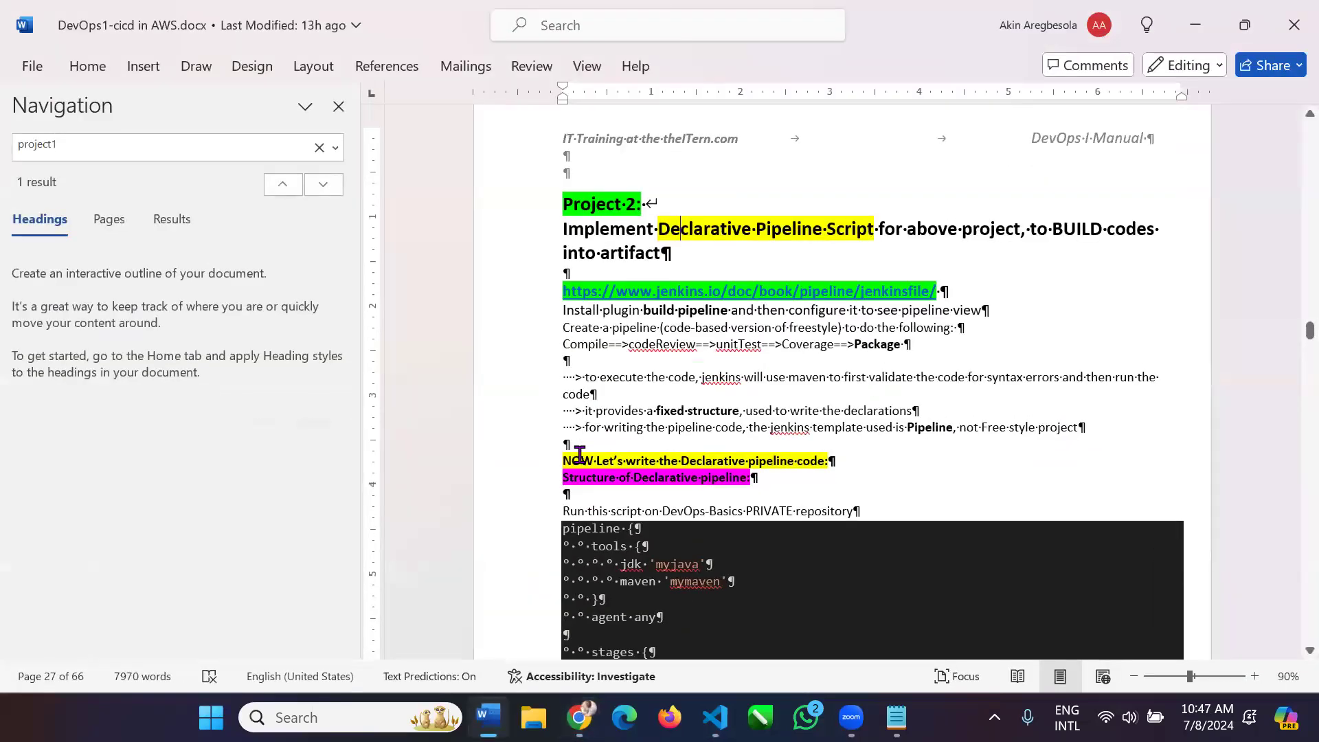
pyautogui.hotkey('alt', 'Tab')
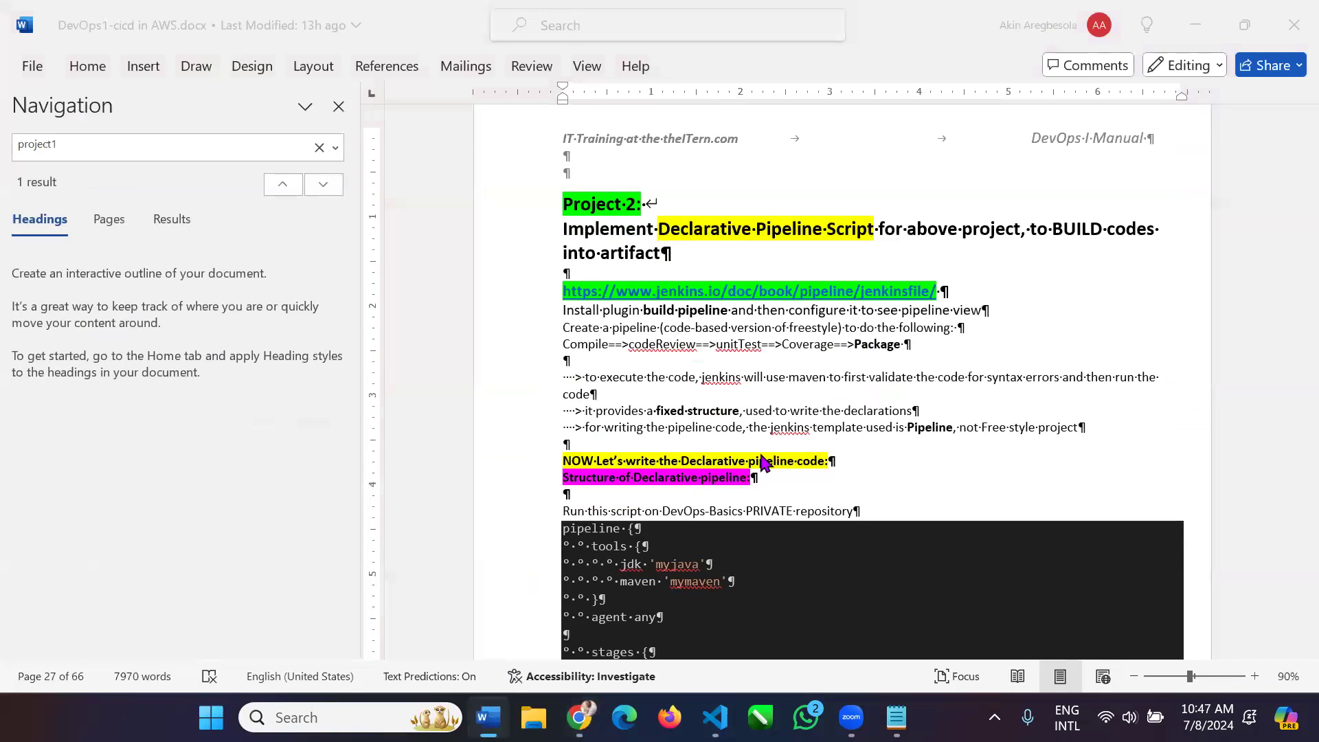
pyautogui.hotkey('alt', 'Tab')
pyautogui.scroll(-1, 697, 472)
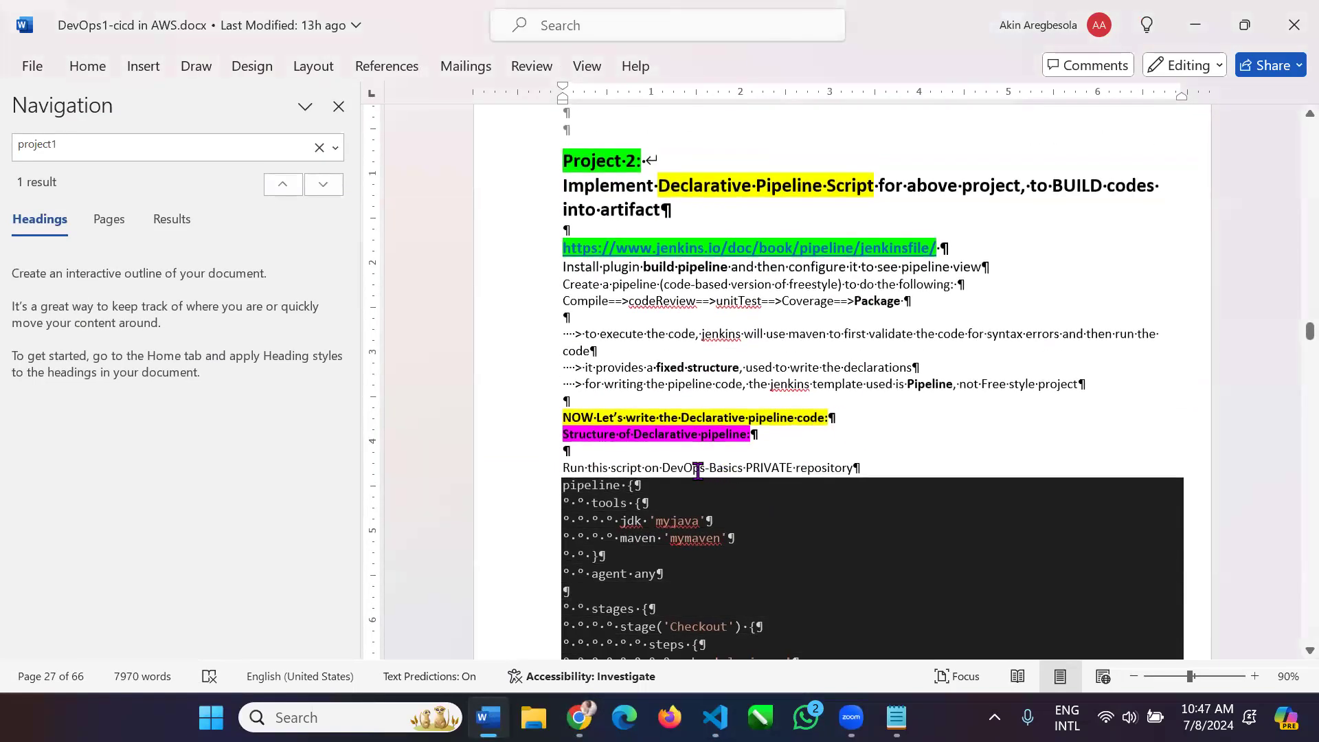
pyautogui.moveTo(684, 467); pyautogui.dragTo(744, 468)
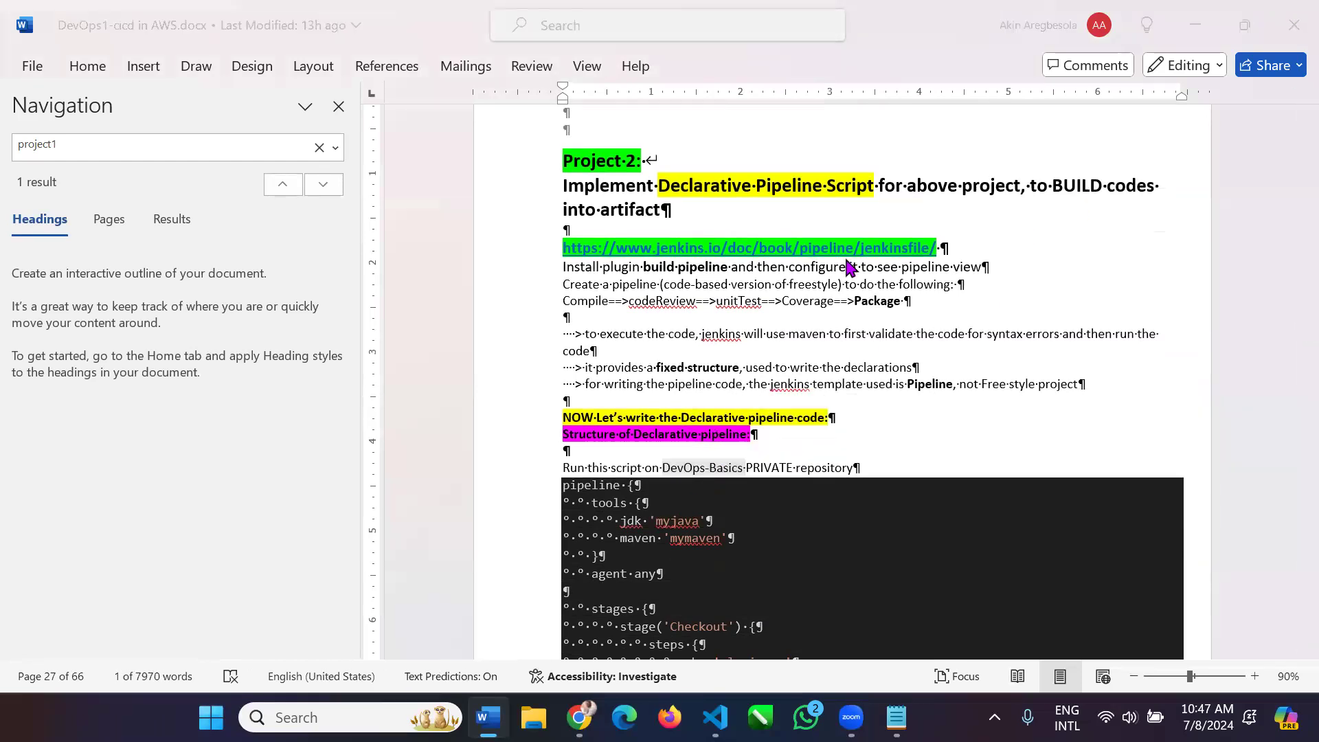
pyautogui.hotkey('alt', 'Tab')
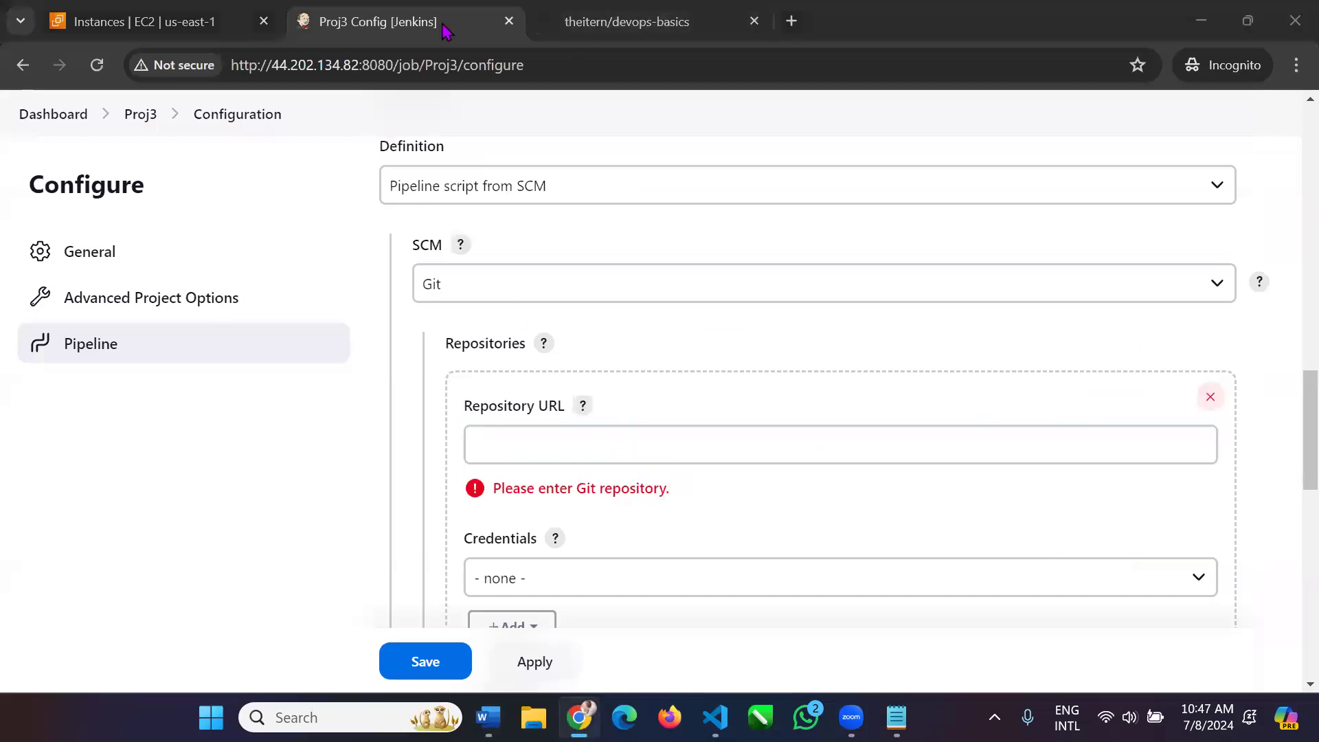
# Open the devops-basics repository on GitHub and browse to the theitern profile overview
pyautogui.click(152, 23)
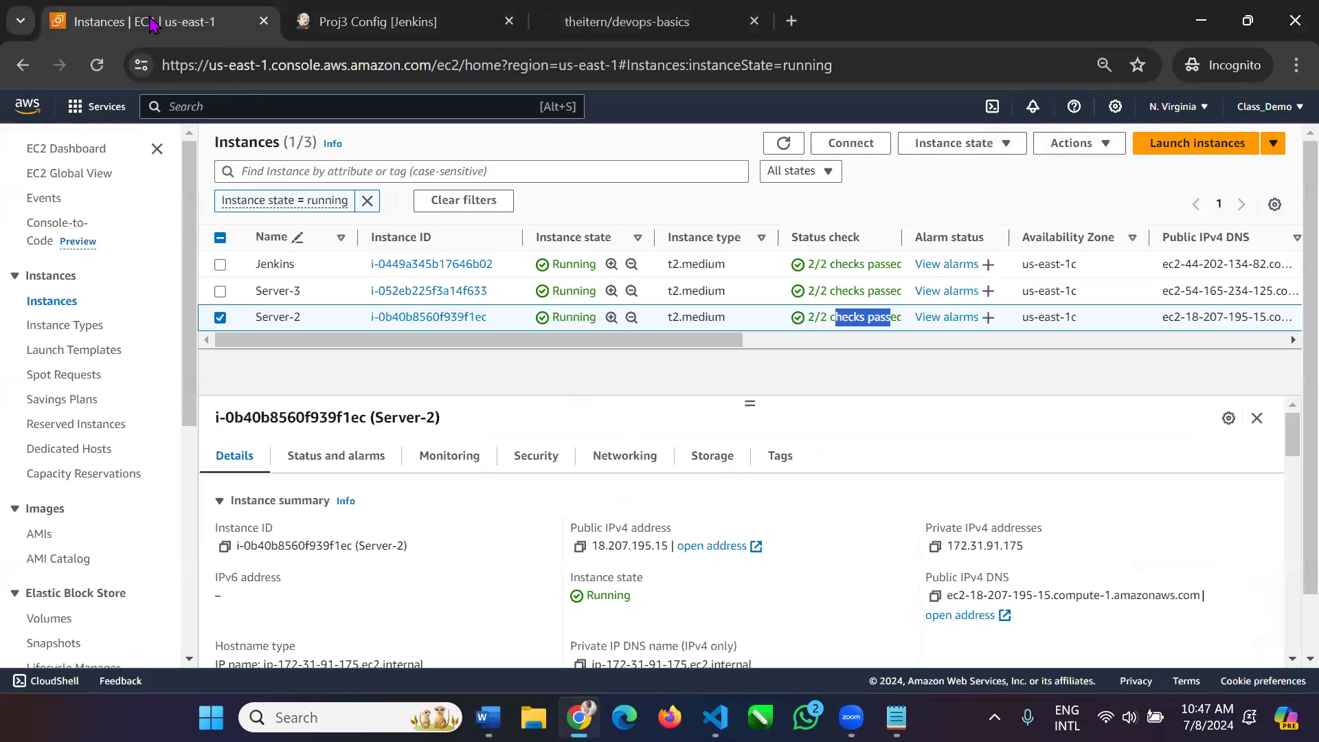
pyautogui.click(616, 22)
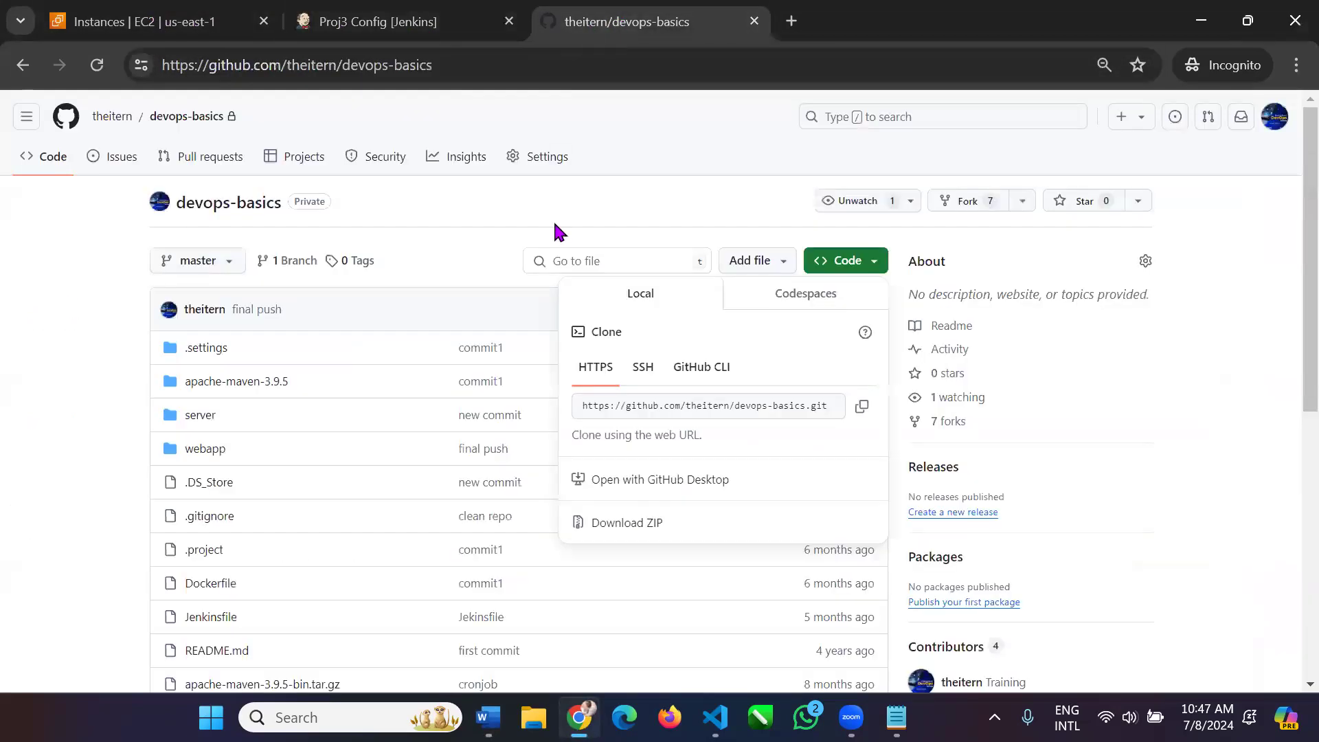
pyautogui.click(138, 135)
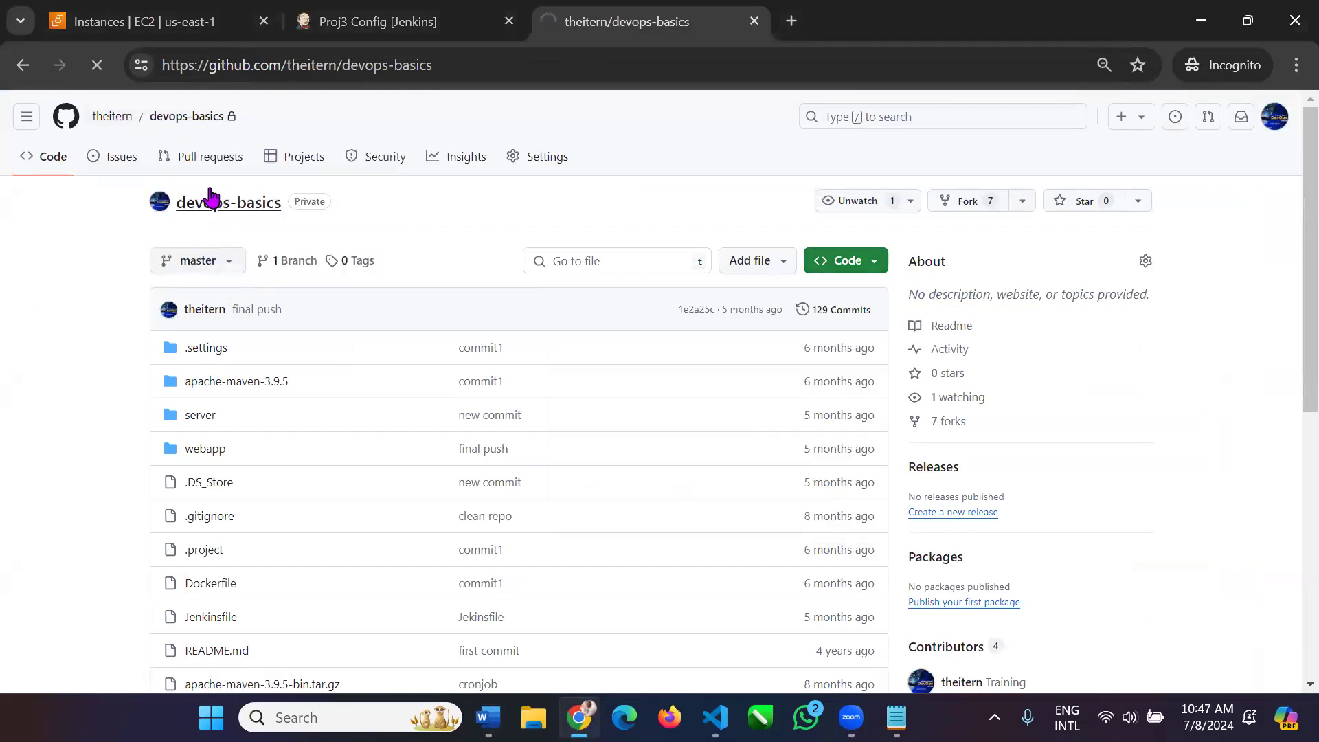
pyautogui.moveTo(110, 120)
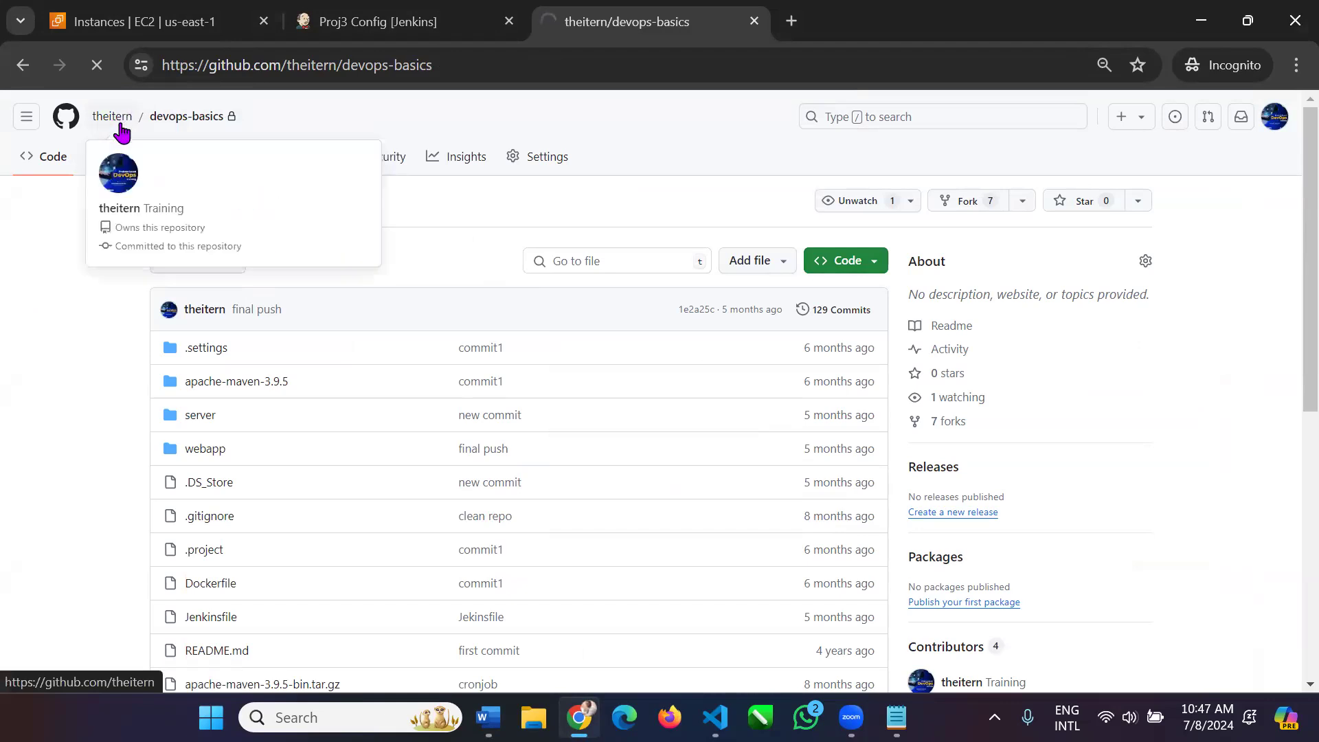
pyautogui.click(122, 131)
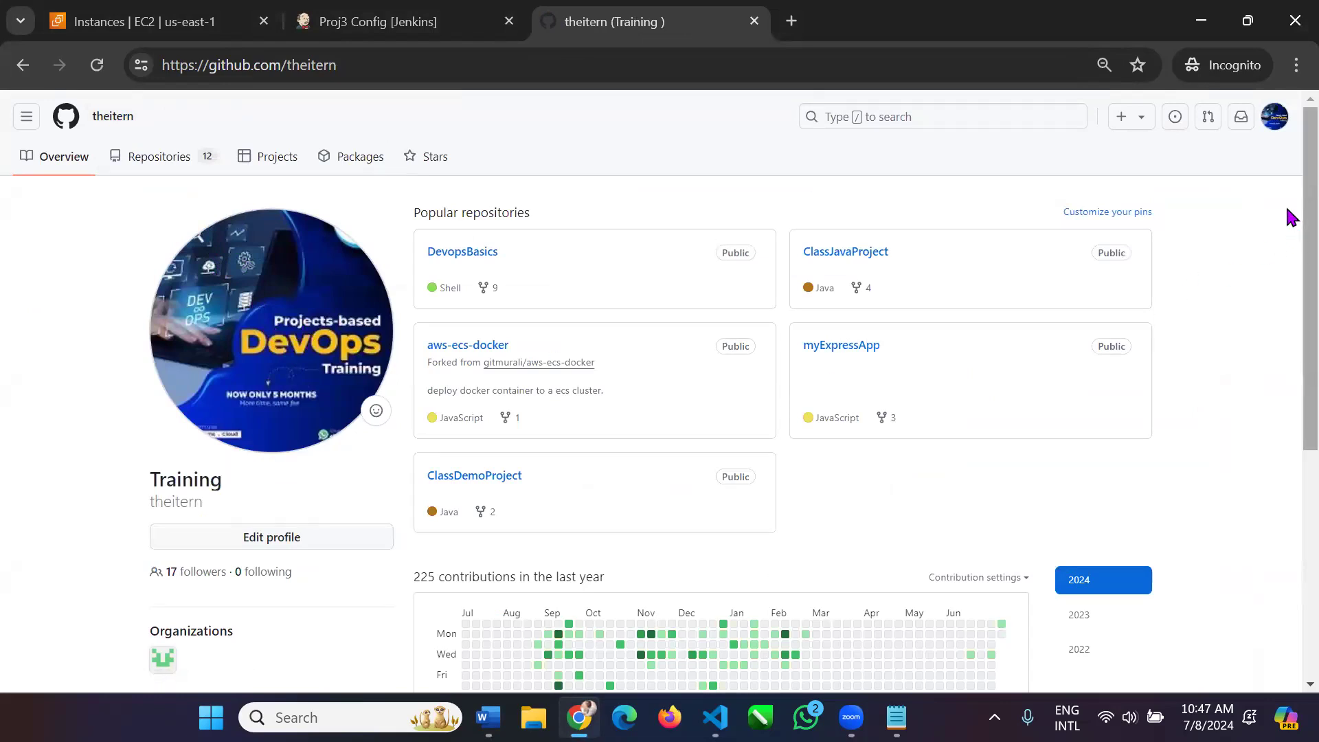
pyautogui.scroll(-1, 1290, 209)
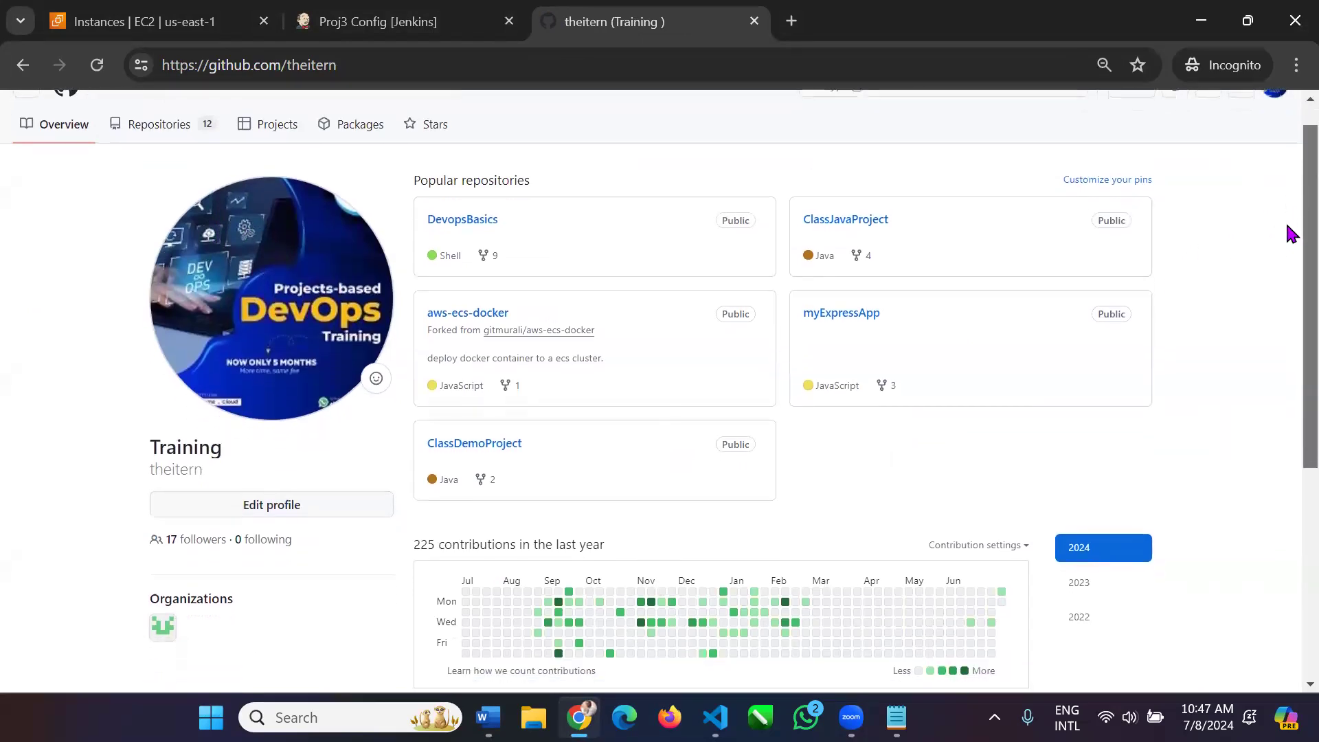
pyautogui.scroll(1, 1290, 199)
# Open the GitHub public profile settings page and scroll through it
pyautogui.click(224, 388)
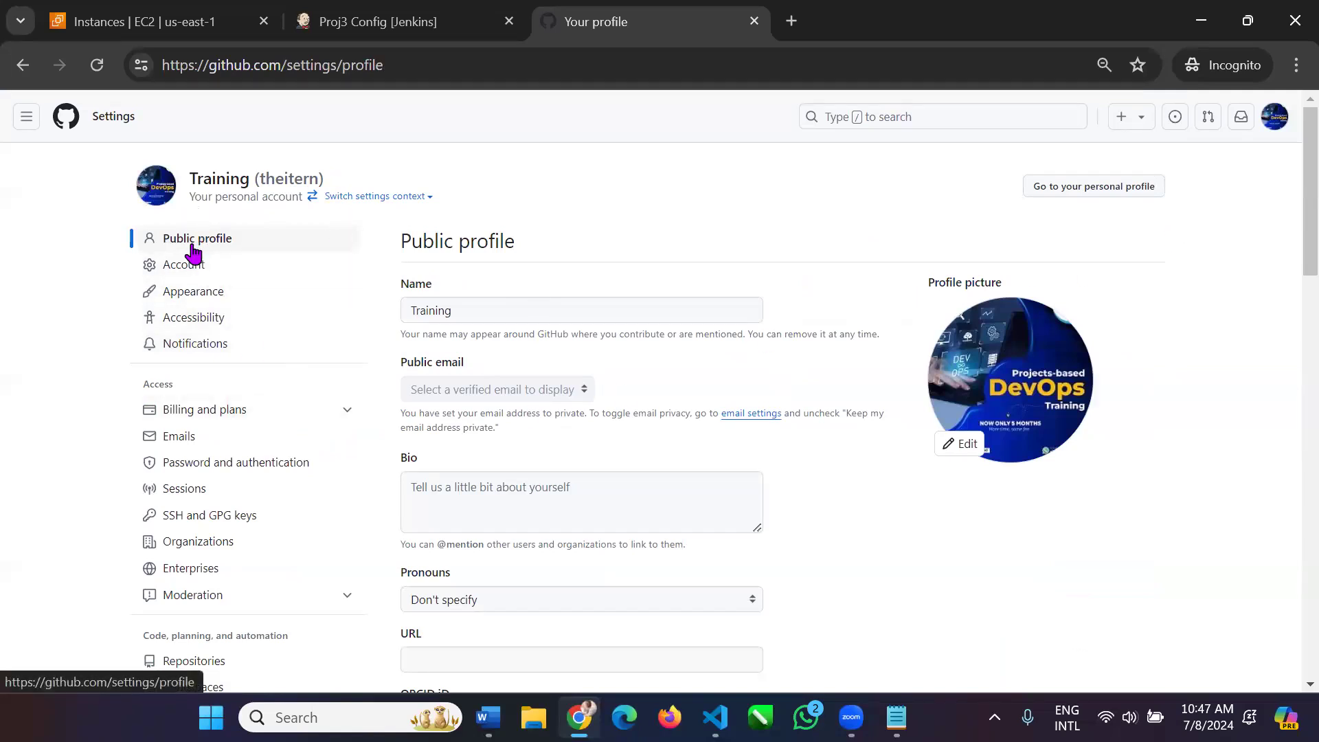
pyautogui.click(26, 117)
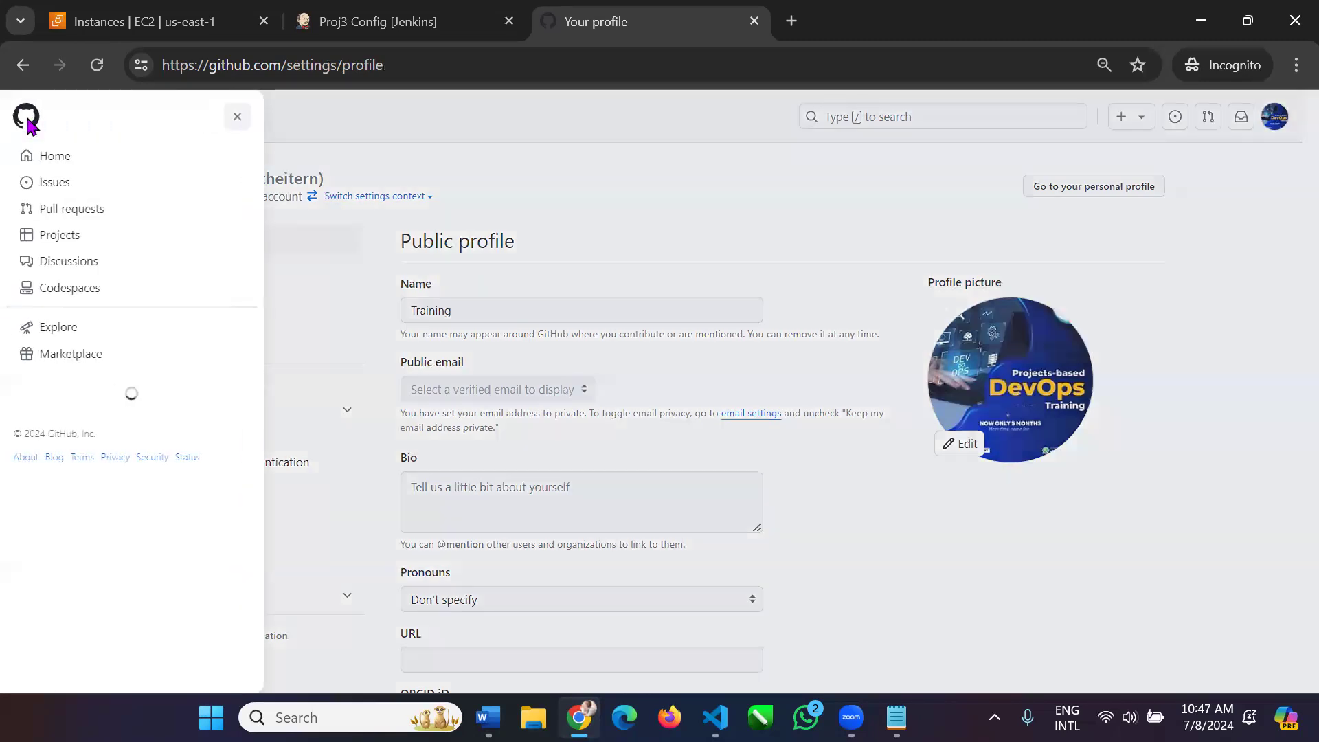
pyautogui.click(519, 195)
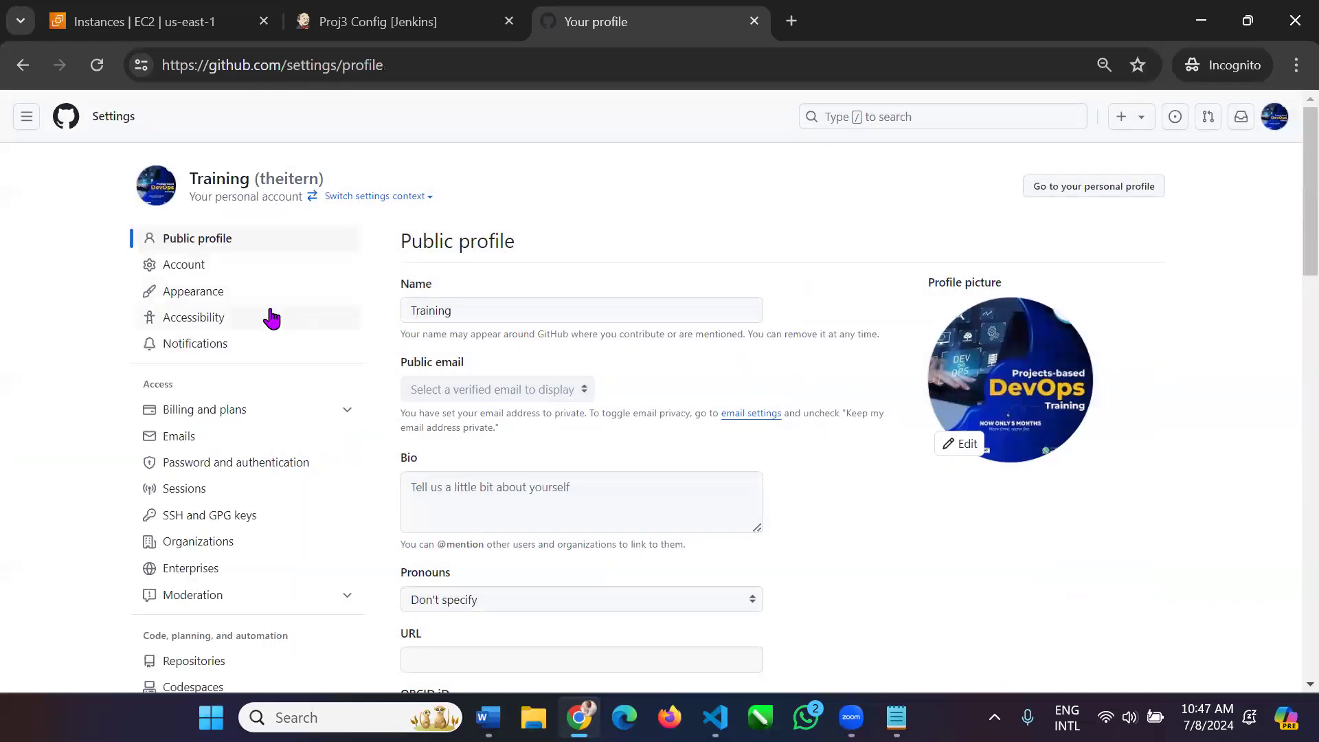
pyautogui.scroll(-5, 381, 295)
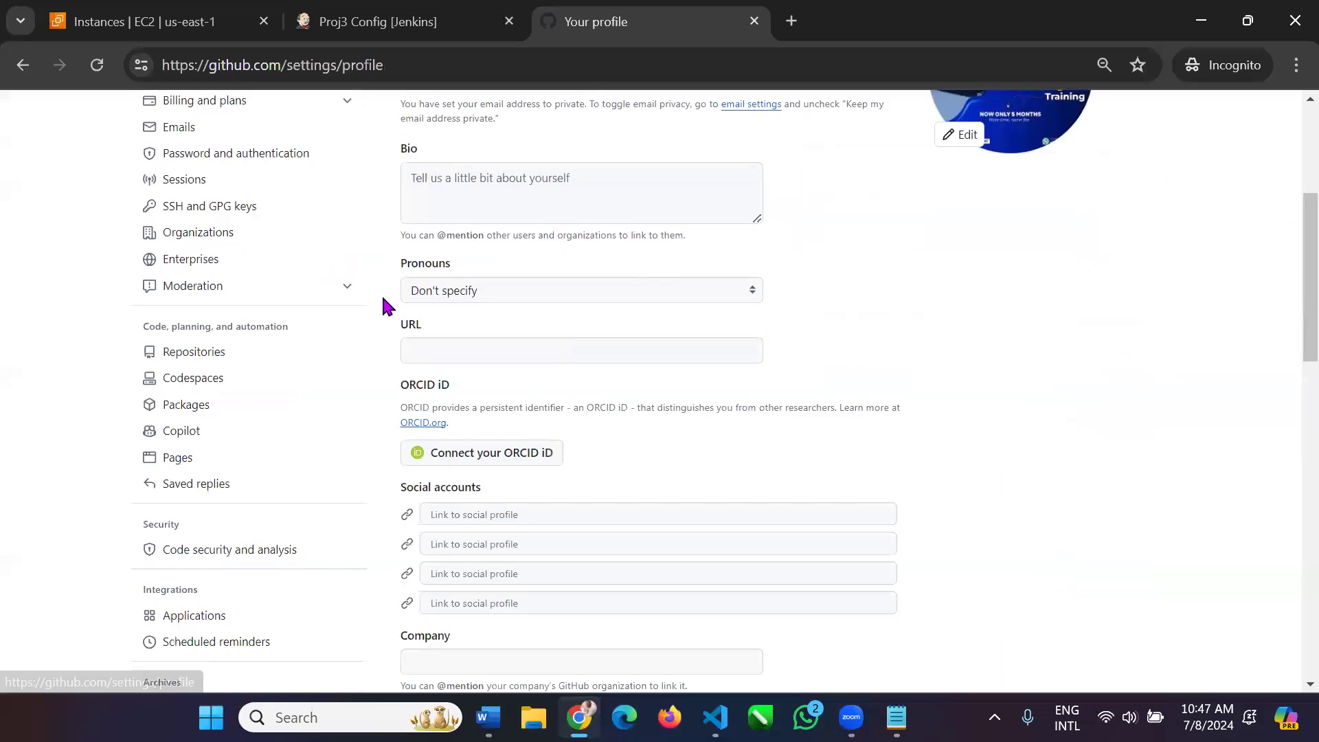
pyautogui.scroll(5, 382, 303)
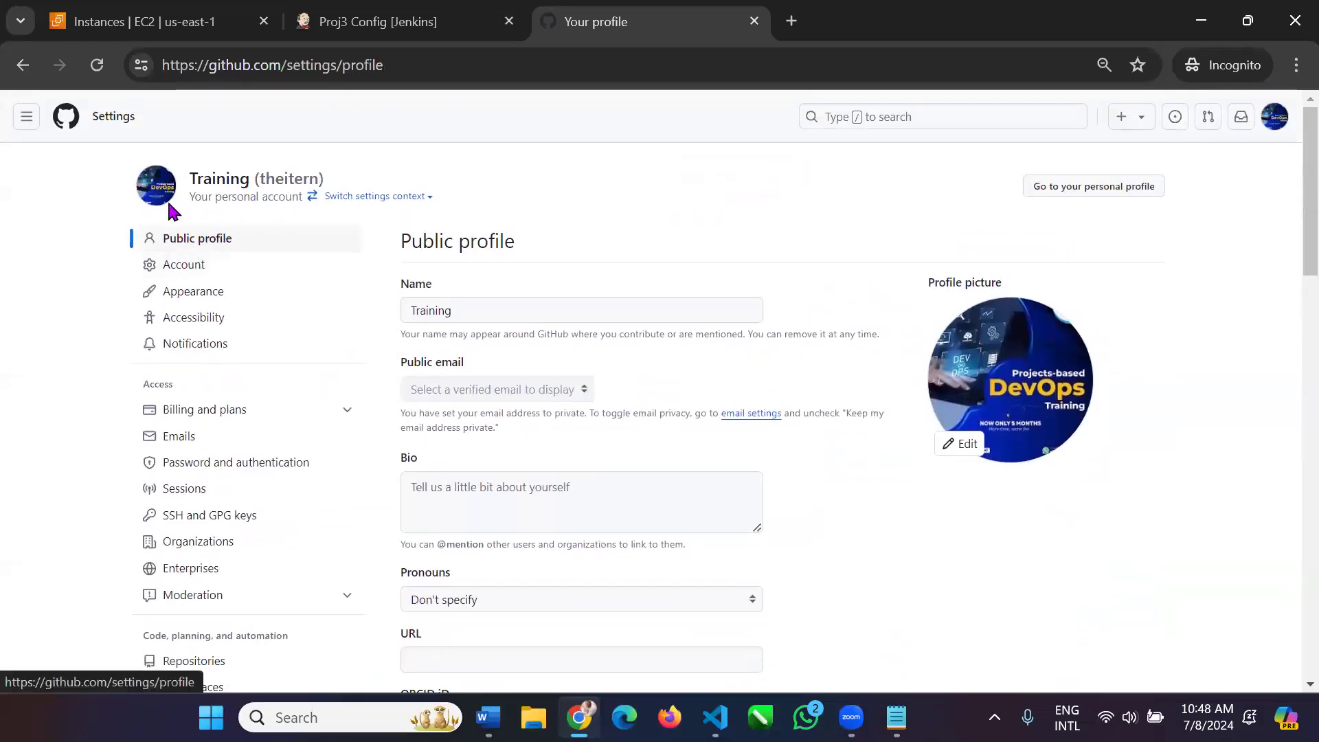
# Go back to the theitern/devops-basics repository and copy its HTTPS clone URL
pyautogui.click(26, 116)
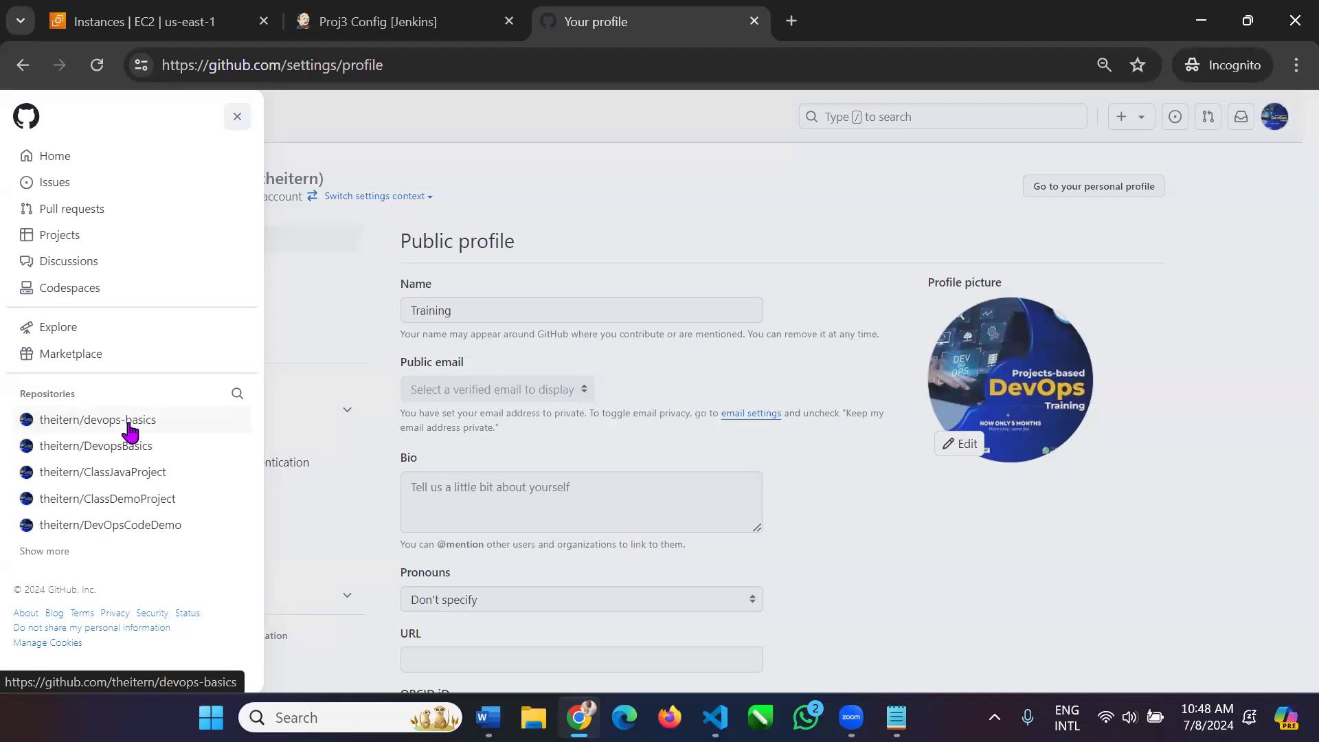
pyautogui.click(144, 428)
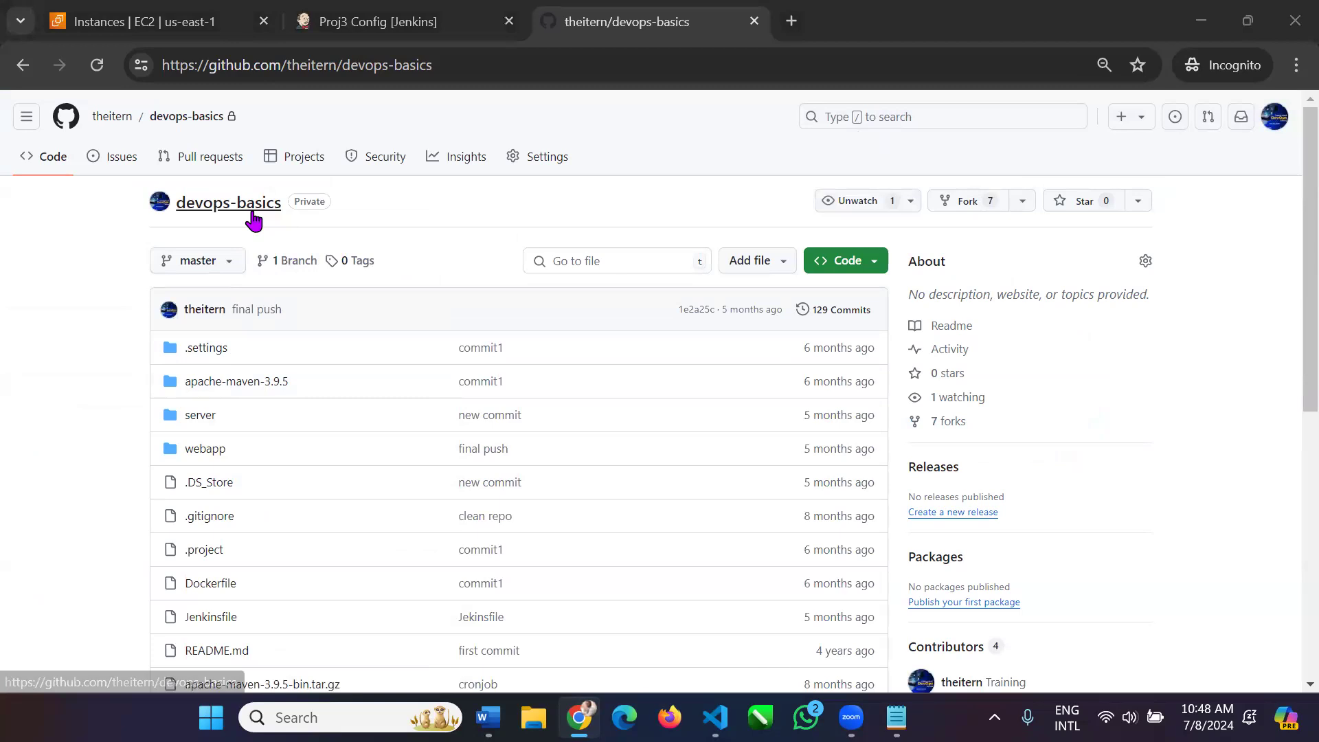
pyautogui.click(876, 264)
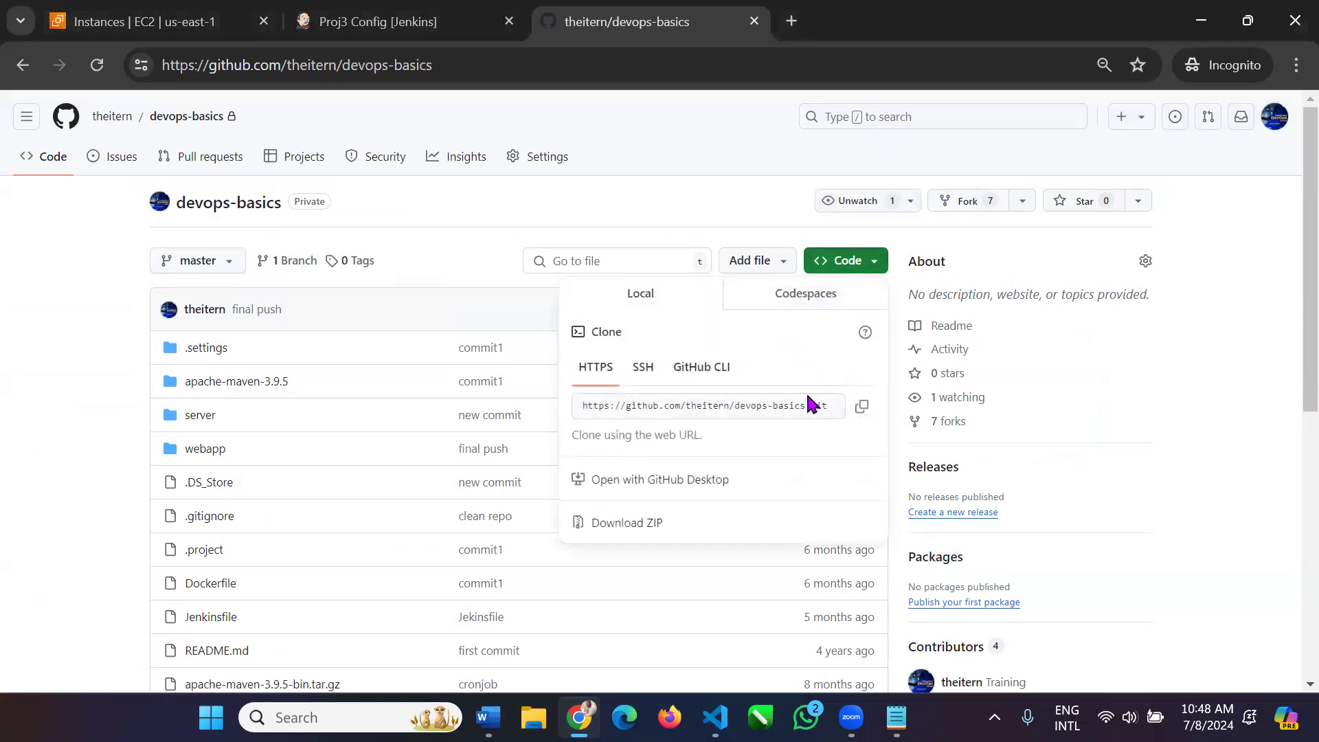
pyautogui.click(863, 410)
pyautogui.click(584, 717)
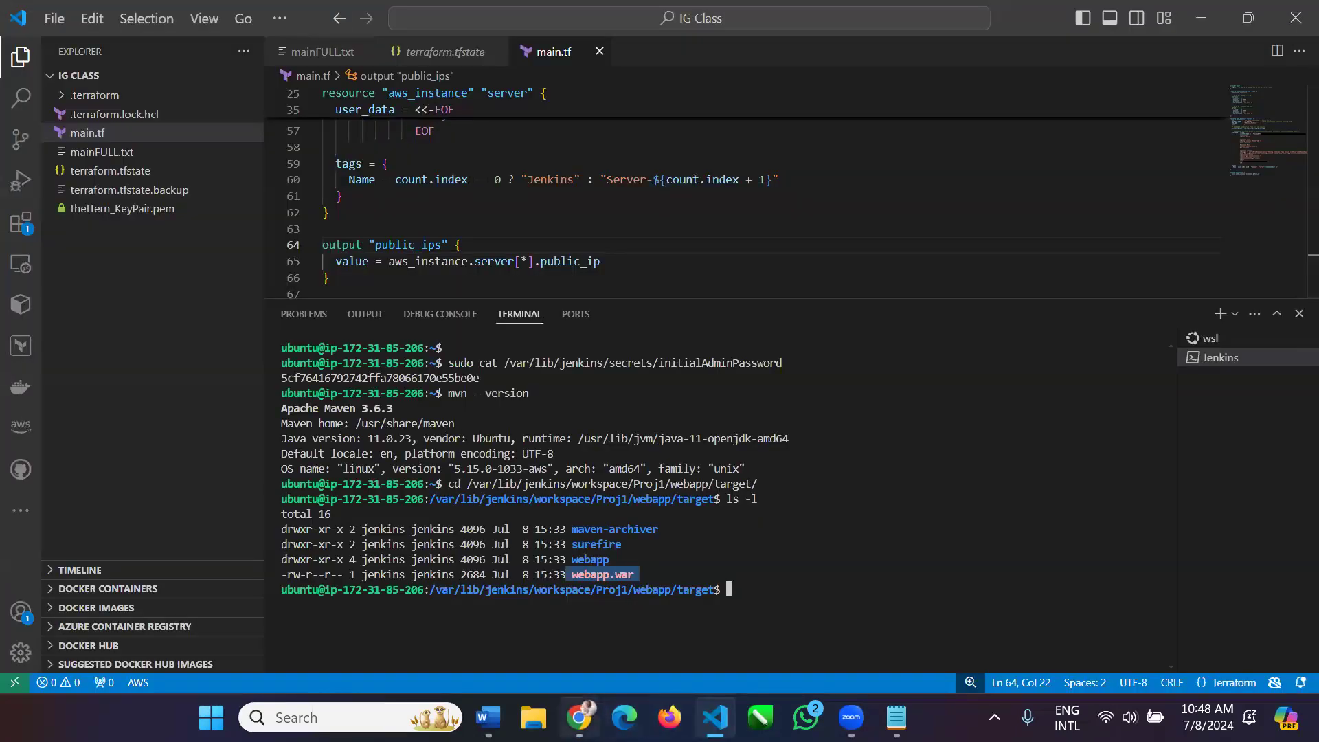
# Back in the Proj3 configuration, paste the devops-basics clone URL as the Repository URL and select the stored GitHub credentials
pyautogui.click(579, 717)
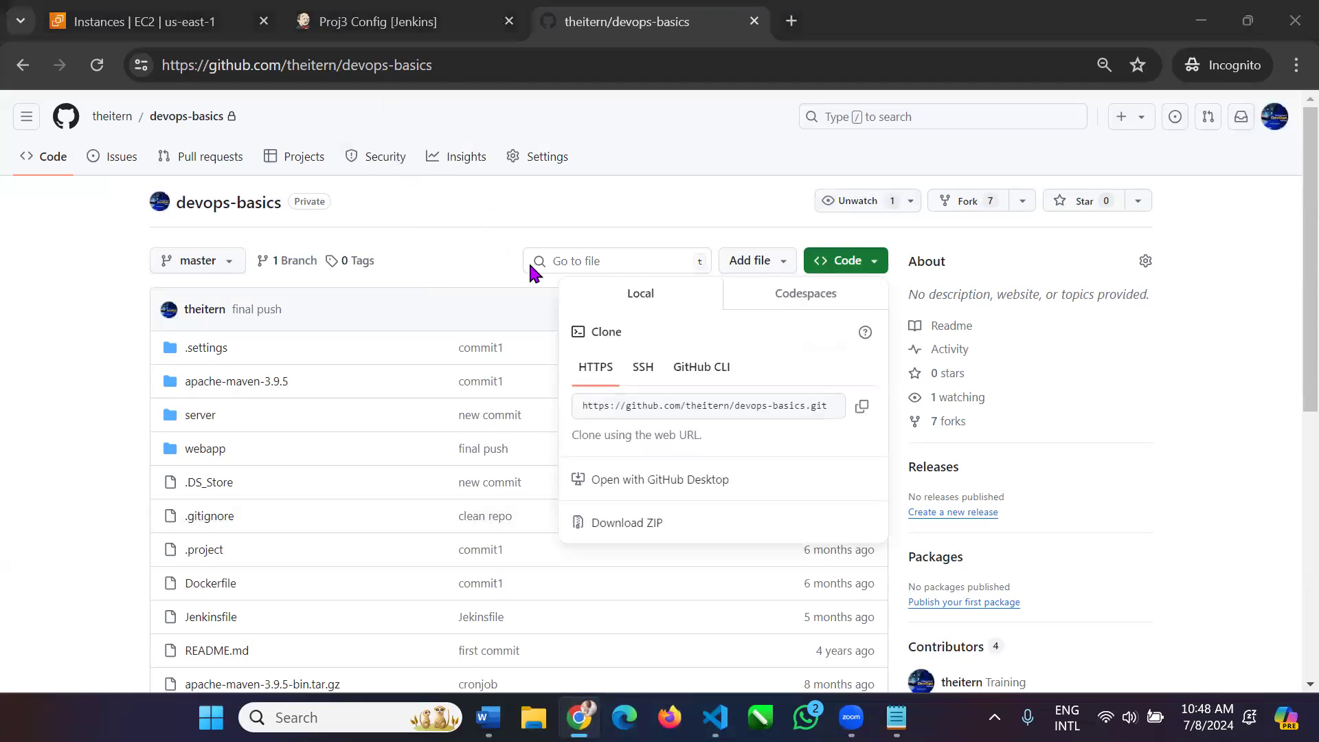
pyautogui.hotkey('ctrl', 'shift', 'Tab')
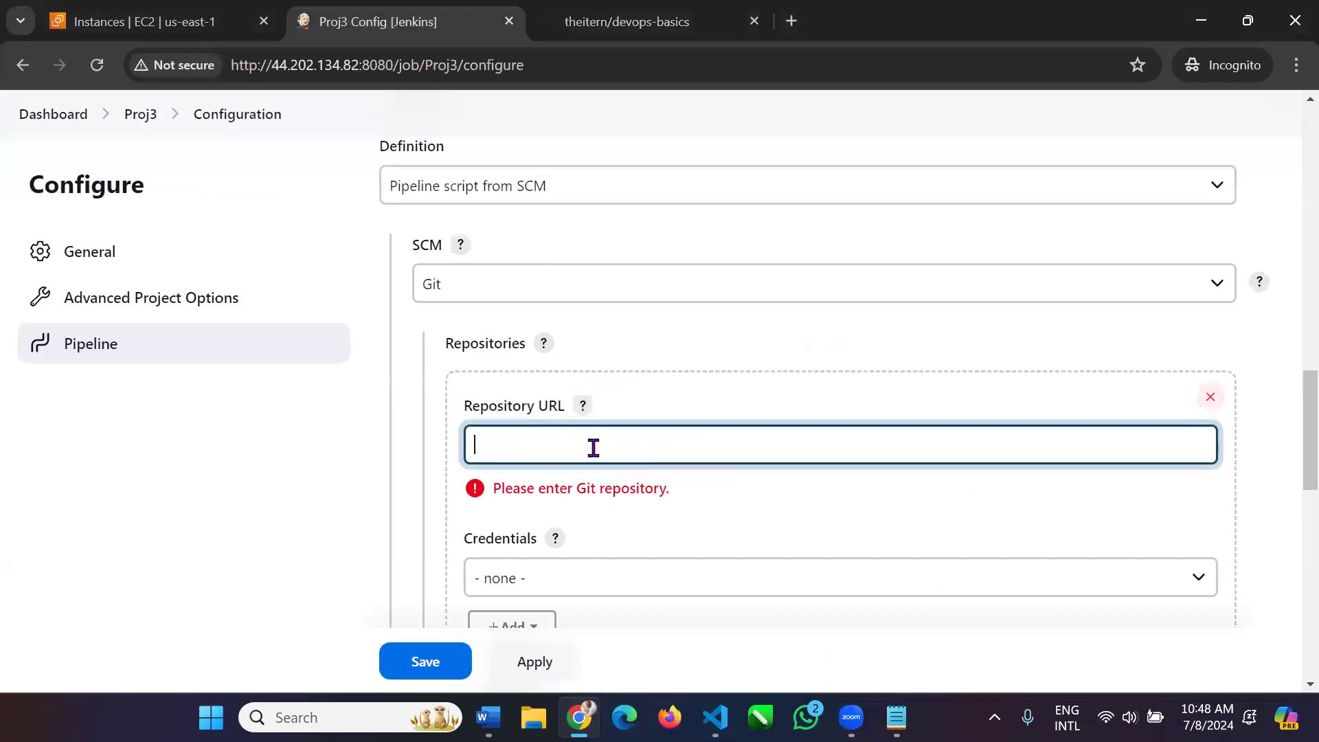
pyautogui.hotkey('ctrl', 'v')
pyautogui.scroll(-1, 733, 518)
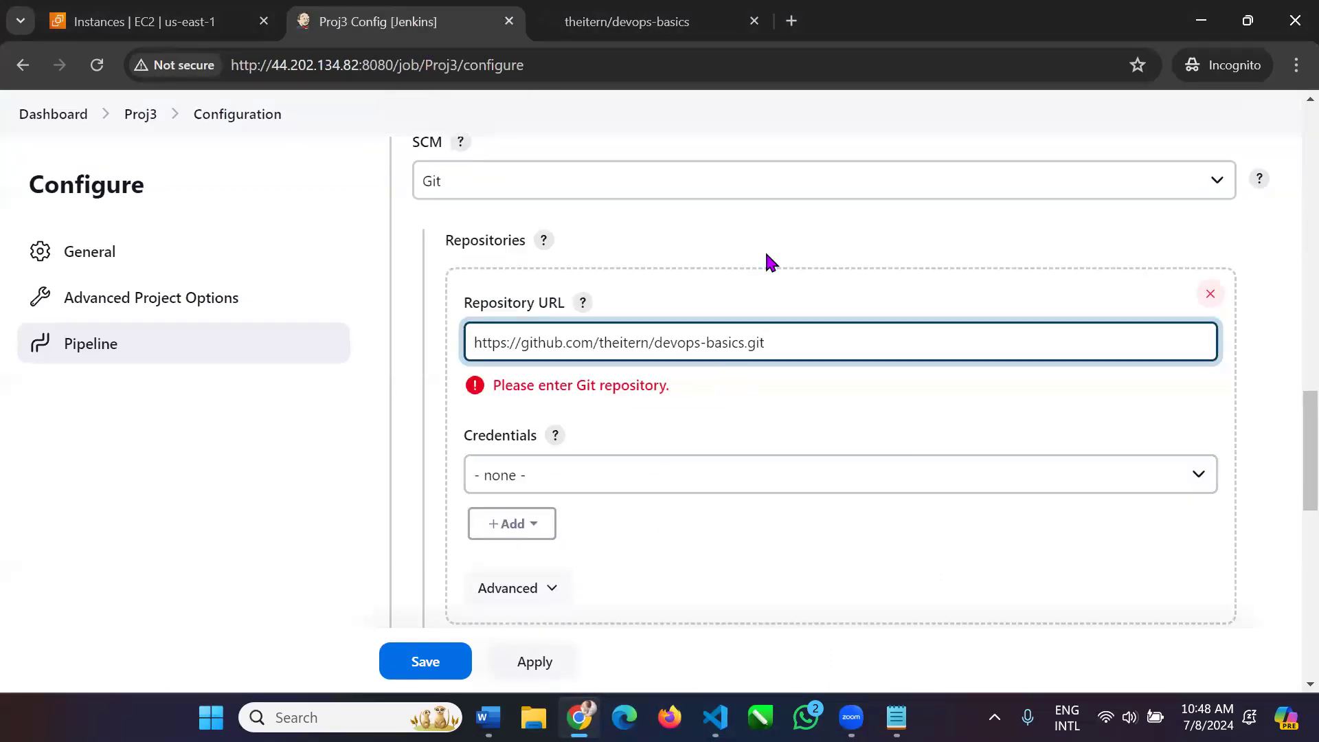
pyautogui.click(506, 571)
pyautogui.click(521, 606)
pyautogui.click(542, 651)
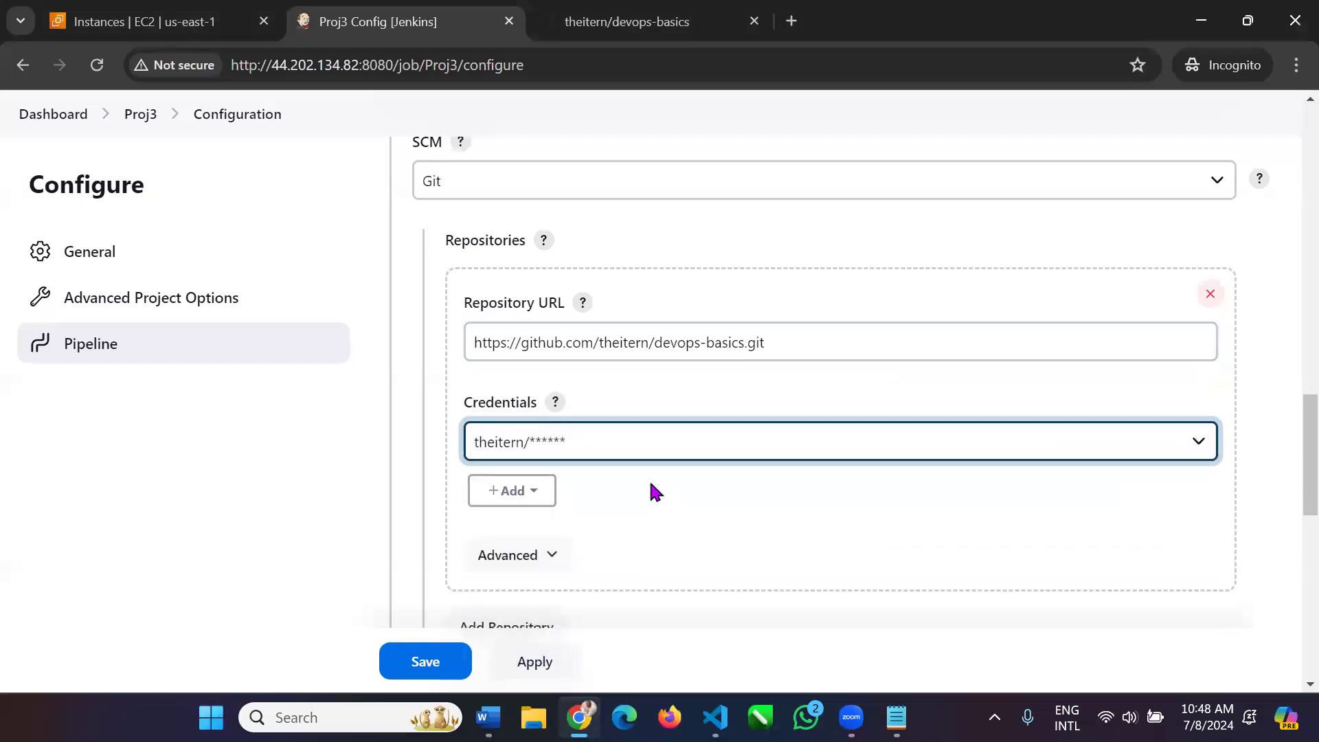
# Review the branch specifier and script path settings, then apply the Proj3 pipeline configuration
pyautogui.scroll(-3, 641, 465)
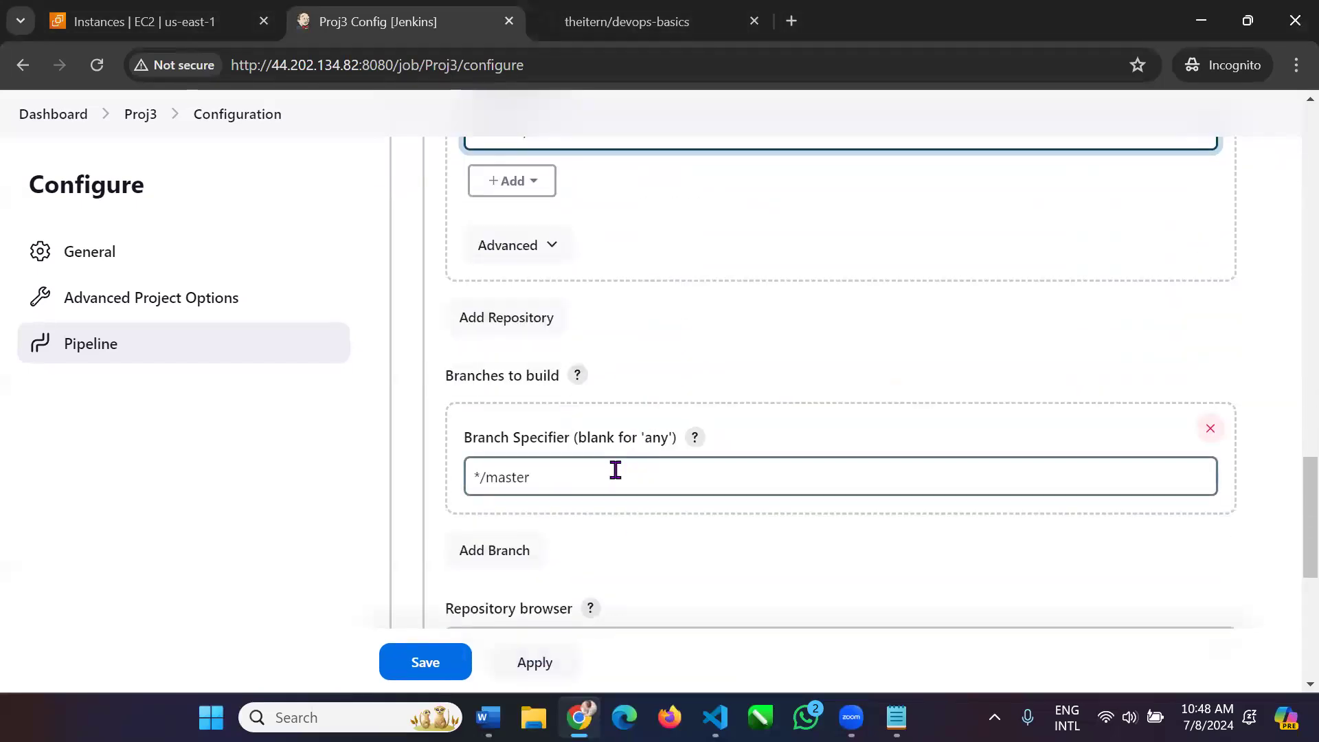
pyautogui.click(616, 470)
pyautogui.scroll(-5, 621, 467)
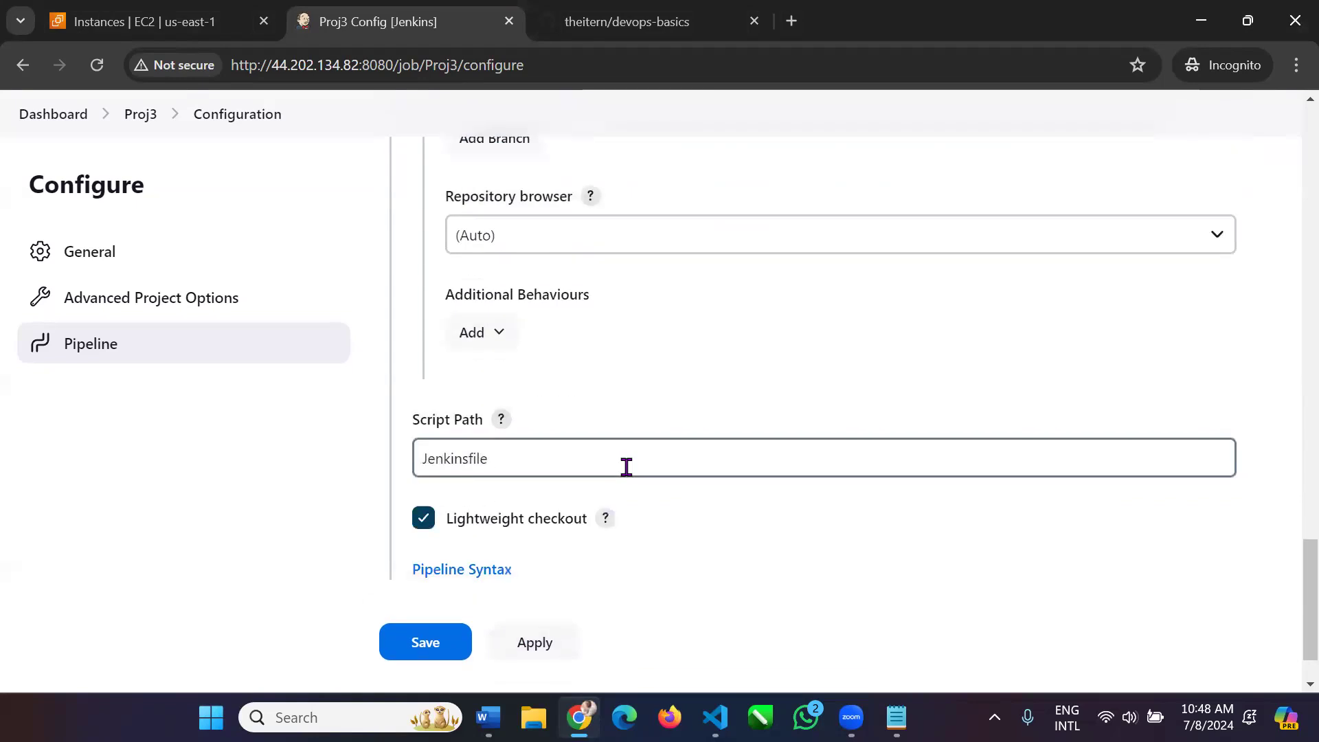
pyautogui.scroll(-1, 625, 465)
pyautogui.click(534, 570)
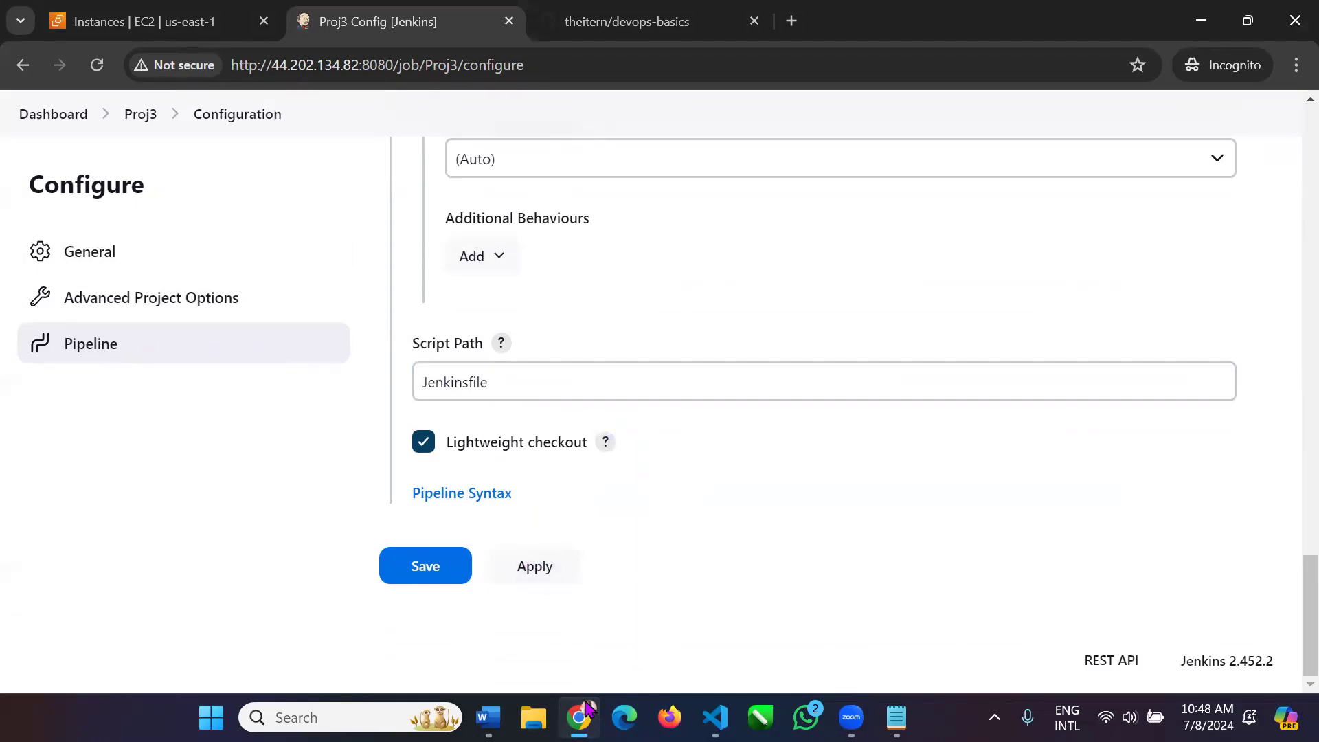
# Switch to the tutorial document, read through the Declarative Pipeline script stages, and return to Jenkins
pyautogui.click(715, 717)
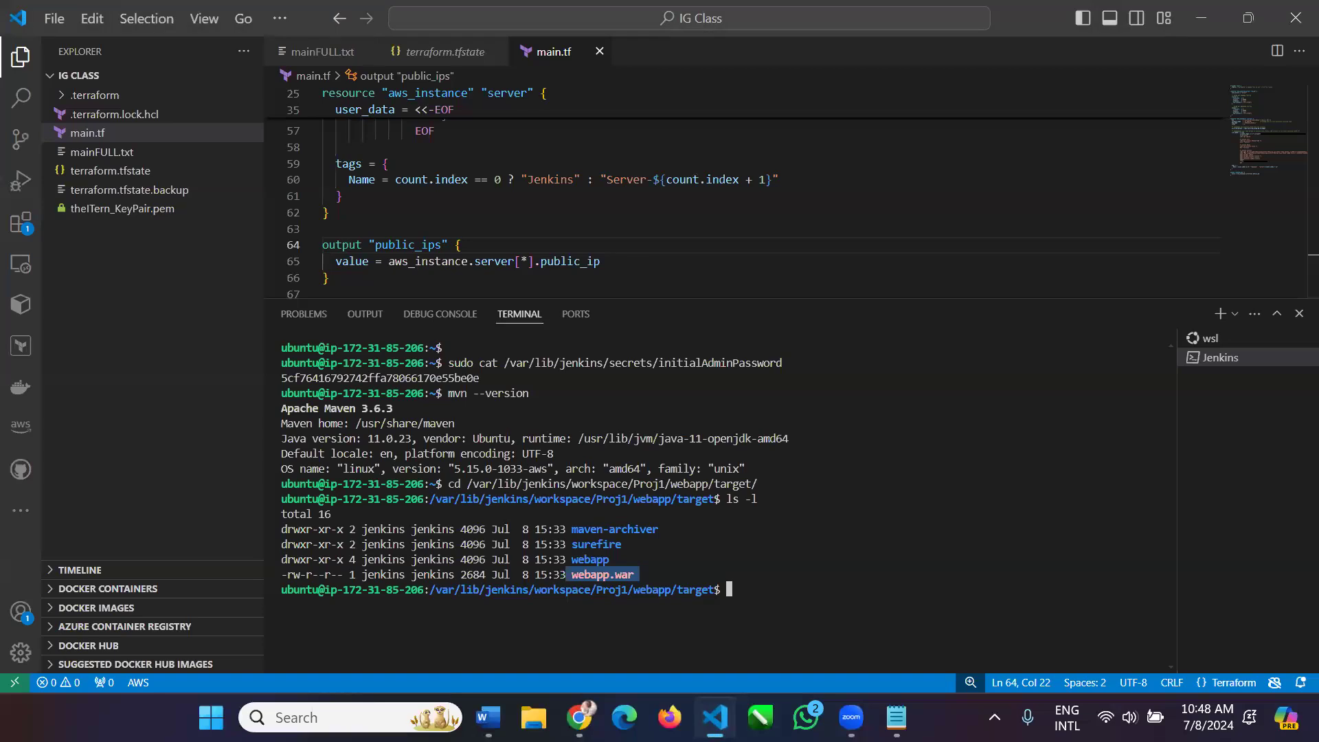
pyautogui.click(715, 716)
pyautogui.click(489, 716)
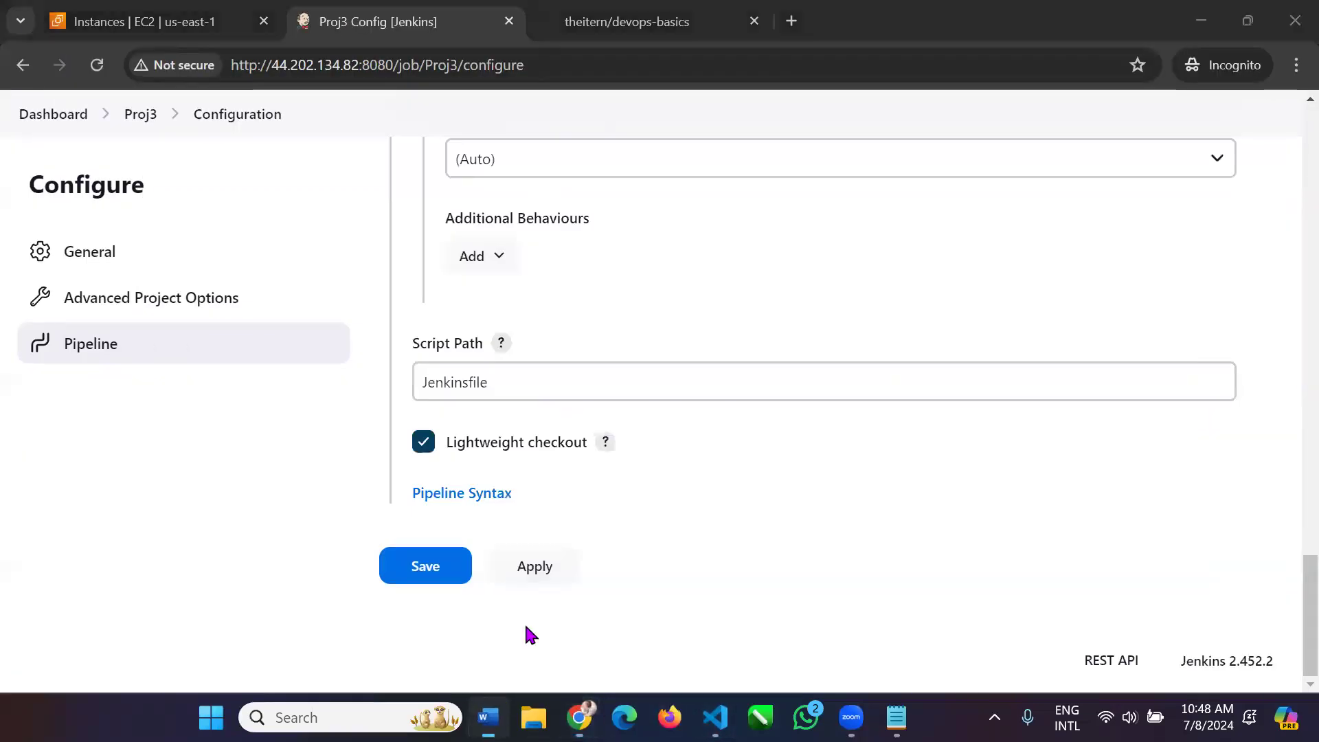
pyautogui.click(688, 438)
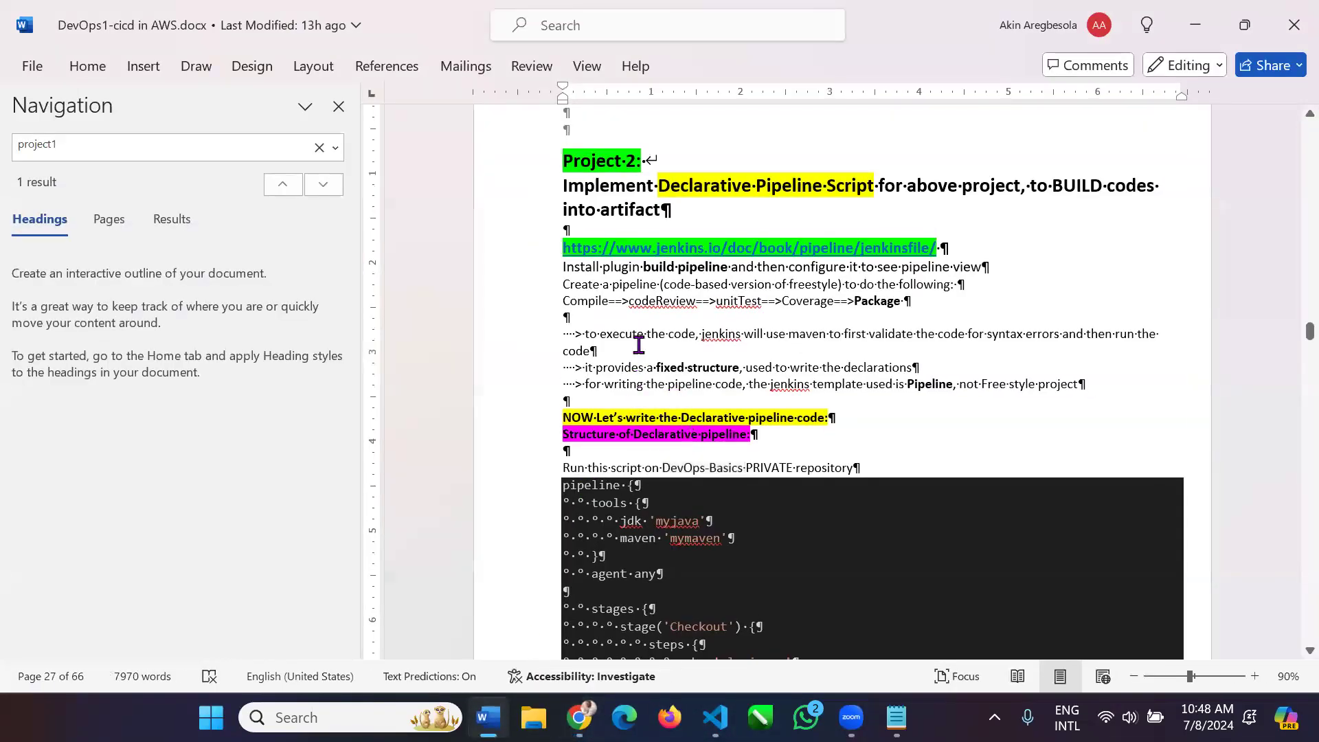
pyautogui.moveTo(755, 186); pyautogui.dragTo(884, 180)
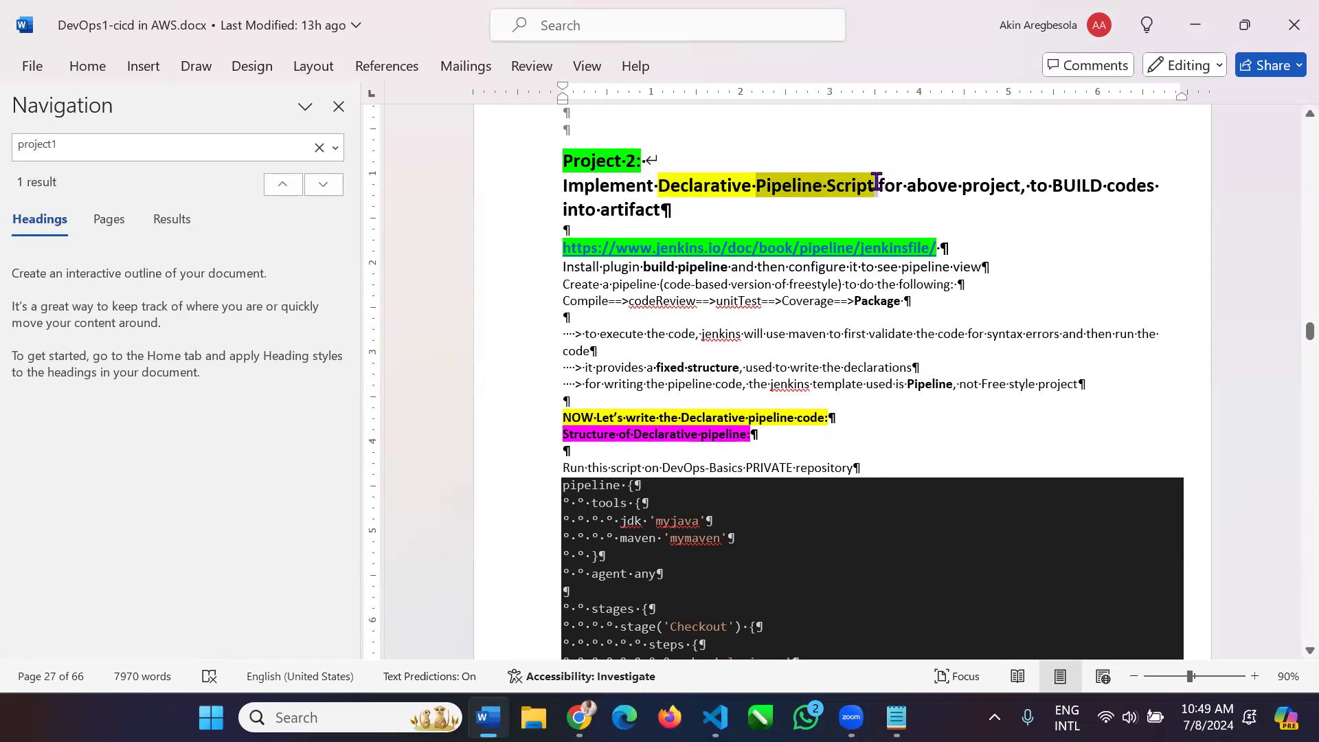
pyautogui.click(846, 211)
pyautogui.scroll(-2, 530, 412)
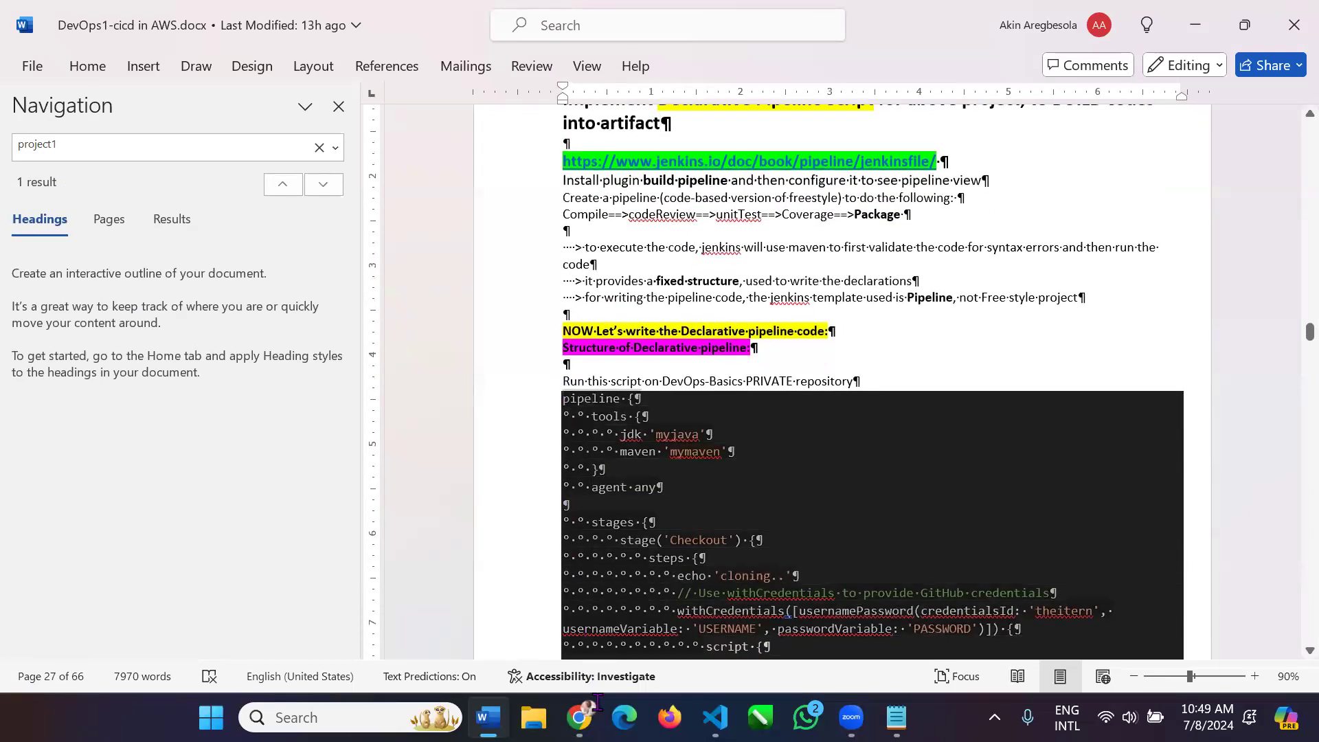
pyautogui.scroll(-12, 554, 388)
pyautogui.scroll(-7, 649, 534)
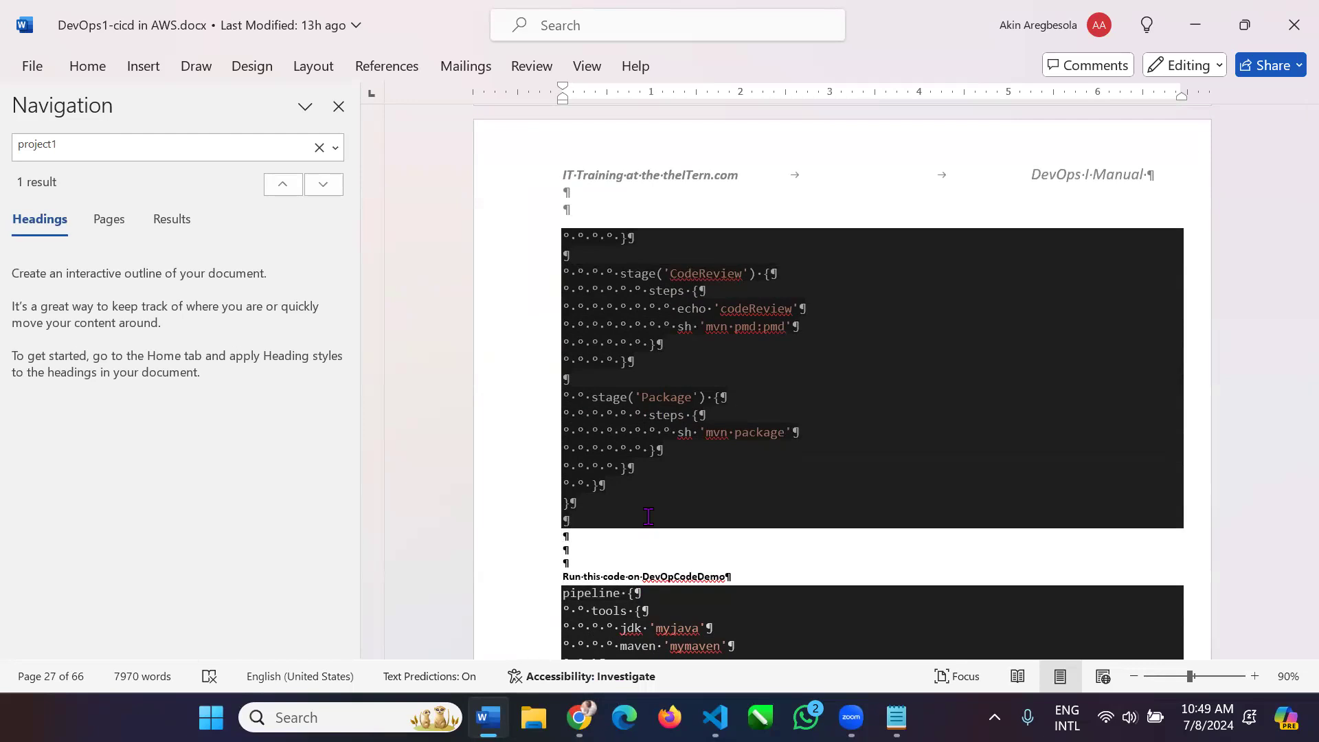
pyautogui.moveTo(651, 516); pyautogui.dragTo(651, 517)
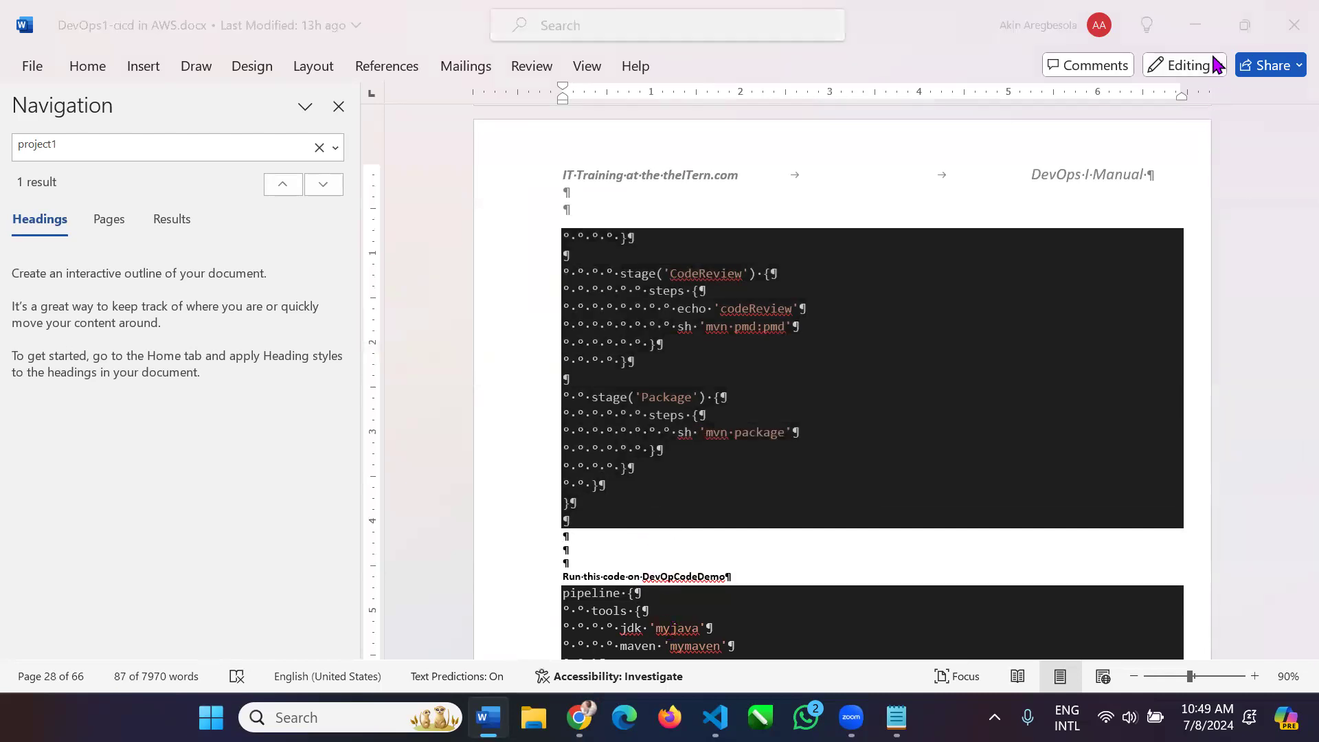
pyautogui.moveTo(715, 718)
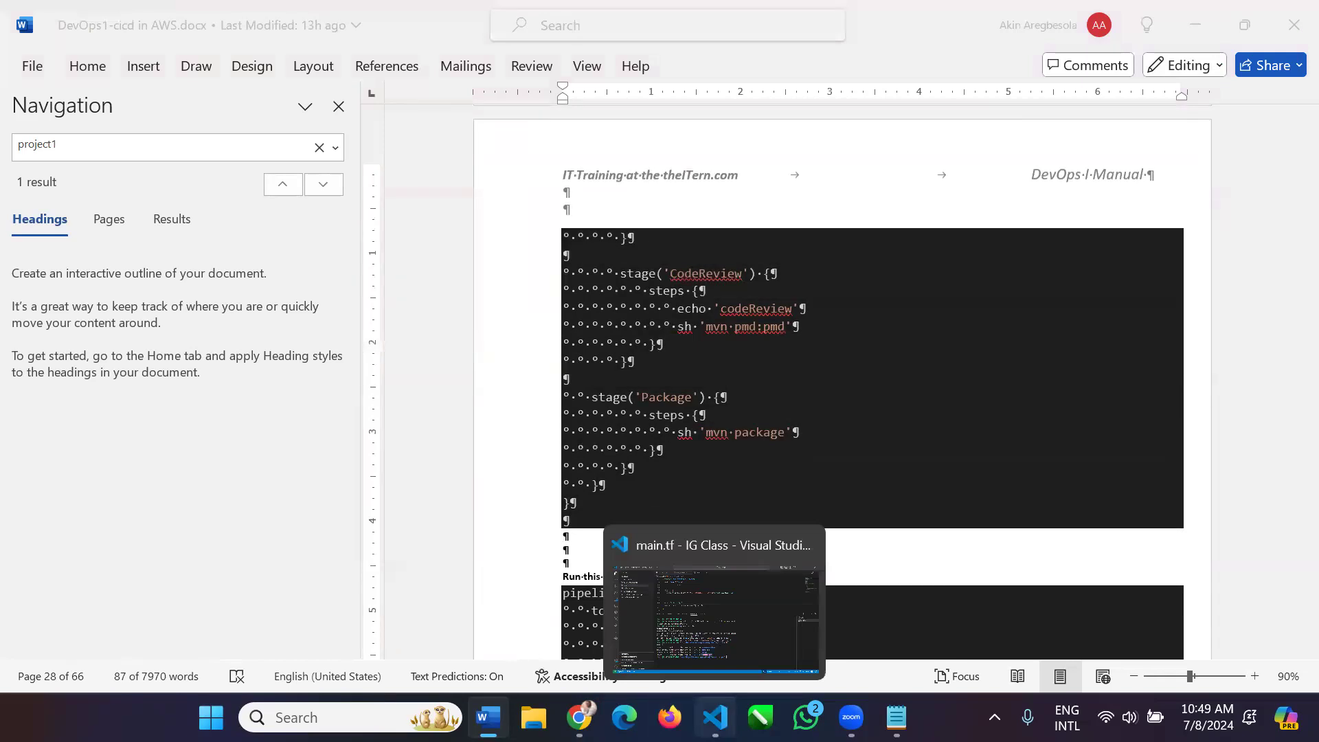
pyautogui.click(579, 717)
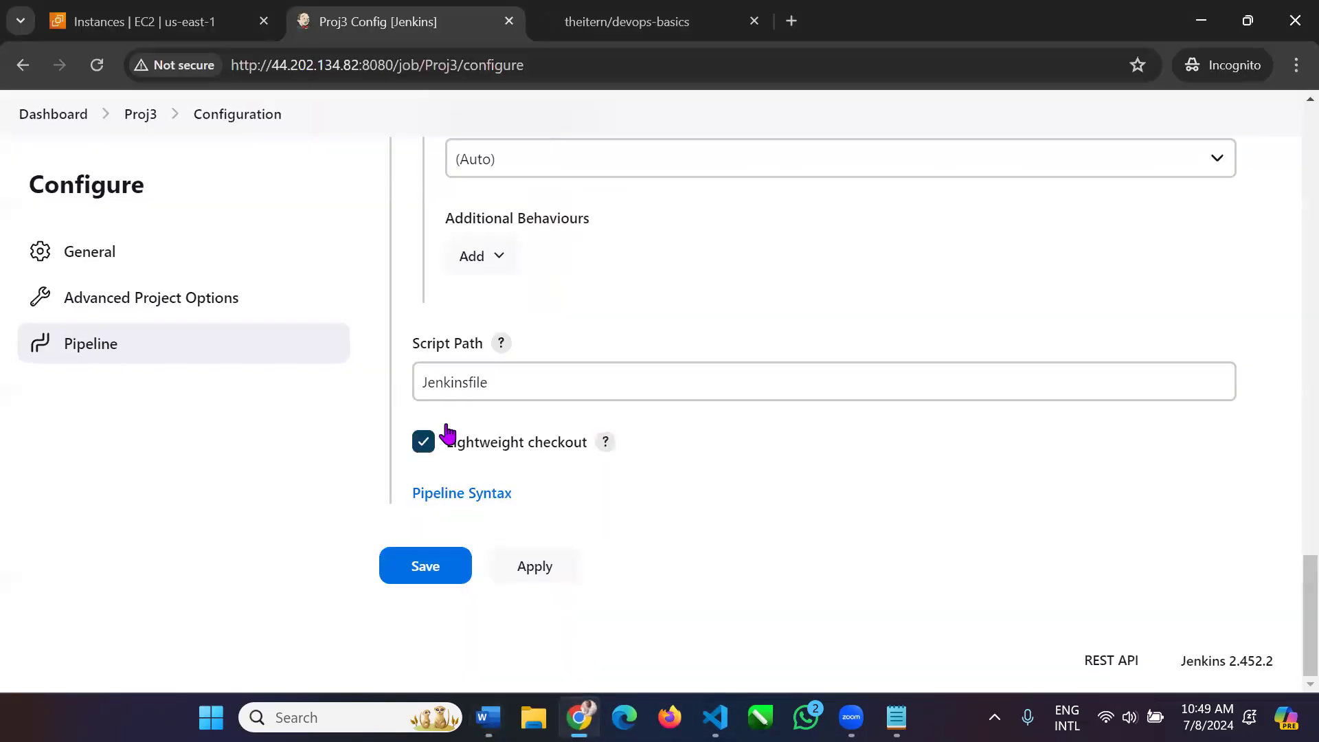
# Open the Jenkinsfile of the devops-basics repository on GitHub in the file editor
pyautogui.scroll(6, 394, 390)
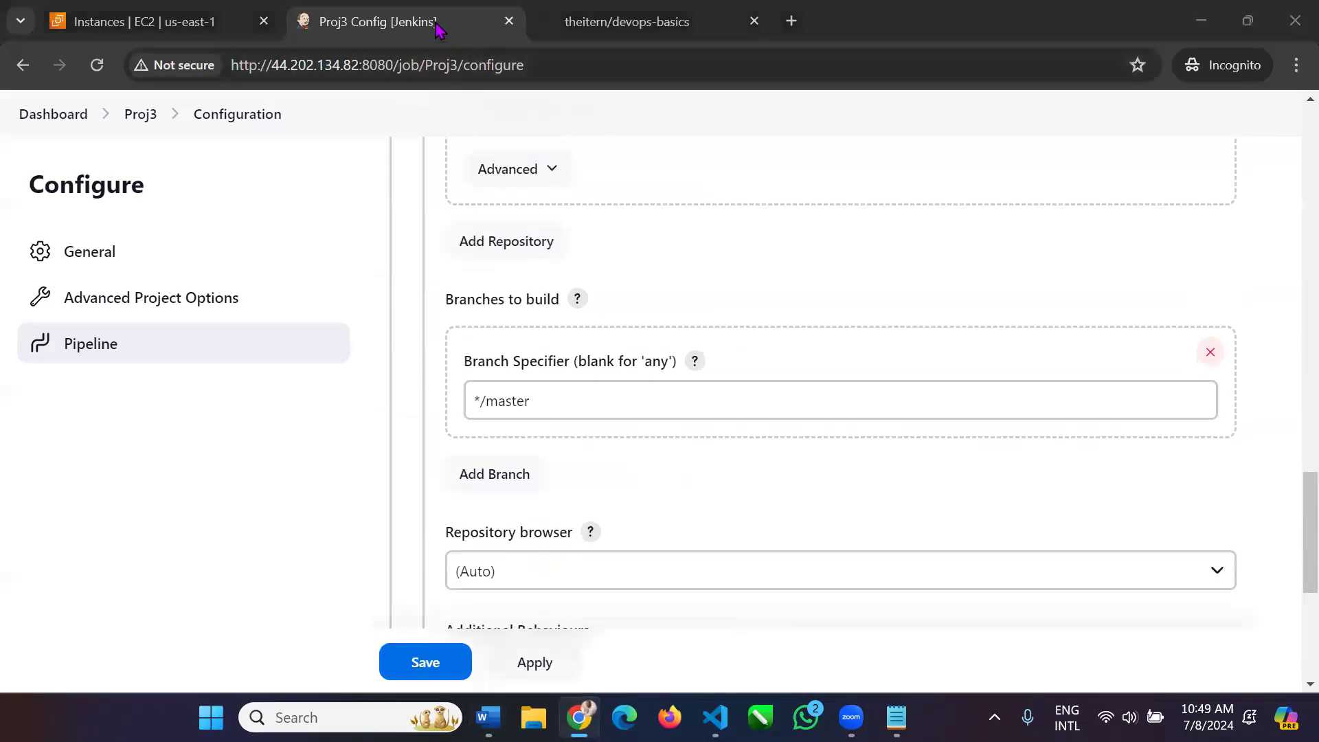
pyautogui.click(633, 20)
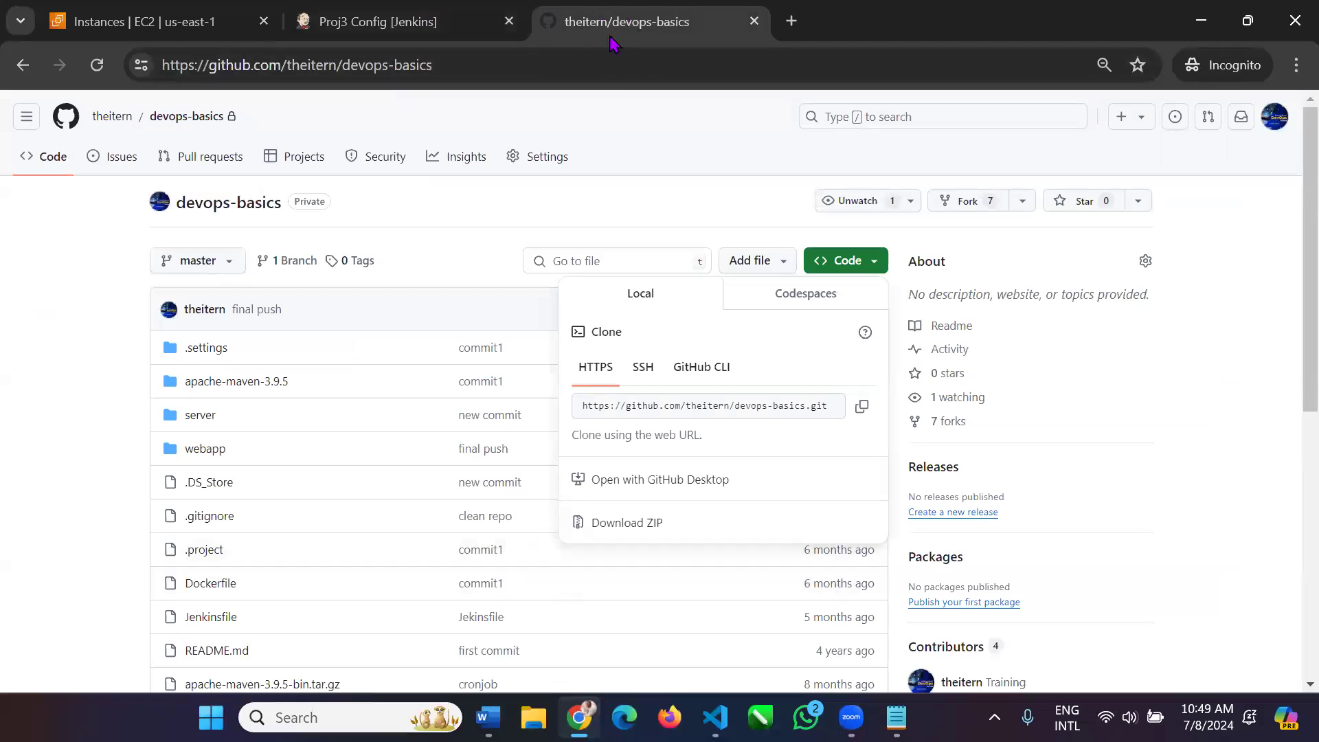
pyautogui.click(1290, 242)
pyautogui.scroll(-2, 1289, 275)
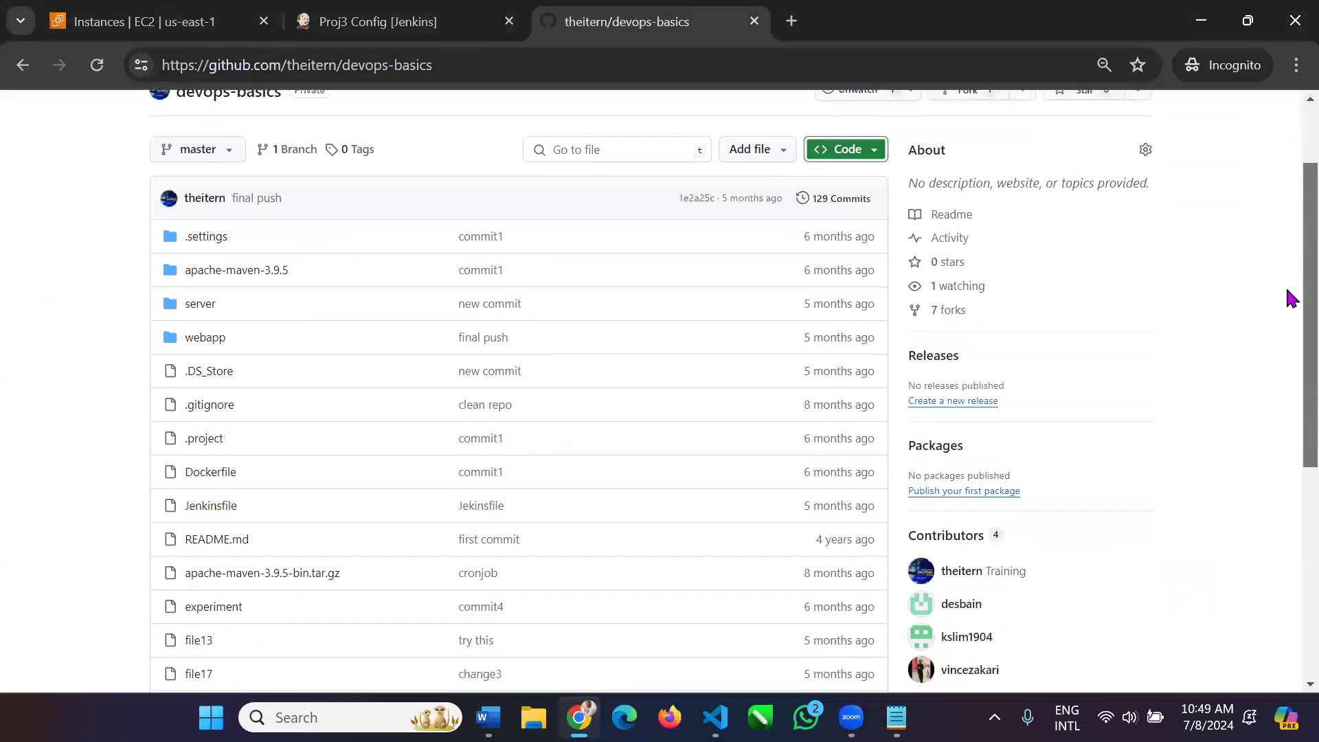
pyautogui.click(216, 514)
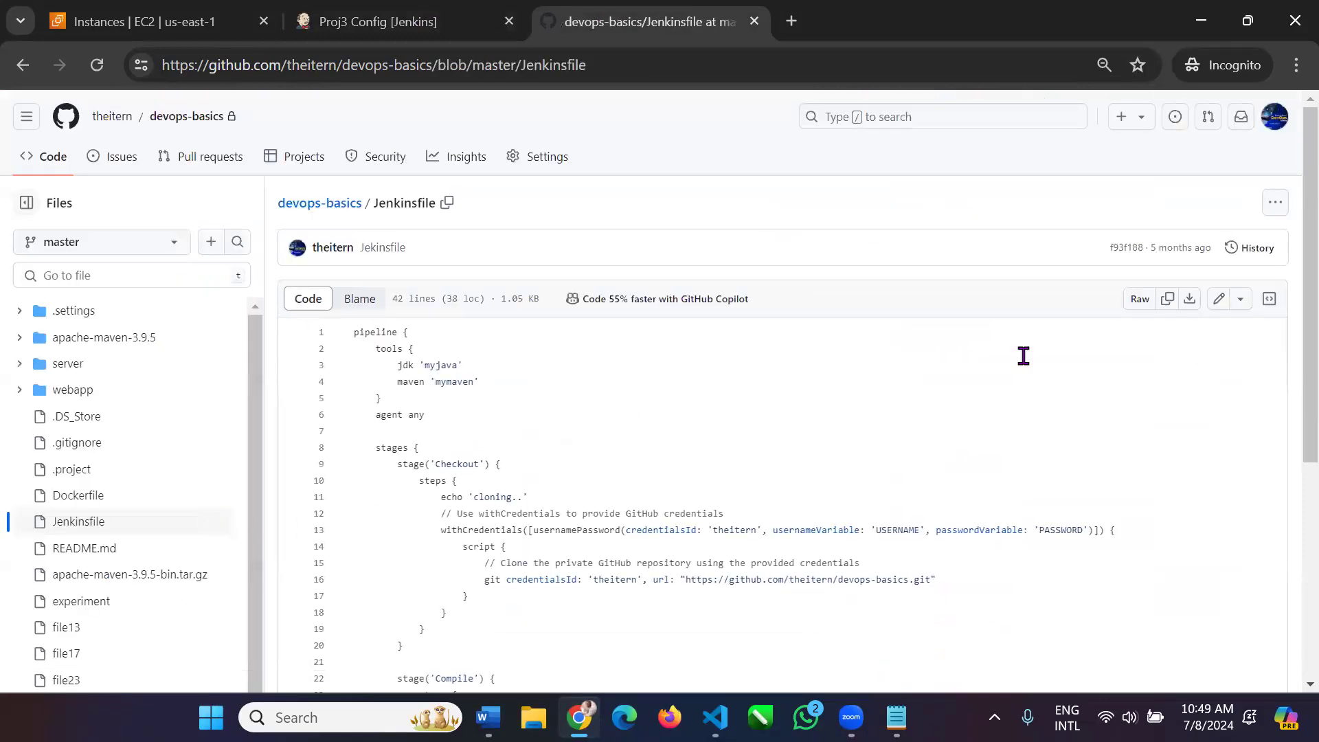
pyautogui.click(1219, 300)
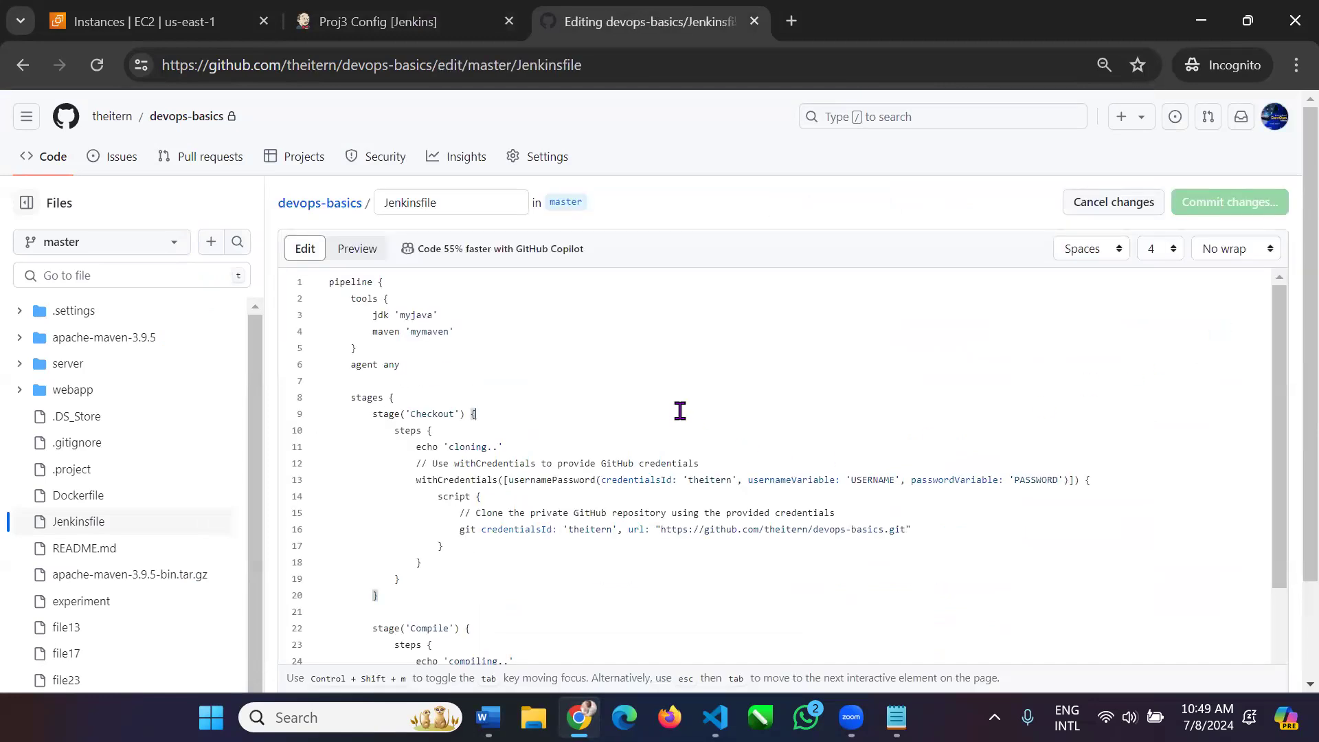
# Examine the Jenkinsfile's tools section and agent declaration by highlighting those lines
pyautogui.scroll(-3, 680, 411)
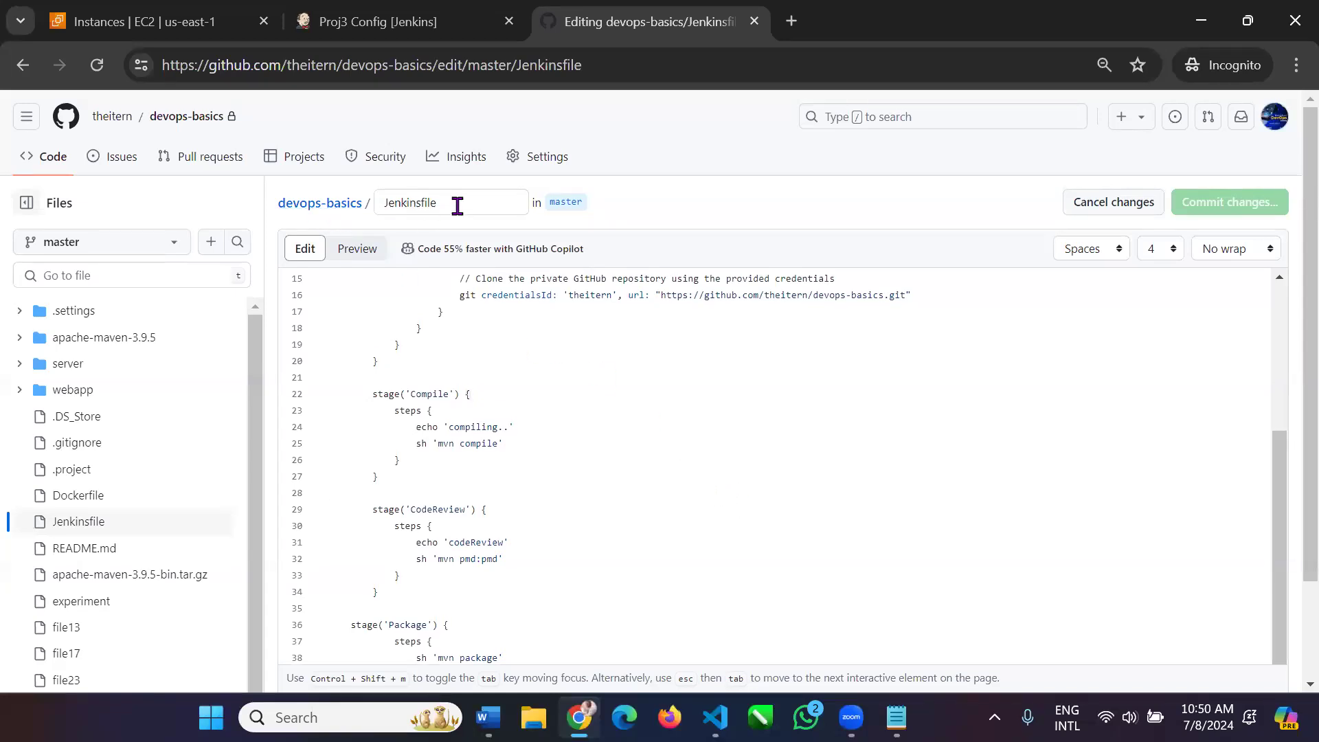
pyautogui.click(748, 477)
pyautogui.scroll(4, 754, 486)
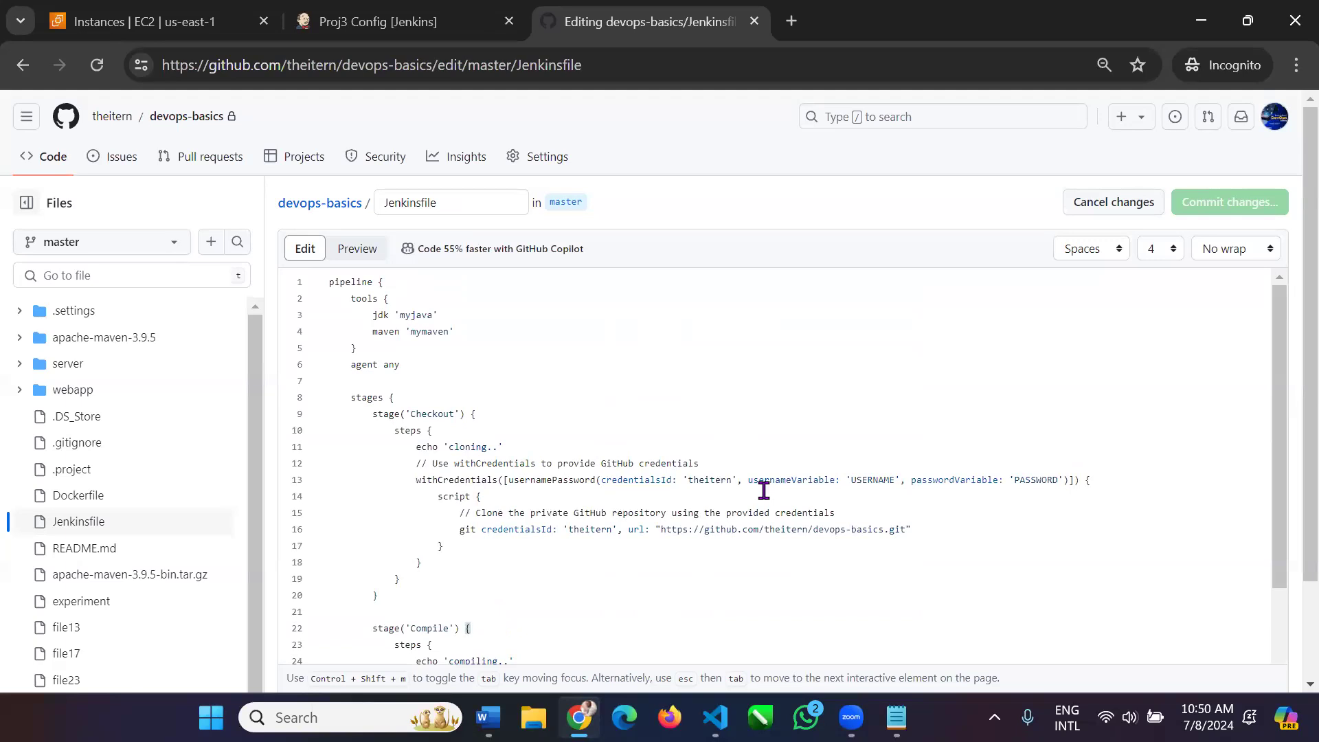
pyautogui.scroll(-3, 722, 471)
pyautogui.scroll(3, 721, 471)
pyautogui.moveTo(372, 314); pyautogui.dragTo(446, 312)
pyautogui.click(413, 335)
pyautogui.moveTo(369, 330); pyautogui.dragTo(449, 331)
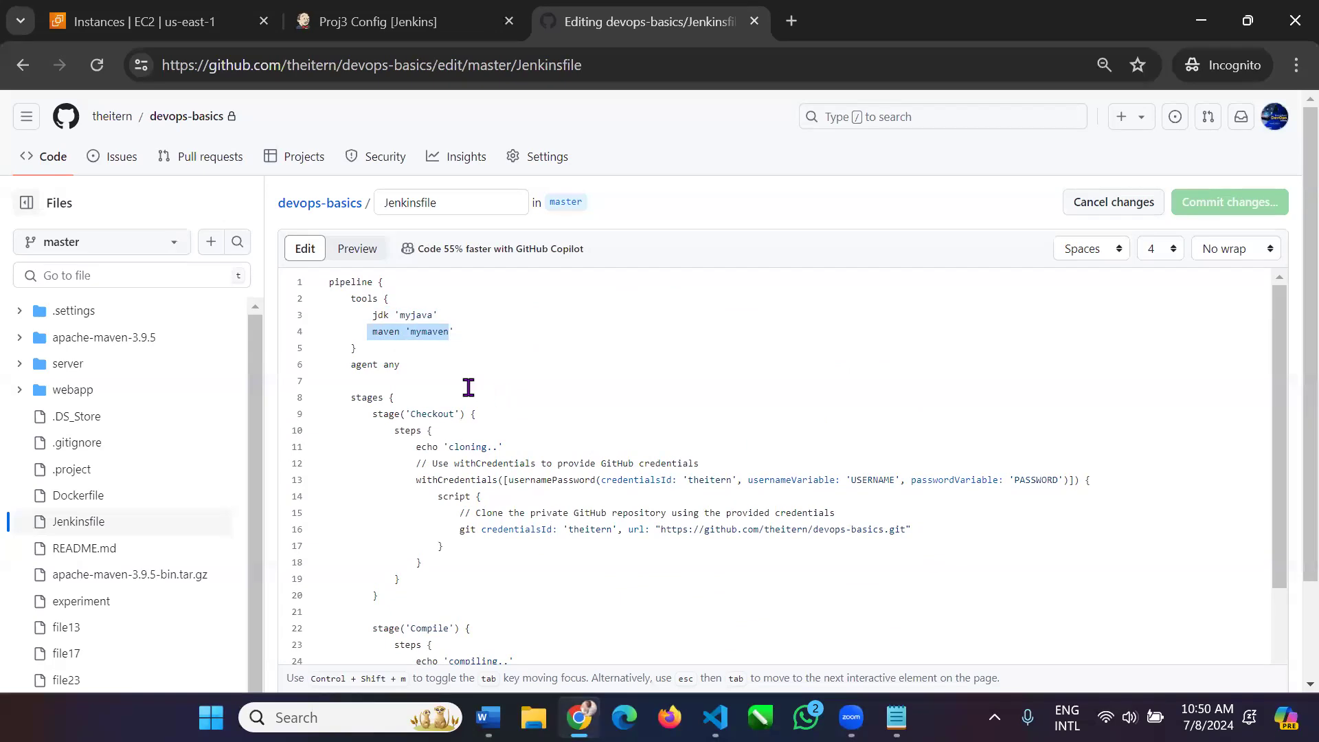
pyautogui.moveTo(350, 364); pyautogui.dragTo(418, 365)
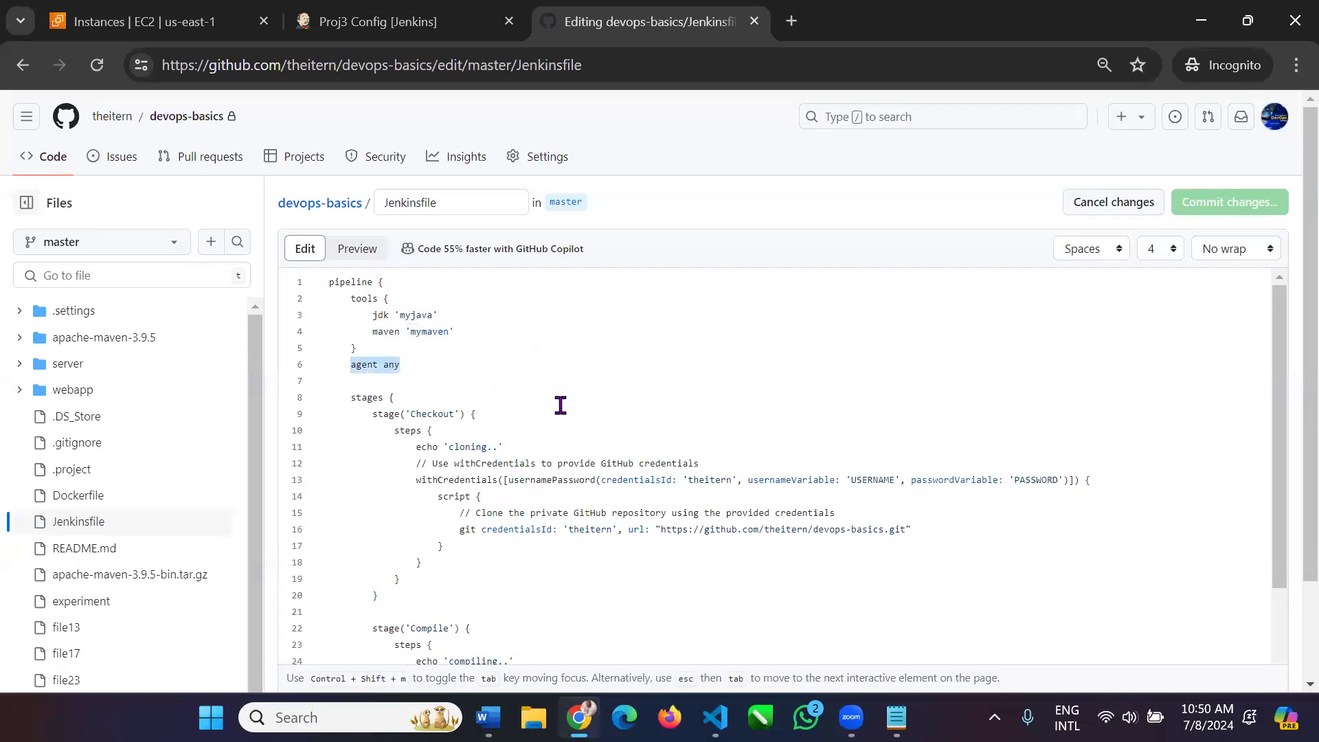
pyautogui.scroll(-1, 589, 419)
pyautogui.scroll(-5, 590, 419)
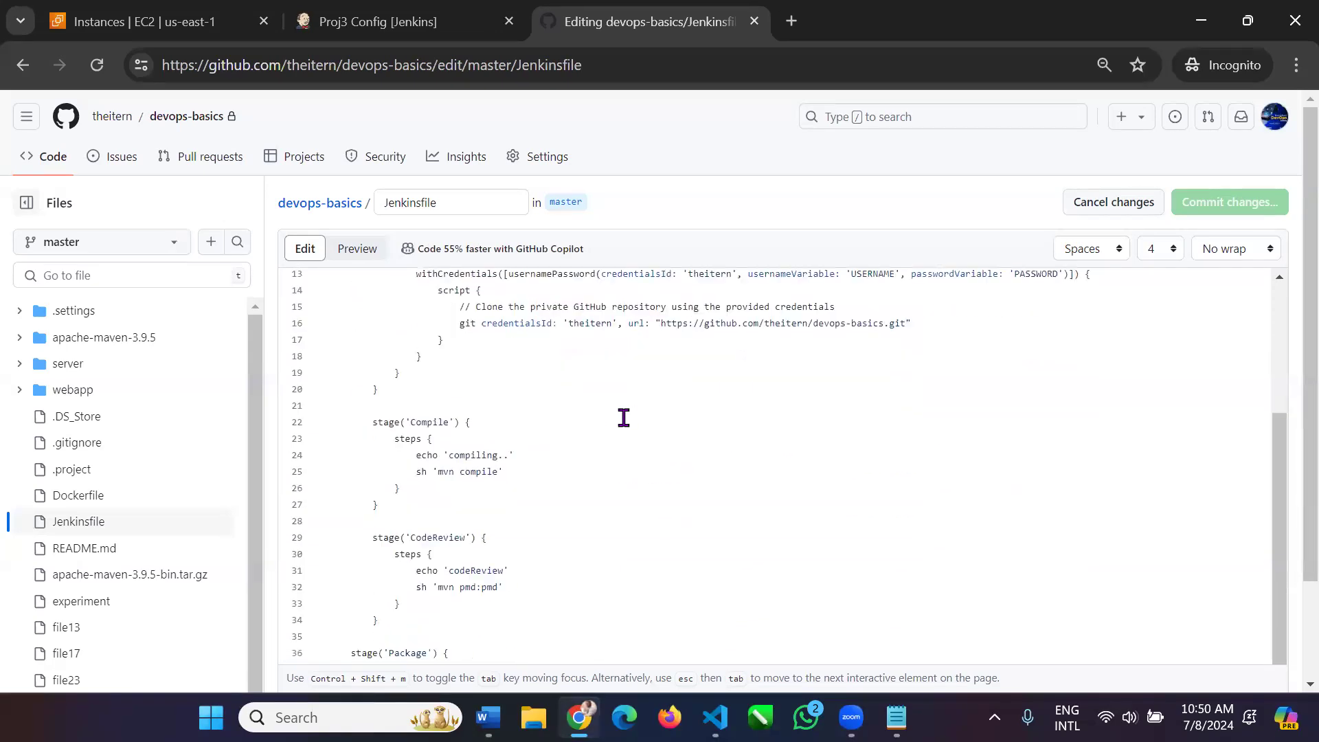
pyautogui.scroll(5, 639, 414)
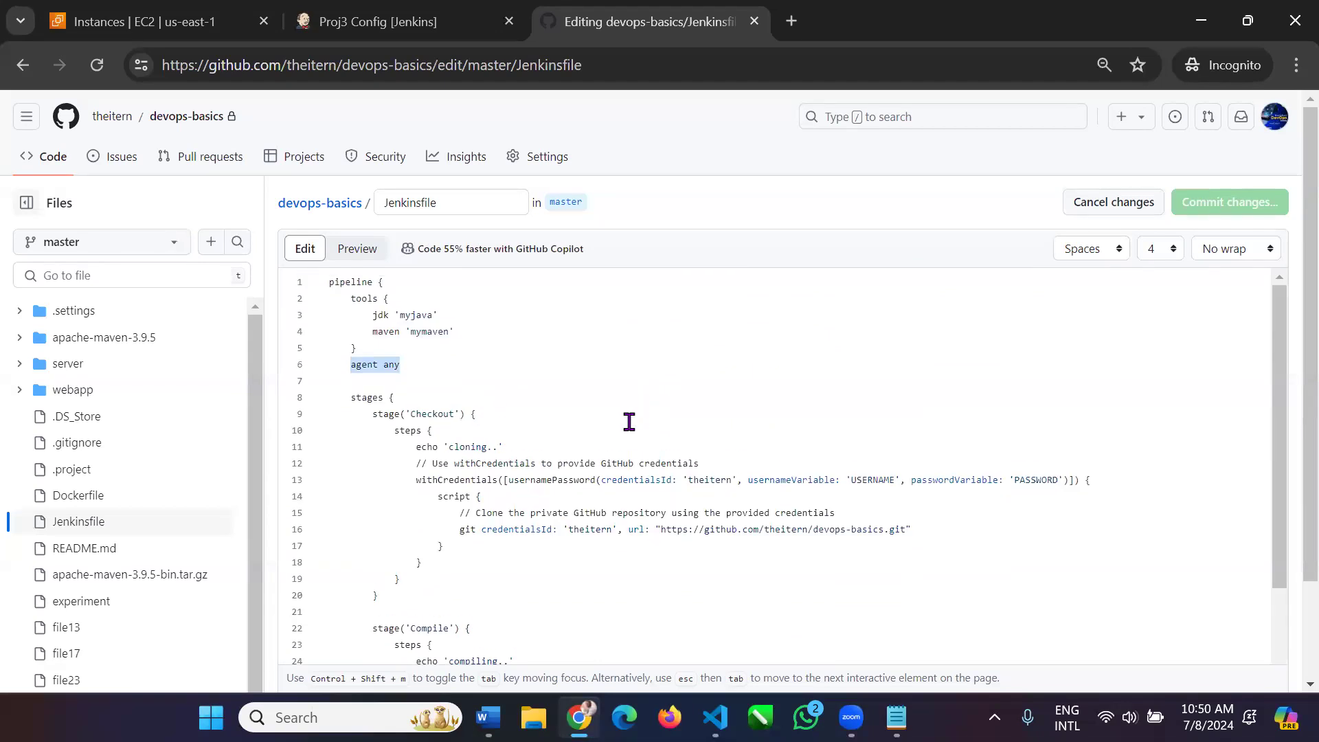
pyautogui.scroll(-3, 628, 409)
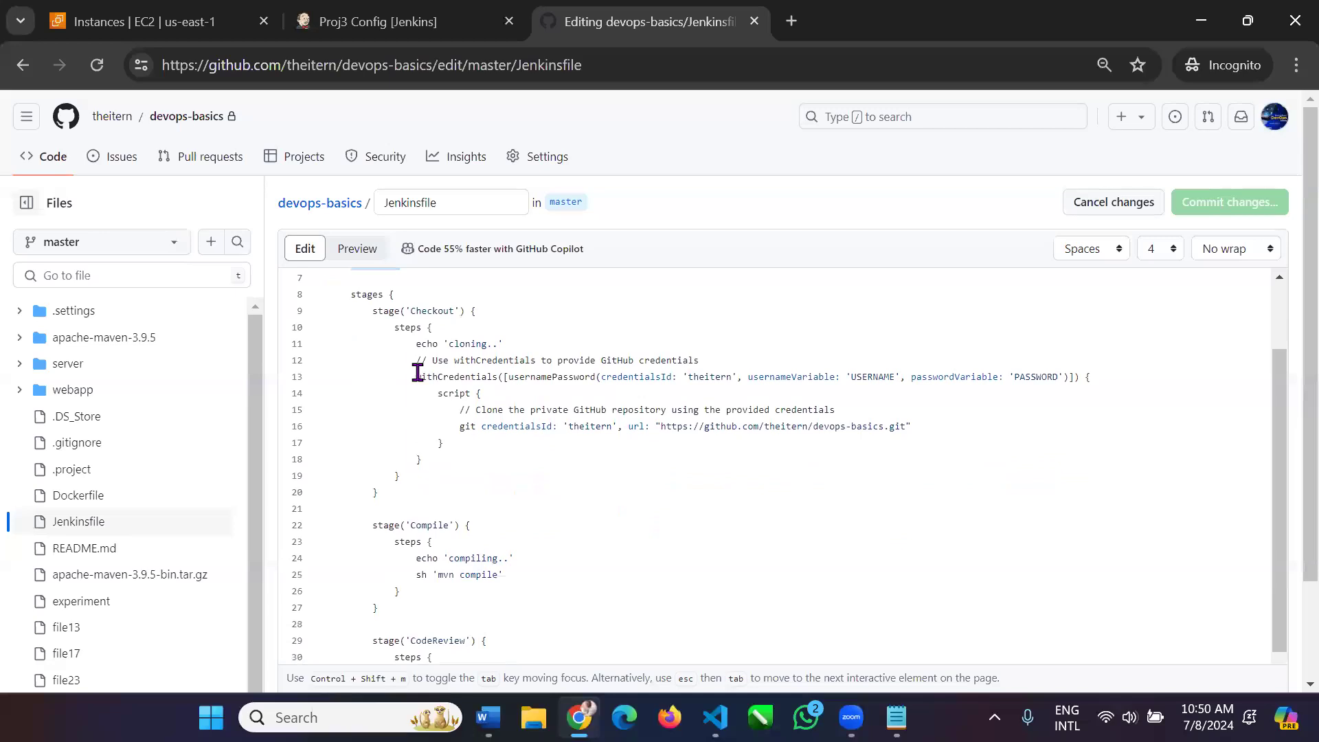
# Examine the Checkout, Compile, CodeReview and Package stages of the Jenkinsfile by highlighting each block
pyautogui.moveTo(418, 375); pyautogui.dragTo(1093, 443)
pyautogui.click(767, 524)
pyautogui.moveTo(445, 377); pyautogui.dragTo(919, 432)
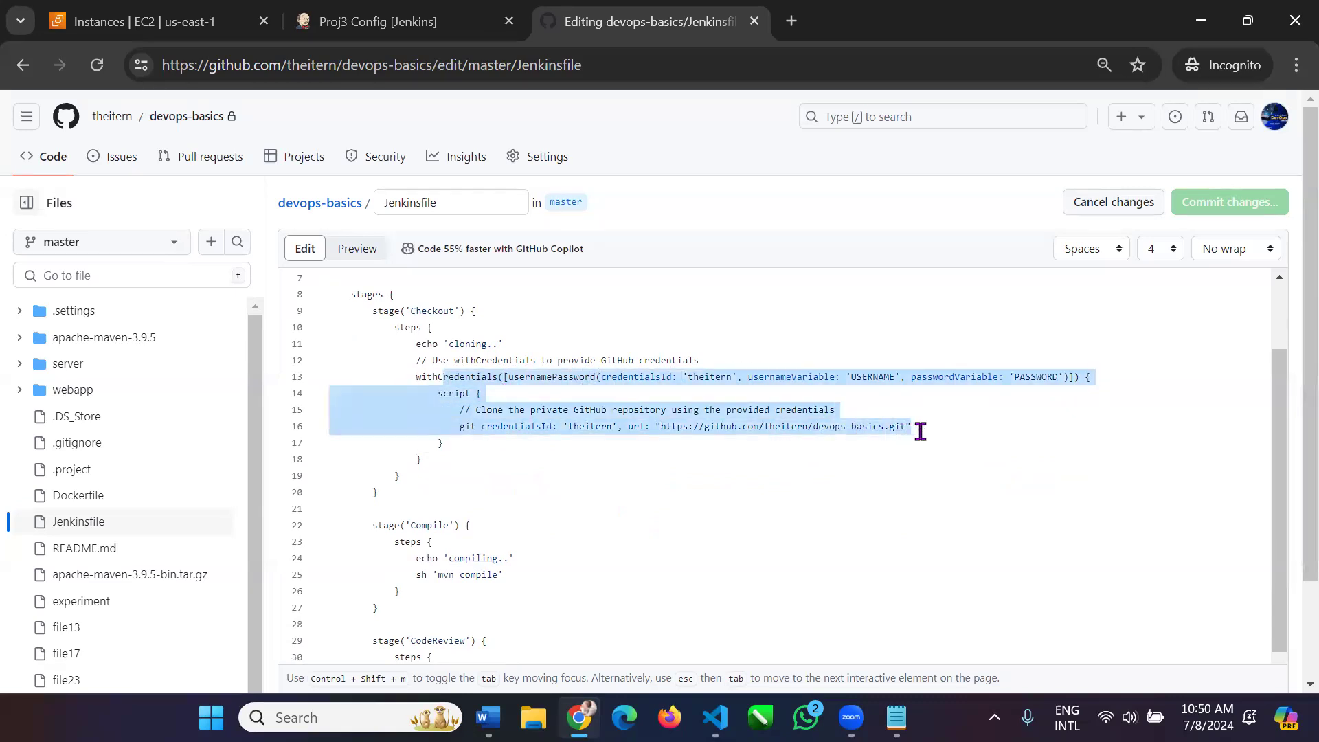
pyautogui.click(882, 509)
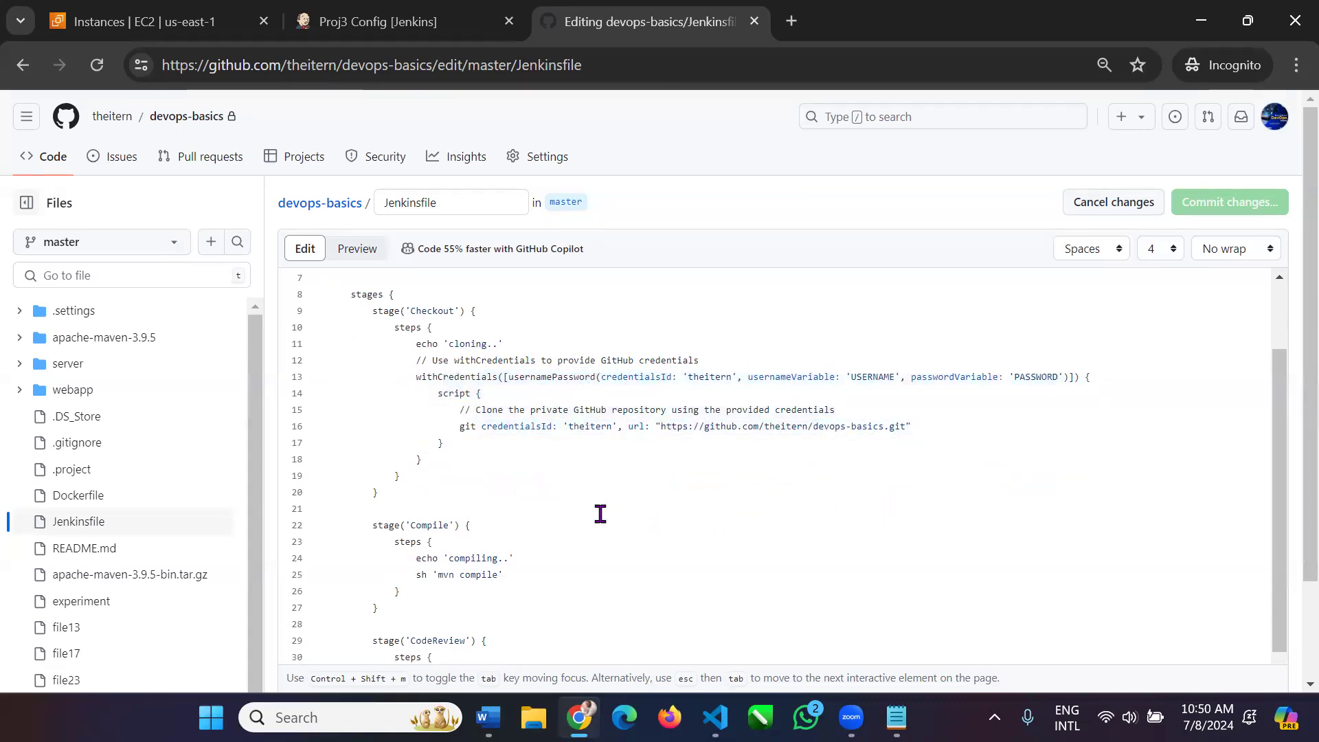
pyautogui.scroll(-2, 542, 474)
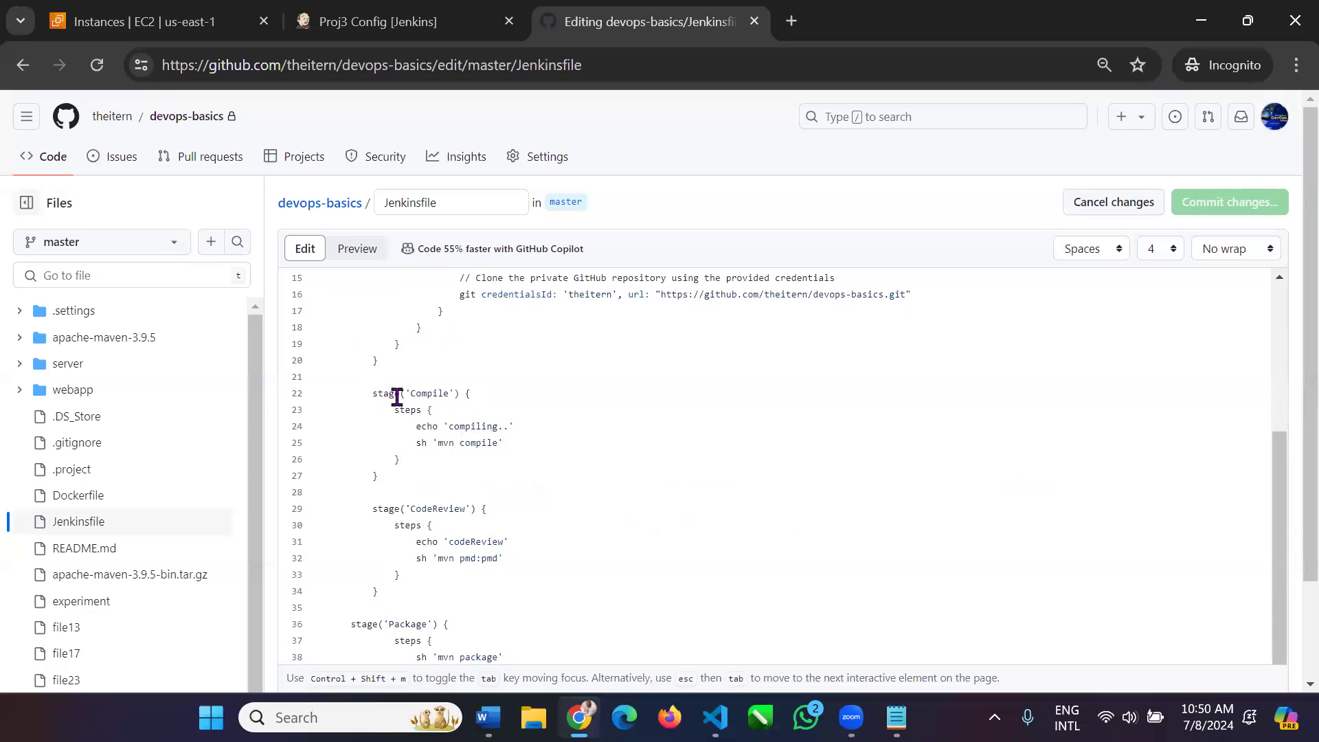
pyautogui.moveTo(522, 442); pyautogui.dragTo(321, 393)
pyautogui.click(587, 493)
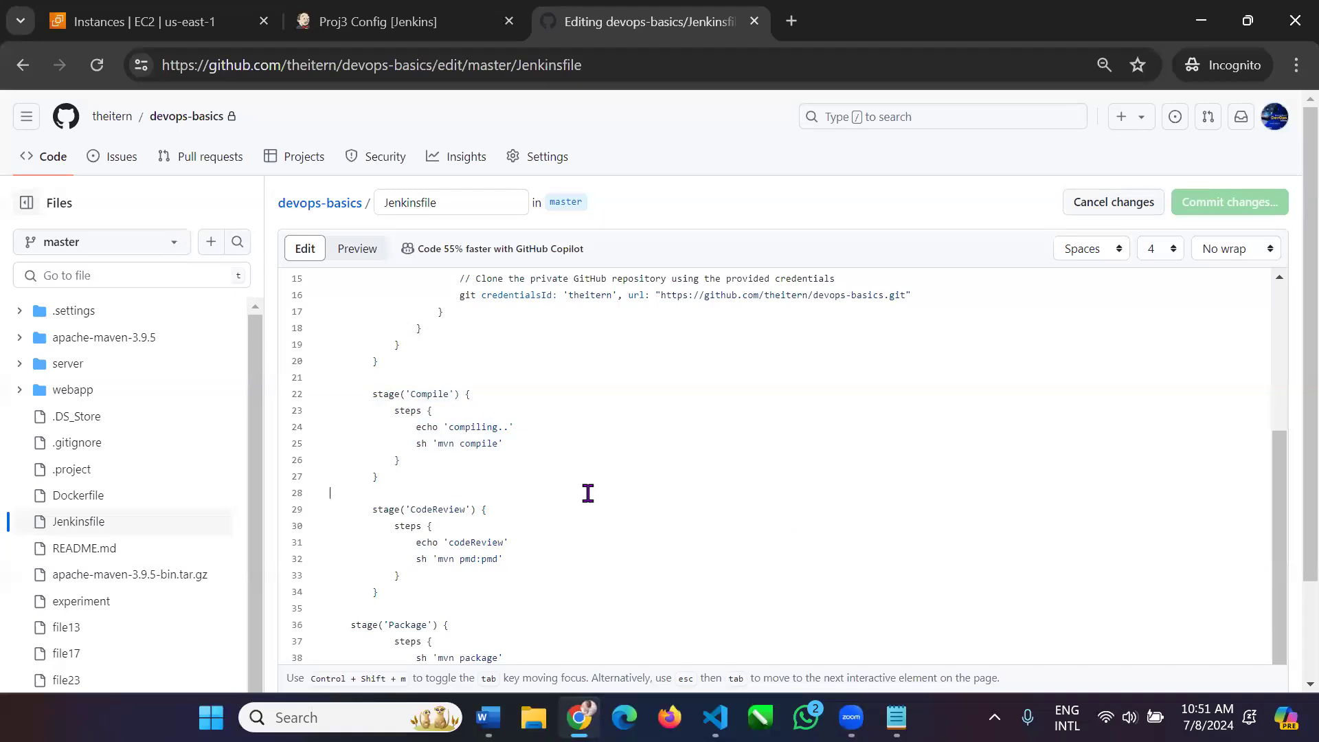
pyautogui.moveTo(551, 554); pyautogui.dragTo(298, 496)
pyautogui.click(762, 473)
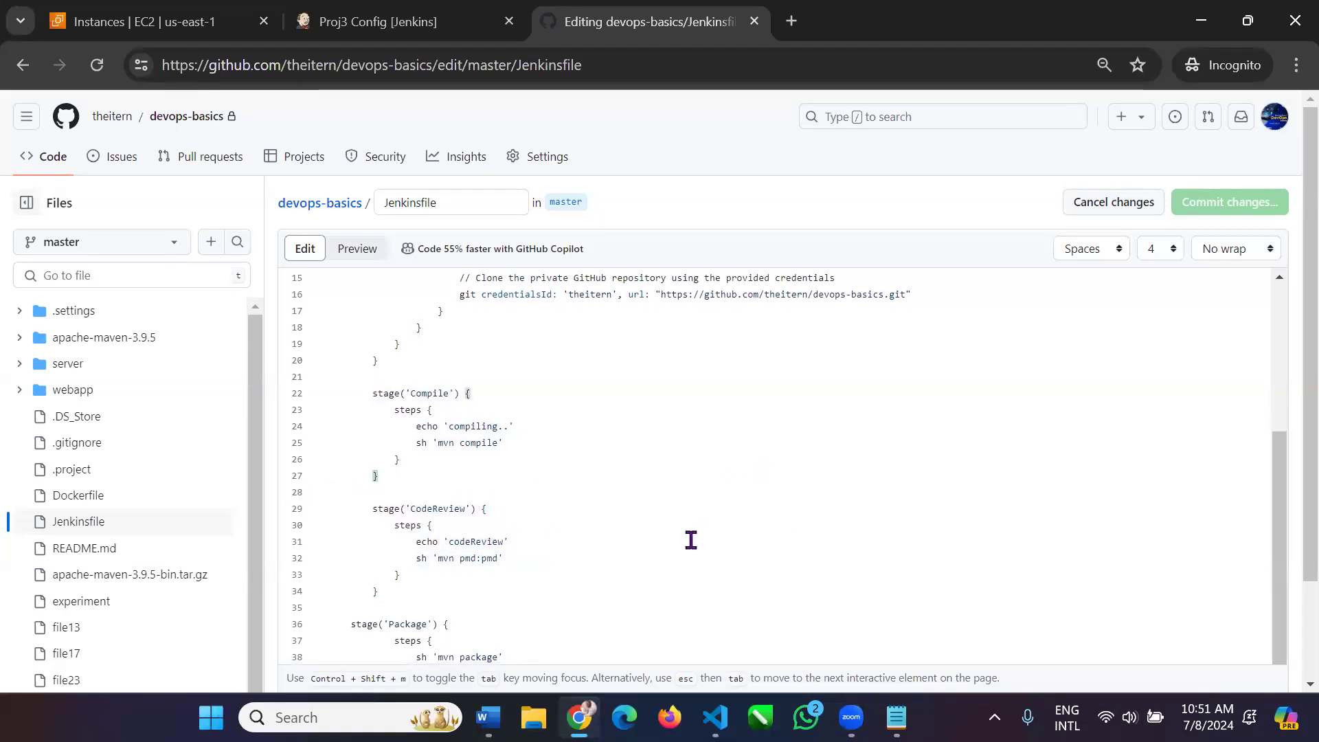
pyautogui.scroll(-1, 635, 590)
pyautogui.scroll(-2, 635, 590)
pyautogui.moveTo(503, 536); pyautogui.dragTo(312, 495)
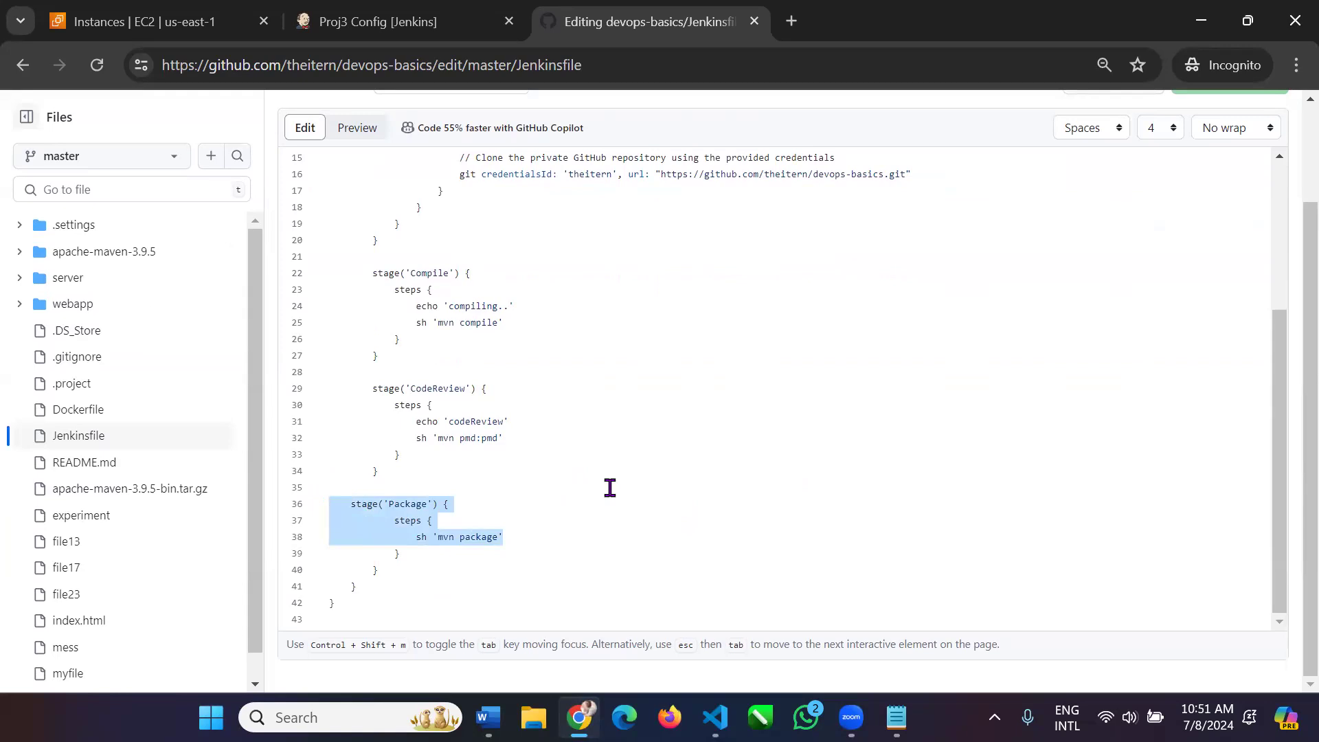
pyautogui.click(662, 426)
pyautogui.scroll(5, 662, 426)
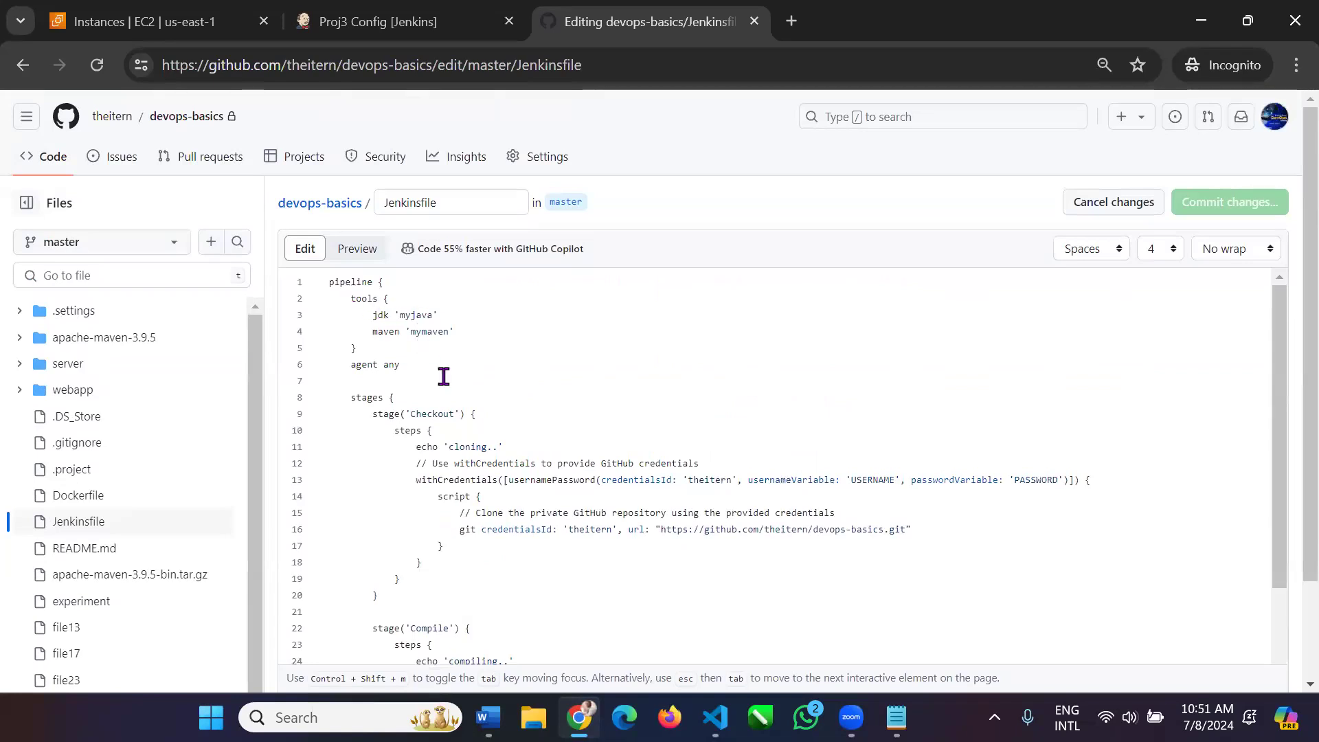
# Leave the Jenkinsfile editor on GitHub without committing any changes
pyautogui.scroll(-3, 621, 585)
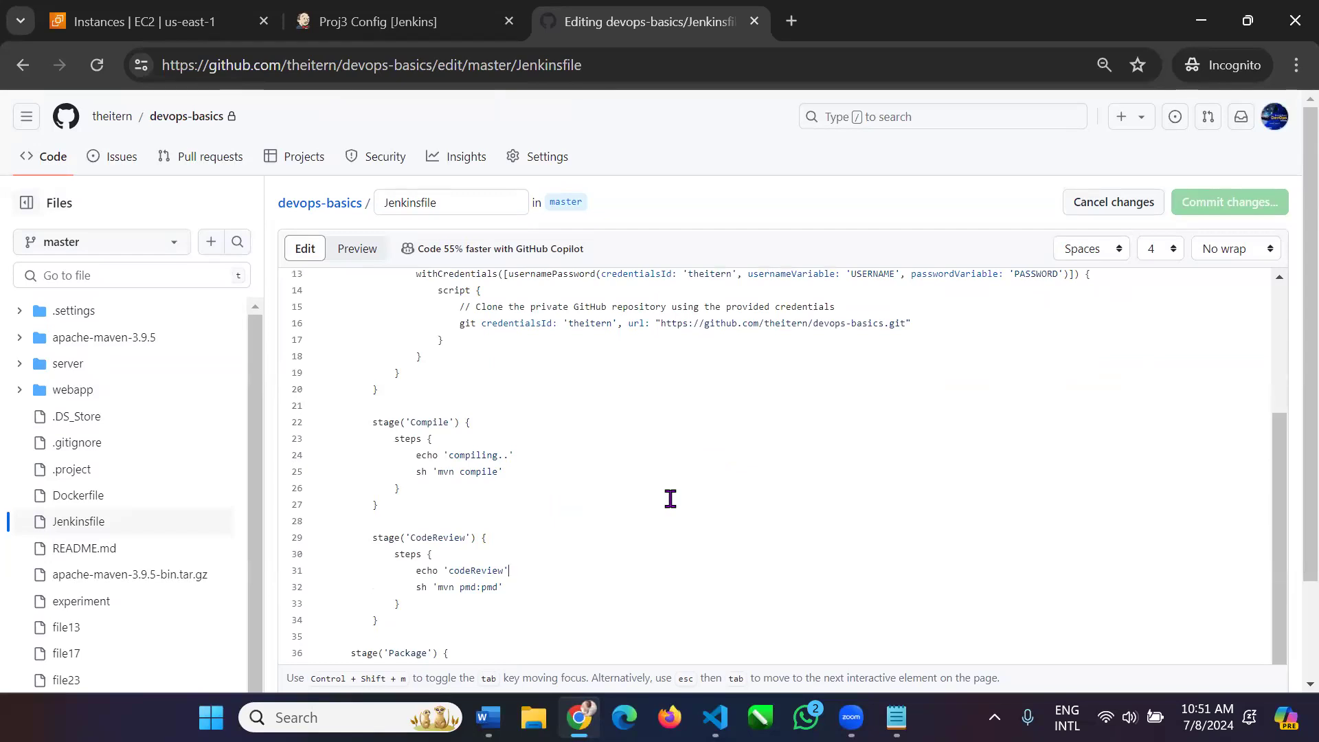
pyautogui.scroll(3, 670, 511)
pyautogui.moveTo(934, 545); pyautogui.dragTo(336, 282)
pyautogui.click(515, 364)
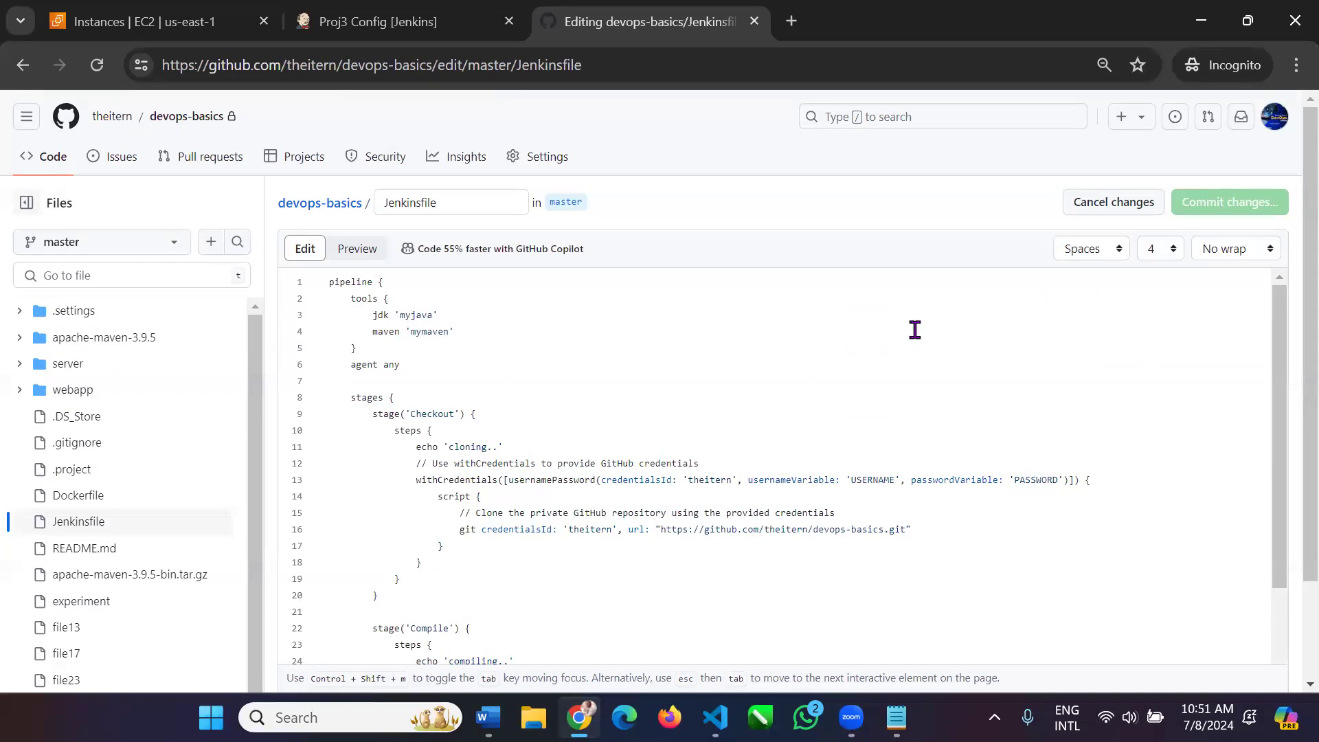
pyautogui.click(1101, 203)
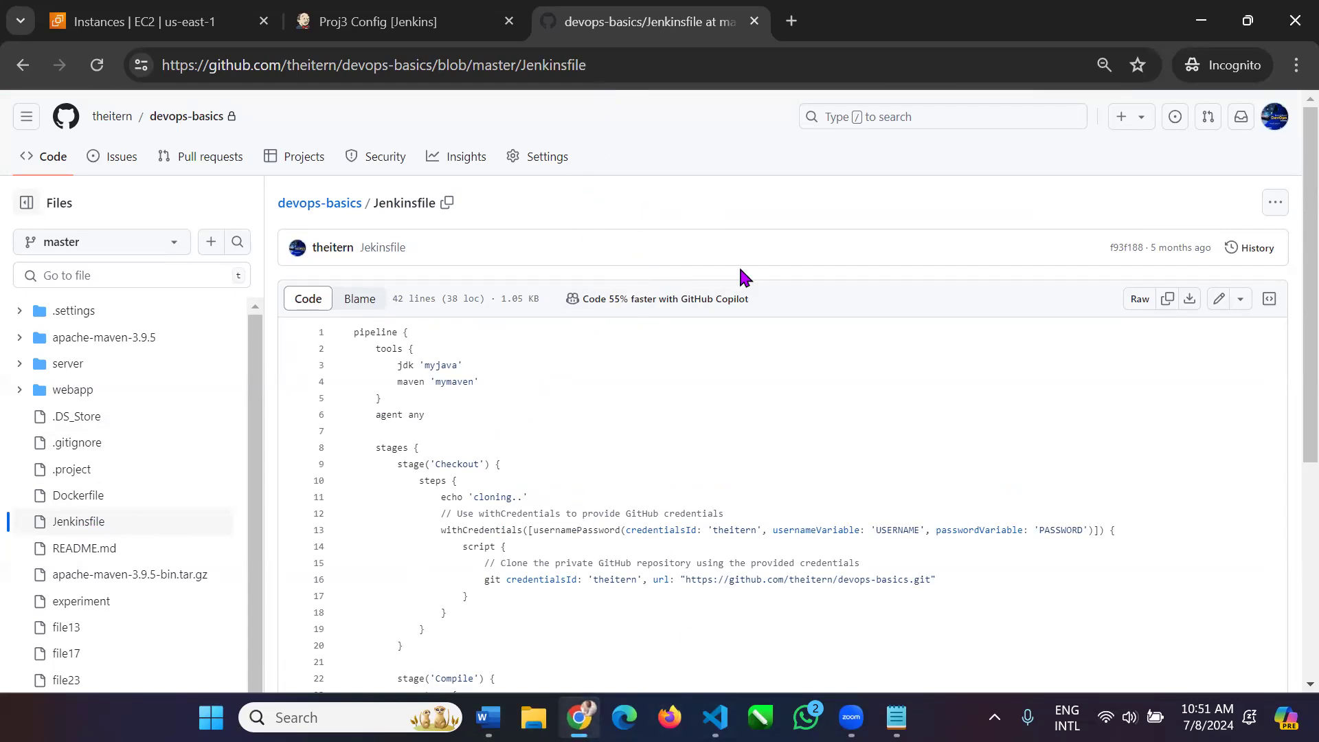
# Return to the Proj3 configuration page in Jenkins and save the pipeline job
pyautogui.click(379, 26)
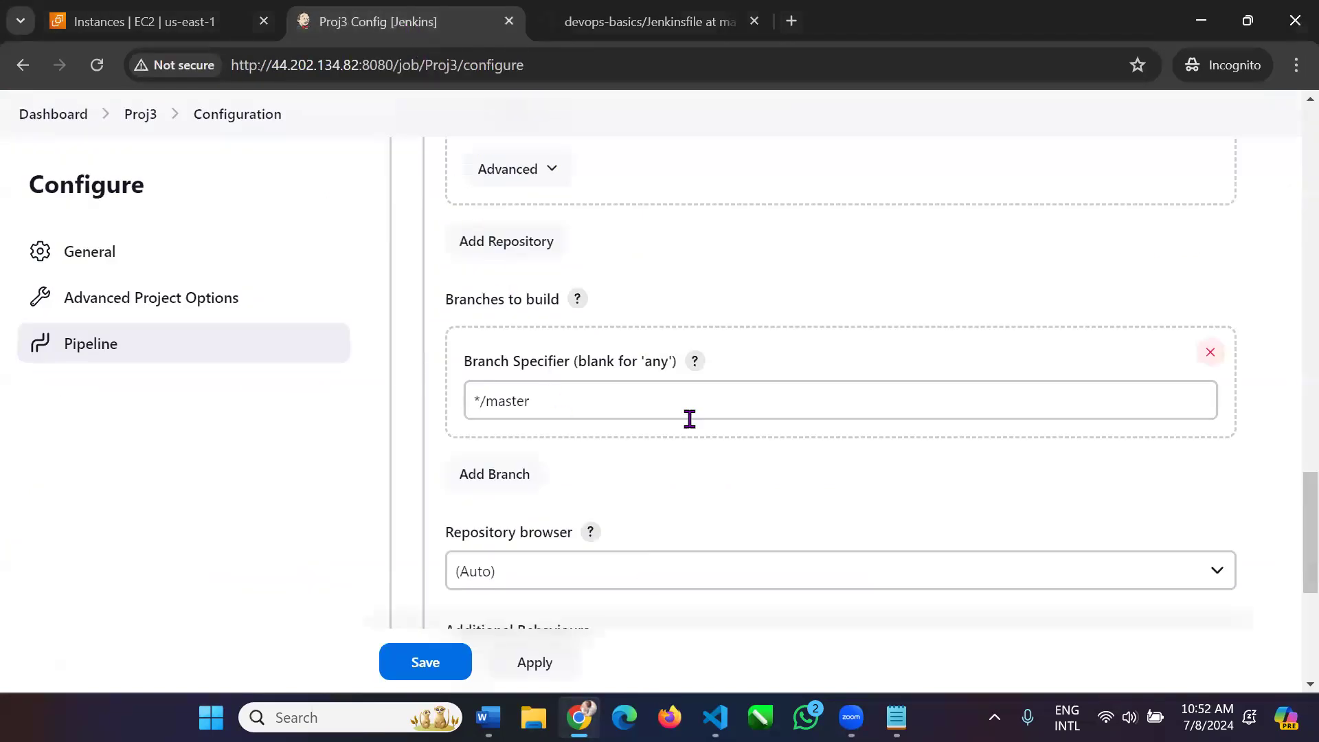
pyautogui.scroll(-6, 690, 419)
pyautogui.click(459, 572)
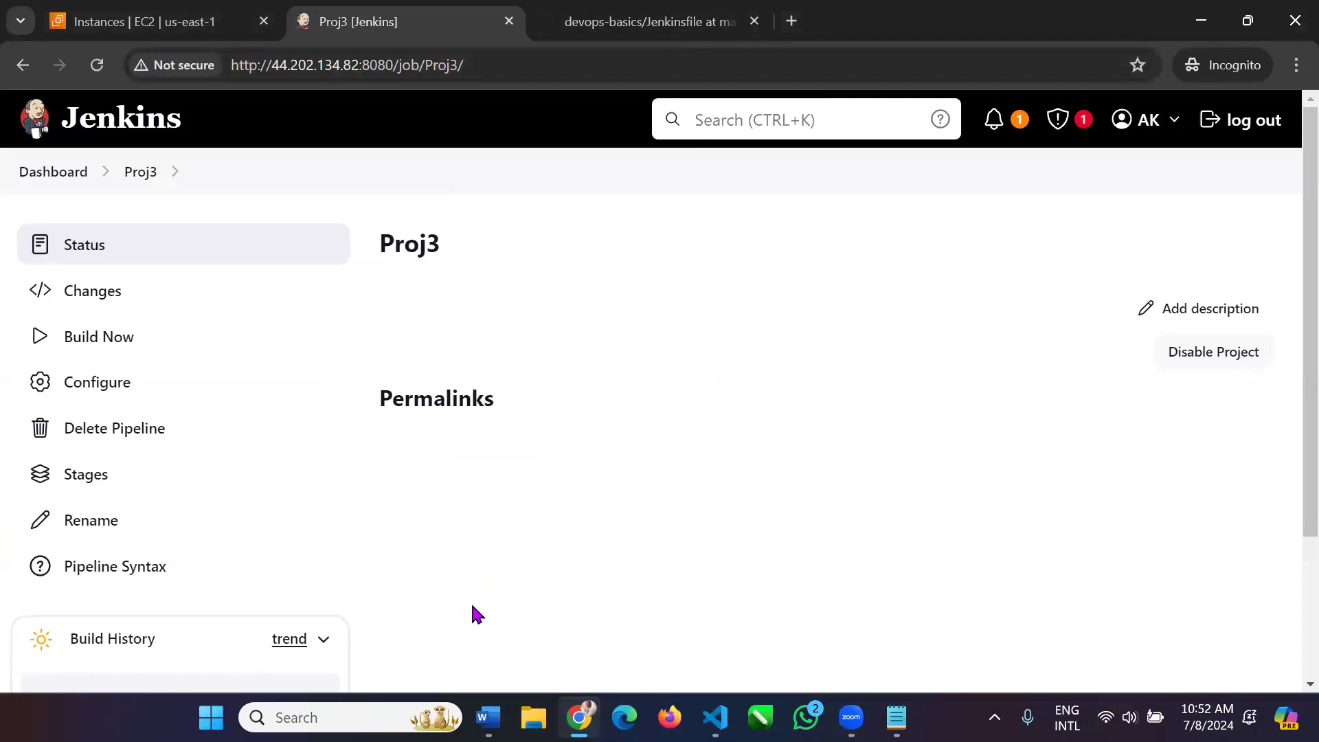
# Start a build of Proj3 and open the running build #1's console output
pyautogui.click(108, 345)
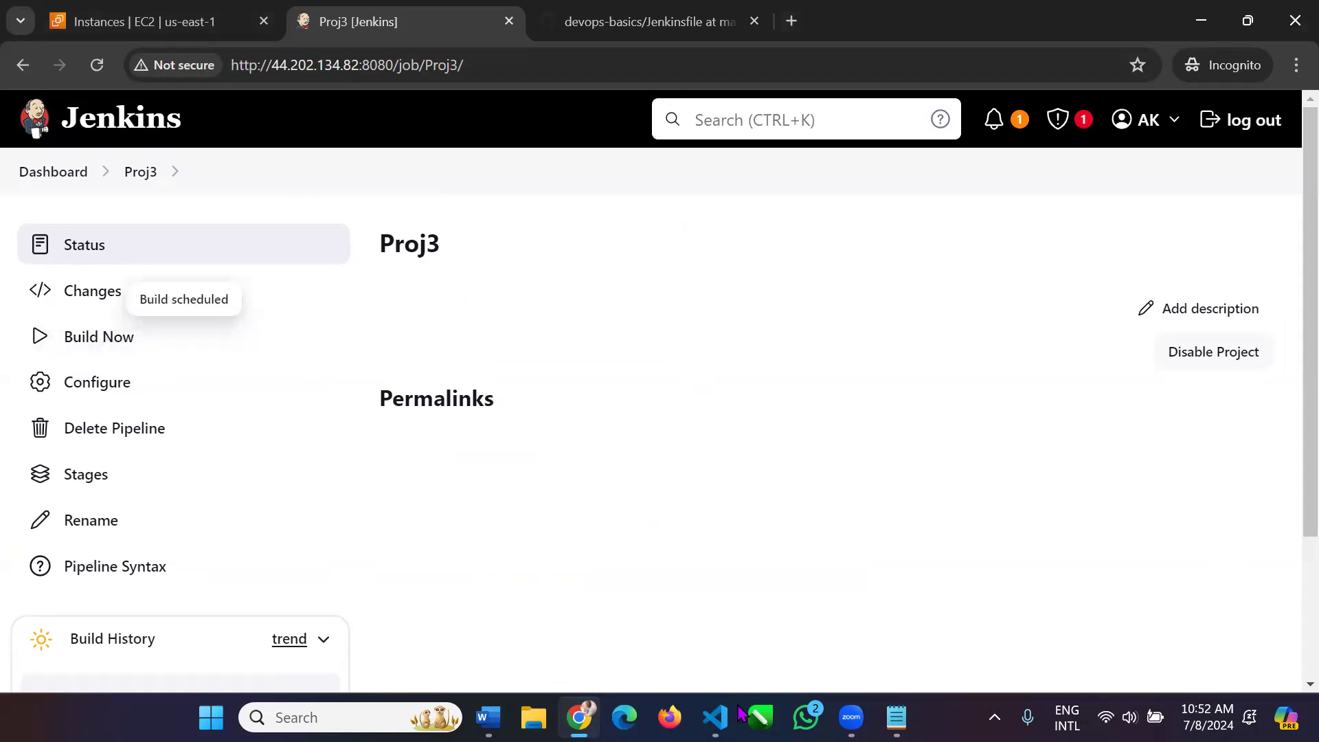
pyautogui.scroll(-3, 1289, 288)
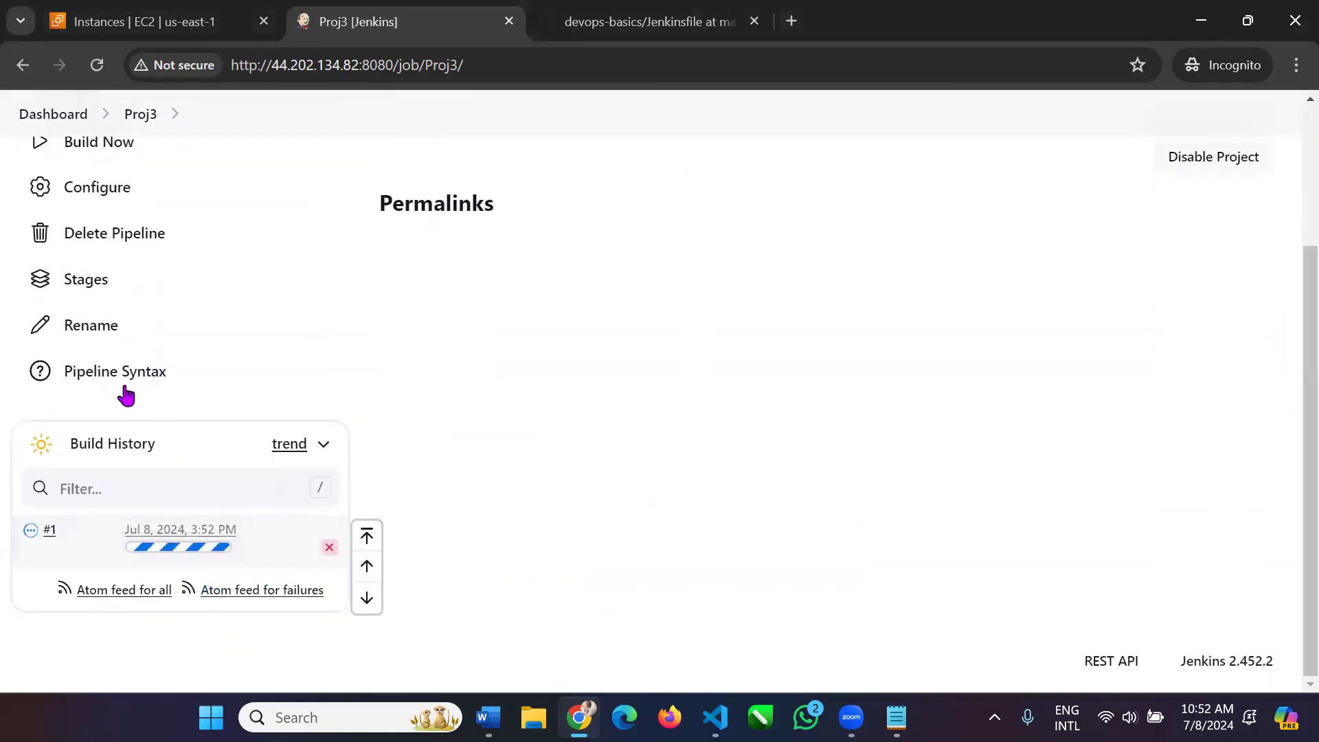
pyautogui.click(38, 538)
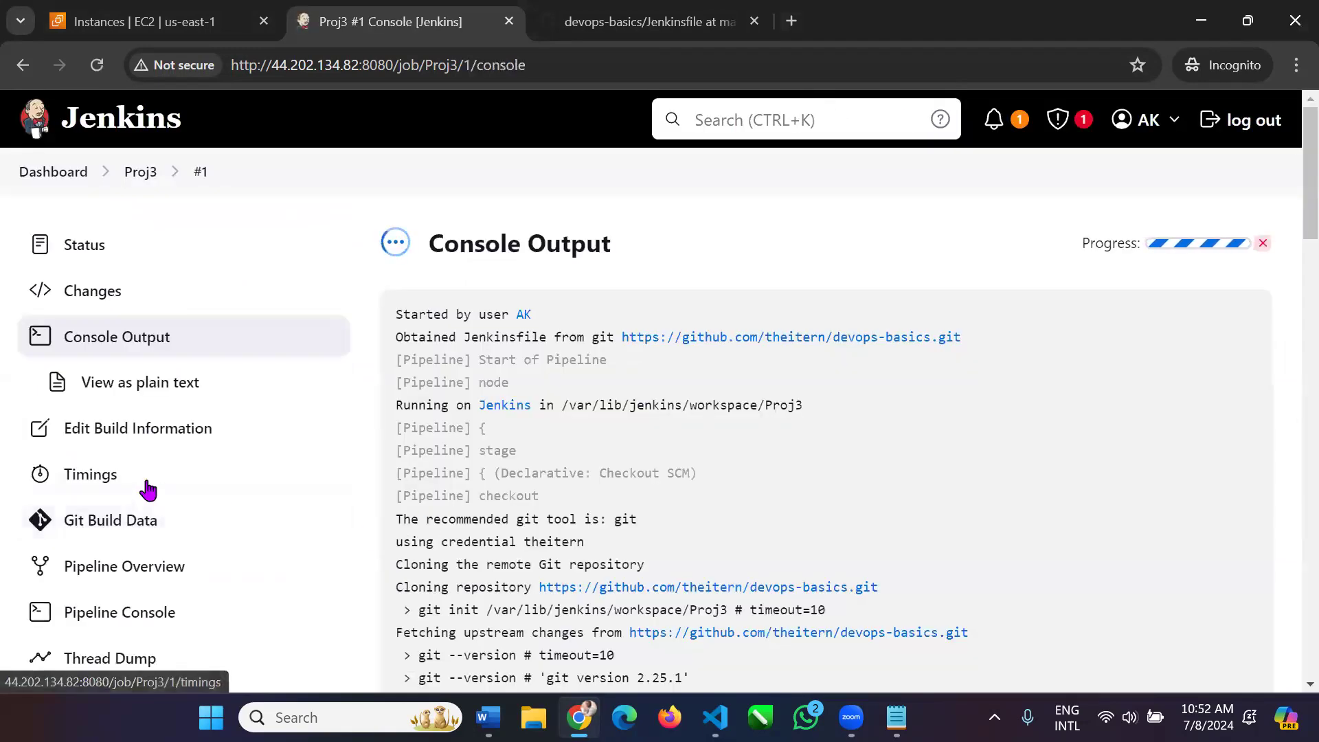
# Follow build #1's progress through its console log and the Pipeline Overview stage graph
pyautogui.scroll(-3, 131, 532)
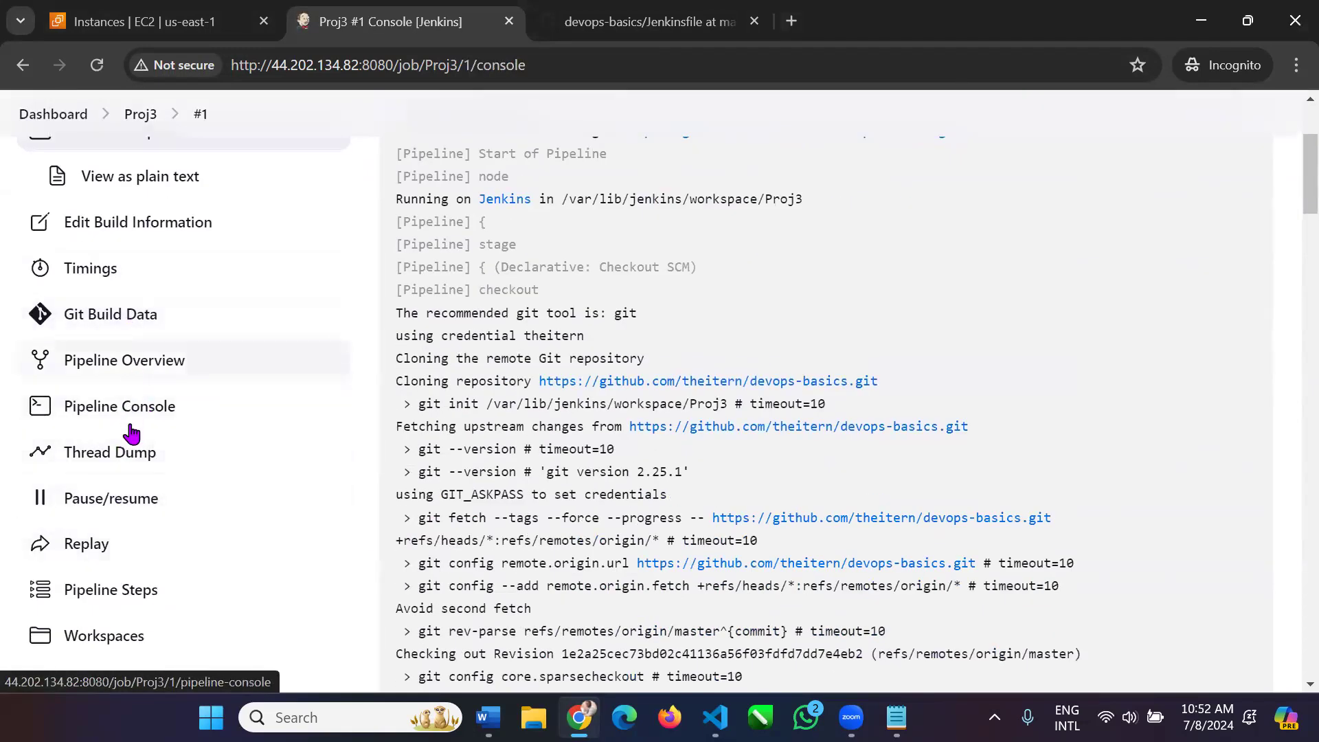
pyautogui.scroll(-3, 130, 432)
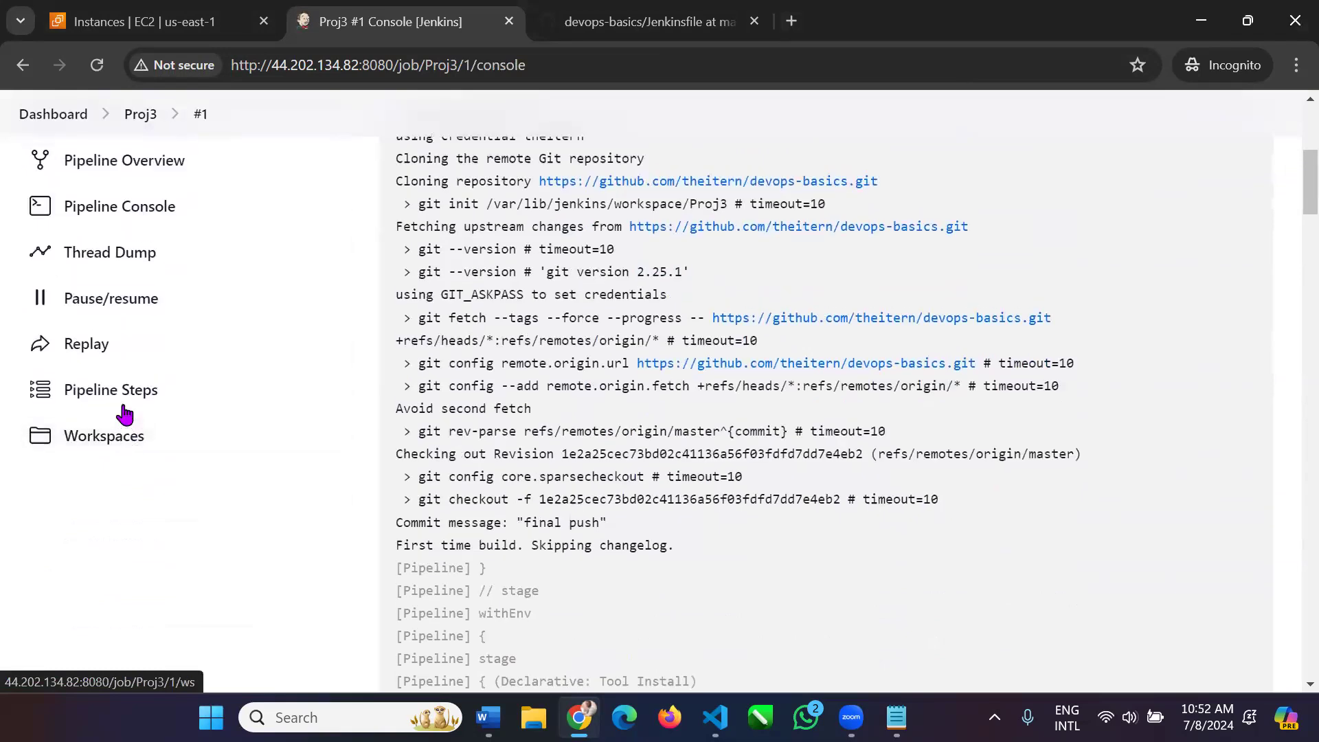
pyautogui.scroll(1, 127, 398)
pyautogui.click(139, 268)
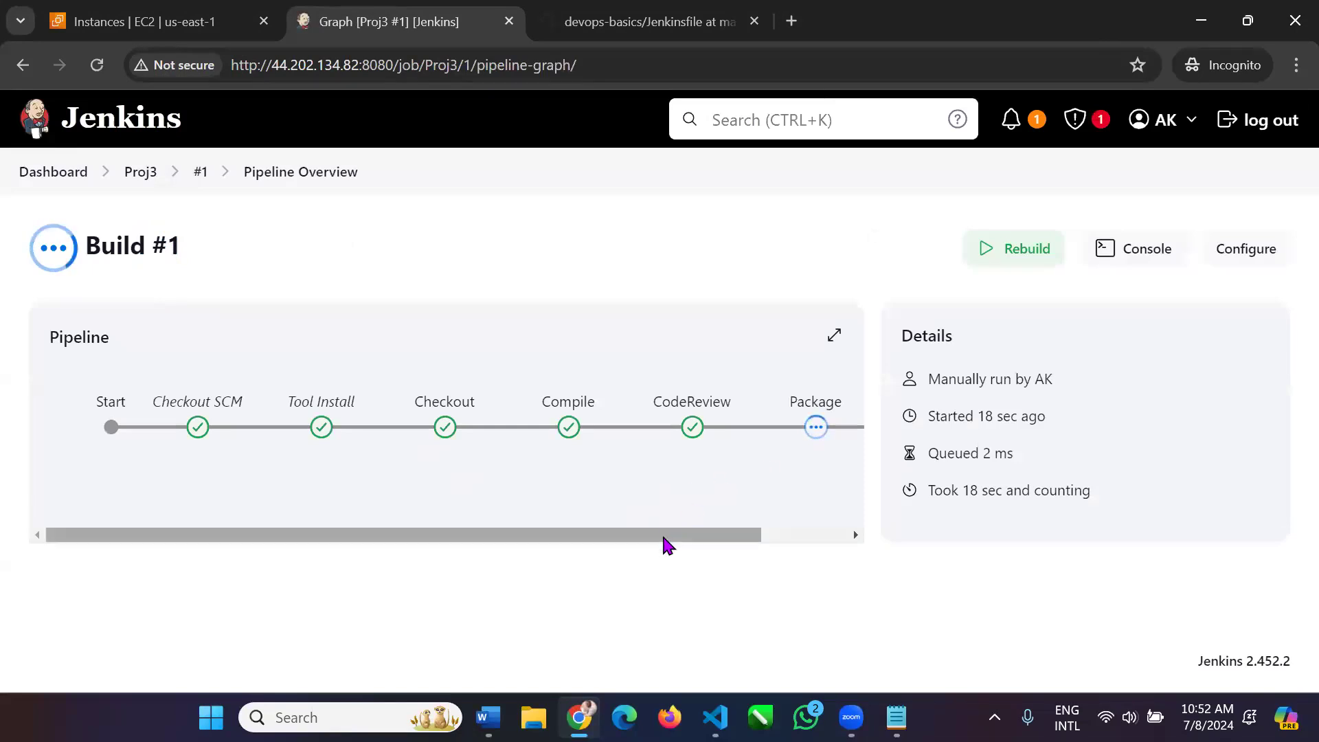
pyautogui.moveTo(665, 537); pyautogui.dragTo(835, 536)
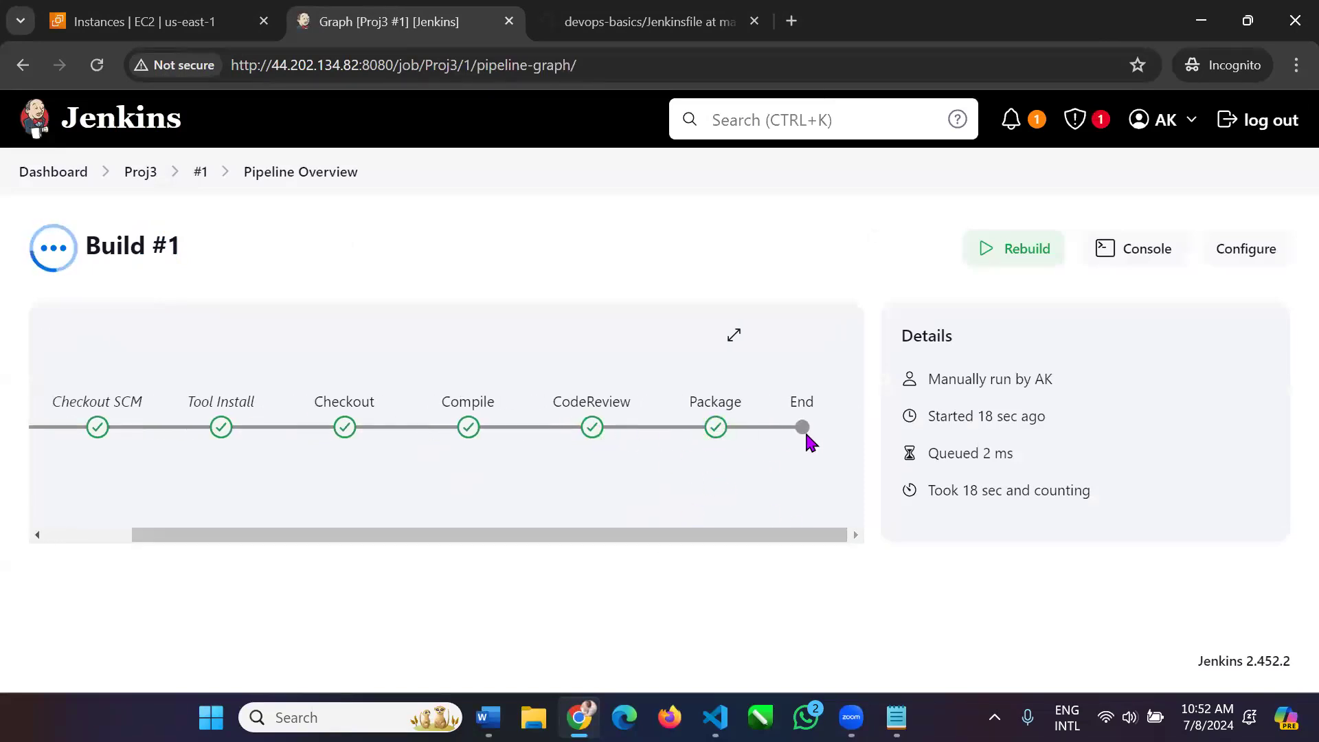
pyautogui.moveTo(759, 542); pyautogui.dragTo(600, 542)
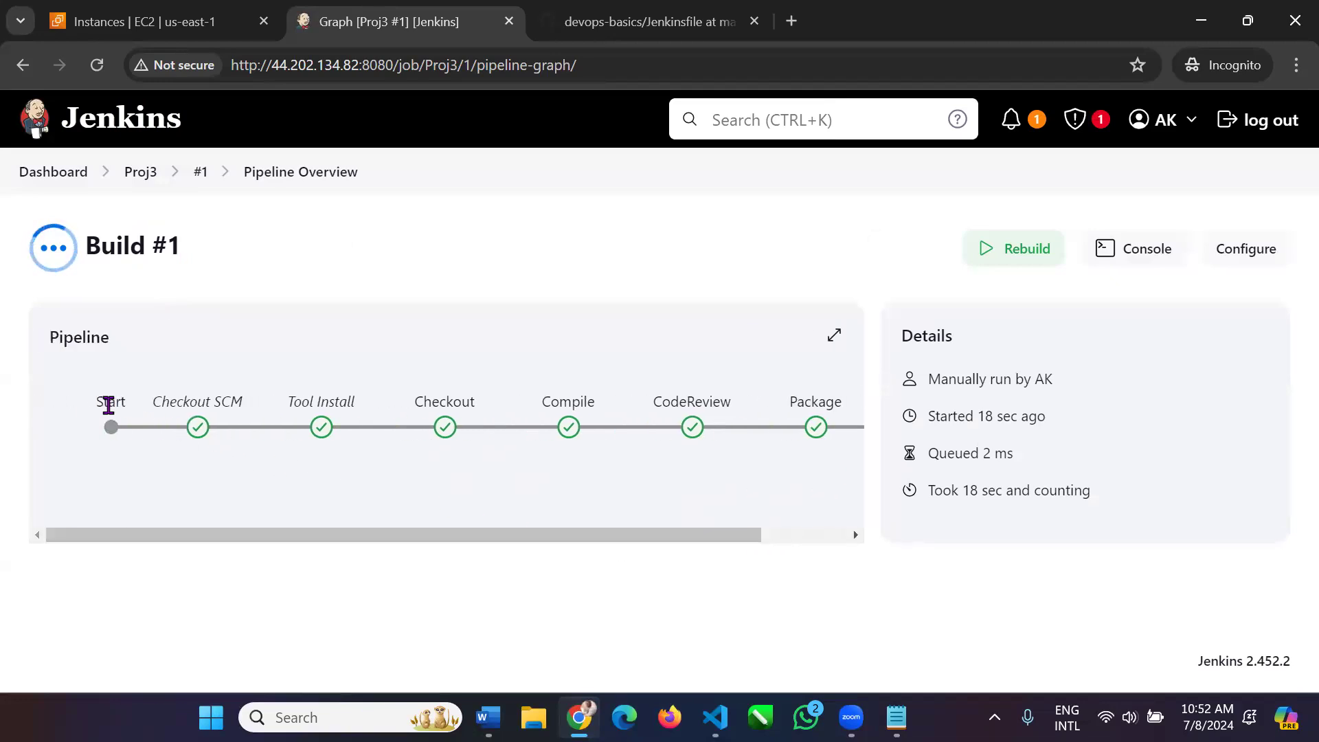
pyautogui.moveTo(445, 542); pyautogui.dragTo(694, 536)
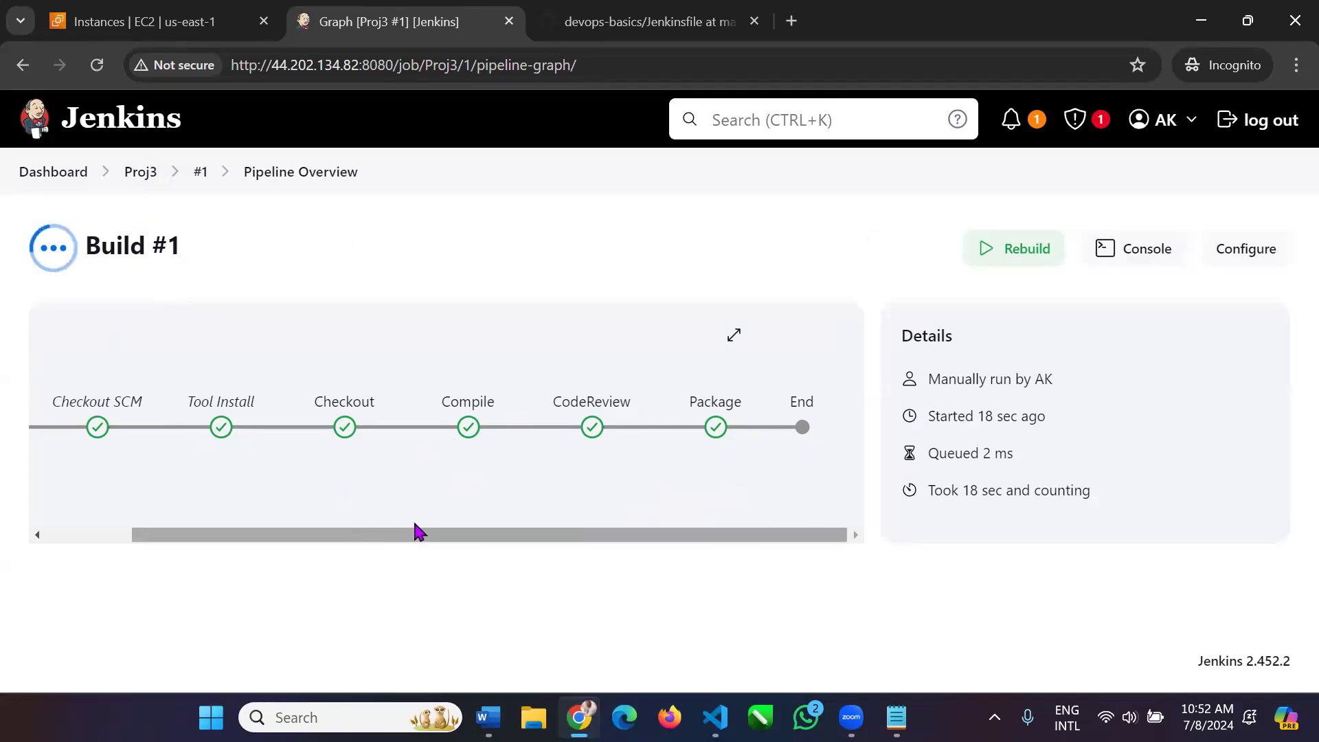
pyautogui.moveTo(419, 539); pyautogui.dragTo(568, 550)
pyautogui.moveTo(698, 402); pyautogui.dragTo(754, 433)
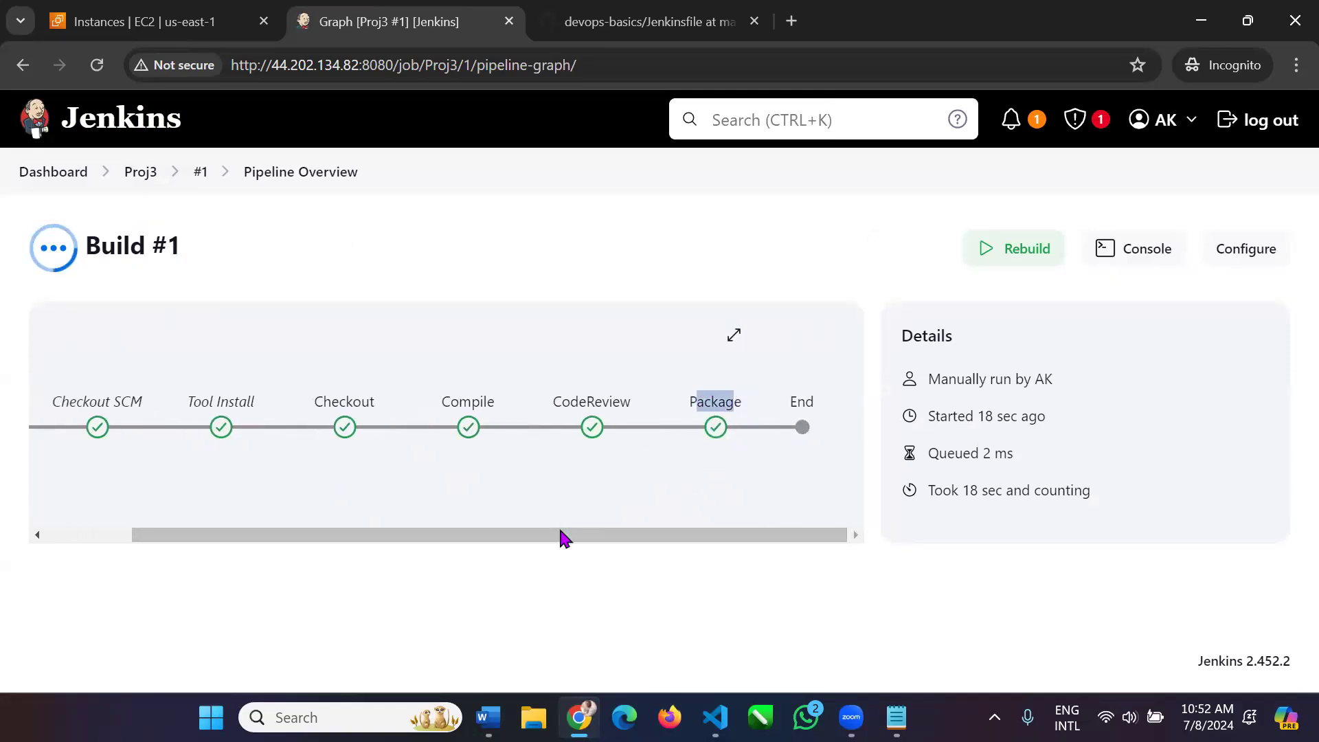
pyautogui.moveTo(550, 537); pyautogui.dragTo(730, 570)
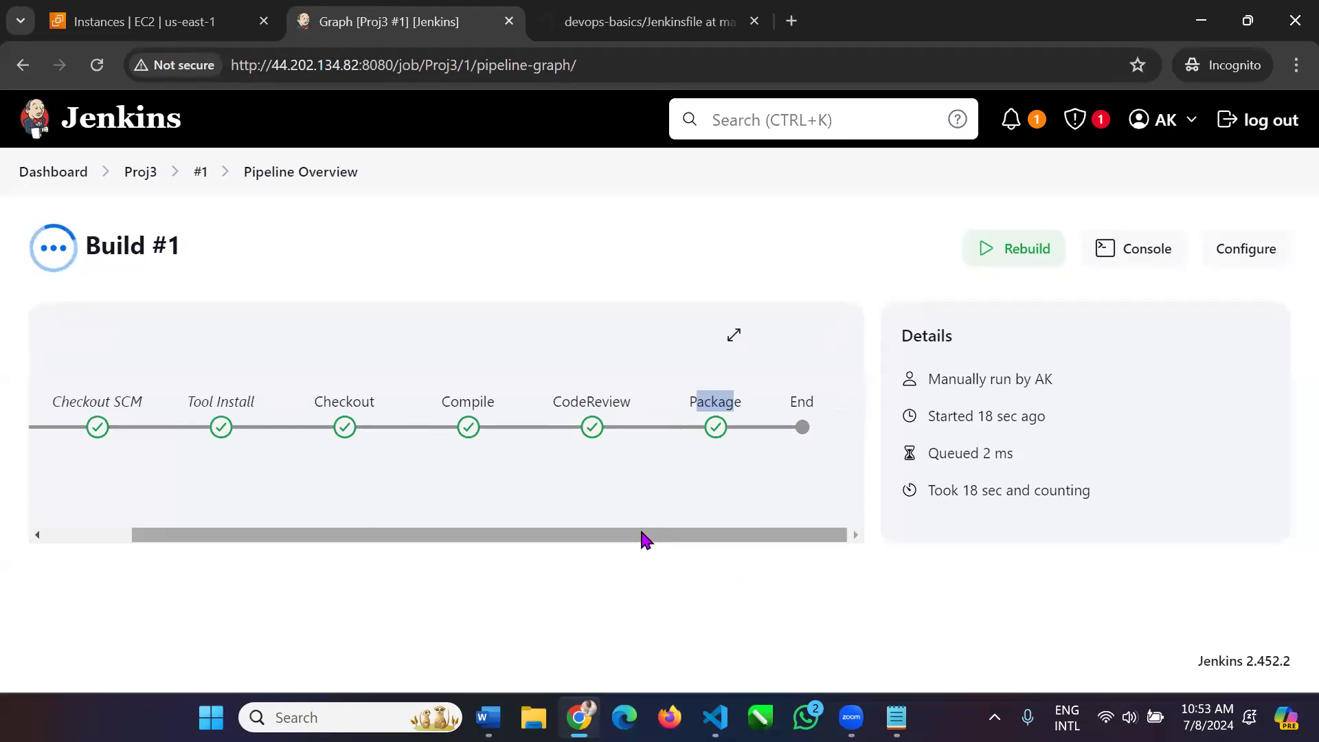
pyautogui.moveTo(645, 539); pyautogui.dragTo(362, 509)
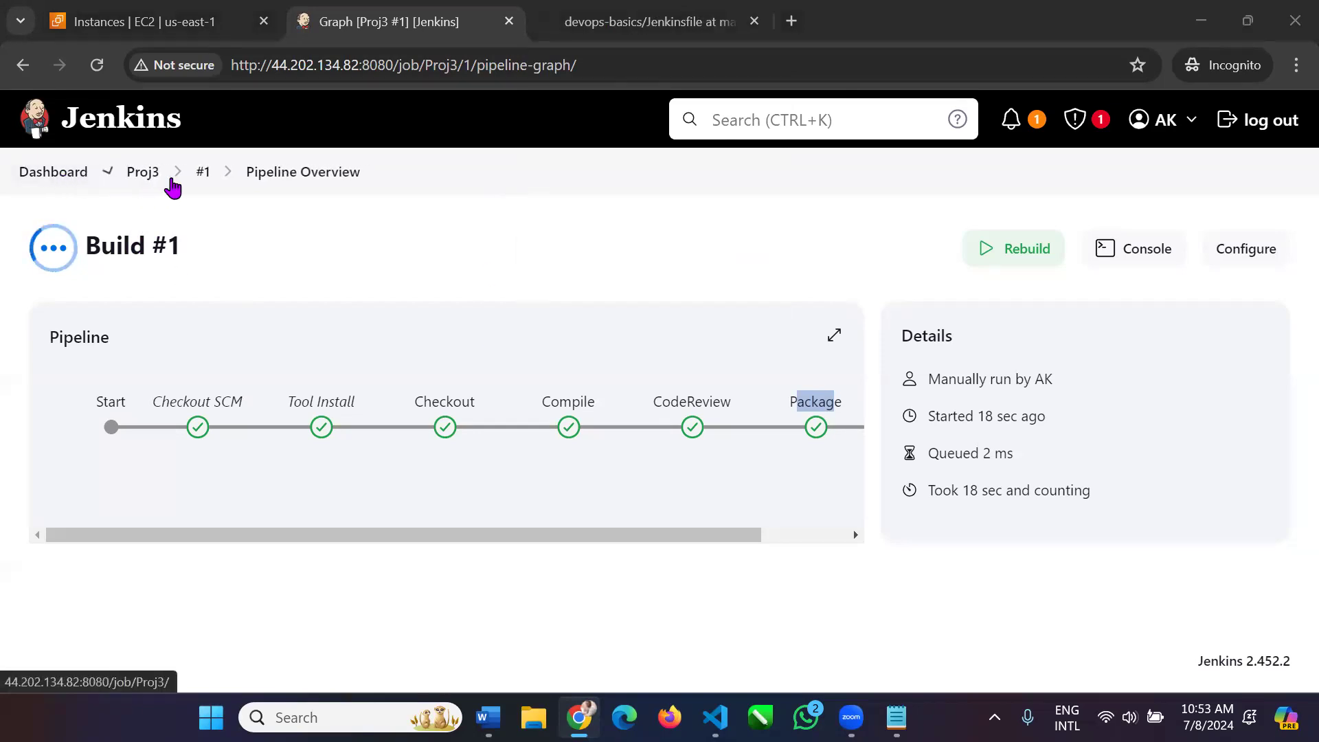
# Open the finished build #1's console output and locate the path where webapp.war was built
pyautogui.click(153, 175)
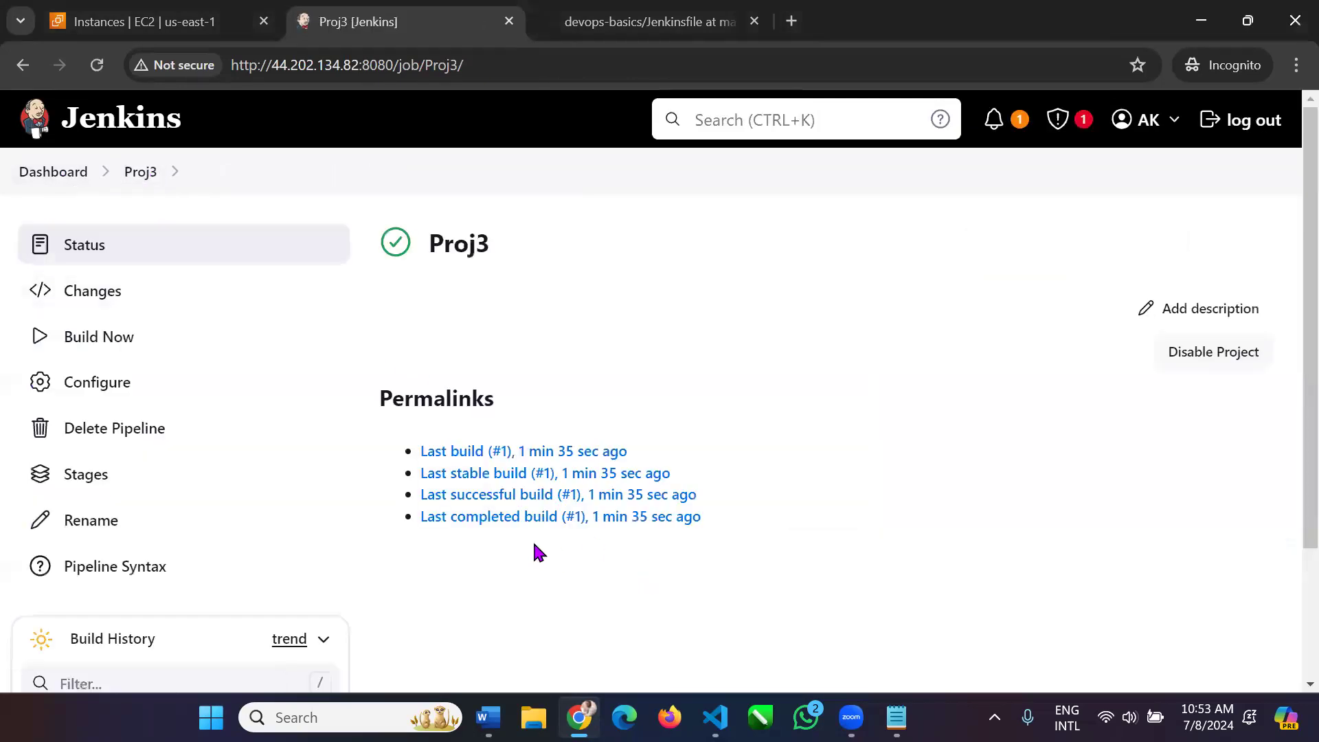
pyautogui.scroll(-3, 342, 479)
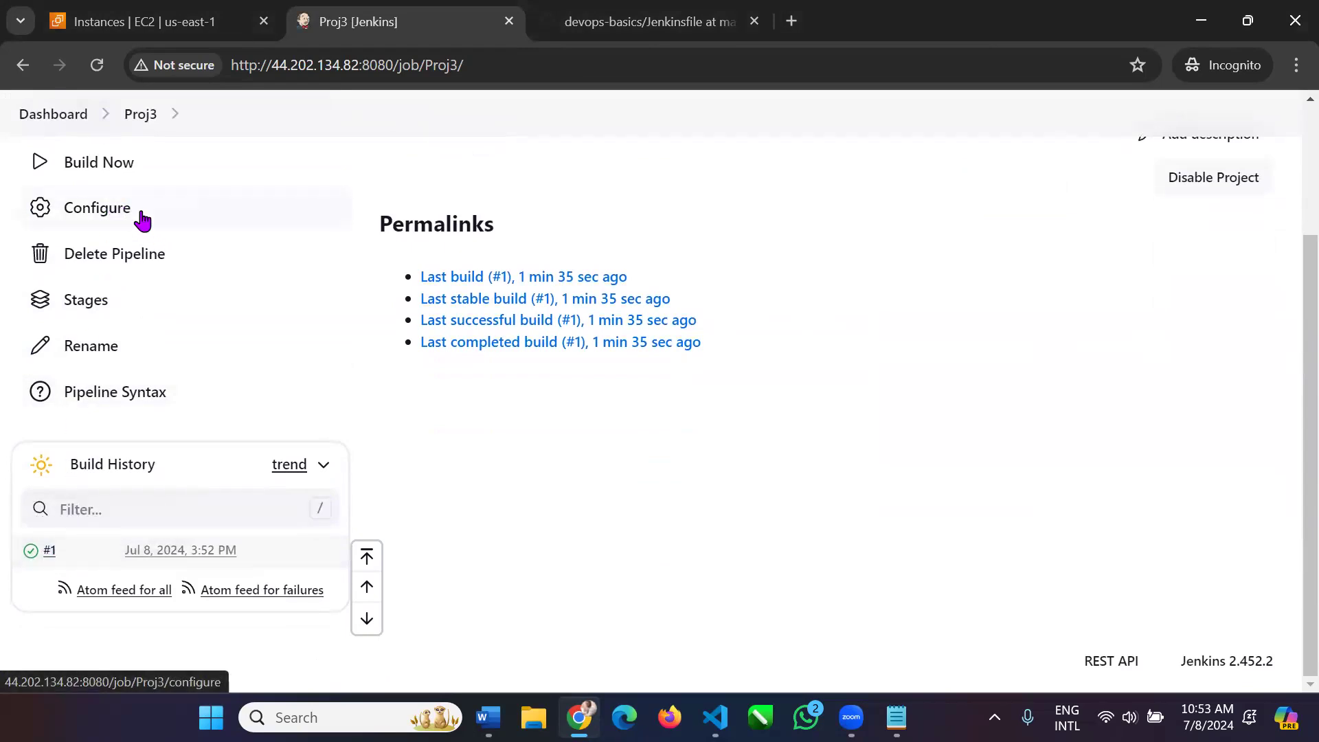
pyautogui.click(29, 553)
pyautogui.scroll(-8, 778, 436)
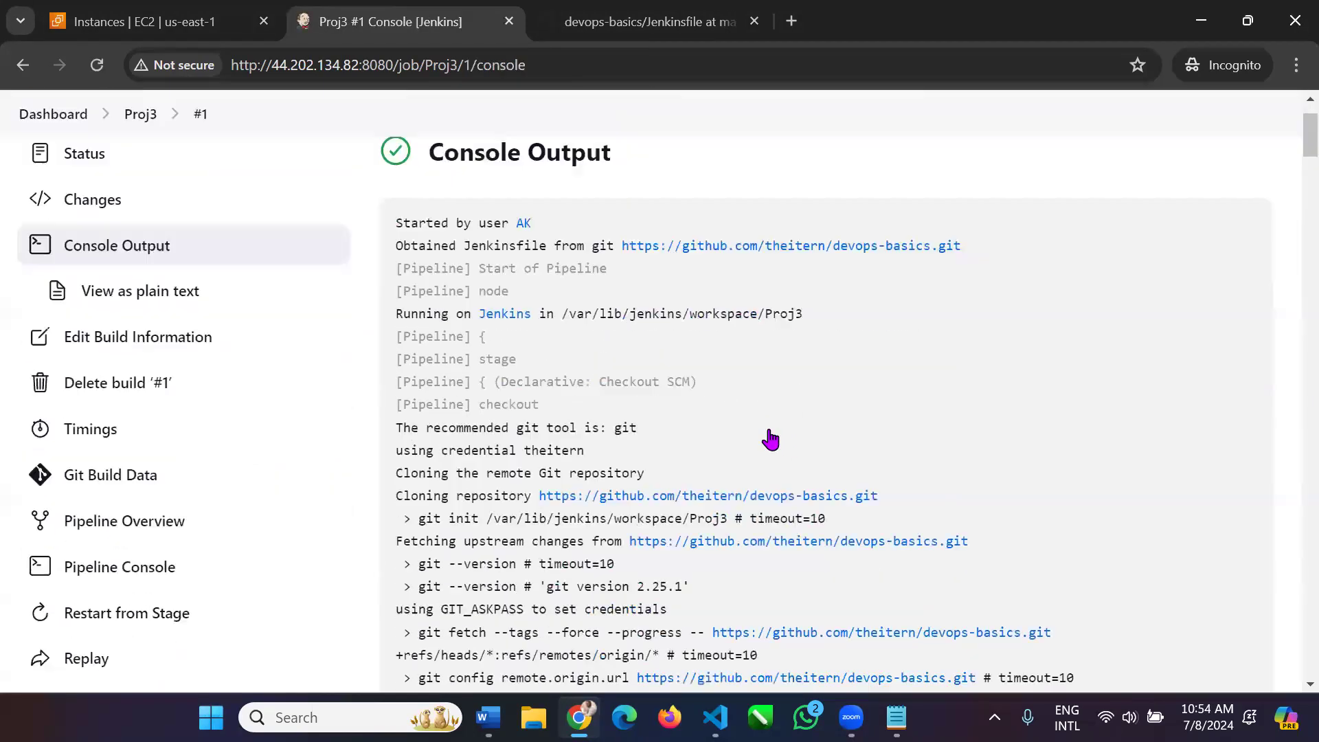
pyautogui.scroll(-10, 777, 432)
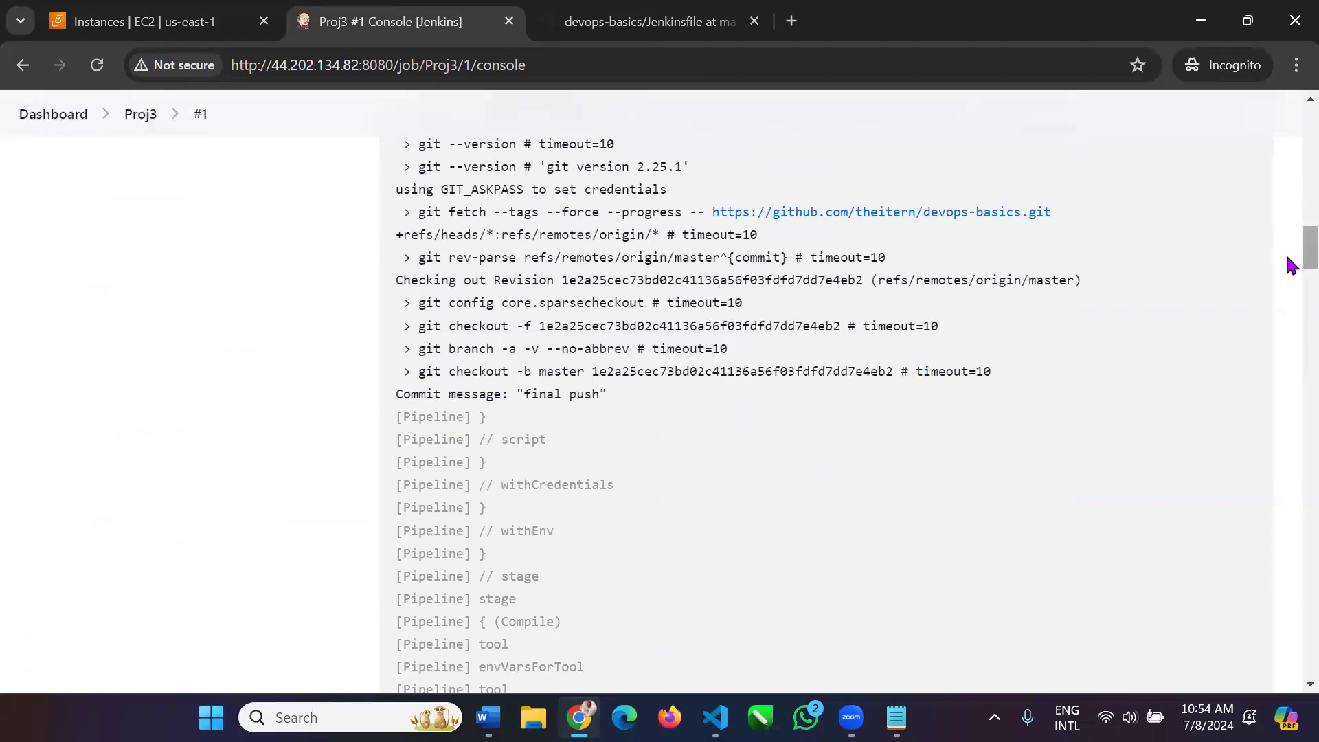
pyautogui.moveTo(1307, 255); pyautogui.dragTo(1308, 674)
pyautogui.scroll(6, 1038, 462)
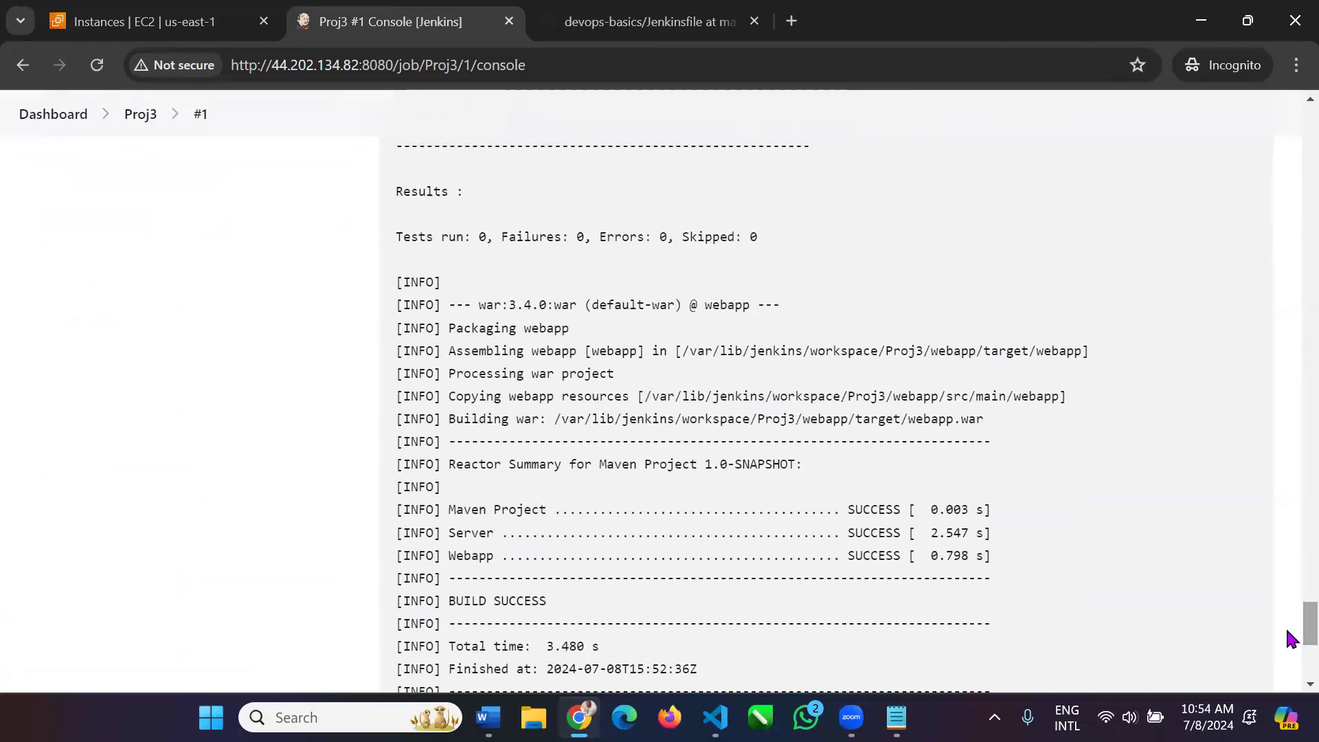
pyautogui.moveTo(988, 419); pyautogui.dragTo(895, 422)
pyautogui.hotkey('ctrl', 'c')
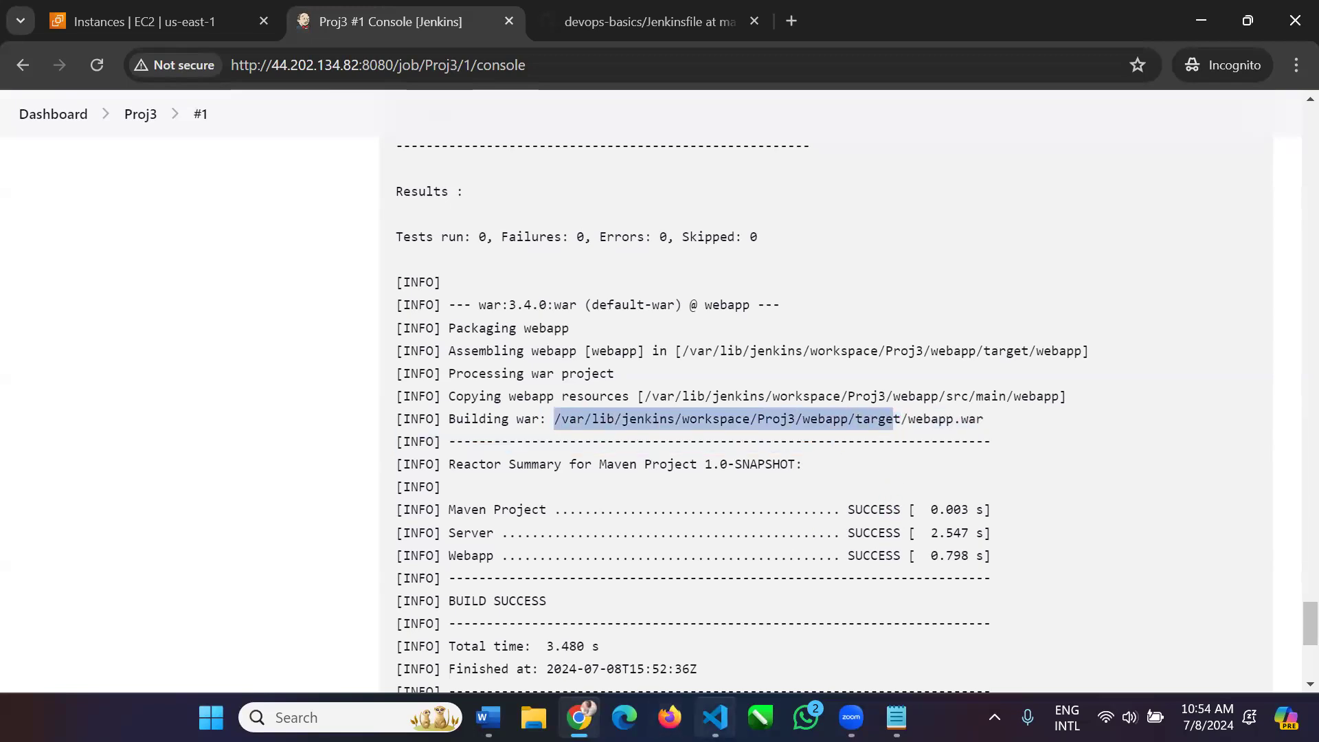
# Switch to the VS Code terminal connected to the Jenkins server and return to the home directory
pyautogui.hotkey('alt', 'Tab')
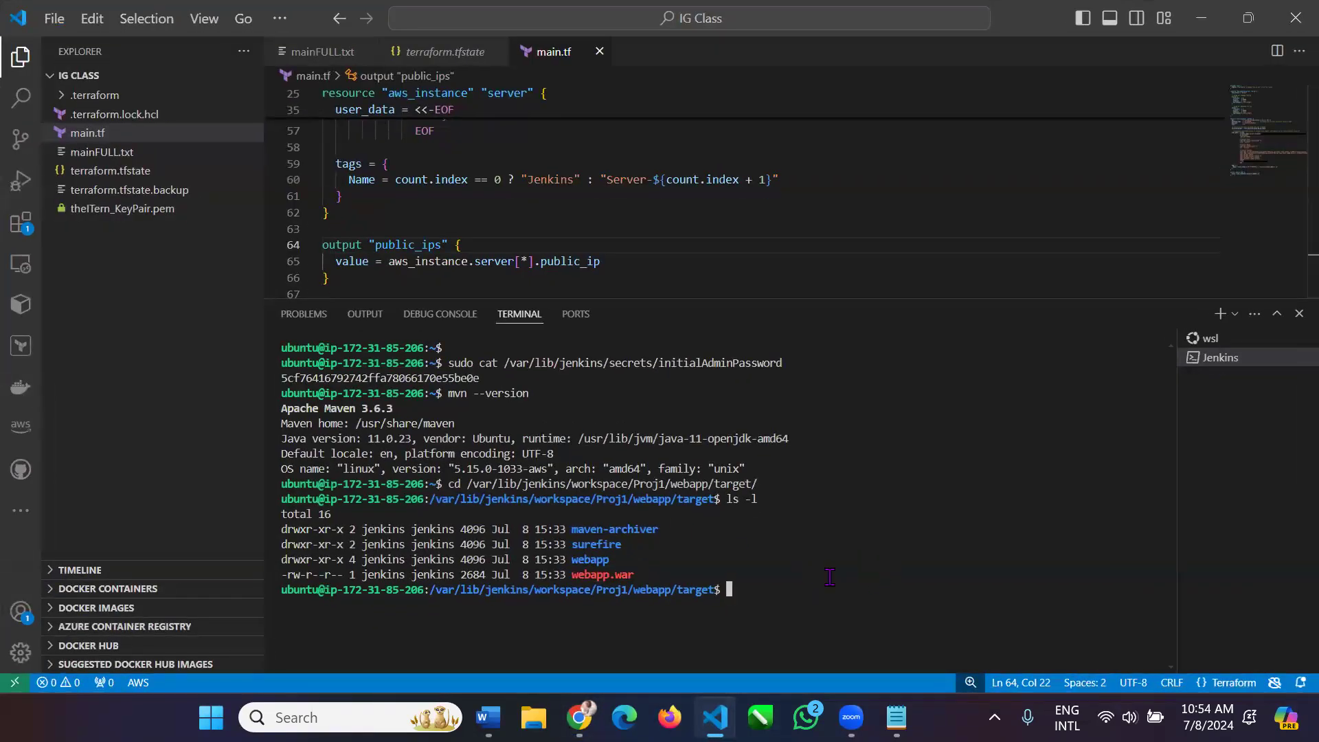
pyautogui.write('ls -l')
pyautogui.press('Return')
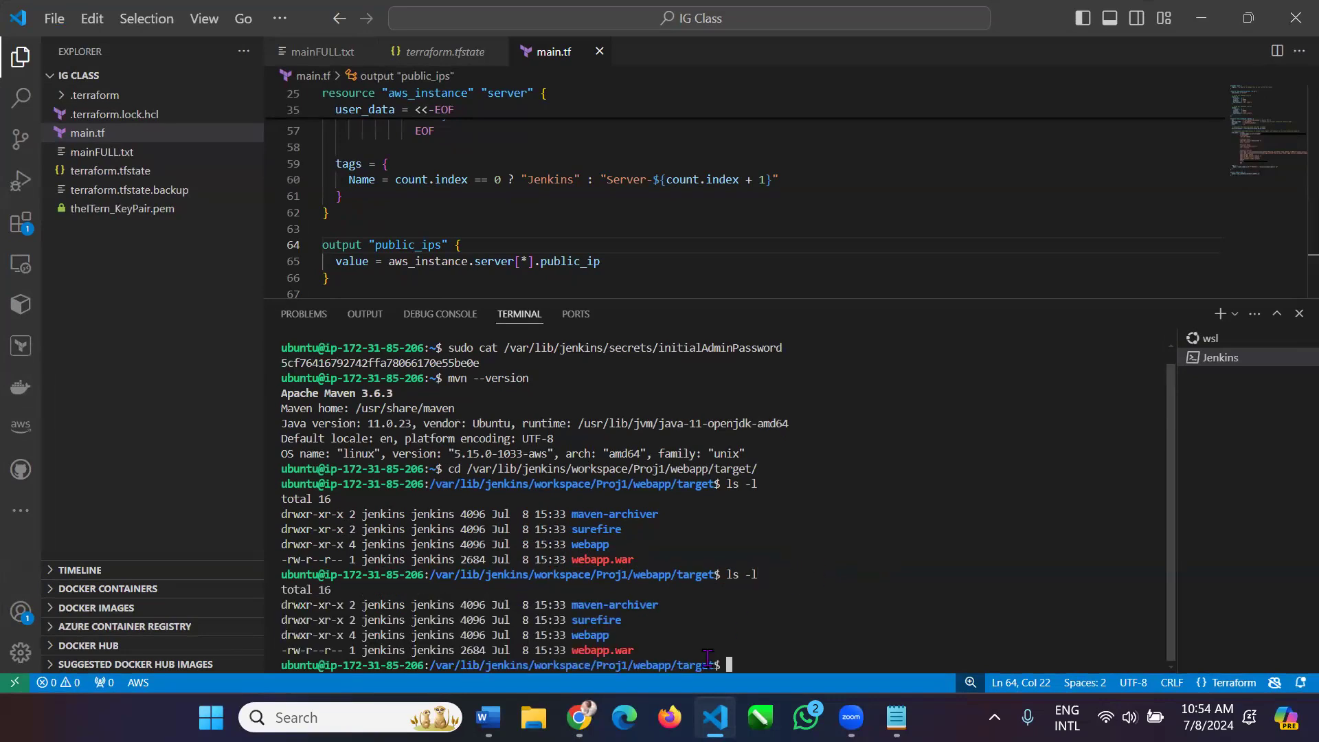
pyautogui.write('cd ..')
pyautogui.press('Return')
pyautogui.write('ls')
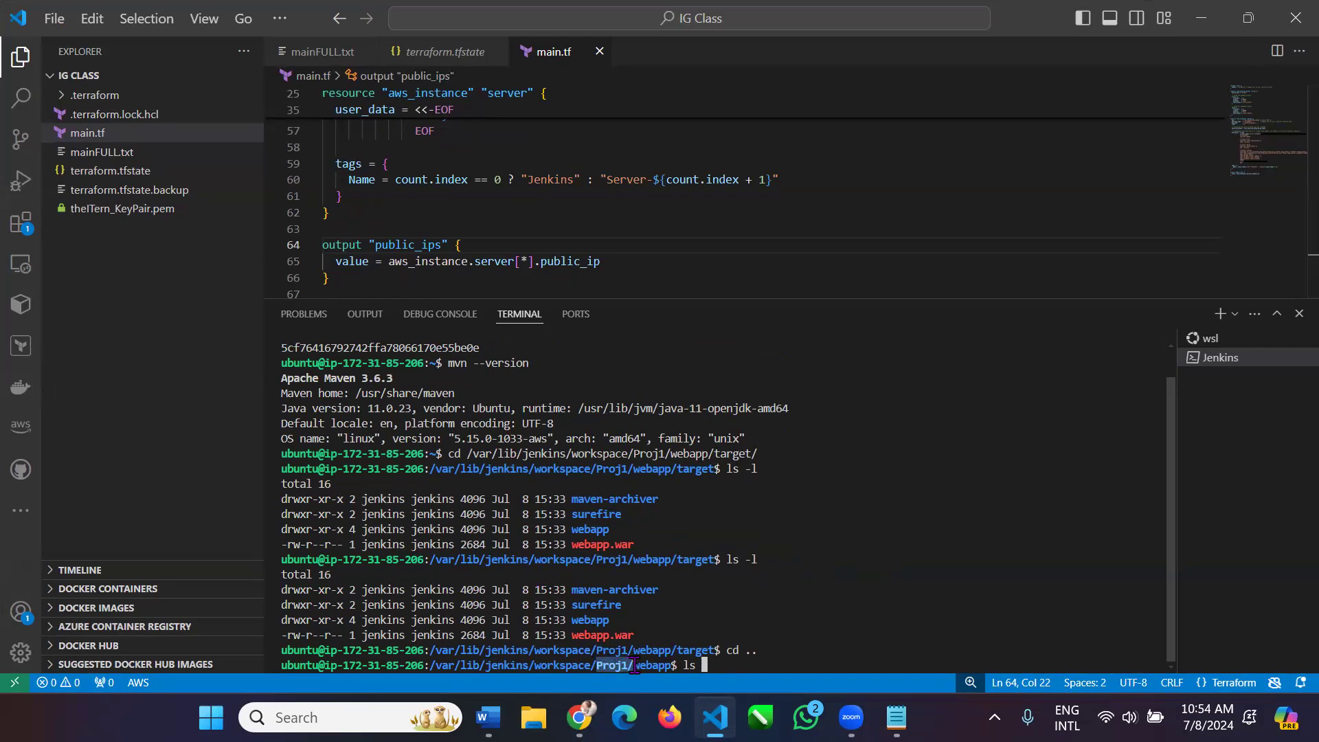
pyautogui.press('BackSpace')
pyautogui.press('BackSpace')
pyautogui.write('cd')
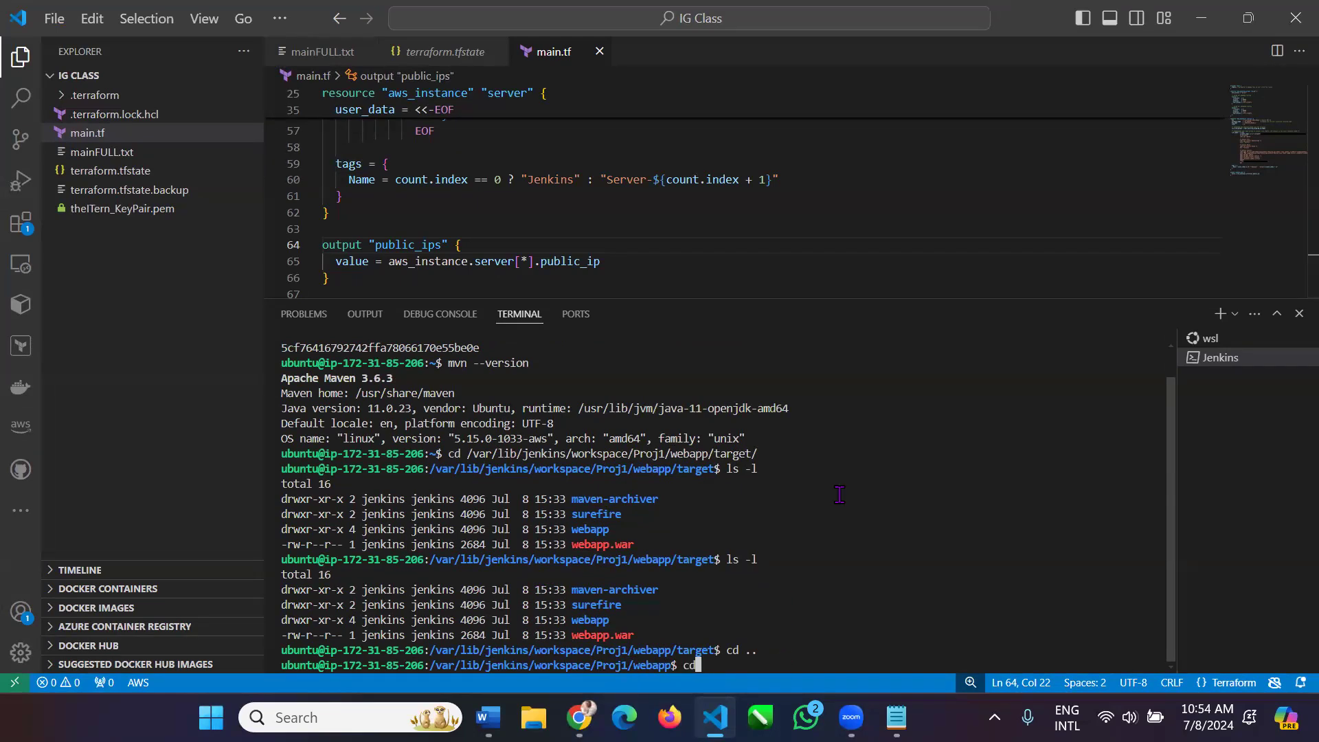
pyautogui.write('d')
pyautogui.press('BackSpace')
pyautogui.press('BackSpace')
pyautogui.press('BackSpace')
pyautogui.write('cd')
pyautogui.press('Return')
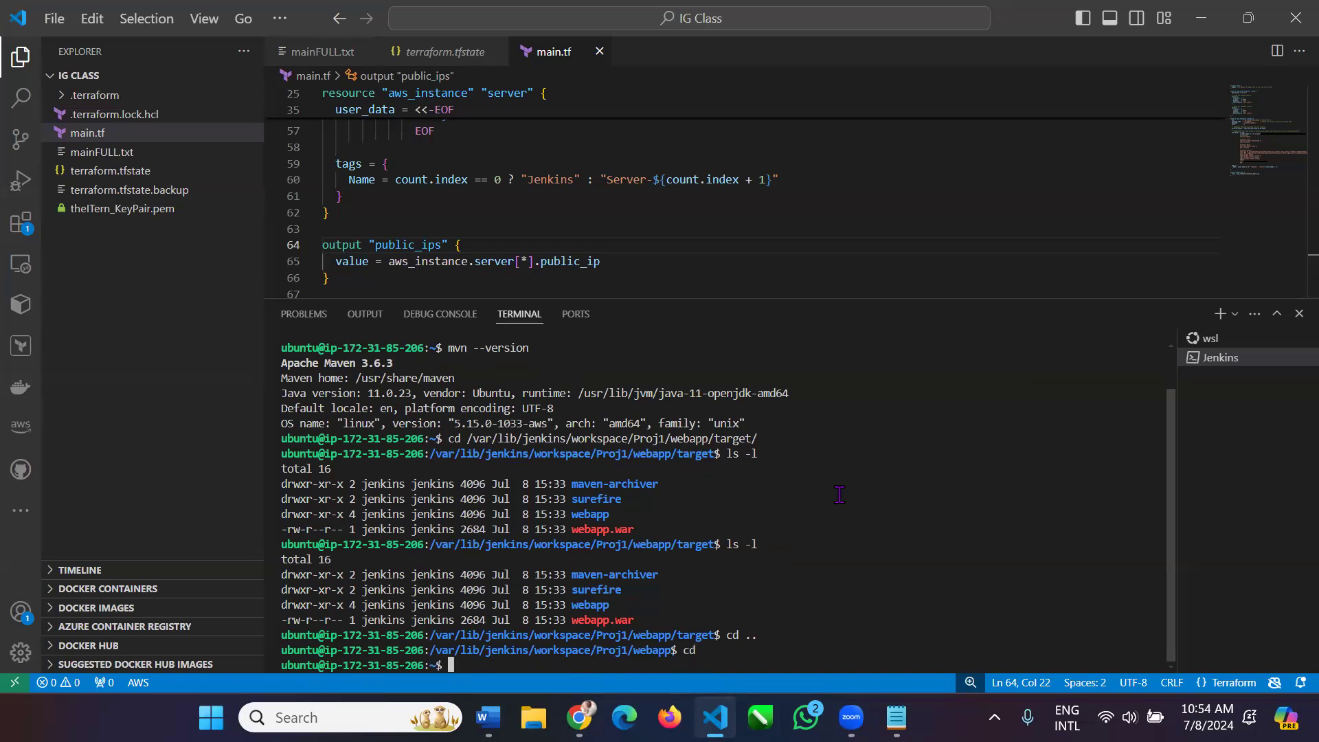
# Change into /var/lib/jenkins/workspace/Proj3/webapp/ and list its contents in long format
pyautogui.write('cd')
pyautogui.hotkey('ctrl', 'v')
pyautogui.press('Return')
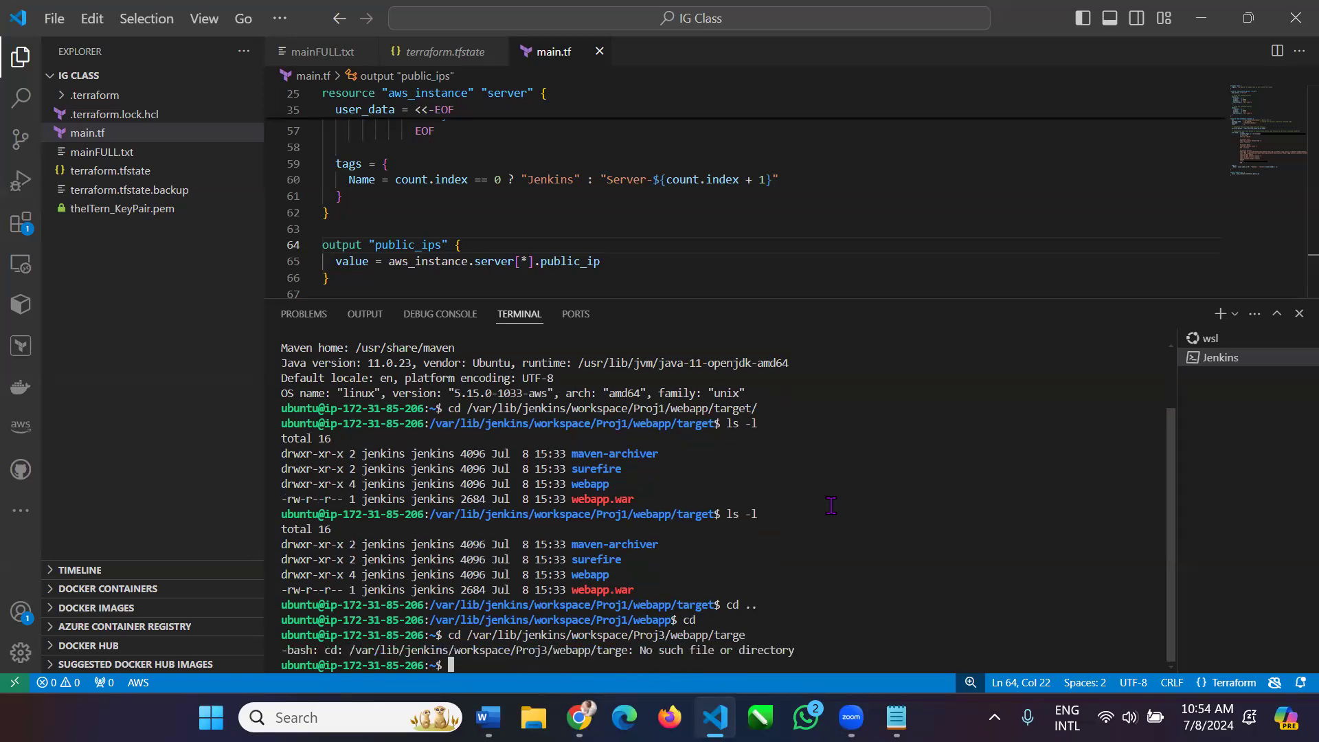
pyautogui.press('Up')
pyautogui.press('BackSpace')
pyautogui.press('BackSpace')
pyautogui.press('BackSpace')
pyautogui.press('BackSpace')
pyautogui.press('BackSpace')
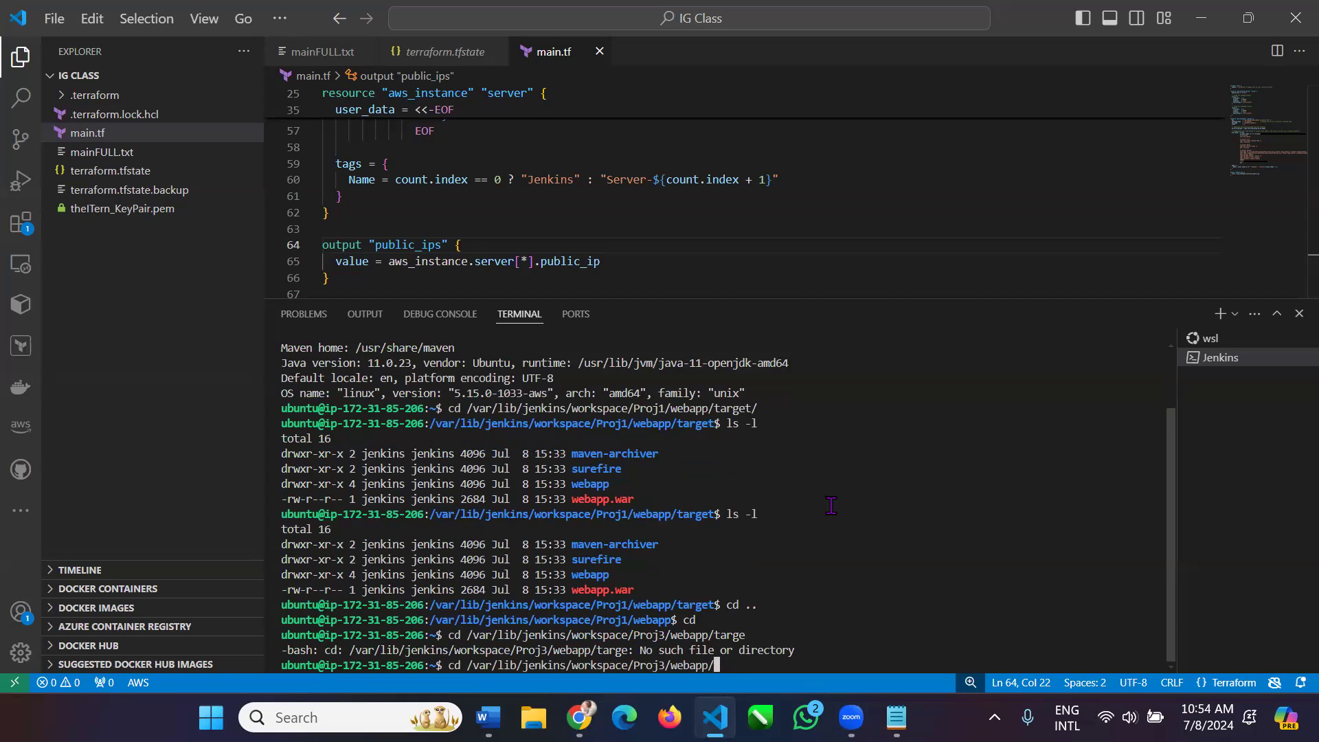
pyautogui.press('Return')
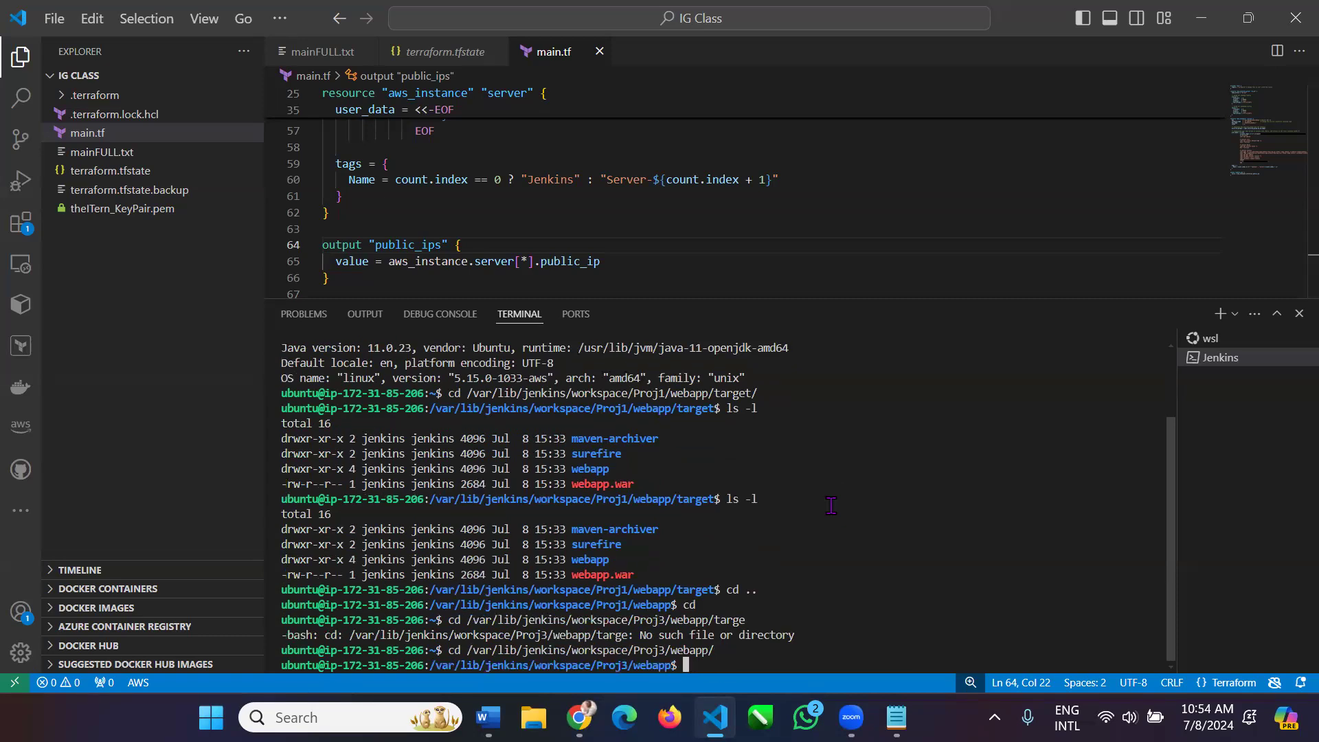
pyautogui.write('ls -l')
pyautogui.press('Return')
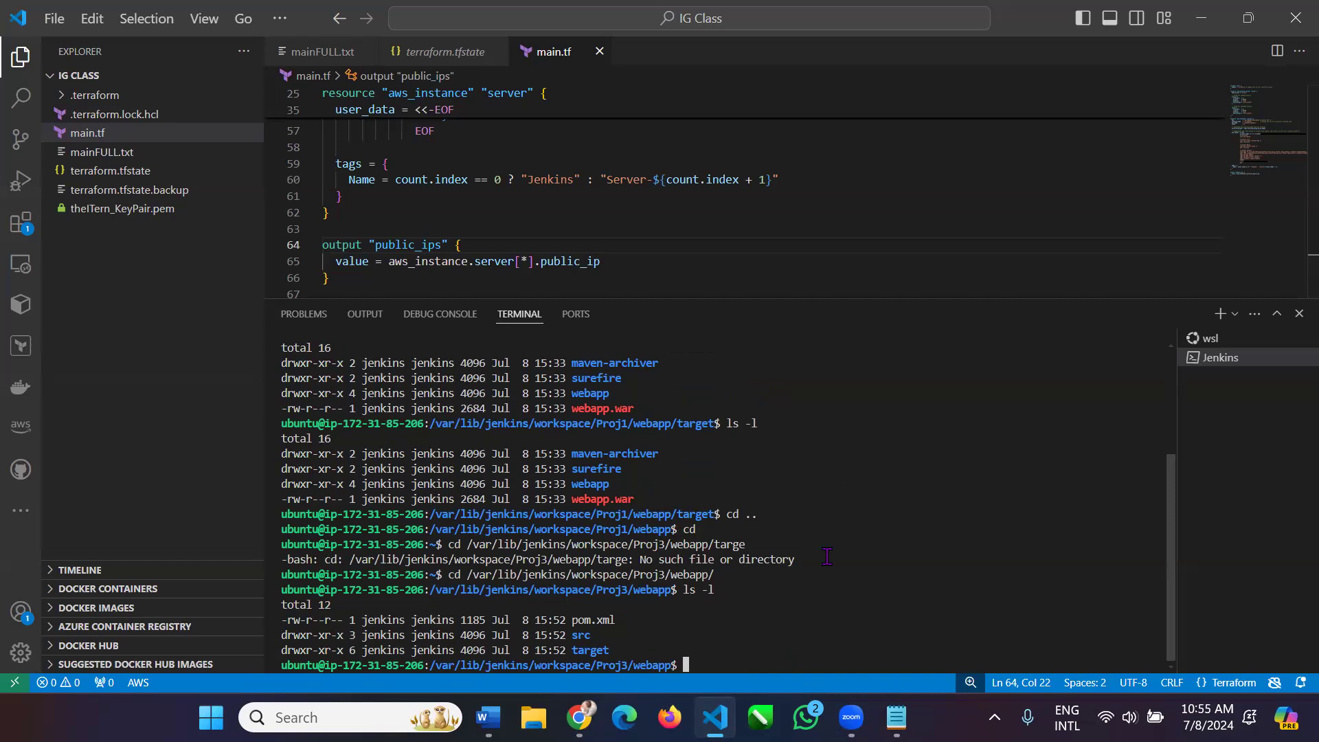
# Enter the target folder, list its files, and highlight the generated webapp.war artifact
pyautogui.write('cd ta')
pyautogui.press('Tab')
pyautogui.press('Return')
pyautogui.write('ls -l')
pyautogui.press('Return')
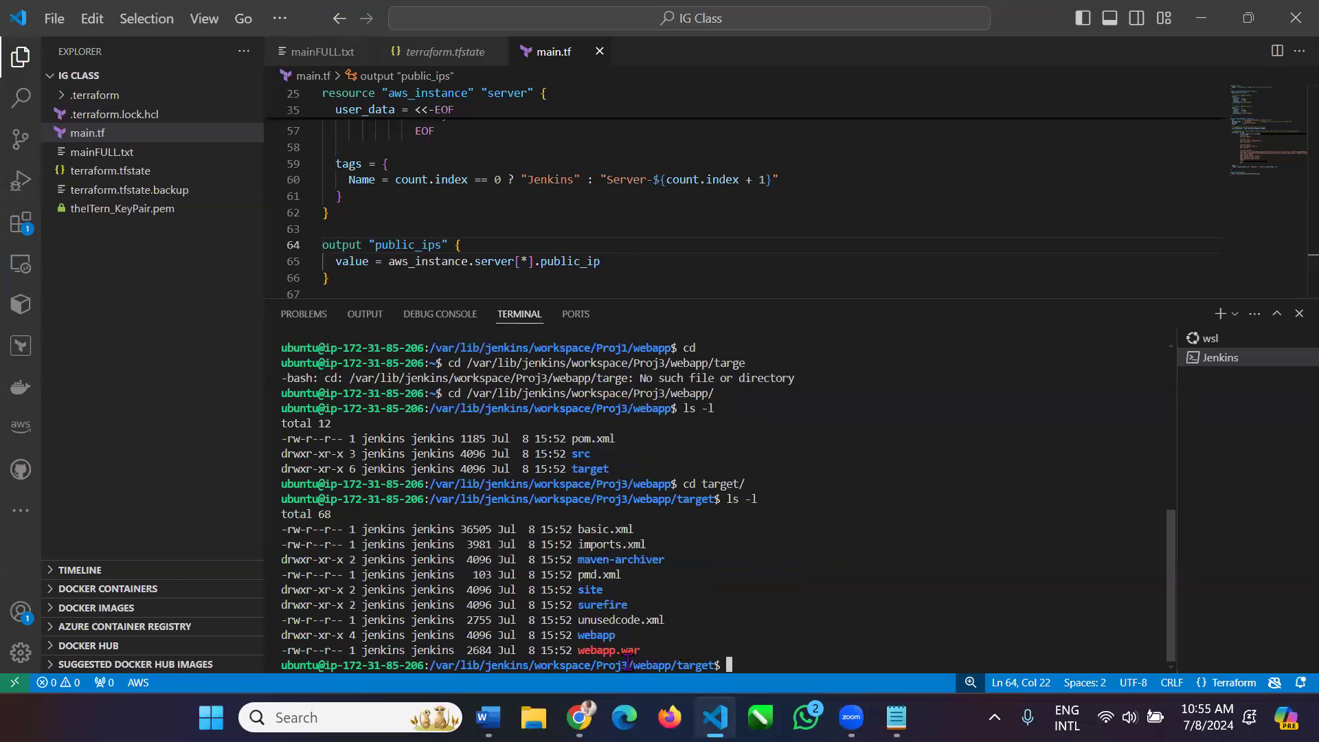
pyautogui.moveTo(594, 665); pyautogui.dragTo(631, 661)
pyautogui.moveTo(643, 651); pyautogui.dragTo(577, 647)
pyautogui.click(870, 600)
# Move up three levels to the Jenkins workspace folder and list its project directories in long format
pyautogui.write('cd ..')
pyautogui.press('Return')
pyautogui.write('cd ')
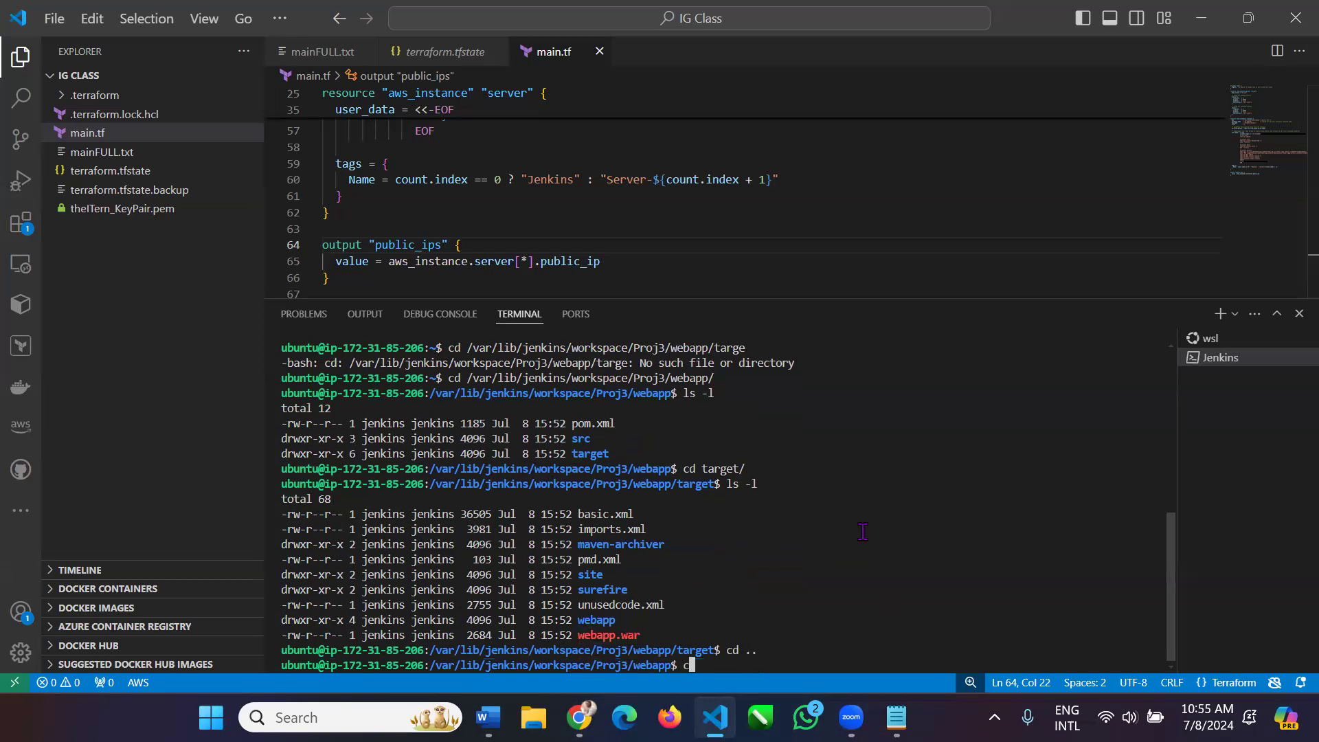
pyautogui.write('..')
pyautogui.press('Return')
pyautogui.write('cd ')
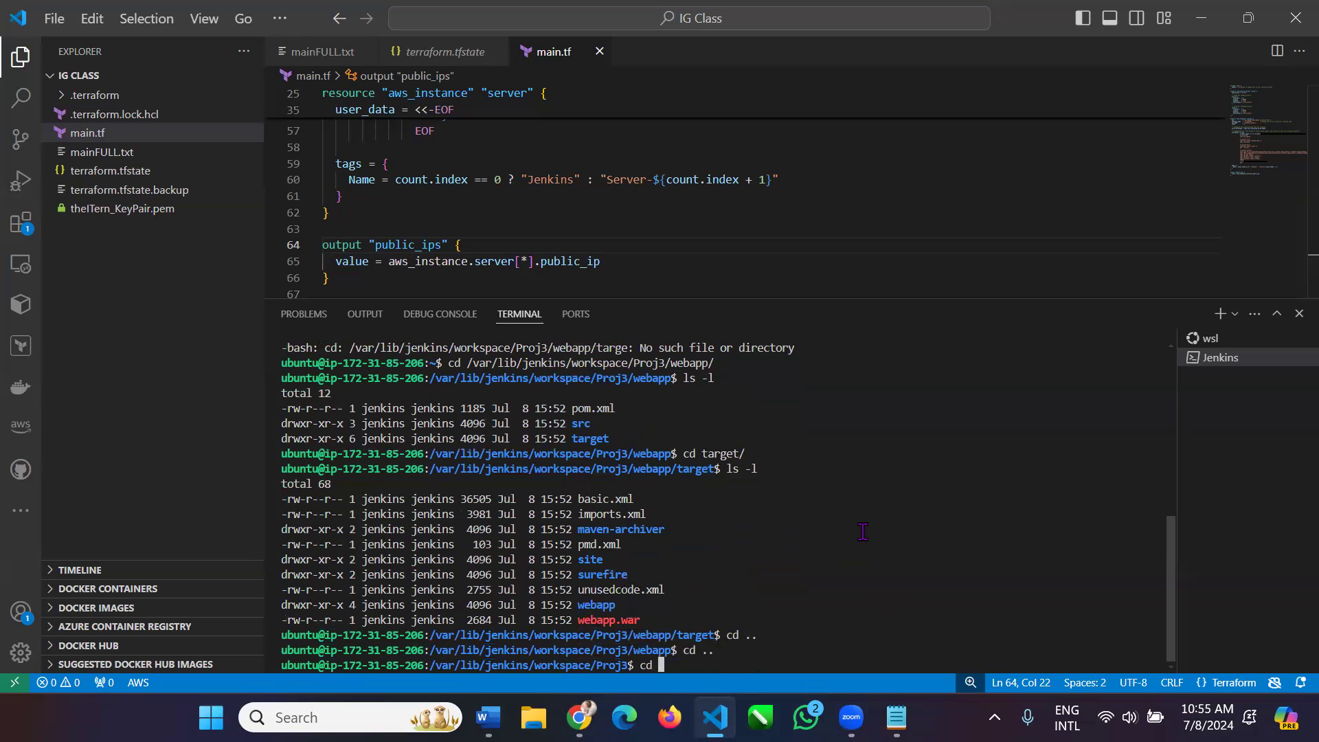
pyautogui.write('..')
pyautogui.press('Return')
pyautogui.write('ls -l')
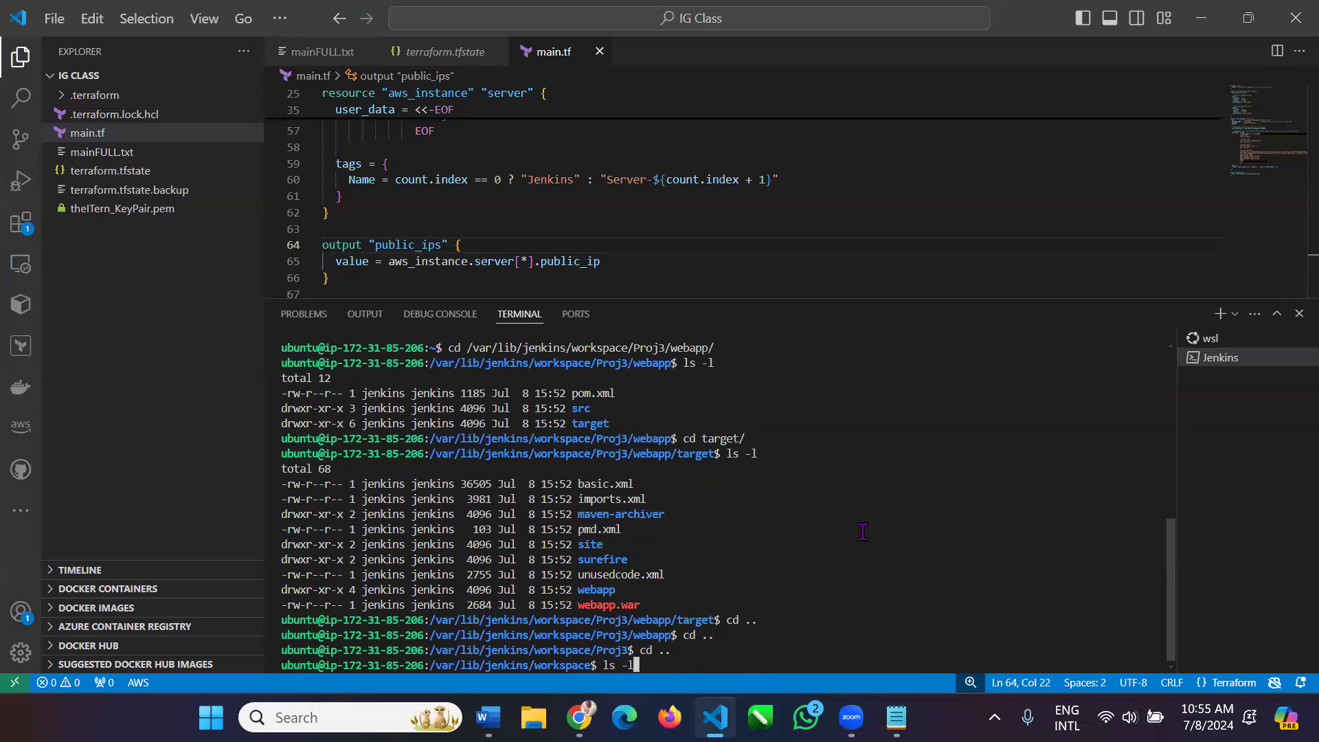
pyautogui.press('Return')
# Highlight the Proj1, Proj2 and Proj3 workspace folder entries in the listing
pyautogui.moveTo(632, 574); pyautogui.dragTo(553, 605)
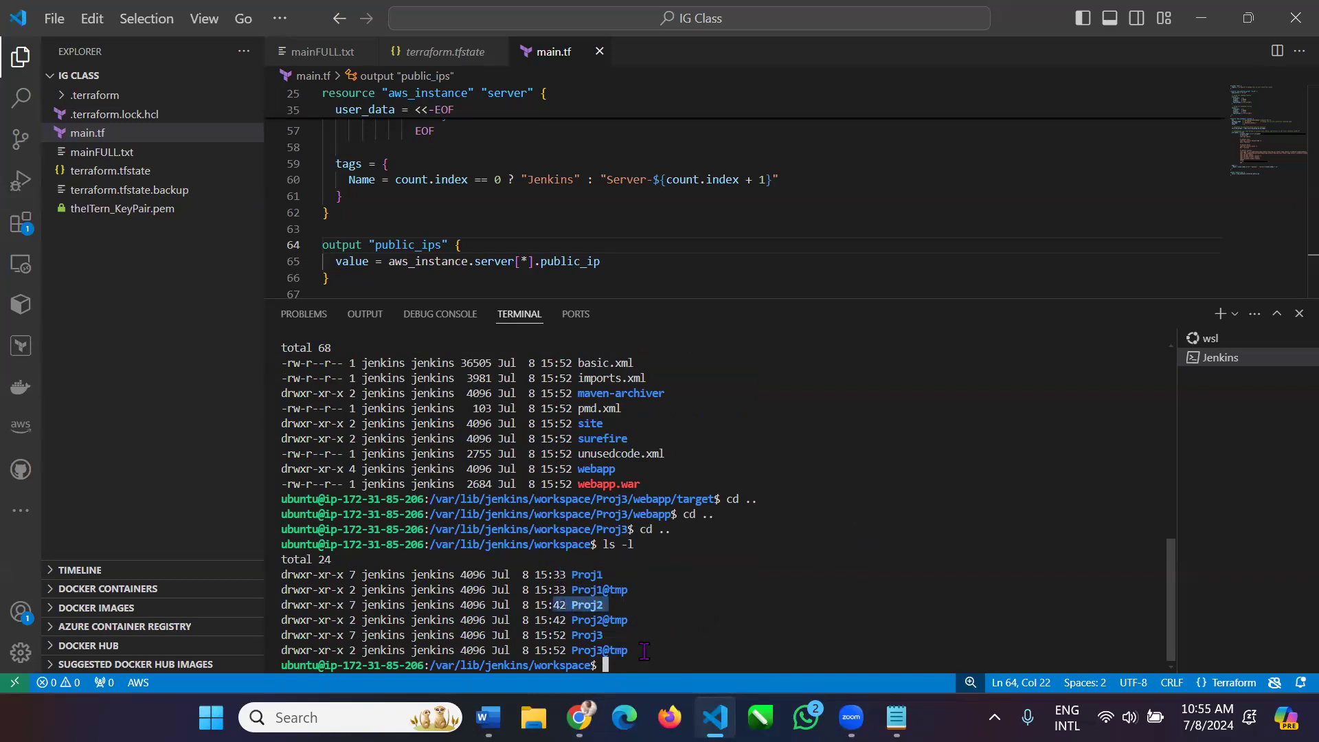
pyautogui.moveTo(618, 634); pyautogui.dragTo(533, 633)
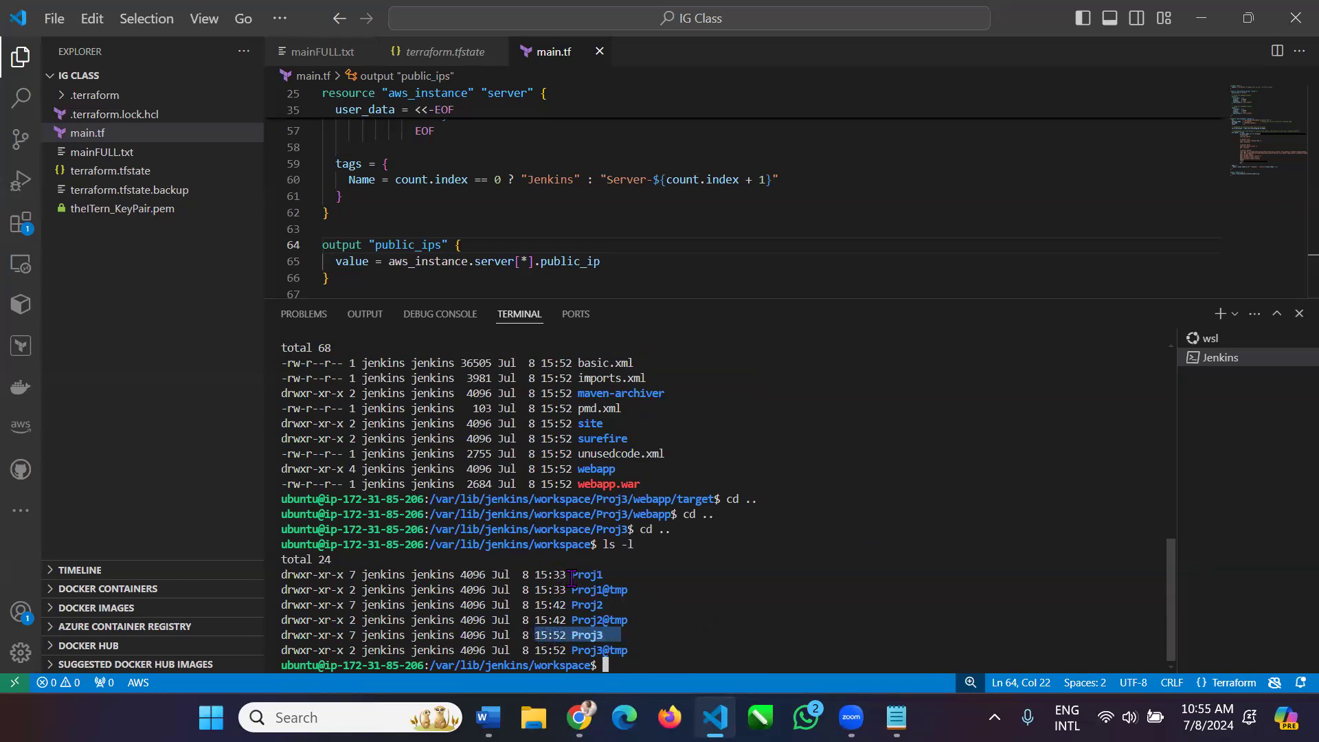
pyautogui.moveTo(609, 572); pyautogui.dragTo(300, 574)
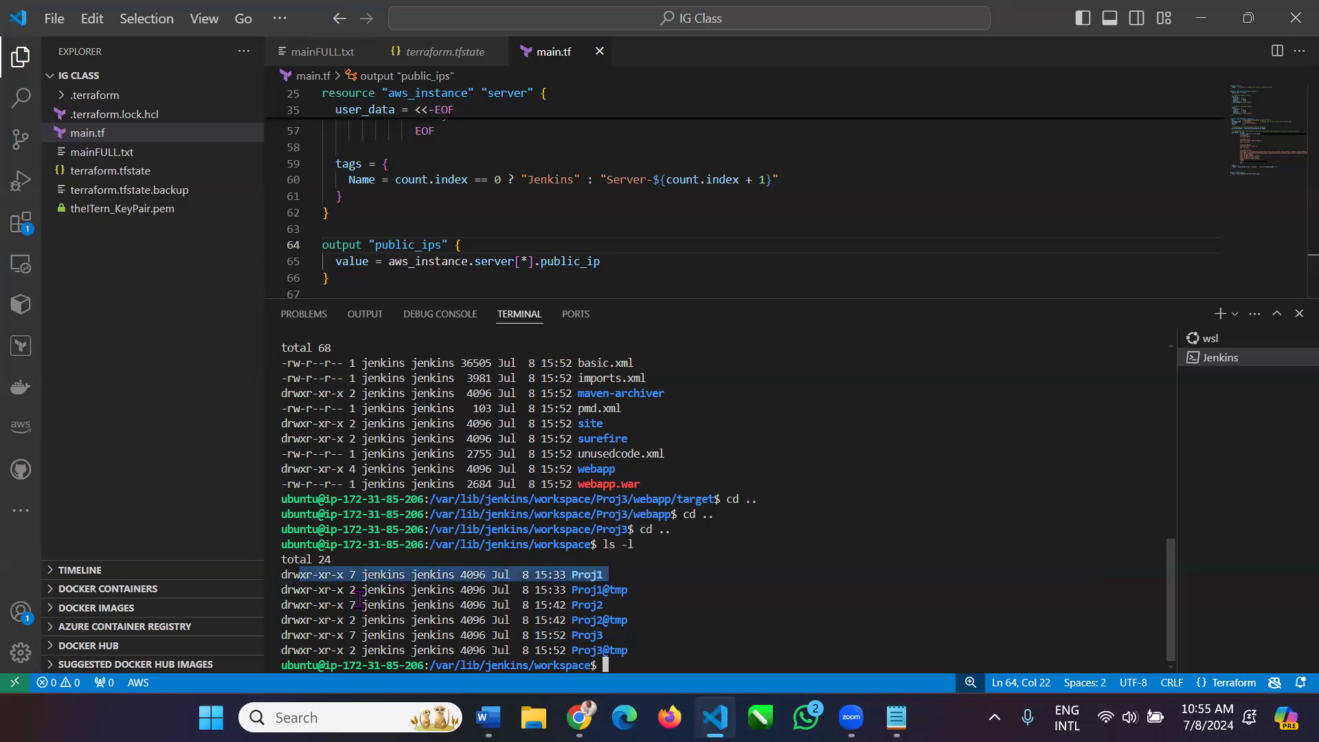
pyautogui.click(600, 574)
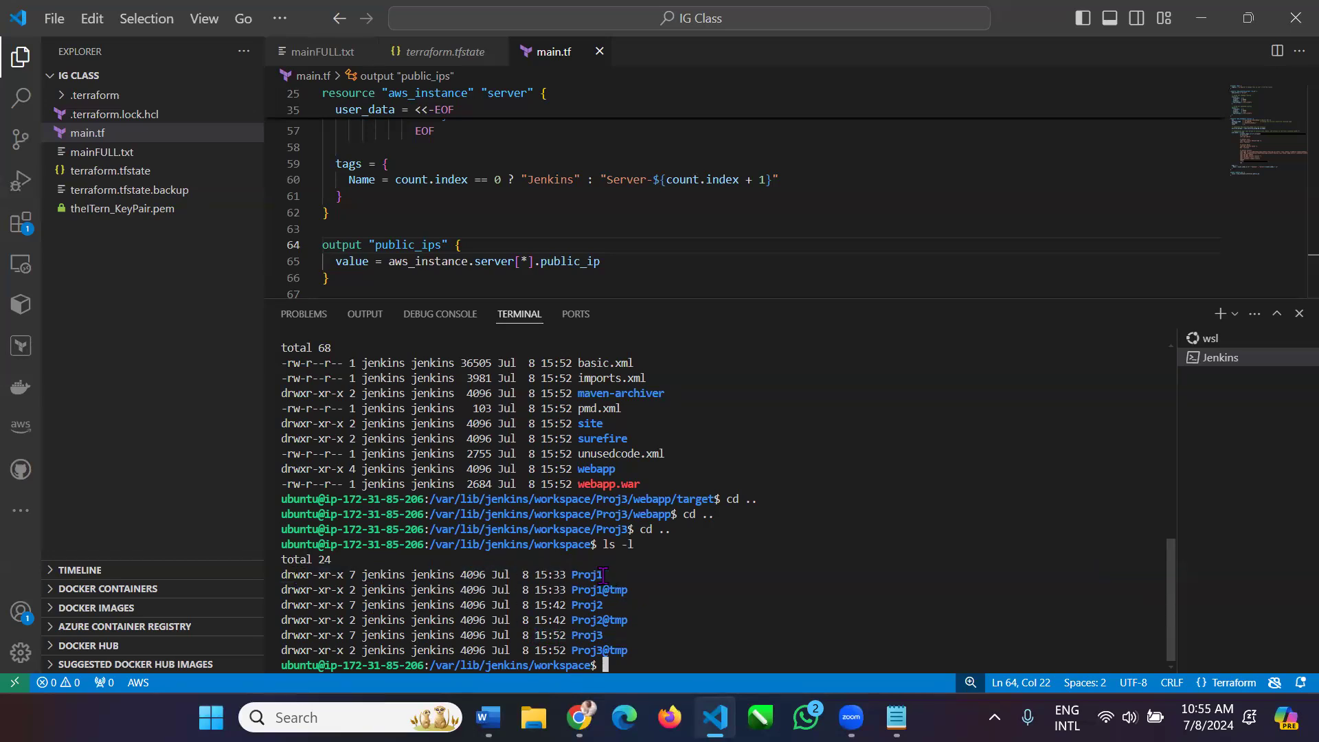
pyautogui.moveTo(610, 606); pyautogui.dragTo(547, 606)
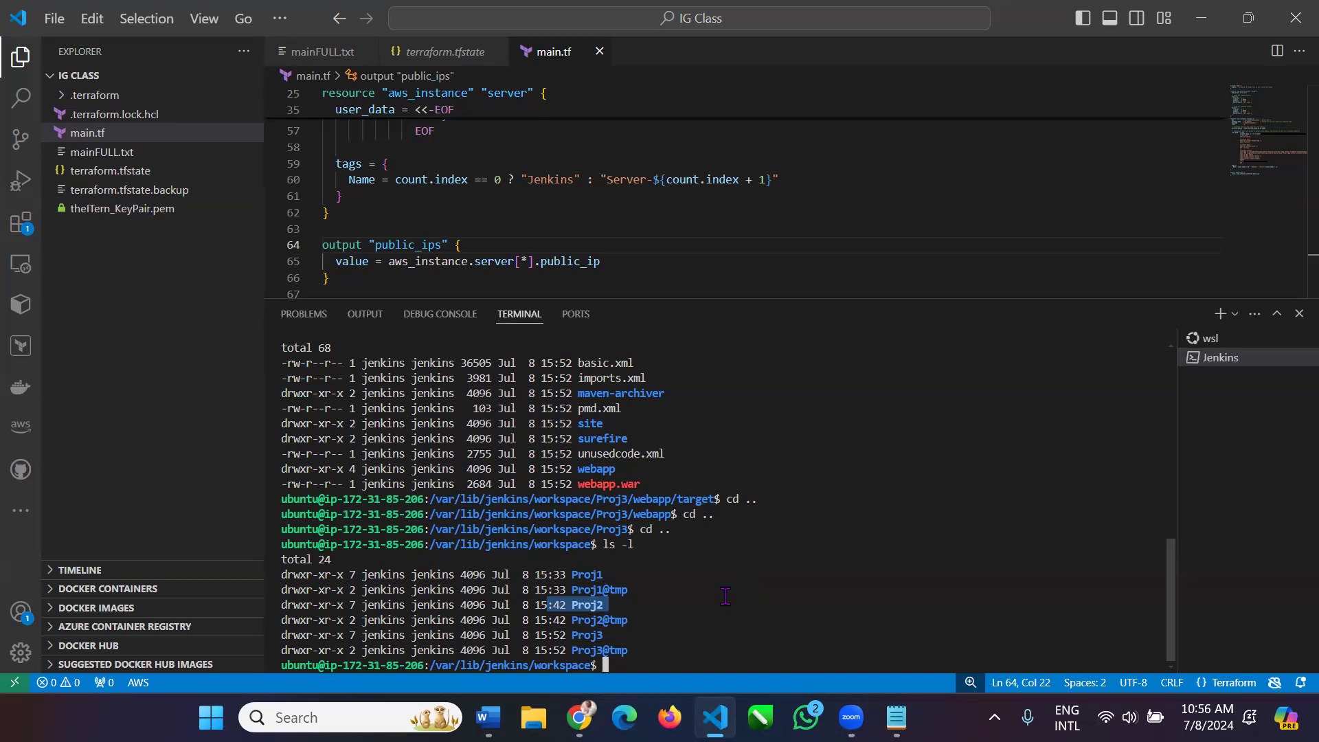
# Switch to the Proj3 build #1 console output and highlight webapp.war in the Building war path
pyautogui.moveTo(579, 717)
pyautogui.click(635, 583)
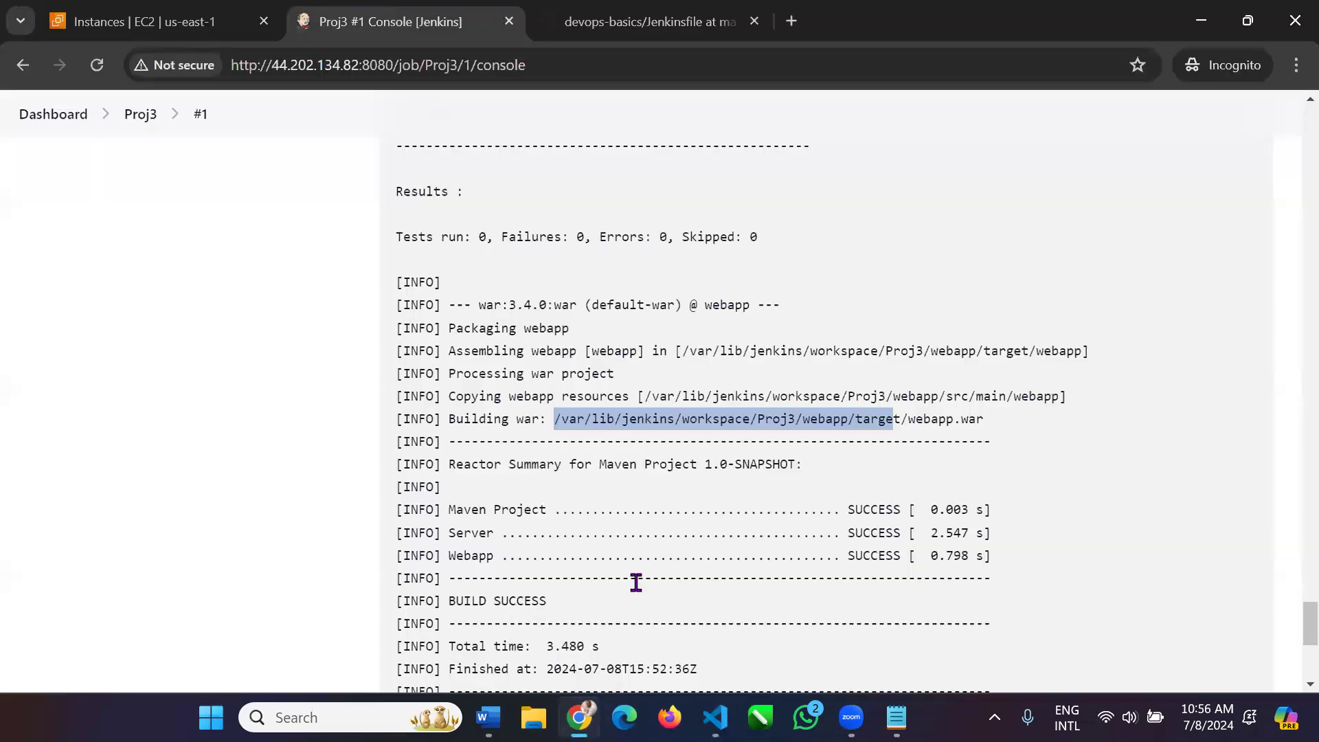
pyautogui.moveTo(976, 421); pyautogui.dragTo(998, 428)
pyautogui.moveTo(927, 403); pyautogui.dragTo(908, 420)
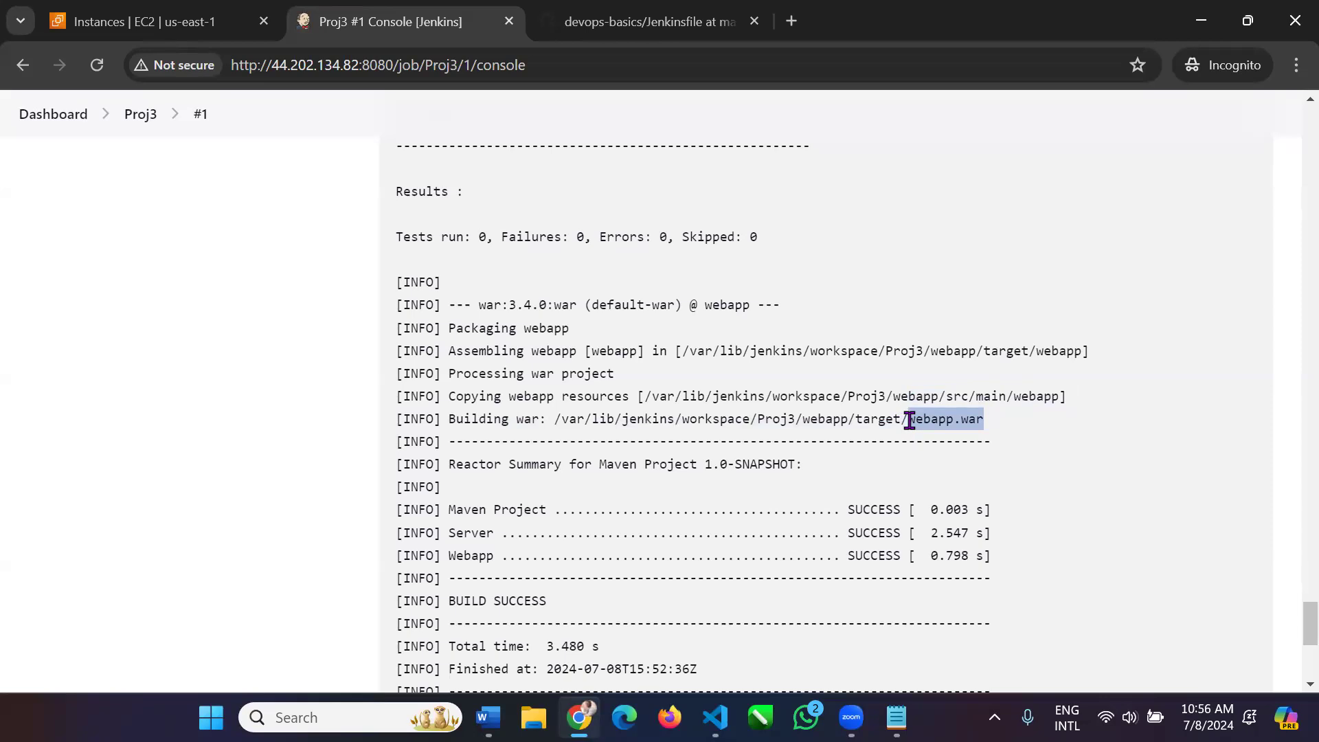
pyautogui.click(907, 423)
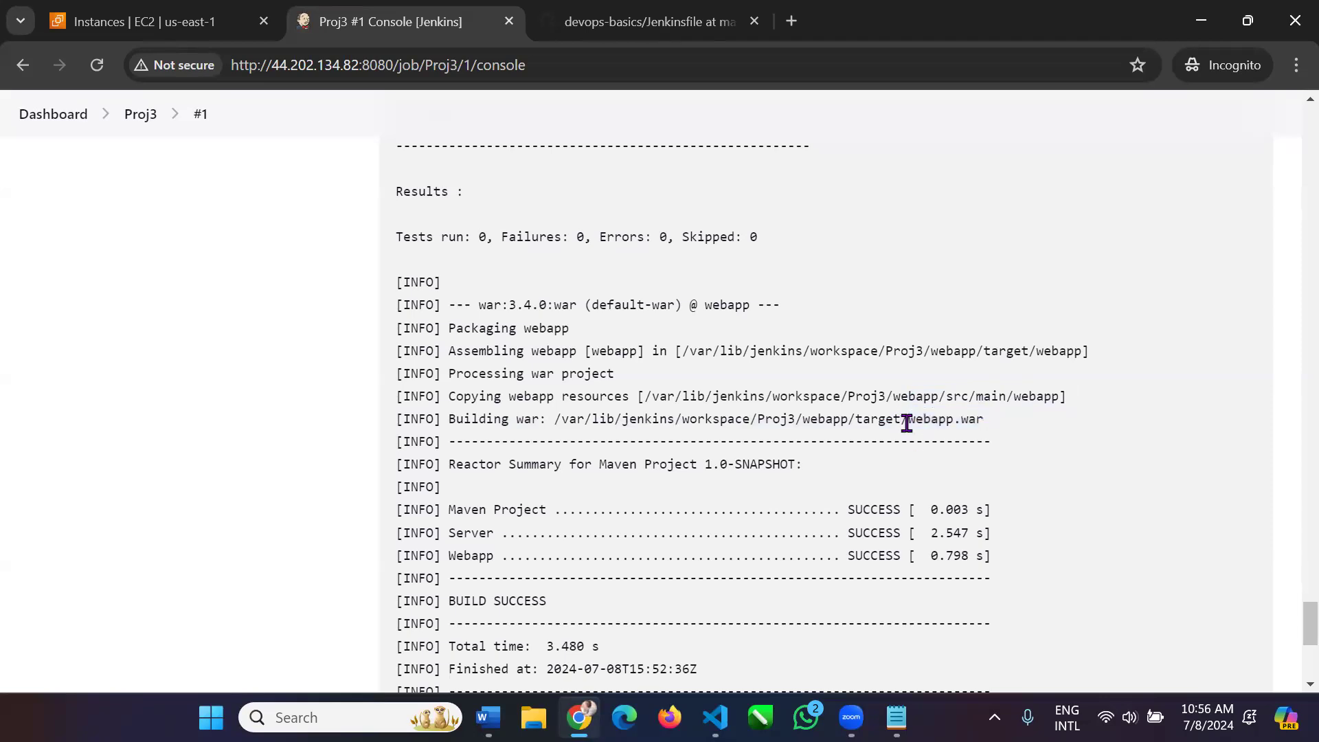
pyautogui.moveTo(907, 423); pyautogui.dragTo(994, 425)
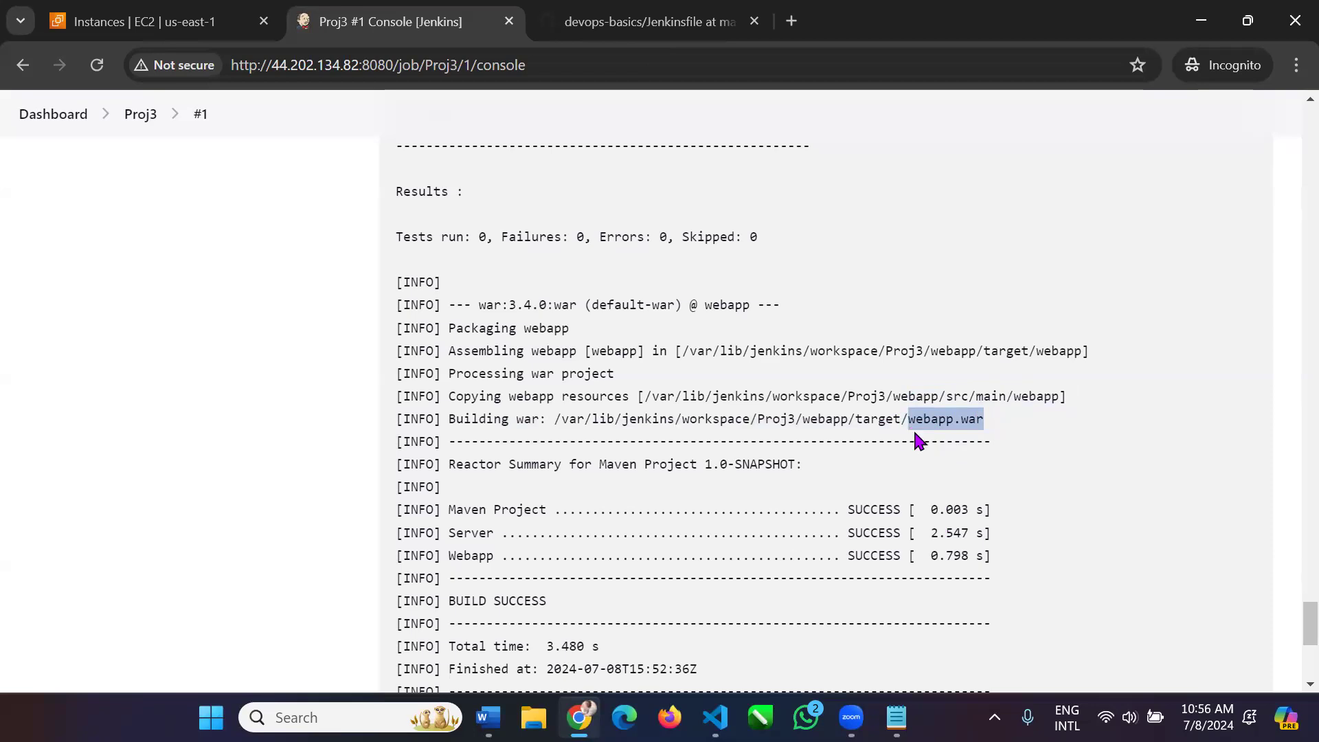
pyautogui.moveTo(913, 422); pyautogui.dragTo(979, 416)
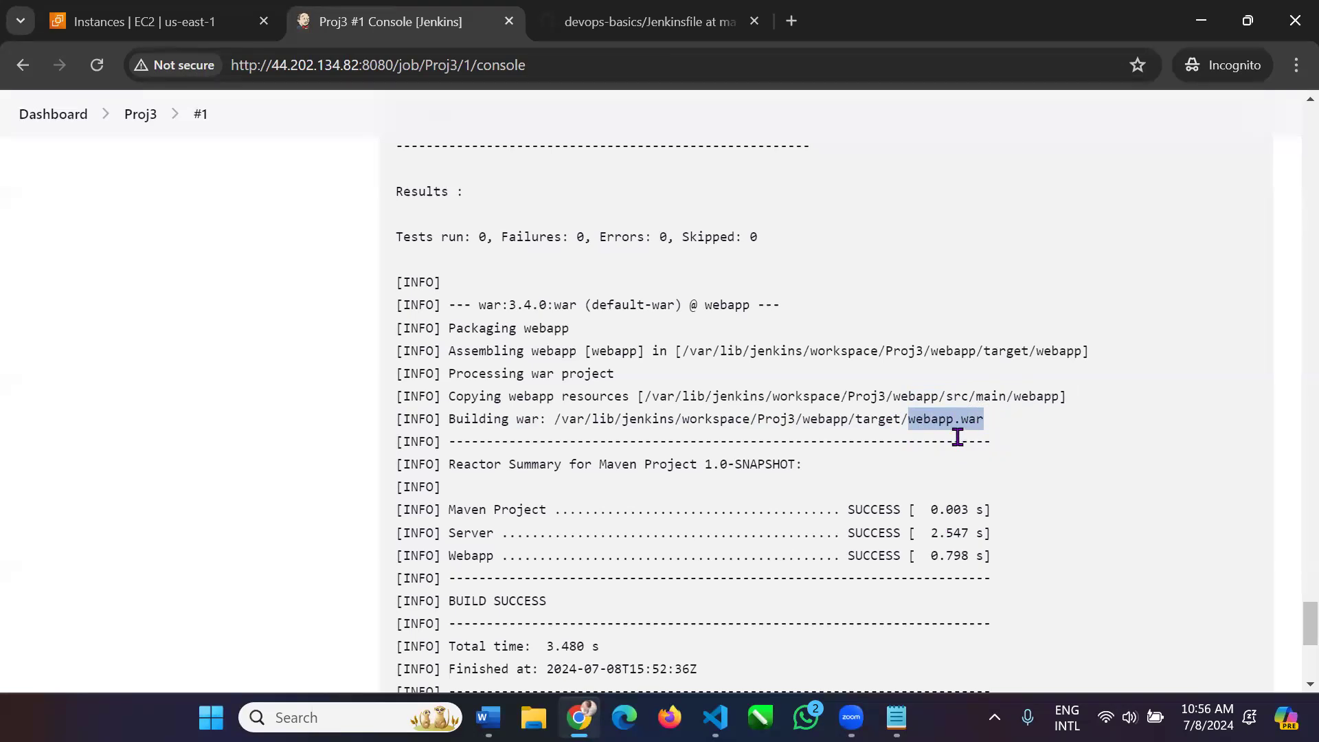
pyautogui.moveTo(907, 419); pyautogui.dragTo(994, 419)
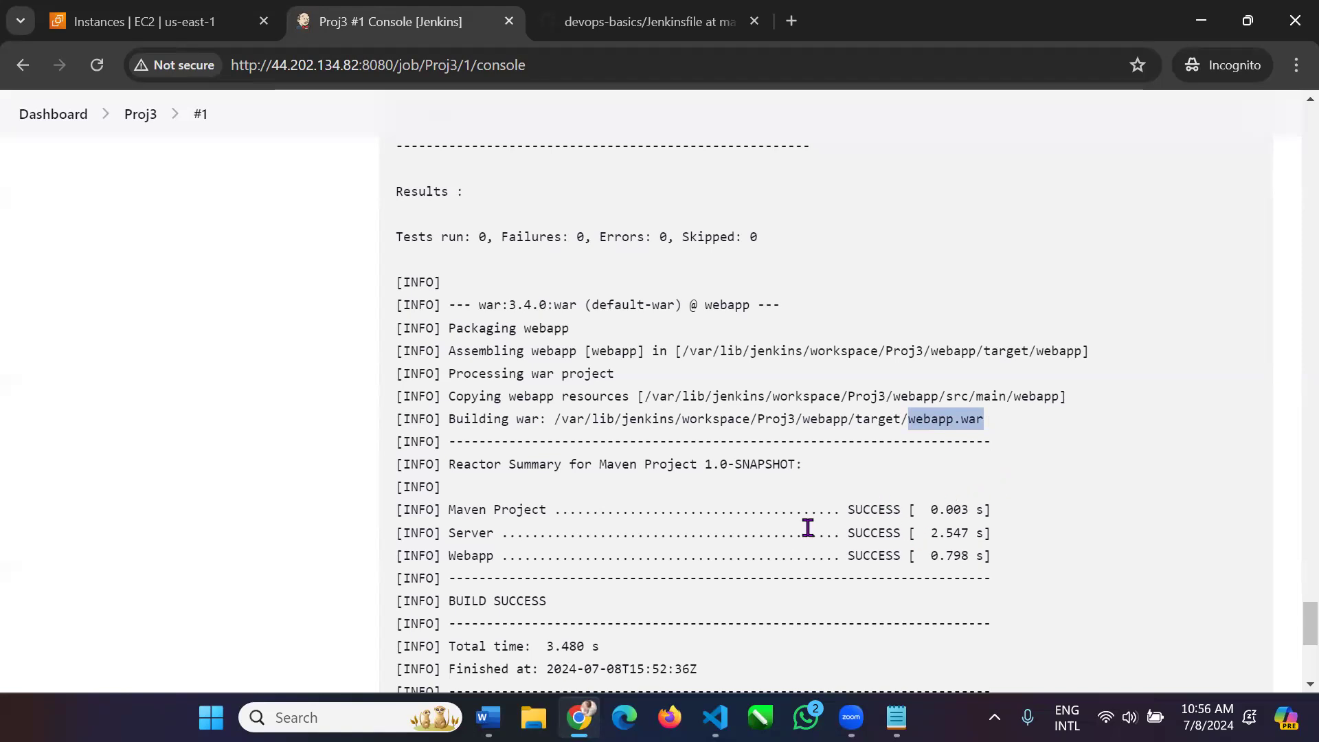
# Scroll up through the build #1 console output to review the earlier pipeline stages
pyautogui.click(650, 404)
pyautogui.scroll(12, 719, 400)
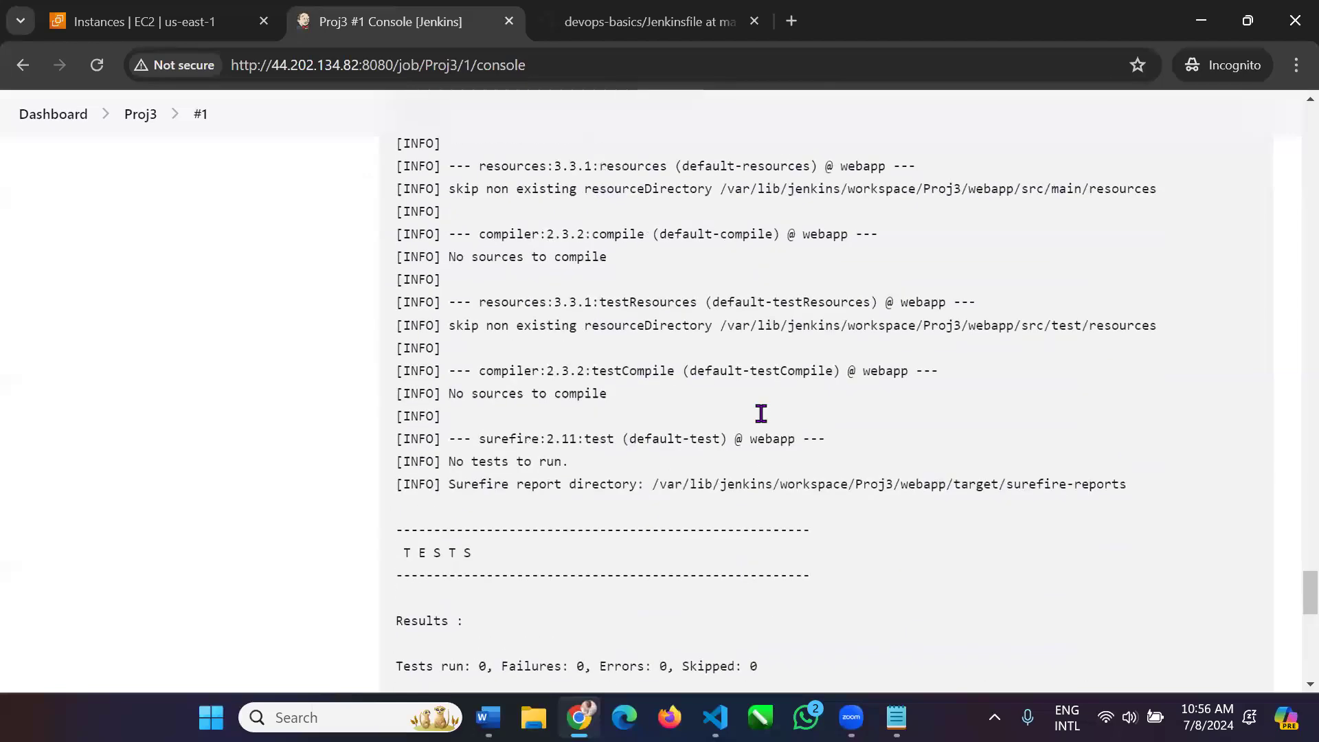
pyautogui.scroll(20, 761, 412)
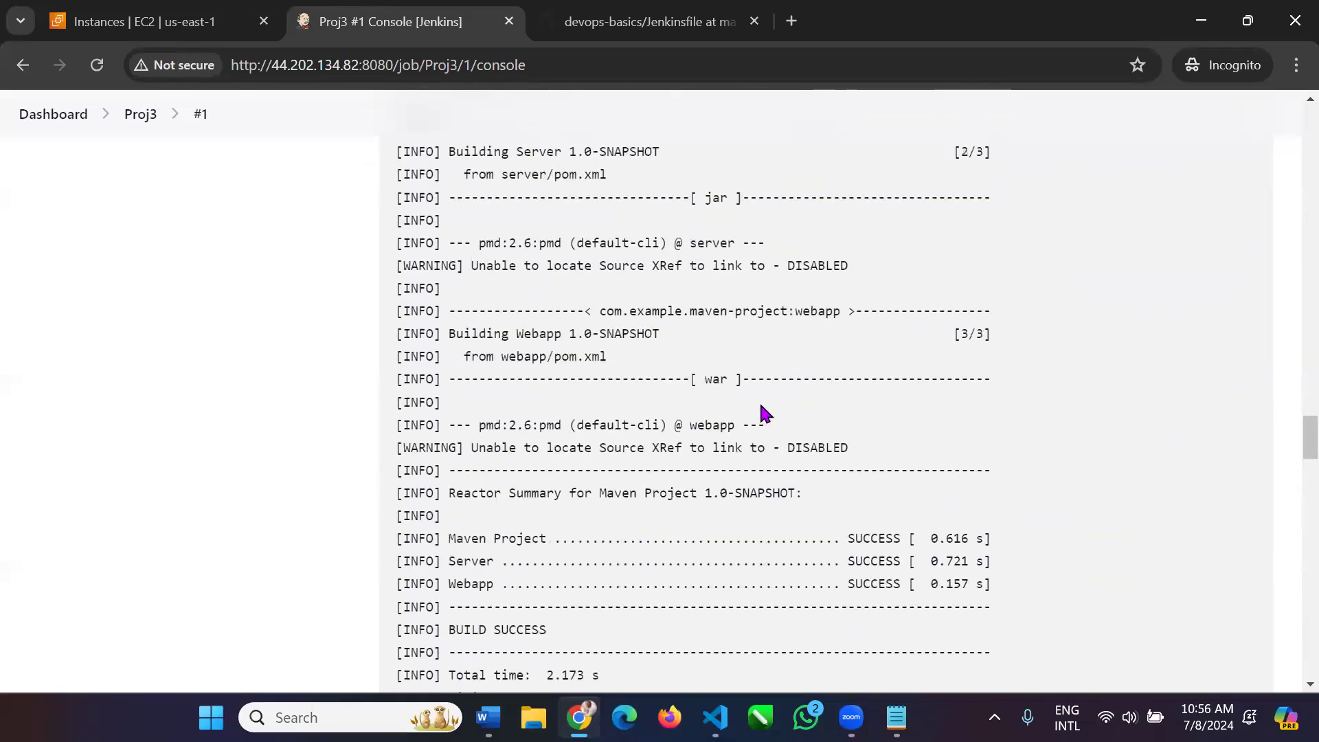
pyautogui.scroll(2, 761, 401)
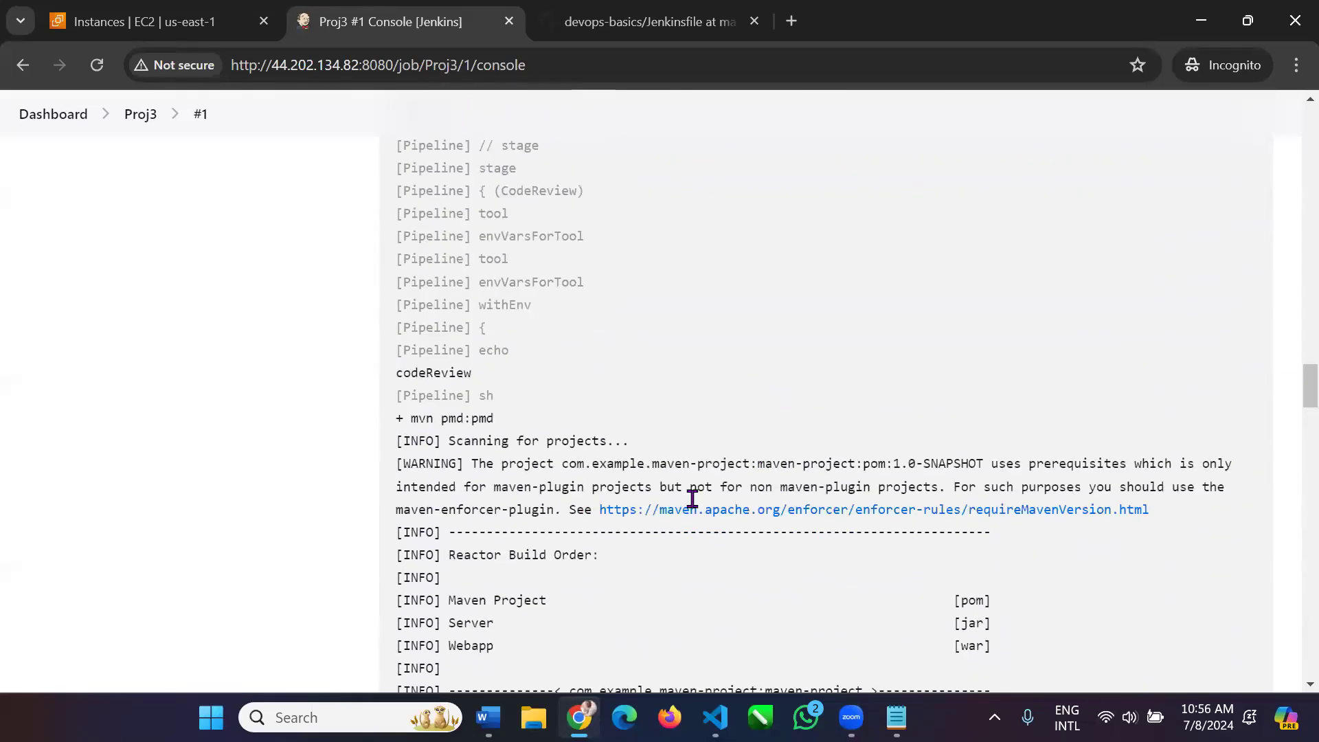
pyautogui.scroll(3, 695, 454)
pyautogui.scroll(4, 695, 451)
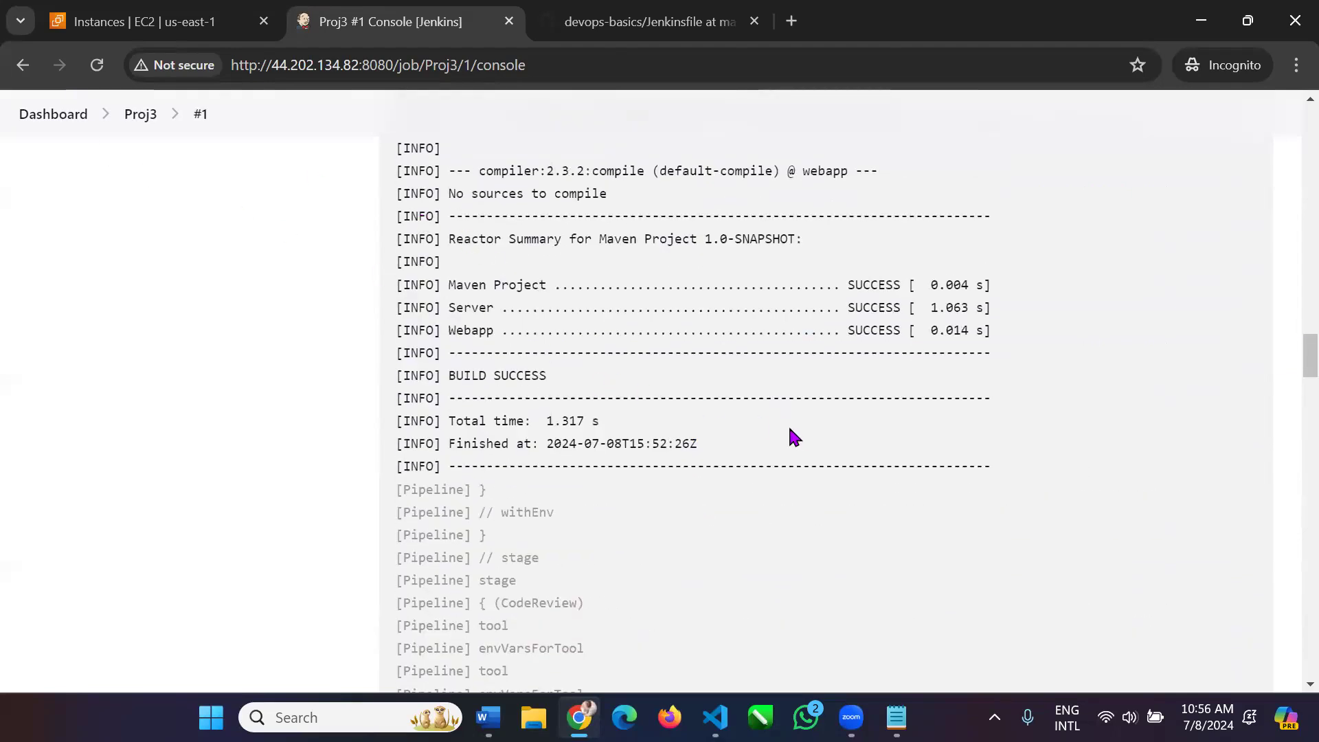
pyautogui.scroll(5, 788, 423)
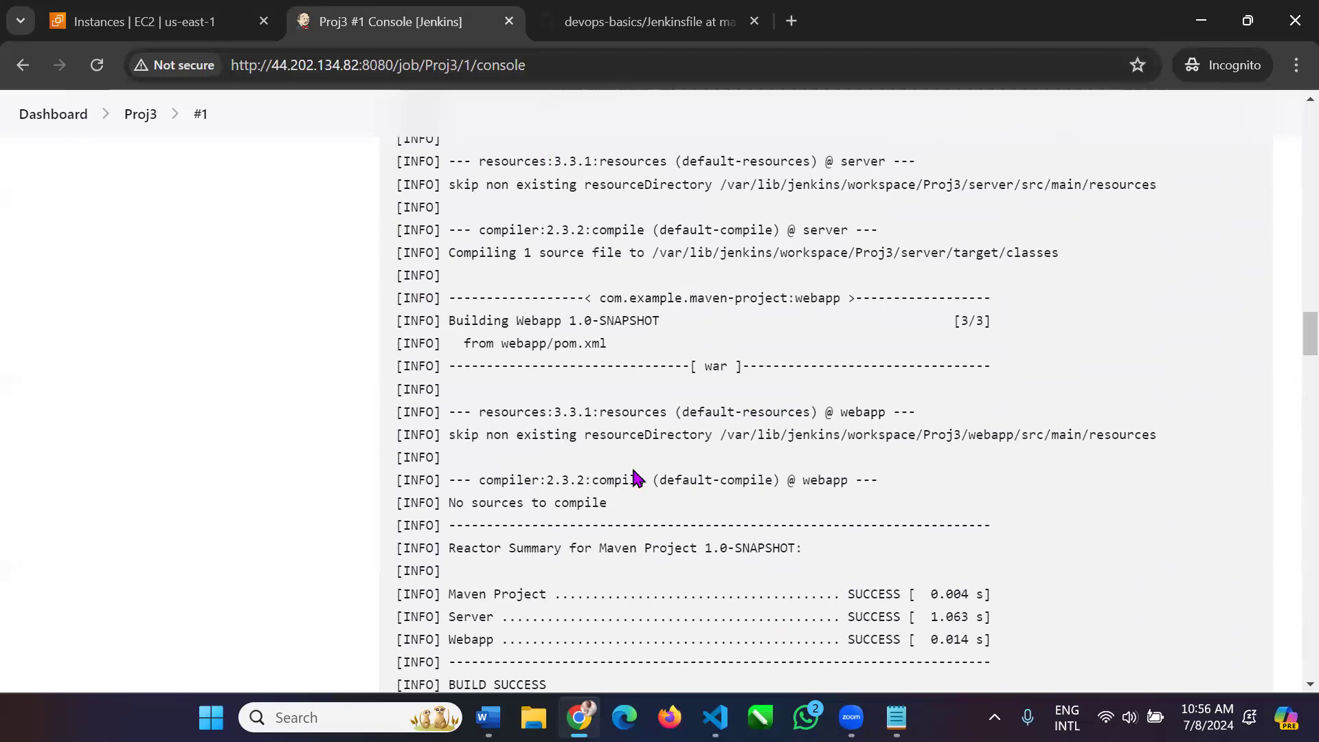
# Return to VS Code and switch from the Jenkins terminal to the local wsl terminal
pyautogui.moveTo(715, 715)
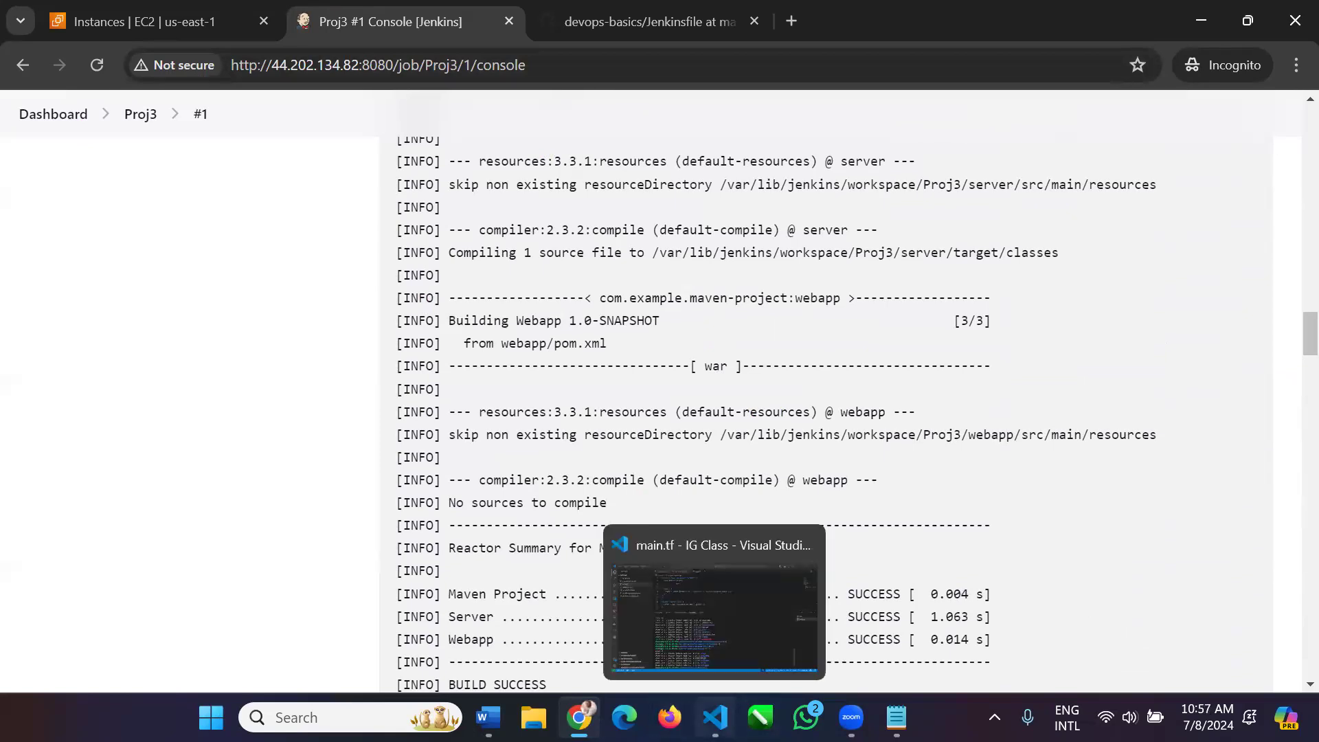
pyautogui.click(728, 619)
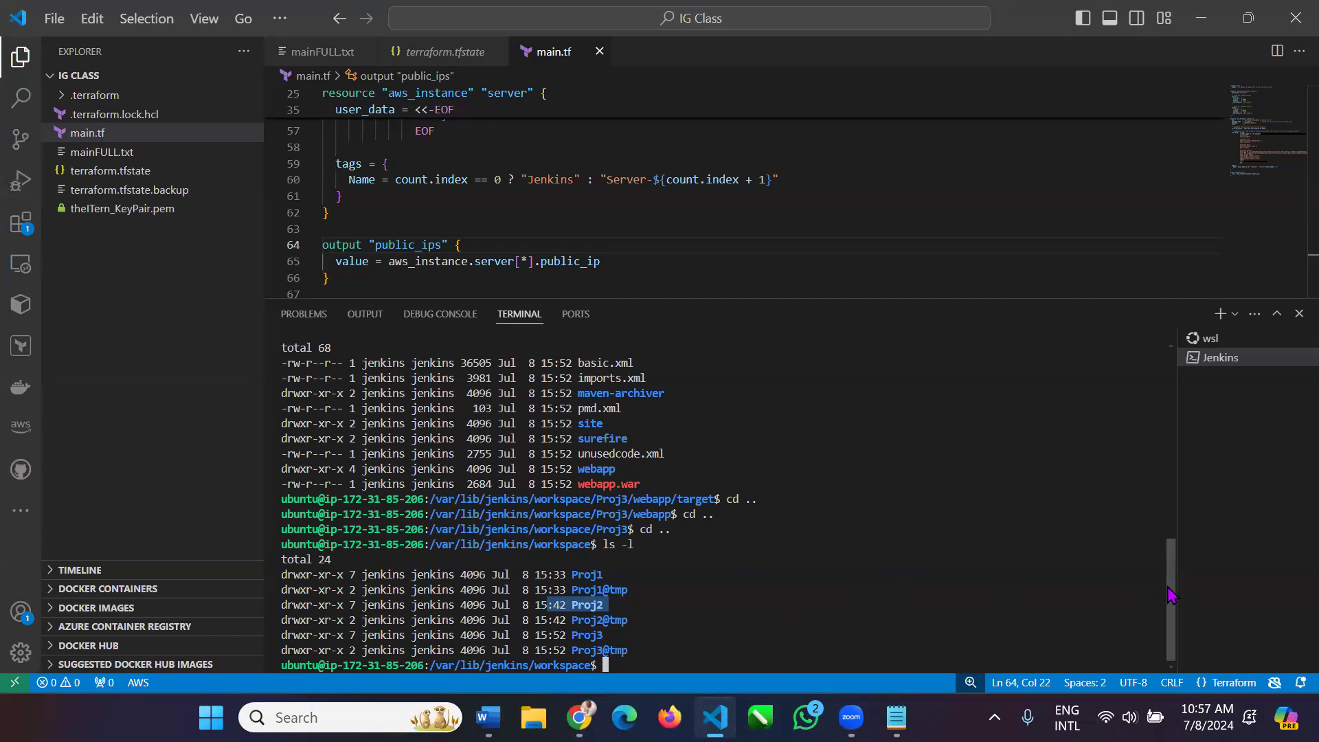
pyautogui.moveTo(1172, 596); pyautogui.dragTo(1188, 362)
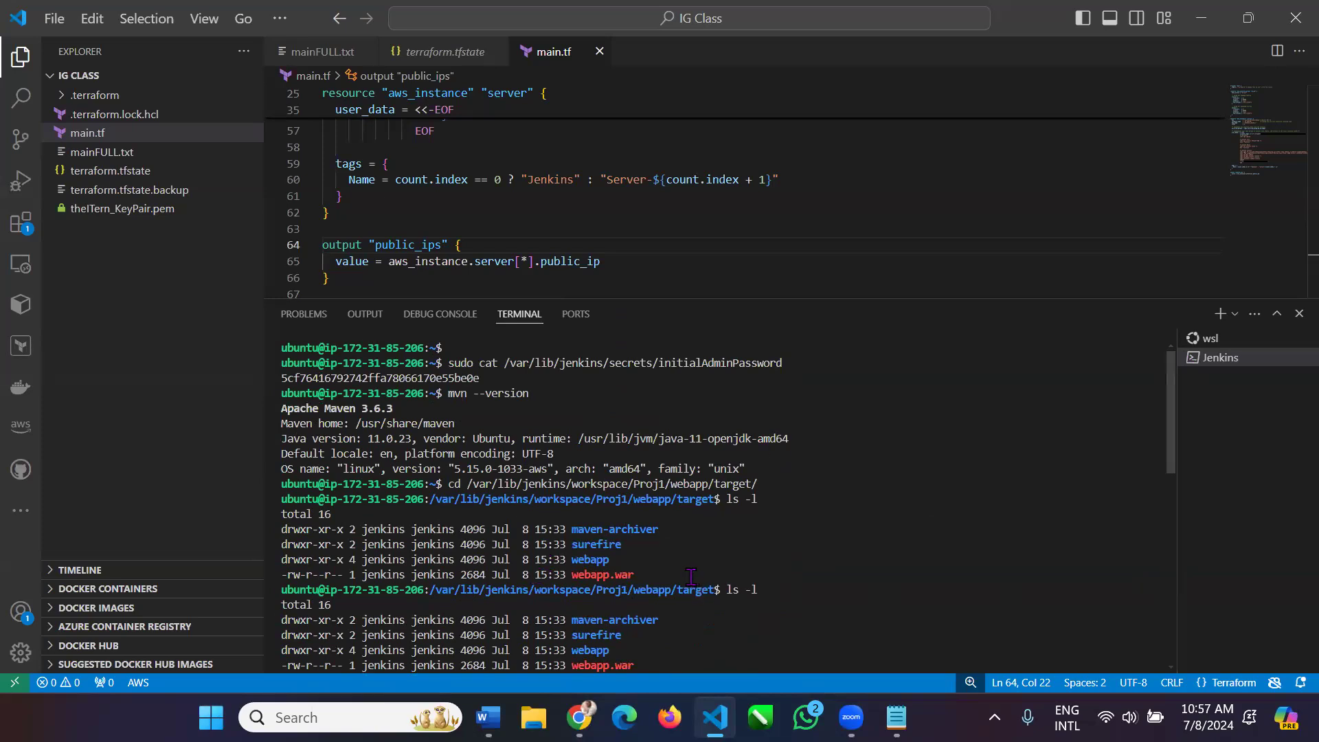
pyautogui.scroll(-7, 698, 585)
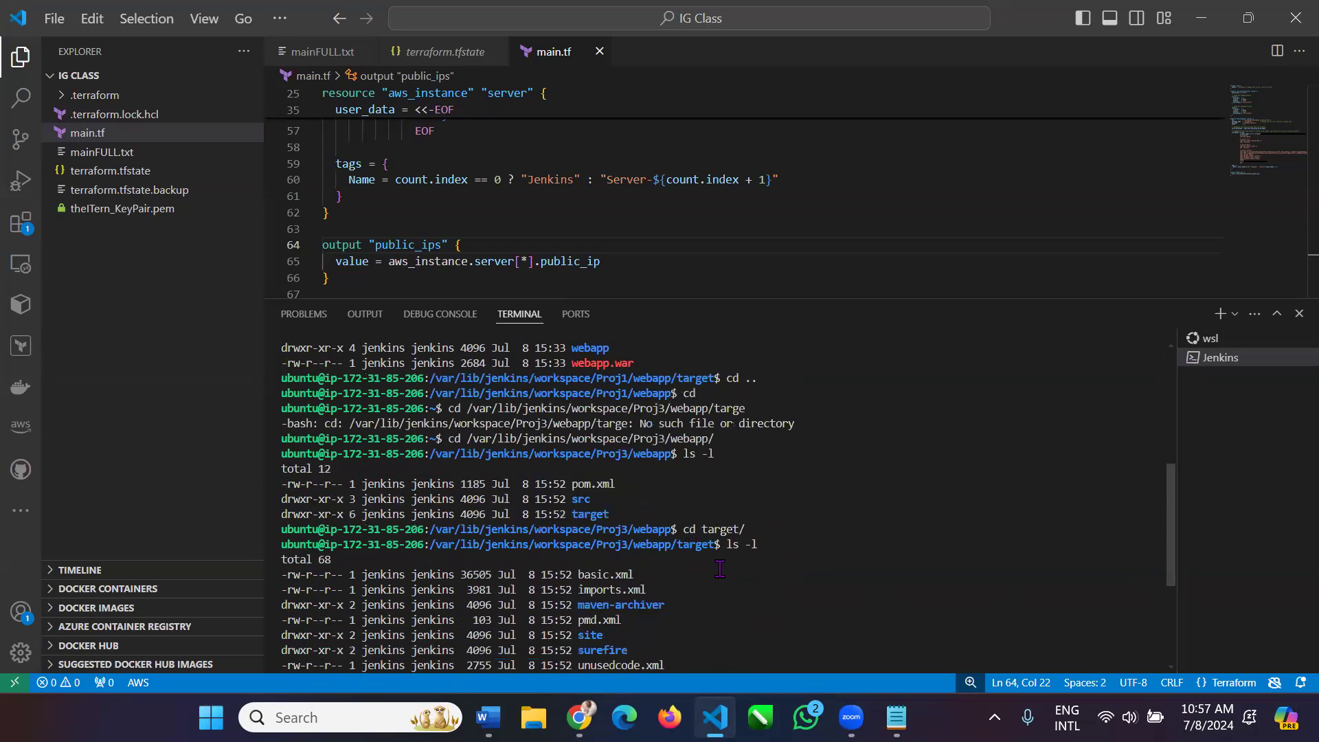
pyautogui.click(1227, 367)
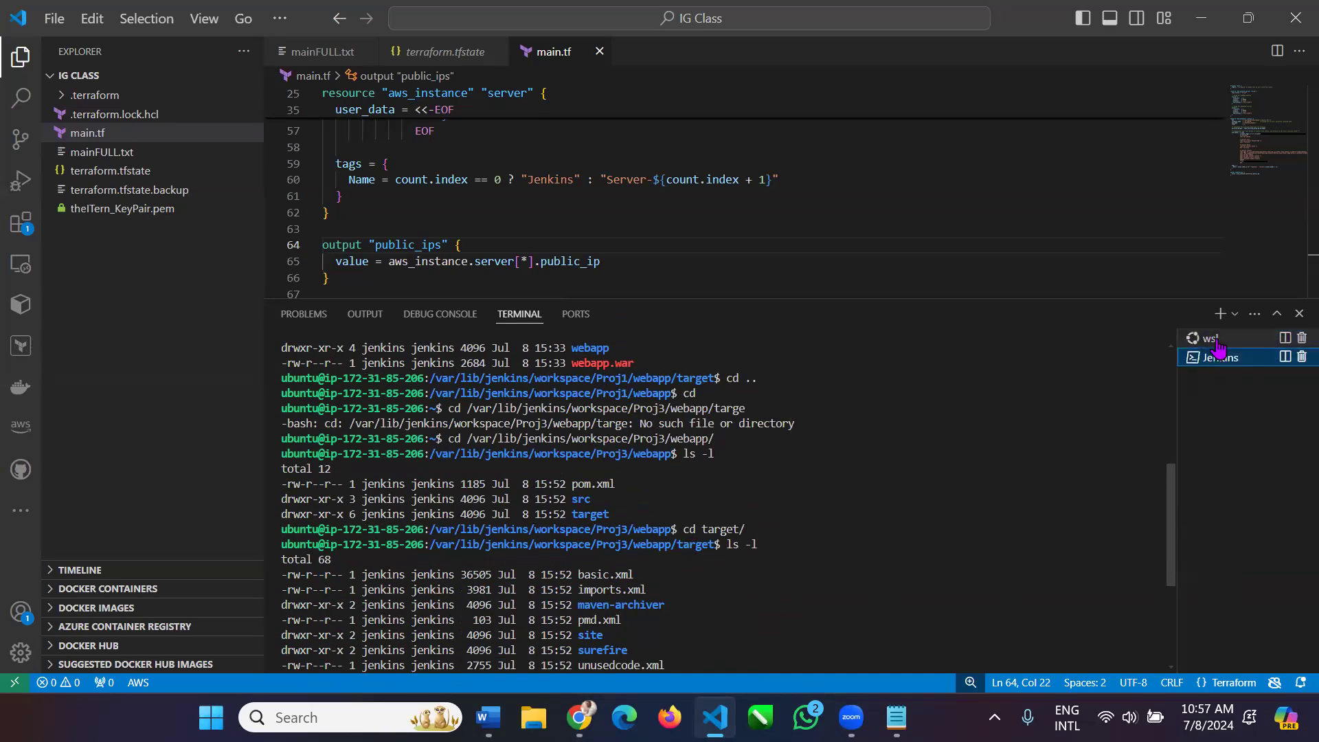
pyautogui.click(1210, 339)
pyautogui.click(971, 375)
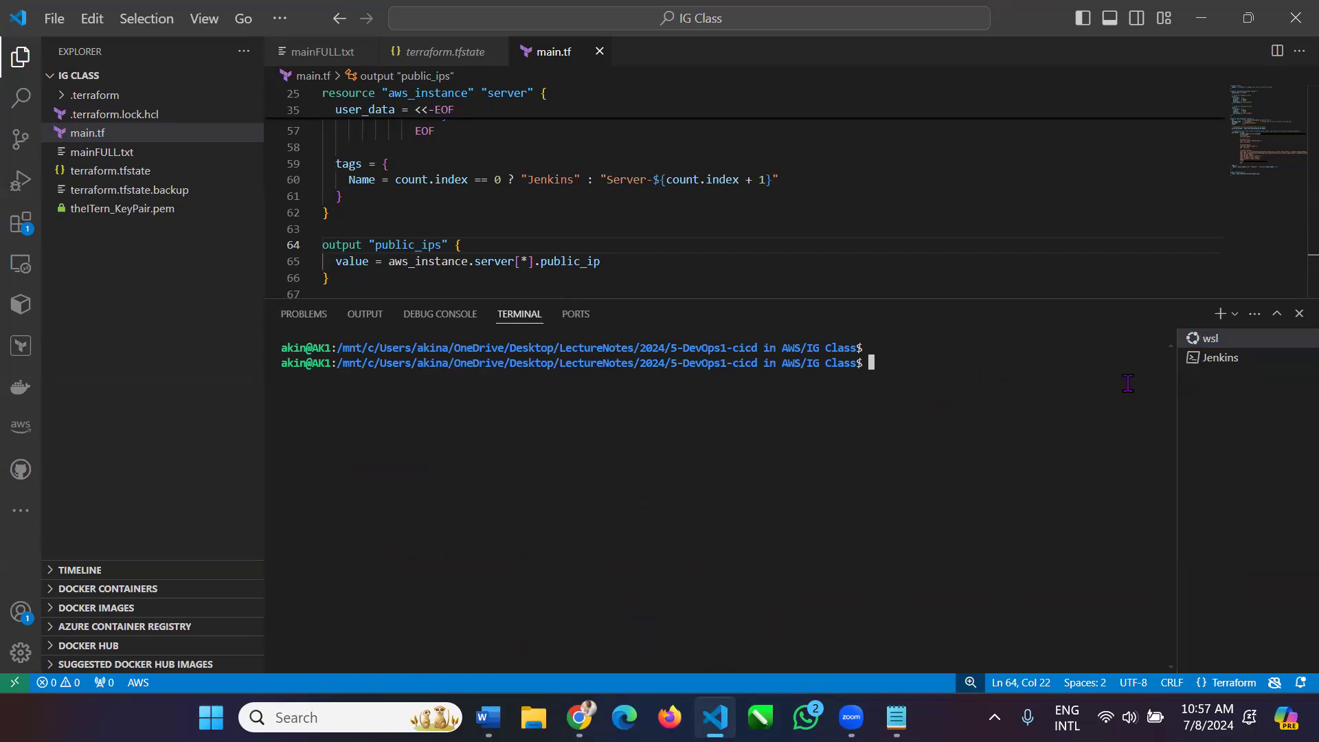
# Recall the earlier terraform command, change it to terraform destroy --auto-approve, and run it
pyautogui.press('Up')
pyautogui.press('Up')
pyautogui.press('Left')
pyautogui.press('Left')
pyautogui.press('Left')
pyautogui.press('Left')
pyautogui.press('Left')
pyautogui.press('Left')
pyautogui.press('Left')
pyautogui.press('Left')
pyautogui.press('Left')
pyautogui.press('Left')
pyautogui.press('Left')
pyautogui.press('Left')
pyautogui.press('Left')
pyautogui.press('Left')
pyautogui.press('Left')
pyautogui.press('BackSpace')
pyautogui.press('BackSpace')
pyautogui.press('BackSpace')
pyautogui.press('BackSpace')
pyautogui.press('BackSpace')
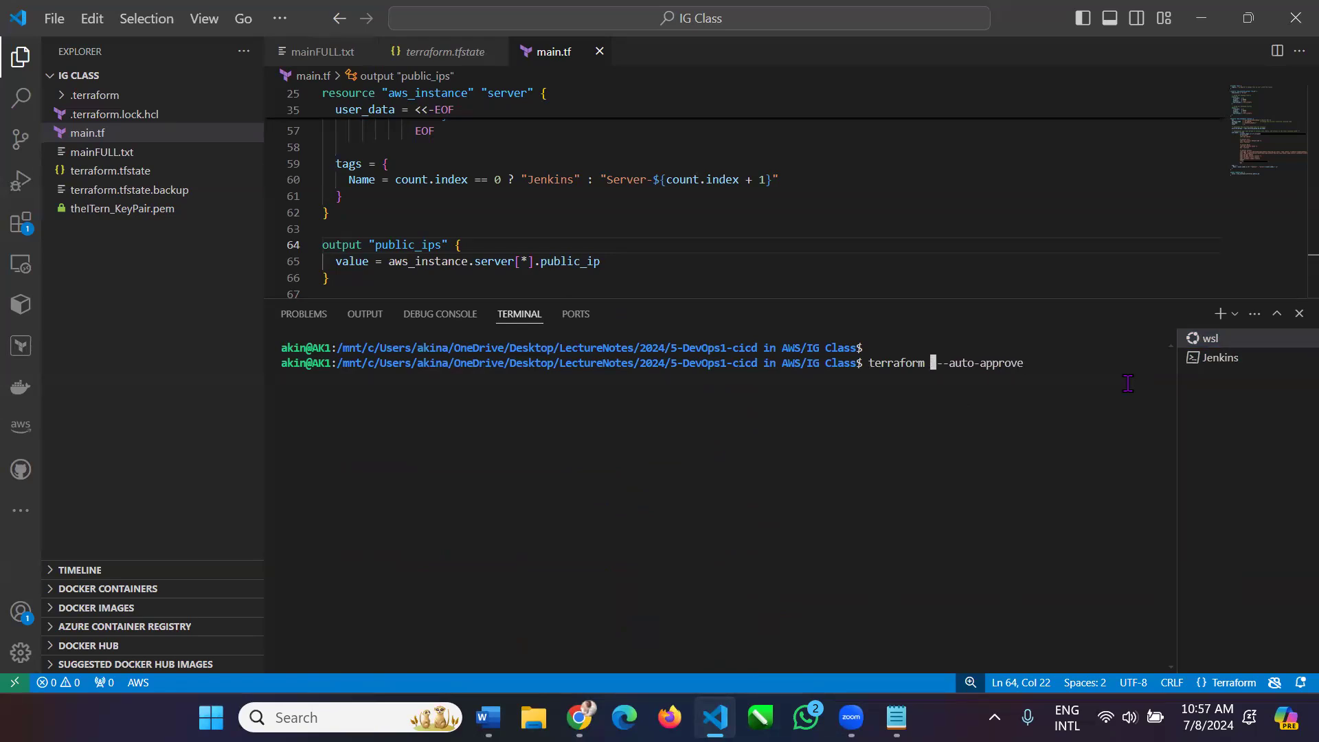
pyautogui.write('stroy')
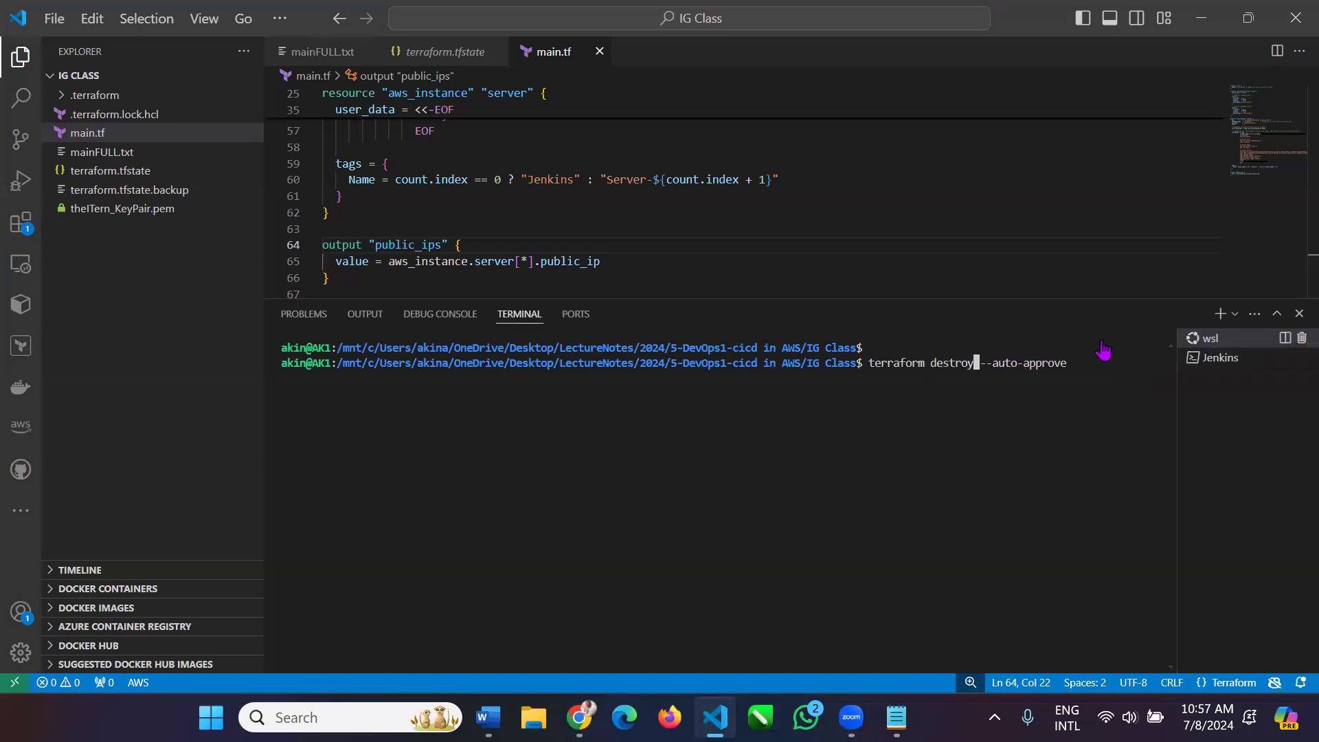
pyautogui.hotkey('ctrl', 'Right')
pyautogui.hotkey('ctrl', 'Right')
pyautogui.hotkey('ctrl', 'Right')
pyautogui.press('Return')
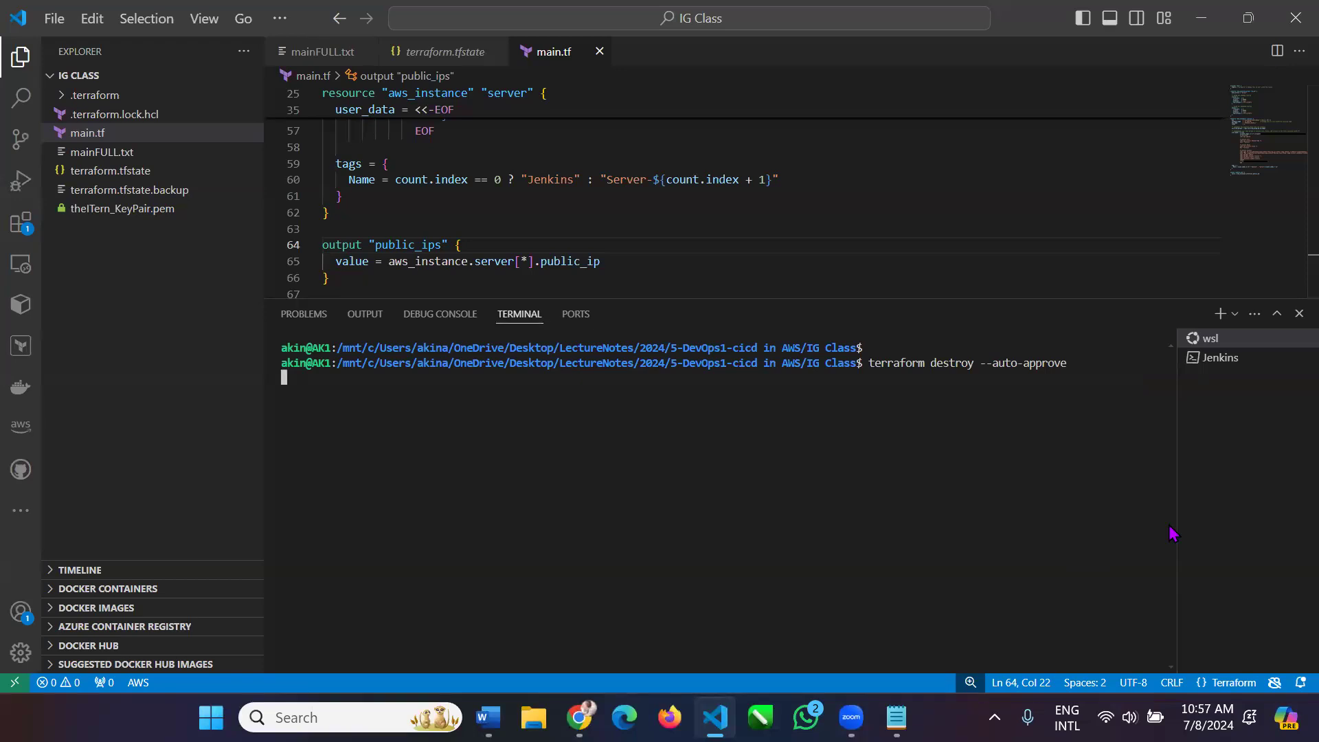